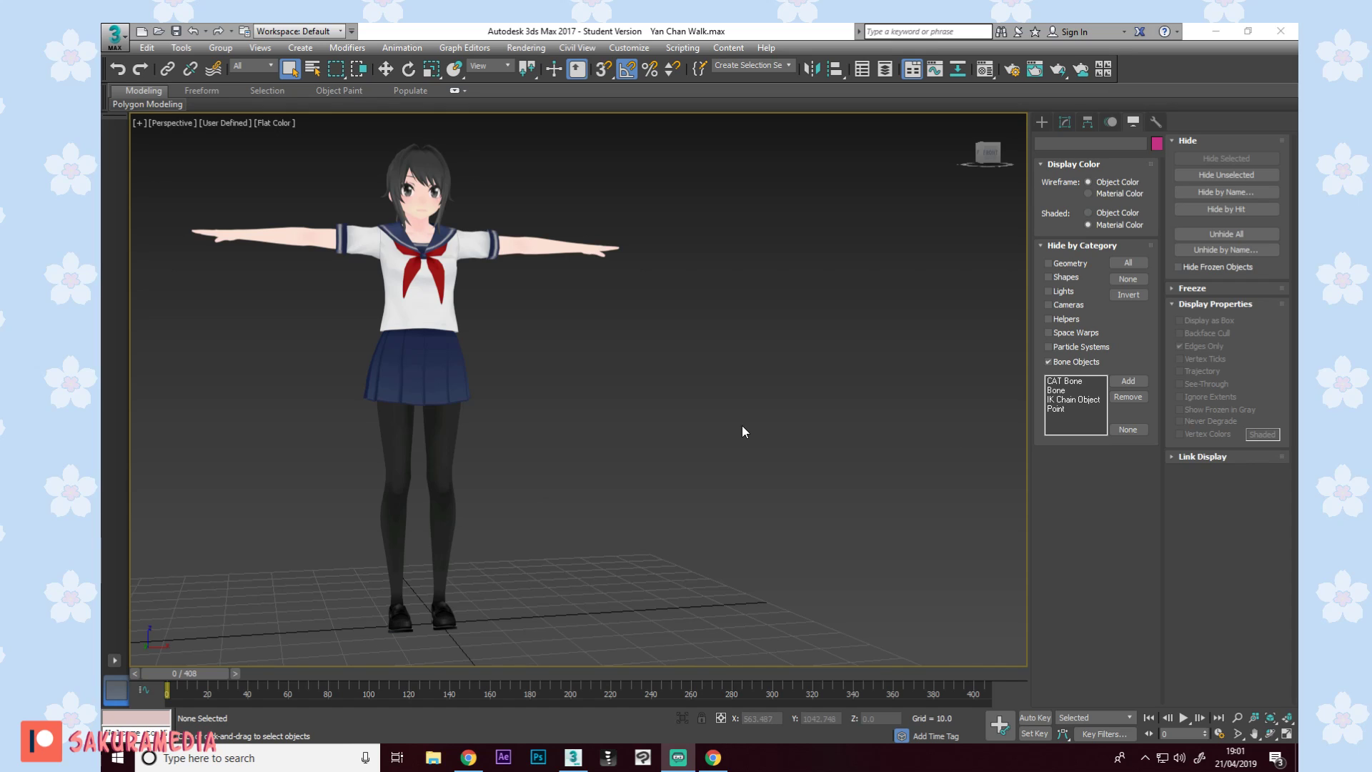
Unhide the bone objects by category so the biped rig shows in the viewport.
{"action": "left_click", "coordinate": [1112, 123]}
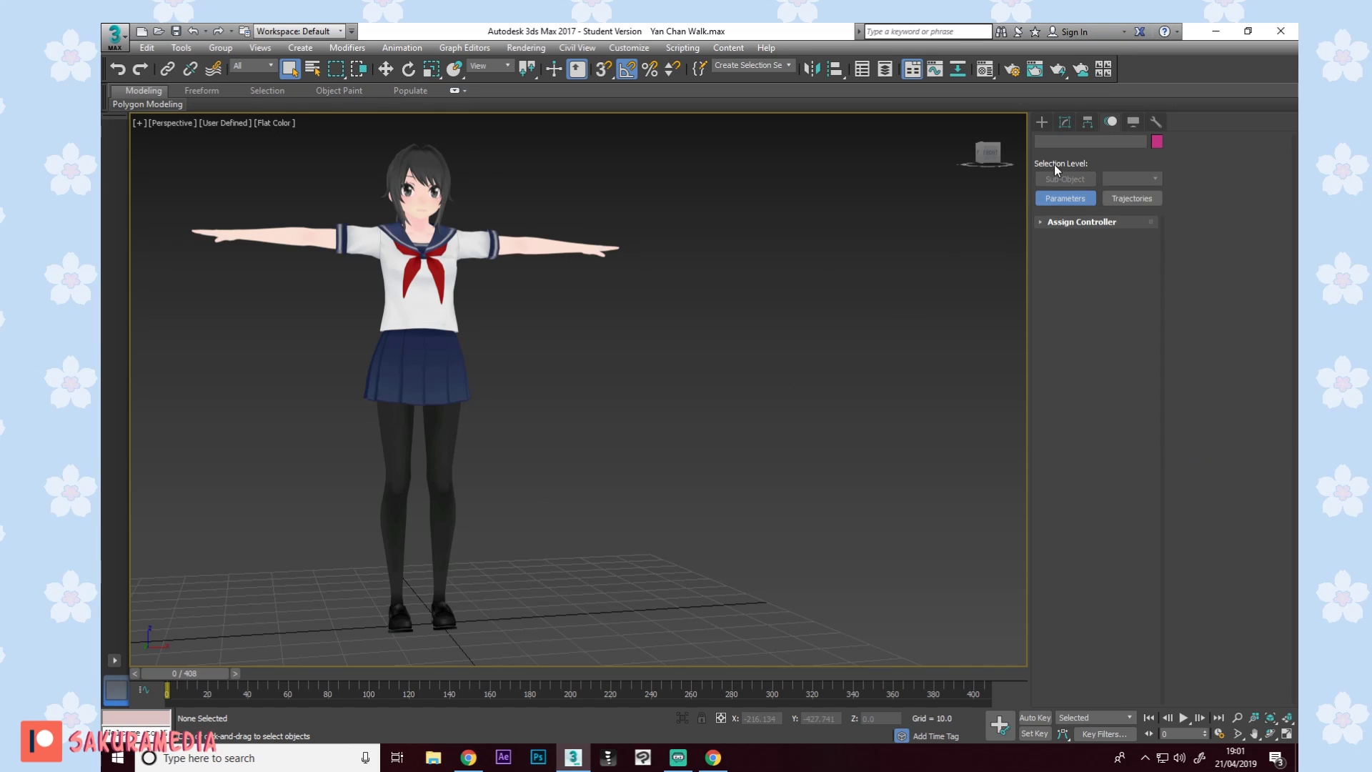
{"action": "left_click", "coordinate": [1050, 123]}
{"action": "left_click", "coordinate": [1133, 122]}
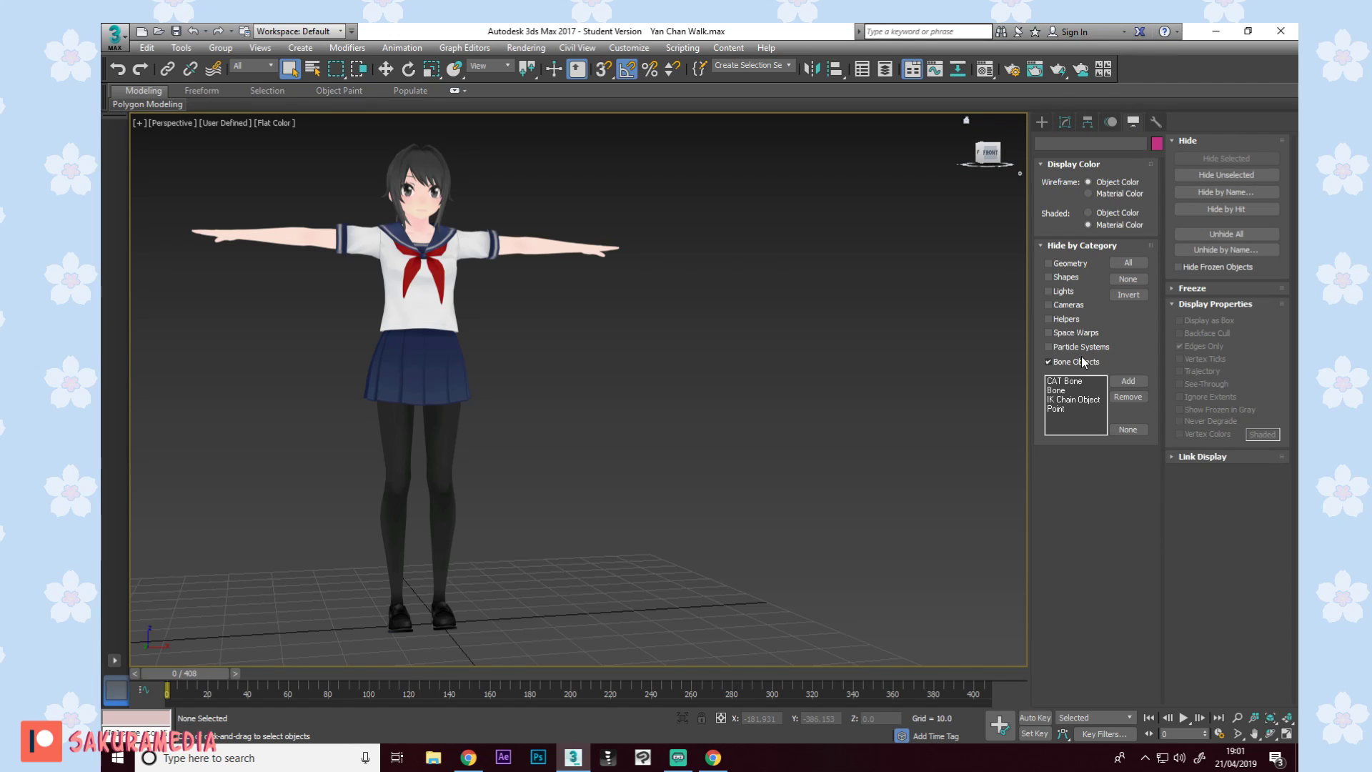
{"action": "left_click", "coordinate": [1048, 361]}
{"action": "middle_click_drag", "start_coordinate": [559, 355], "coordinate": [699, 451]}
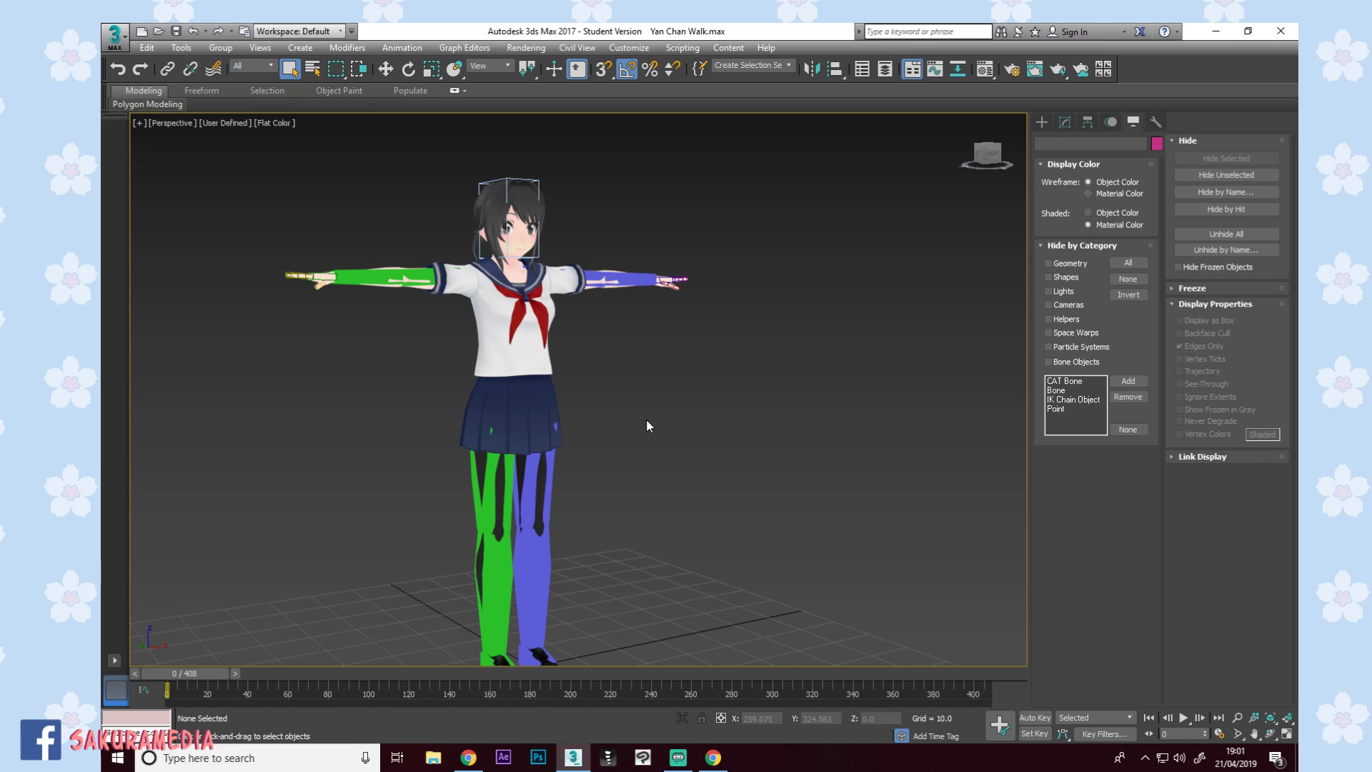
Select the biped's left thigh bone and turn on Auto Key.
{"action": "left_click", "coordinate": [547, 469]}
{"action": "middle_click_drag", "start_coordinate": [592, 404], "coordinate": [583, 353]}
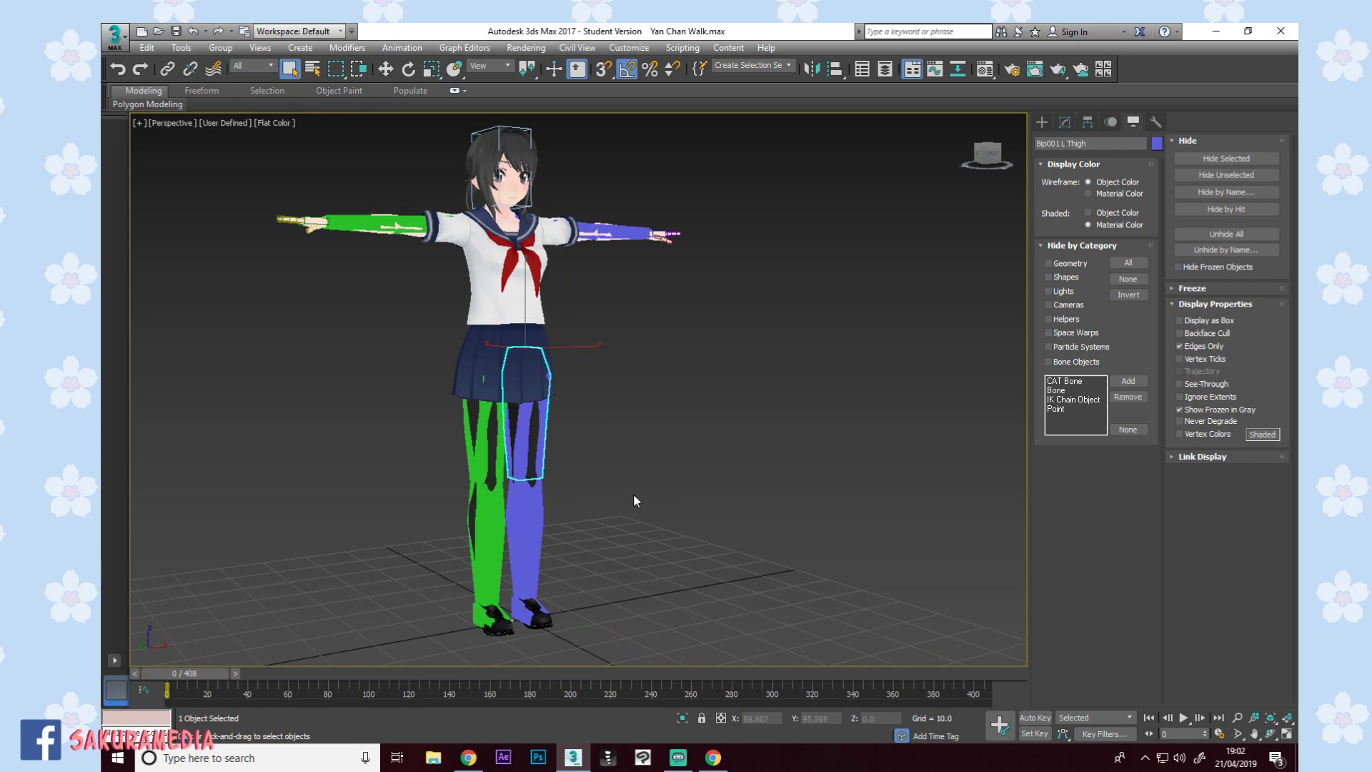
{"action": "middle_click_drag", "start_coordinate": [619, 567], "coordinate": [831, 472], "text": "alt"}
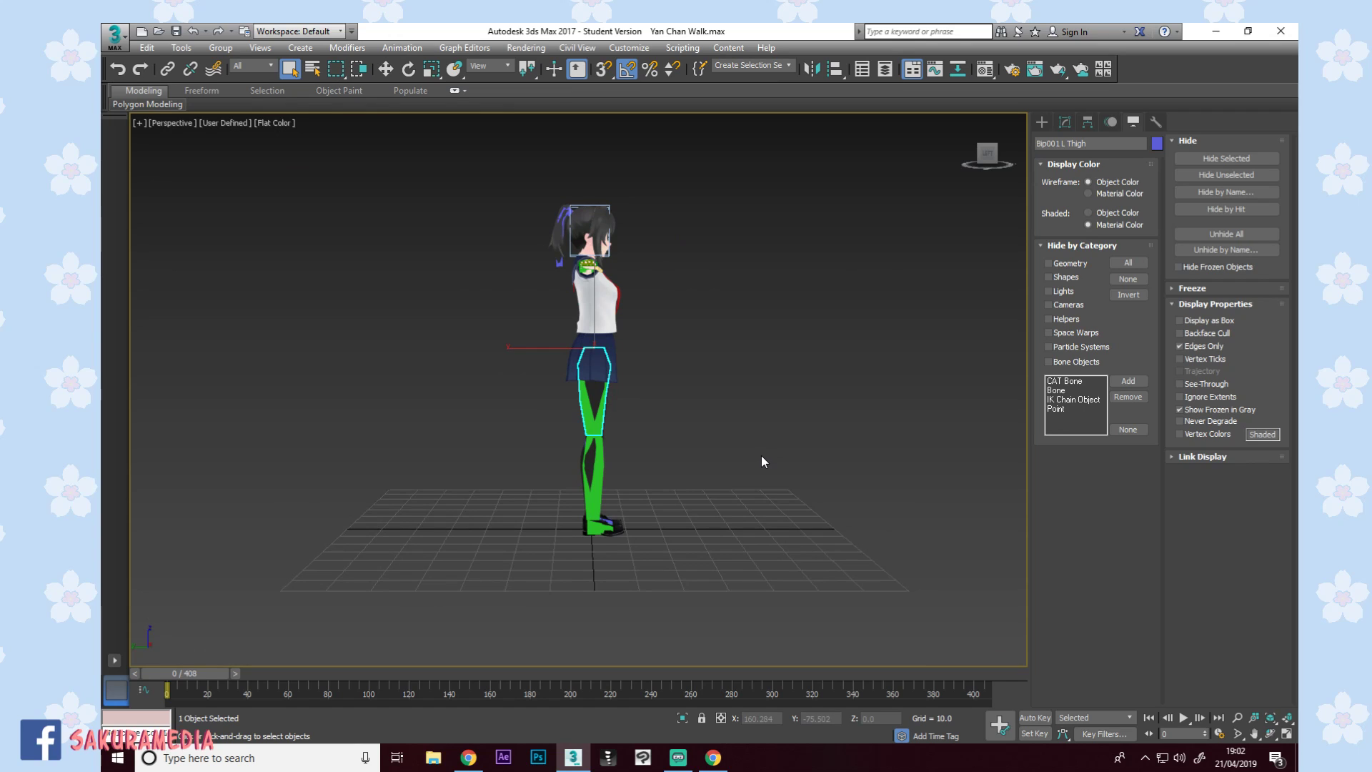
{"action": "left_click", "coordinate": [1065, 122]}
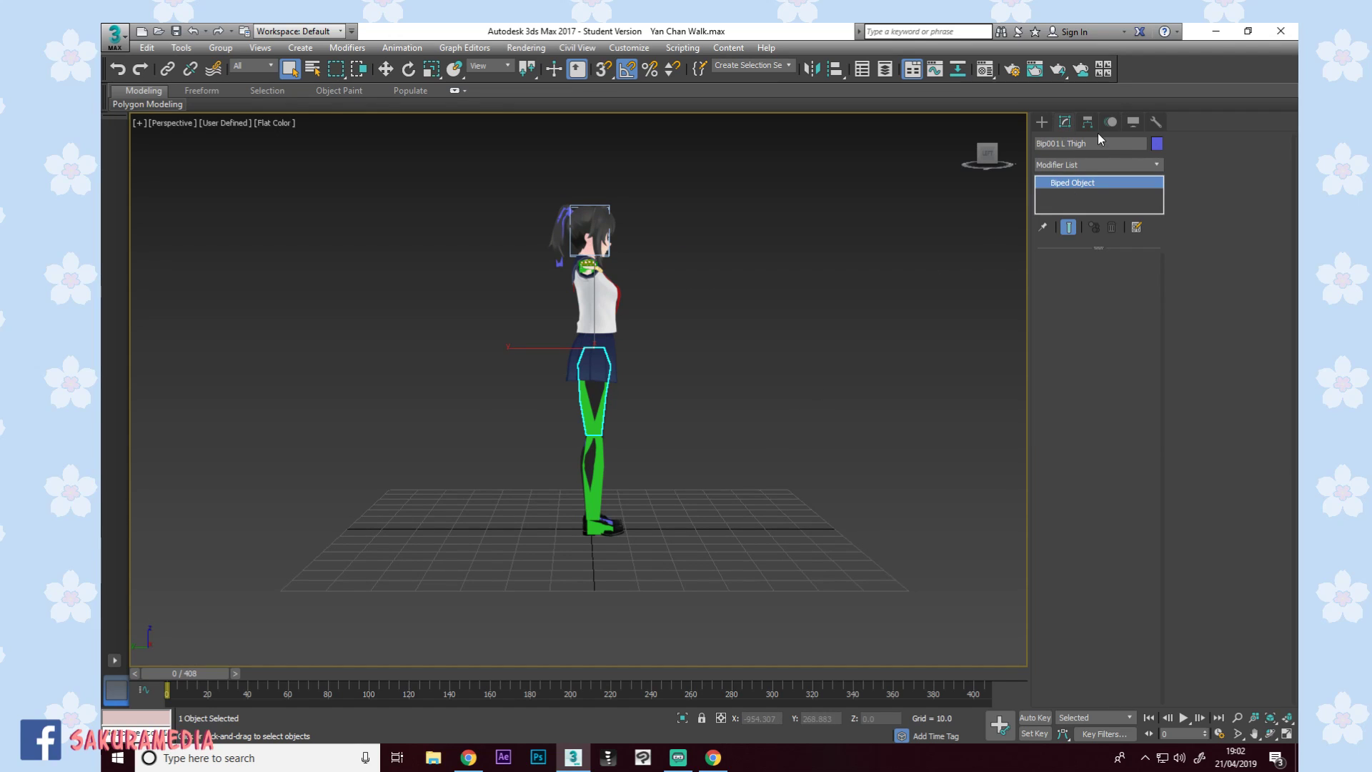
{"action": "key", "text": "n"}
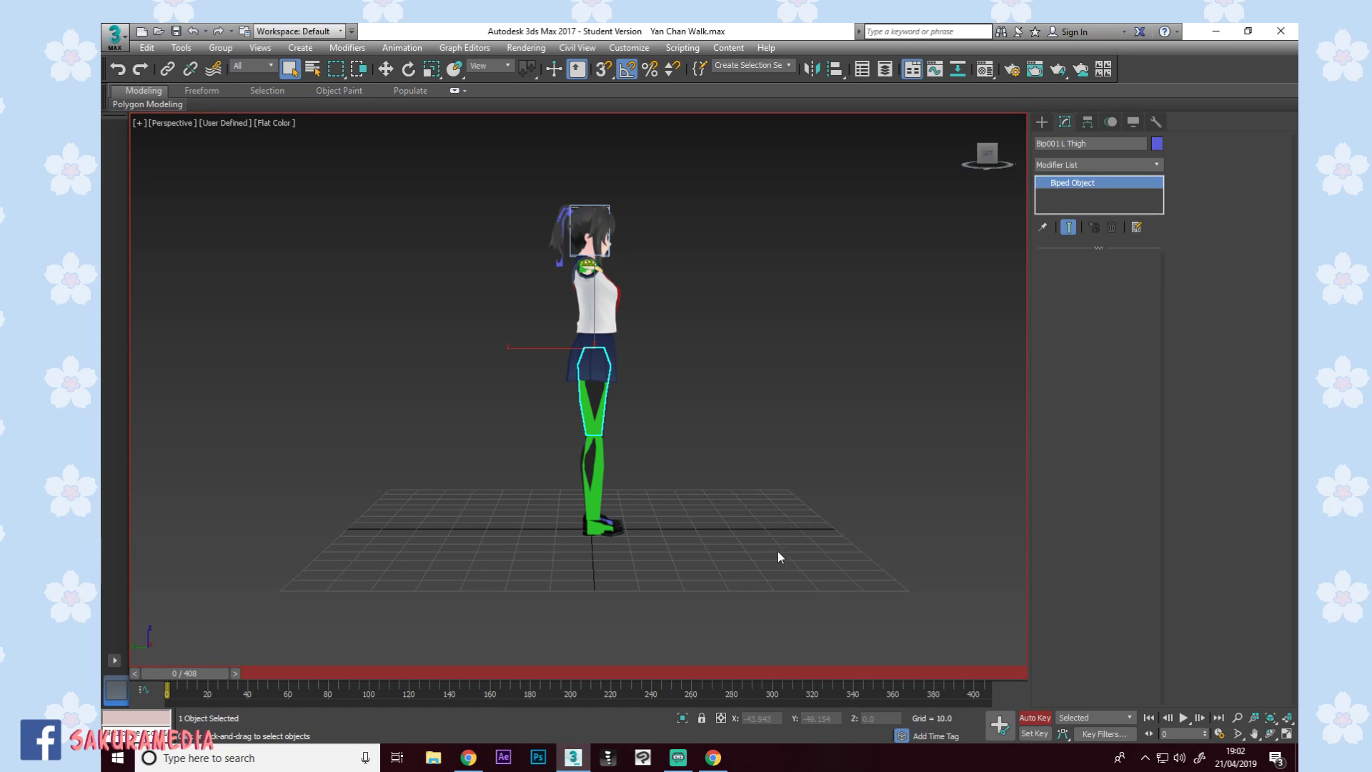
Rotate the right upper arm bone down by 50 degrees and turn off Auto Key.
{"action": "middle_click_drag", "start_coordinate": [607, 314], "coordinate": [602, 280]}
{"action": "middle_click_drag", "start_coordinate": [740, 318], "coordinate": [622, 332], "text": "alt"}
{"action": "middle_click_drag", "start_coordinate": [622, 333], "coordinate": [697, 372]}
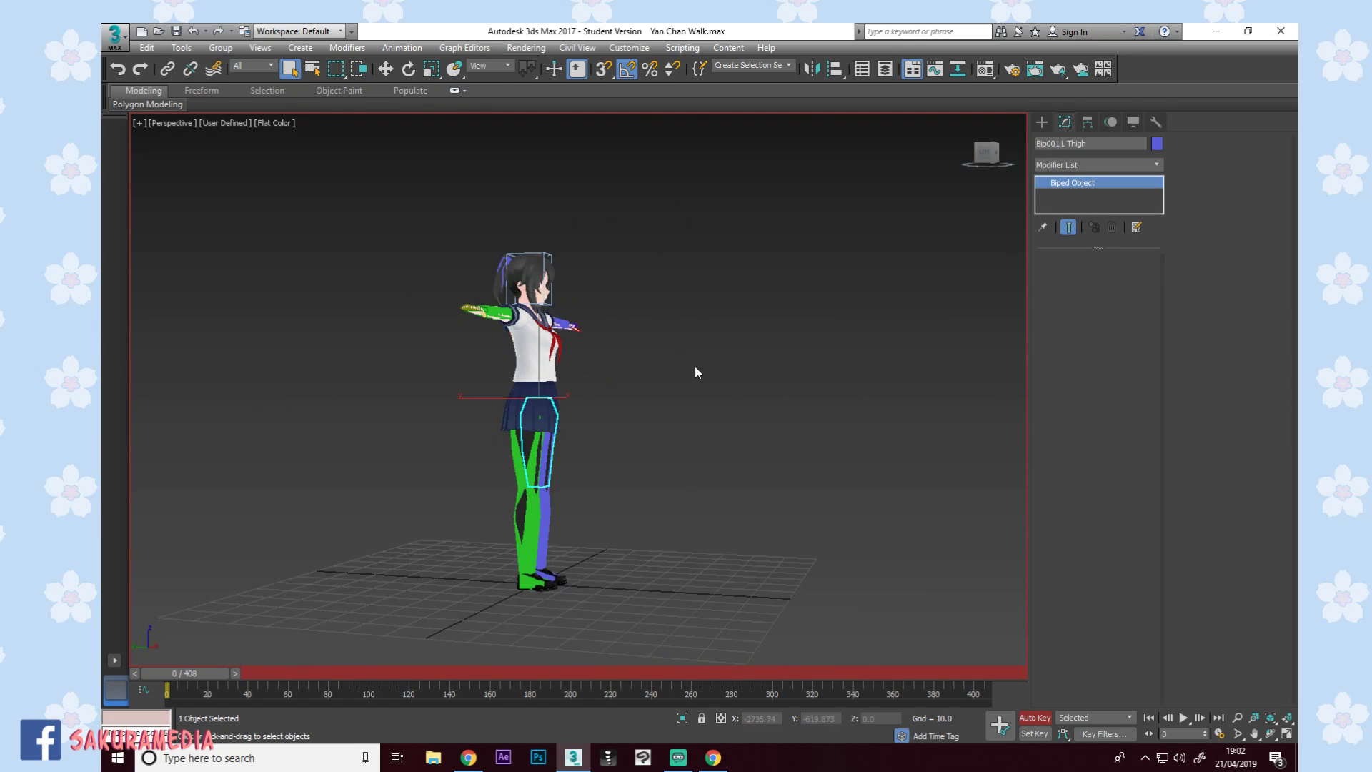
{"action": "middle_click_drag", "start_coordinate": [570, 408], "coordinate": [640, 363], "text": "alt"}
{"action": "left_click", "coordinate": [494, 296]}
{"action": "middle_click_drag", "start_coordinate": [530, 306], "coordinate": [541, 326]}
{"action": "scroll", "coordinate": [541, 326], "scroll_direction": "up", "scroll_amount": 3}
{"action": "key", "text": "e"}
{"action": "left_click_drag", "start_coordinate": [502, 242], "coordinate": [505, 150]}
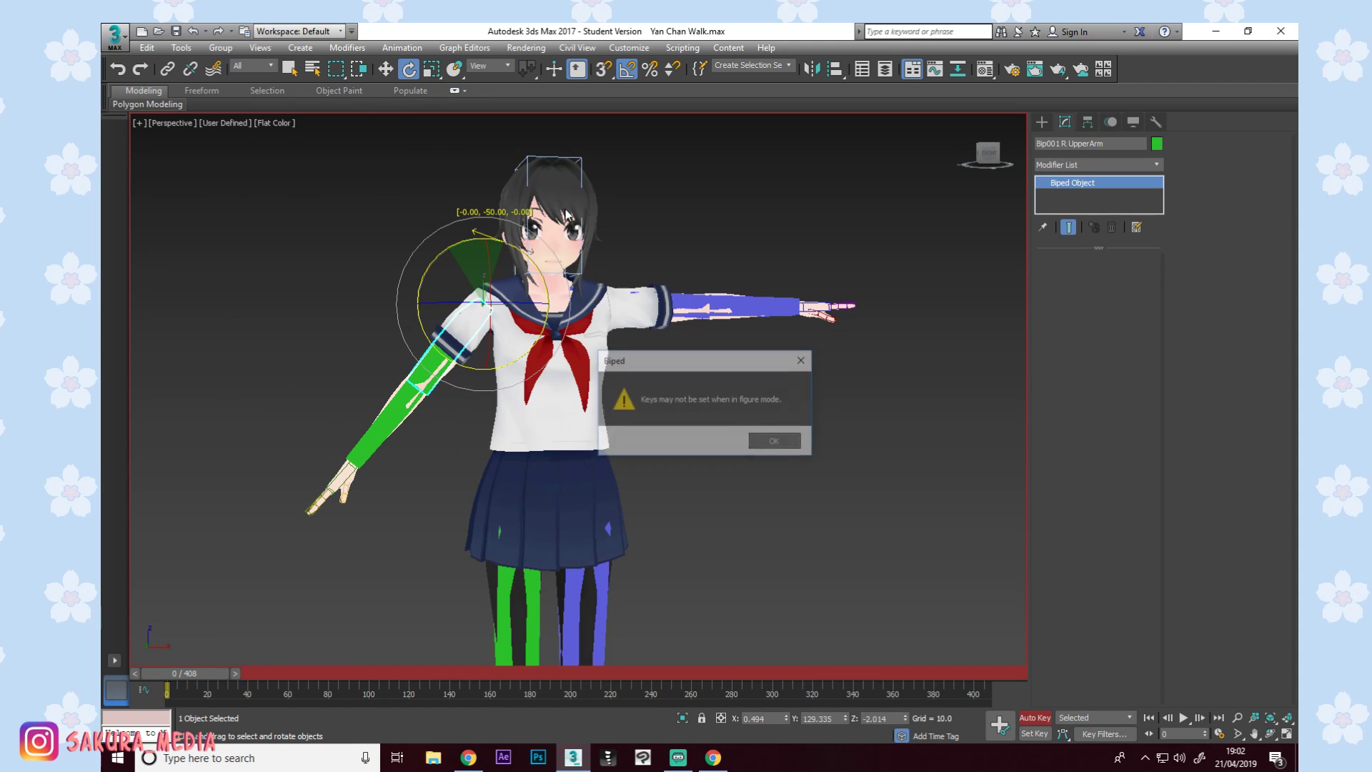
{"action": "left_click", "coordinate": [778, 439]}
{"action": "left_click", "coordinate": [1026, 717]}
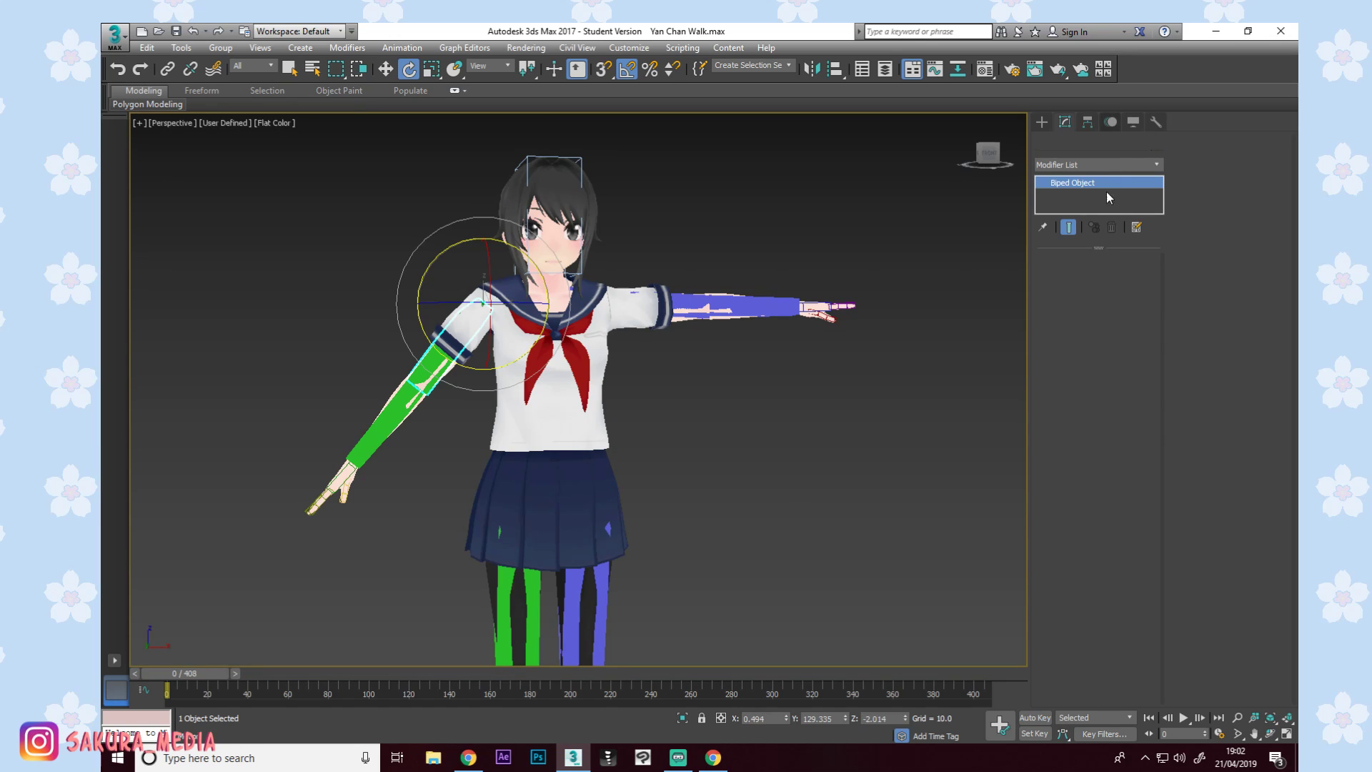
Turn off the biped's Figure mode and undo a small test rotation of the right upper arm.
{"action": "left_click", "coordinate": [1111, 121]}
{"action": "left_click", "coordinate": [1055, 296]}
{"action": "left_click_drag", "start_coordinate": [534, 272], "coordinate": [569, 293]}
{"action": "key", "text": "ctrl+z"}
Select both calf bones and expand the biped's Key Info settings.
{"action": "middle_click_drag", "start_coordinate": [684, 570], "coordinate": [689, 478]}
{"action": "left_click_drag", "start_coordinate": [689, 477], "coordinate": [526, 511]}
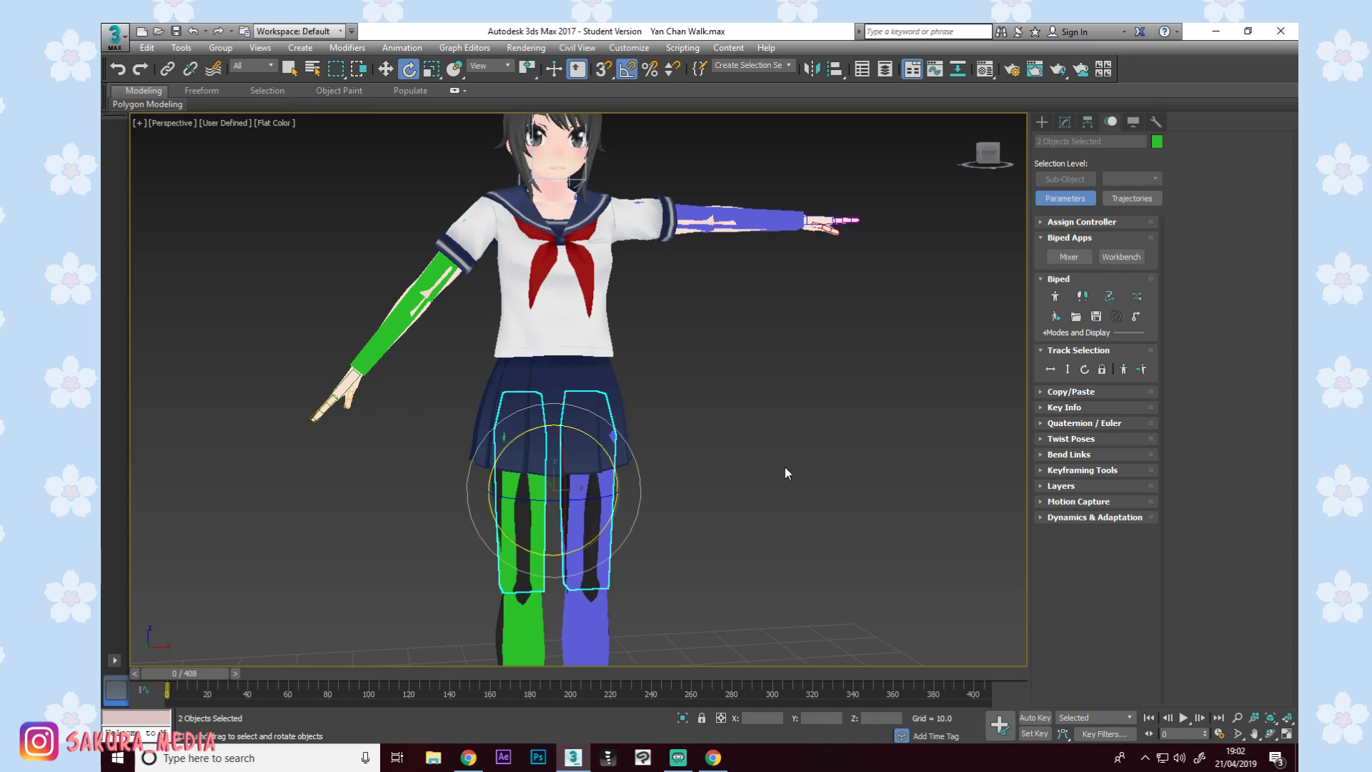
{"action": "left_click", "coordinate": [1068, 370]}
{"action": "middle_click_drag", "start_coordinate": [718, 516], "coordinate": [729, 359]}
{"action": "left_click_drag", "start_coordinate": [686, 500], "coordinate": [532, 532]}
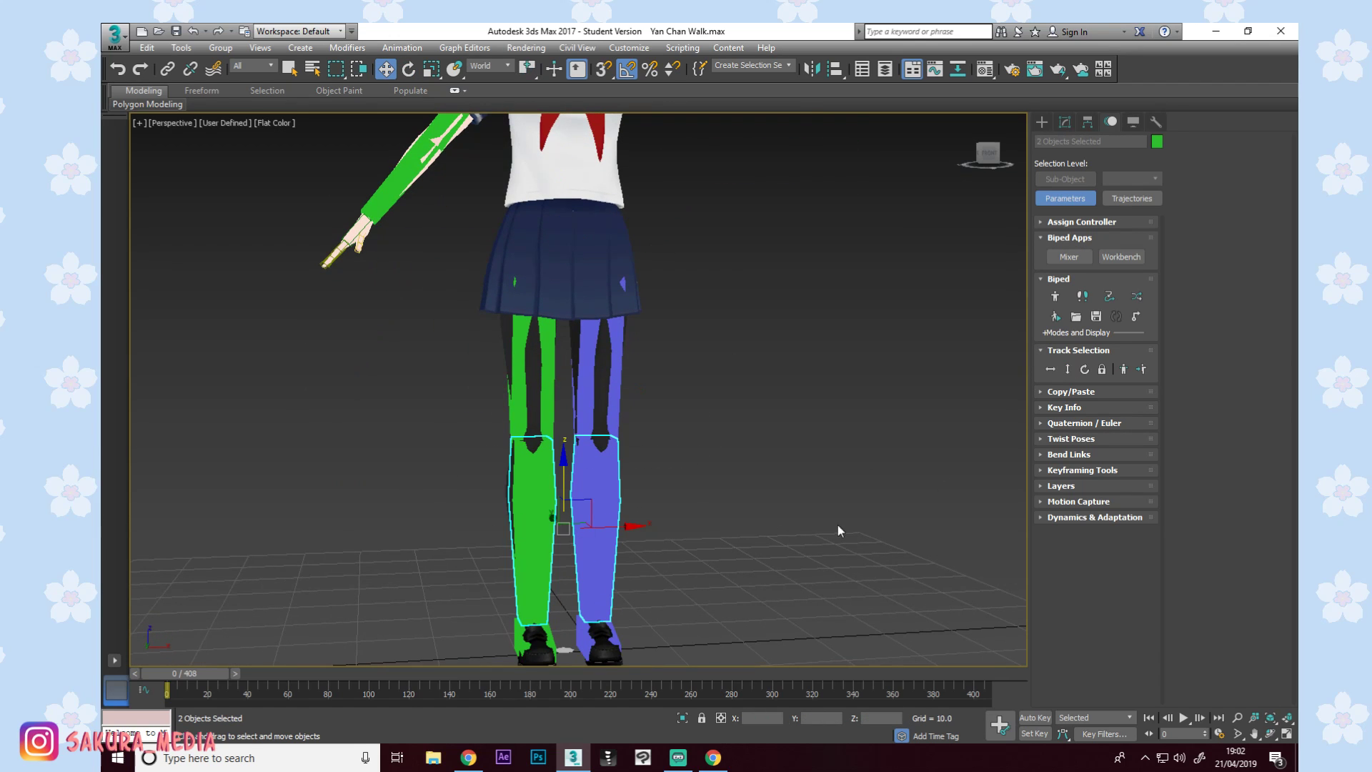
{"action": "left_click", "coordinate": [1073, 394]}
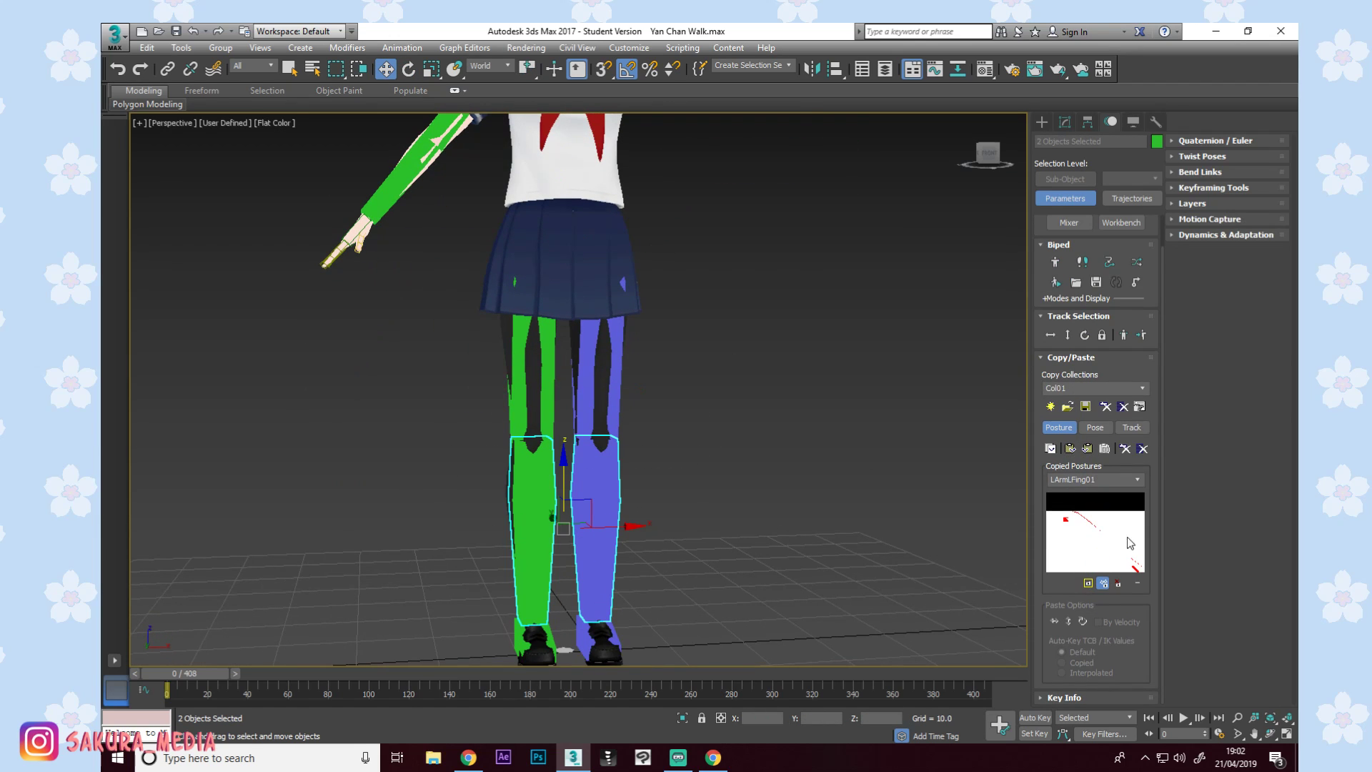
{"action": "left_click", "coordinate": [1079, 358]}
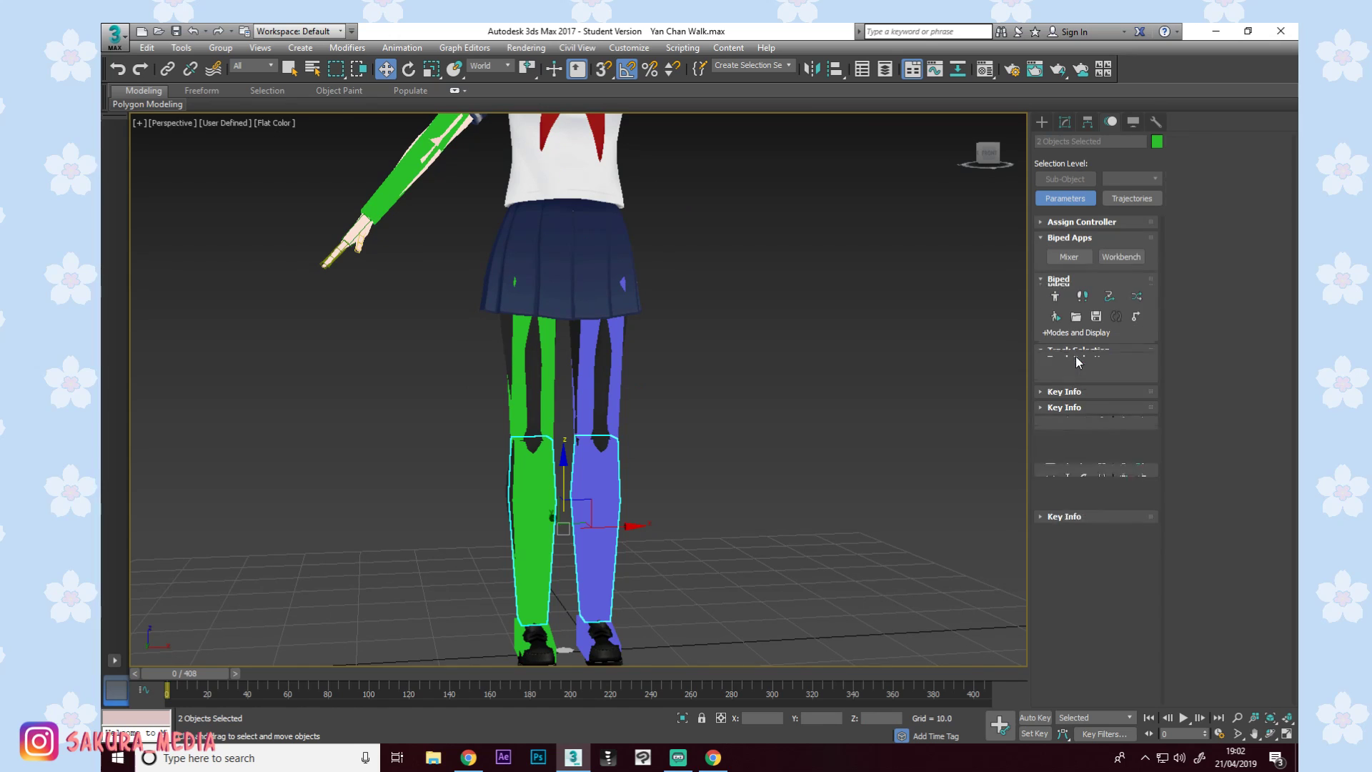
{"action": "left_click", "coordinate": [1079, 407]}
Try lowering the biped's centre of mass vertically to bend the knees, and undo the move.
{"action": "scroll", "coordinate": [873, 396], "scroll_direction": "down", "scroll_amount": 4}
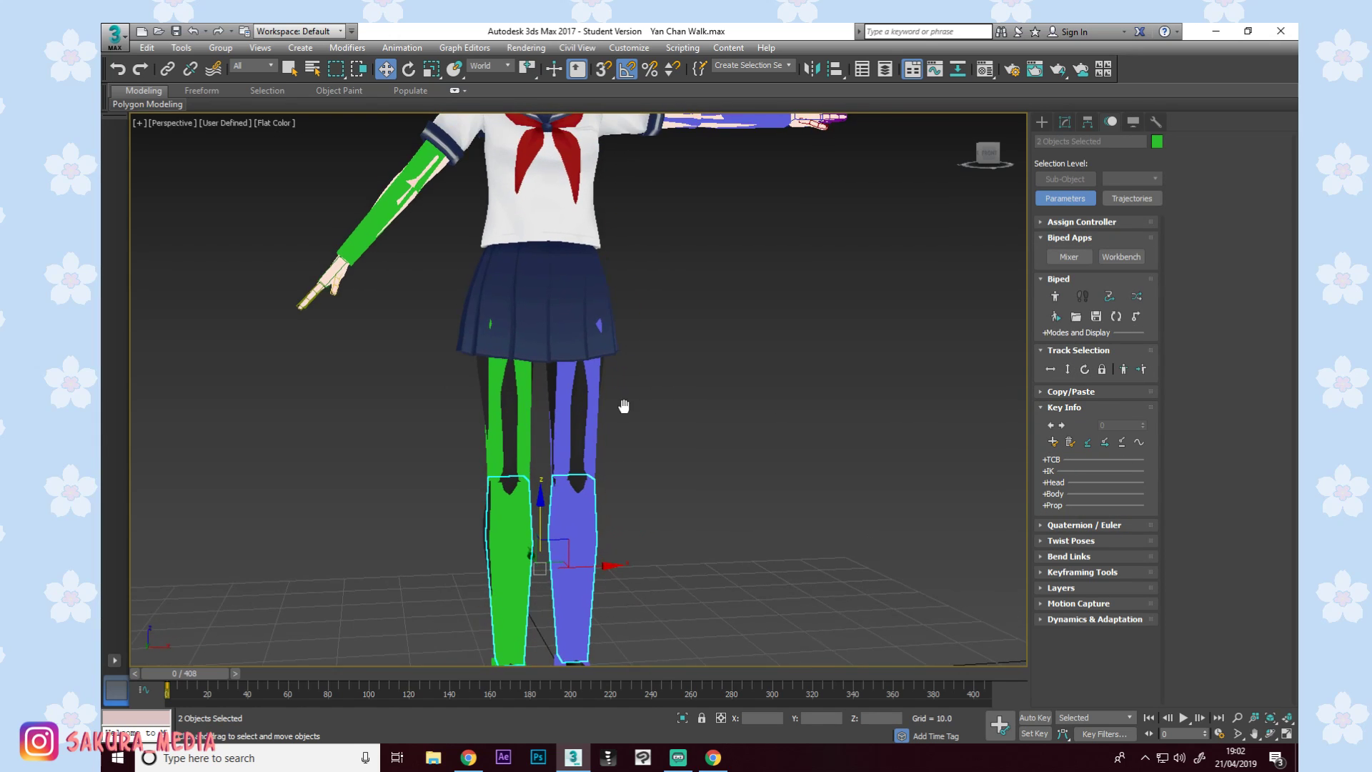
{"action": "left_click", "coordinate": [1068, 369]}
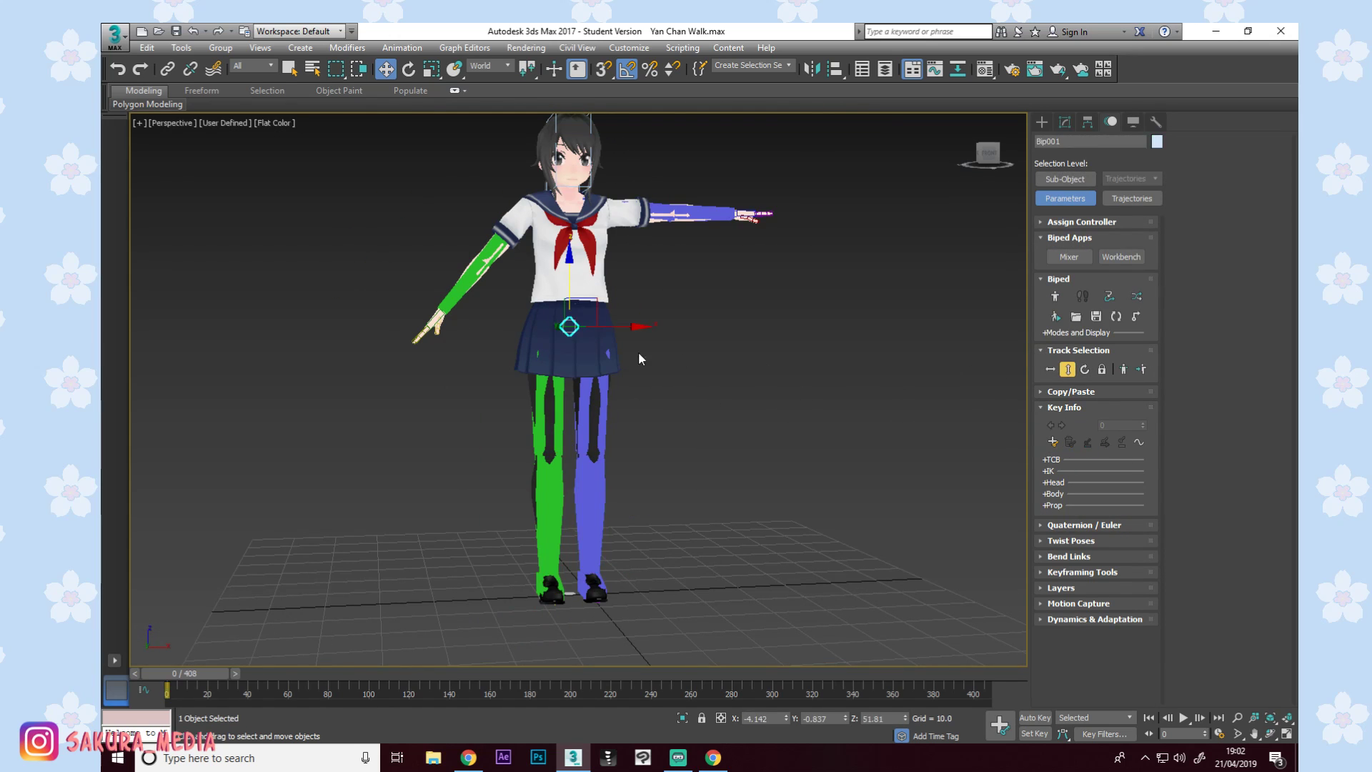
{"action": "left_click_drag", "start_coordinate": [571, 290], "coordinate": [576, 352]}
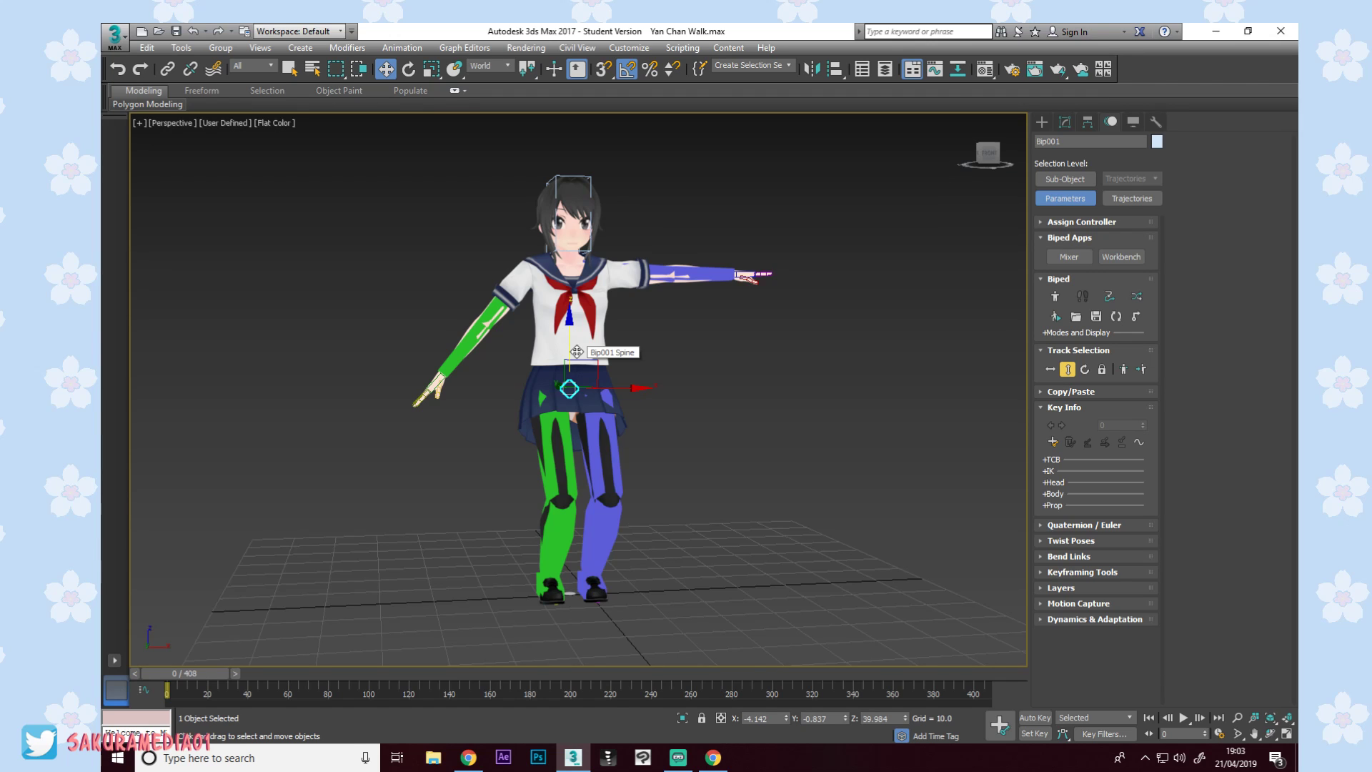
{"action": "middle_click_drag", "start_coordinate": [684, 327], "coordinate": [657, 352], "text": "alt"}
{"action": "key", "text": "ctrl+z"}
Examine the rigged character's stance from the side, front and three-quarter views.
{"action": "middle_click_drag", "start_coordinate": [656, 351], "coordinate": [722, 402]}
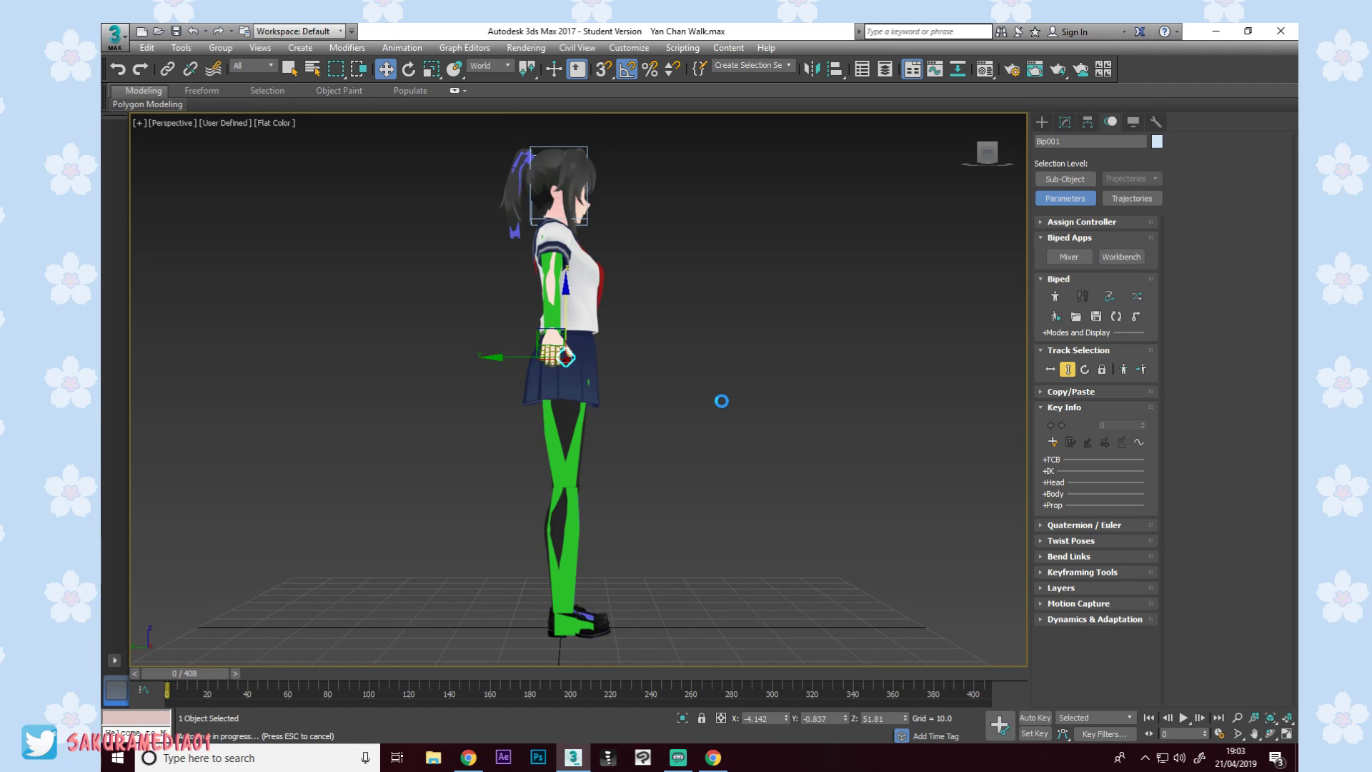
{"action": "middle_click_drag", "start_coordinate": [679, 386], "coordinate": [655, 400]}
{"action": "middle_click_drag", "start_coordinate": [655, 399], "coordinate": [678, 427], "text": "alt"}
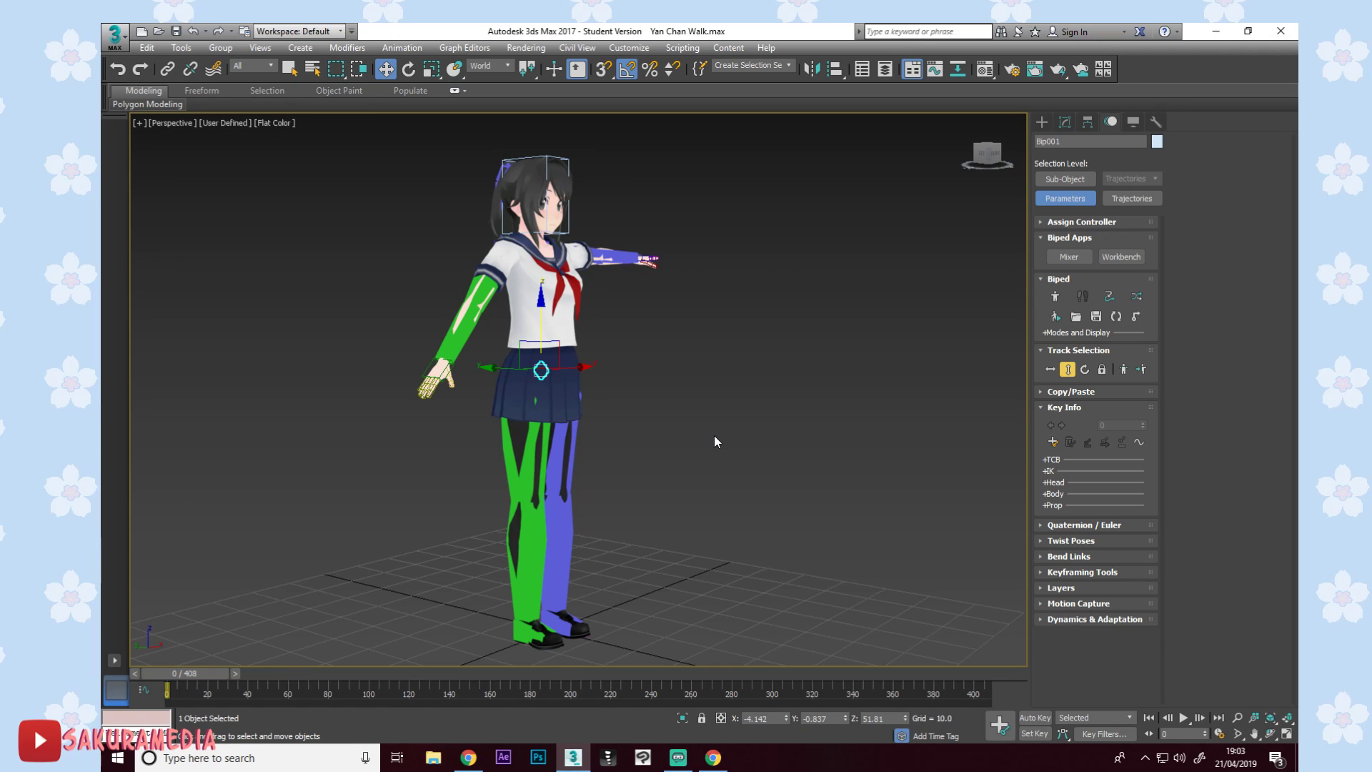
{"action": "middle_click_drag", "start_coordinate": [707, 380], "coordinate": [604, 415], "text": "alt"}
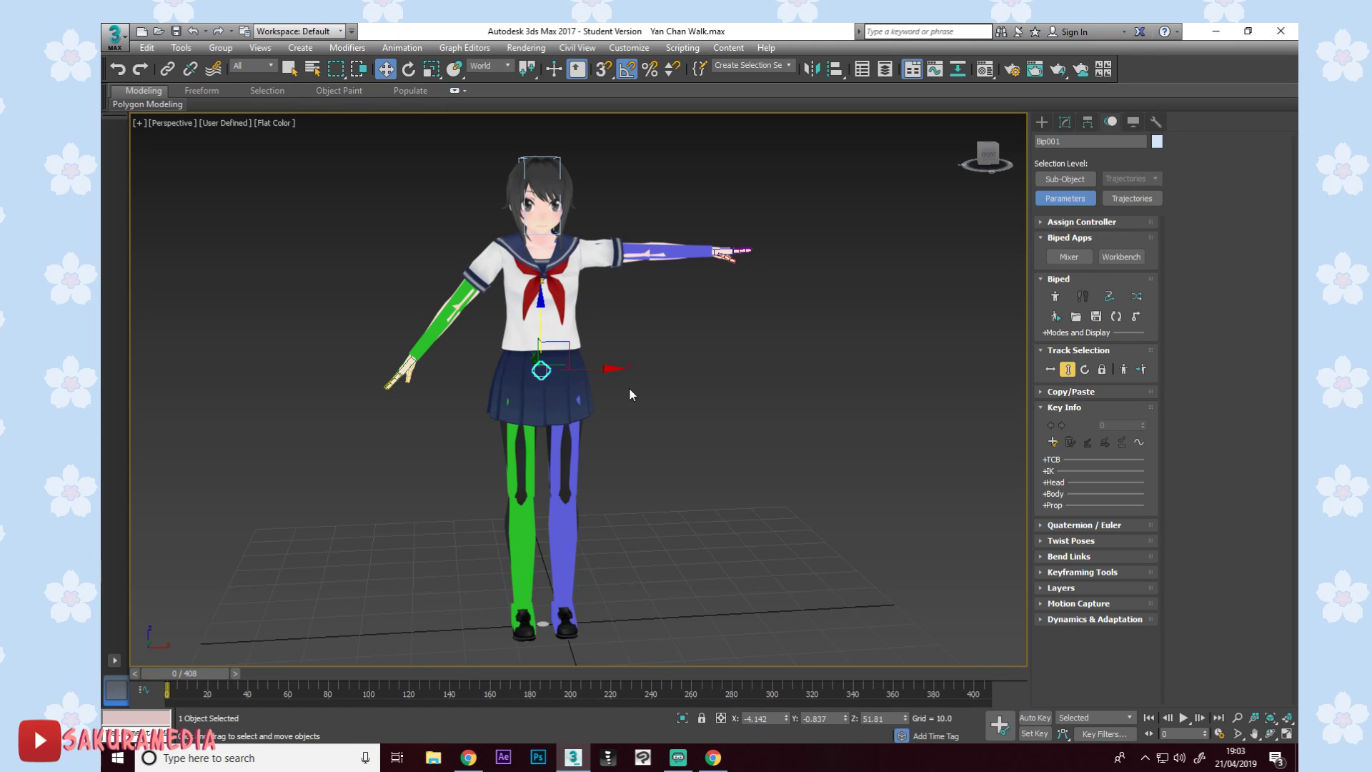
{"action": "middle_click_drag", "start_coordinate": [620, 398], "coordinate": [701, 356], "text": "alt"}
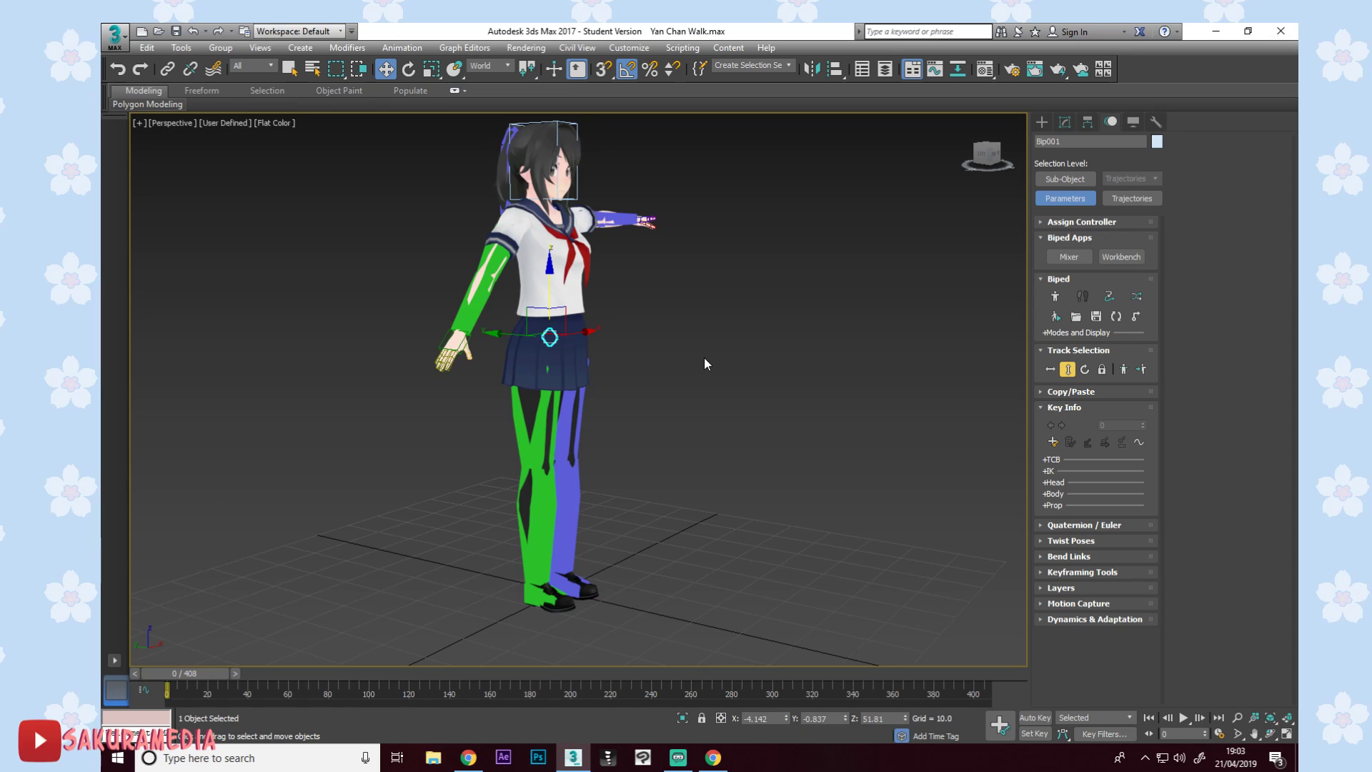
{"action": "middle_click_drag", "start_coordinate": [704, 357], "coordinate": [672, 377], "text": "alt"}
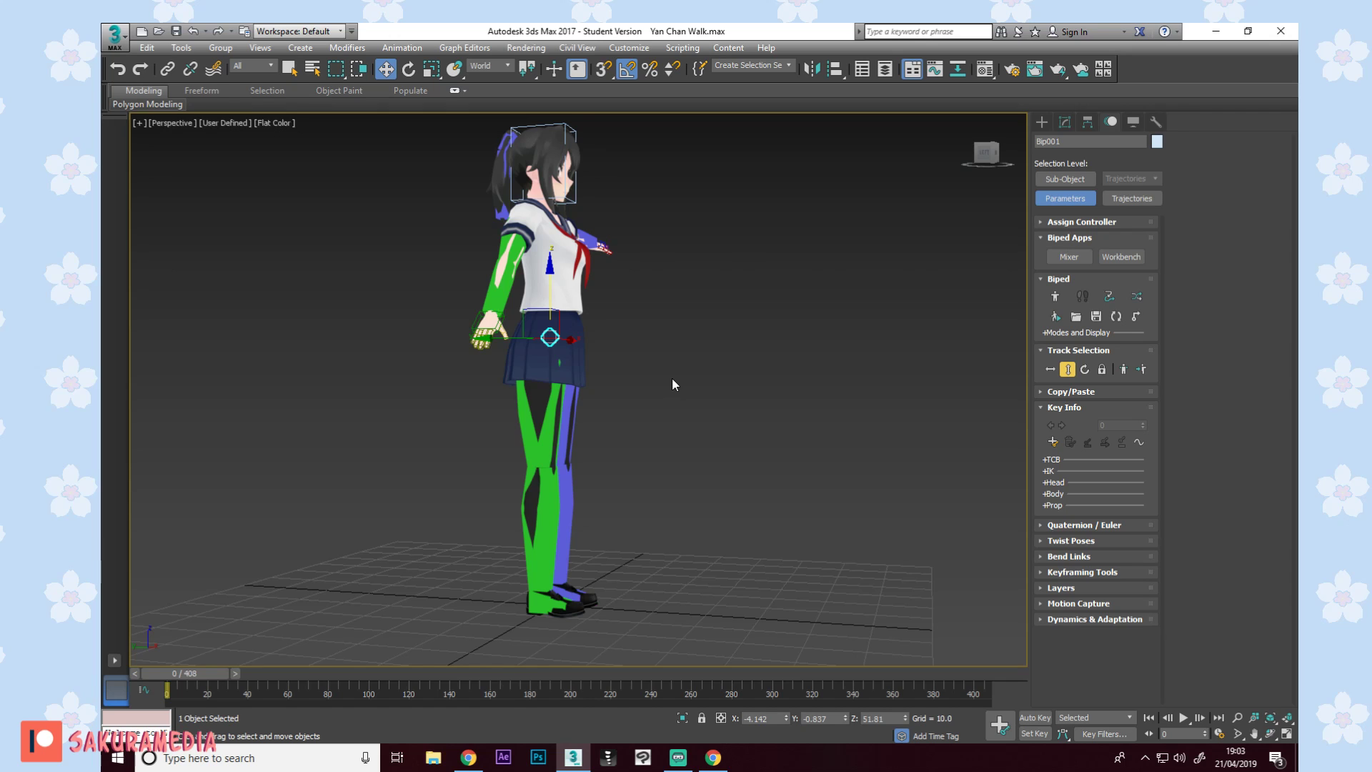
{"action": "middle_click_drag", "start_coordinate": [377, 462], "coordinate": [631, 580], "text": "alt"}
{"action": "right_click", "coordinate": [631, 580], "text": "alt"}
{"action": "left_click", "coordinate": [794, 440]}
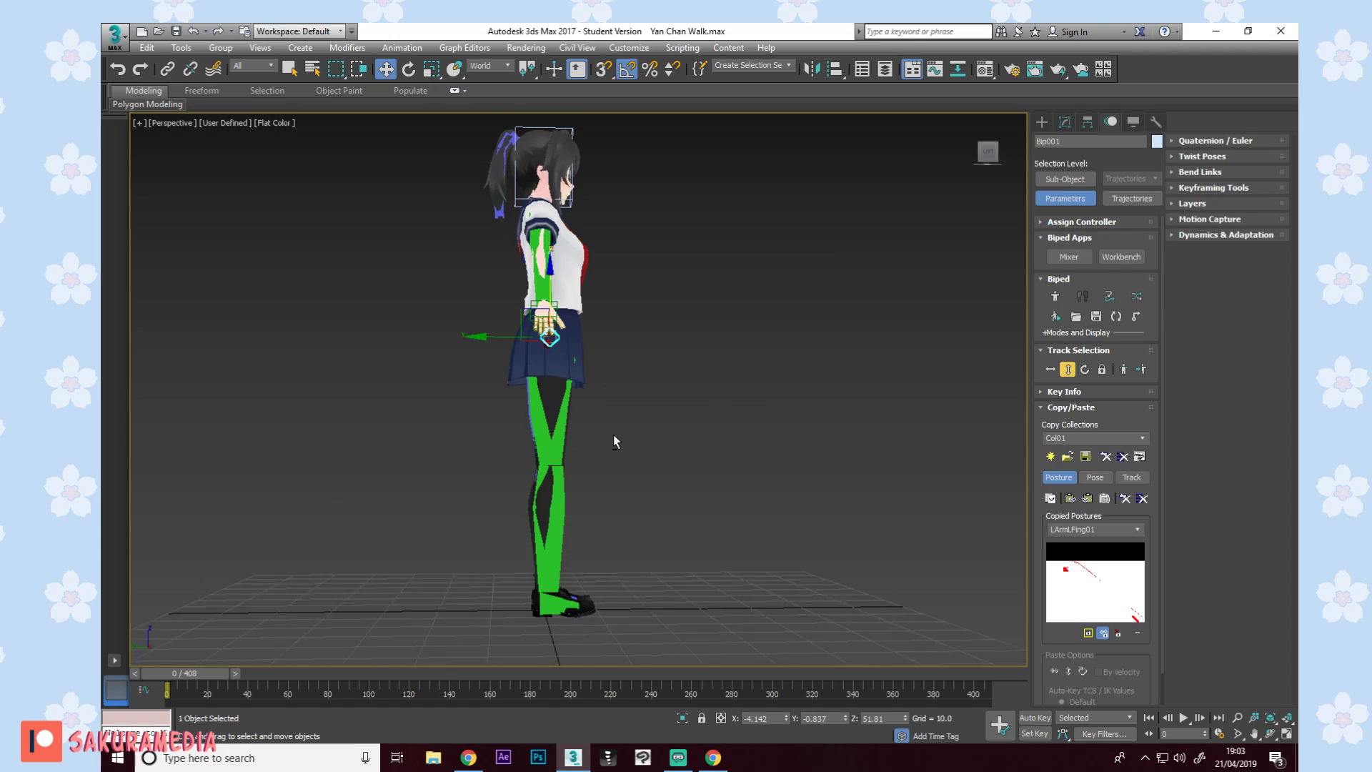
{"action": "middle_click_drag", "start_coordinate": [613, 434], "coordinate": [605, 448], "text": "alt"}
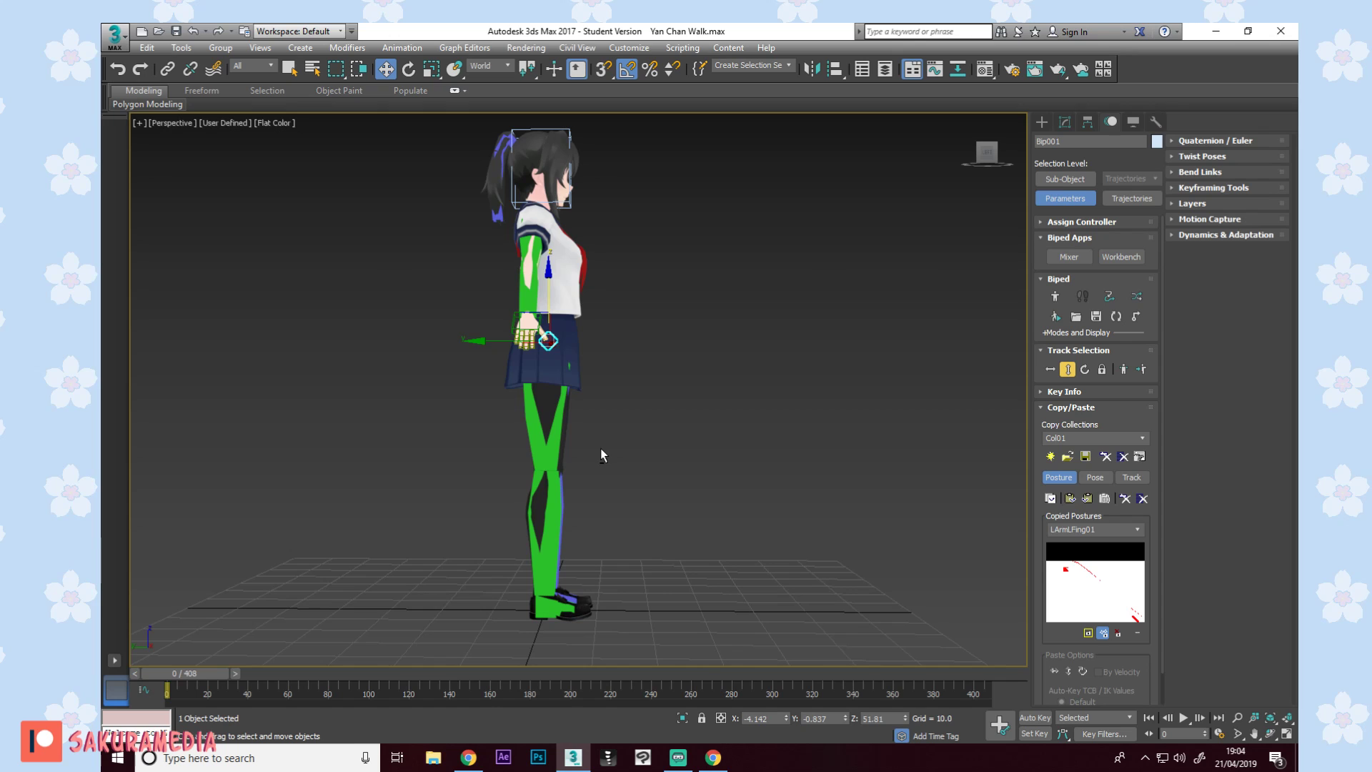
{"action": "middle_click_drag", "start_coordinate": [588, 423], "coordinate": [692, 405], "text": "alt"}
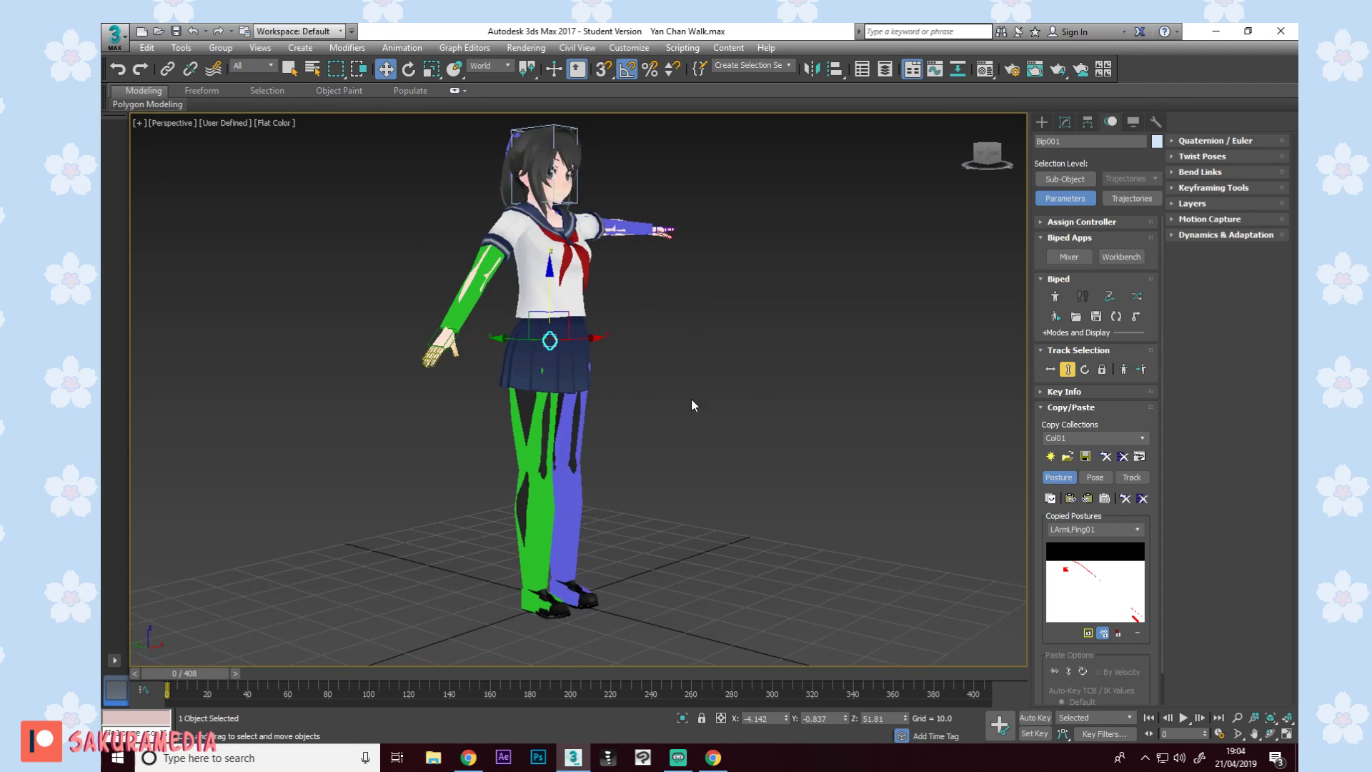
Set the animation's end time to frame 40 in the time configuration.
{"action": "left_click", "coordinate": [1219, 734]}
{"action": "double_click", "coordinate": [659, 432]}
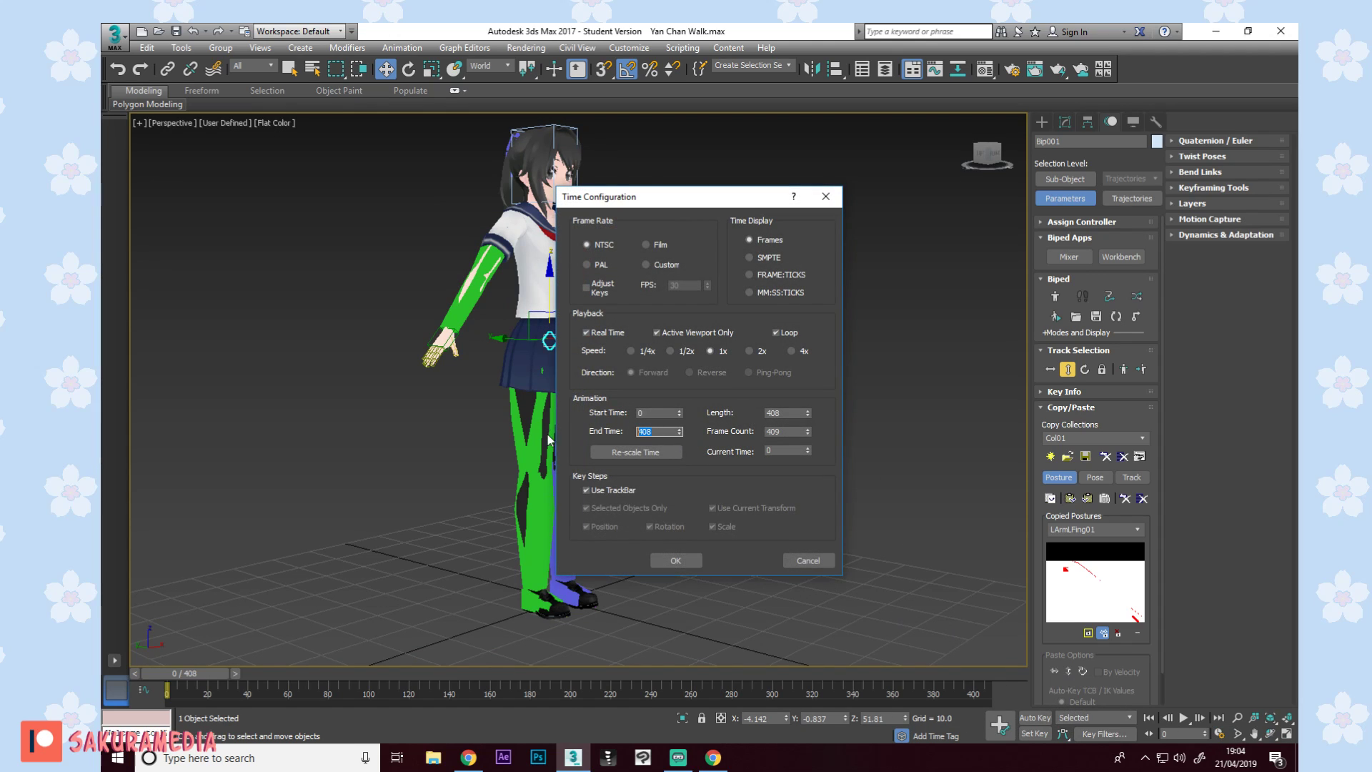
{"action": "type", "text": "40"}
{"action": "key", "text": "Return"}
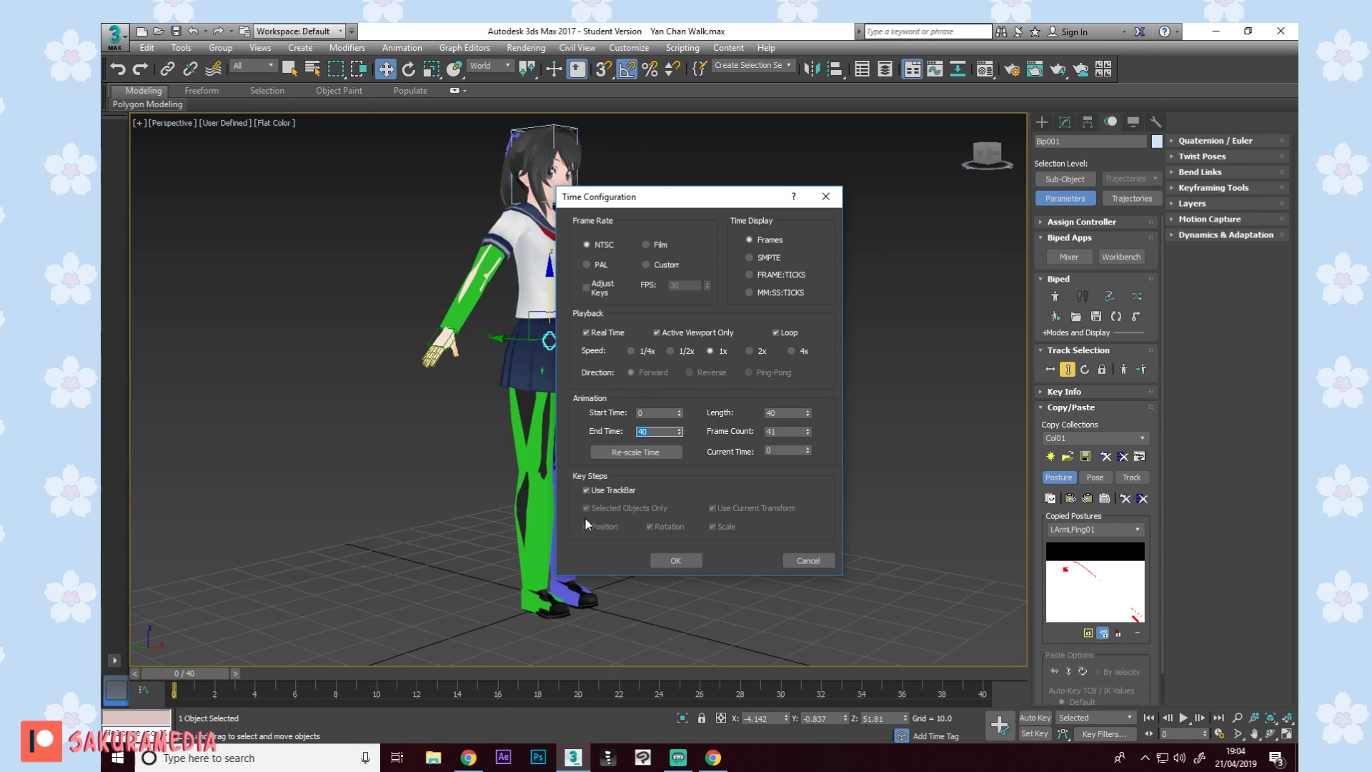
{"action": "left_click", "coordinate": [675, 560]}
Create a ground plane about 144 units long and 116 units wide beneath the character.
{"action": "middle_click_drag", "start_coordinate": [426, 557], "coordinate": [623, 500], "text": "alt"}
{"action": "middle_click_drag", "start_coordinate": [337, 627], "coordinate": [450, 279], "text": "alt"}
{"action": "left_click", "coordinate": [1043, 121]}
{"action": "left_click", "coordinate": [1124, 268]}
{"action": "left_click_drag", "start_coordinate": [590, 195], "coordinate": [664, 593]}
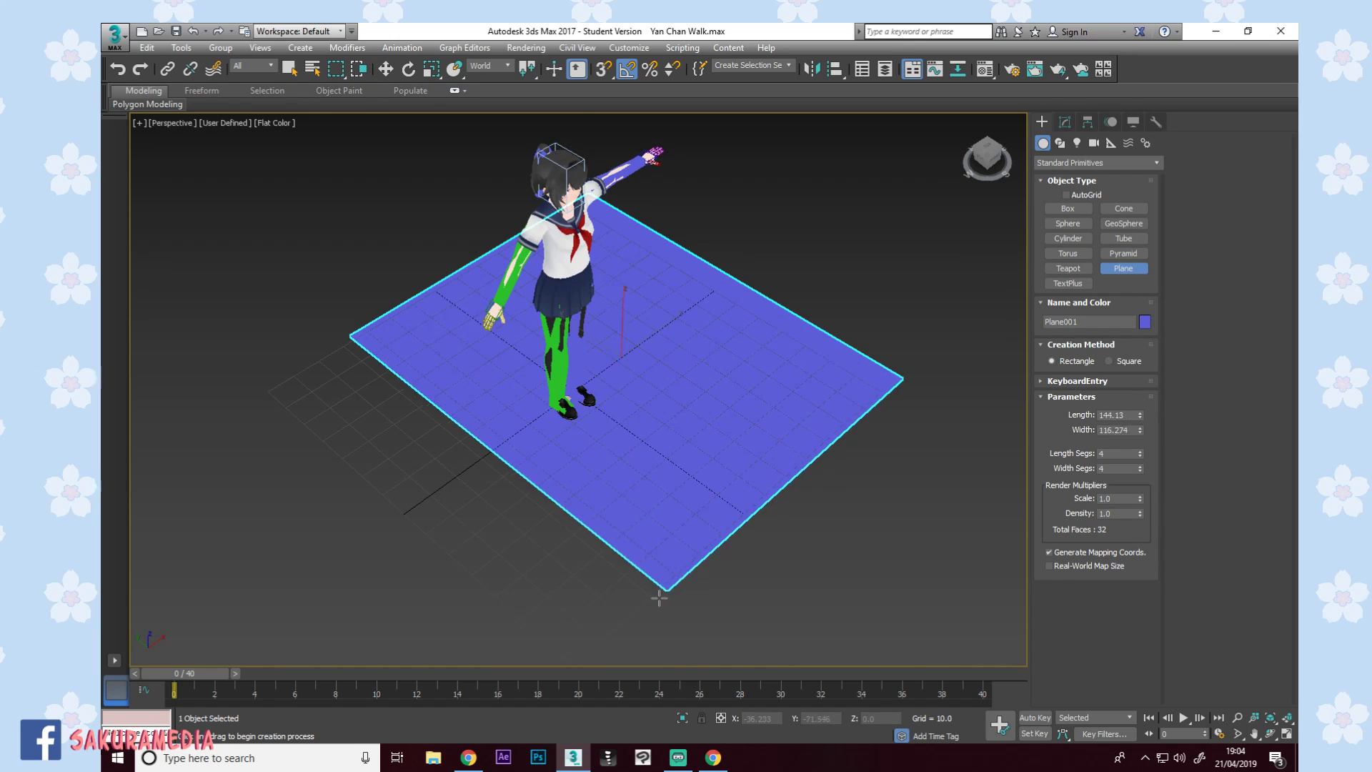
{"action": "right_click", "coordinate": [642, 609]}
Freeze the ground plane so it cannot be selected while animating.
{"action": "middle_click_drag", "start_coordinate": [652, 450], "coordinate": [720, 319], "text": "alt"}
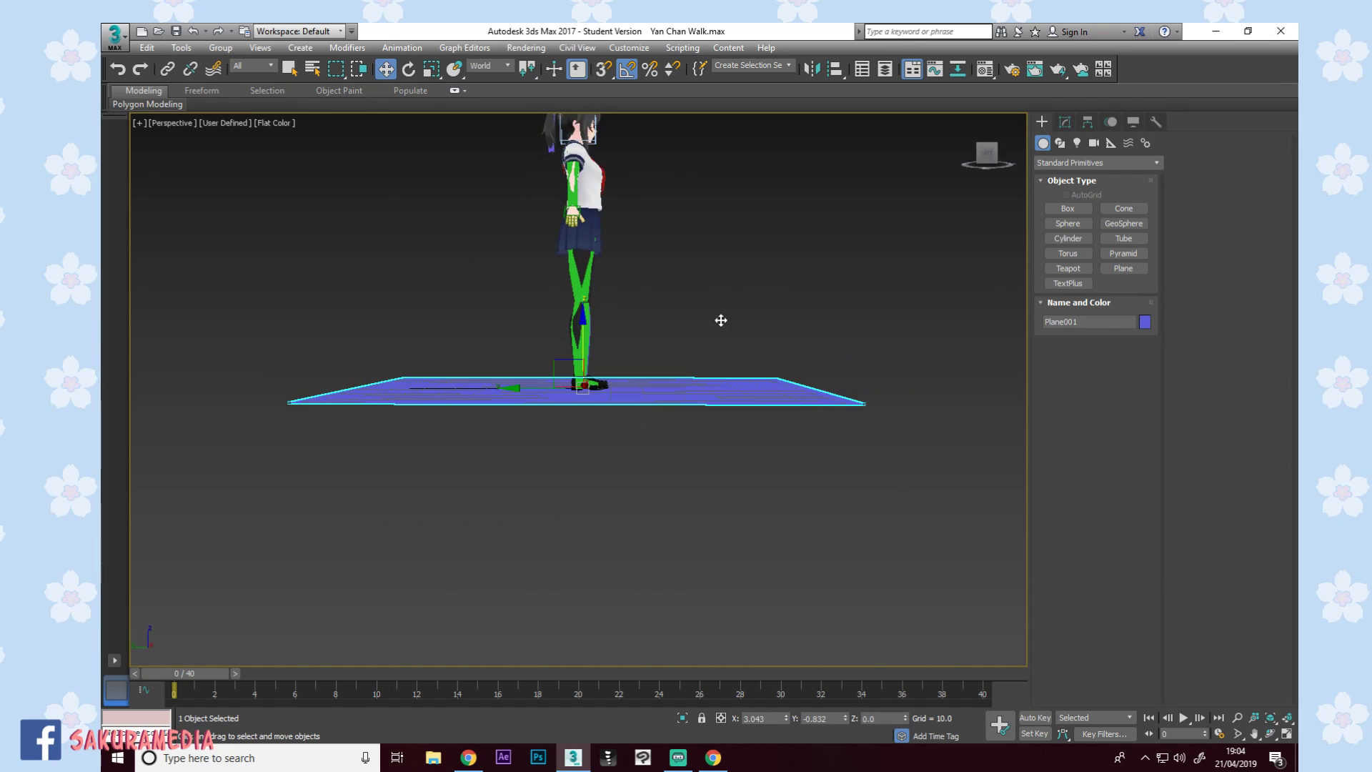
{"action": "right_click", "coordinate": [701, 408]}
{"action": "left_click", "coordinate": [726, 313]}
{"action": "middle_click_drag", "start_coordinate": [687, 386], "coordinate": [643, 426], "text": "alt"}
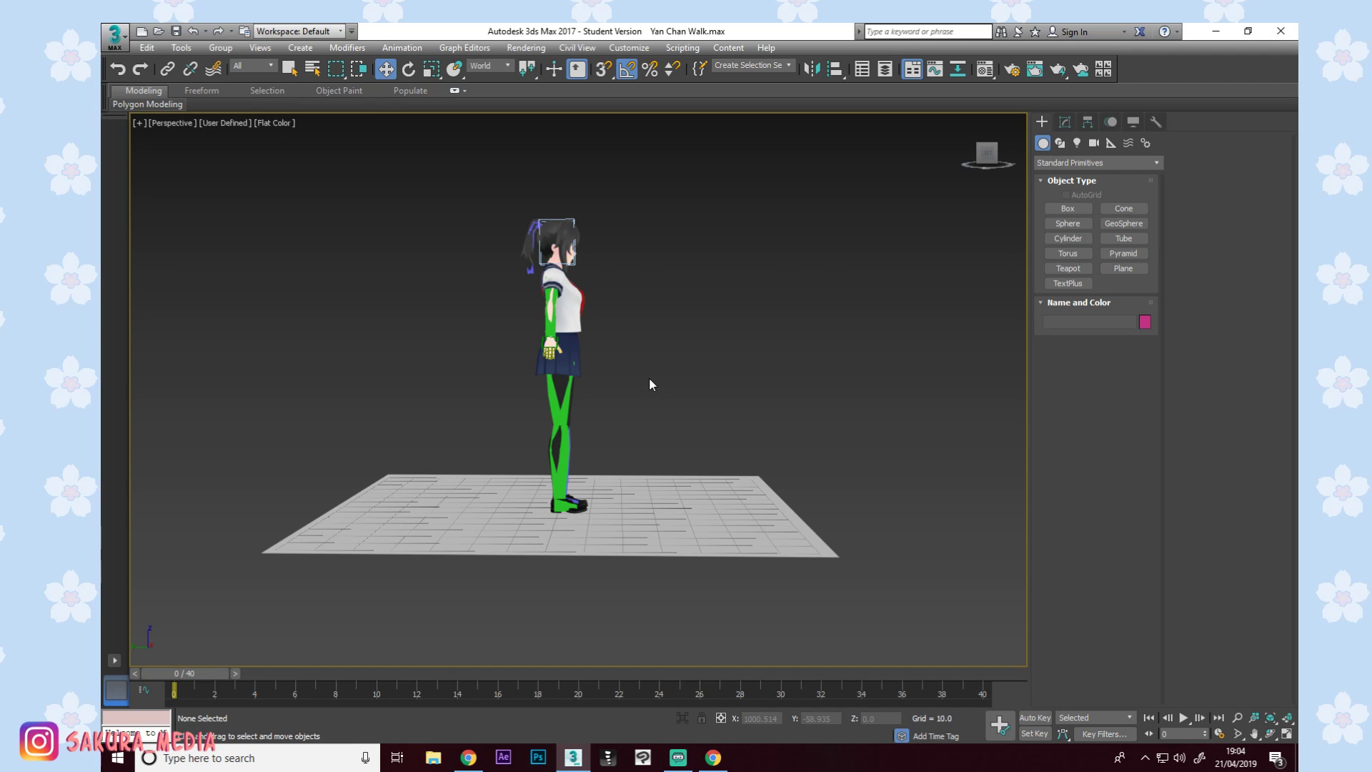
{"action": "middle_click_drag", "start_coordinate": [642, 378], "coordinate": [645, 371], "text": "alt"}
Turn on Auto Key and select the biped's pelvis with its motion parameters shown.
{"action": "left_click", "coordinate": [1023, 719]}
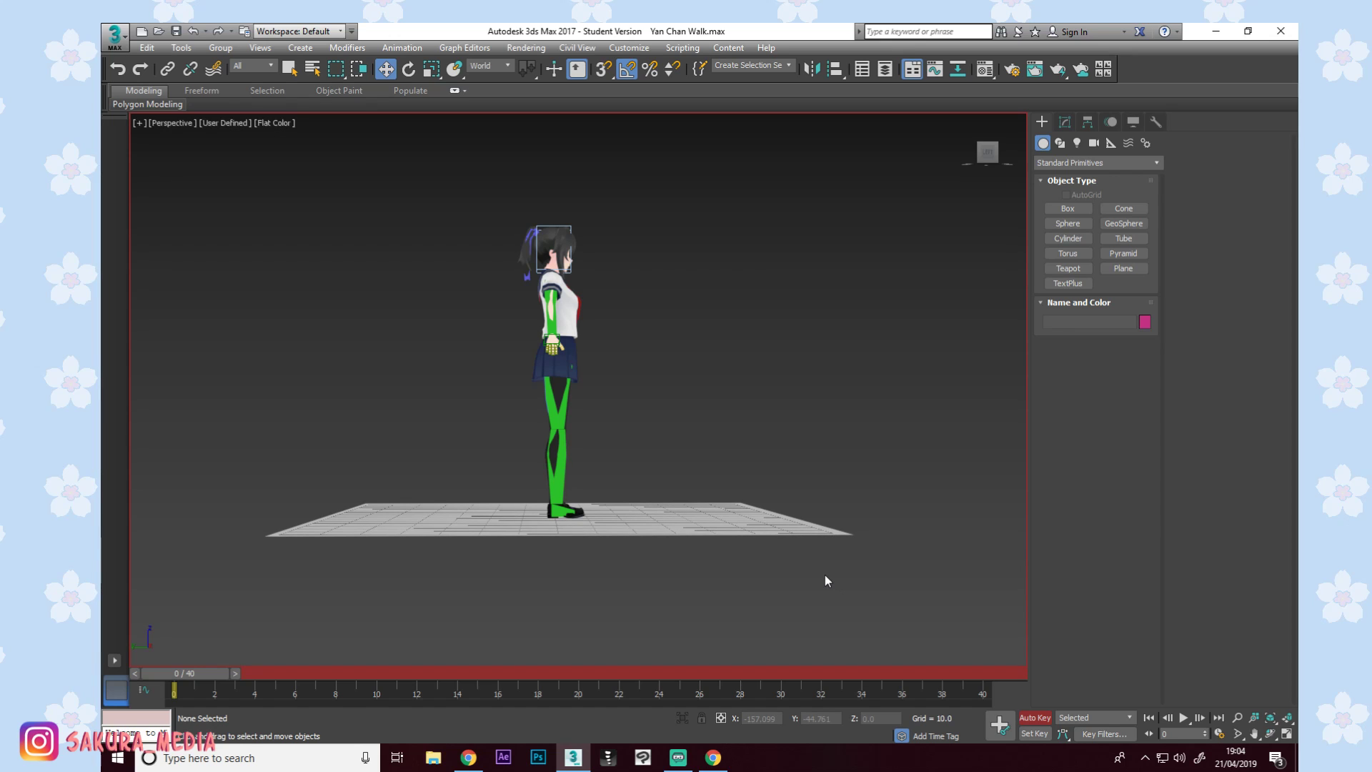
{"action": "middle_click_drag", "start_coordinate": [632, 432], "coordinate": [590, 442]}
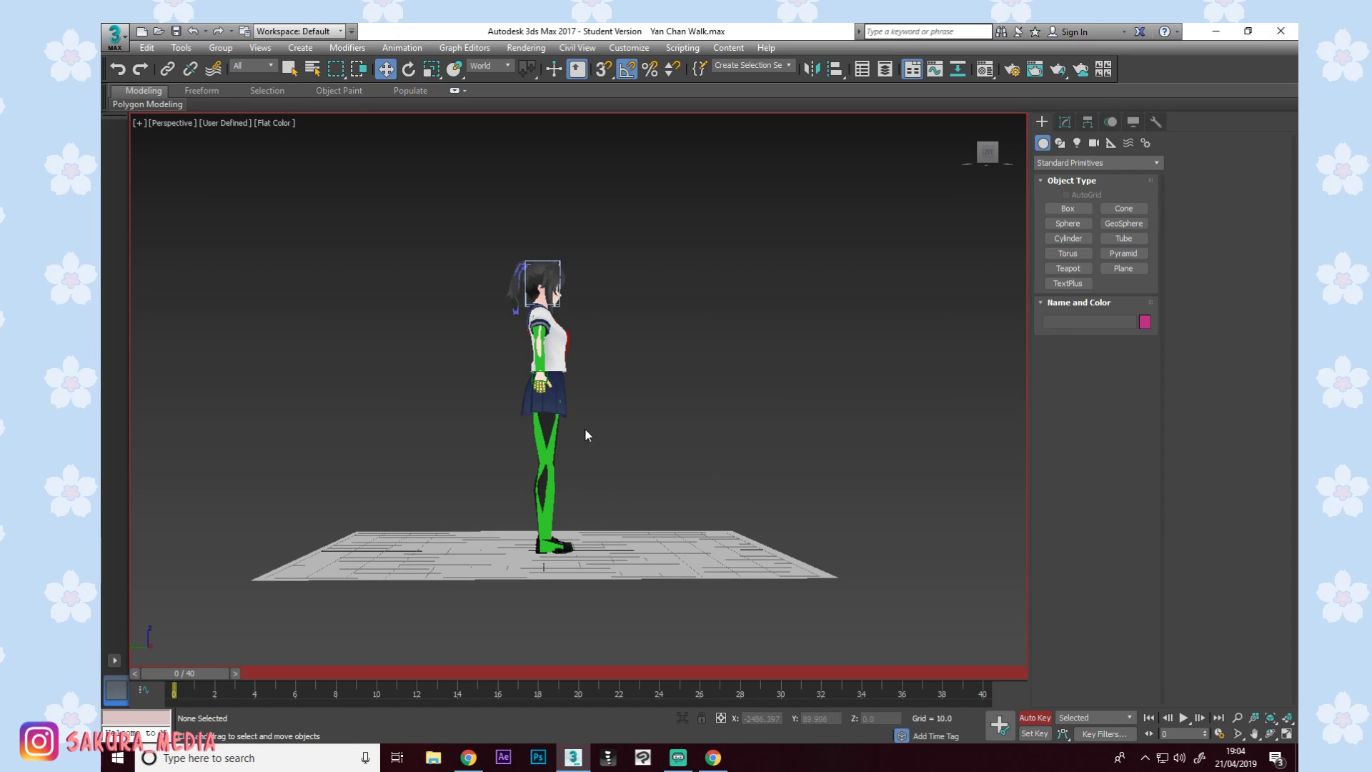
{"action": "middle_click_drag", "start_coordinate": [567, 386], "coordinate": [579, 351], "text": "alt"}
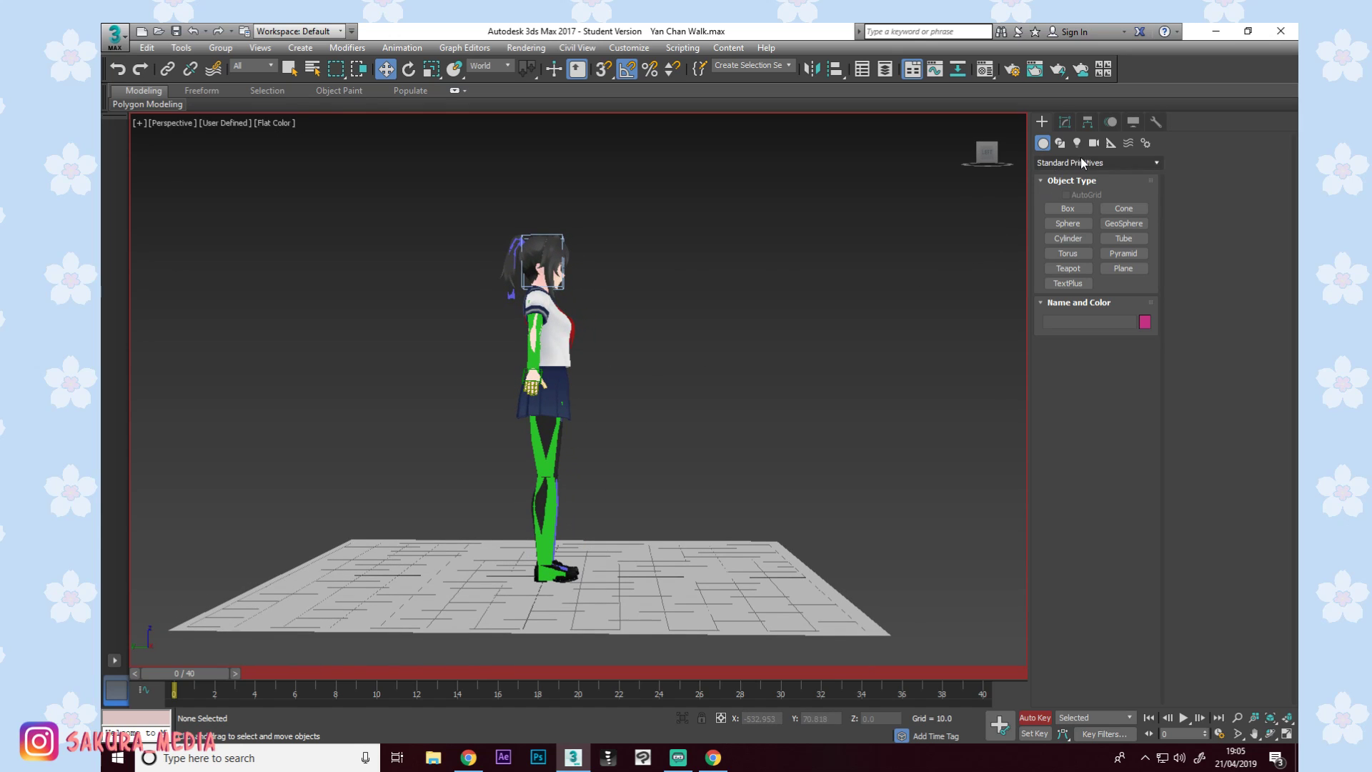
{"action": "left_click", "coordinate": [1111, 121]}
{"action": "middle_click_drag", "start_coordinate": [616, 376], "coordinate": [665, 386], "text": "alt"}
{"action": "left_click", "coordinate": [605, 379]}
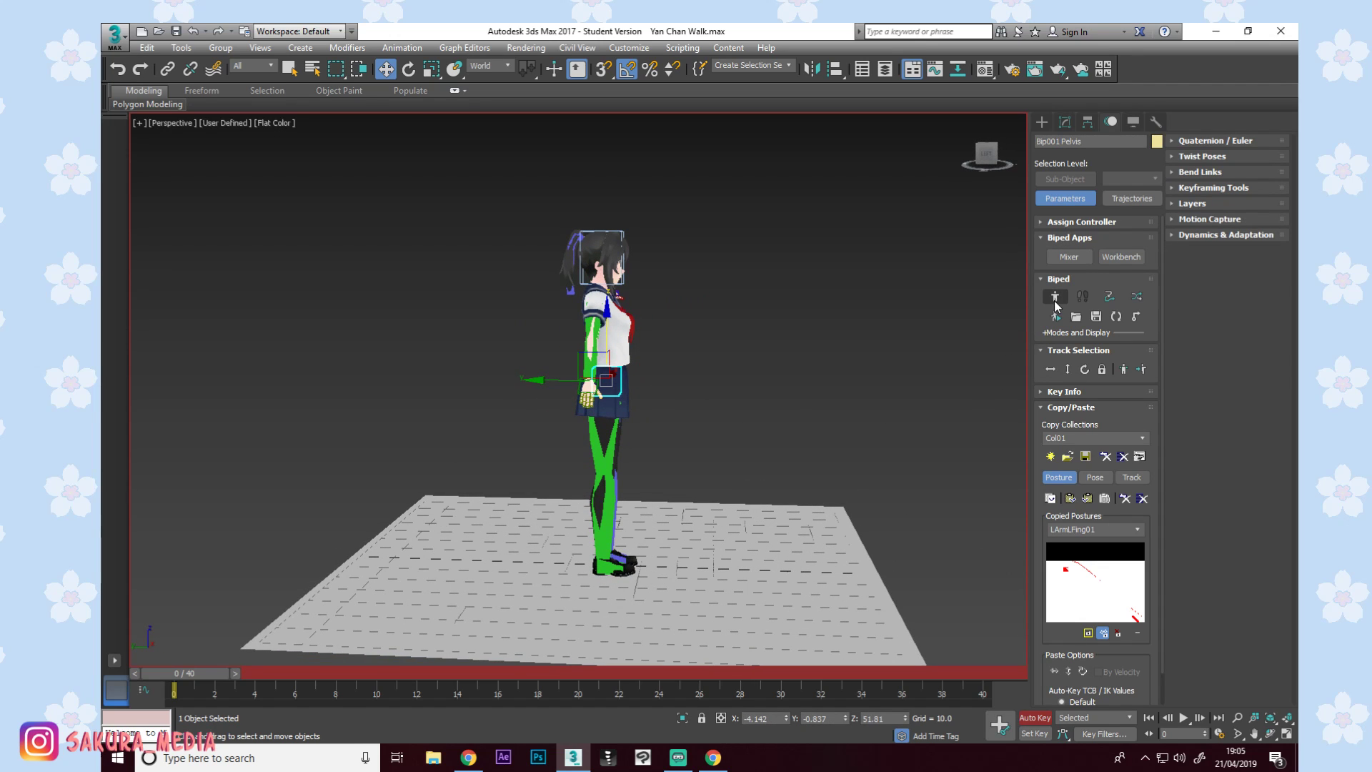
{"action": "middle_click_drag", "start_coordinate": [955, 355], "coordinate": [719, 358], "text": "alt"}
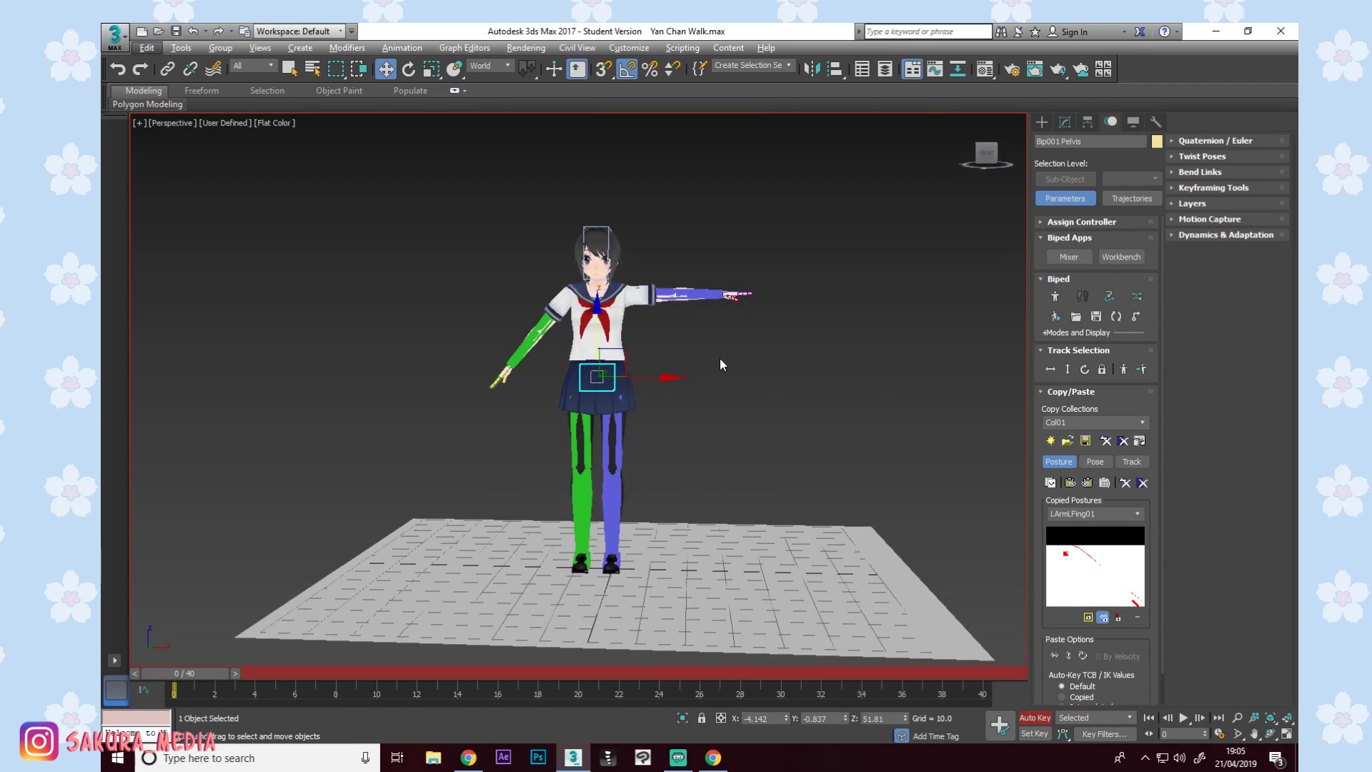
Expand the biped's Key Info settings and arrange them above Copy/Paste, with both kept open and the right calf selected.
{"action": "left_click", "coordinate": [613, 429]}
{"action": "key", "text": "e"}
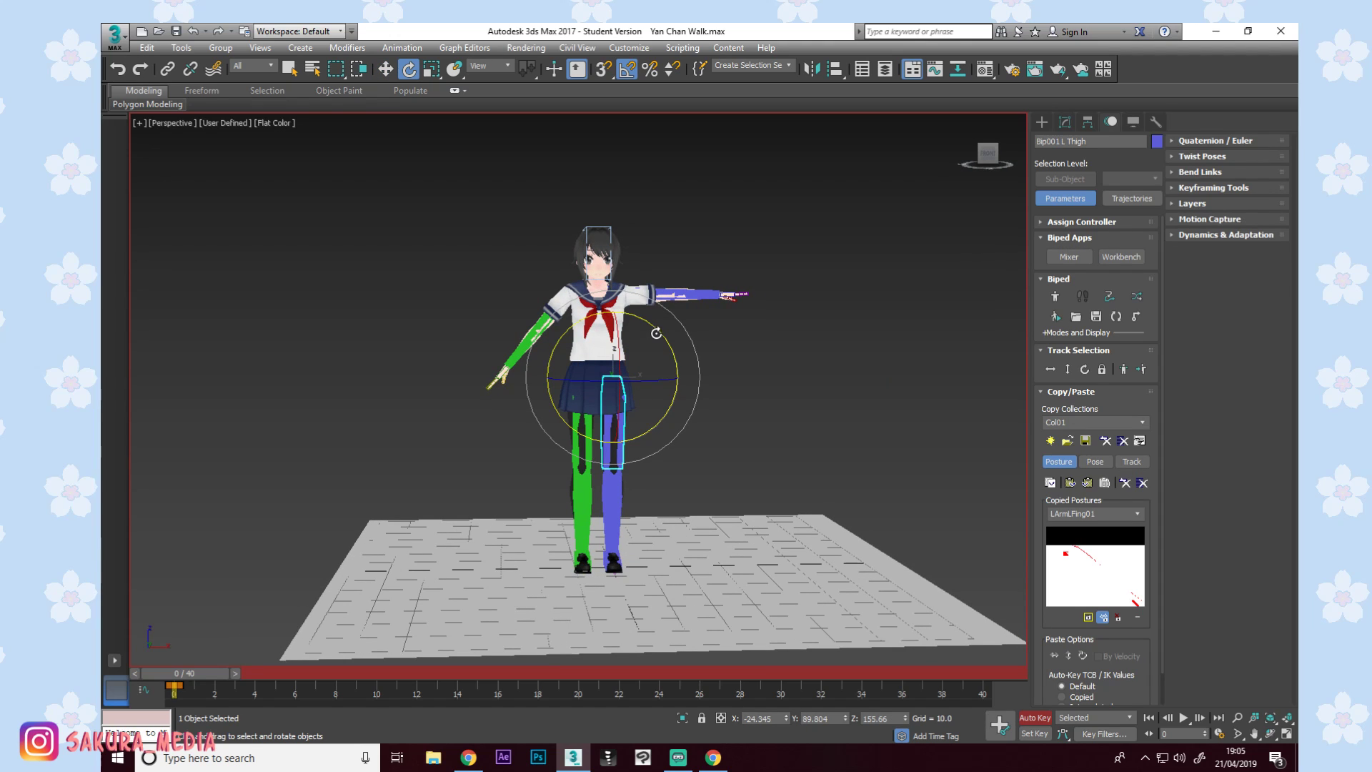
{"action": "left_click", "coordinate": [1072, 392]}
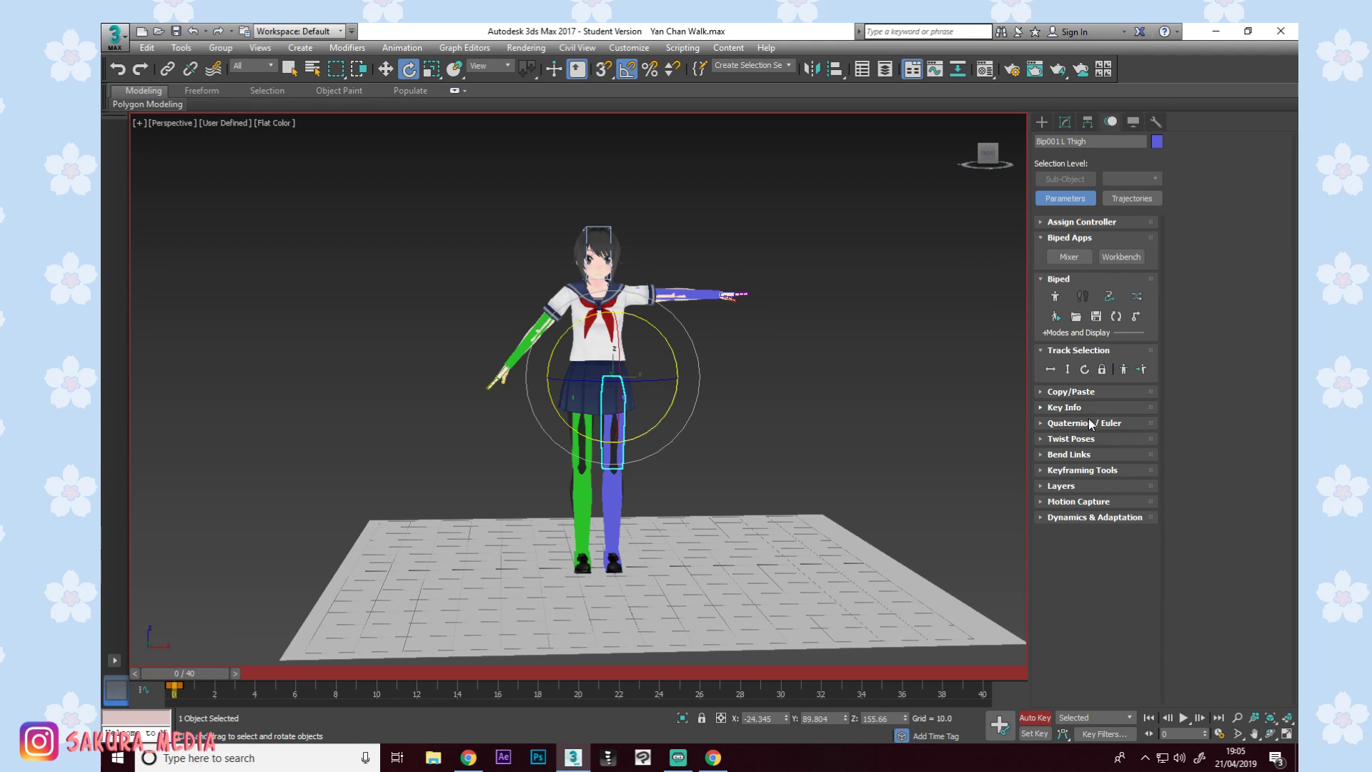
{"action": "left_click", "coordinate": [1079, 410]}
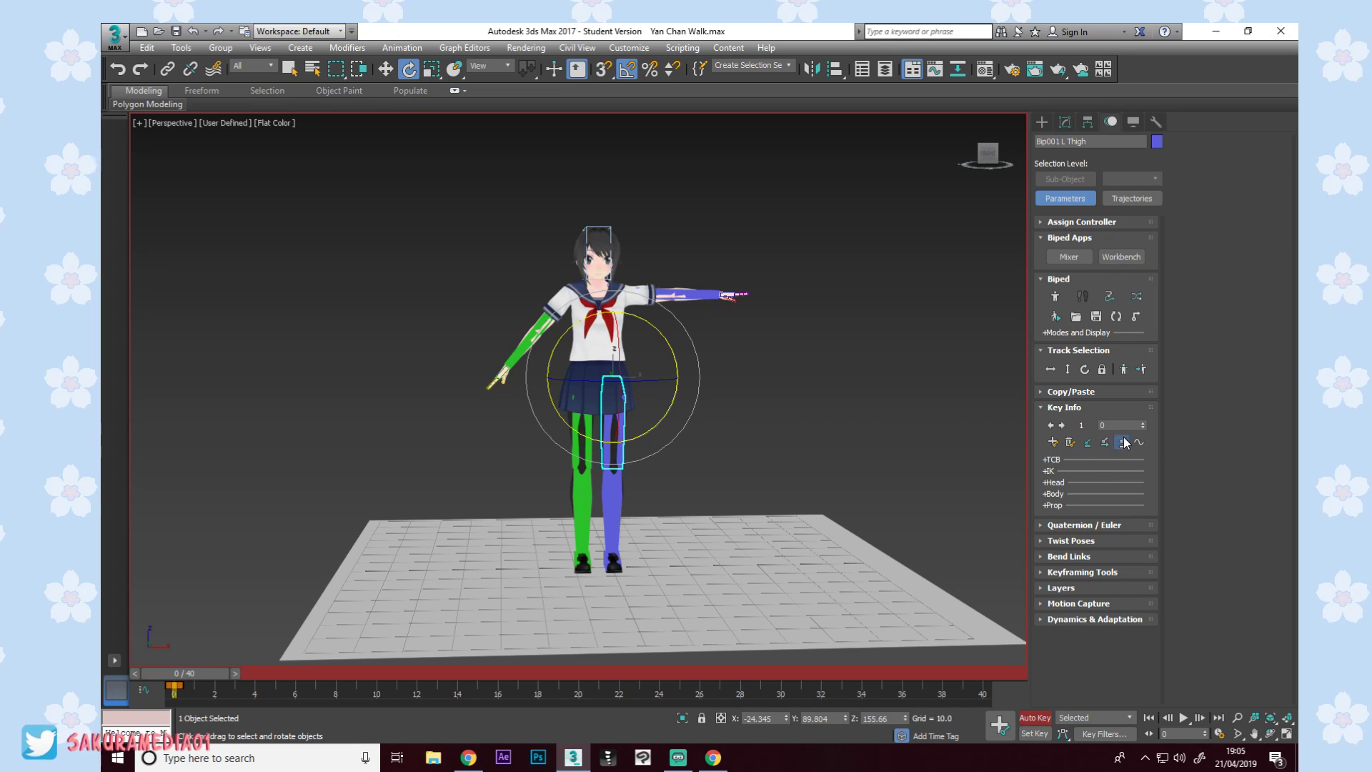
{"action": "left_click", "coordinate": [584, 476]}
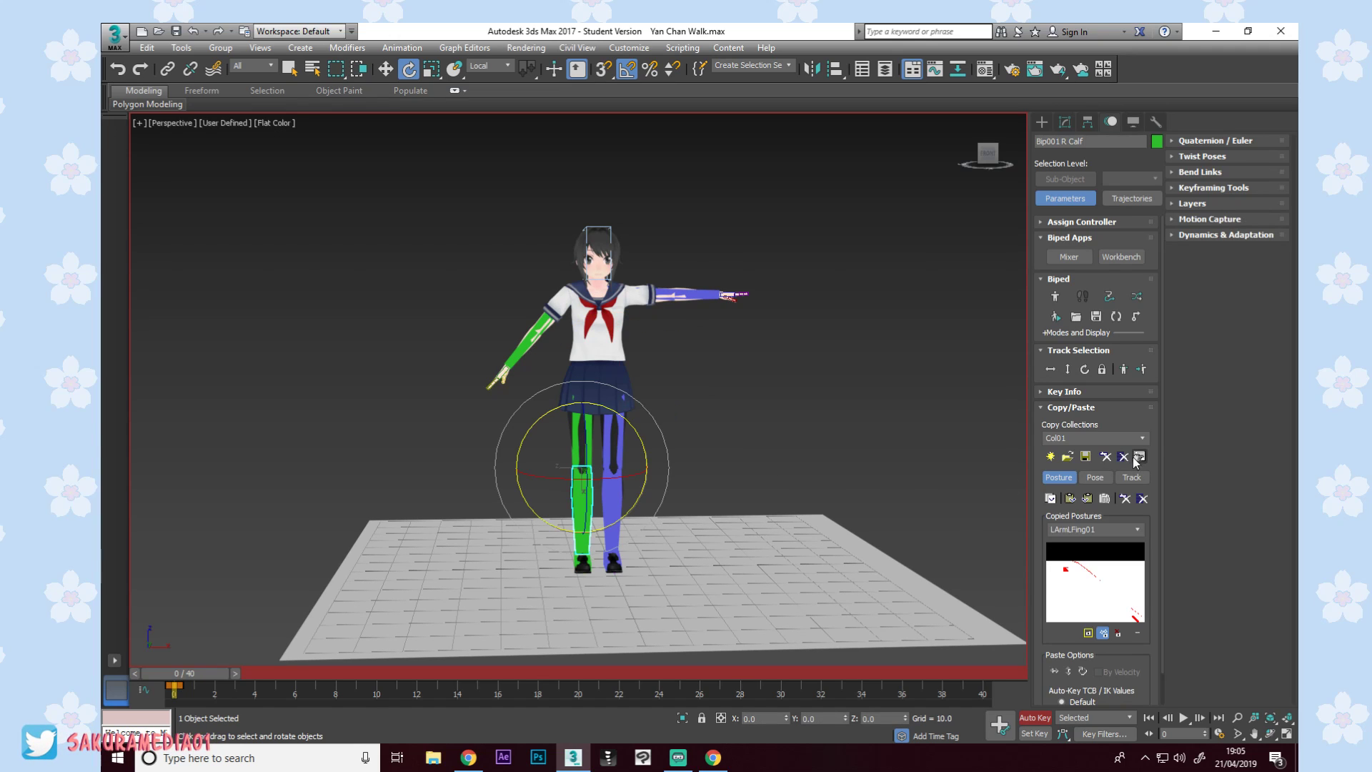
{"action": "left_click", "coordinate": [1095, 392]}
{"action": "middle_click_drag", "start_coordinate": [602, 427], "coordinate": [723, 422], "text": "alt"}
{"action": "middle_click_drag", "start_coordinate": [625, 510], "coordinate": [614, 471]}
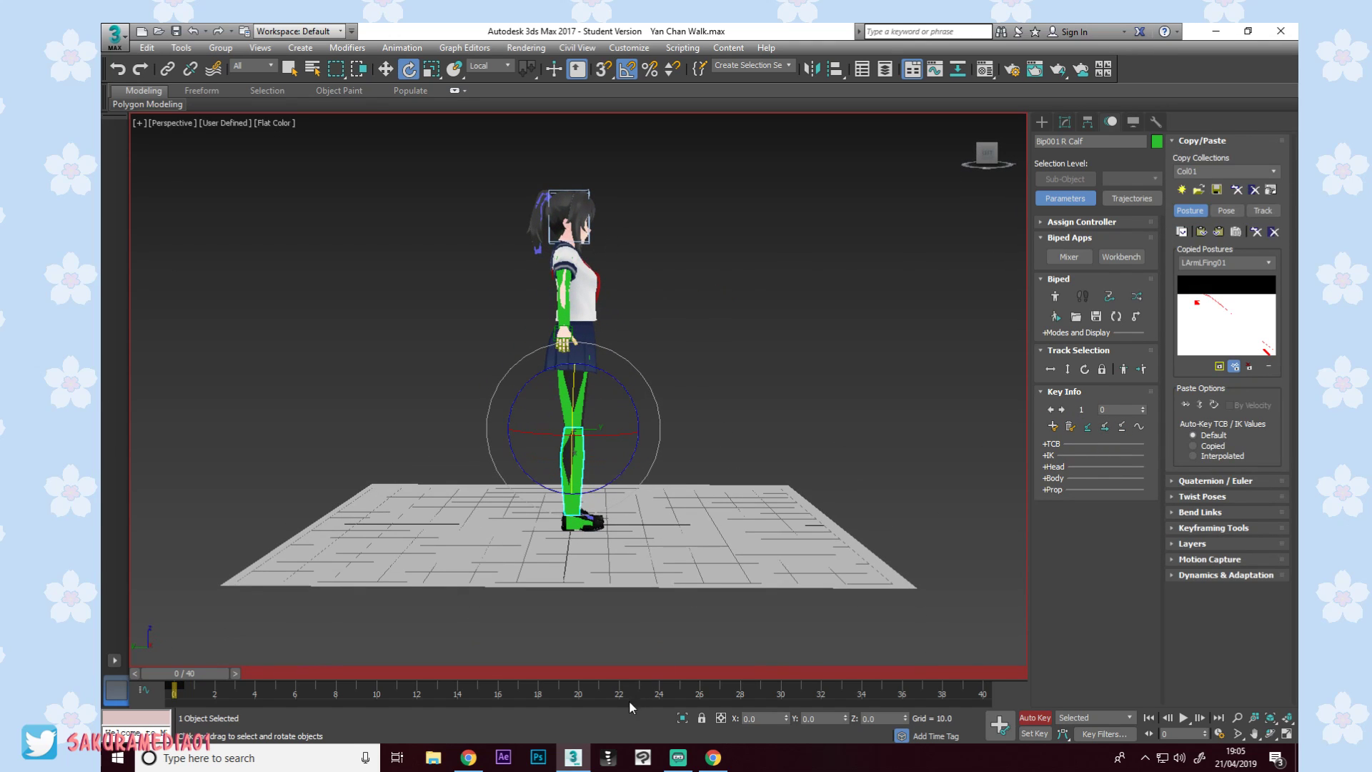
Switch to Chrome, browse the walk reference images and enlarge the Walk Cycle Rotoscoping drawing.
{"action": "left_click", "coordinate": [713, 758]}
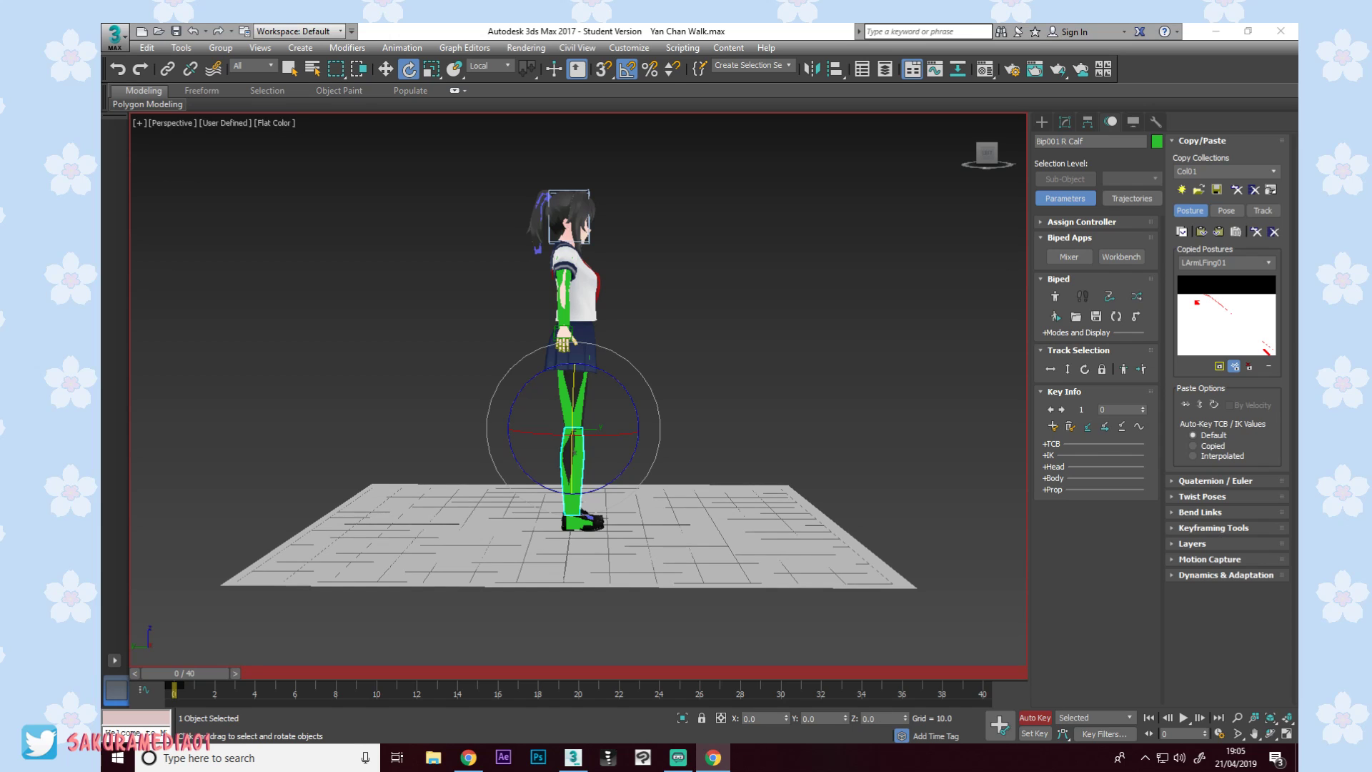
{"action": "left_click_drag", "start_coordinate": [1371, 68], "coordinate": [375, 93]}
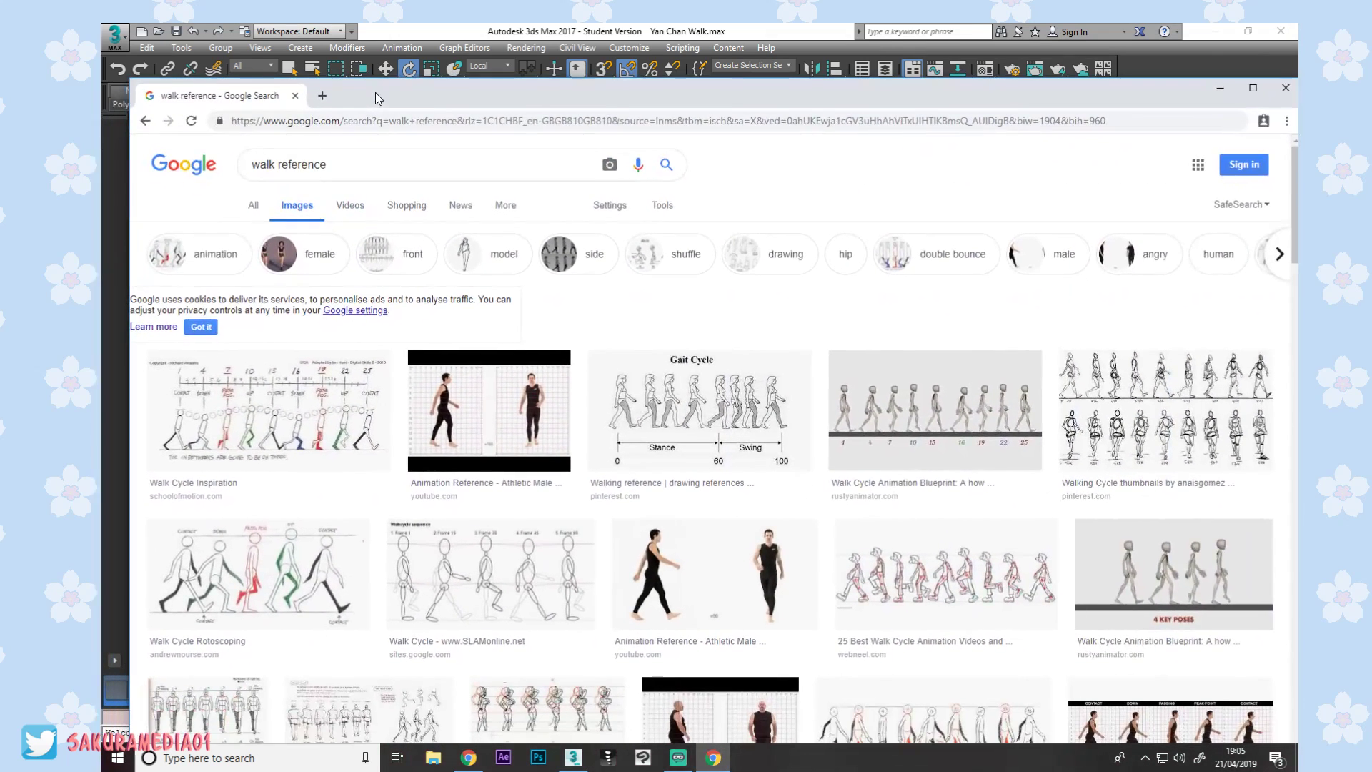
{"action": "double_click", "coordinate": [606, 91]}
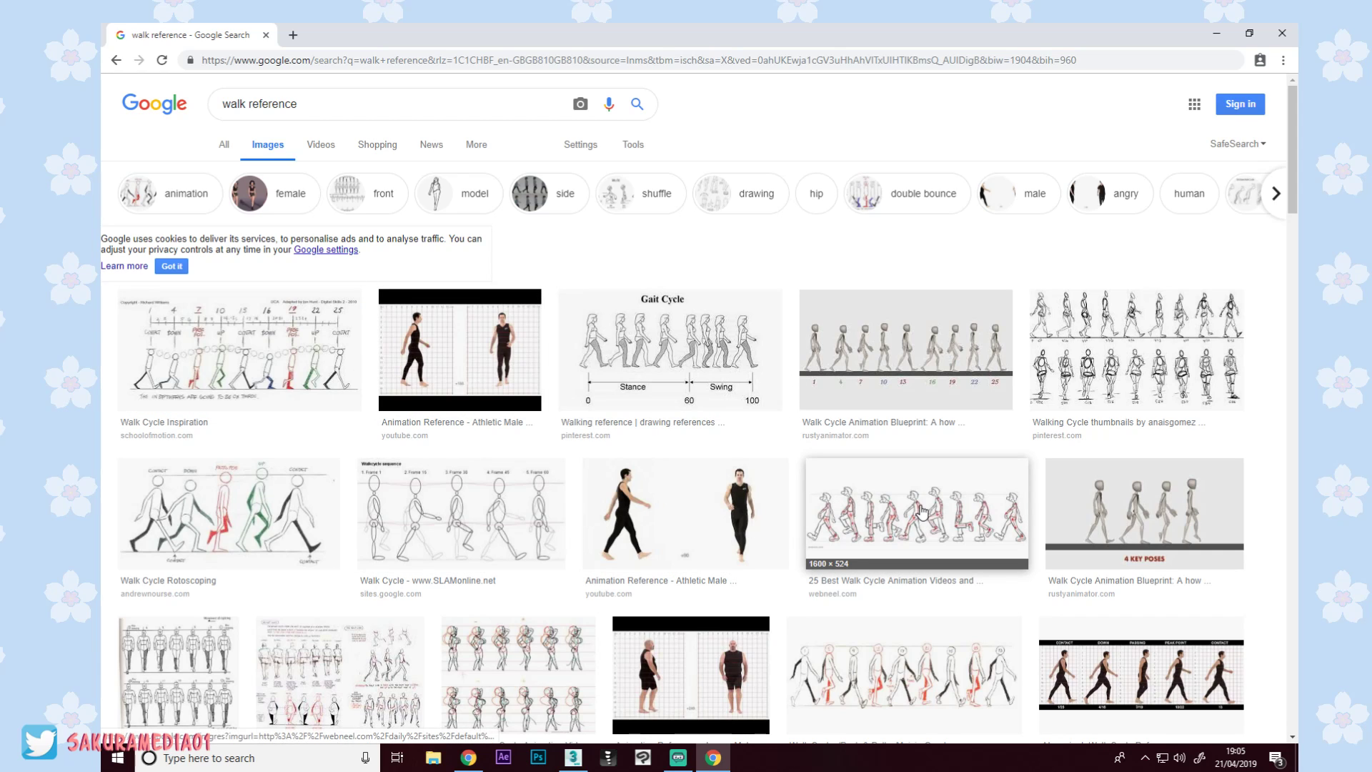
{"action": "scroll", "coordinate": [760, 397], "scroll_direction": "down", "scroll_amount": 2}
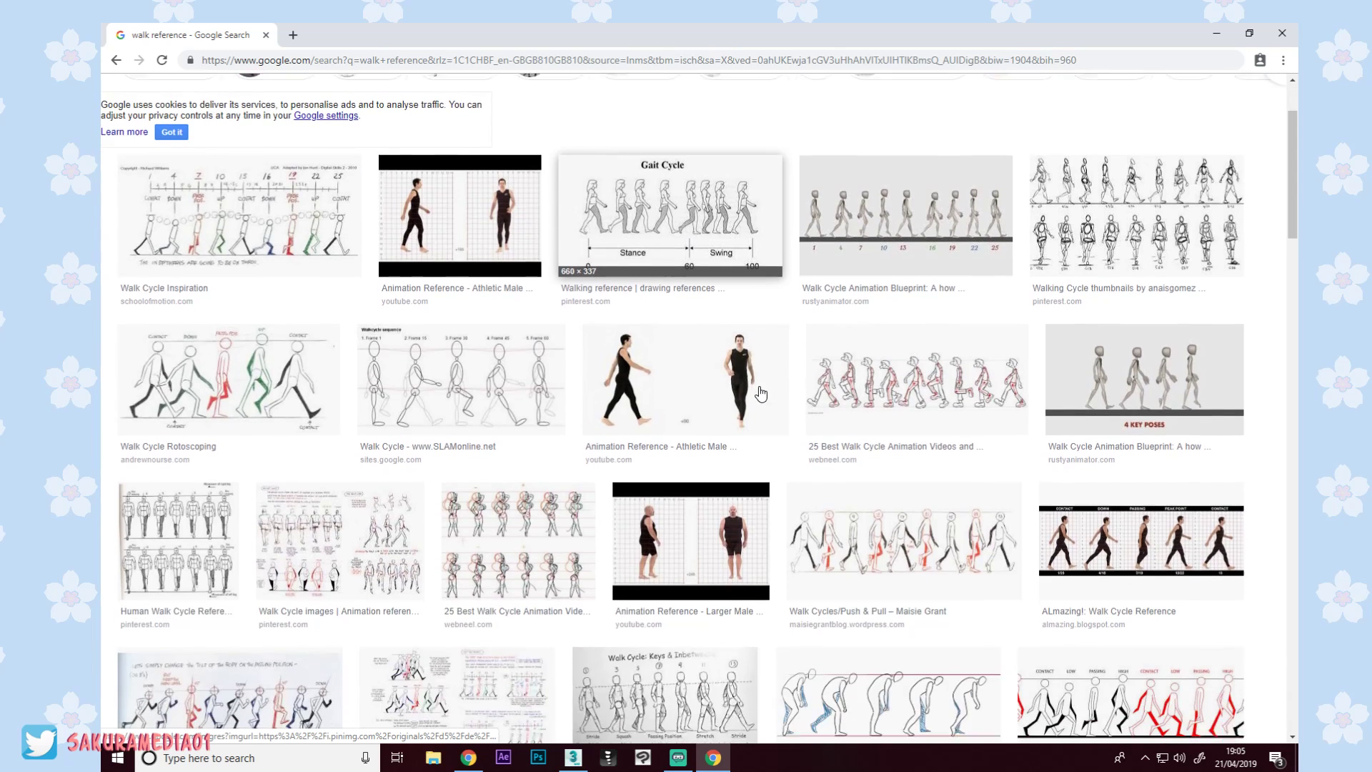
{"action": "scroll", "coordinate": [760, 396], "scroll_direction": "down", "scroll_amount": 6}
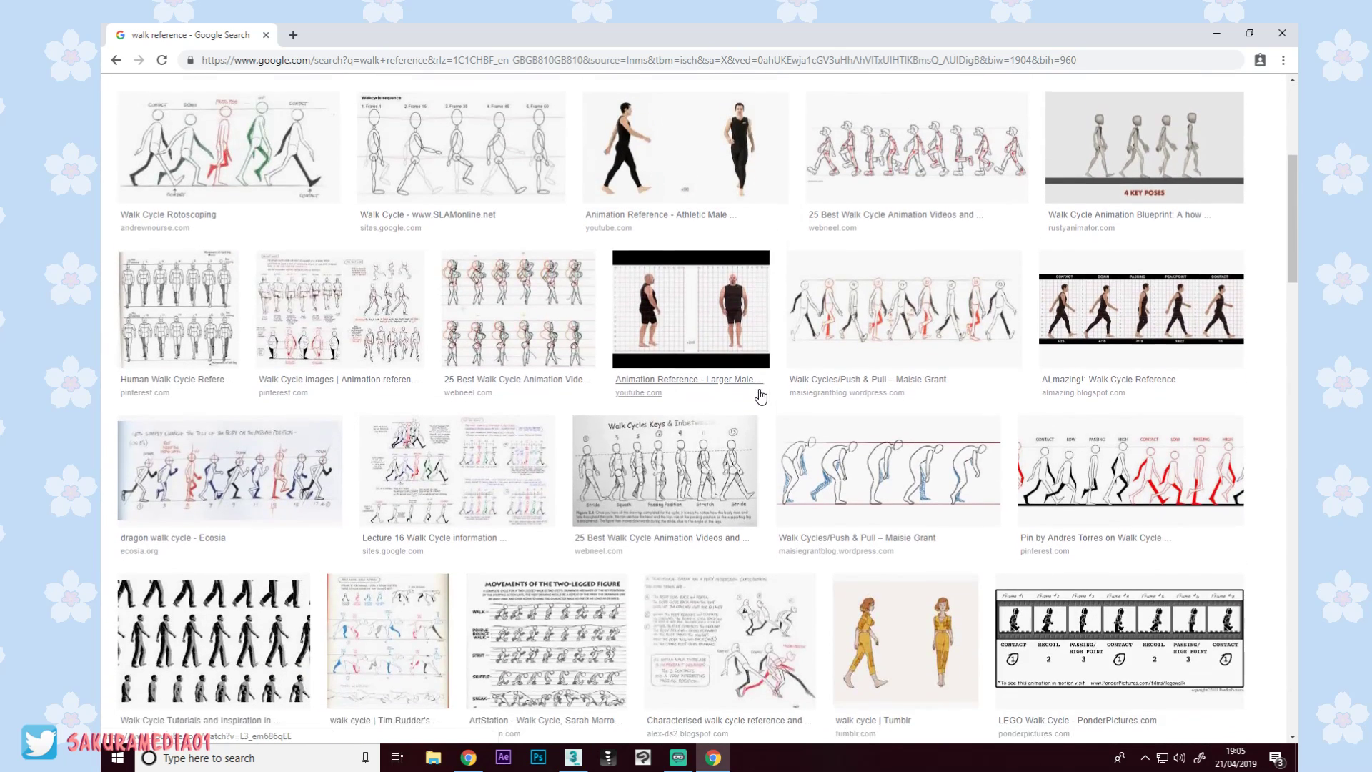
{"action": "scroll", "coordinate": [296, 400], "scroll_direction": "up", "scroll_amount": 6}
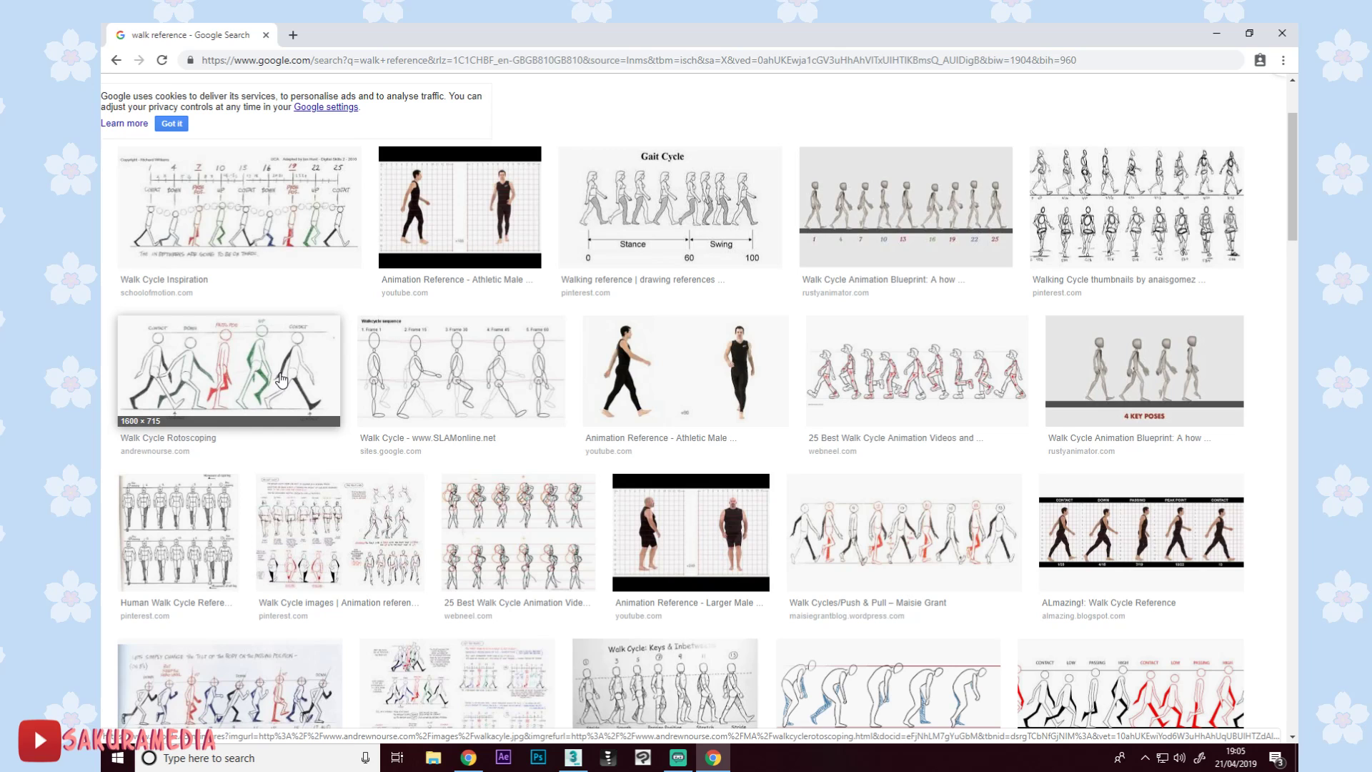
{"action": "left_click", "coordinate": [286, 368]}
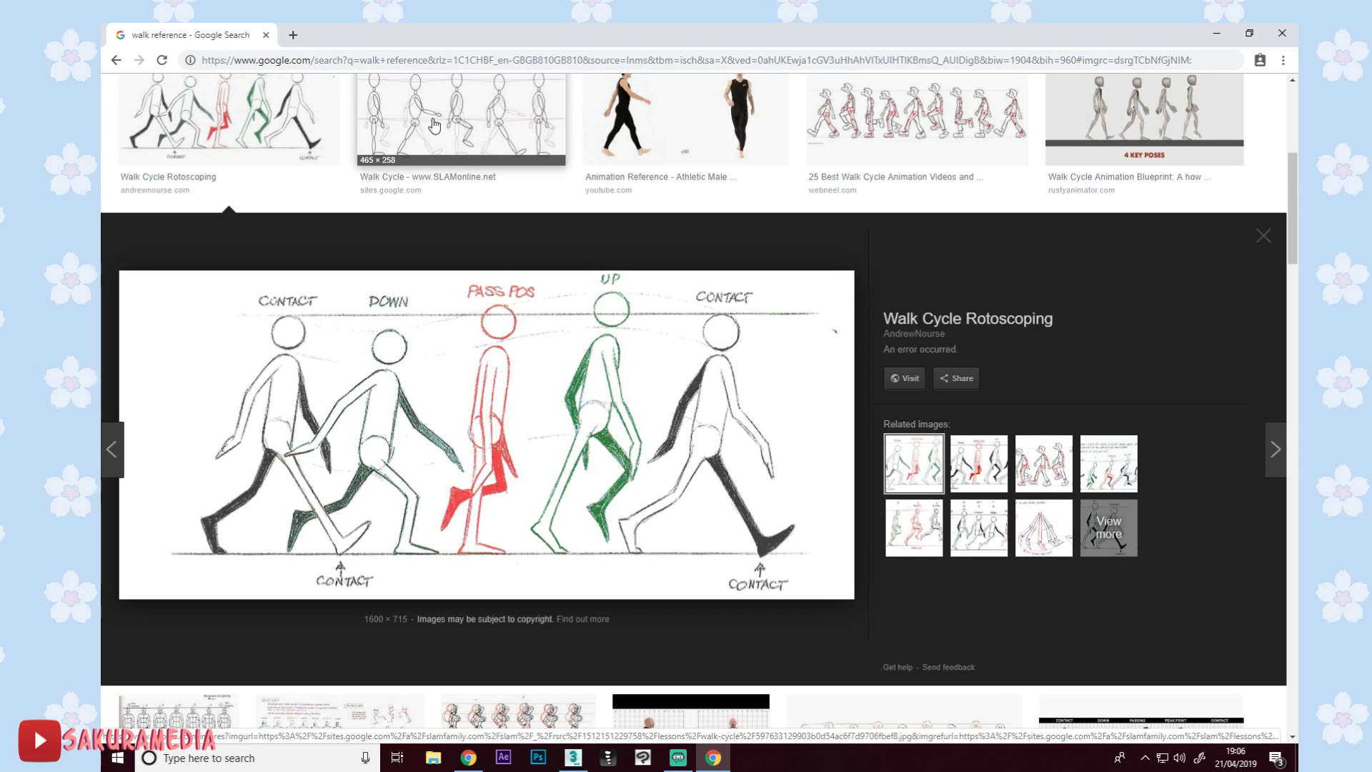
Compare the character's side profile with the walk cycle drawing, and return to 3ds Max.
{"action": "left_click_drag", "start_coordinate": [373, 40], "coordinate": [1298, 331]}
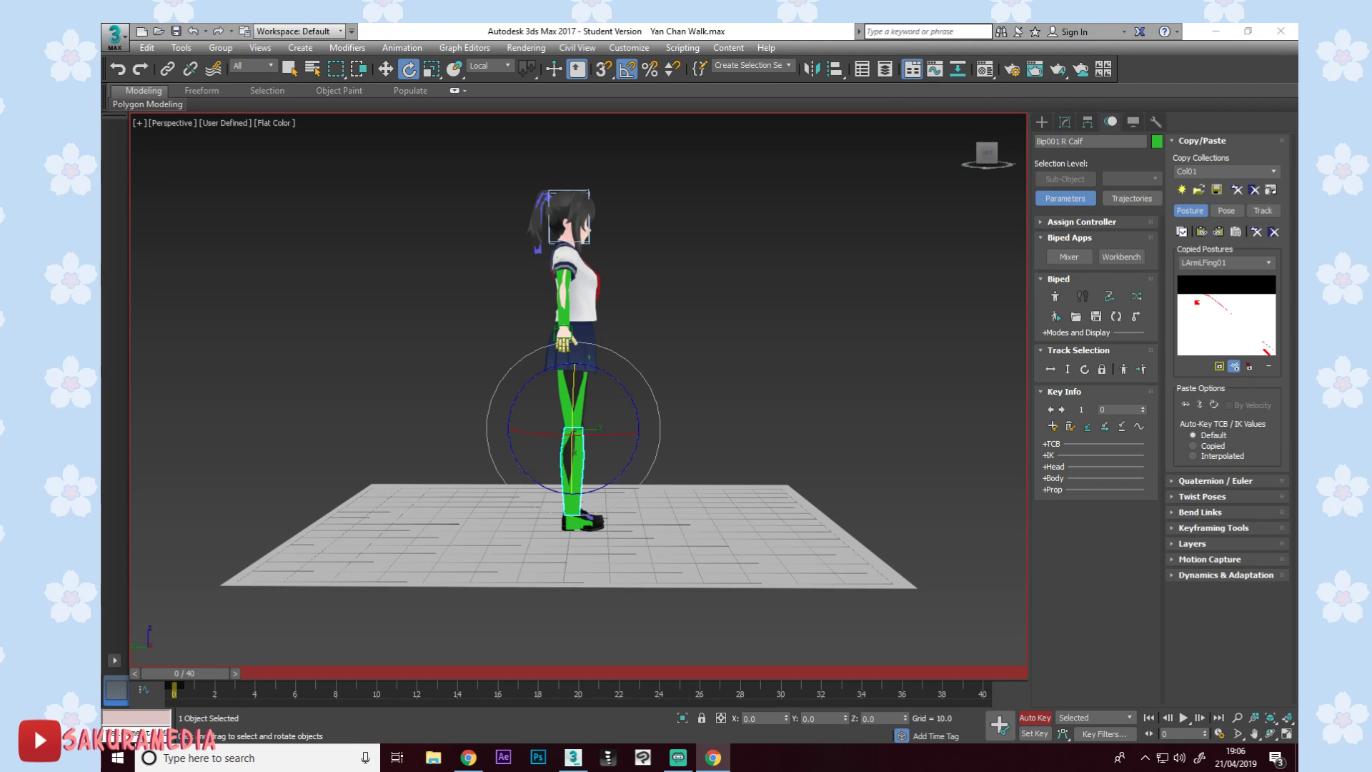
{"action": "scroll", "coordinate": [779, 321], "scroll_direction": "up", "scroll_amount": 5}
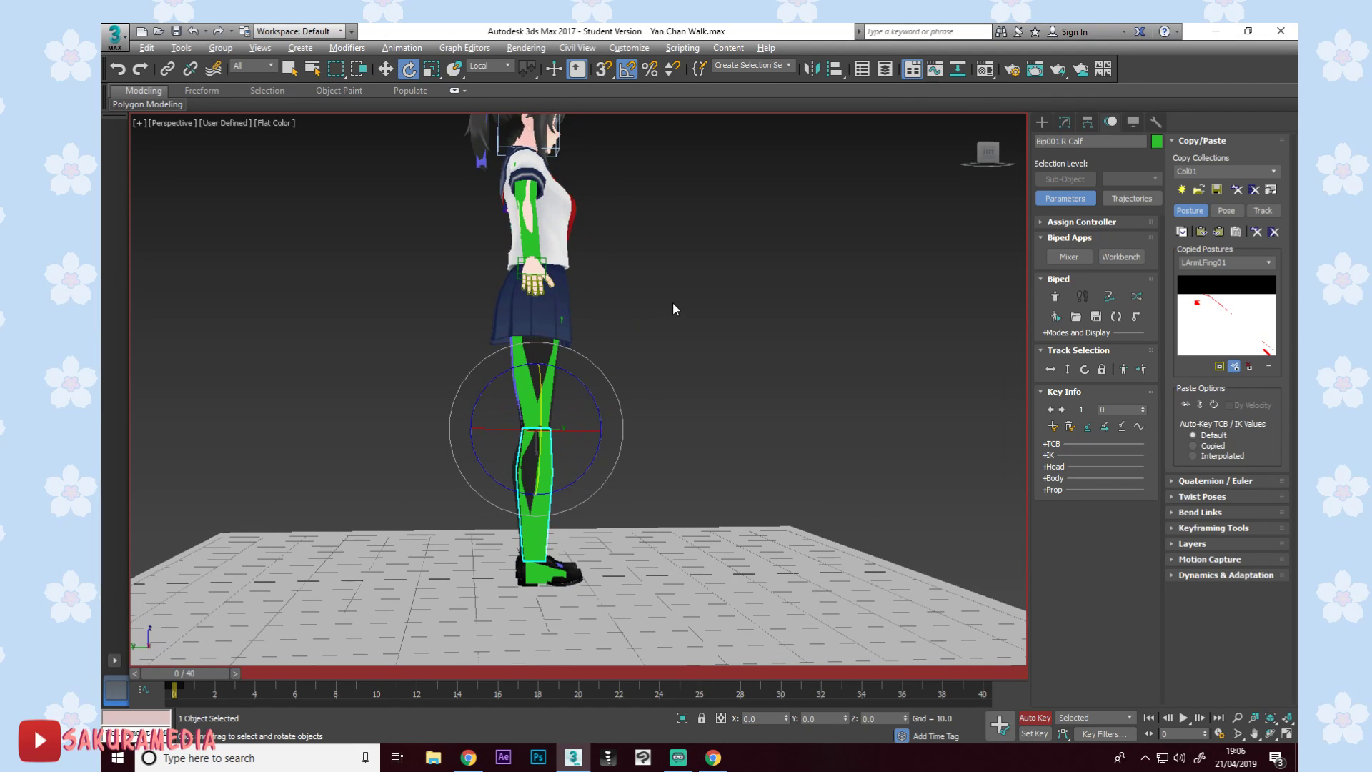
{"action": "left_click_drag", "start_coordinate": [1298, 178], "coordinate": [486, 43]}
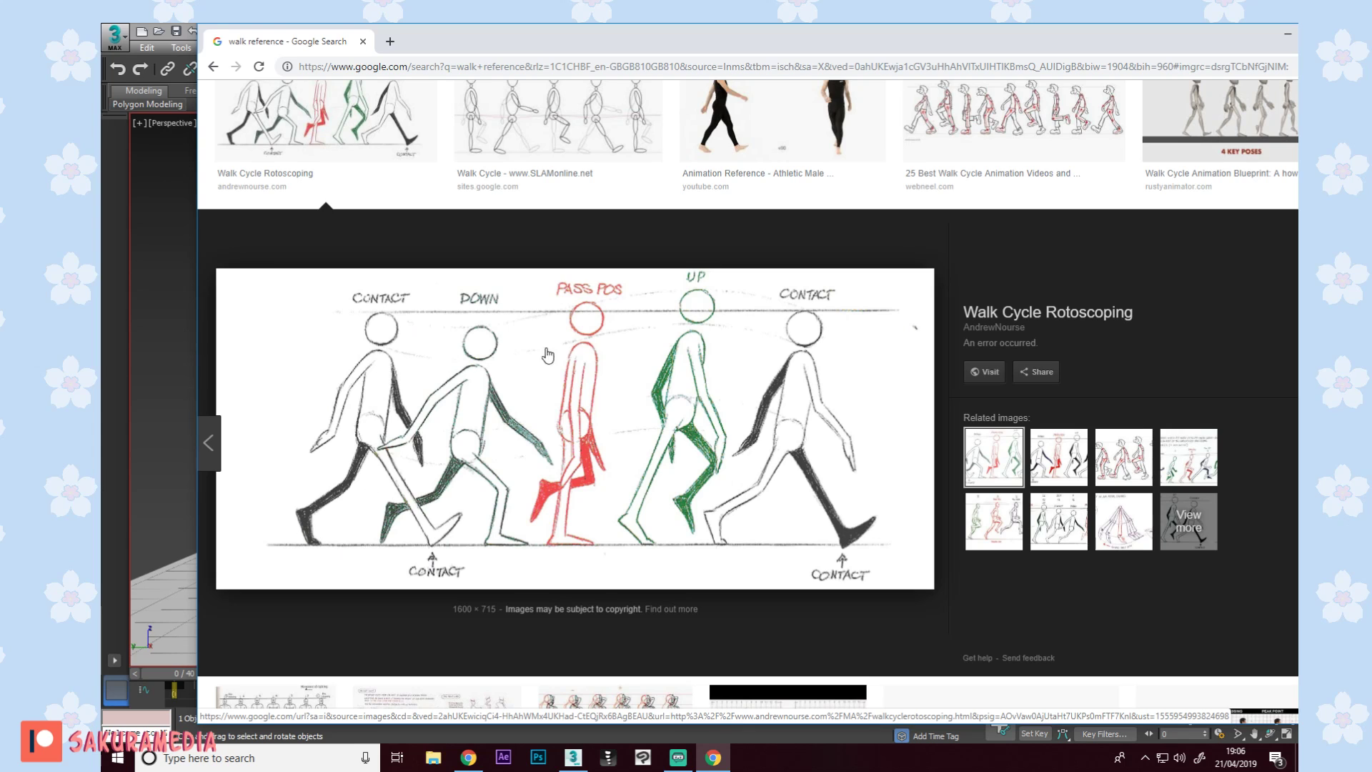
{"action": "left_click", "coordinate": [1288, 34]}
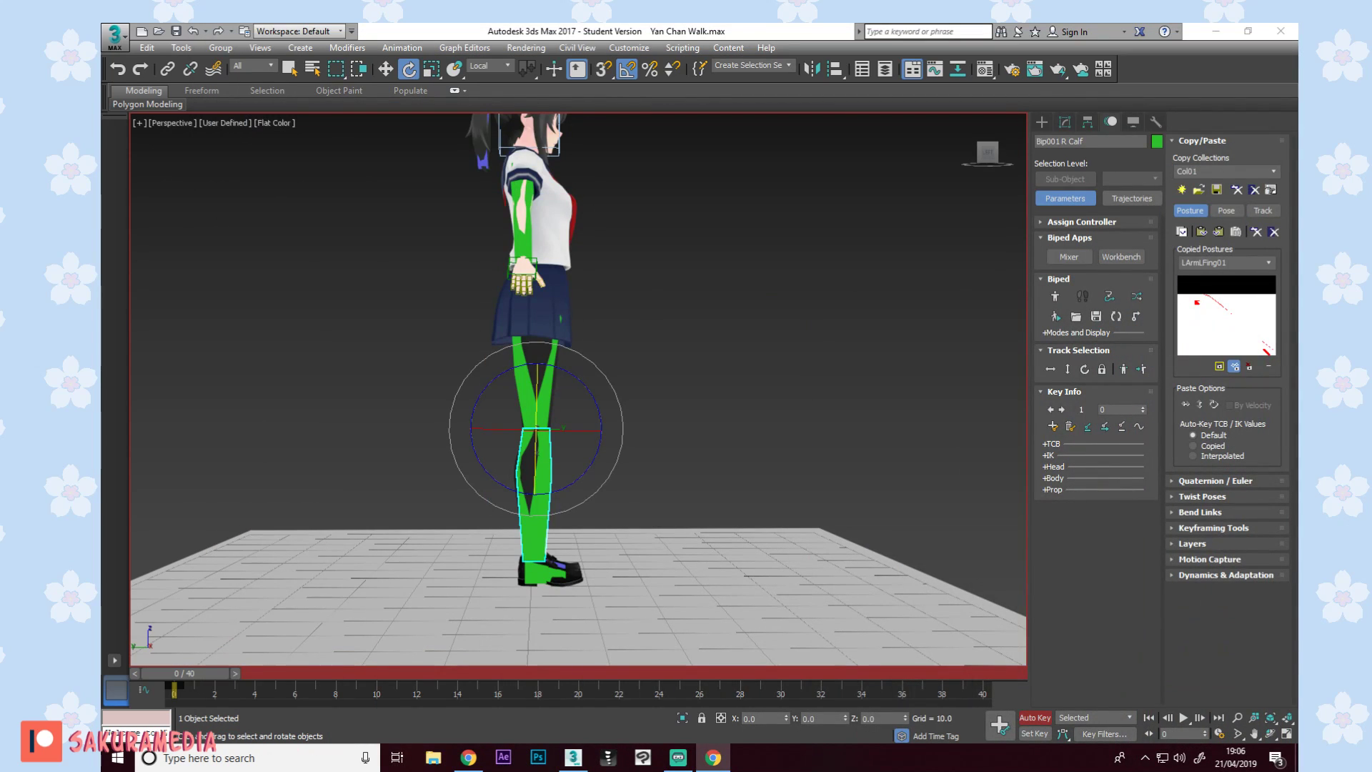
Move the biped's left foot forward at frame 0 and tilt its toe up so the heel leads.
{"action": "middle_click_drag", "start_coordinate": [582, 437], "coordinate": [566, 406]}
{"action": "key", "text": "w"}
{"action": "left_click", "coordinate": [1067, 369]}
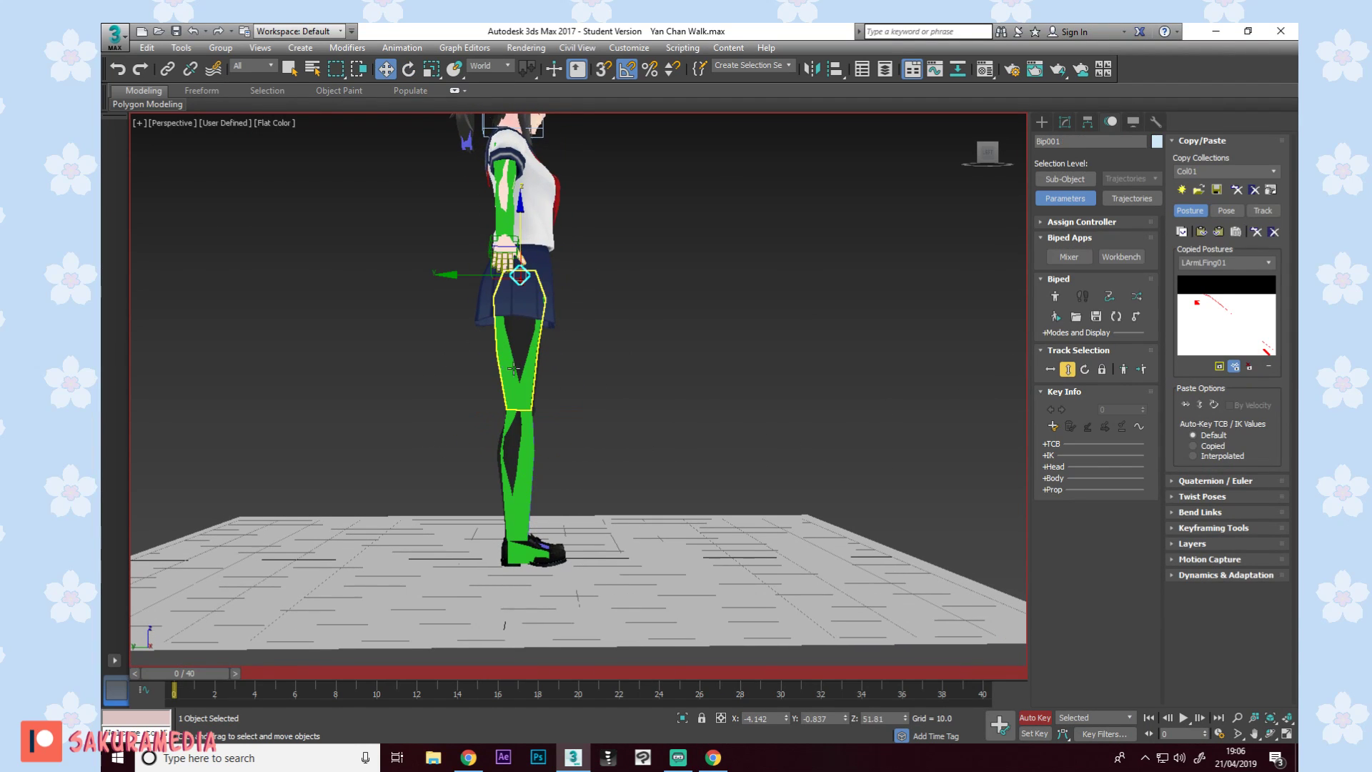
{"action": "middle_click_drag", "start_coordinate": [525, 257], "coordinate": [724, 303]}
{"action": "left_click", "coordinate": [564, 552]}
{"action": "middle_click_drag", "start_coordinate": [564, 552], "coordinate": [540, 518], "text": "alt"}
{"action": "left_click_drag", "start_coordinate": [541, 517], "coordinate": [673, 463]}
{"action": "key", "text": "e"}
{"action": "middle_click_drag", "start_coordinate": [673, 463], "coordinate": [636, 371], "text": "alt"}
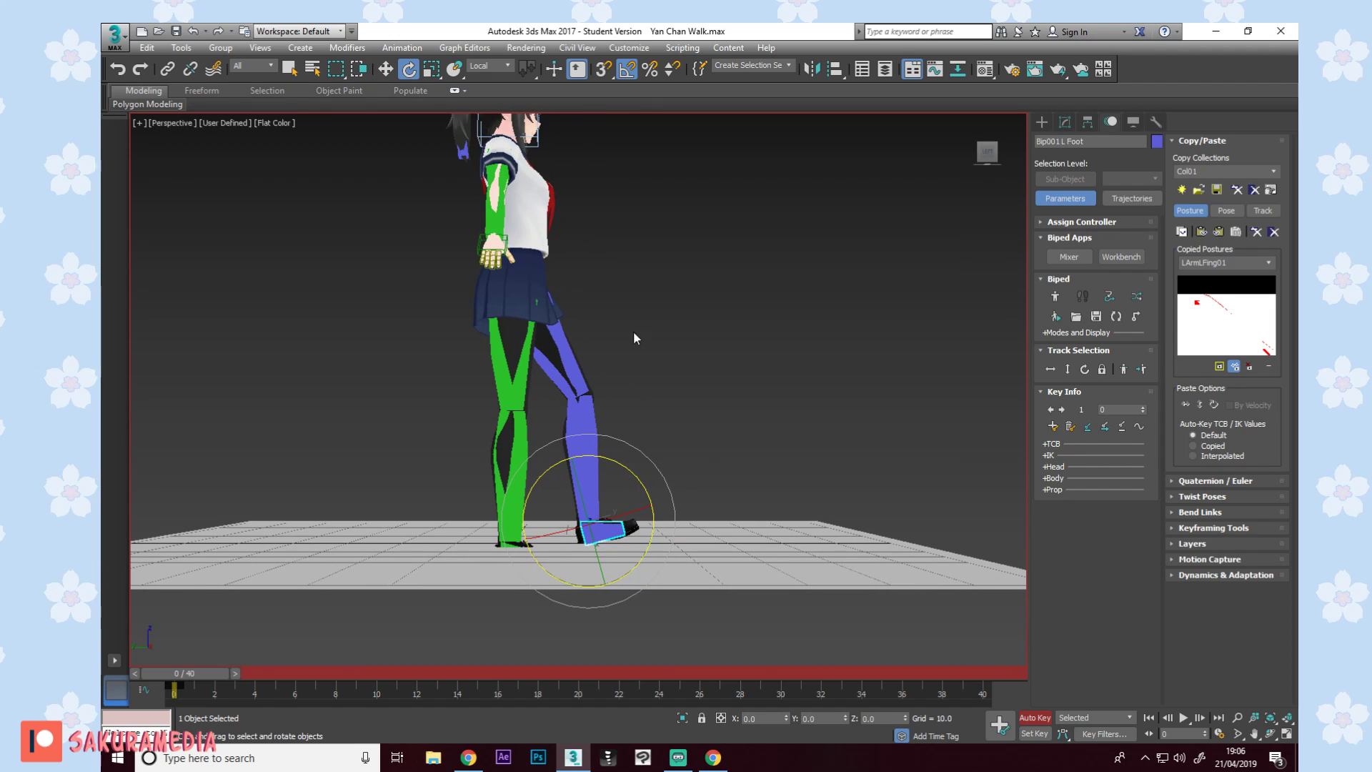
Move the right foot behind the body to about Y 18, Z 6.9 and tilt it with the heel raised.
{"action": "key", "text": "w"}
{"action": "left_click", "coordinate": [513, 540]}
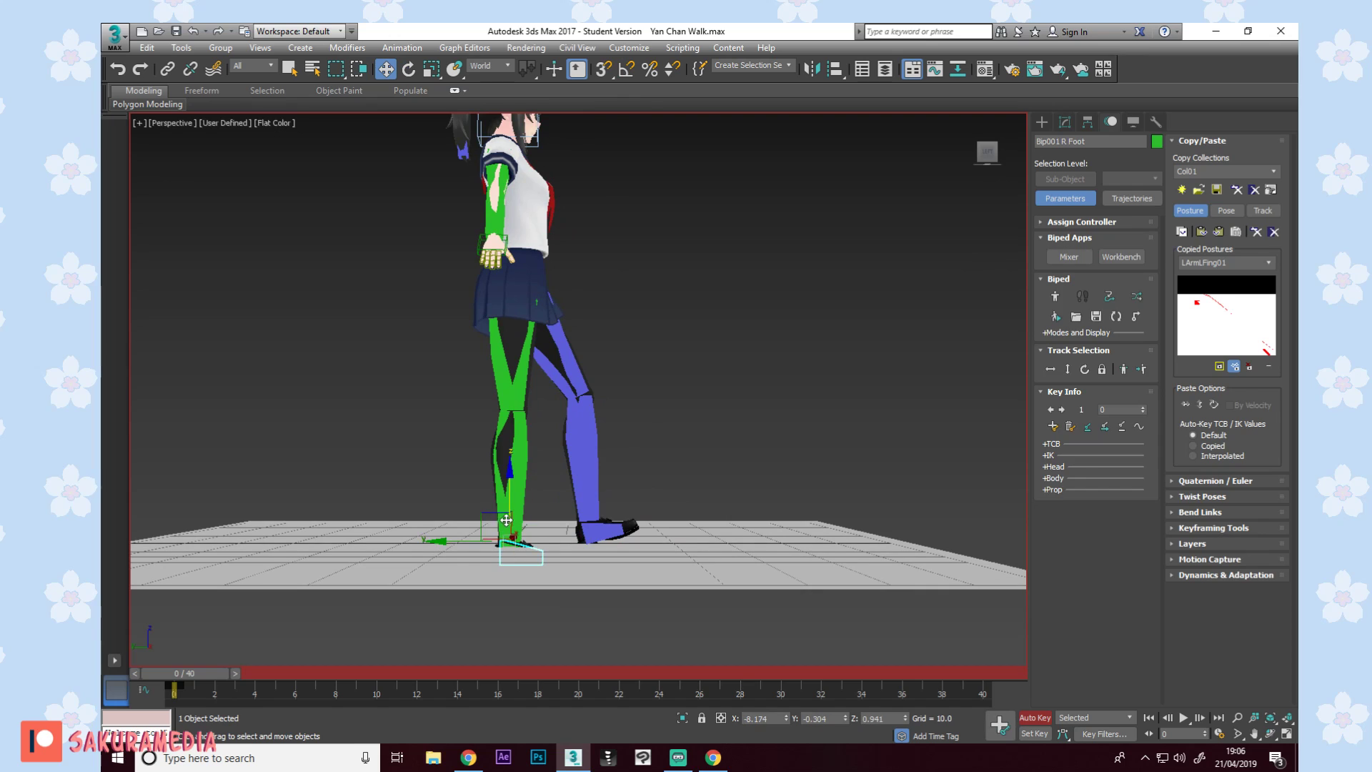
{"action": "mouse_move", "coordinate": [480, 499]}
{"action": "left_mouse_down"}
{"action": "mouse_move", "coordinate": [415, 492]}
{"action": "mouse_move", "coordinate": [484, 496]}
{"action": "mouse_move", "coordinate": [492, 513]}
{"action": "left_mouse_up"}
{"action": "key", "text": "e"}
{"action": "key", "text": "w"}
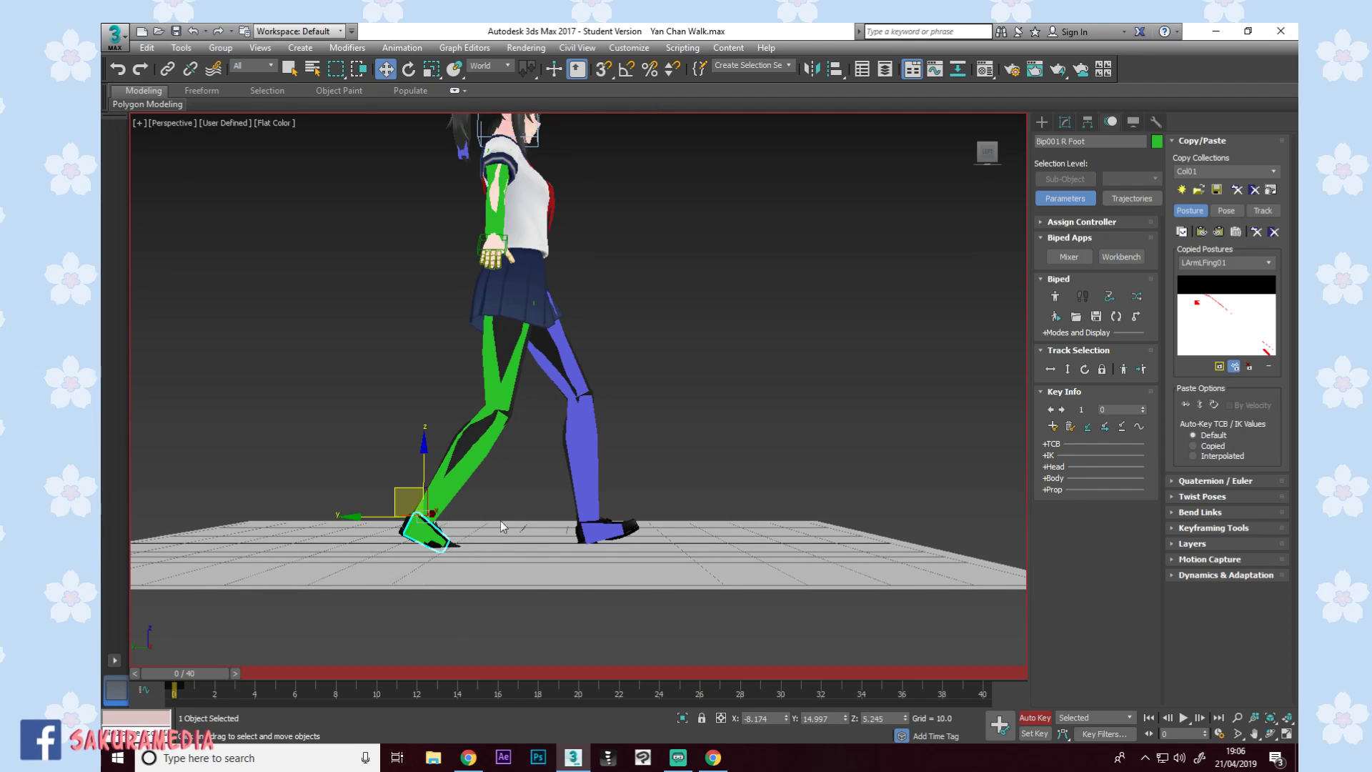
{"action": "middle_click_drag", "start_coordinate": [559, 503], "coordinate": [591, 471]}
{"action": "mouse_move", "coordinate": [441, 458]}
{"action": "left_mouse_down"}
{"action": "mouse_move", "coordinate": [429, 465]}
{"action": "mouse_move", "coordinate": [423, 450]}
{"action": "left_mouse_up"}
{"action": "middle_click_drag", "start_coordinate": [429, 496], "coordinate": [487, 482], "text": "alt"}
Set planted keys on the right foot and the left foot at frame 0.
{"action": "left_click", "coordinate": [1089, 428]}
{"action": "middle_click_drag", "start_coordinate": [500, 428], "coordinate": [580, 420], "text": "alt"}
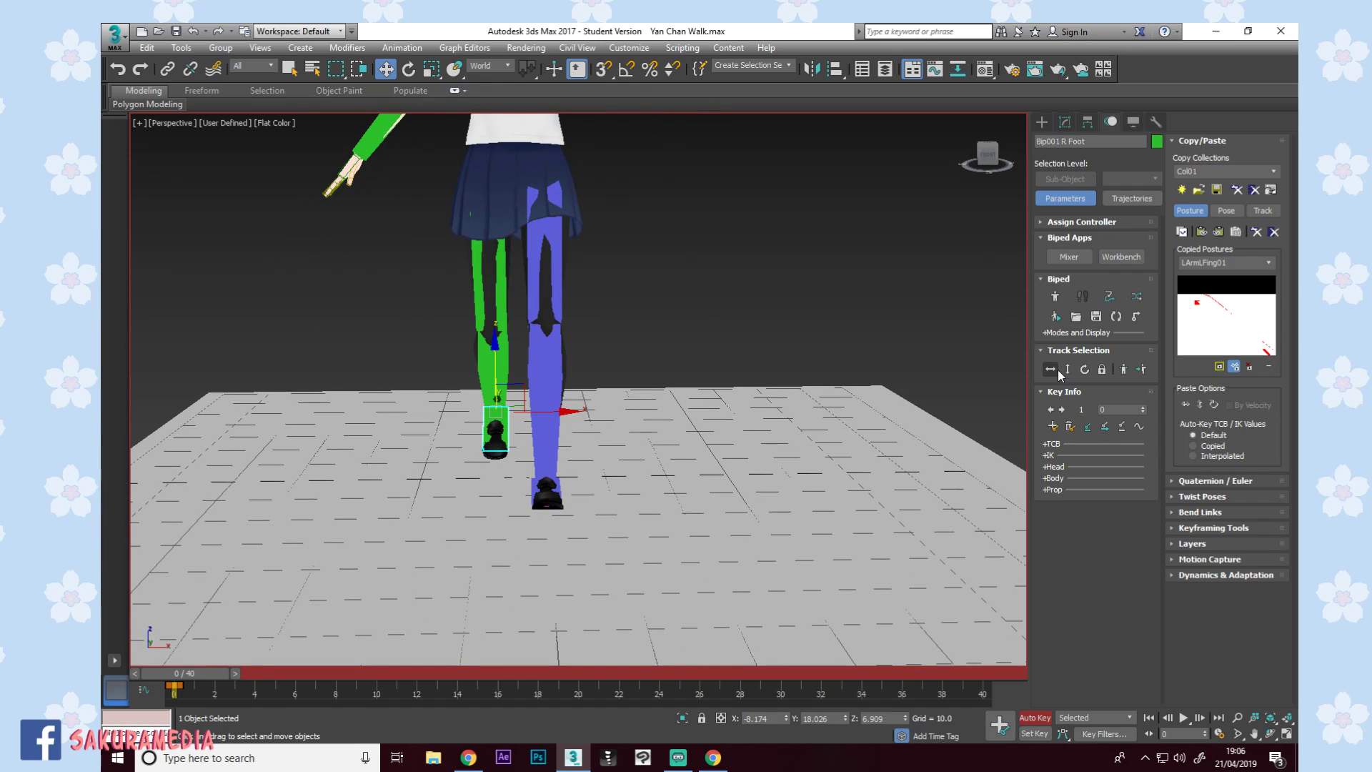
{"action": "left_click", "coordinate": [536, 471]}
{"action": "left_click", "coordinate": [1089, 428]}
Lower the biped's whole body vertically to a height of about 48.3.
{"action": "left_click", "coordinate": [1070, 372]}
{"action": "middle_click_drag", "start_coordinate": [472, 268], "coordinate": [561, 308], "text": "alt"}
{"action": "left_click_drag", "start_coordinate": [518, 289], "coordinate": [517, 411]}
Try rotating the biped's whole body around its centre of mass.
{"action": "middle_click_drag", "start_coordinate": [652, 409], "coordinate": [574, 410], "text": "alt"}
{"action": "key", "text": "e"}
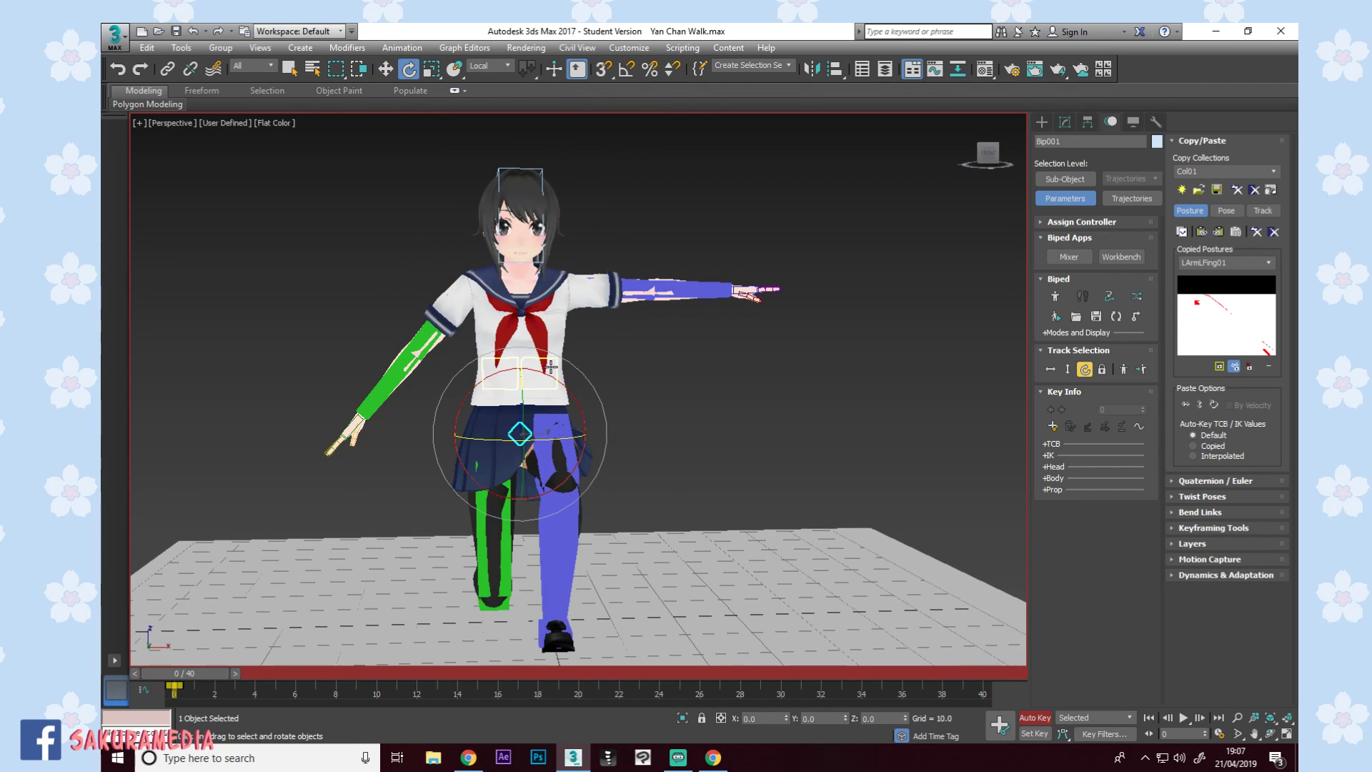
{"action": "left_click_drag", "start_coordinate": [549, 374], "coordinate": [516, 415]}
{"action": "key", "text": "ctrl+z"}
{"action": "key", "text": "ctrl+z"}
Rotate the right upper arm upward until the arm is roughly horizontal.
{"action": "middle_click_drag", "start_coordinate": [747, 478], "coordinate": [550, 401], "text": "alt"}
{"action": "middle_click_drag", "start_coordinate": [582, 284], "coordinate": [572, 215]}
{"action": "key", "text": "w"}
{"action": "middle_click_drag", "start_coordinate": [564, 186], "coordinate": [526, 263]}
{"action": "left_click", "coordinate": [501, 259]}
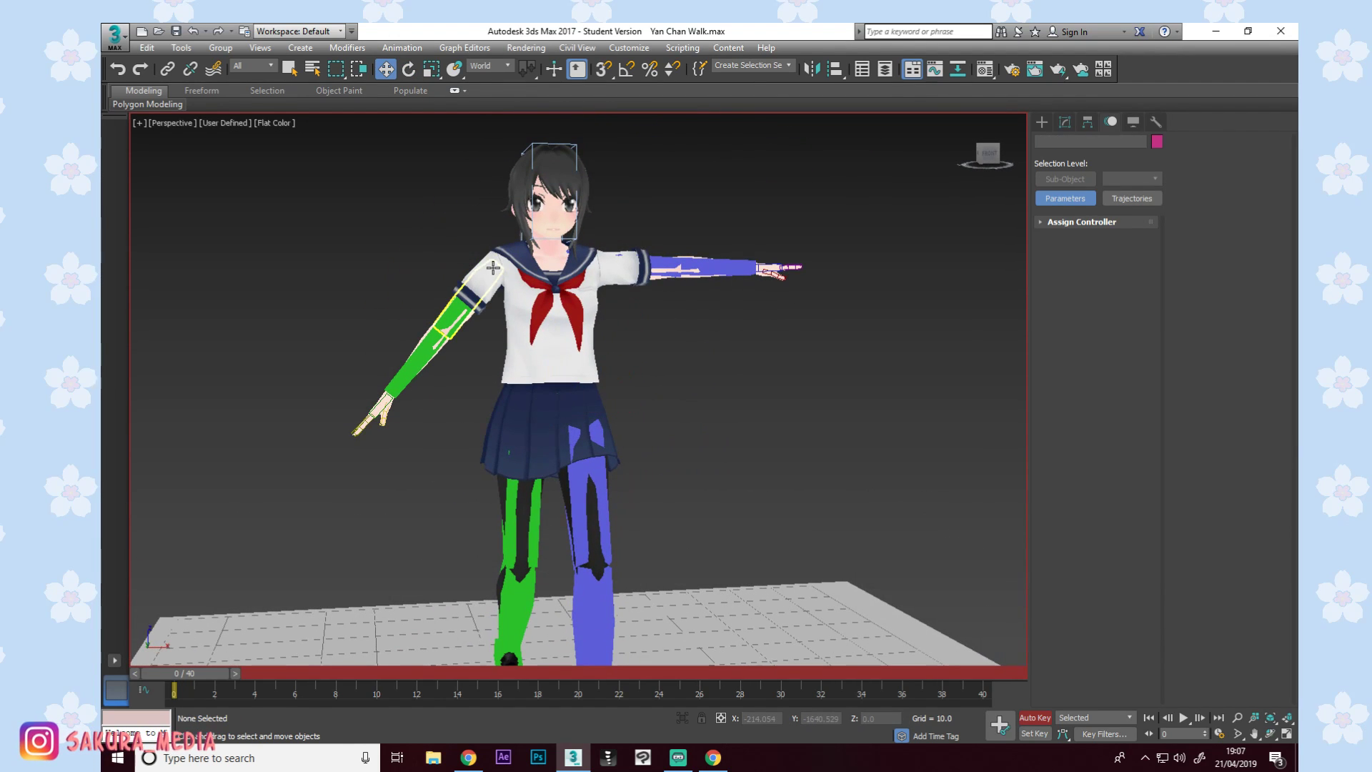
{"action": "key", "text": "e"}
{"action": "left_click_drag", "start_coordinate": [494, 330], "coordinate": [429, 337]}
Raise the biped's whole body vertically to a height of about 49.2.
{"action": "middle_click_drag", "start_coordinate": [500, 322], "coordinate": [563, 366], "text": "alt"}
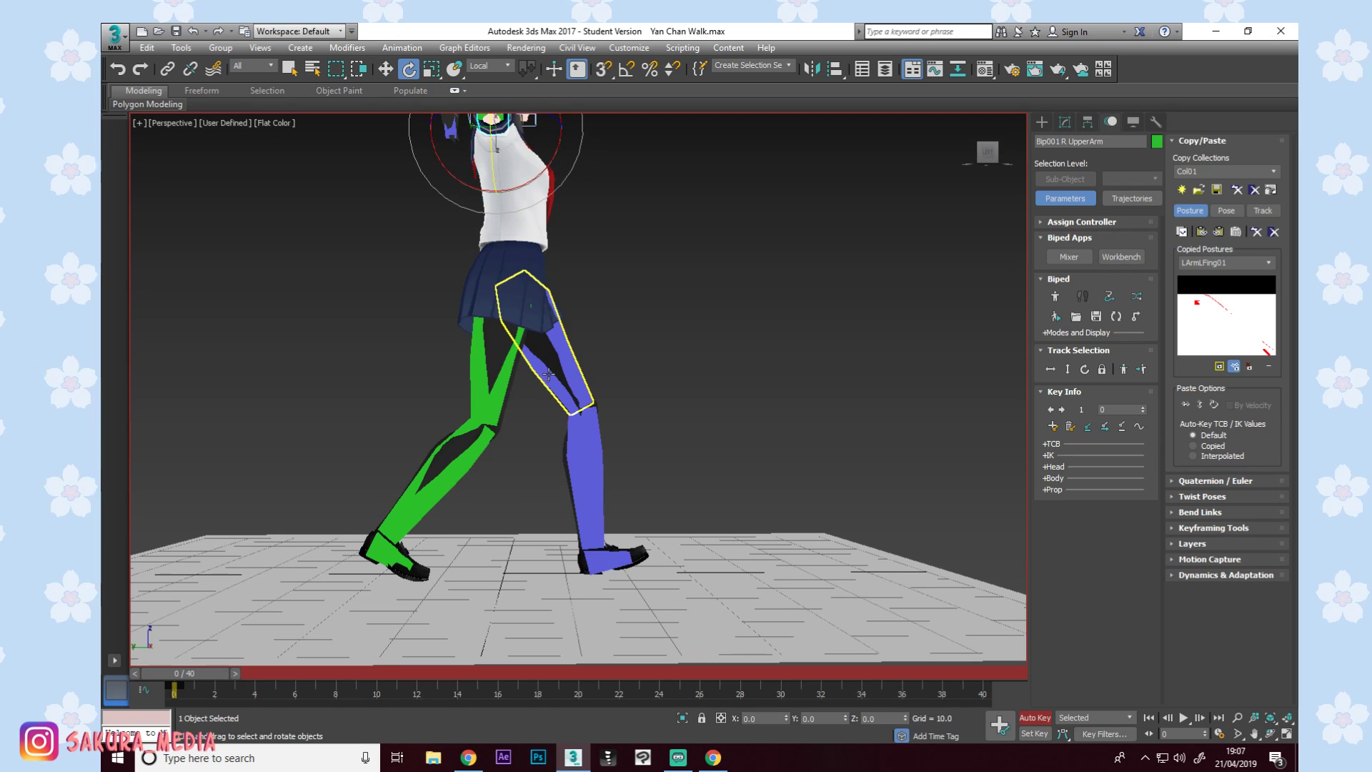
{"action": "left_click", "coordinate": [539, 336]}
{"action": "key", "text": "w"}
{"action": "left_click", "coordinate": [1066, 369]}
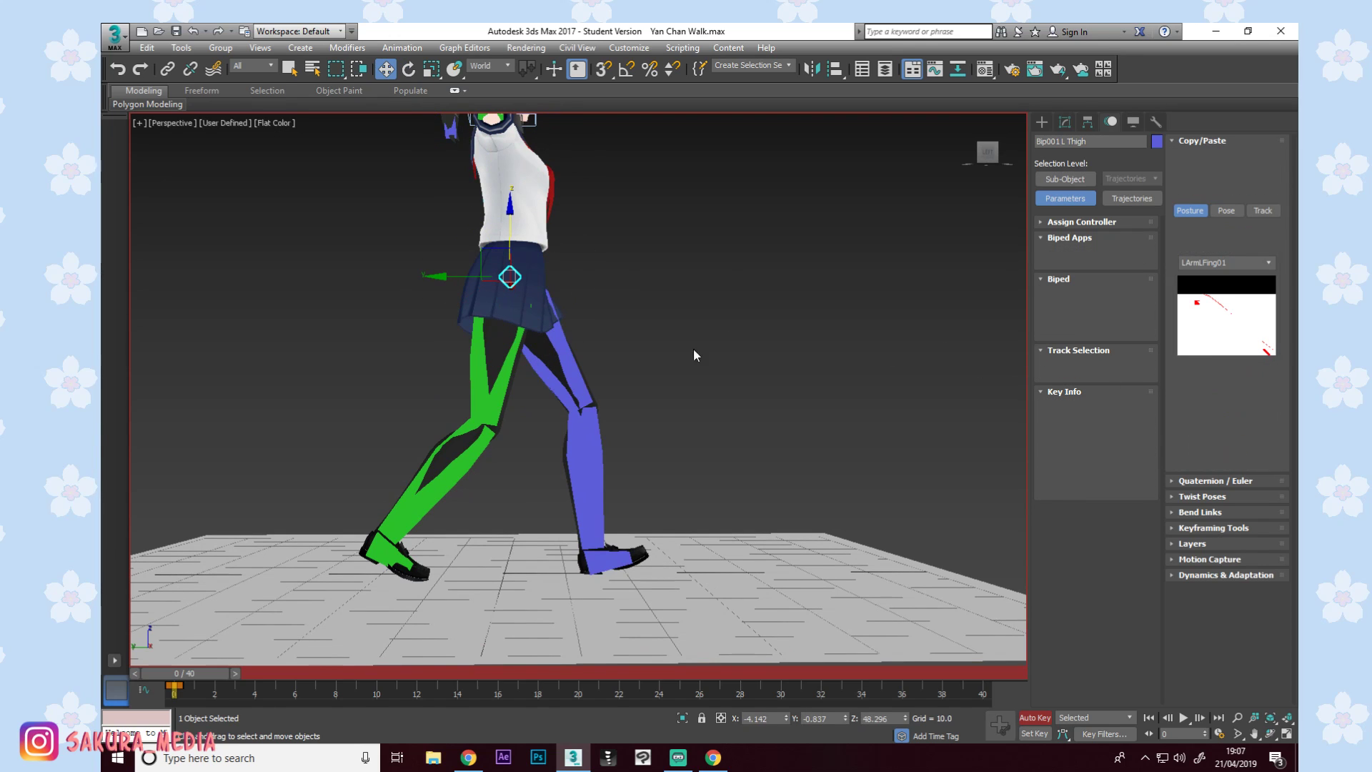
{"action": "left_click_drag", "start_coordinate": [509, 250], "coordinate": [508, 240]}
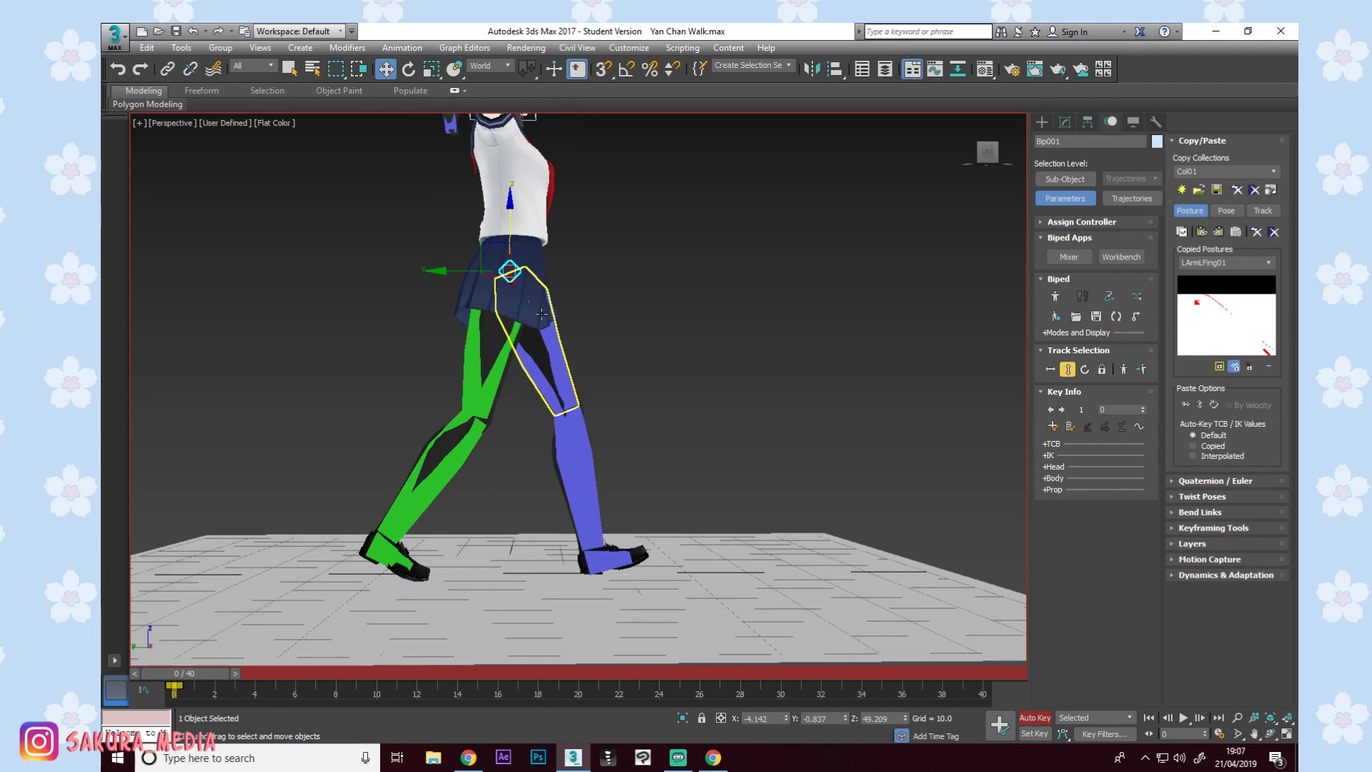
Rotate the right toe flat against the ground plane and adjust its position beneath the raised heel.
{"action": "middle_click_drag", "start_coordinate": [434, 577], "coordinate": [459, 554]}
{"action": "left_click", "coordinate": [454, 559]}
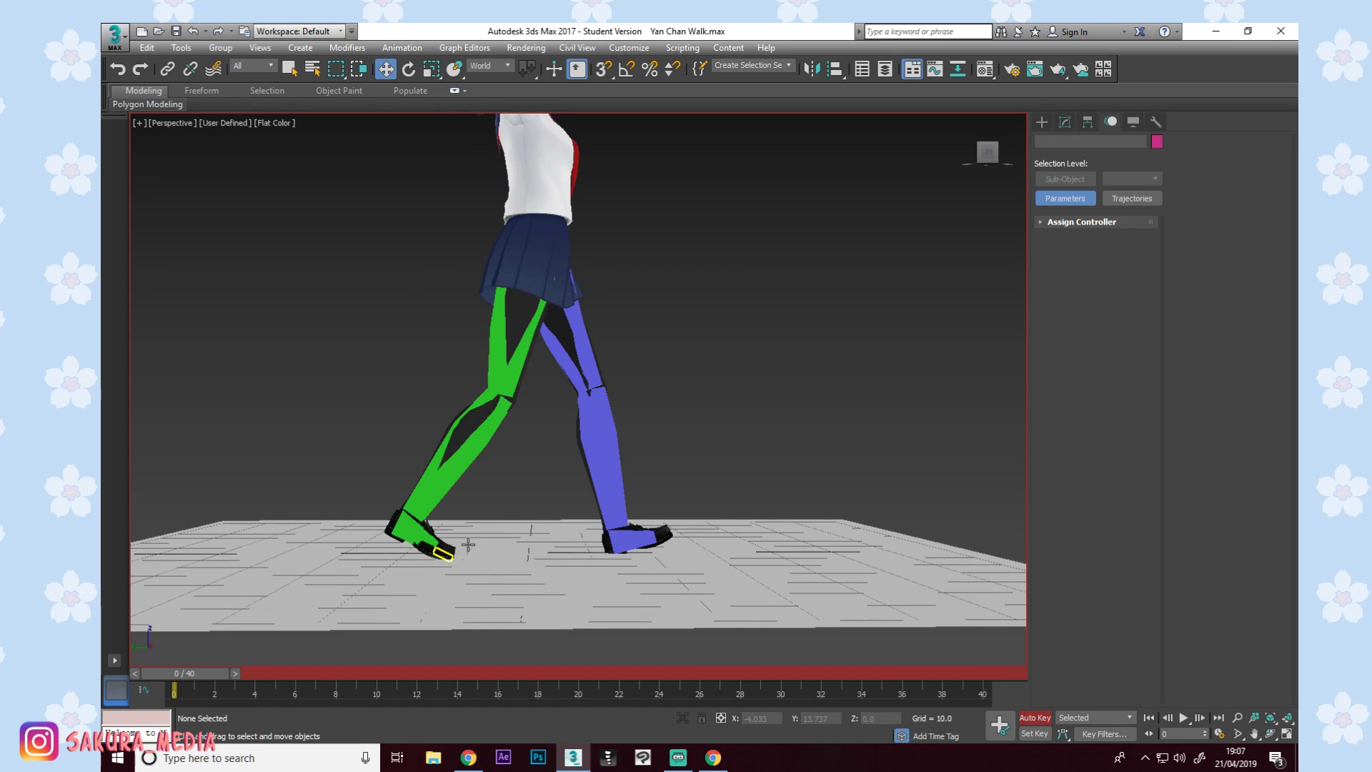
{"action": "left_click", "coordinate": [455, 554]}
{"action": "key", "text": "e"}
{"action": "left_click_drag", "start_coordinate": [472, 516], "coordinate": [469, 480]}
{"action": "key", "text": "w"}
{"action": "left_click_drag", "start_coordinate": [389, 554], "coordinate": [418, 559]}
{"action": "middle_click_drag", "start_coordinate": [461, 530], "coordinate": [468, 464]}
{"action": "scroll", "coordinate": [468, 465], "scroll_direction": "up", "scroll_amount": 2}
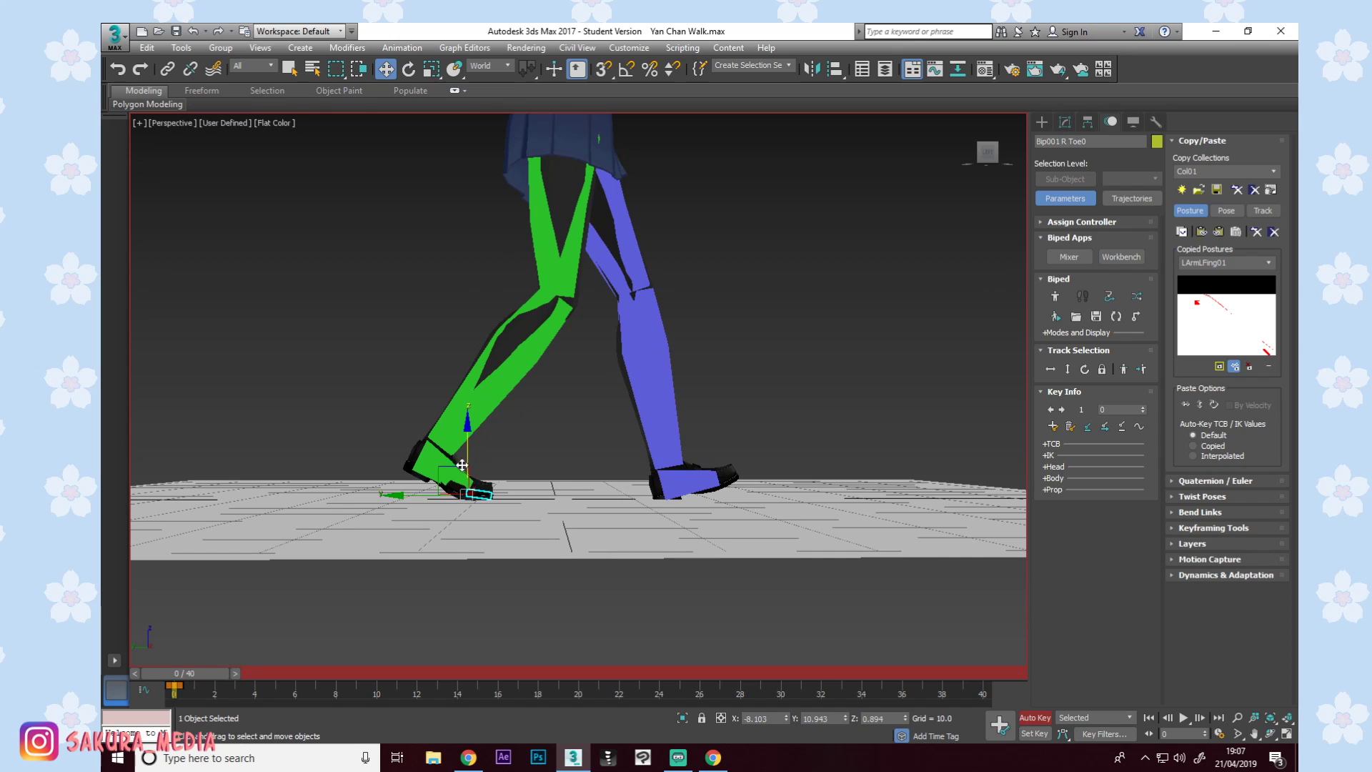
{"action": "left_click_drag", "start_coordinate": [468, 447], "coordinate": [468, 448]}
Shift the left foot slightly along the walking direction to about Y -13.3.
{"action": "left_click", "coordinate": [693, 486]}
{"action": "left_click_drag", "start_coordinate": [651, 439], "coordinate": [642, 438]}
{"action": "middle_click_drag", "start_coordinate": [689, 467], "coordinate": [723, 460], "text": "alt"}
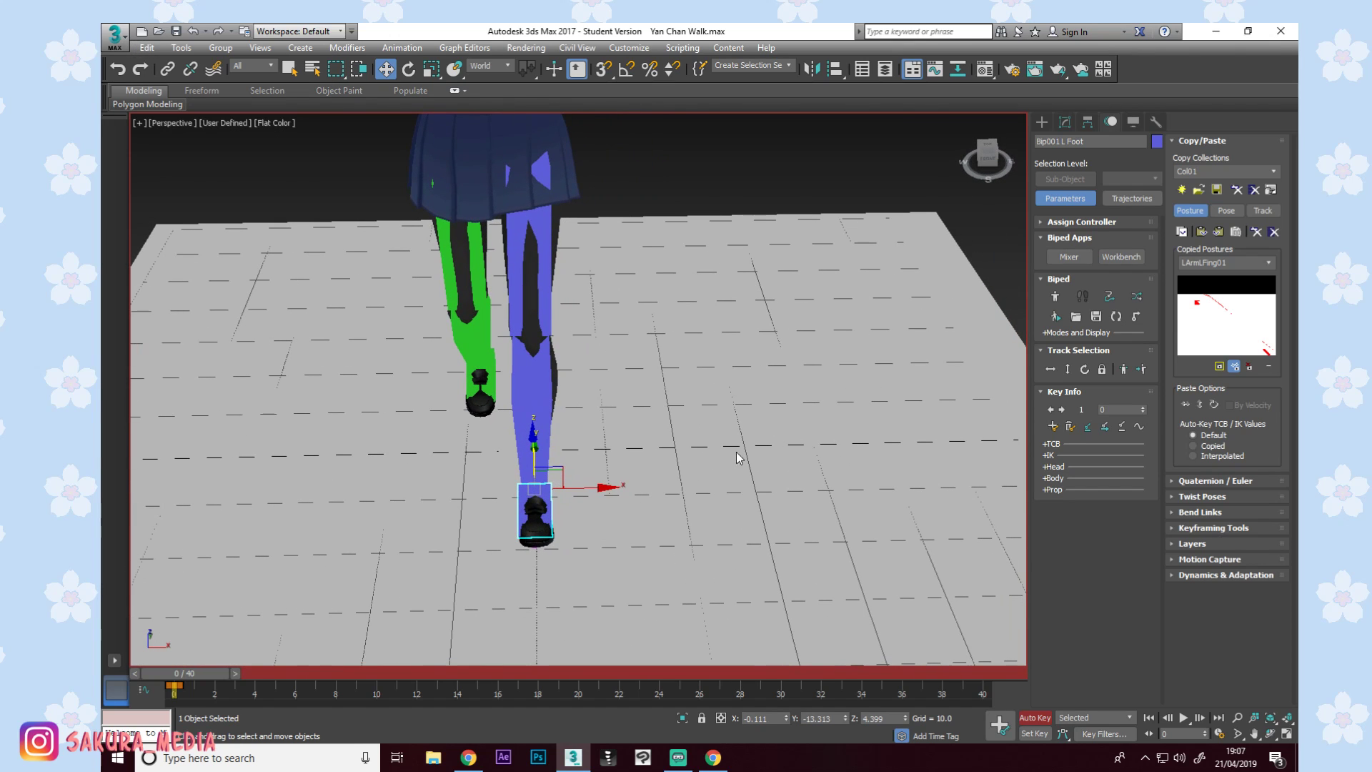
Add a biped animation layer, set the body's X position to 0, and collapse the layer into the original.
{"action": "left_click", "coordinate": [1067, 369]}
{"action": "middle_click_drag", "start_coordinate": [601, 355], "coordinate": [576, 397], "text": "alt"}
{"action": "scroll", "coordinate": [626, 410], "scroll_direction": "down", "scroll_amount": 3}
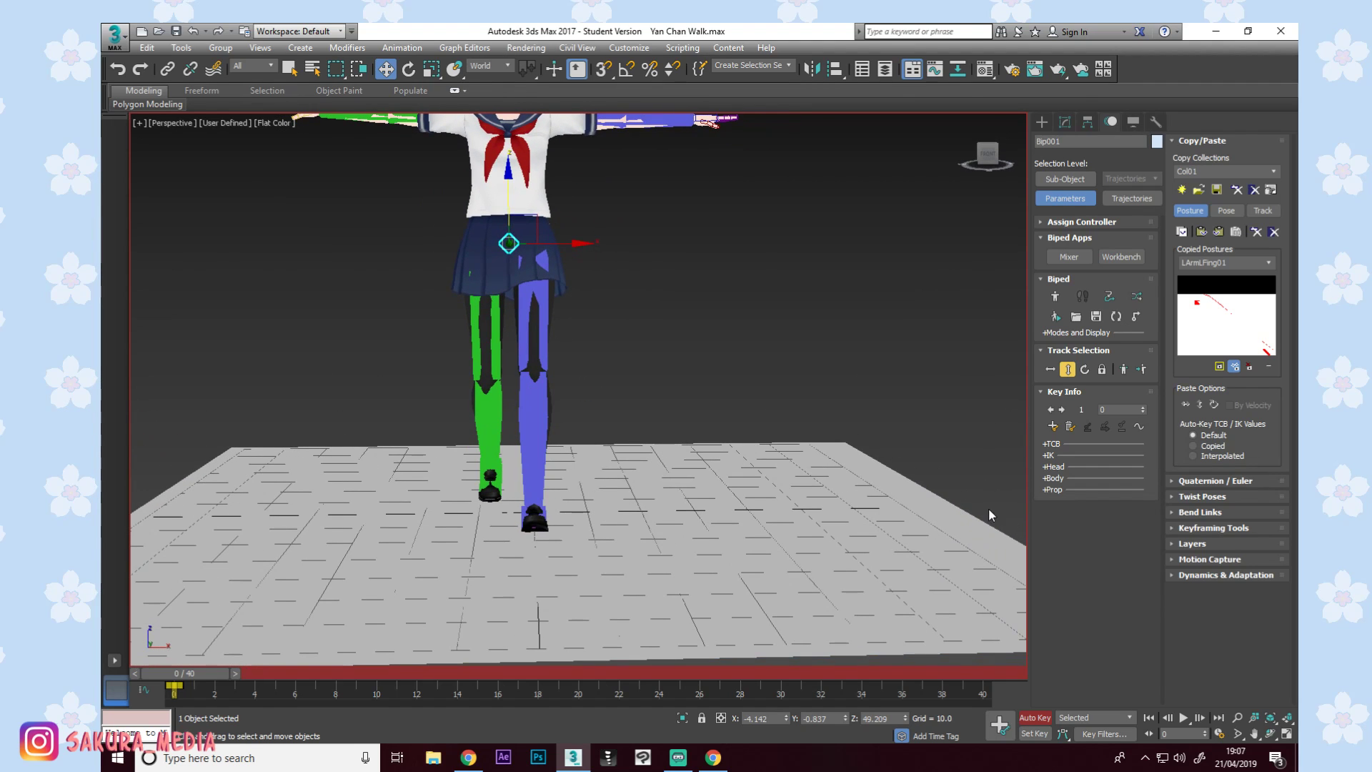
{"action": "left_click", "coordinate": [1200, 542]}
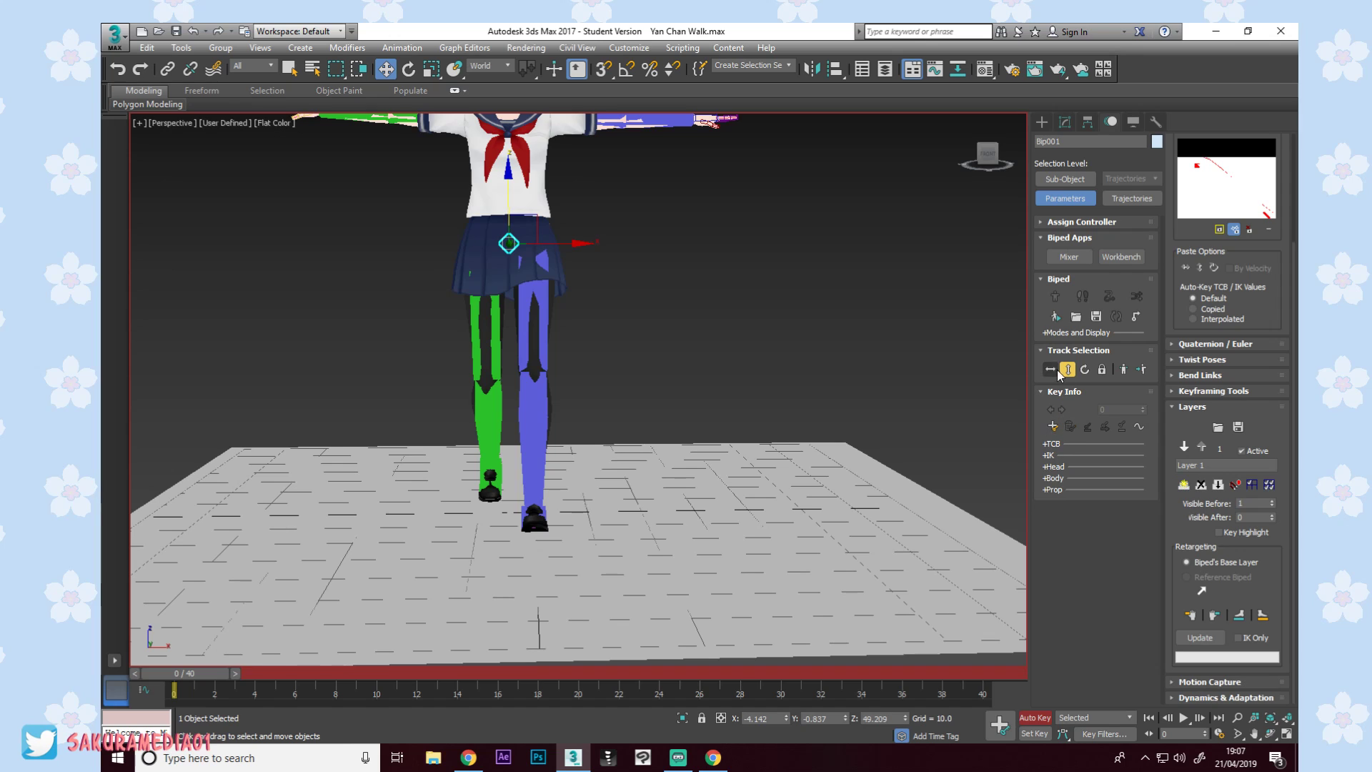
{"action": "right_click", "coordinate": [785, 718]}
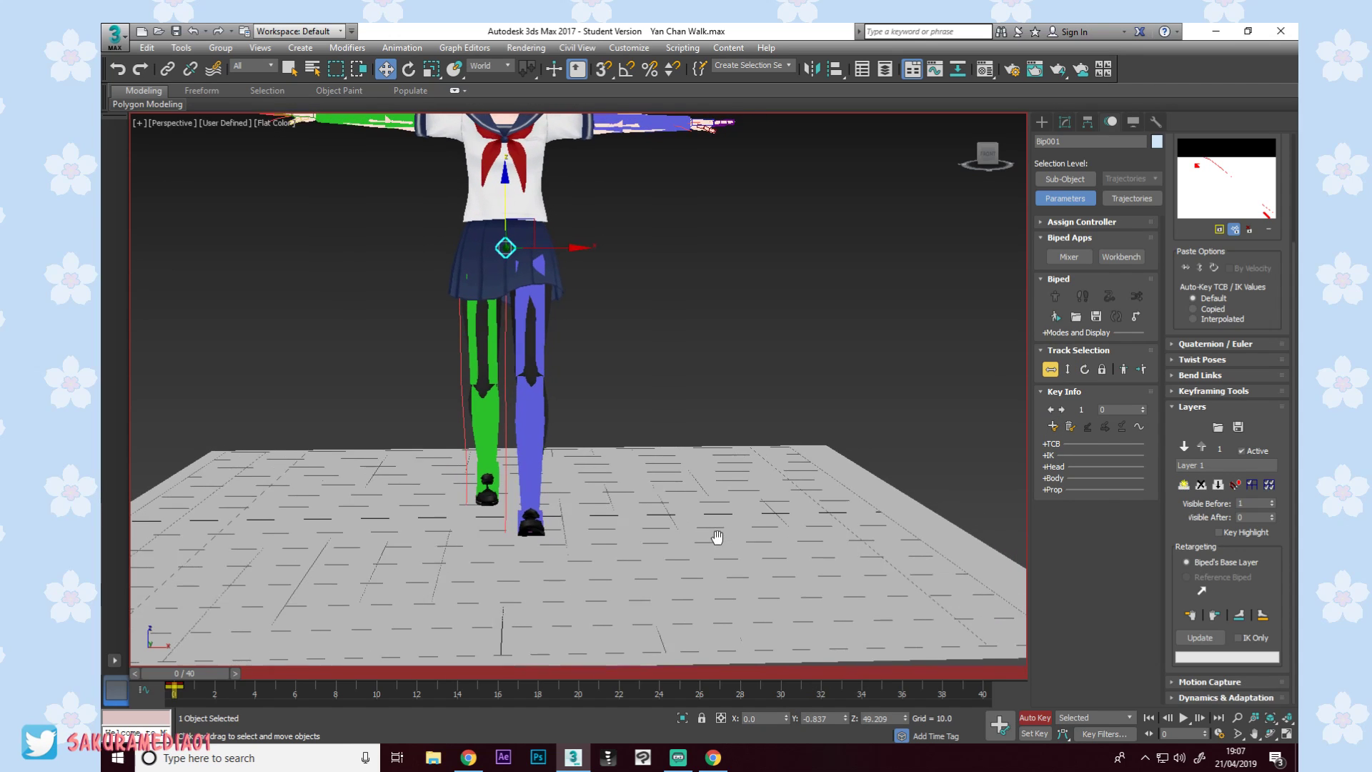
{"action": "middle_click_drag", "start_coordinate": [607, 482], "coordinate": [691, 478], "text": "alt"}
{"action": "left_click", "coordinate": [1201, 486]}
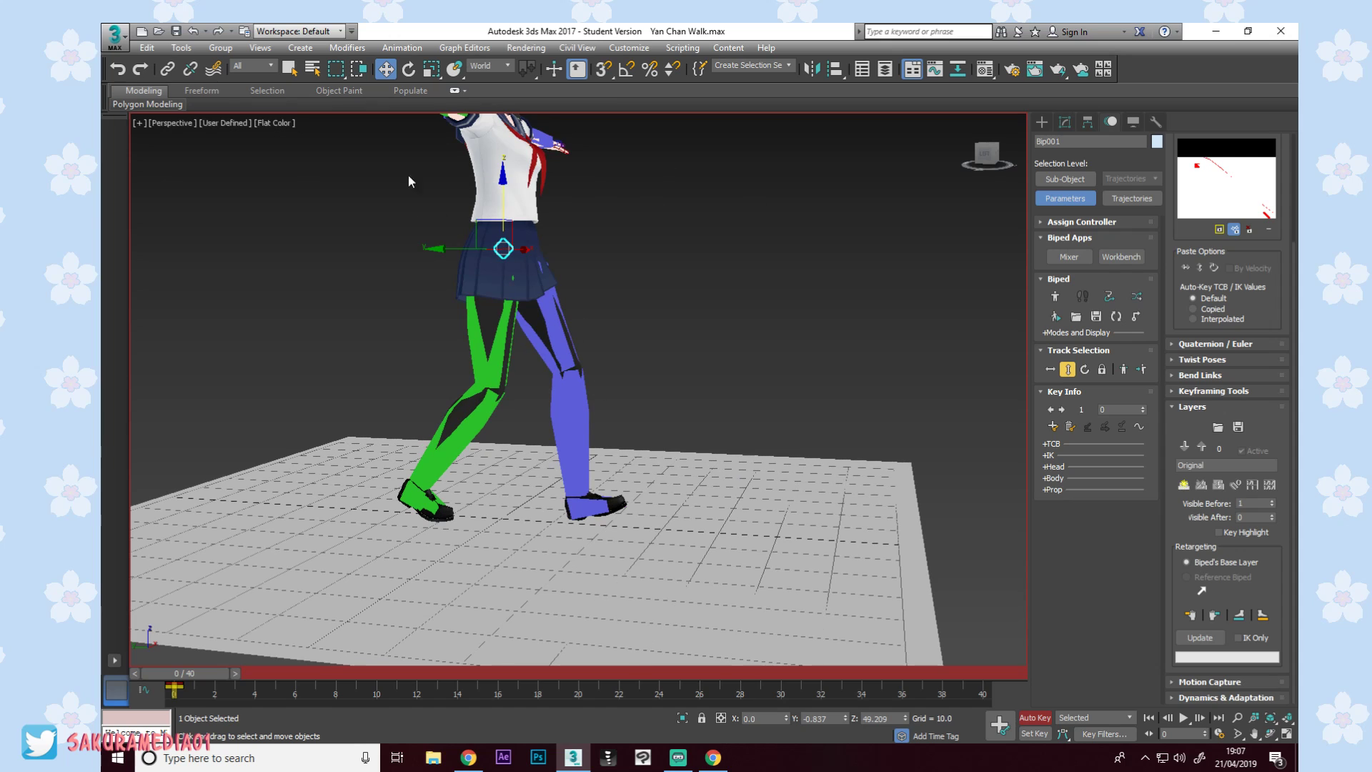
Rotate the biped's whole body slightly forward about its centre of mass.
{"action": "middle_click_drag", "start_coordinate": [617, 176], "coordinate": [538, 67], "text": "alt"}
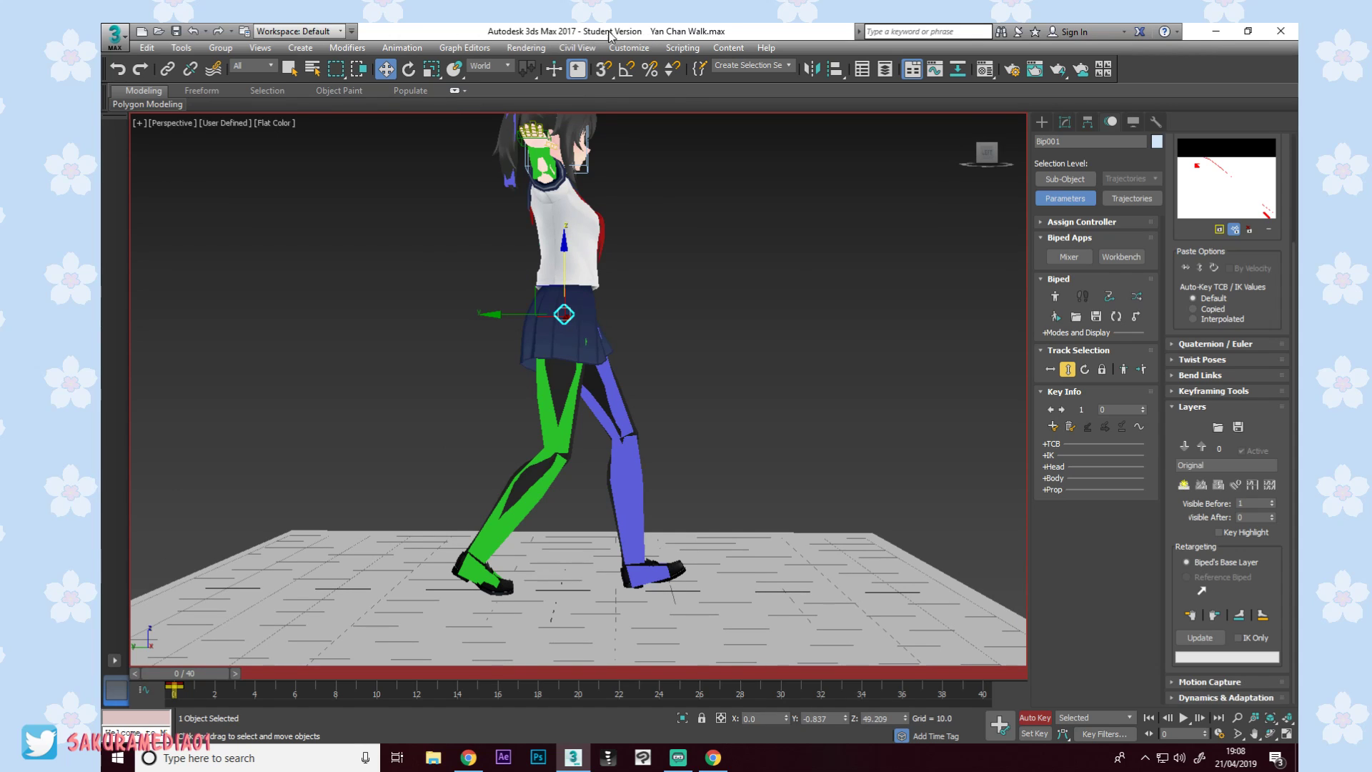
{"action": "middle_click_drag", "start_coordinate": [765, 164], "coordinate": [722, 365], "text": "alt"}
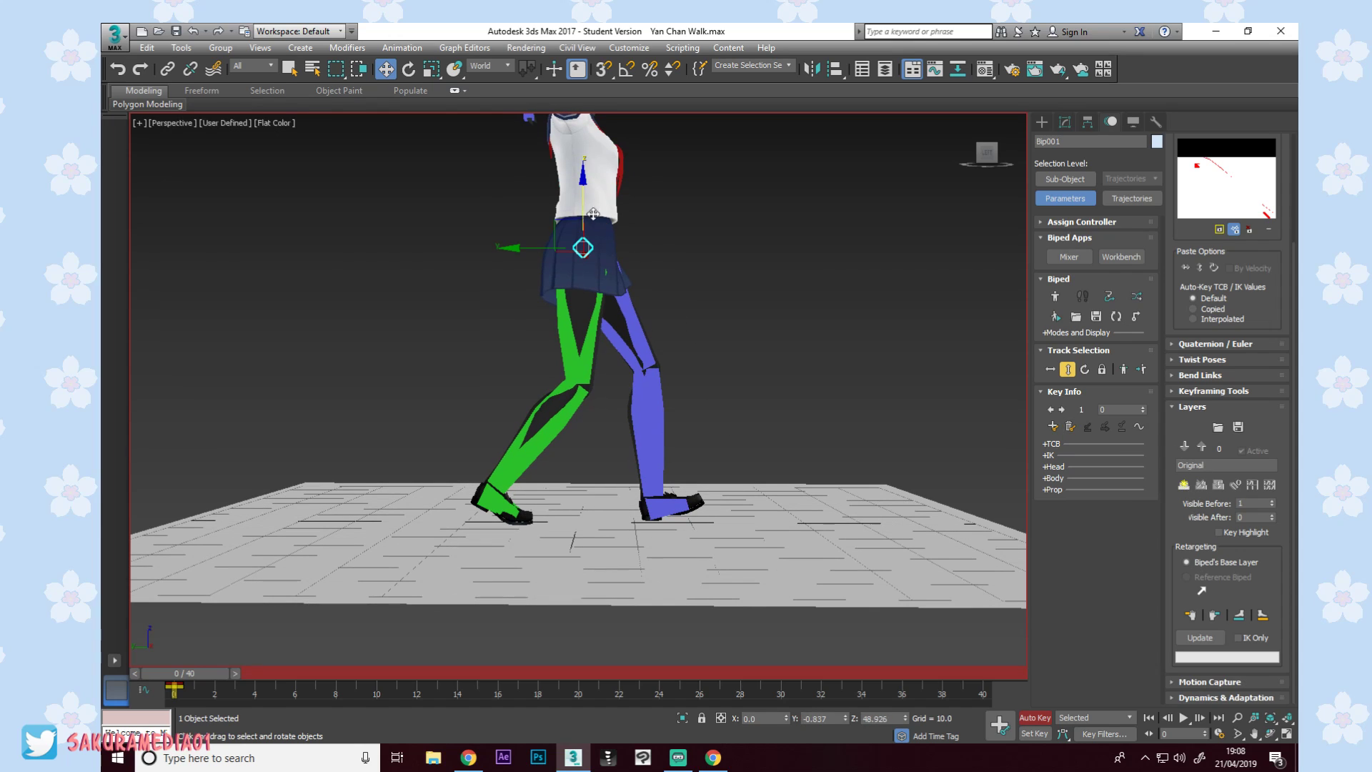
{"action": "key", "text": "e"}
{"action": "left_click_drag", "start_coordinate": [641, 212], "coordinate": [644, 217]}
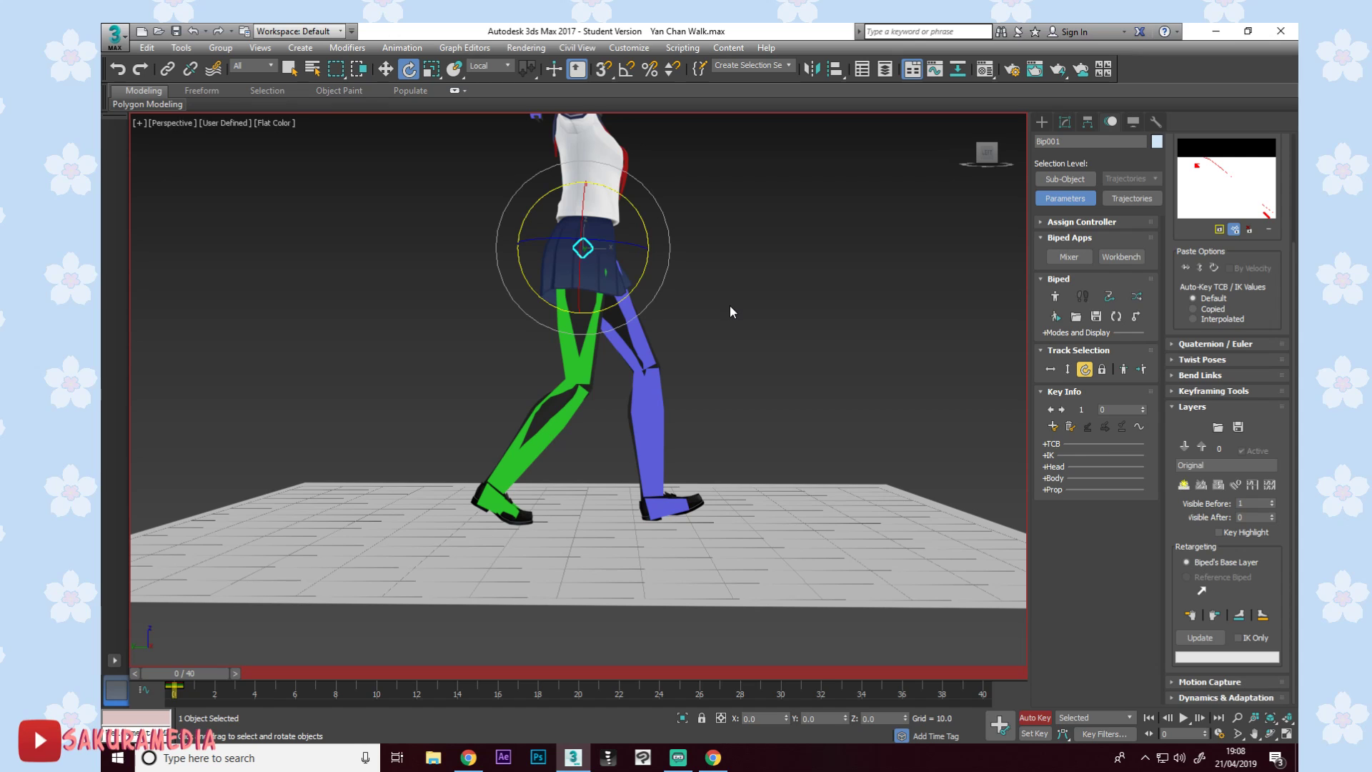
{"action": "middle_click_drag", "start_coordinate": [699, 362], "coordinate": [668, 300], "text": "alt"}
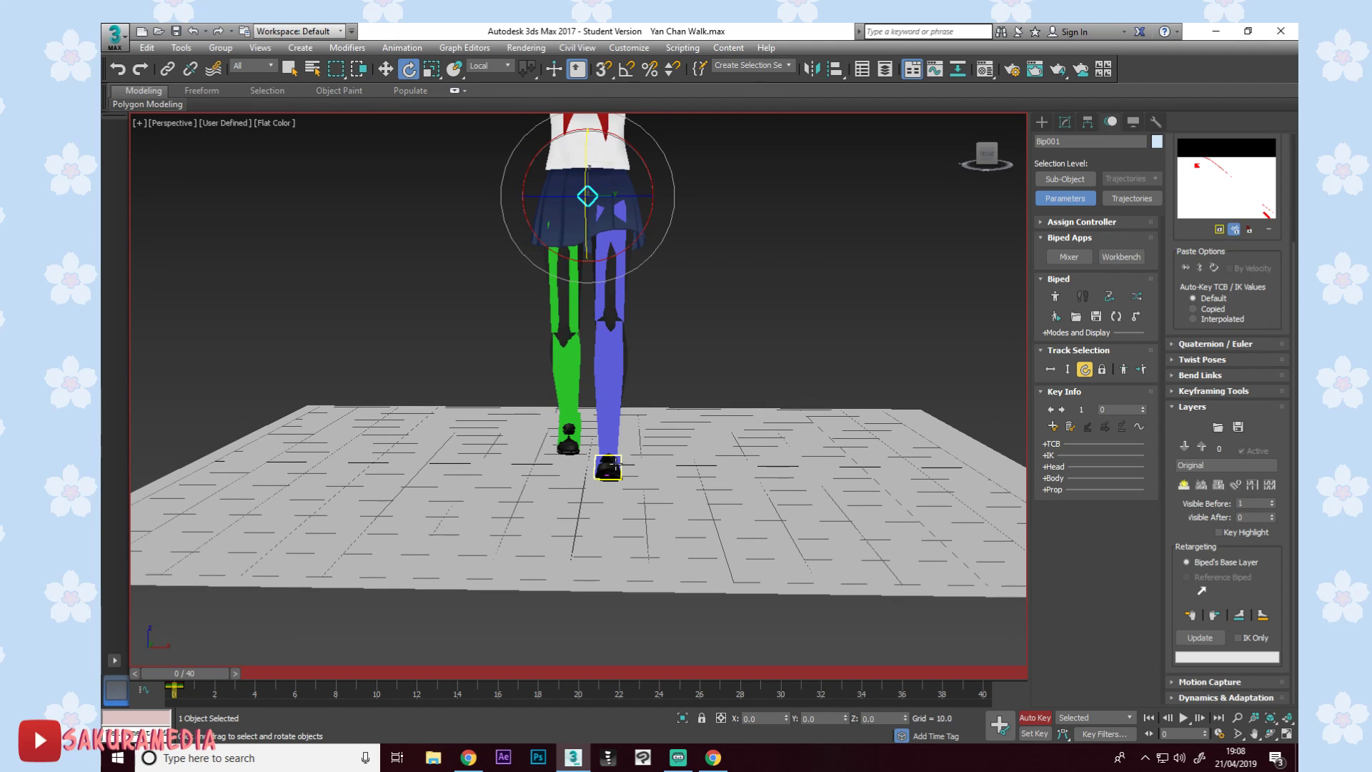
Bring both feet closer to the centre line, with the left foot at about X 2.07 and the right at about X -2.05.
{"action": "left_click", "coordinate": [607, 465]}
{"action": "key", "text": "w"}
{"action": "left_click_drag", "start_coordinate": [650, 456], "coordinate": [642, 458]}
{"action": "left_click", "coordinate": [566, 432]}
{"action": "left_click_drag", "start_coordinate": [566, 432], "coordinate": [583, 430]}
{"action": "middle_click_drag", "start_coordinate": [582, 431], "coordinate": [722, 428], "text": "alt"}
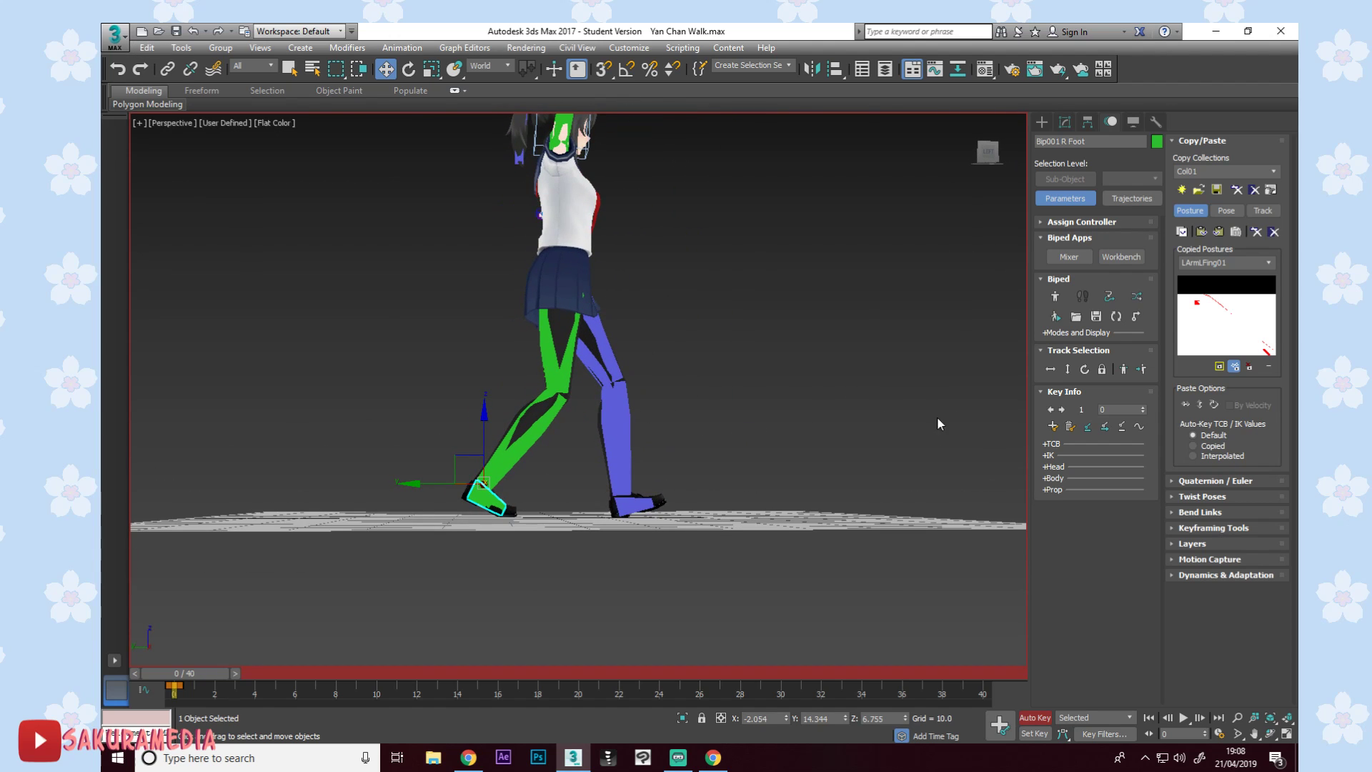
Raise the biped's whole body vertically to a height of about 49.9.
{"action": "left_click", "coordinate": [1070, 369]}
{"action": "middle_click_drag", "start_coordinate": [643, 321], "coordinate": [560, 238], "text": "alt"}
{"action": "left_click_drag", "start_coordinate": [560, 238], "coordinate": [559, 232]}
{"action": "middle_click_drag", "start_coordinate": [603, 266], "coordinate": [625, 276], "text": "alt"}
Switch to Chrome and examine the contact and down poses in the walk cycle reference drawing.
{"action": "left_click", "coordinate": [434, 758]}
{"action": "left_click", "coordinate": [468, 759]}
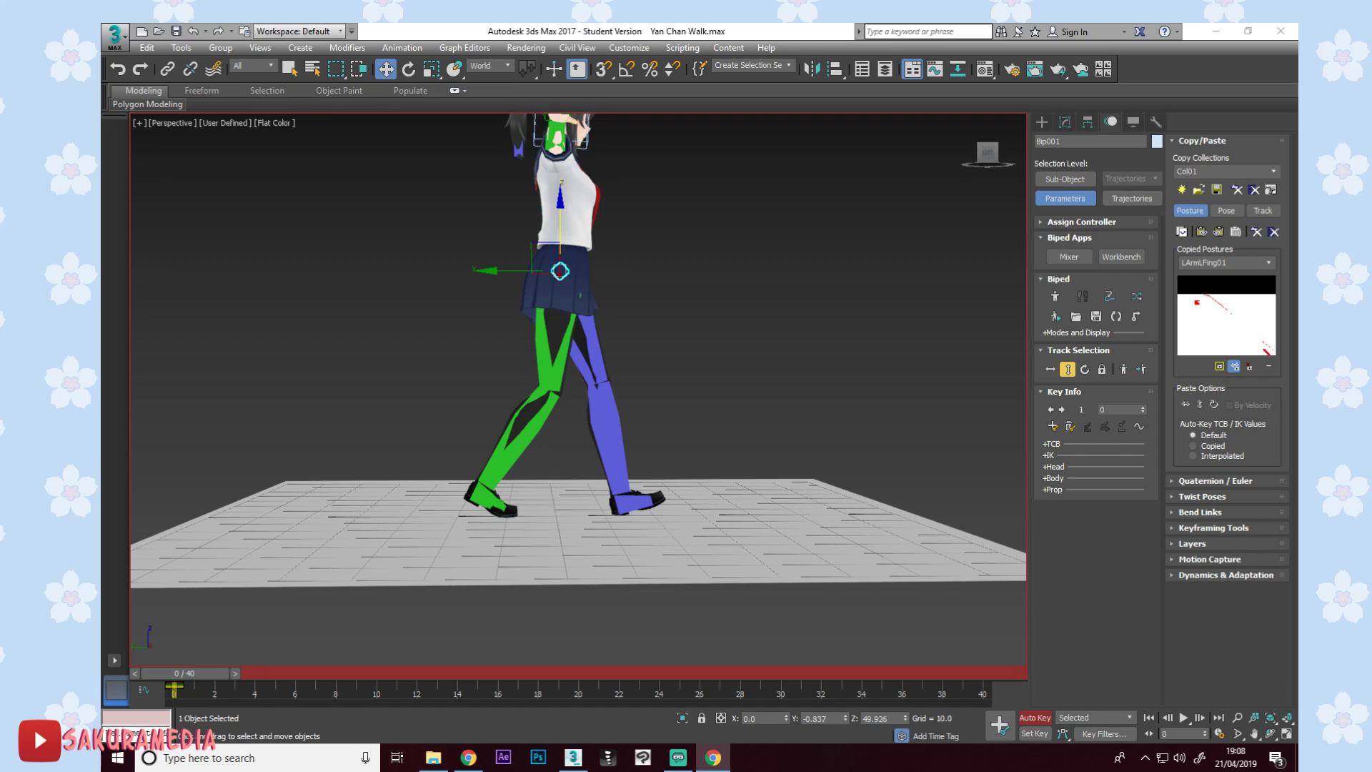
{"action": "left_click_drag", "start_coordinate": [1298, 136], "coordinate": [603, 73]}
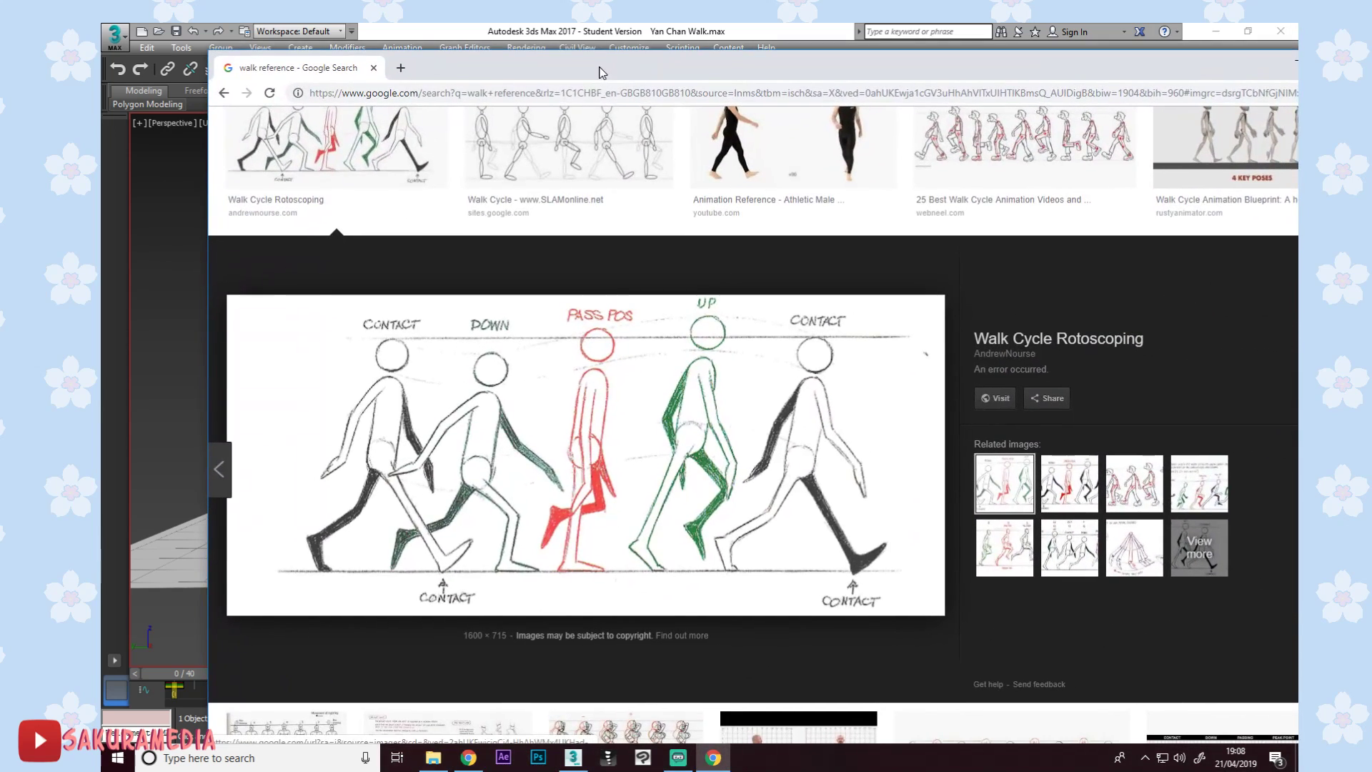
{"action": "left_click_drag", "start_coordinate": [1240, 63], "coordinate": [1165, 65]}
{"action": "left_click", "coordinate": [1223, 65]}
Fine-tune the body's height in the contact pose to about 49.89.
{"action": "middle_click_drag", "start_coordinate": [692, 405], "coordinate": [610, 328]}
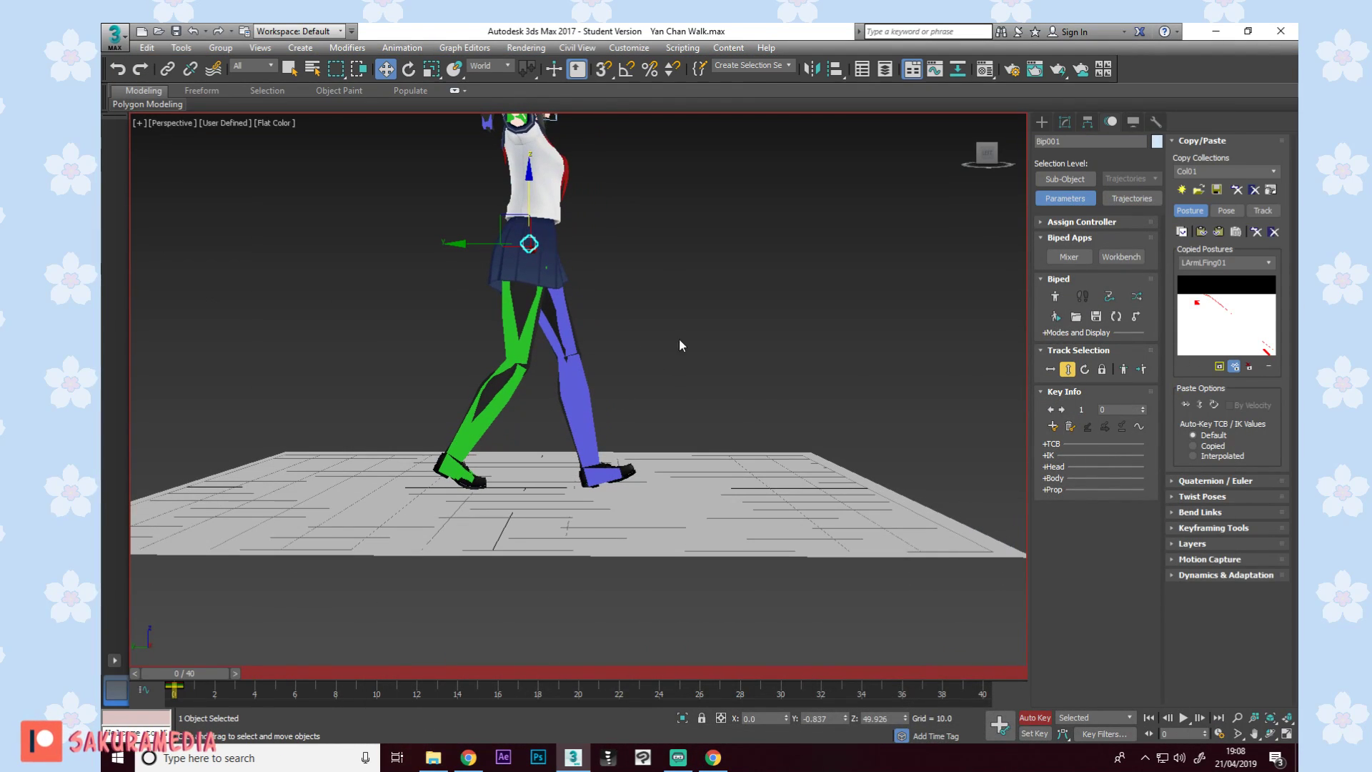
{"action": "left_click_drag", "start_coordinate": [527, 206], "coordinate": [526, 207]}
{"action": "middle_click_drag", "start_coordinate": [672, 250], "coordinate": [658, 301], "text": "alt"}
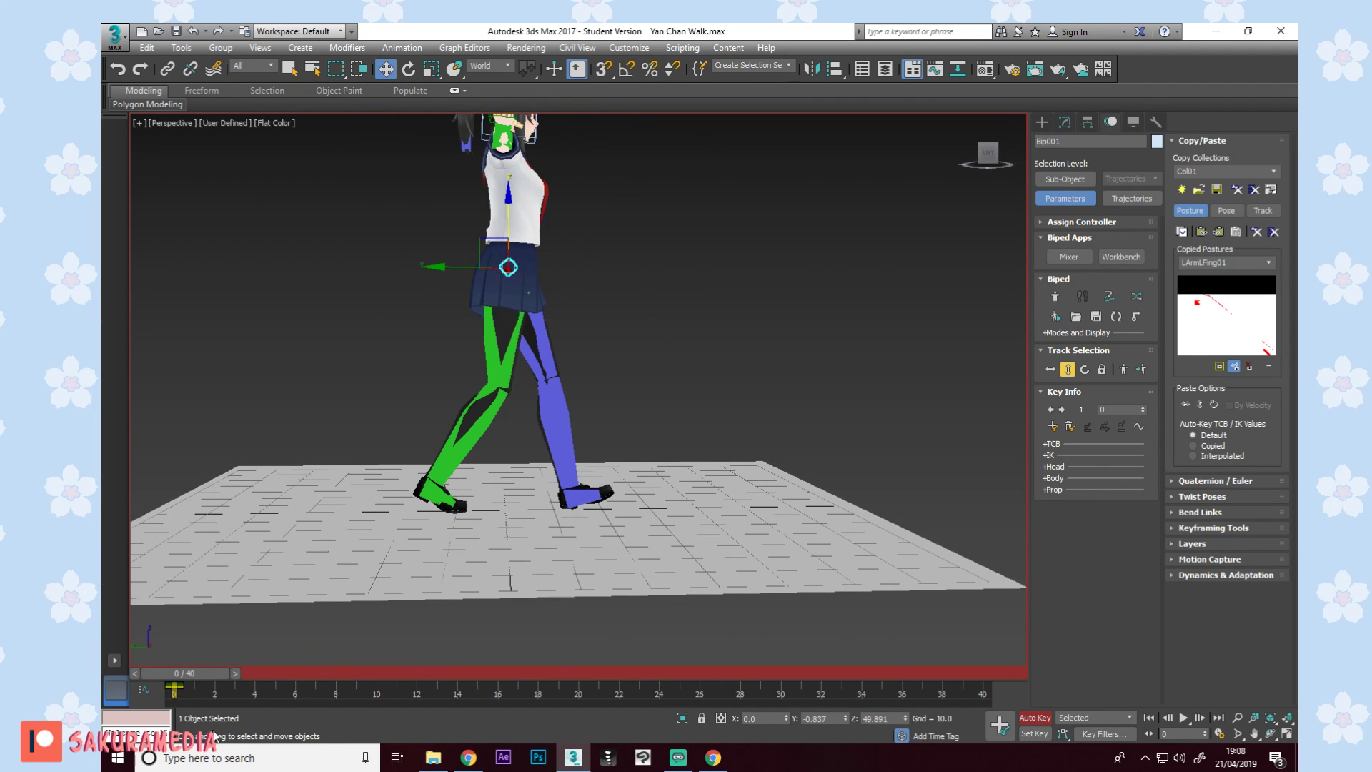
Go to frame 5 and rotate the front left foot flat onto the ground plane.
{"action": "left_click_drag", "start_coordinate": [192, 673], "coordinate": [281, 672]}
{"action": "middle_click_drag", "start_coordinate": [431, 418], "coordinate": [583, 477]}
{"action": "left_click", "coordinate": [665, 525]}
{"action": "key", "text": "e"}
{"action": "left_click_drag", "start_coordinate": [695, 450], "coordinate": [645, 499]}
{"action": "left_click", "coordinate": [695, 517]}
{"action": "key", "text": "w"}
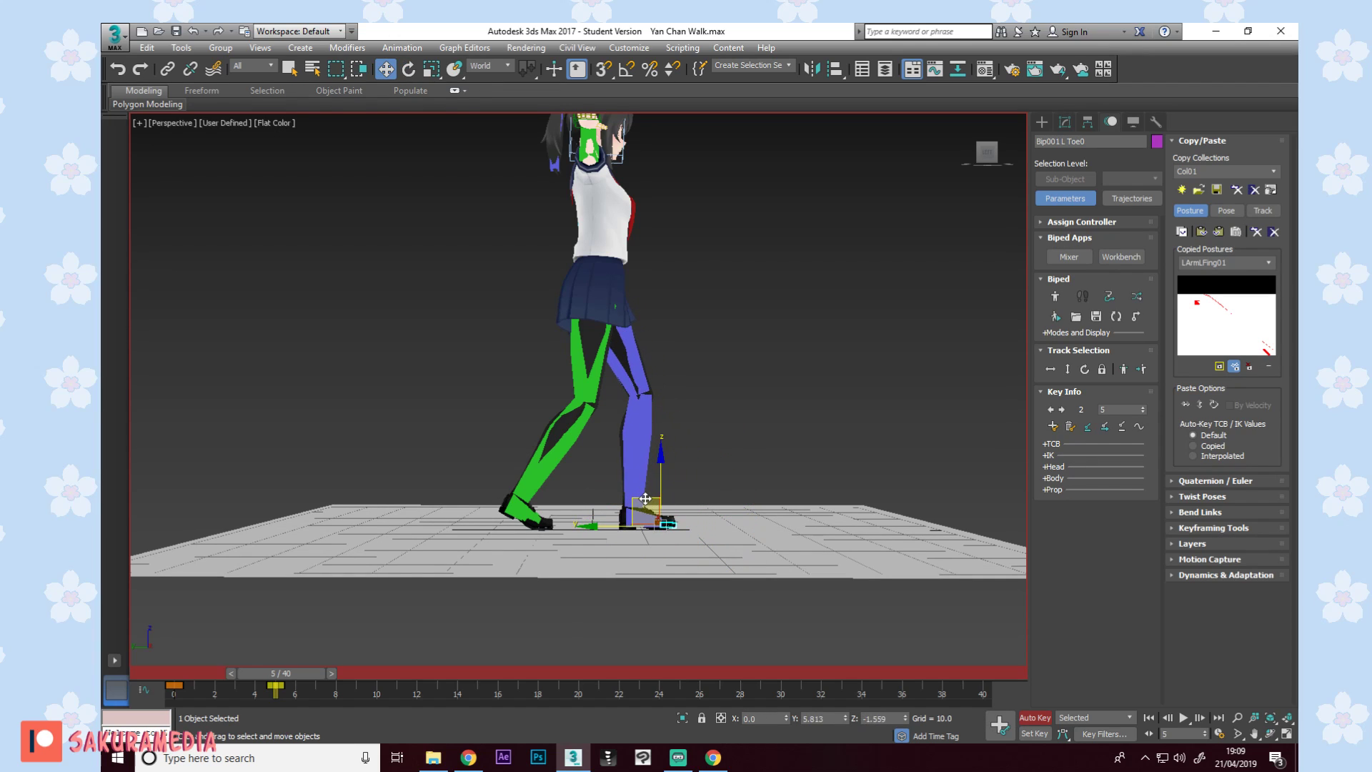
At frame 5, lift the right foot to about Z 8.6 and rotate it so its toe points more steeply down.
{"action": "left_click", "coordinate": [515, 520]}
{"action": "left_click", "coordinate": [514, 489]}
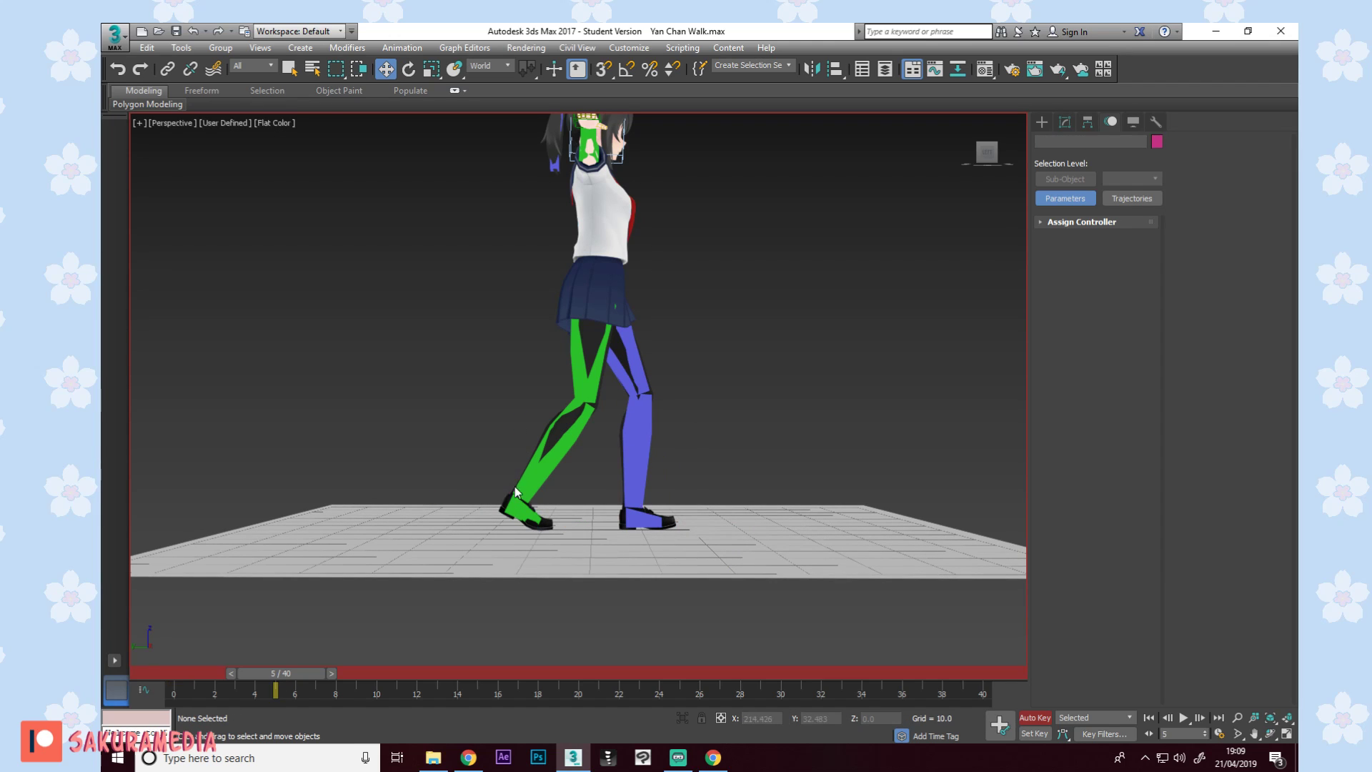
{"action": "left_click", "coordinate": [511, 499]}
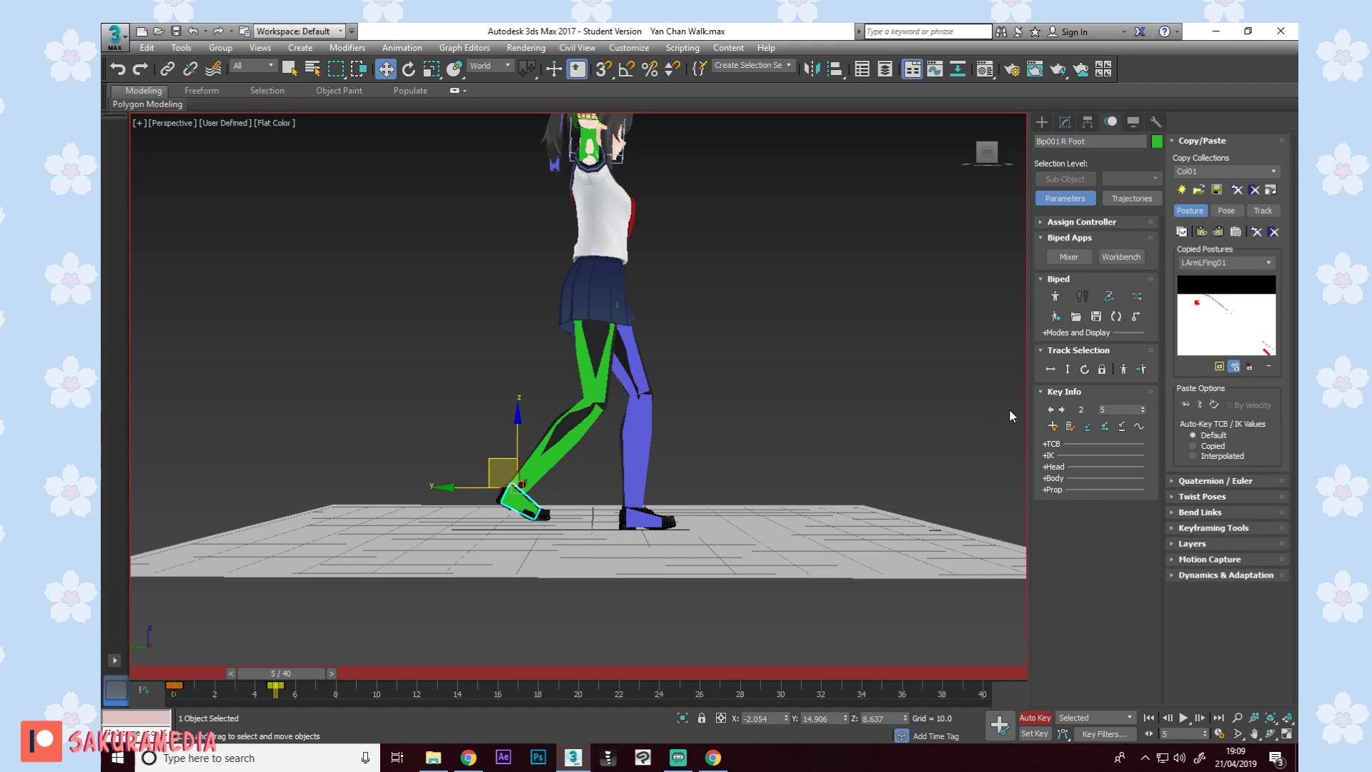
{"action": "left_click", "coordinate": [541, 517]}
{"action": "key", "text": "e"}
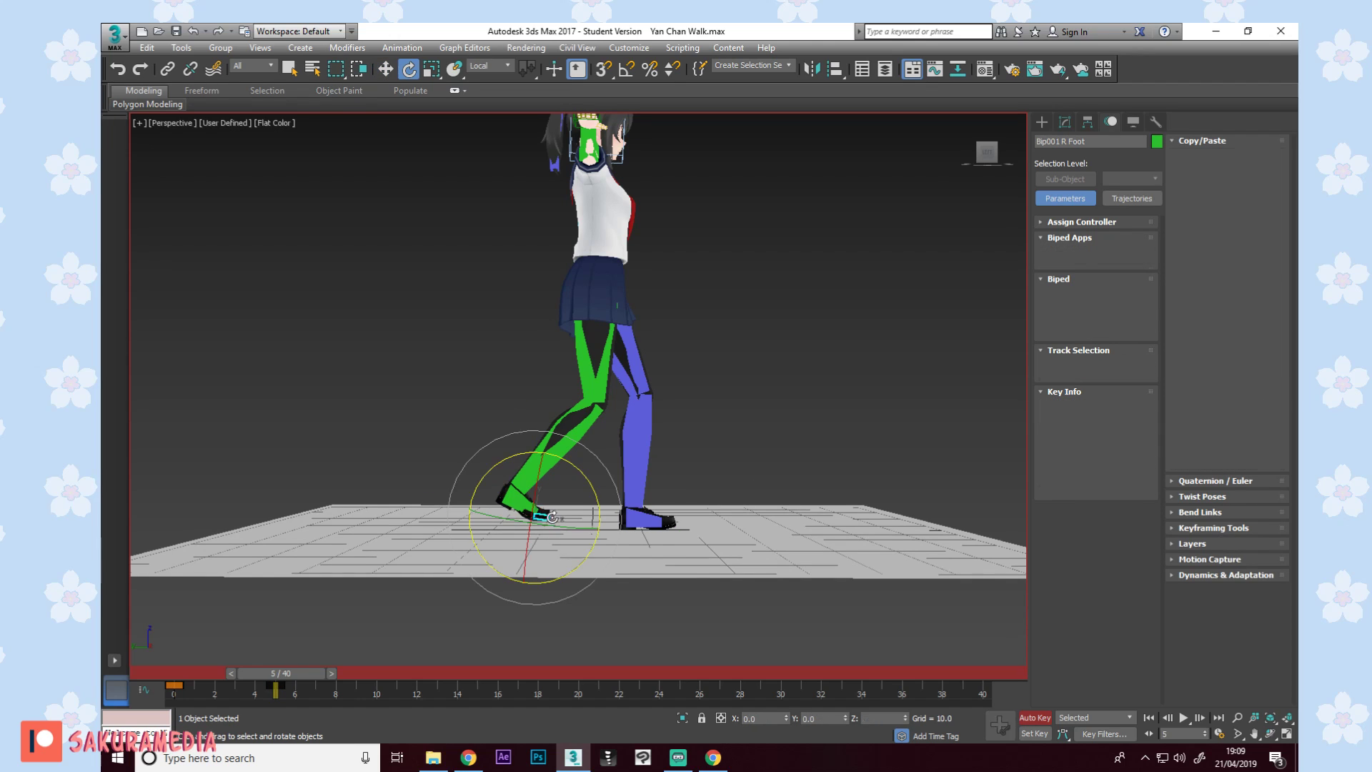
{"action": "key", "text": "w"}
{"action": "left_click", "coordinate": [522, 501]}
{"action": "key", "text": "e"}
{"action": "left_click_drag", "start_coordinate": [561, 442], "coordinate": [579, 458]}
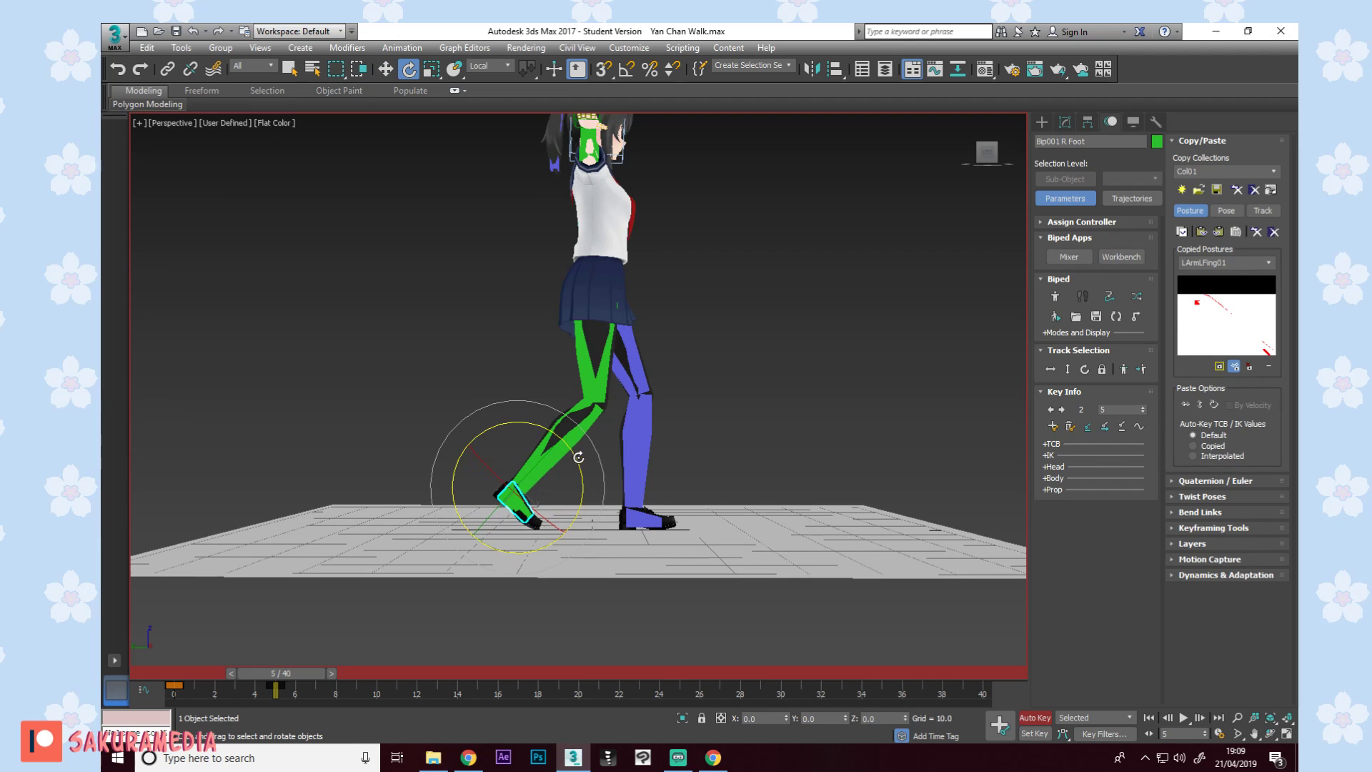
Raise the body to a height of about 50.4 and slide the left foot back to about Y -5.7.
{"action": "left_click", "coordinate": [1068, 369]}
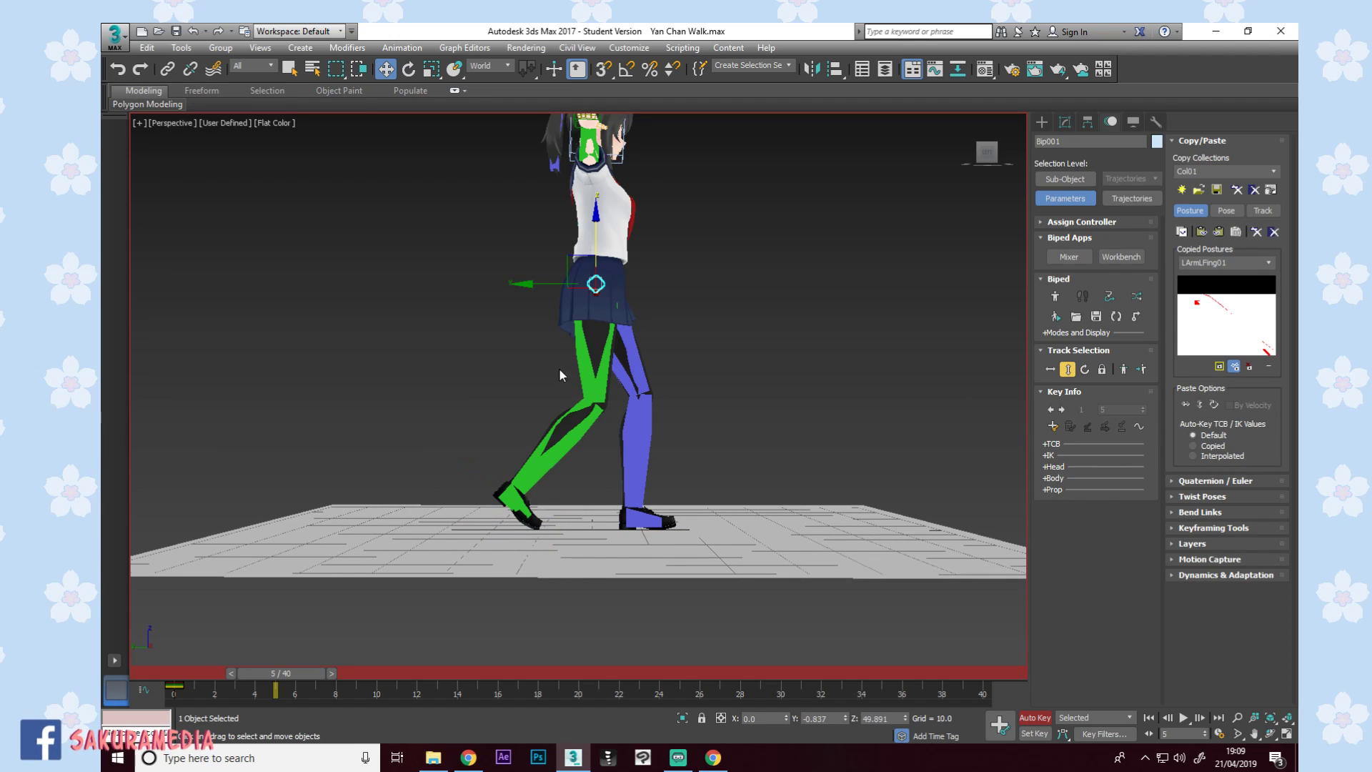
{"action": "left_click_drag", "start_coordinate": [596, 259], "coordinate": [597, 258]}
{"action": "left_click", "coordinate": [632, 535]}
{"action": "left_click_drag", "start_coordinate": [585, 507], "coordinate": [569, 506]}
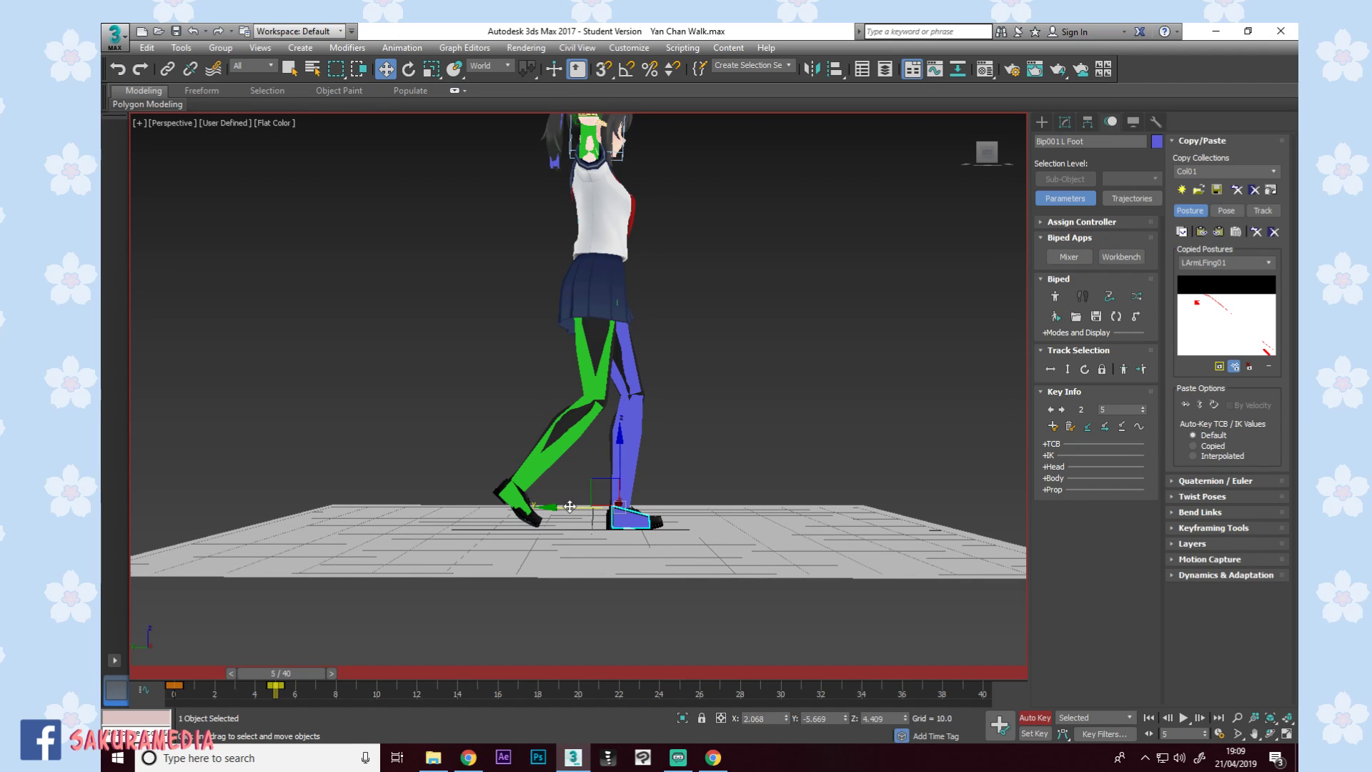
Move the right foot back and up to about Y 15.6, Z 10.1, and check the motion around frame 5.
{"action": "left_click", "coordinate": [502, 495]}
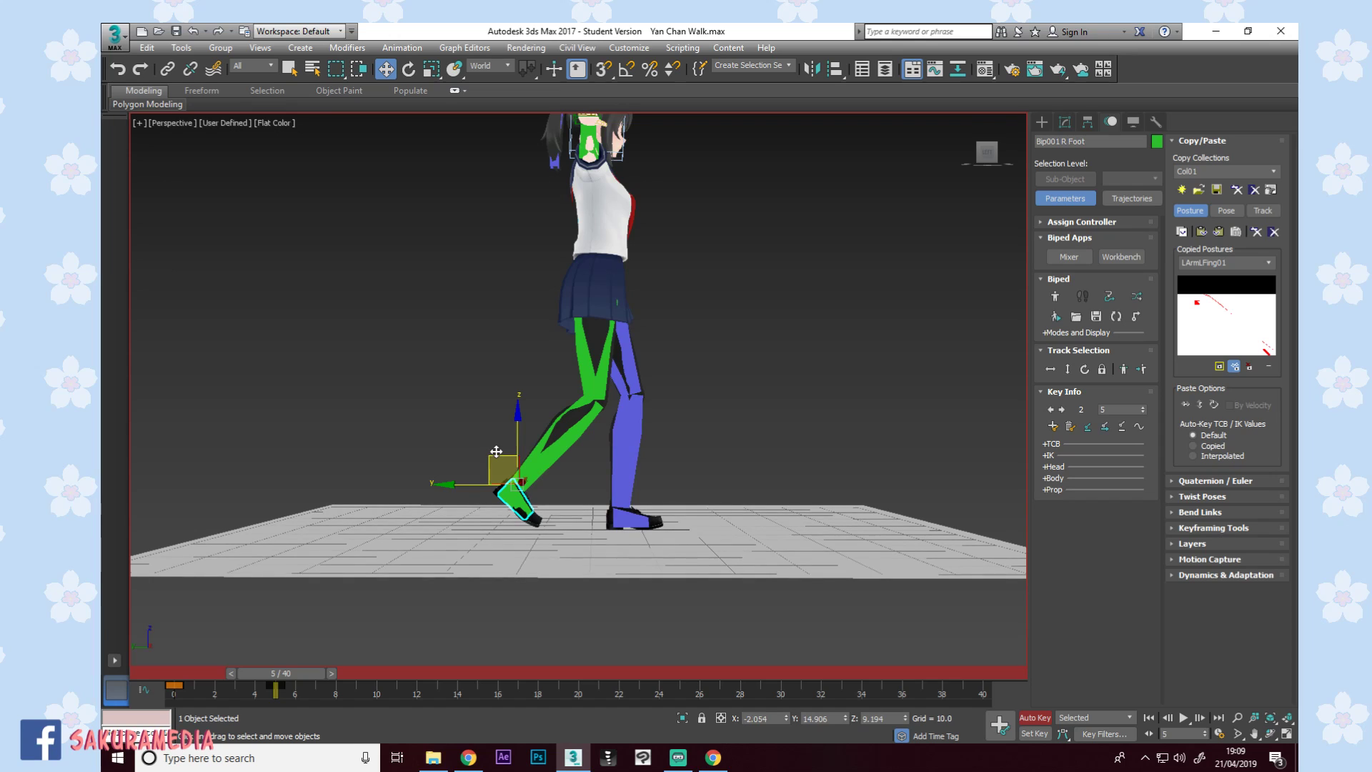
{"action": "left_click_drag", "start_coordinate": [496, 448], "coordinate": [493, 449]}
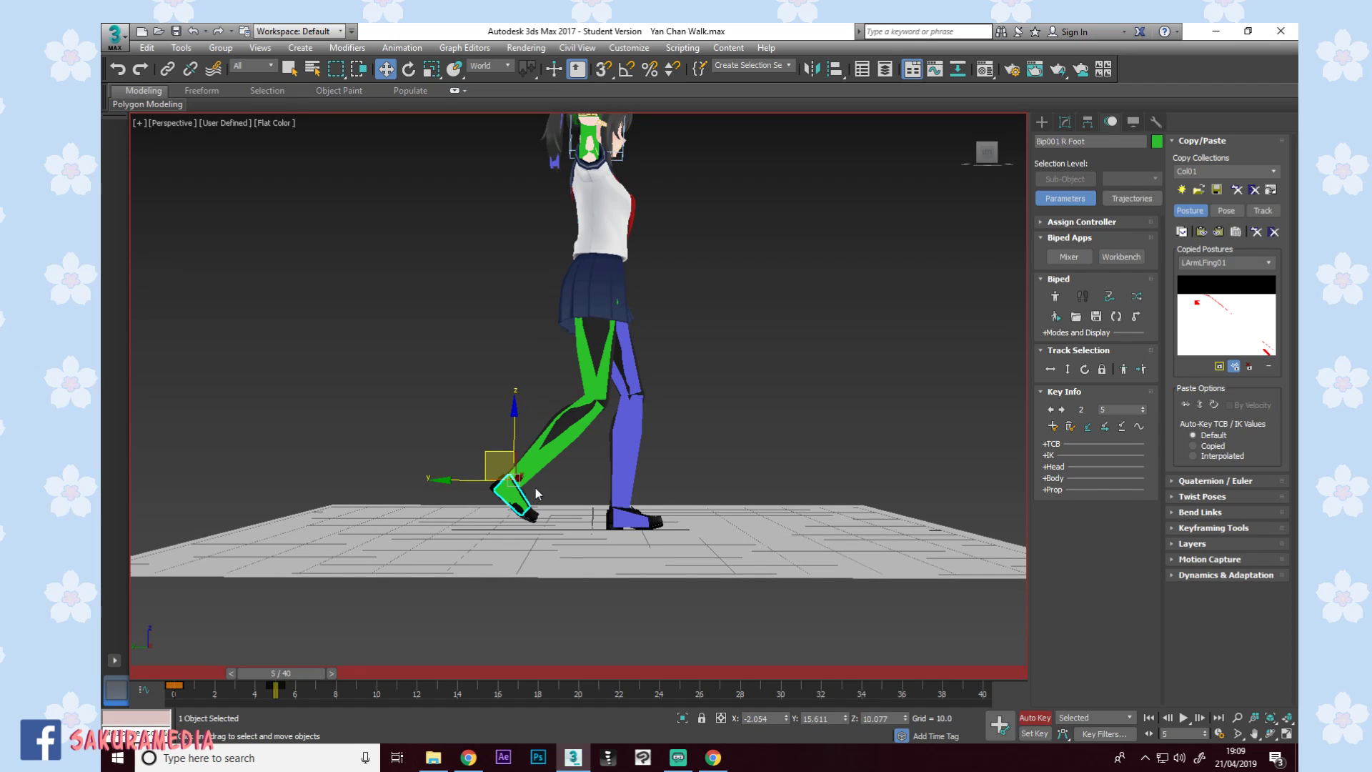
{"action": "mouse_move", "coordinate": [297, 675]}
{"action": "left_mouse_down"}
{"action": "mouse_move", "coordinate": [191, 671]}
{"action": "mouse_move", "coordinate": [329, 672]}
{"action": "mouse_move", "coordinate": [154, 684]}
{"action": "mouse_move", "coordinate": [322, 676]}
{"action": "mouse_move", "coordinate": [298, 676]}
{"action": "left_mouse_up"}
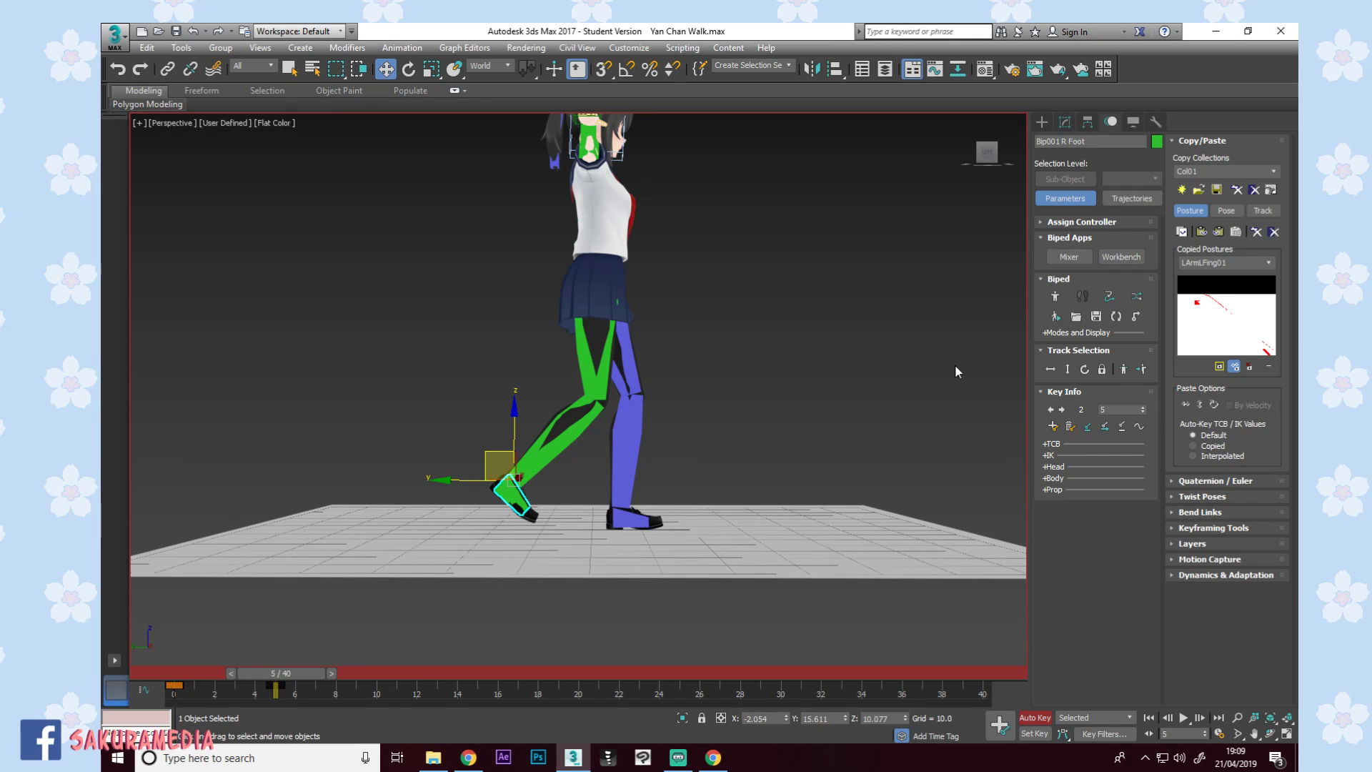
{"action": "middle_click_drag", "start_coordinate": [820, 431], "coordinate": [632, 456], "text": "alt"}
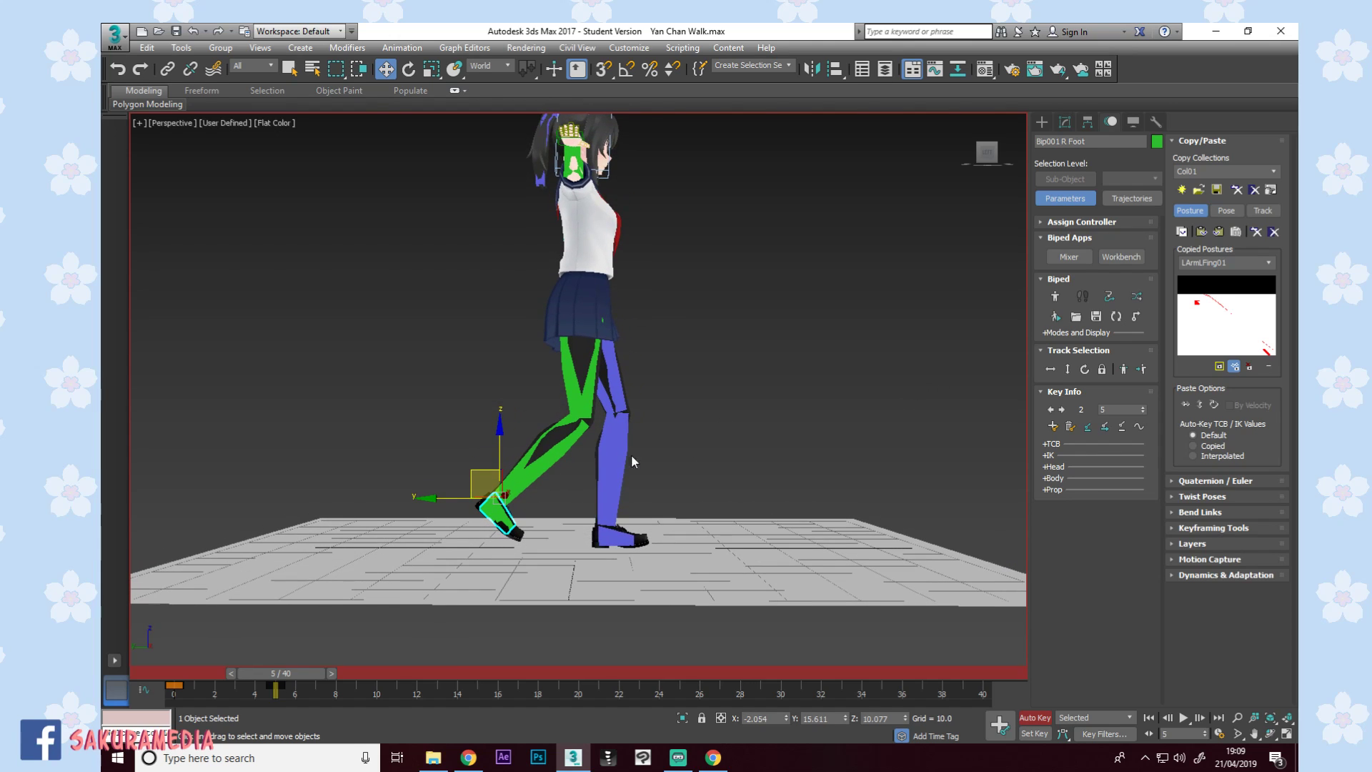
Shift the left foot back to about Y -5.1 and raise the body to a height of about 51.2 at frame 5.
{"action": "left_click", "coordinate": [609, 535]}
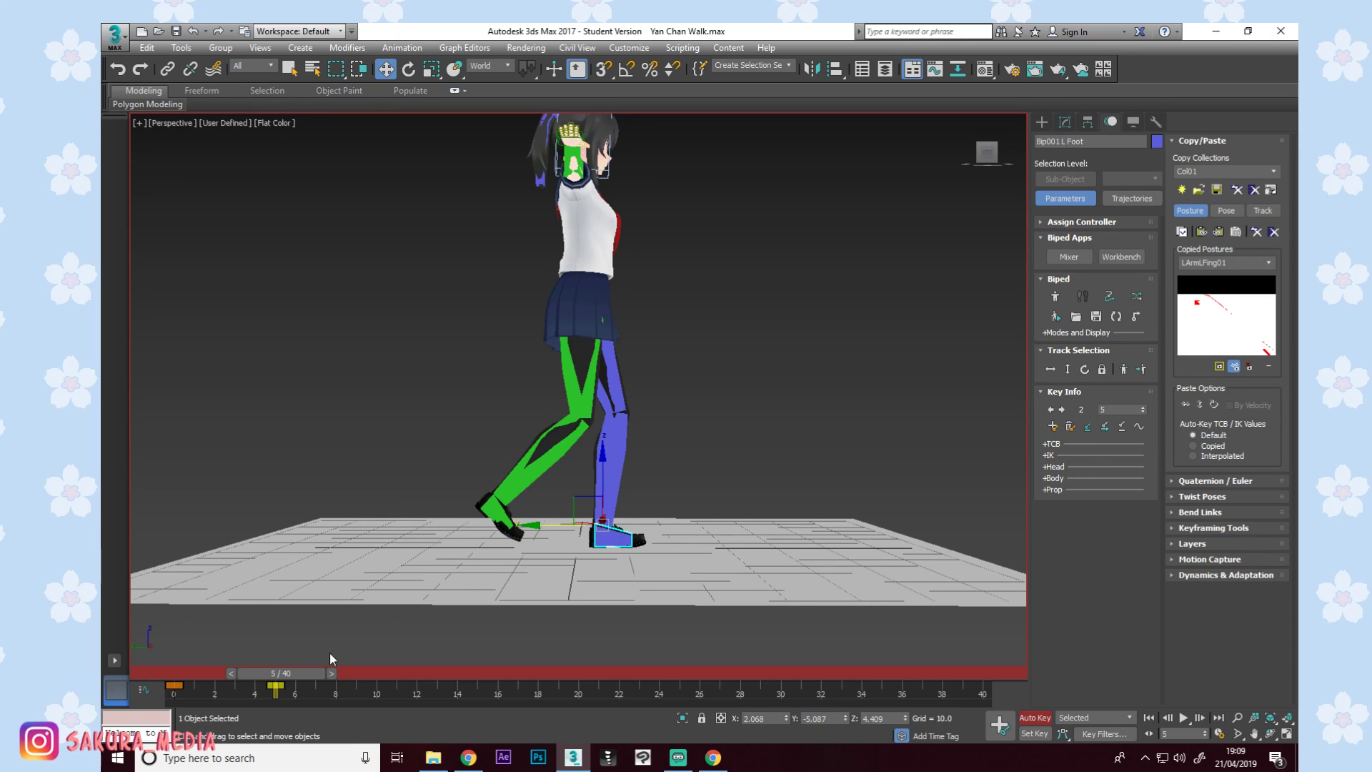
{"action": "mouse_move", "coordinate": [291, 674]}
{"action": "left_mouse_down"}
{"action": "mouse_move", "coordinate": [169, 665]}
{"action": "mouse_move", "coordinate": [293, 655]}
{"action": "left_mouse_up"}
{"action": "left_click", "coordinate": [1067, 369]}
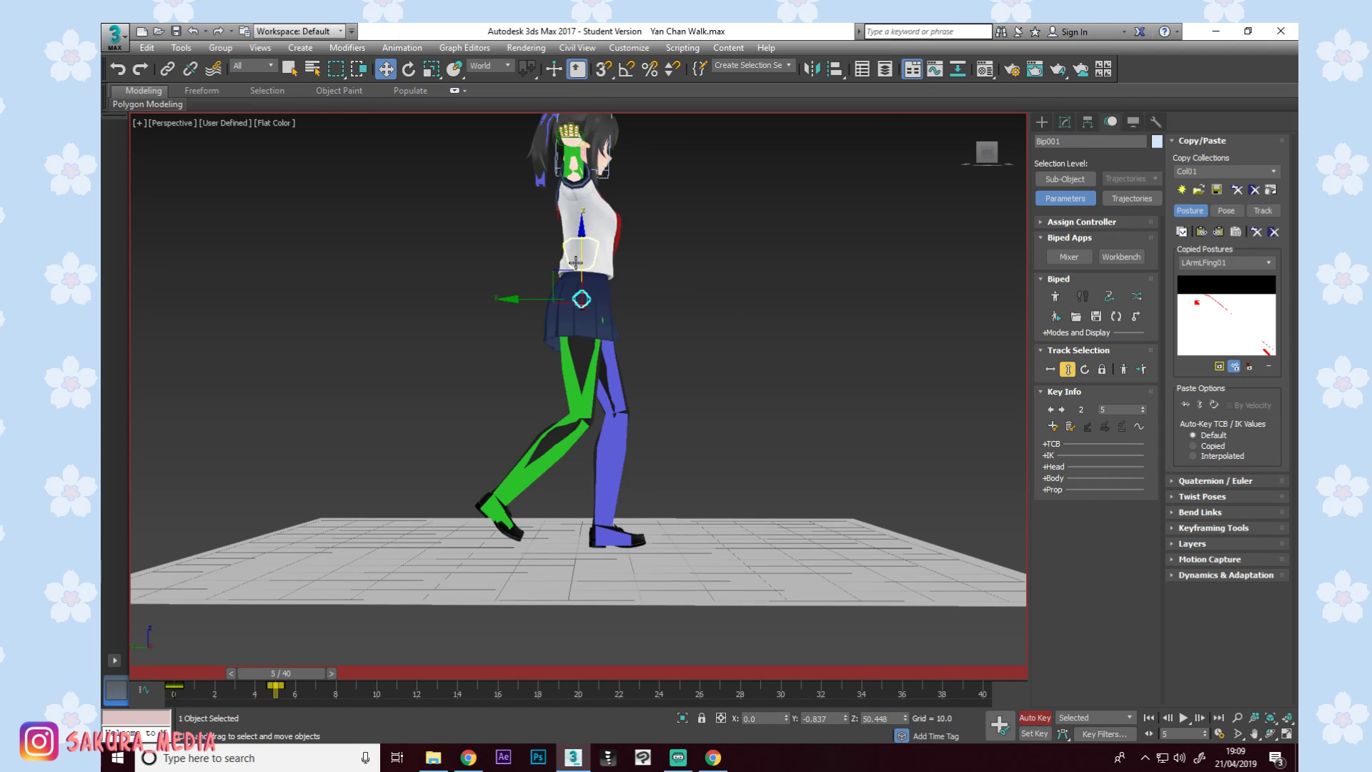
{"action": "left_click_drag", "start_coordinate": [580, 263], "coordinate": [581, 259]}
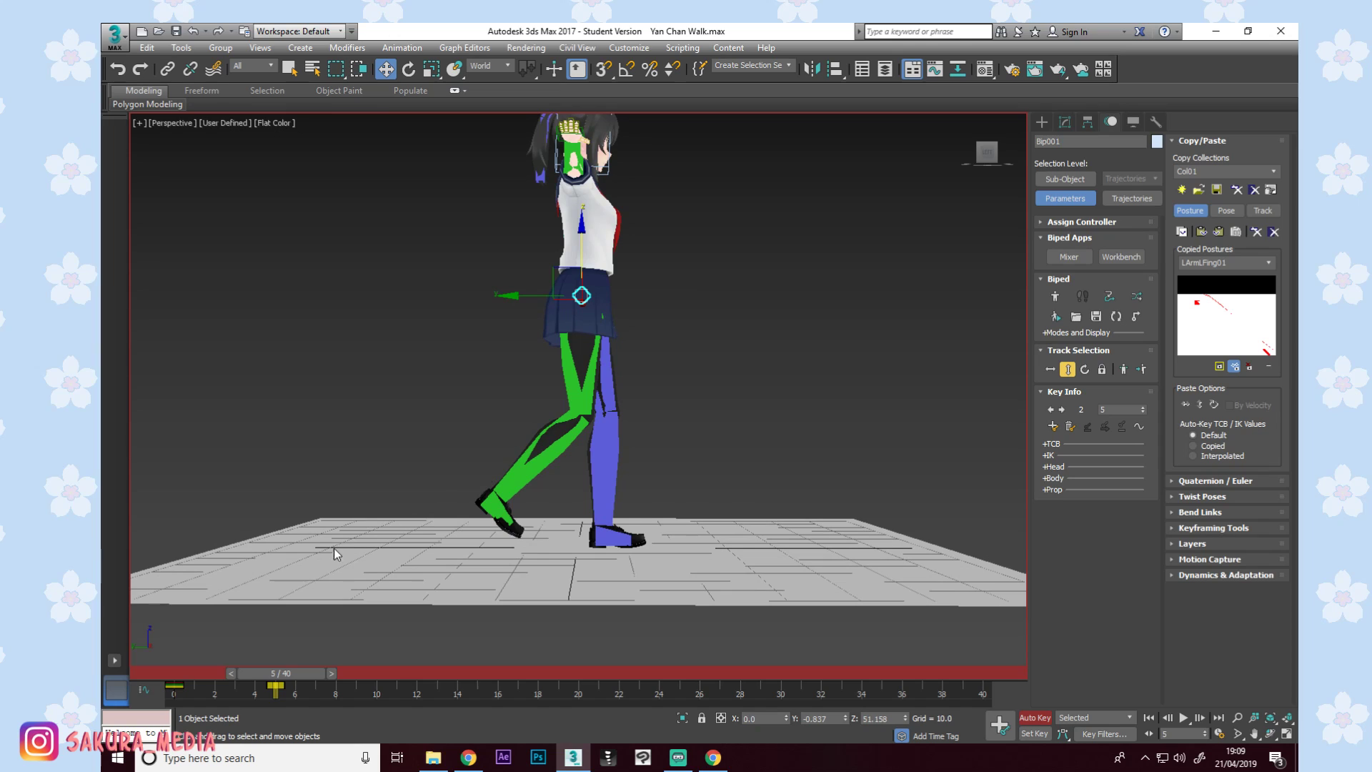
At frame 10, slide the left foot back to about Y 0 and bring the right foot forward to about Y 3.9, Z 11.3.
{"action": "left_click_drag", "start_coordinate": [254, 671], "coordinate": [357, 666]}
{"action": "left_click", "coordinate": [576, 527]}
{"action": "left_click_drag", "start_coordinate": [576, 528], "coordinate": [529, 470]}
{"action": "left_click", "coordinate": [516, 511]}
Lower the biped's whole body at frame 10 to a height of about 50.1.
{"action": "left_click", "coordinate": [1051, 368]}
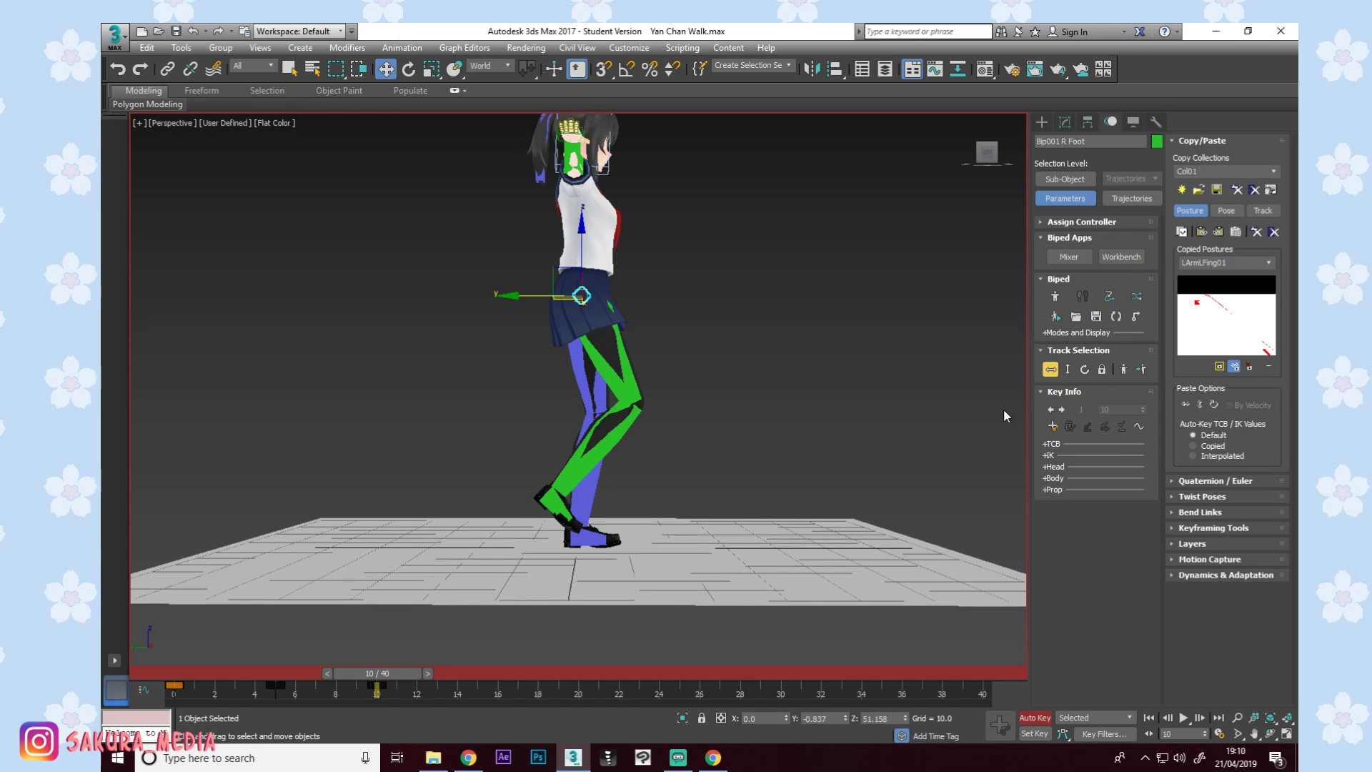
{"action": "middle_click_drag", "start_coordinate": [679, 507], "coordinate": [724, 433]}
{"action": "left_click", "coordinate": [616, 503]}
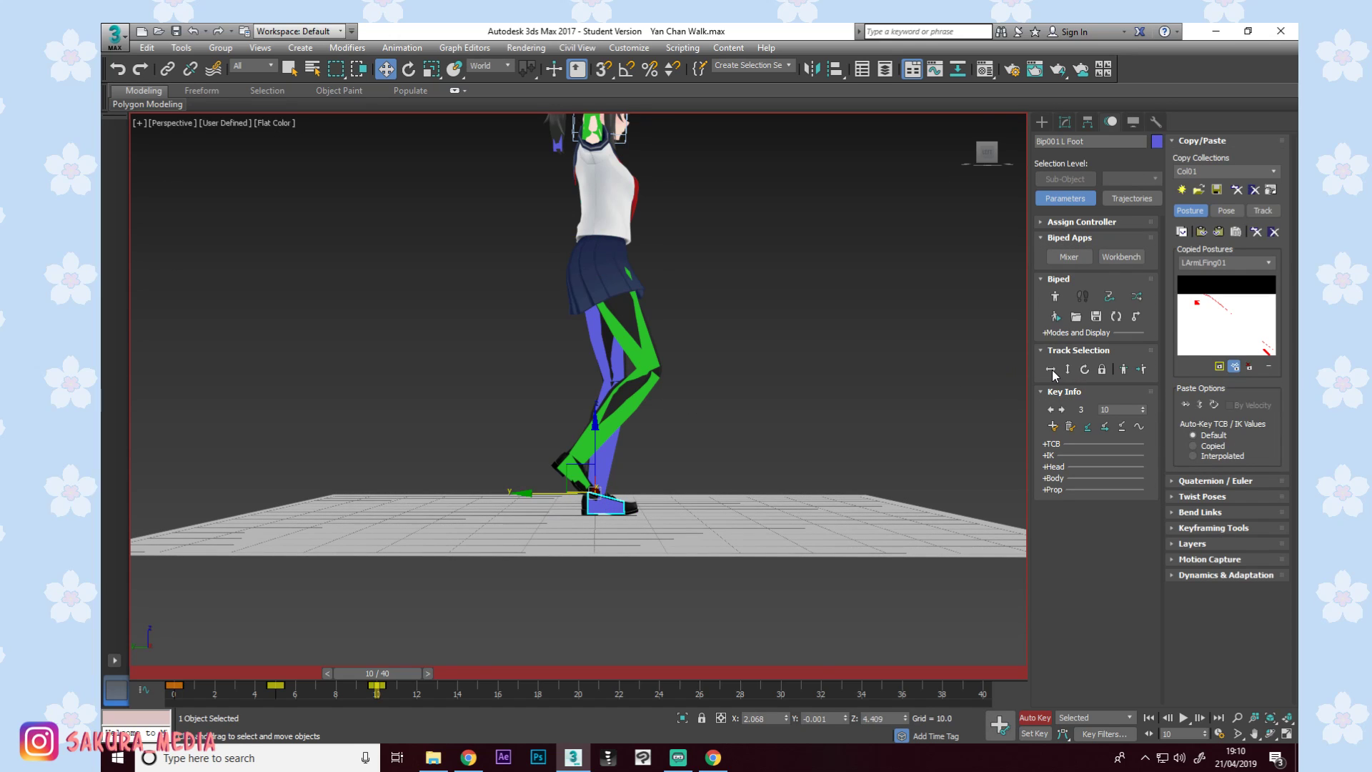
{"action": "left_click", "coordinate": [1067, 369]}
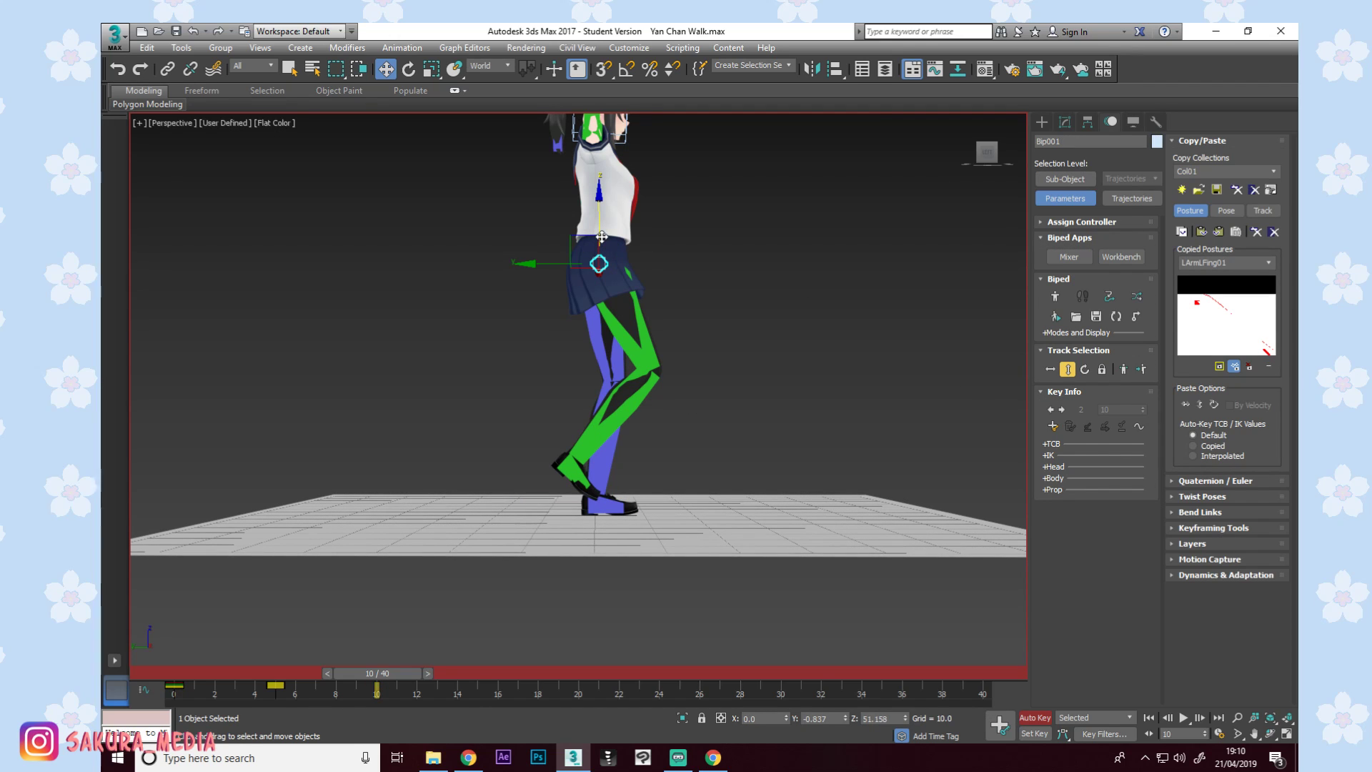
{"action": "left_click_drag", "start_coordinate": [602, 236], "coordinate": [602, 242]}
Rotate the left foot about 3.5 degrees at frame 10 and adjust its position along the walking direction beneath the body.
{"action": "left_click", "coordinate": [584, 506]}
{"action": "left_click_drag", "start_coordinate": [554, 494], "coordinate": [534, 494]}
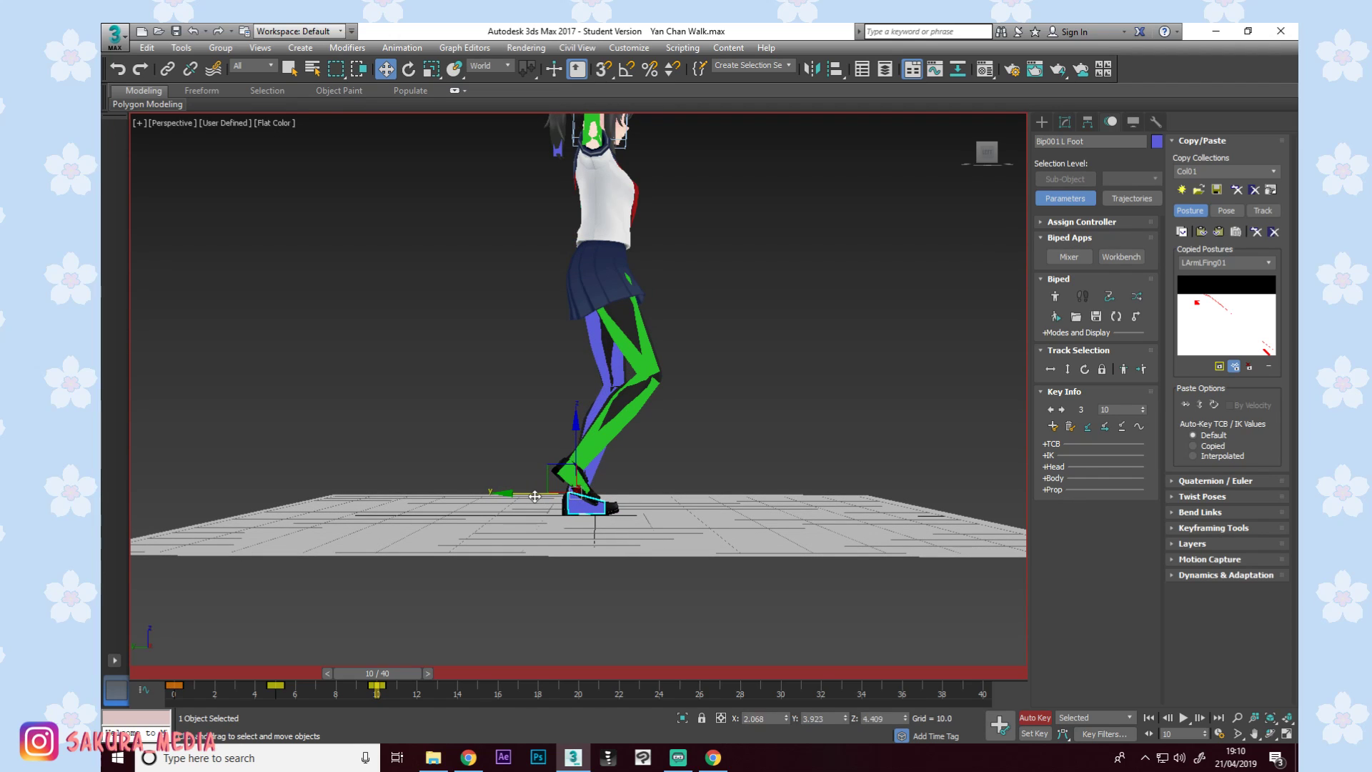
{"action": "key", "text": "e"}
{"action": "left_click_drag", "start_coordinate": [620, 447], "coordinate": [623, 451]}
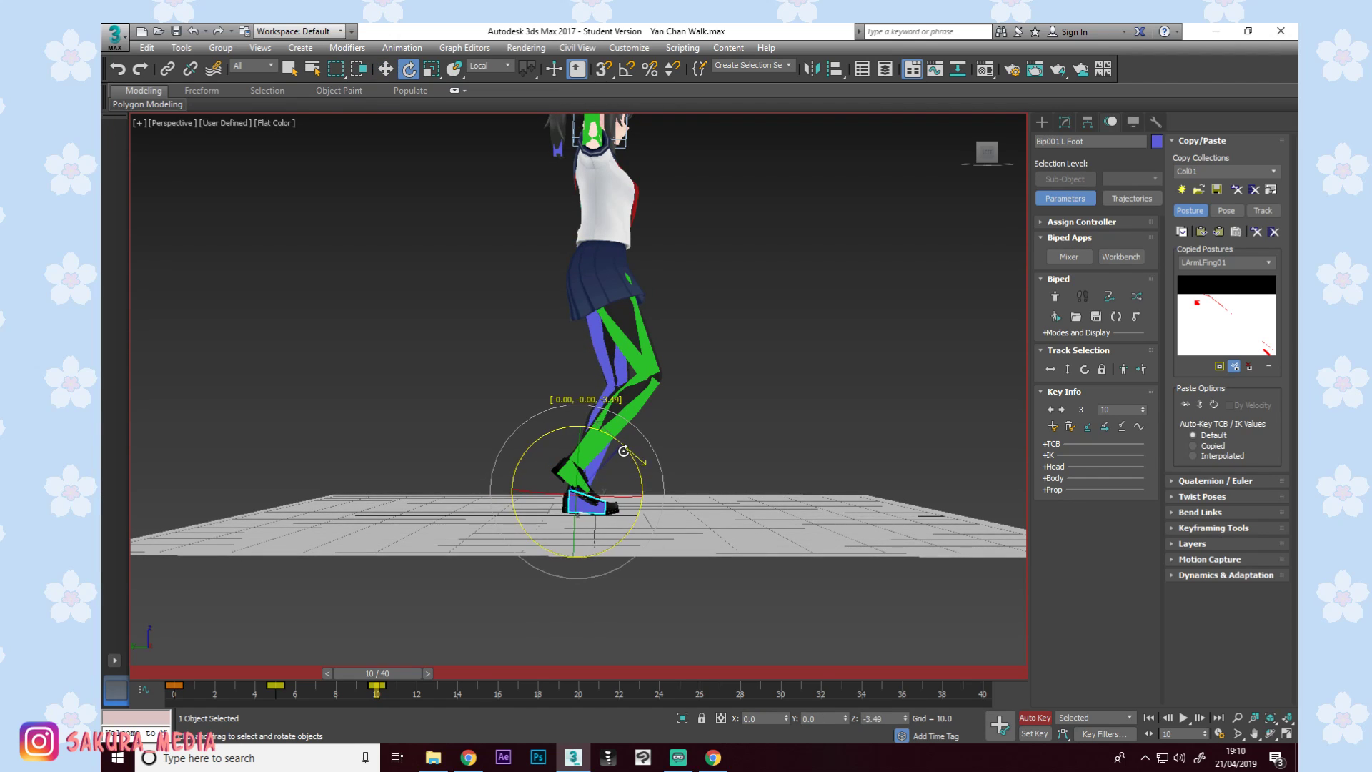
{"action": "key", "text": "w"}
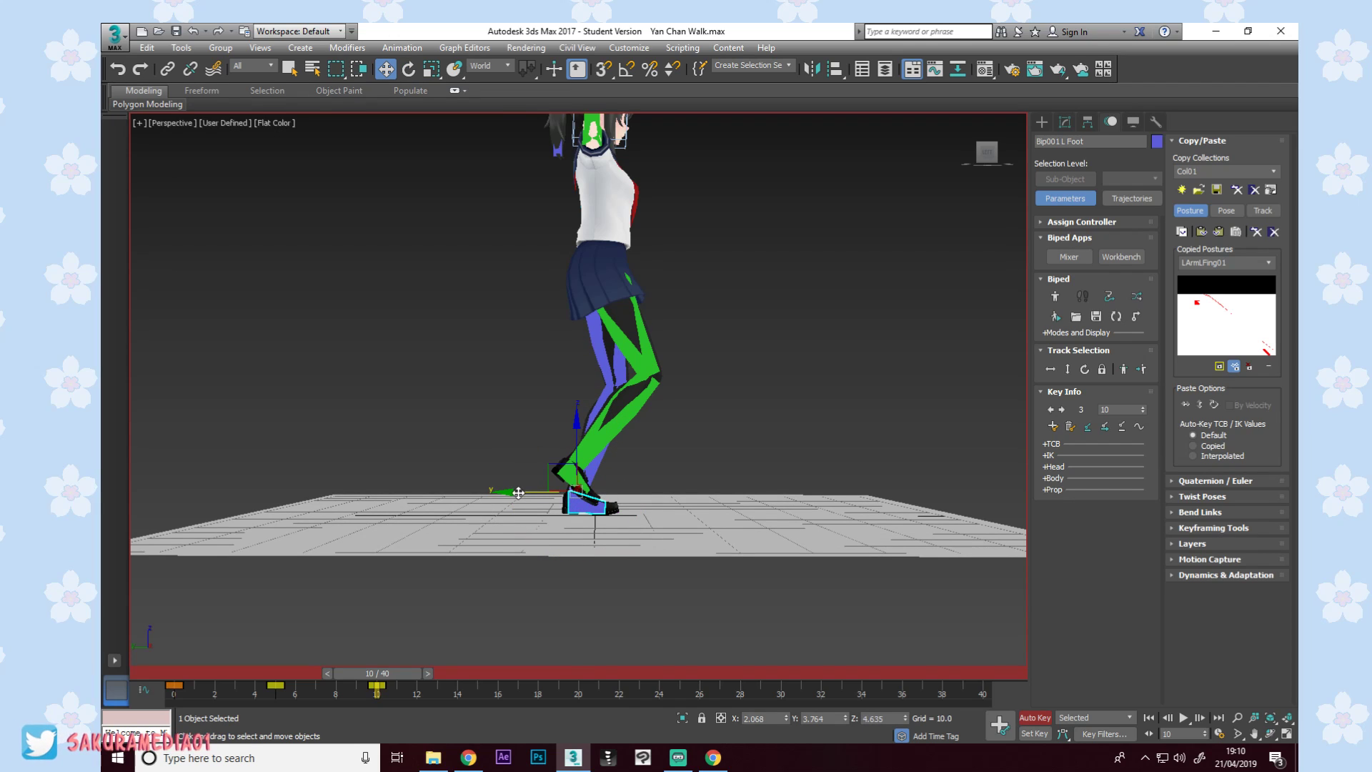
{"action": "left_click_drag", "start_coordinate": [519, 492], "coordinate": [532, 492]}
Raise the body at frame 10 to a height of about 50.8.
{"action": "left_click", "coordinate": [1068, 369]}
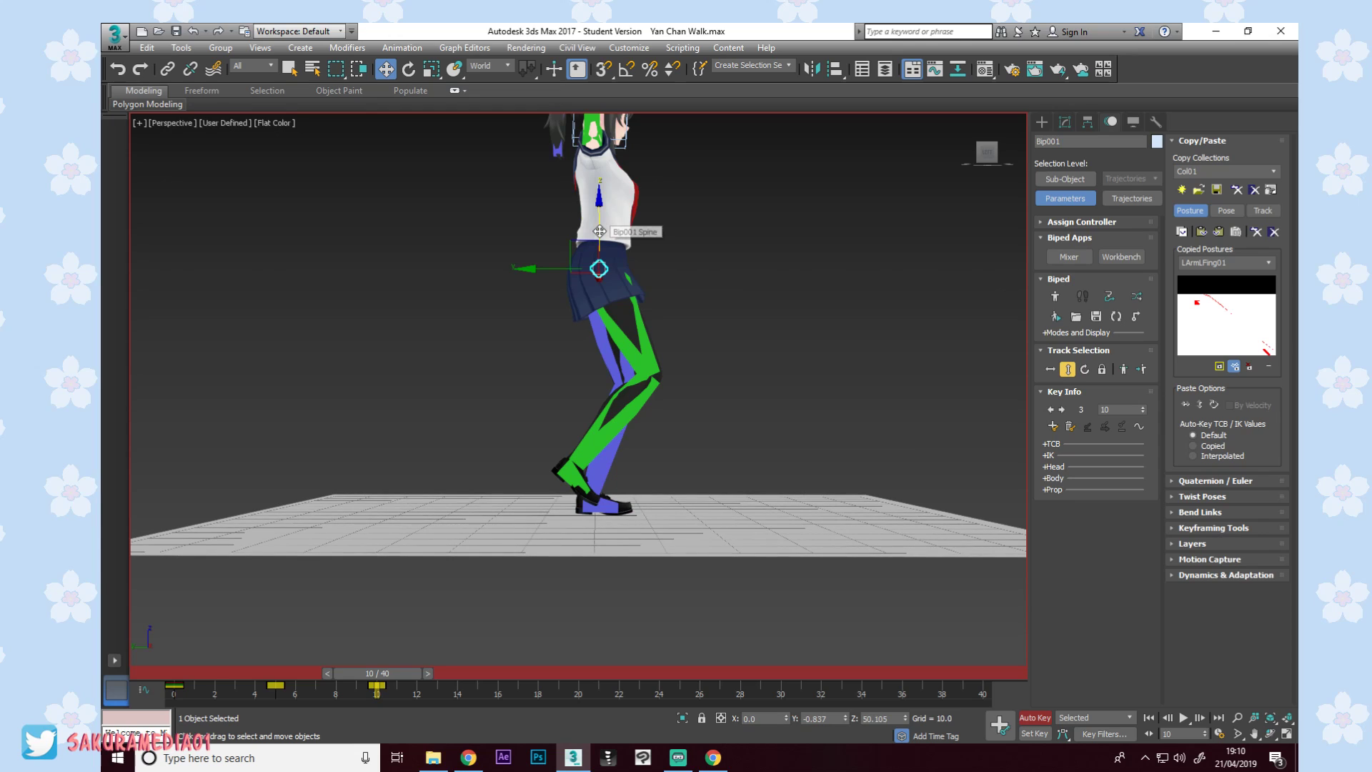
{"action": "left_click_drag", "start_coordinate": [599, 231], "coordinate": [600, 227]}
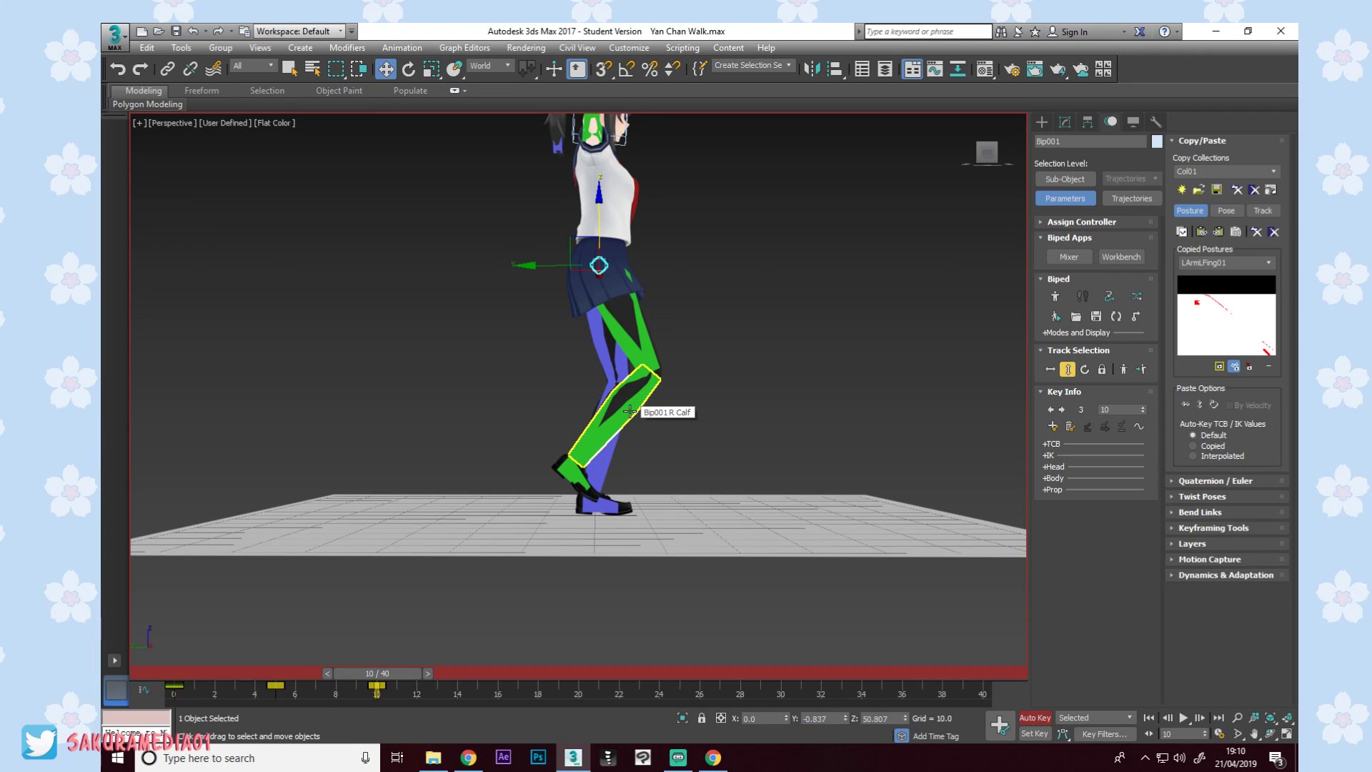
{"action": "scroll", "coordinate": [670, 396], "scroll_direction": "up", "scroll_amount": 1}
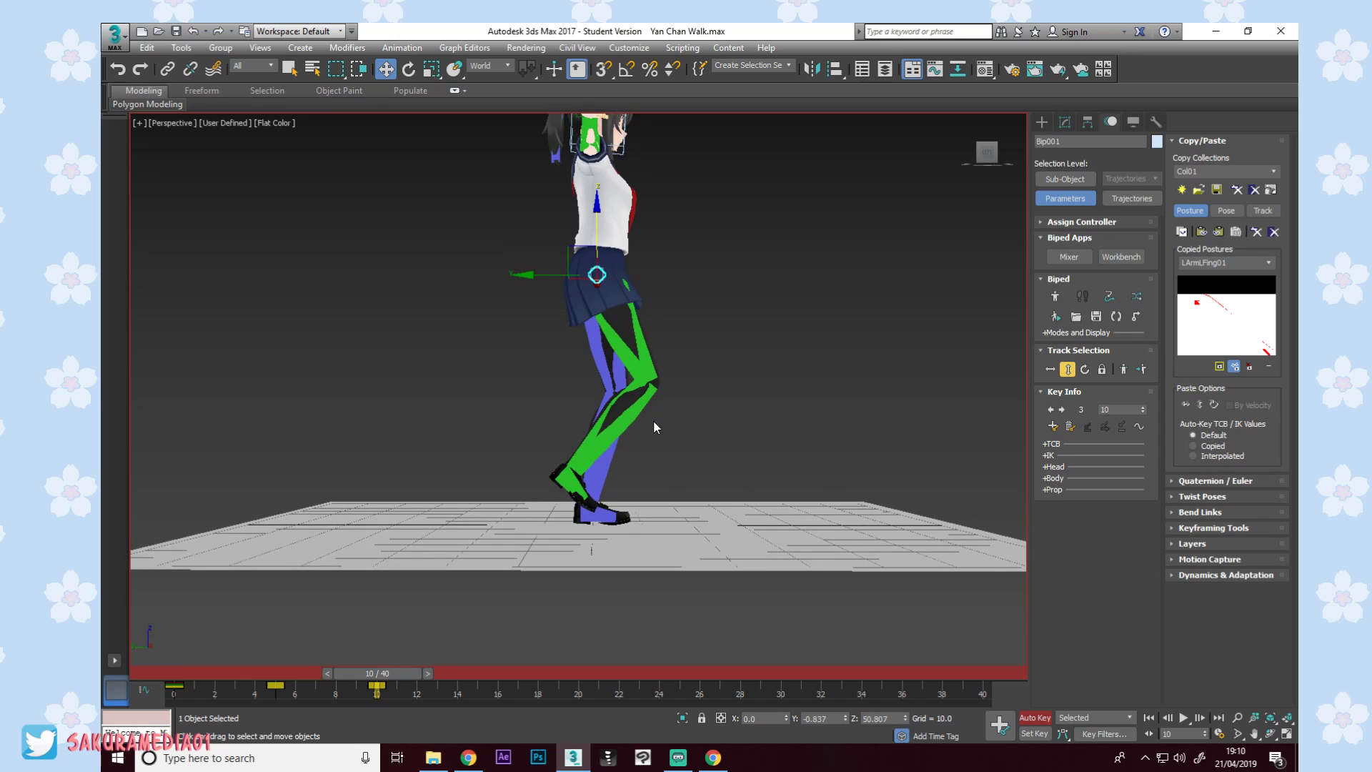
Move the raised right foot forward and outward from the left leg to about X -3.6, Y 0.6, Z 11.5.
{"action": "left_click", "coordinate": [581, 453]}
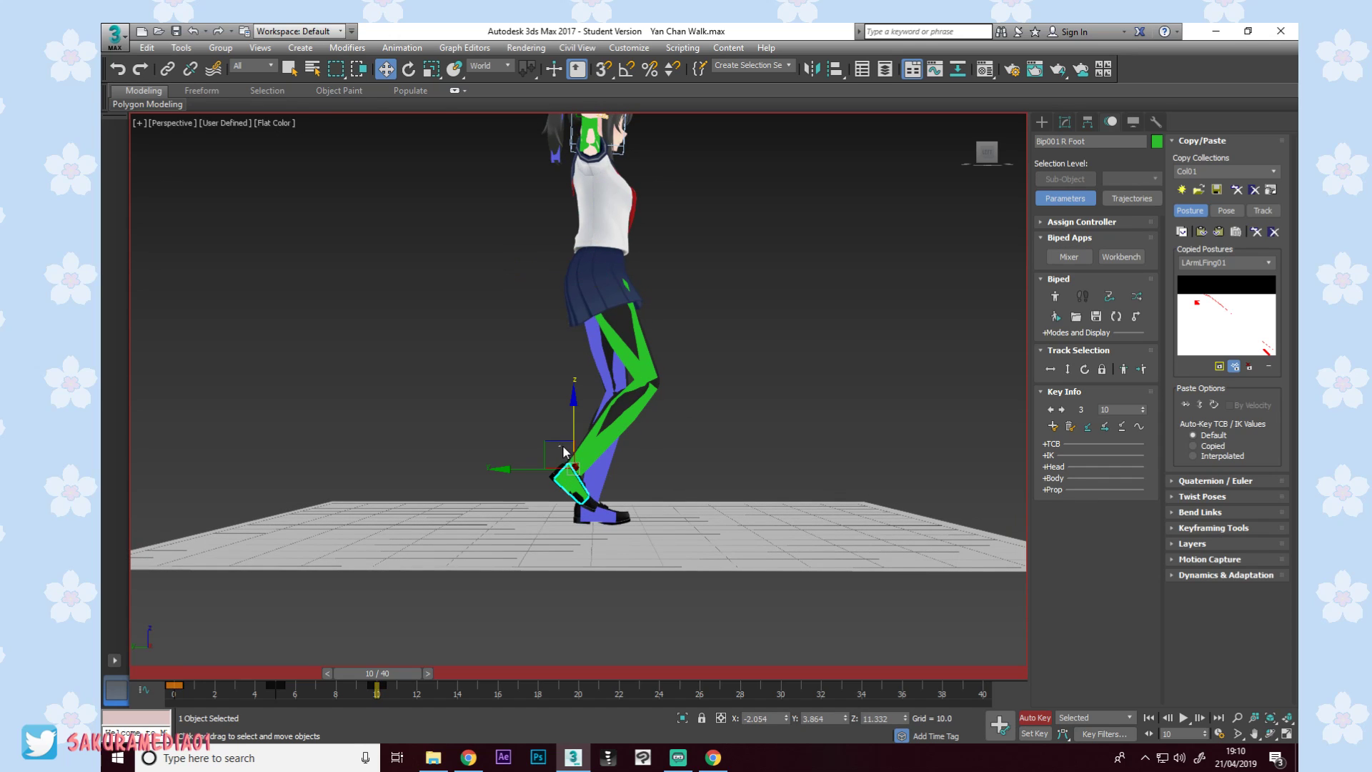
{"action": "left_click_drag", "start_coordinate": [572, 449], "coordinate": [620, 452]}
{"action": "middle_click_drag", "start_coordinate": [726, 448], "coordinate": [624, 442], "text": "alt"}
{"action": "left_click_drag", "start_coordinate": [632, 468], "coordinate": [623, 458]}
{"action": "middle_click_drag", "start_coordinate": [629, 456], "coordinate": [802, 444], "text": "alt"}
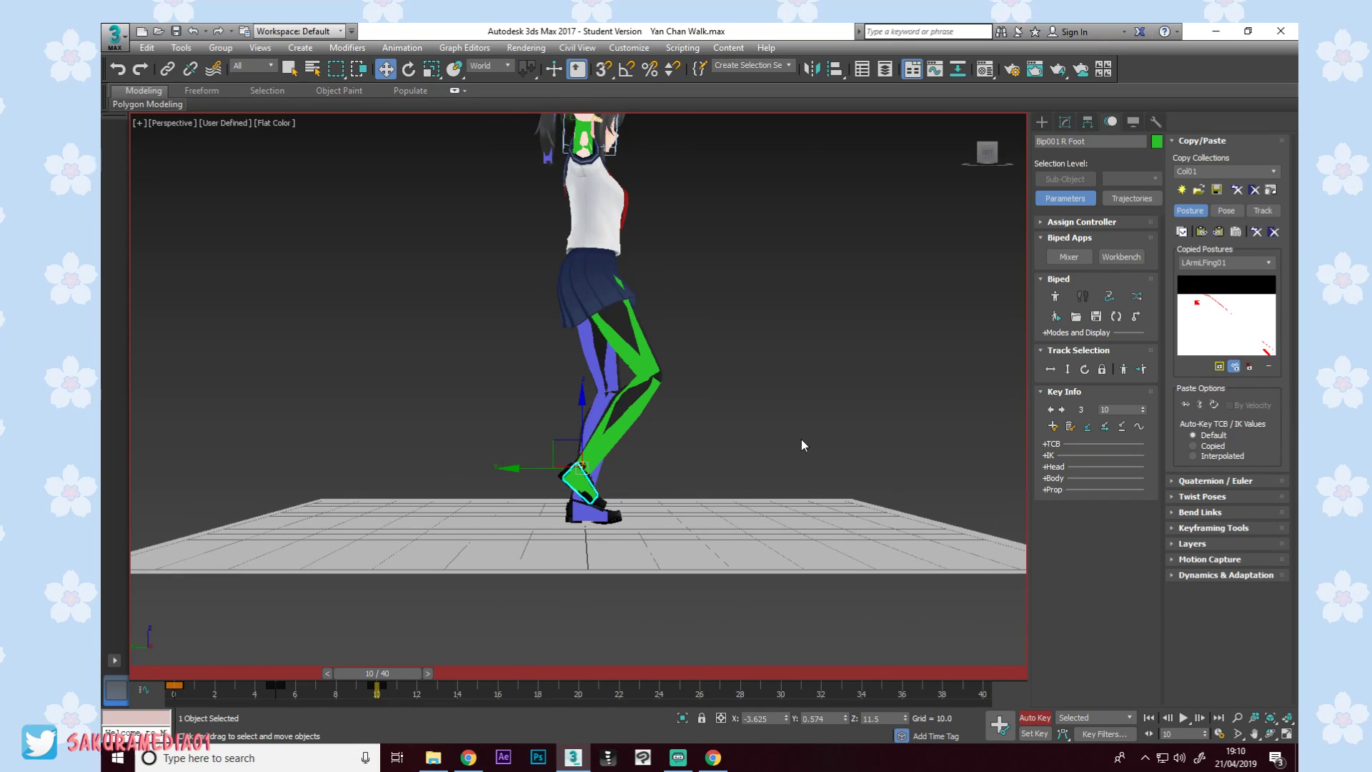
Check the motion around frame 10 and move the left foot forward to about Y -3.3.
{"action": "mouse_move", "coordinate": [379, 674]}
{"action": "left_mouse_down"}
{"action": "mouse_move", "coordinate": [189, 673]}
{"action": "mouse_move", "coordinate": [361, 670]}
{"action": "mouse_move", "coordinate": [392, 655]}
{"action": "left_mouse_up"}
{"action": "left_click", "coordinate": [592, 525]}
{"action": "left_click_drag", "start_coordinate": [528, 500], "coordinate": [568, 496]}
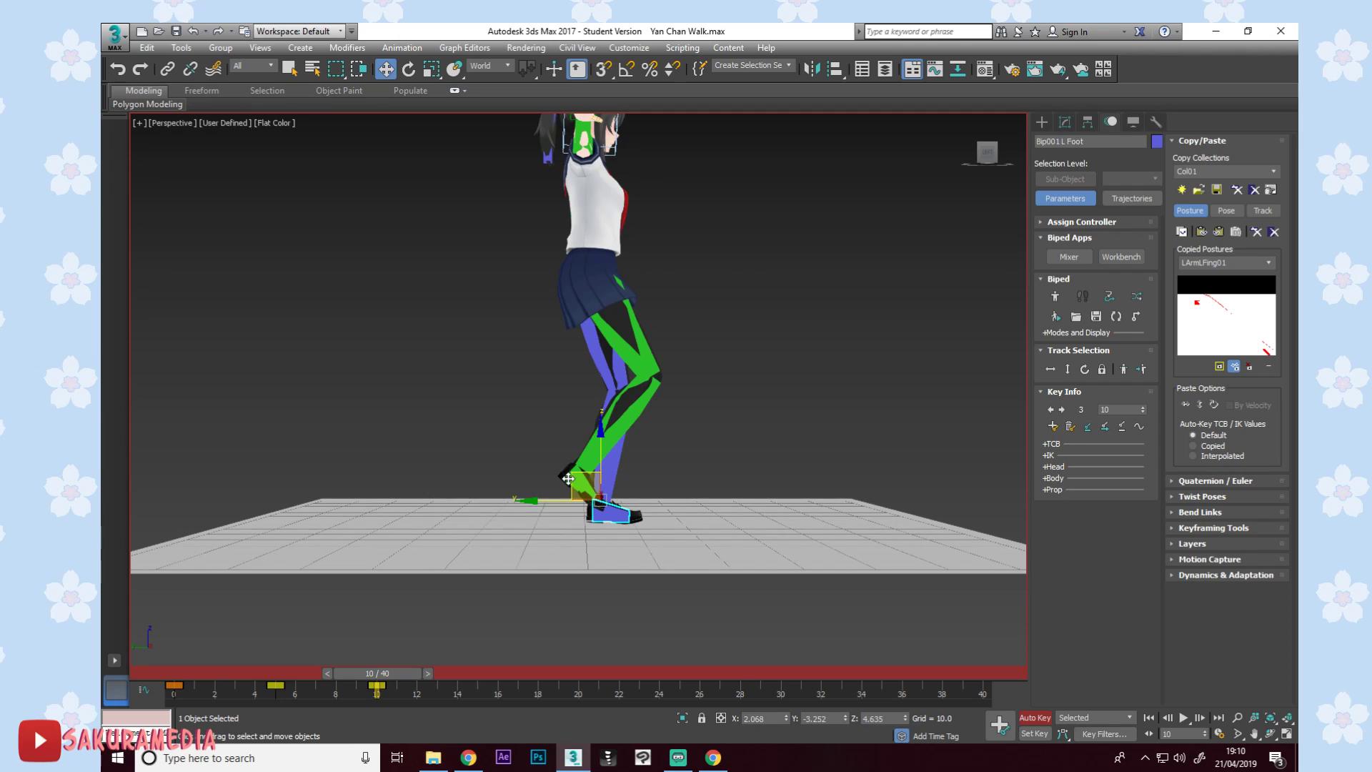
Move the right lower leg backward at frame 10, and at frame 5 tilt the right foot's toes further down and shift it back.
{"action": "left_click", "coordinate": [580, 457]}
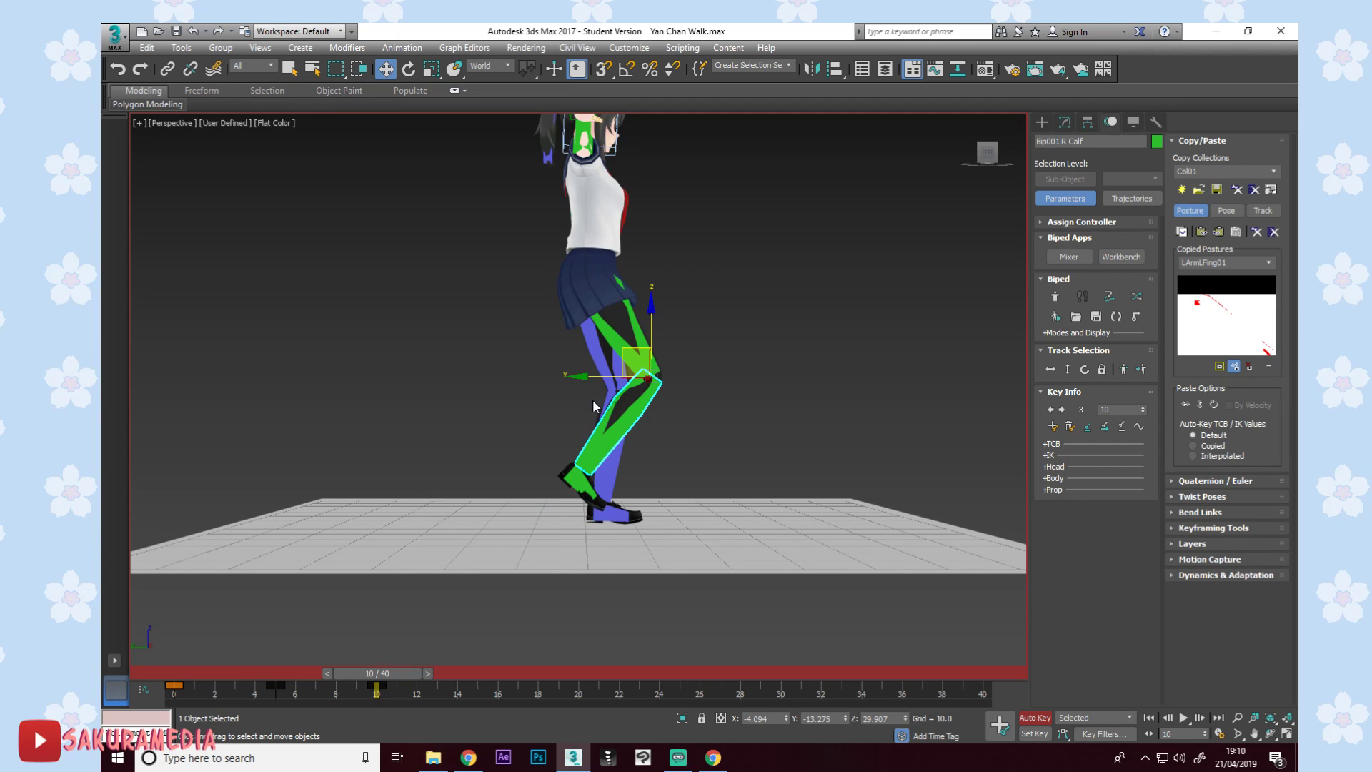
{"action": "left_click_drag", "start_coordinate": [594, 389], "coordinate": [543, 392]}
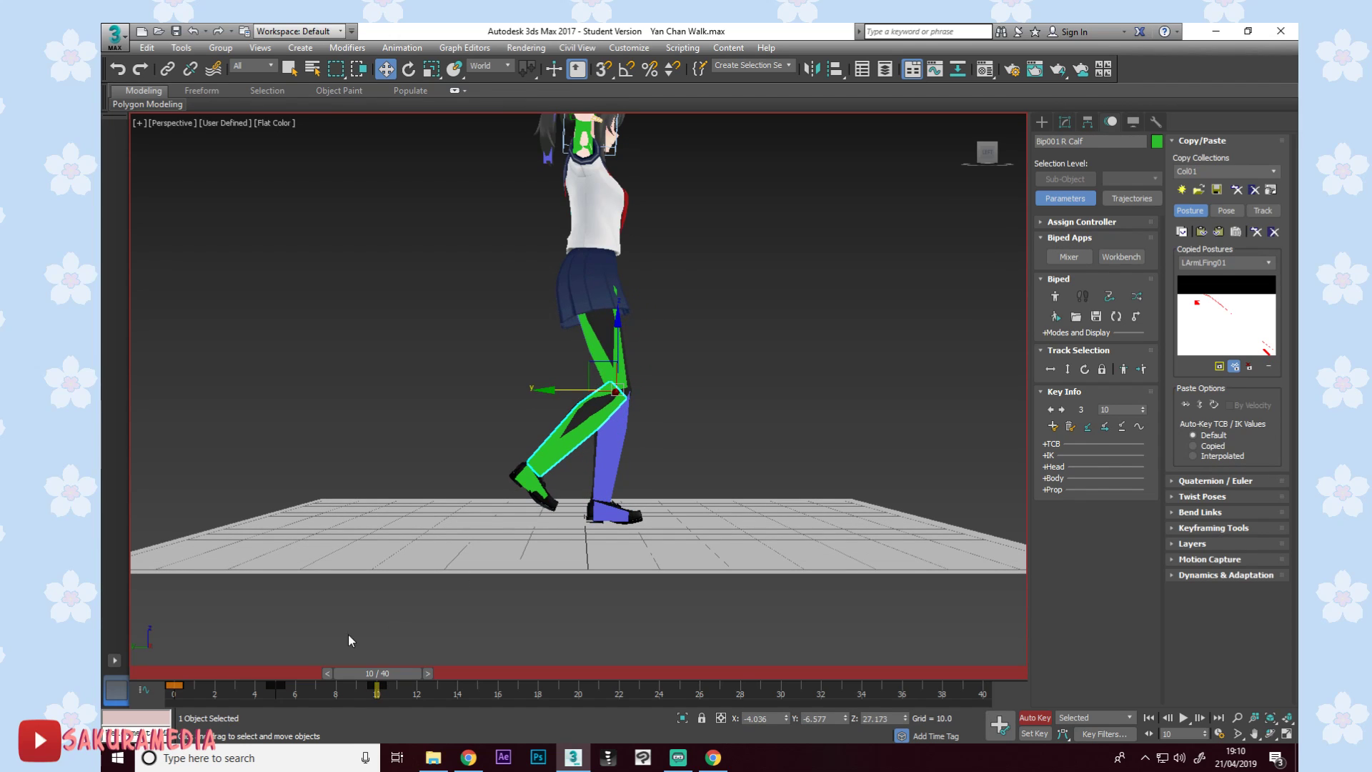
{"action": "left_click_drag", "start_coordinate": [355, 670], "coordinate": [256, 668]}
{"action": "key", "text": "w"}
{"action": "left_click", "coordinate": [509, 480]}
{"action": "key", "text": "e"}
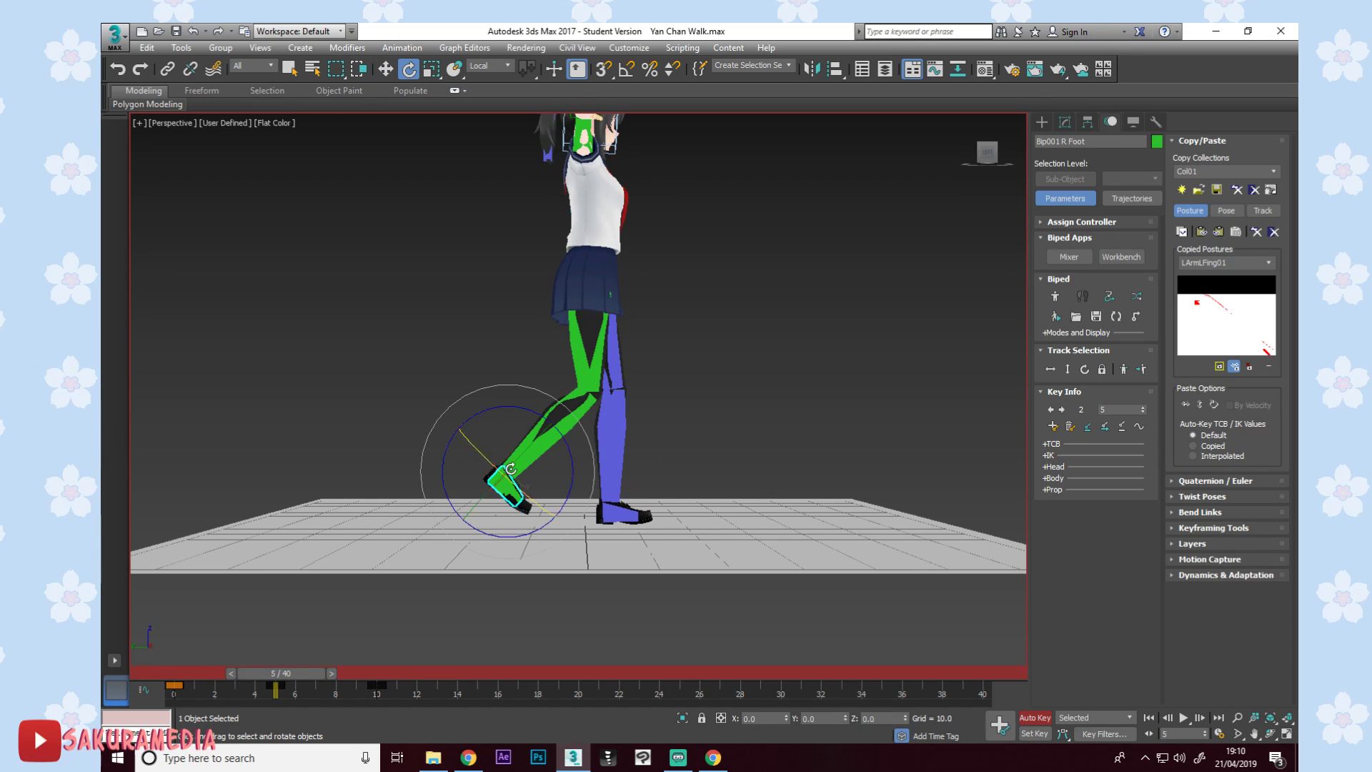
{"action": "left_click_drag", "start_coordinate": [518, 412], "coordinate": [483, 454]}
Adjust the raised right foot at frame 10 to about Y 13.2, Z 12.4 behind the body.
{"action": "key", "text": "w"}
{"action": "left_click_drag", "start_coordinate": [278, 673], "coordinate": [377, 674]}
{"action": "left_click_drag", "start_coordinate": [522, 447], "coordinate": [572, 436]}
{"action": "key", "text": "e"}
{"action": "key", "text": "w"}
Move the left foot forward at frame 5 to about Y -6.8.
{"action": "left_click", "coordinate": [613, 512]}
{"action": "left_click_drag", "start_coordinate": [371, 675], "coordinate": [275, 683]}
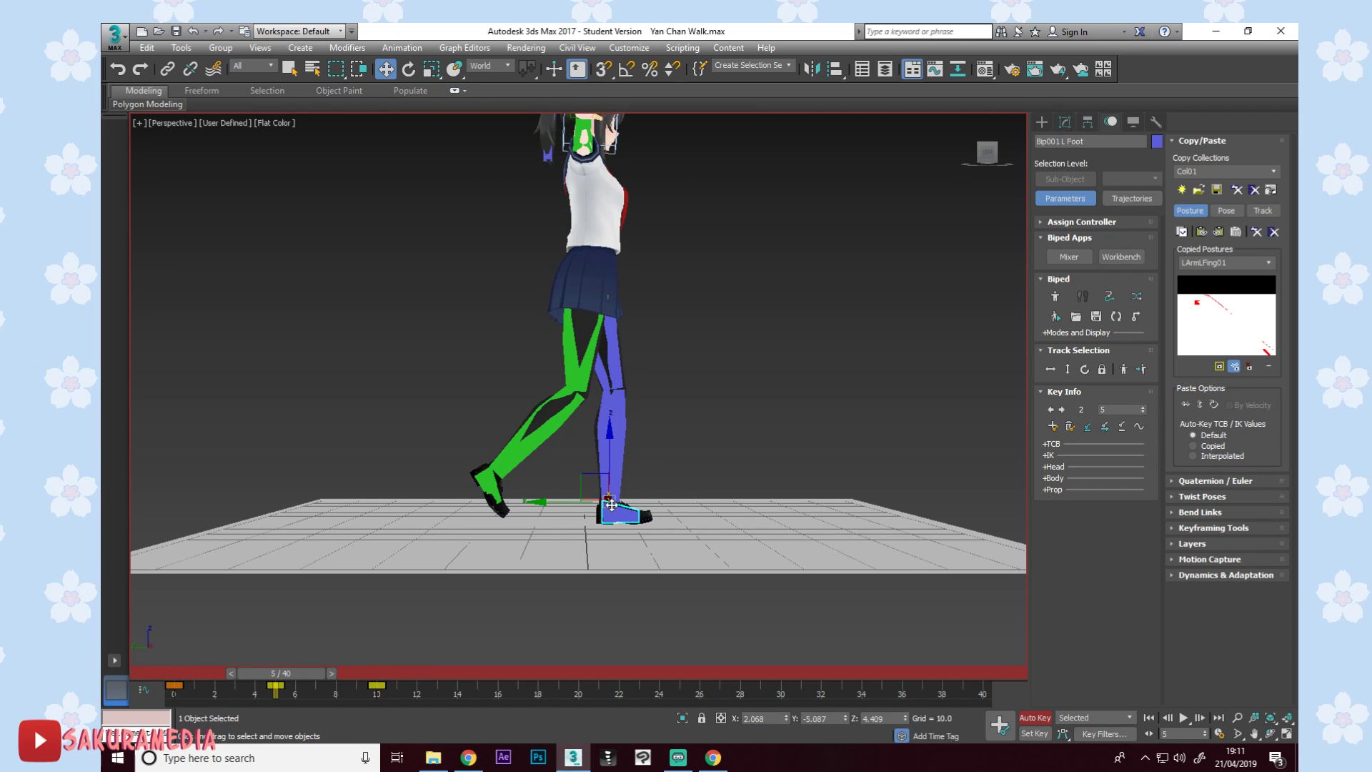
{"action": "left_click_drag", "start_coordinate": [564, 506], "coordinate": [573, 507]}
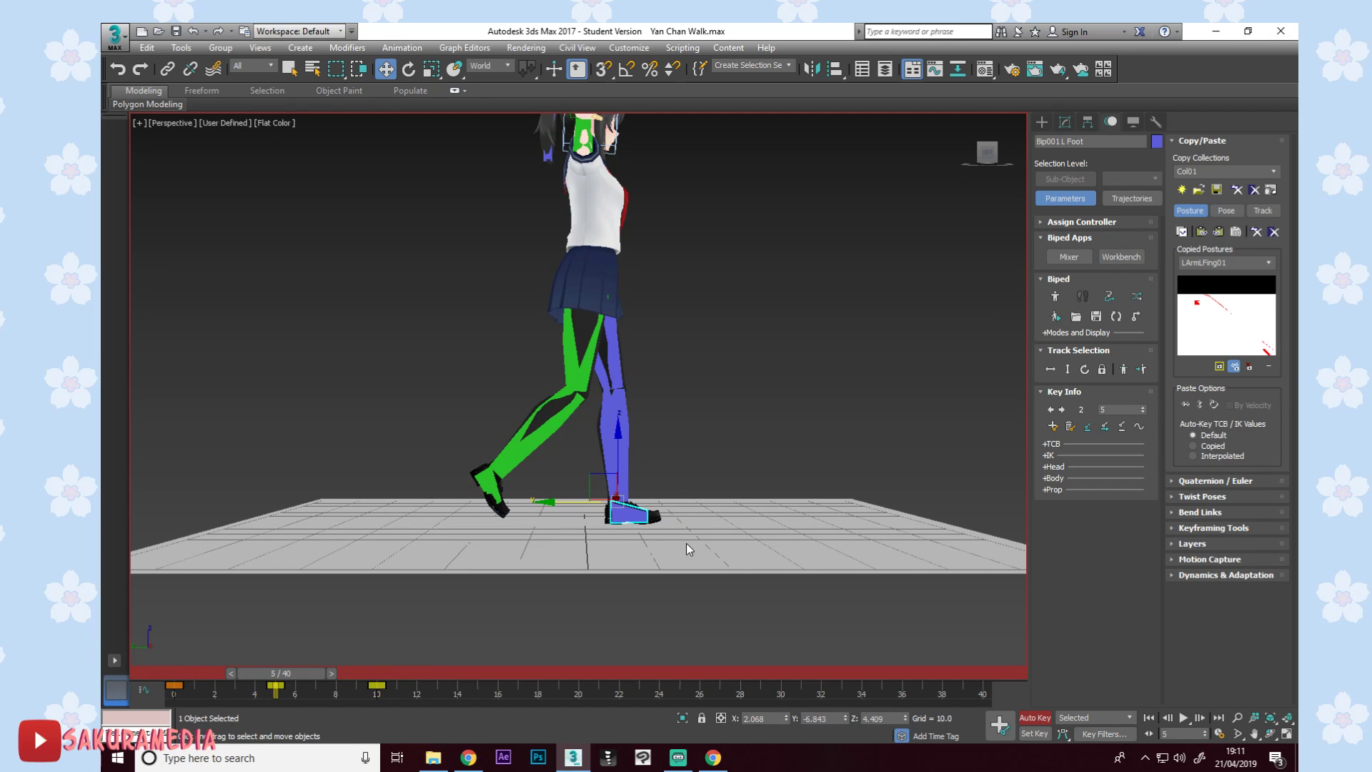
{"action": "left_click", "coordinate": [675, 493]}
{"action": "key", "text": "e"}
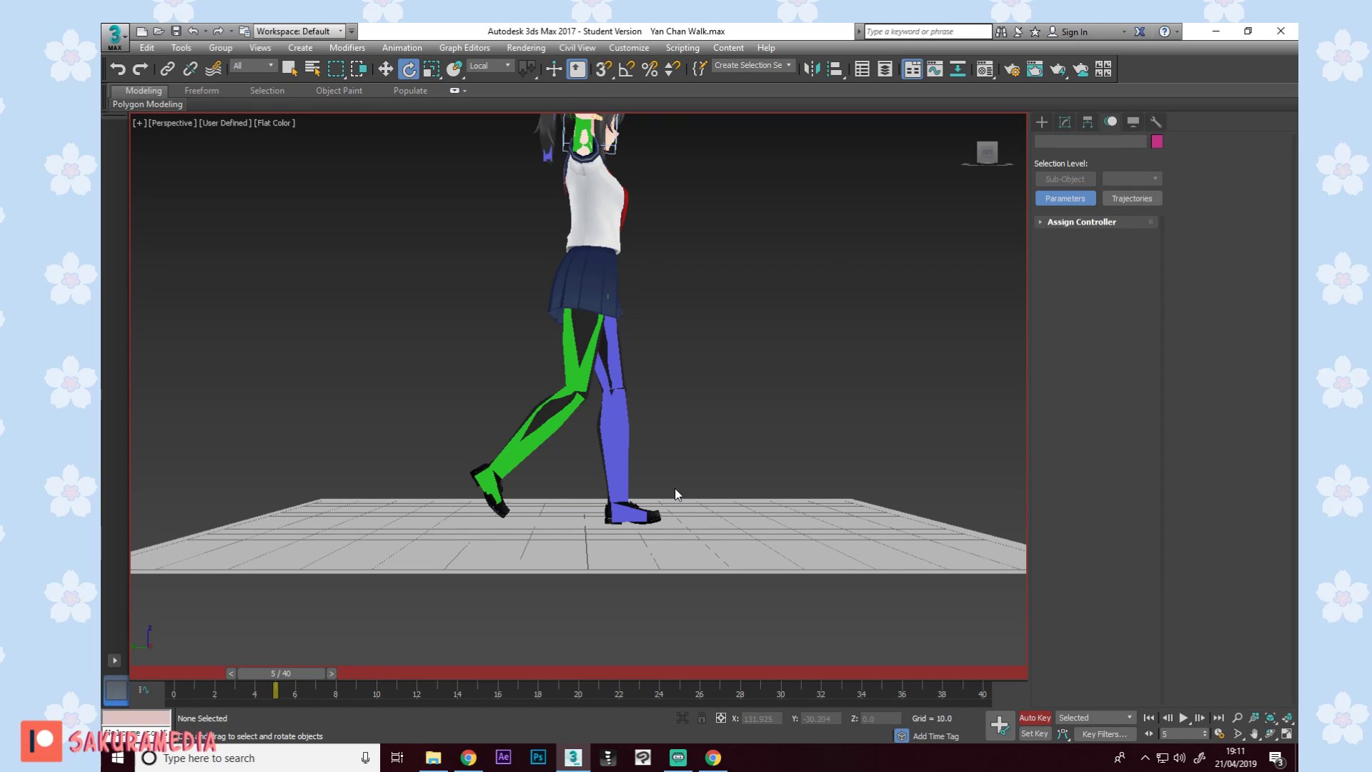
Inspect the left leg at frame 5 and lower the body to a height of about 50.4.
{"action": "scroll", "coordinate": [647, 486], "scroll_direction": "up", "scroll_amount": 2}
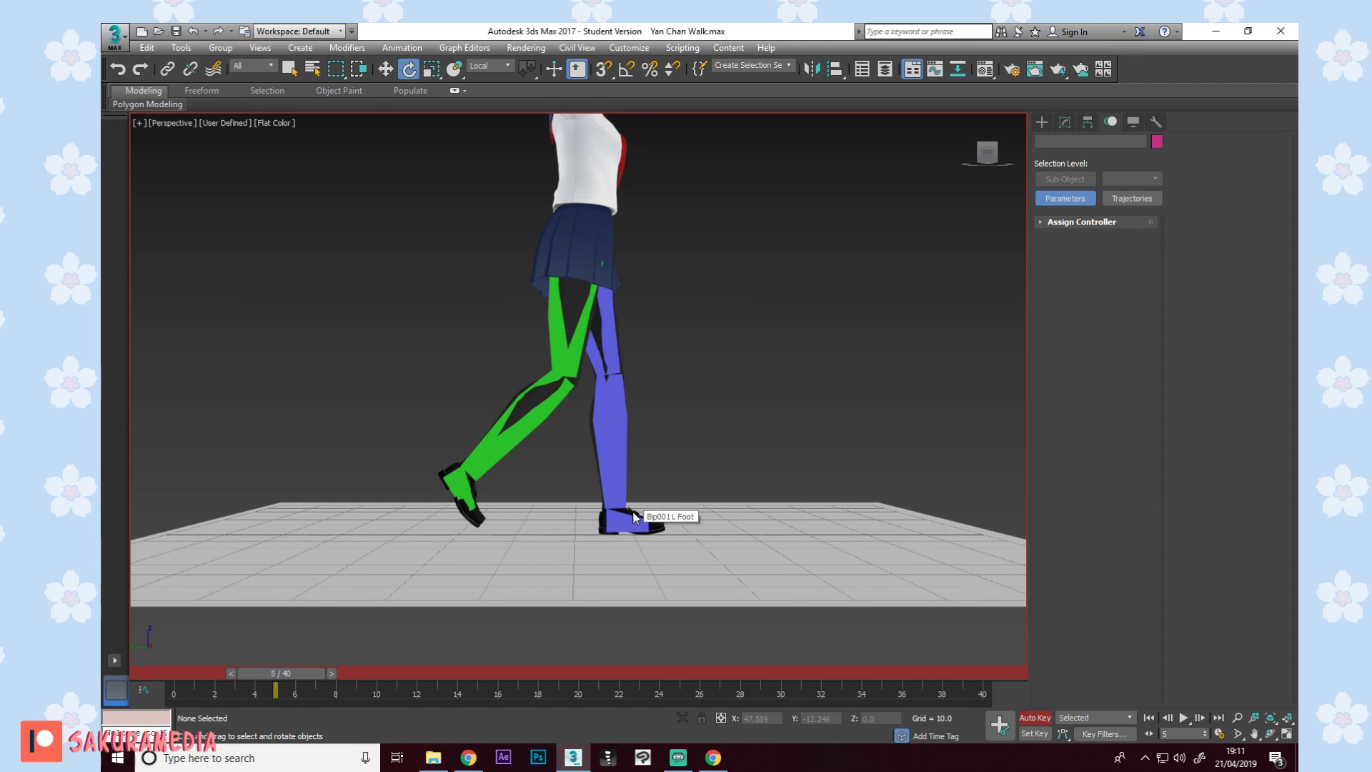
{"action": "scroll", "coordinate": [554, 507], "scroll_direction": "up", "scroll_amount": 4}
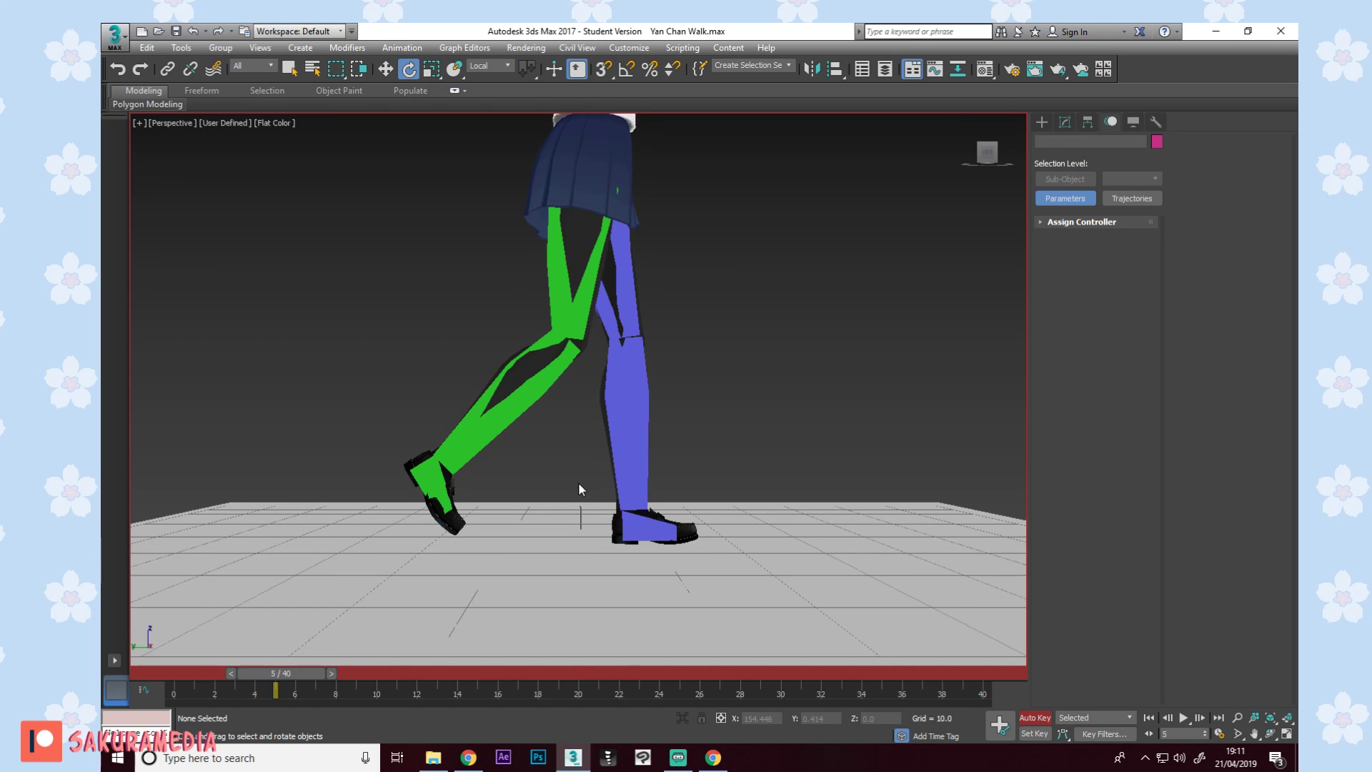
{"action": "left_click", "coordinate": [643, 522]}
{"action": "scroll", "coordinate": [635, 512], "scroll_direction": "down", "scroll_amount": 4}
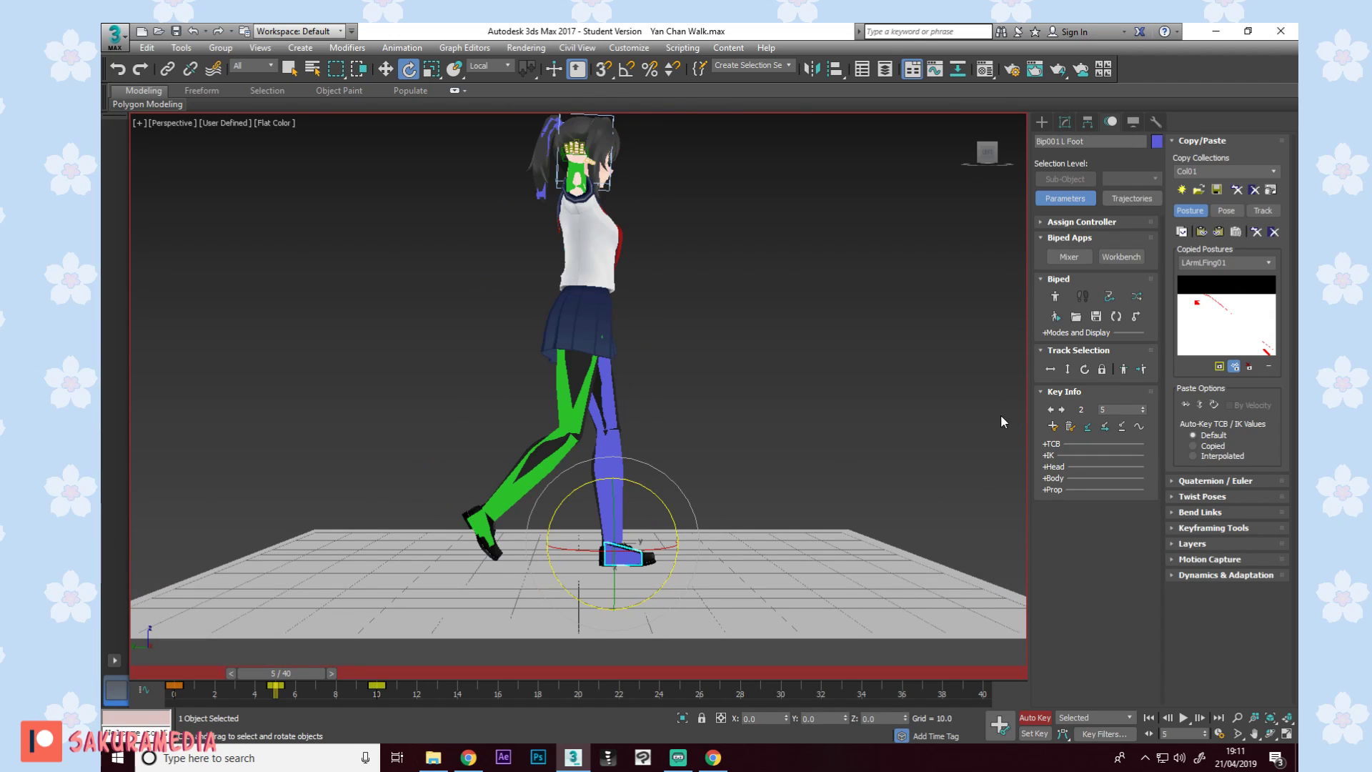
{"action": "left_click", "coordinate": [1051, 370]}
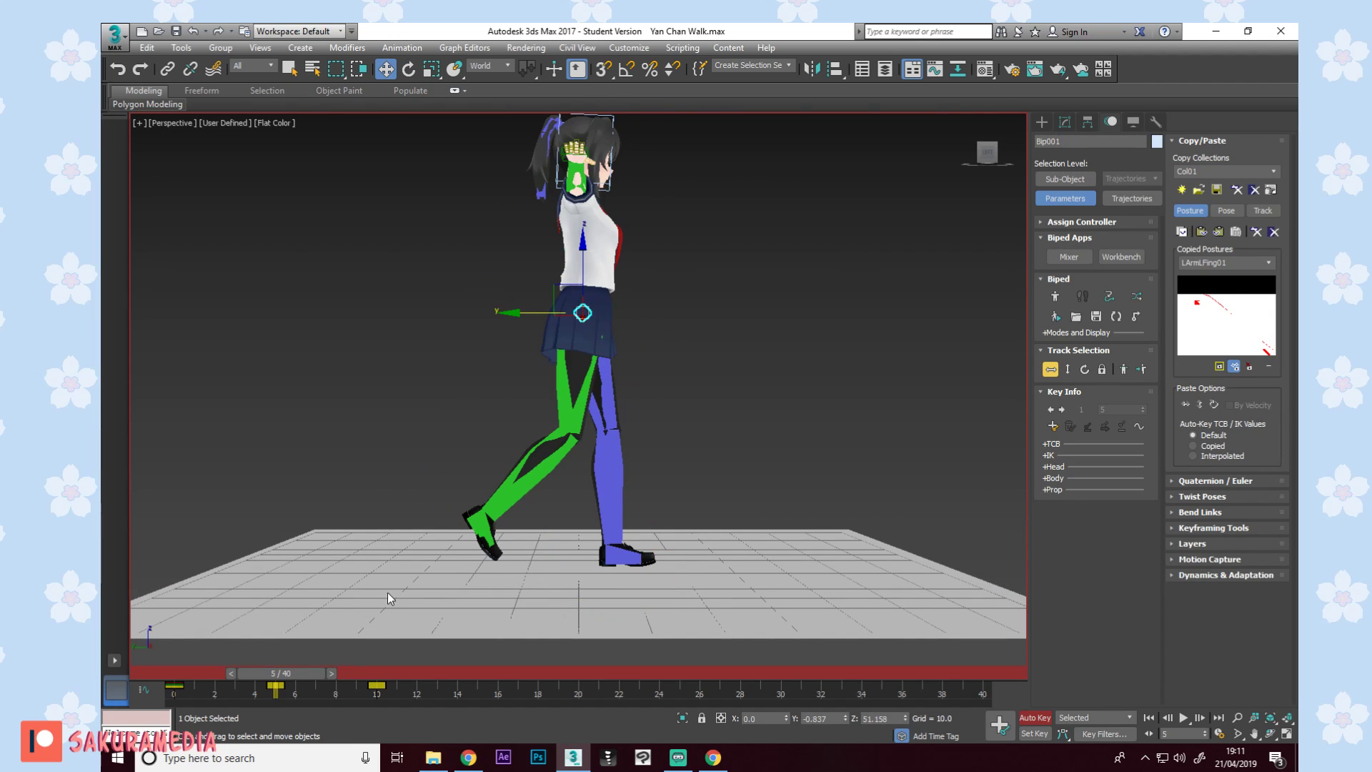
{"action": "left_click_drag", "start_coordinate": [583, 275], "coordinate": [583, 286]}
Try to move the left foot backward at frame 5 to its frame 10 placement.
{"action": "left_click", "coordinate": [621, 554]}
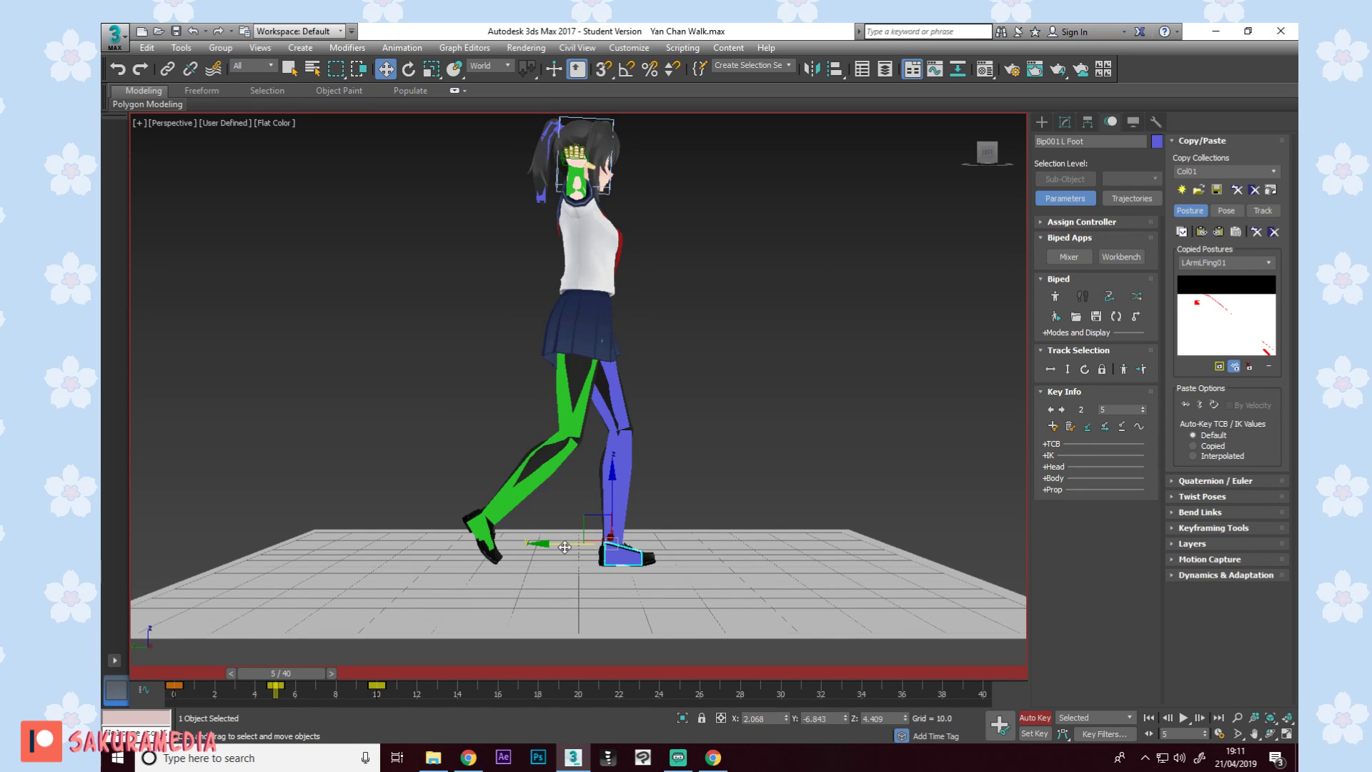
{"action": "left_click_drag", "start_coordinate": [565, 549], "coordinate": [549, 549]}
{"action": "mouse_move", "coordinate": [306, 669]}
{"action": "left_mouse_down"}
{"action": "mouse_move", "coordinate": [200, 666]}
{"action": "mouse_move", "coordinate": [401, 669]}
{"action": "mouse_move", "coordinate": [182, 667]}
{"action": "mouse_move", "coordinate": [284, 670]}
{"action": "left_mouse_up"}
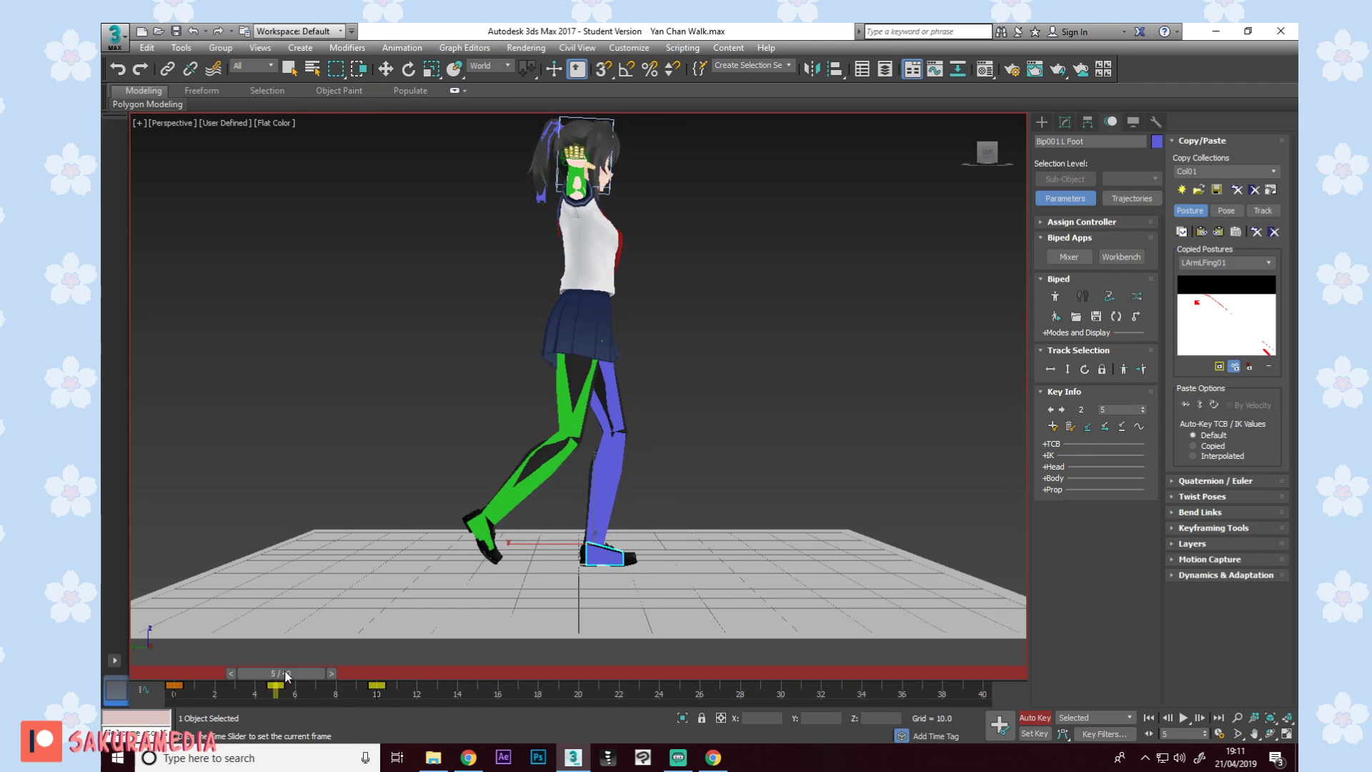
{"action": "key", "text": "w"}
{"action": "left_click_drag", "start_coordinate": [547, 542], "coordinate": [628, 558]}
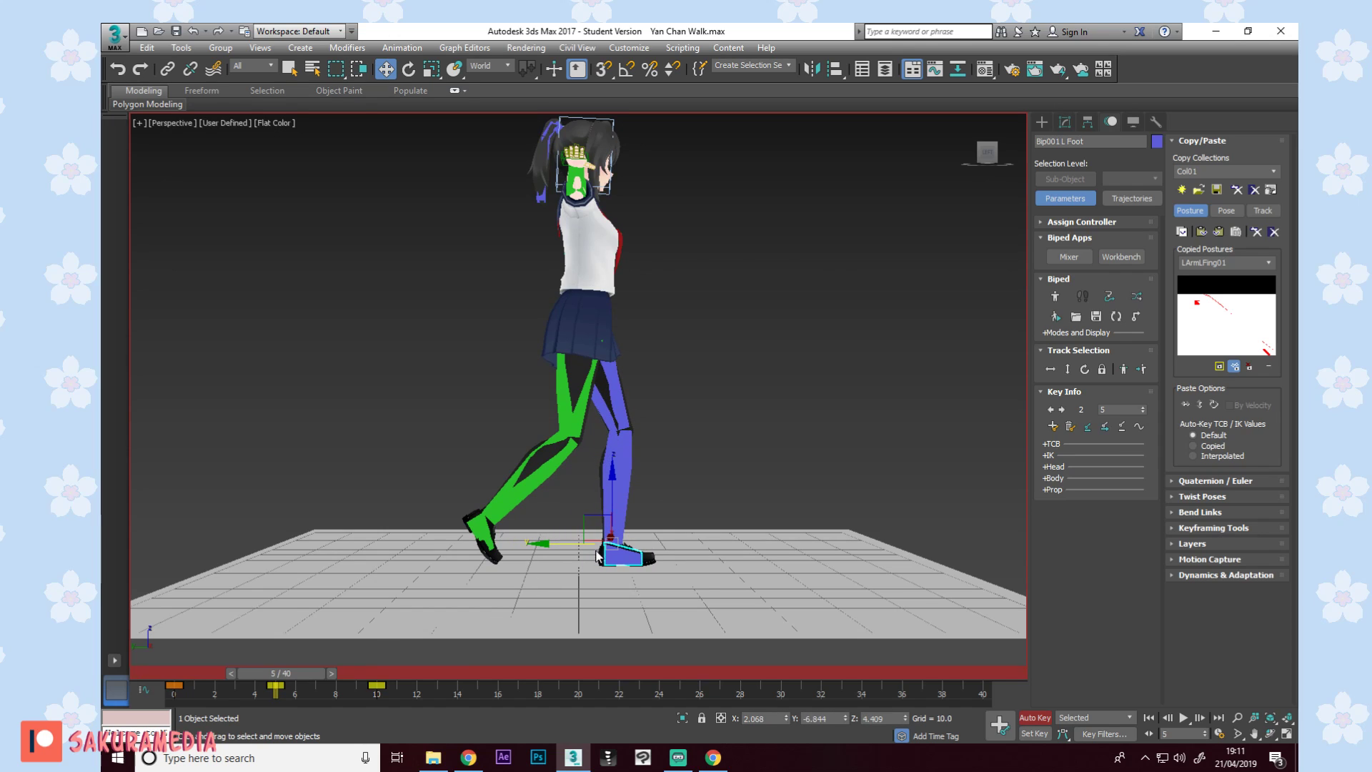
Lower the body further at frame 5 to a height of about 49.8.
{"action": "left_click", "coordinate": [646, 561]}
{"action": "key", "text": "e"}
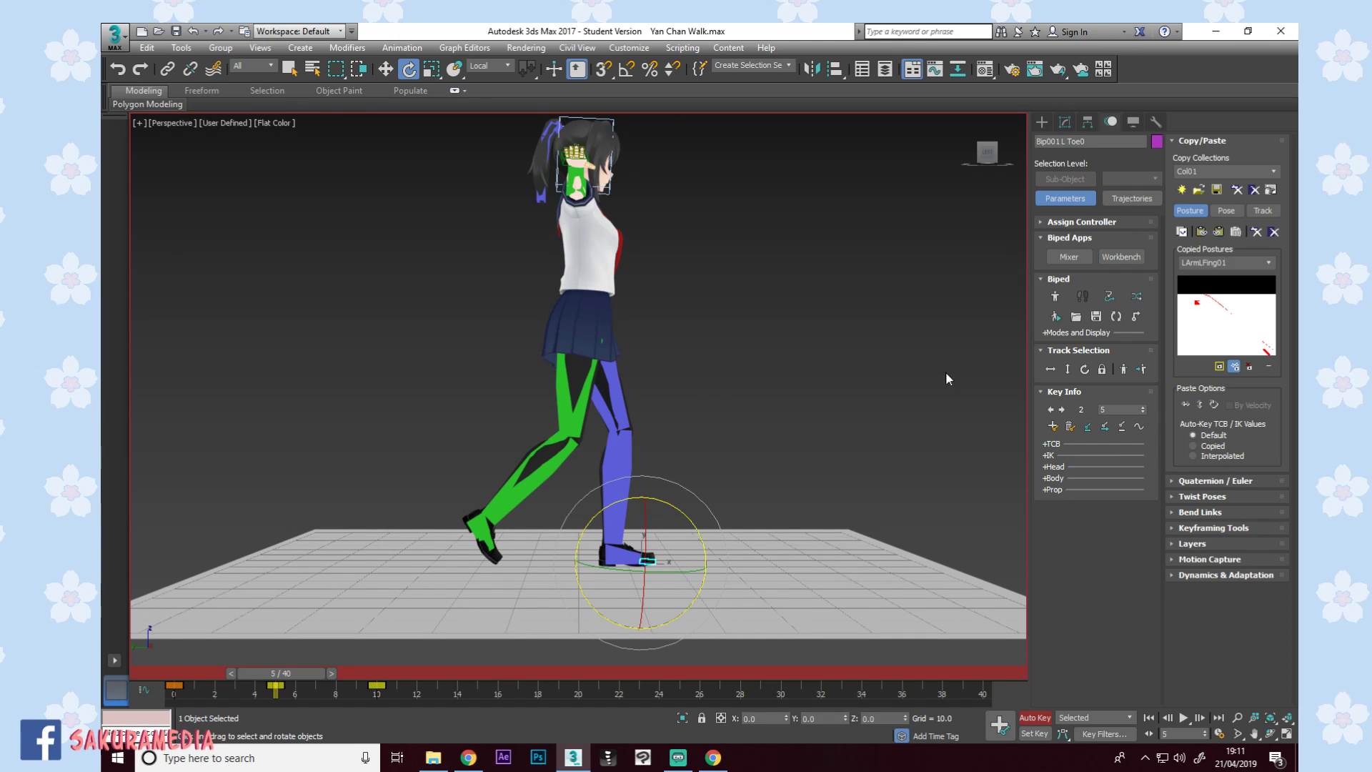
{"action": "left_click", "coordinate": [1067, 370]}
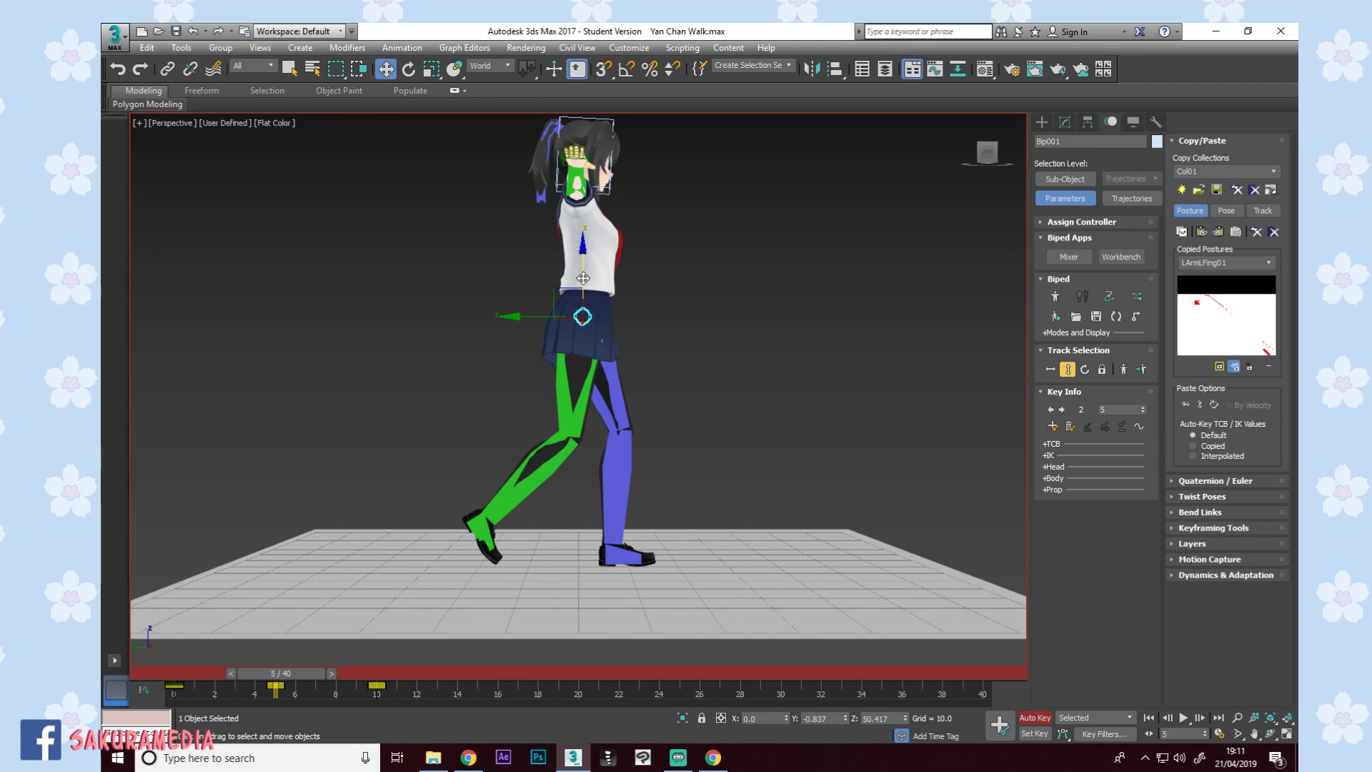
{"action": "left_click_drag", "start_coordinate": [583, 278], "coordinate": [583, 281]}
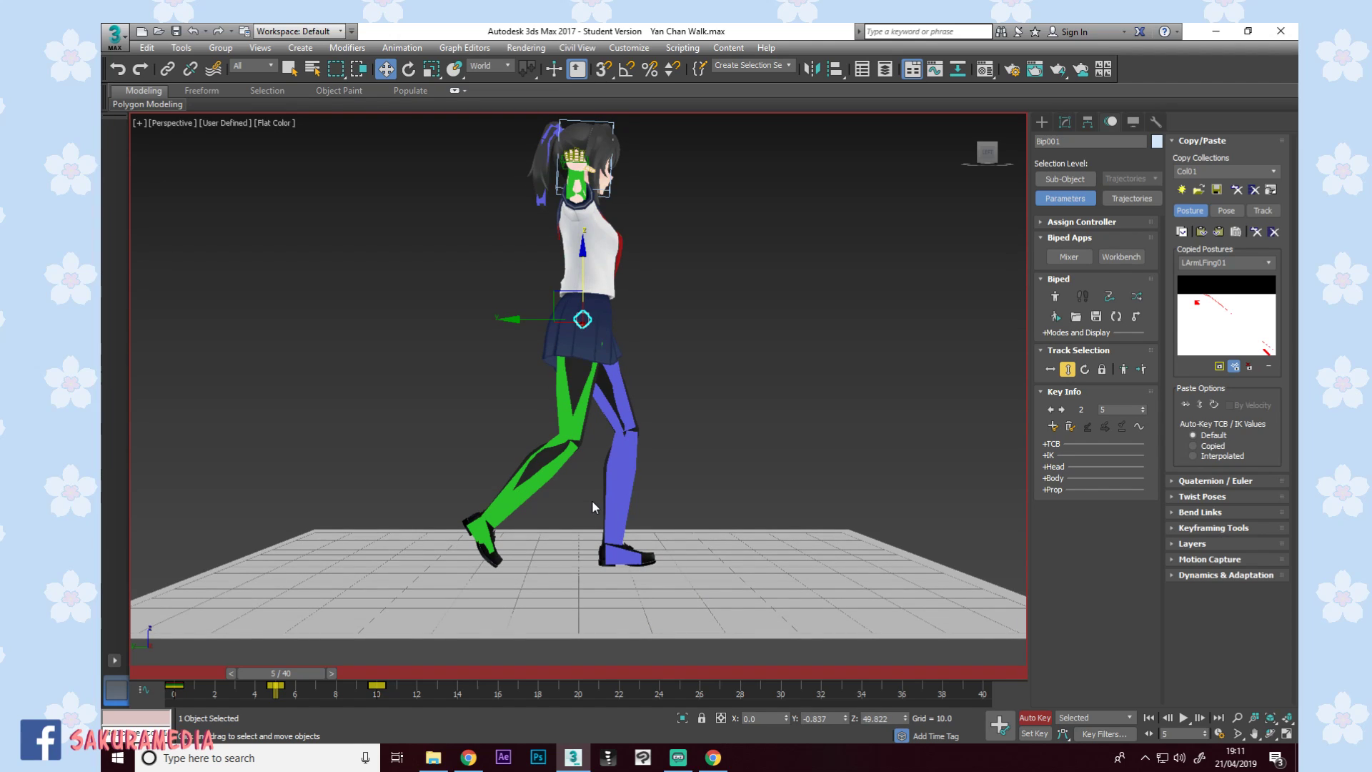
Compare the frame 10 pose with the walk cycle reference in the browser, and lower the body at frame 5 by about another 1.2 units.
{"action": "left_click", "coordinate": [468, 520]}
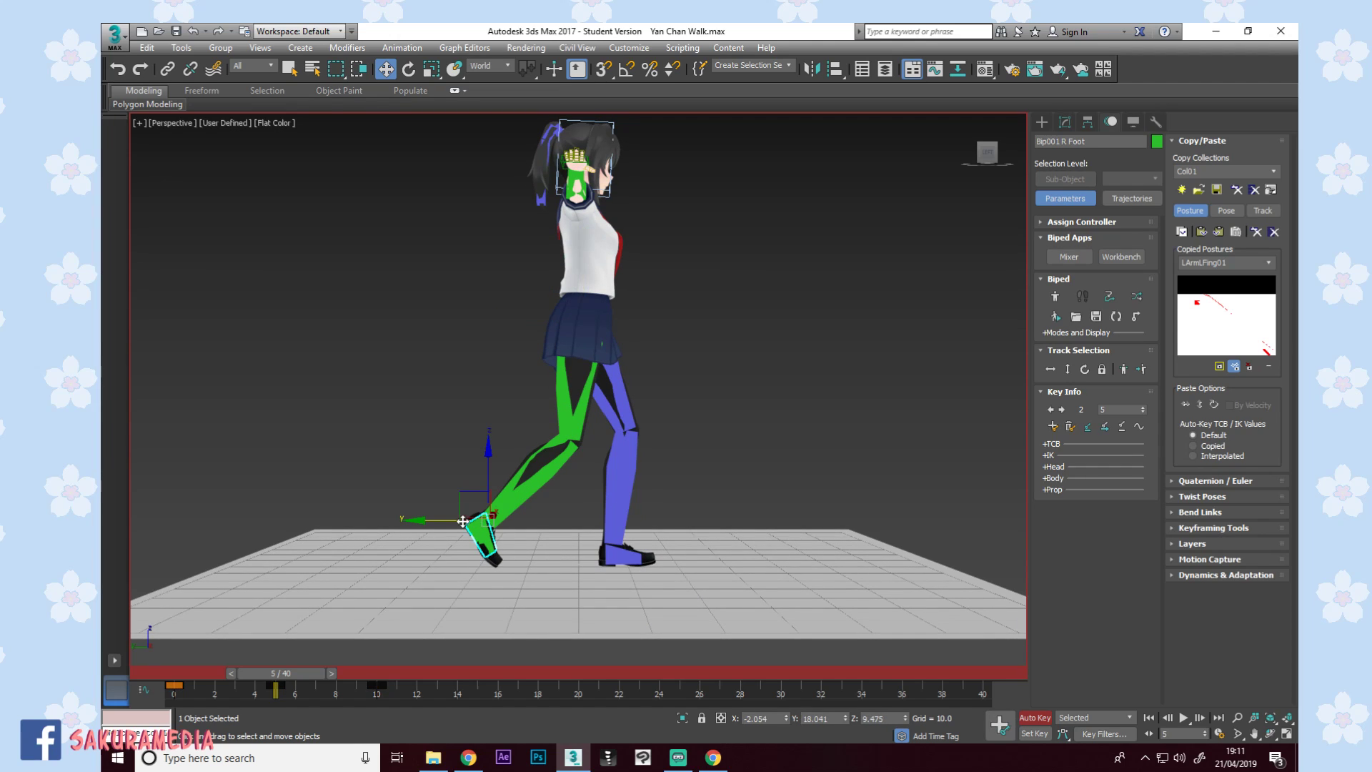
{"action": "left_click_drag", "start_coordinate": [289, 672], "coordinate": [396, 663]}
{"action": "key", "text": "w"}
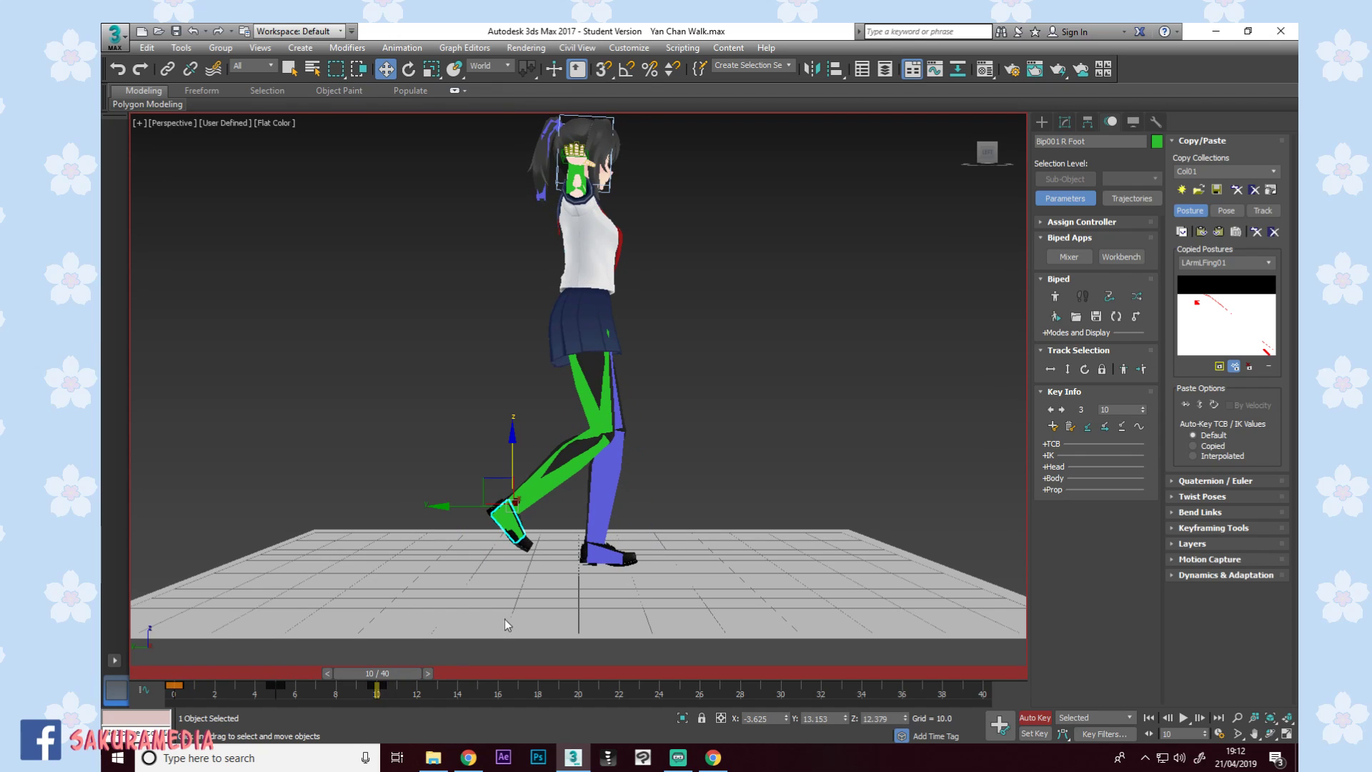
{"action": "left_click", "coordinate": [463, 759]}
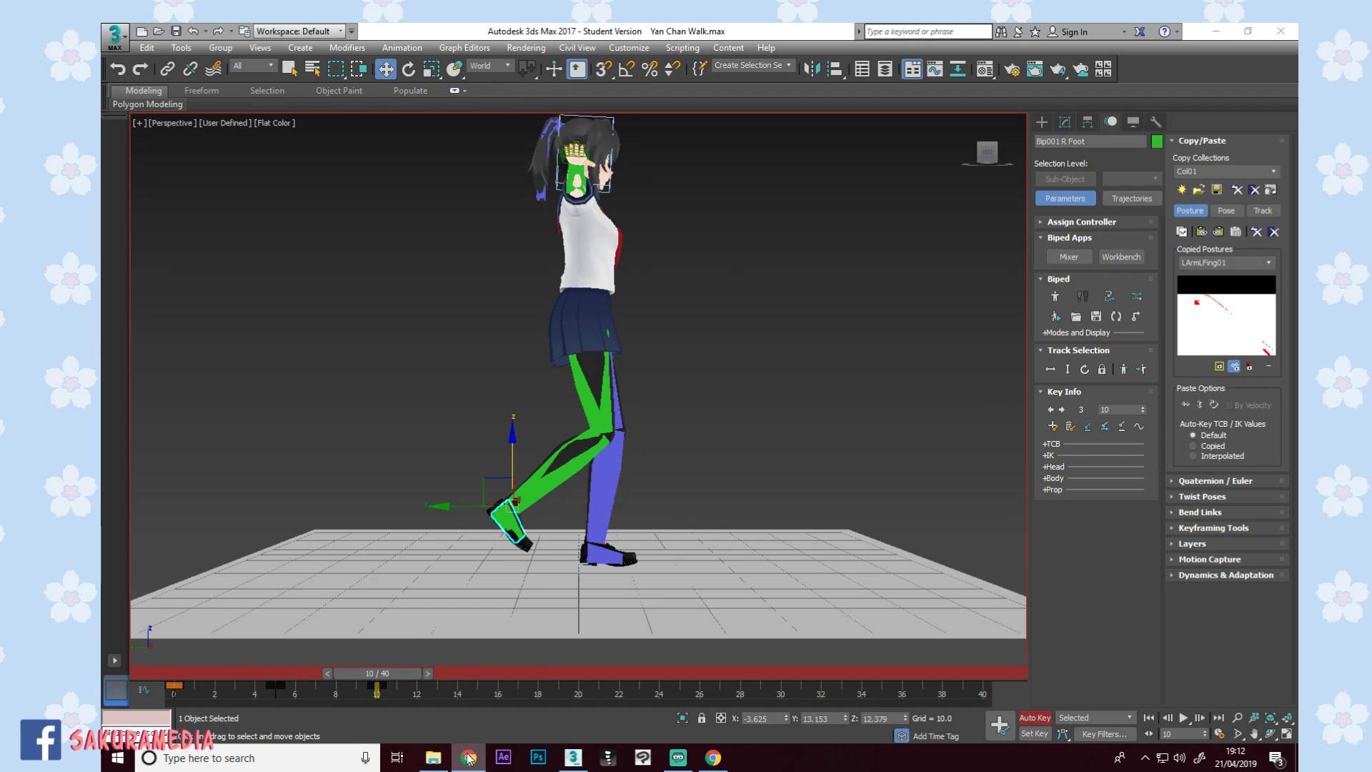
{"action": "left_click", "coordinate": [714, 758]}
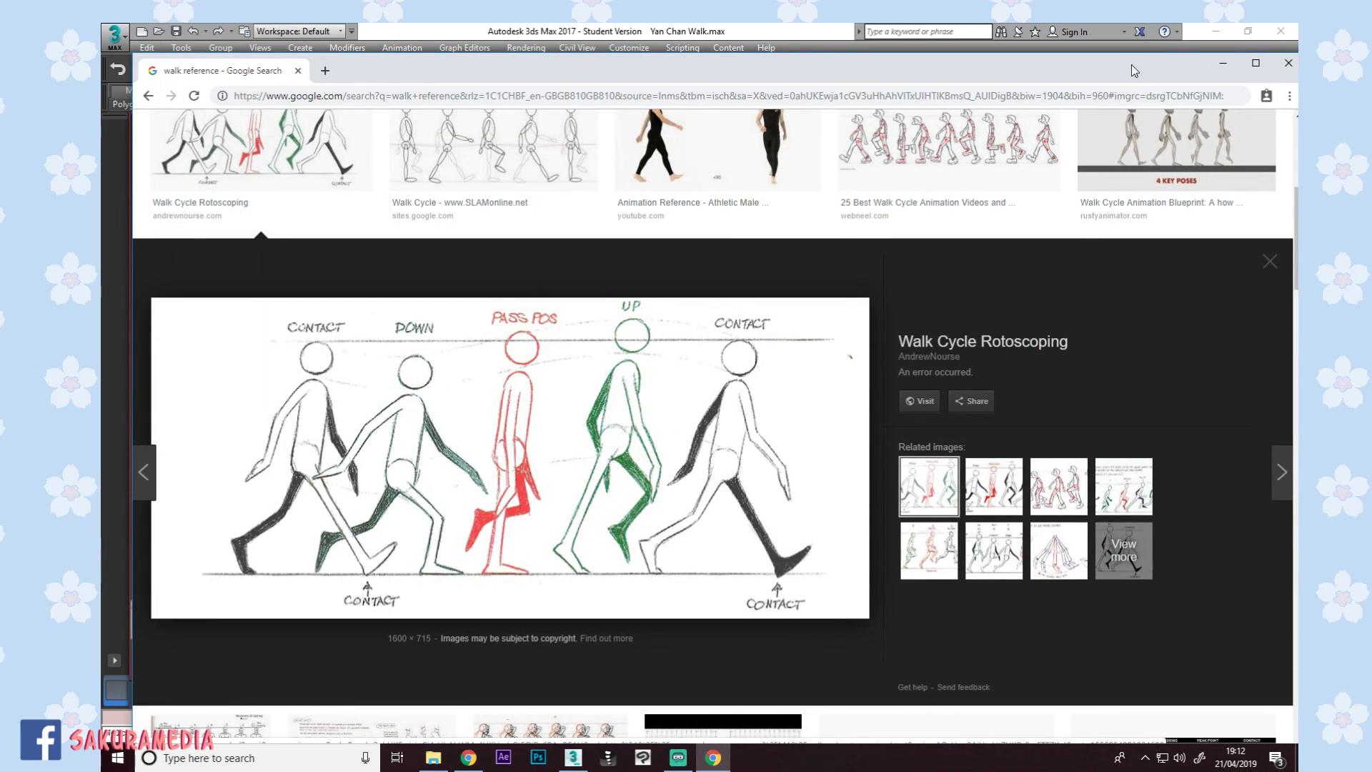
{"action": "left_click", "coordinate": [1229, 67]}
{"action": "left_click_drag", "start_coordinate": [366, 673], "coordinate": [289, 671]}
{"action": "left_click", "coordinate": [1050, 369]}
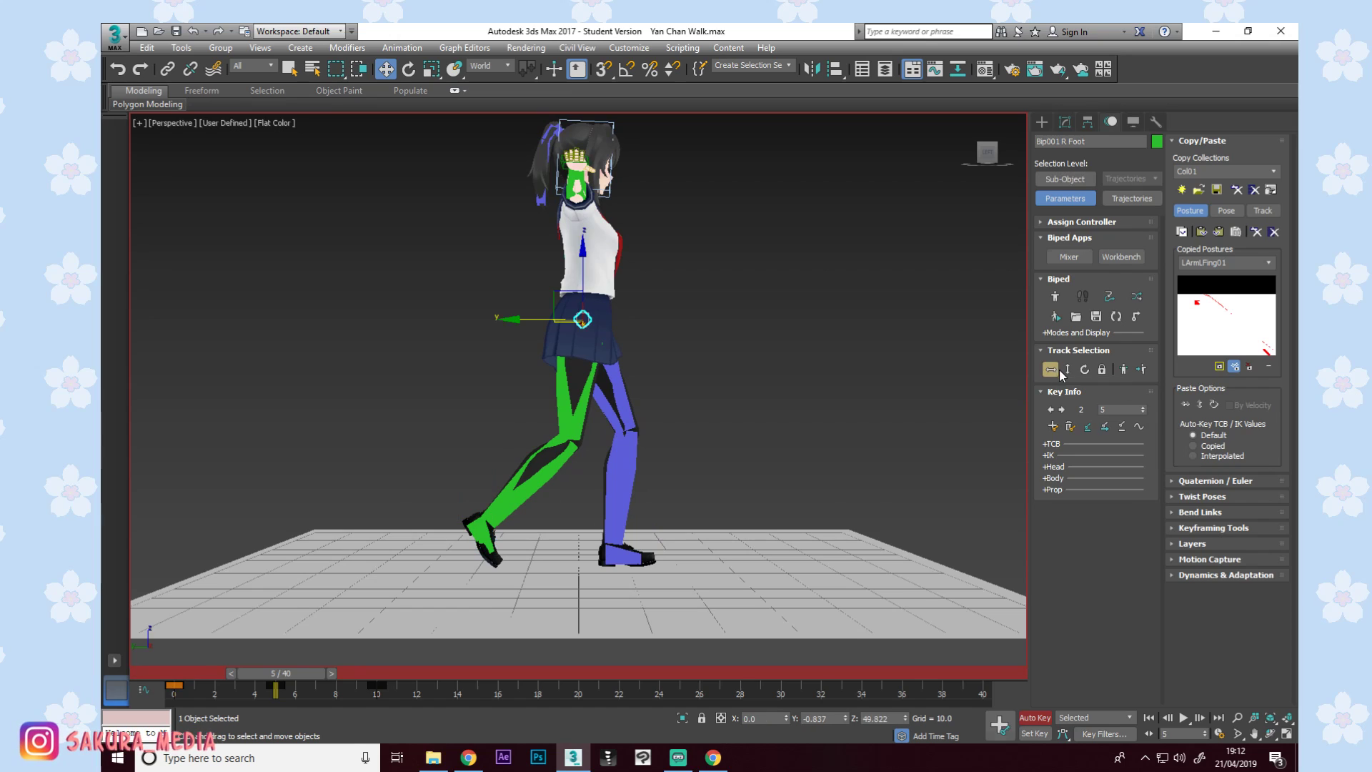
{"action": "left_click_drag", "start_coordinate": [582, 278], "coordinate": [582, 284]}
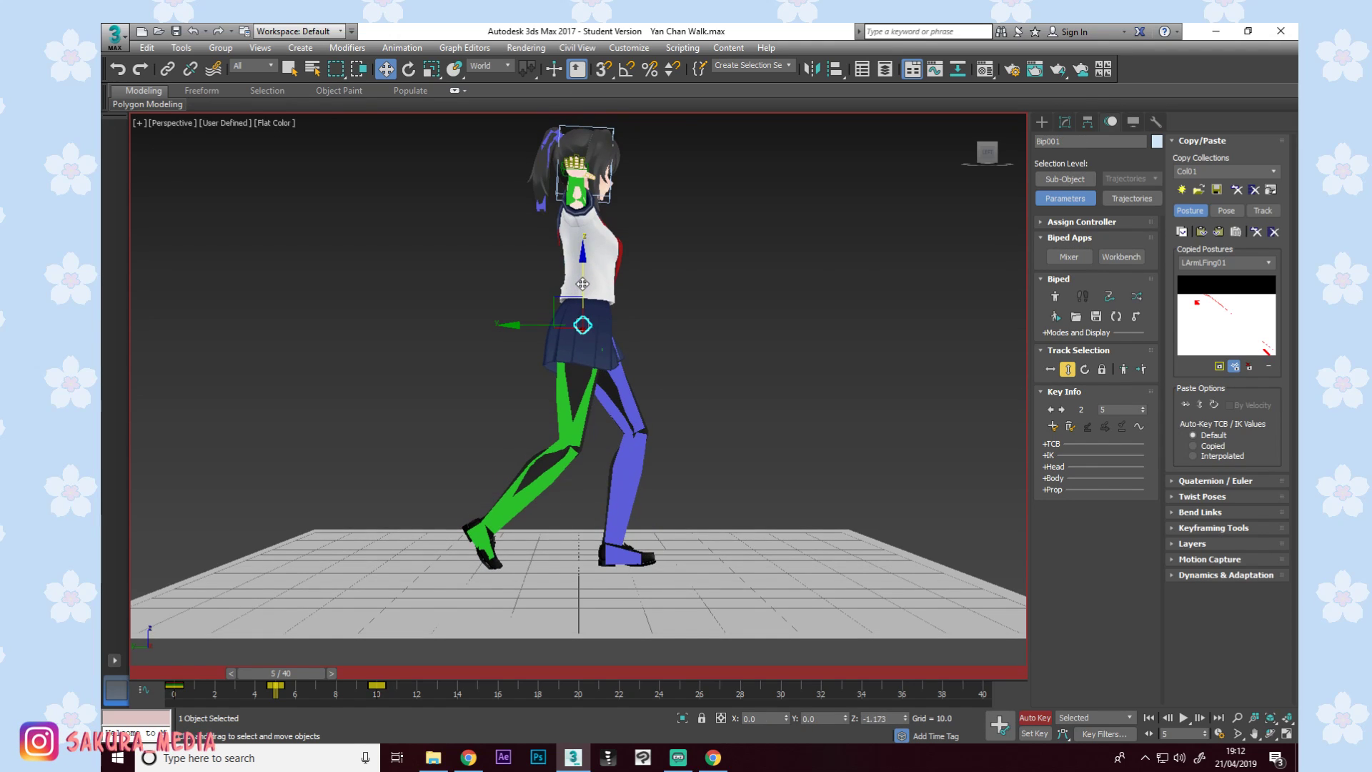
Check the reference's down pose and raise the right foot at frame 5 to about Z 11.
{"action": "left_click", "coordinate": [480, 545]}
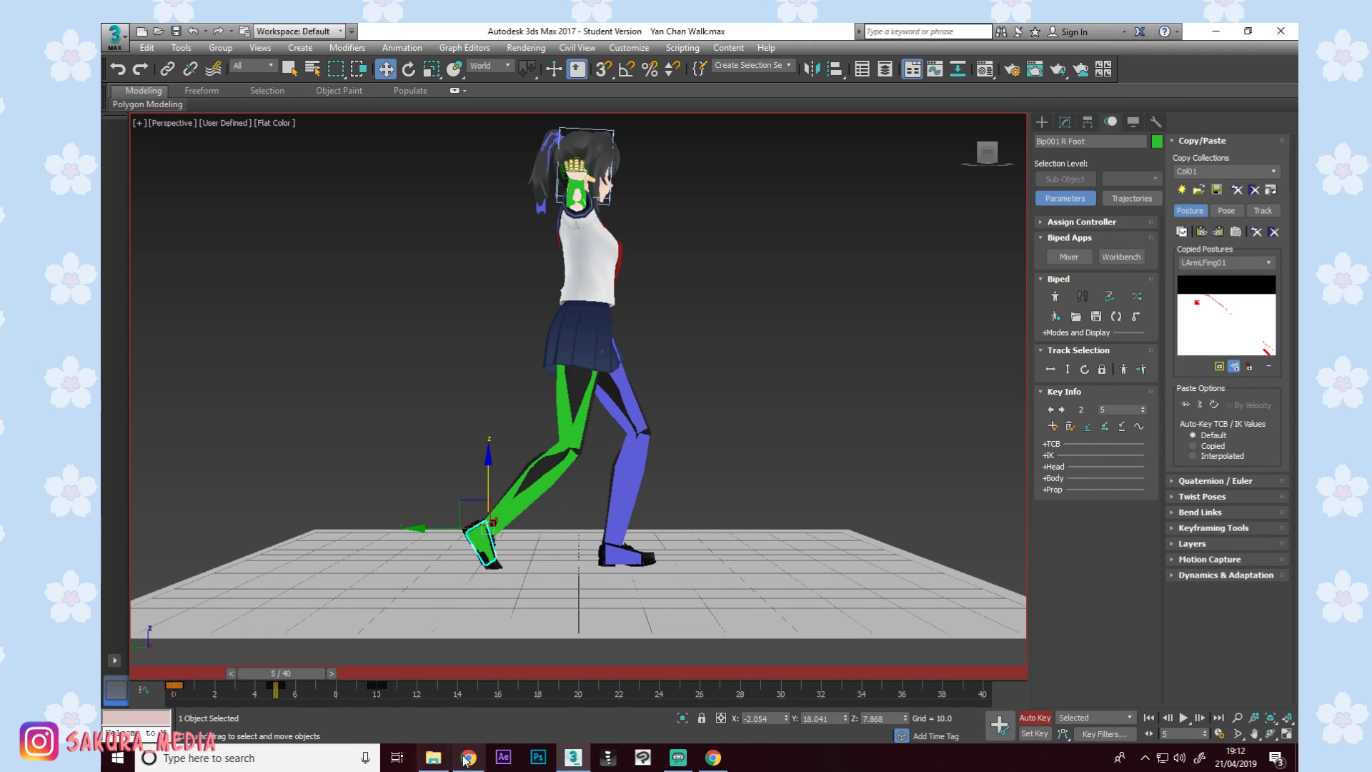
{"action": "left_click", "coordinate": [719, 760]}
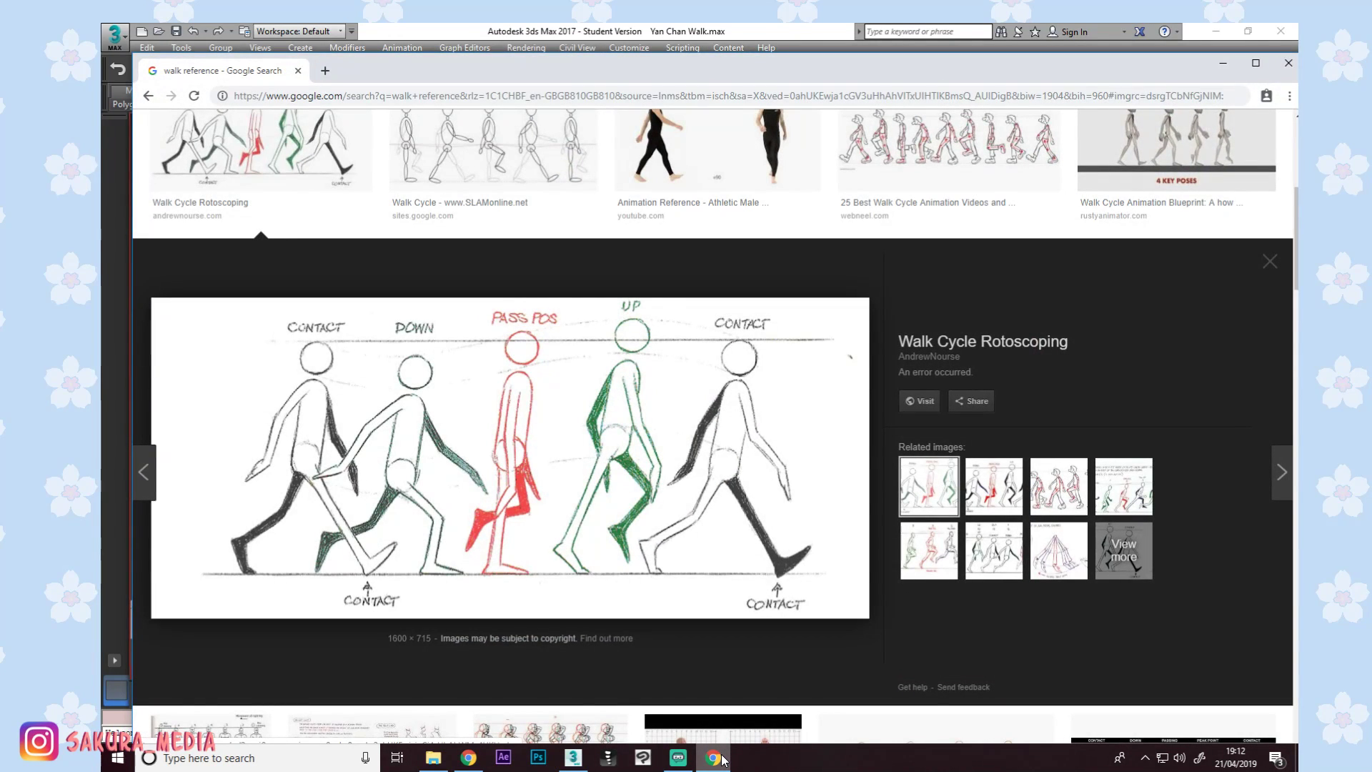
{"action": "left_click", "coordinate": [573, 758]}
{"action": "left_click_drag", "start_coordinate": [460, 500], "coordinate": [461, 484]}
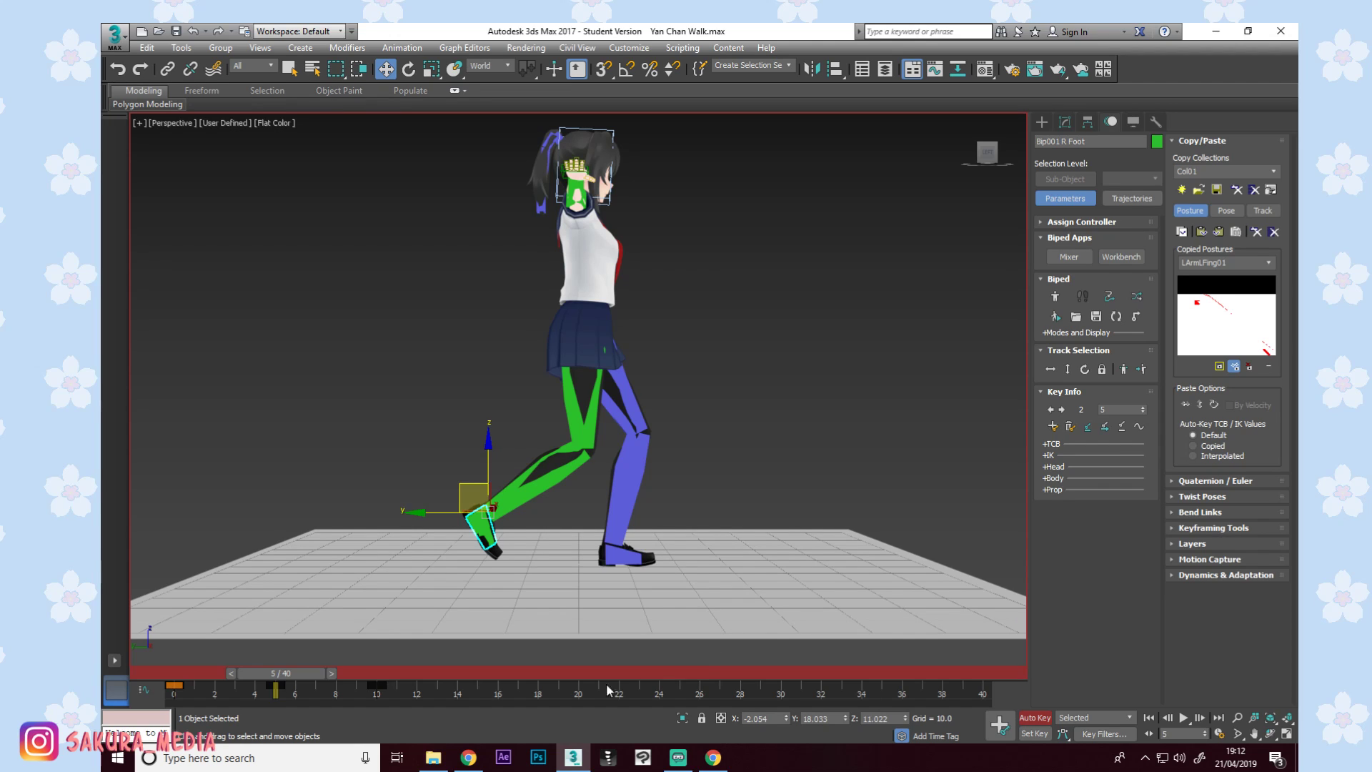
Compare frame 10 with the reference's passing pose and raise the body there to a height of about 51.7.
{"action": "left_click_drag", "start_coordinate": [298, 673], "coordinate": [391, 679]}
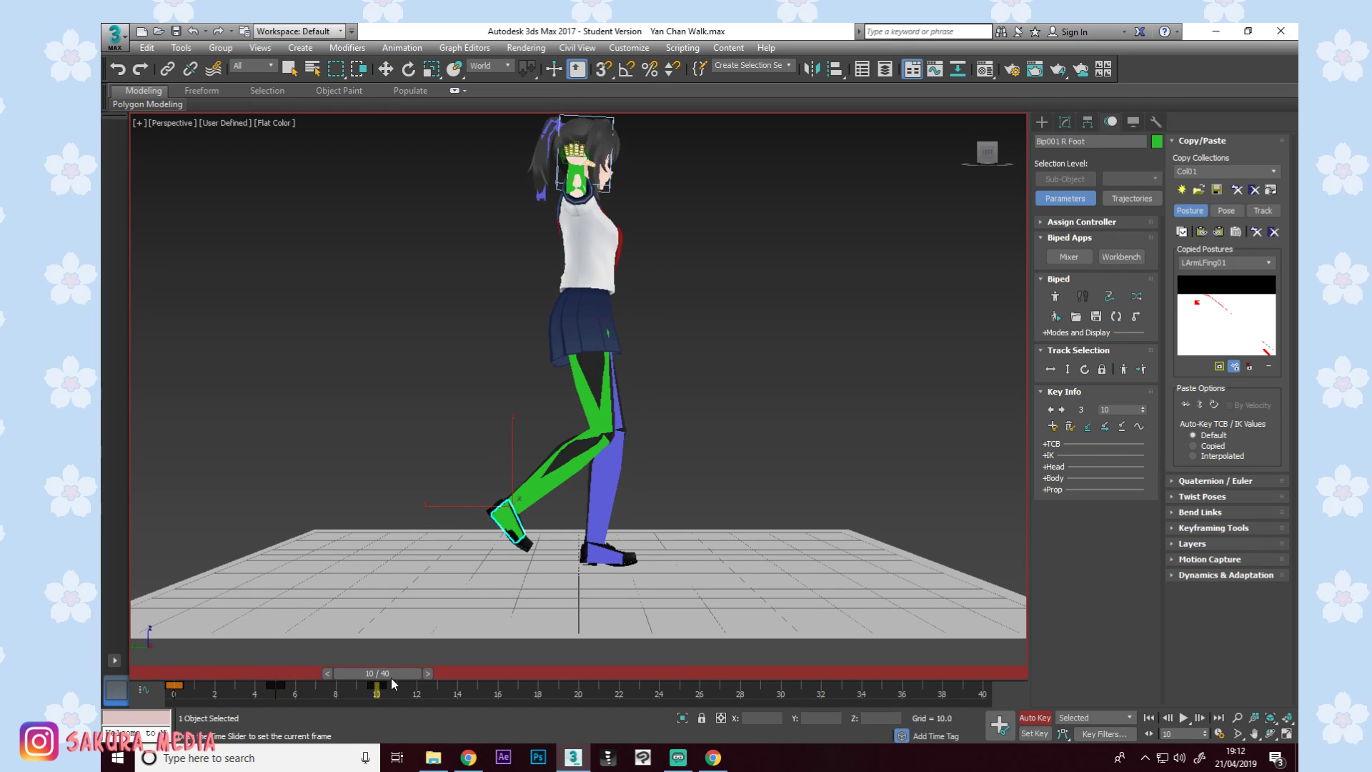
{"action": "key", "text": "w"}
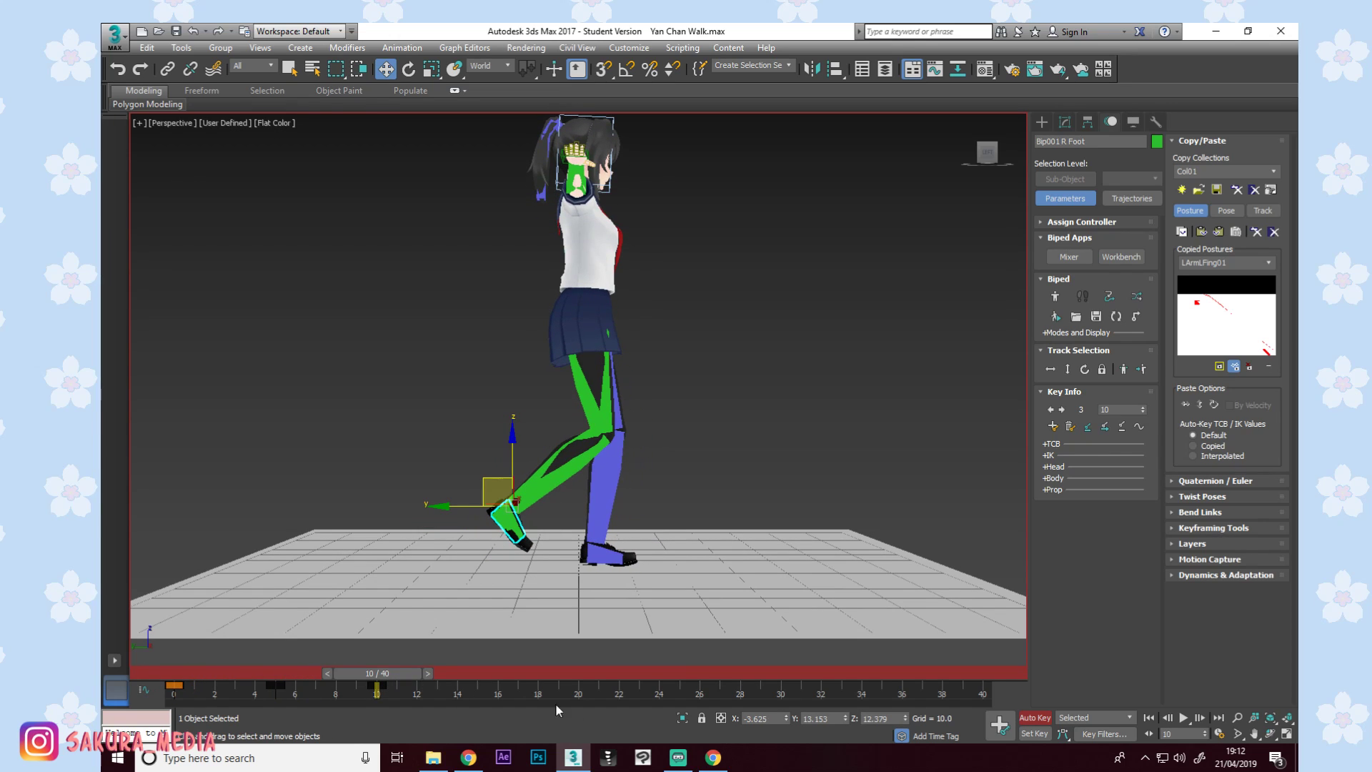
{"action": "left_click", "coordinate": [472, 759]}
{"action": "left_click", "coordinate": [721, 758]}
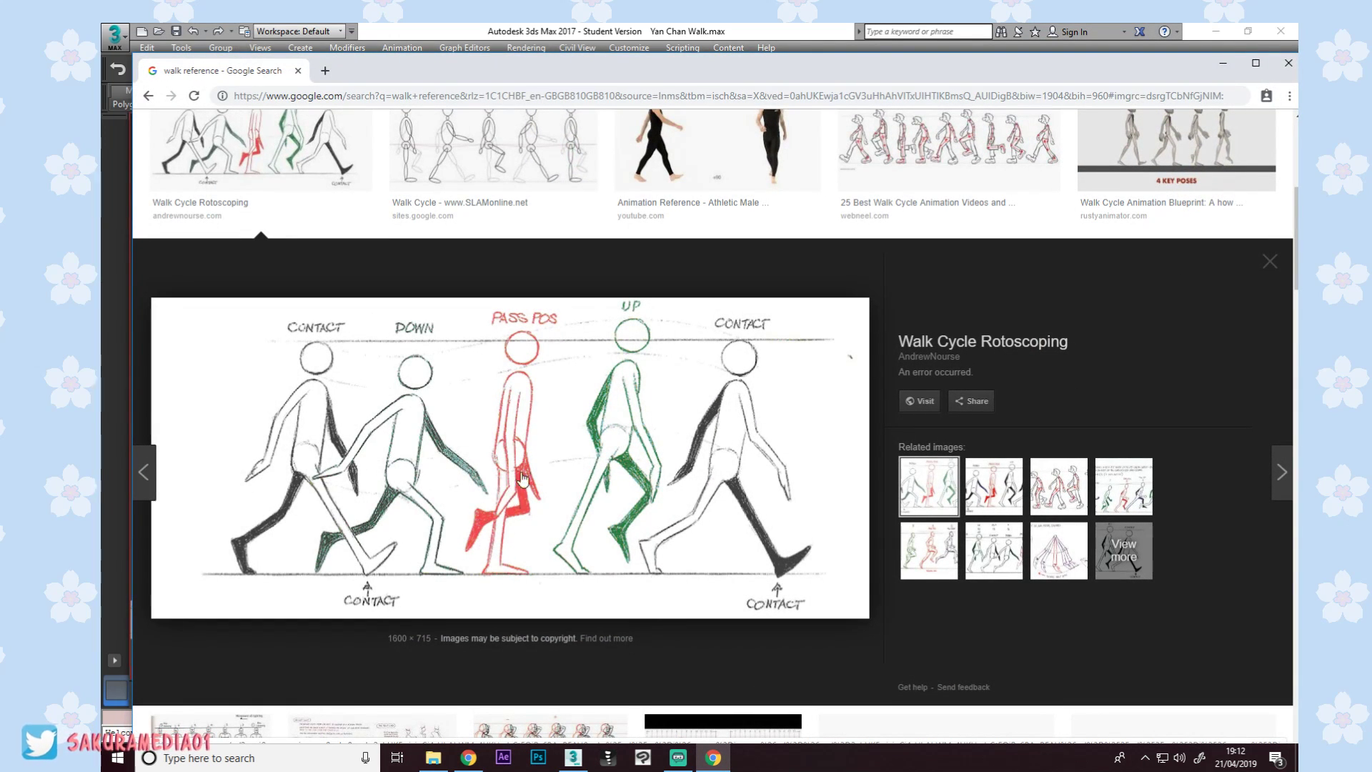
{"action": "left_click", "coordinate": [1223, 62]}
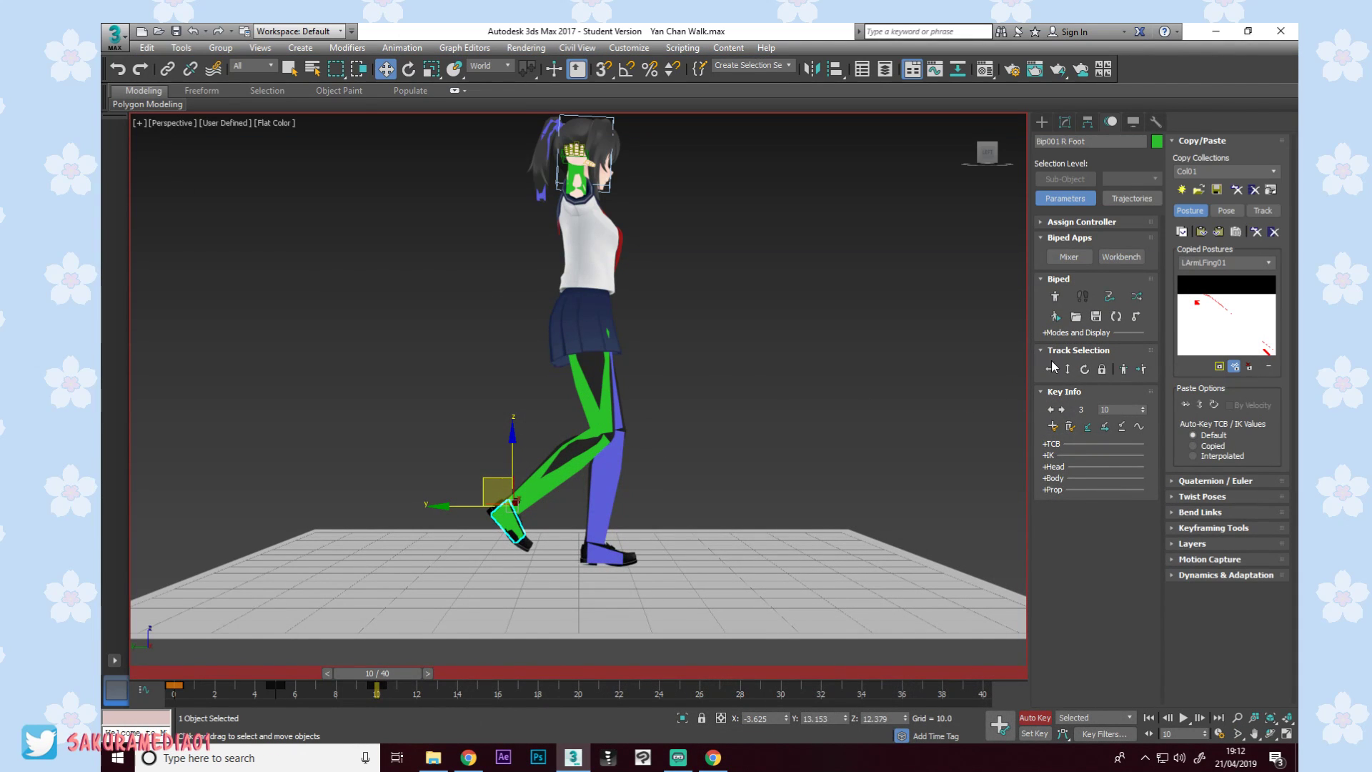
{"action": "left_click", "coordinate": [1068, 368]}
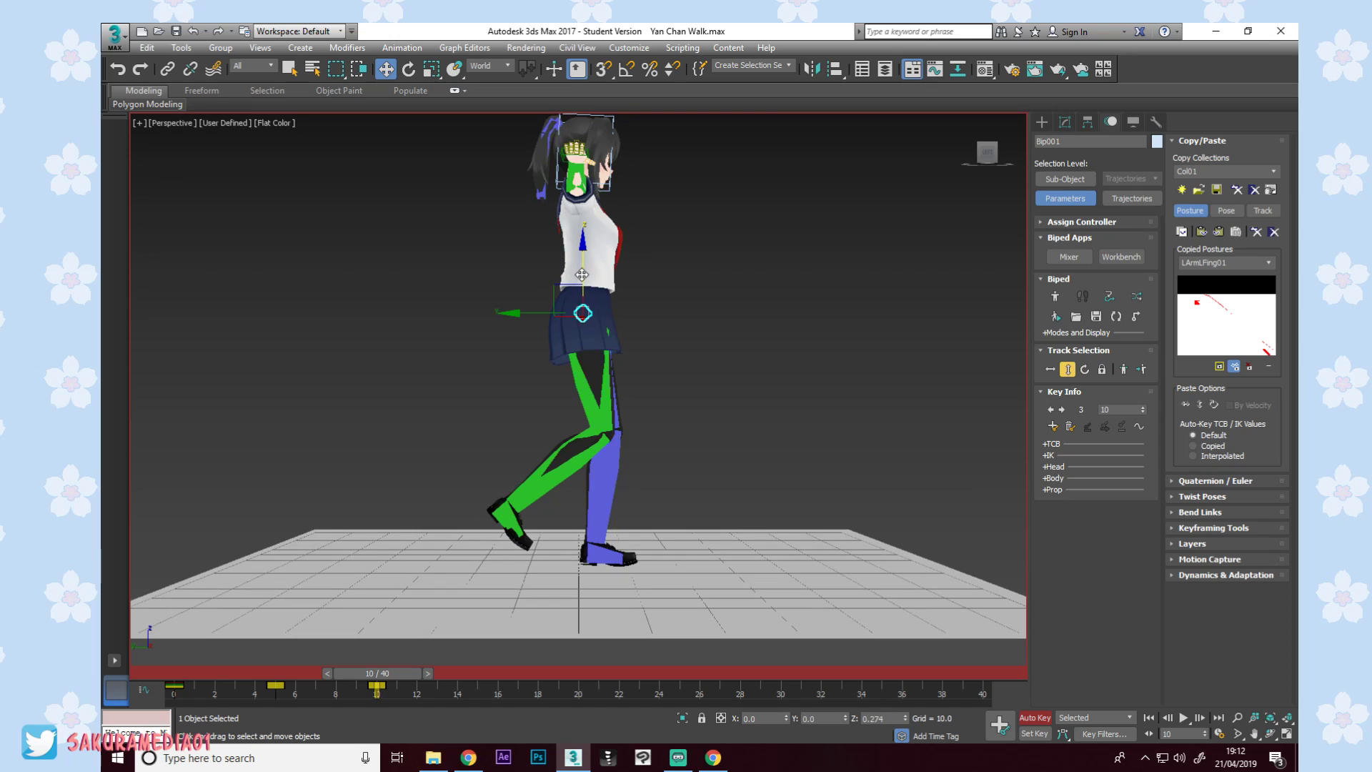
{"action": "left_click_drag", "start_coordinate": [582, 274], "coordinate": [582, 272]}
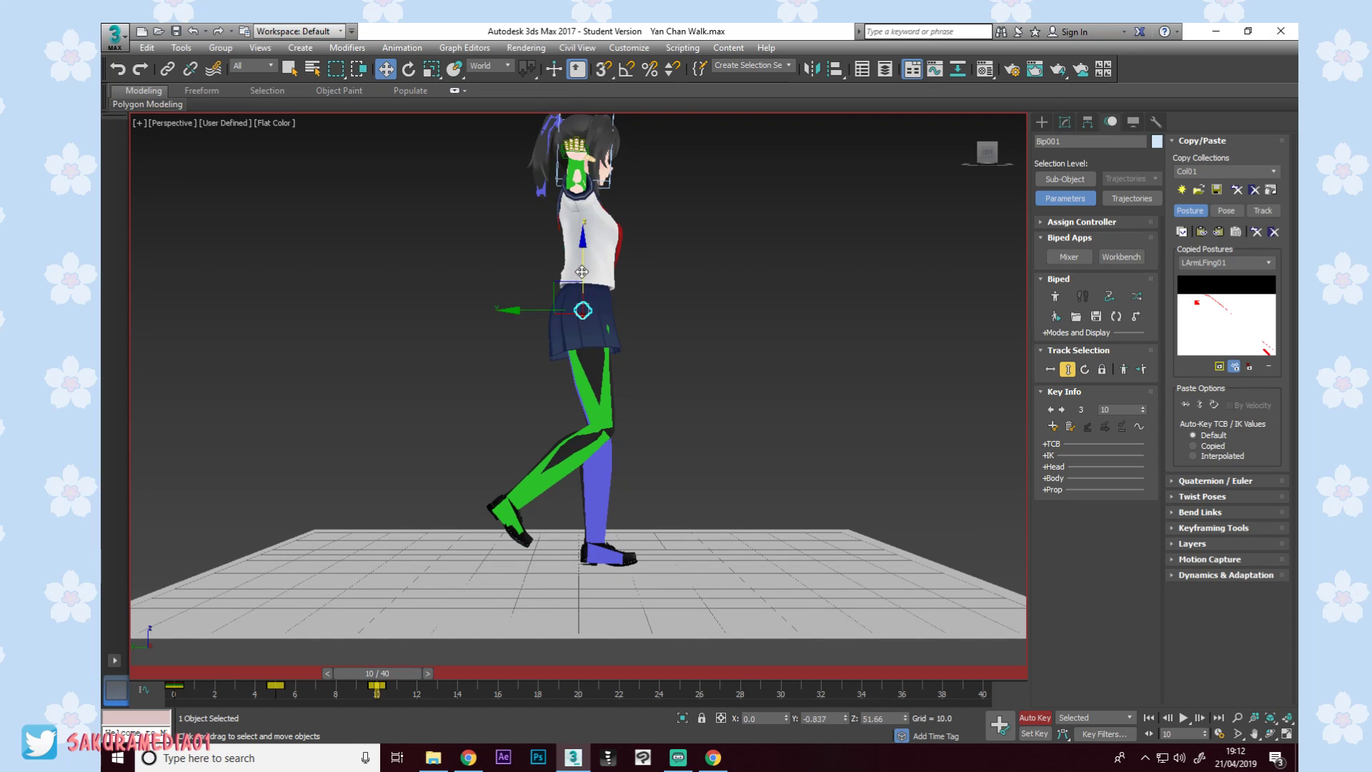
Move the left foot back to about Y 0.1 at frame 10 and raise the body to about 51.8.
{"action": "left_click", "coordinate": [599, 551]}
{"action": "left_click_drag", "start_coordinate": [550, 541], "coordinate": [539, 541]}
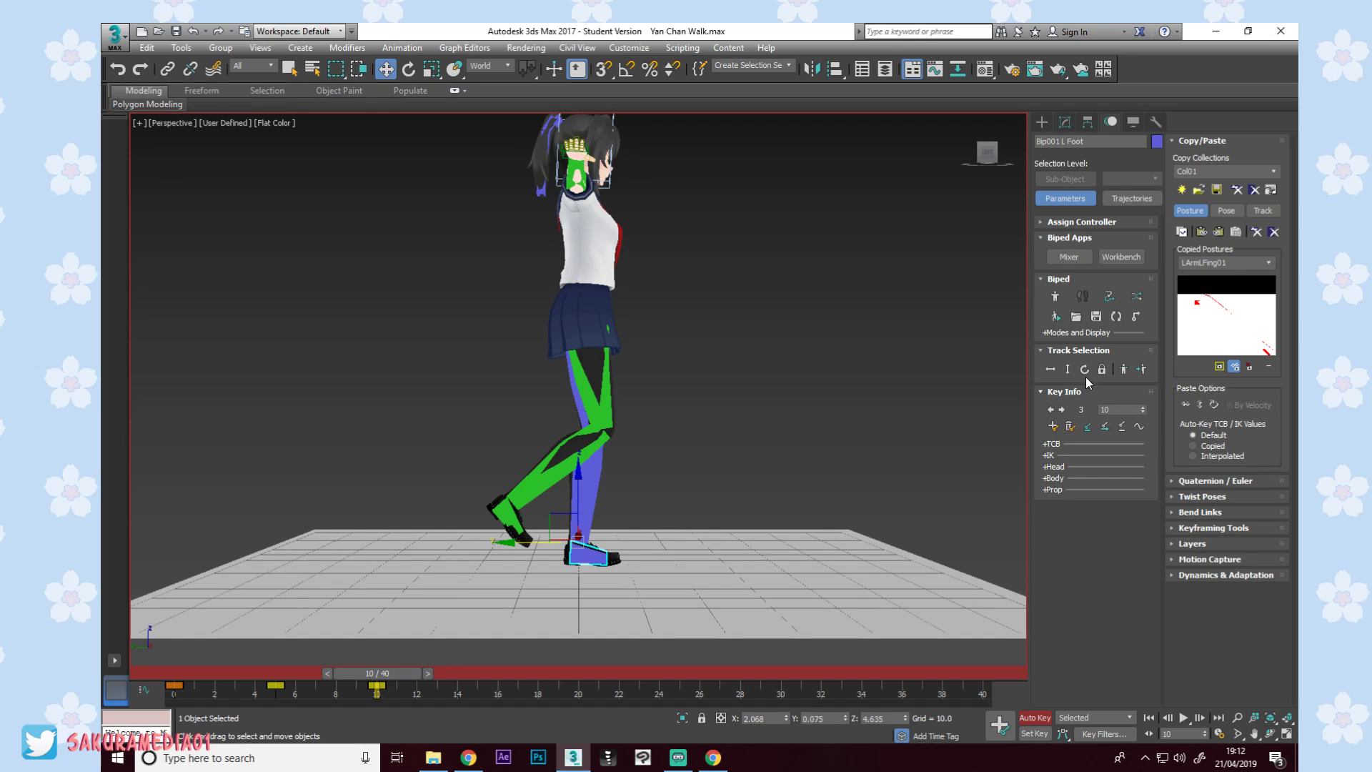
{"action": "left_click", "coordinate": [1070, 369]}
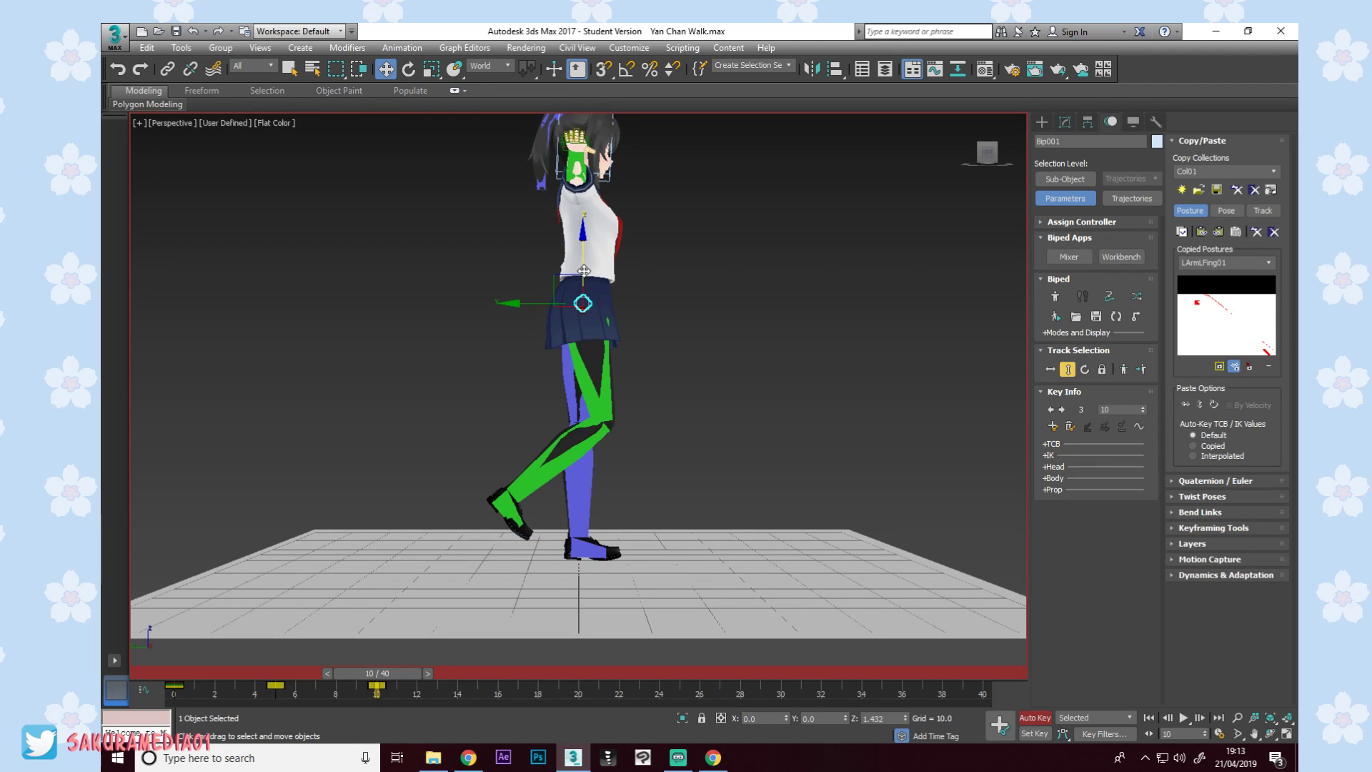
{"action": "left_click_drag", "start_coordinate": [584, 277], "coordinate": [584, 272]}
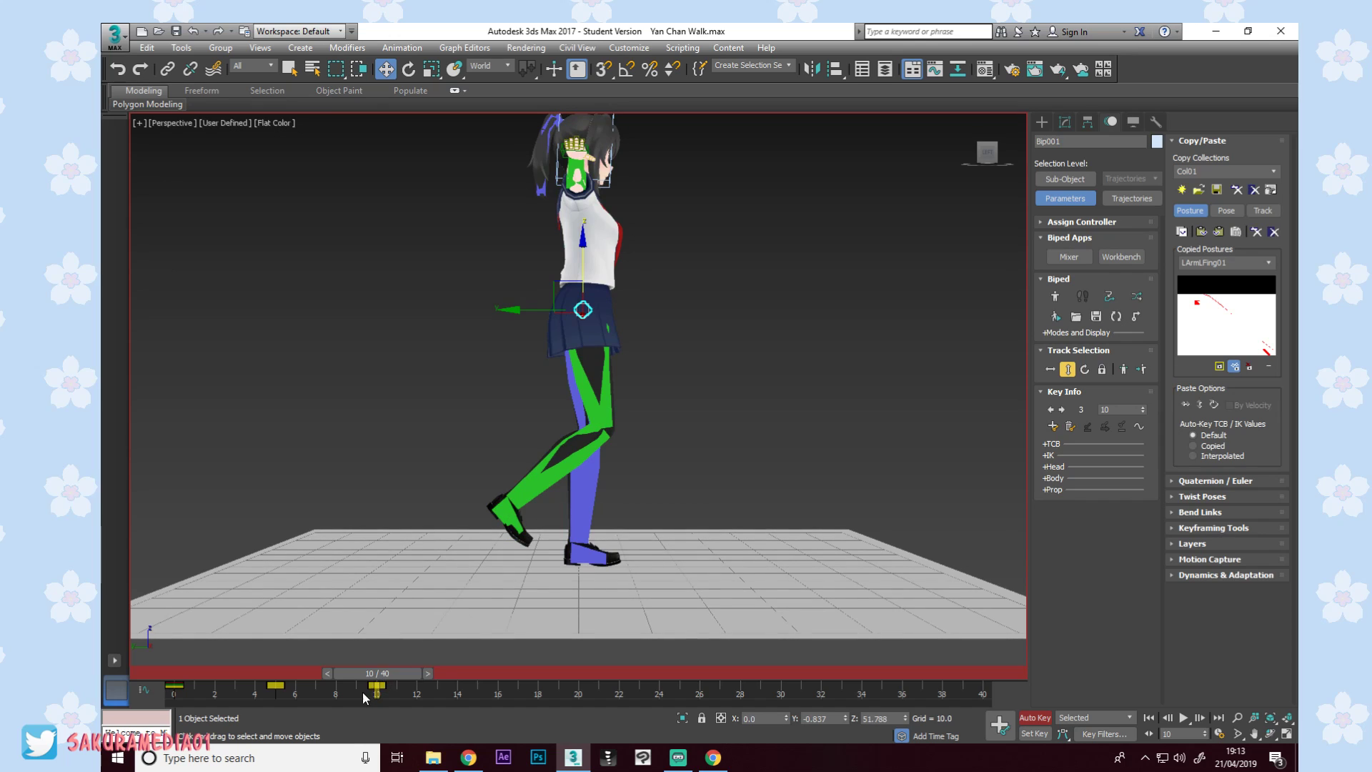
Move the raised right foot forward by about 10 units at frame 10 and lower it by about 1.1.
{"action": "mouse_move", "coordinate": [376, 672]}
{"action": "left_mouse_down"}
{"action": "mouse_move", "coordinate": [169, 659]}
{"action": "mouse_move", "coordinate": [362, 659]}
{"action": "left_mouse_up"}
{"action": "key", "text": "w"}
{"action": "left_click", "coordinate": [493, 510]}
{"action": "left_click_drag", "start_coordinate": [476, 484], "coordinate": [535, 484]}
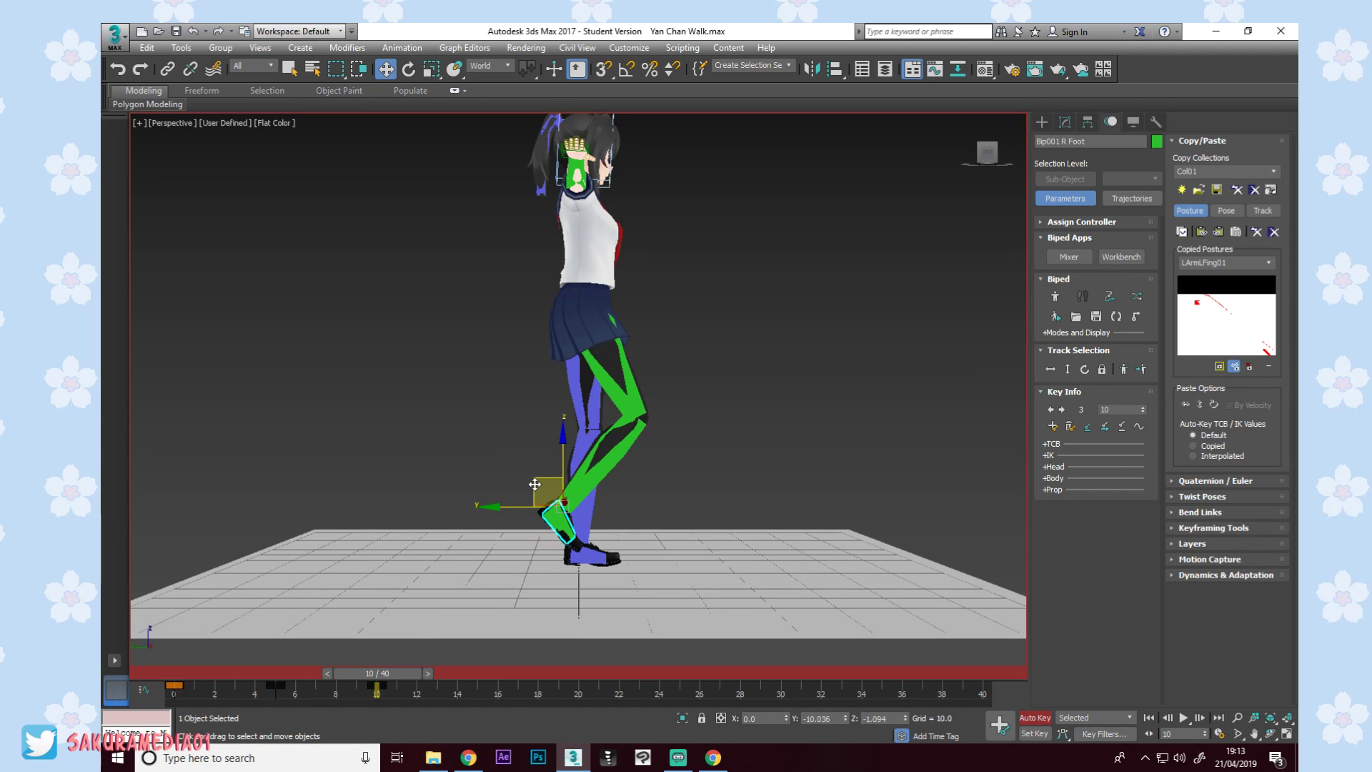
Compare frame 10 with the reference's passing pose and move the right foot to about Y 2.7, Z 13.5.
{"action": "left_click", "coordinate": [469, 760]}
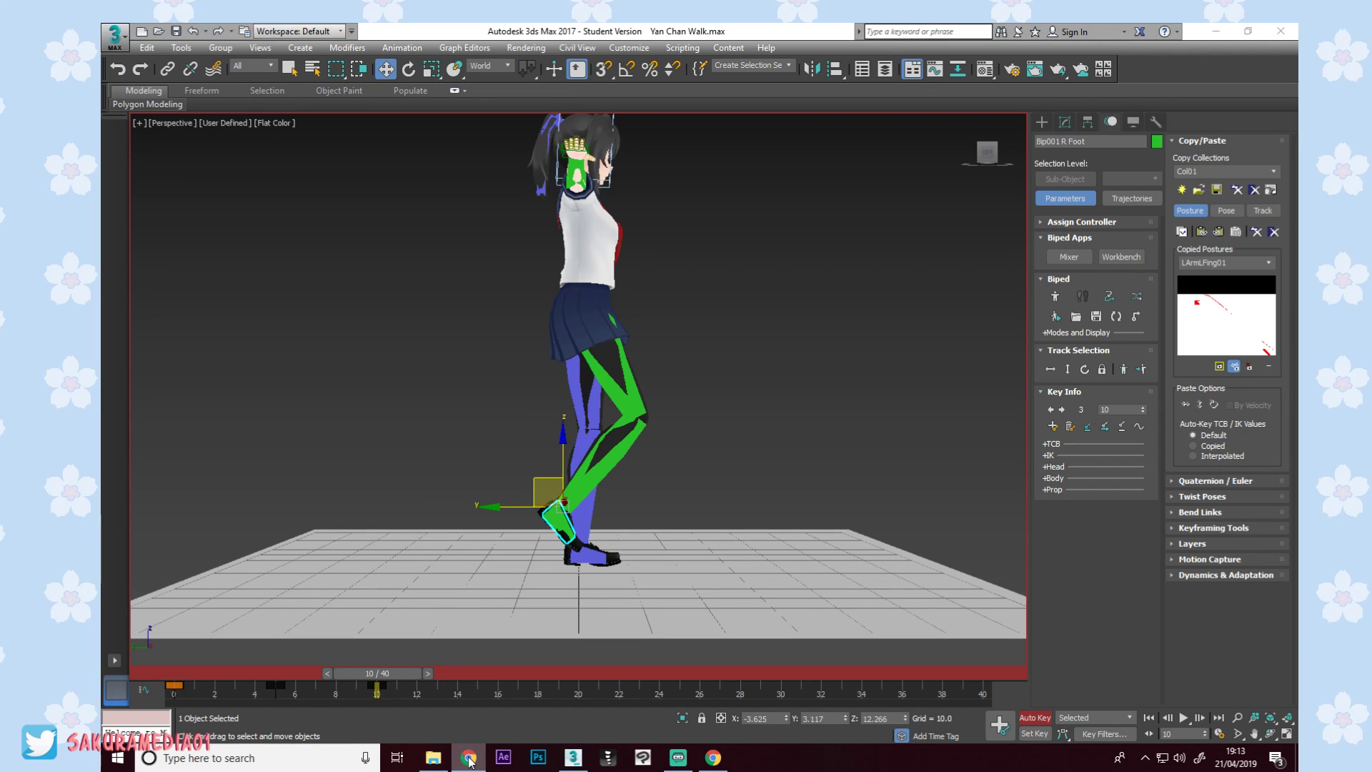
{"action": "left_click", "coordinate": [468, 762]}
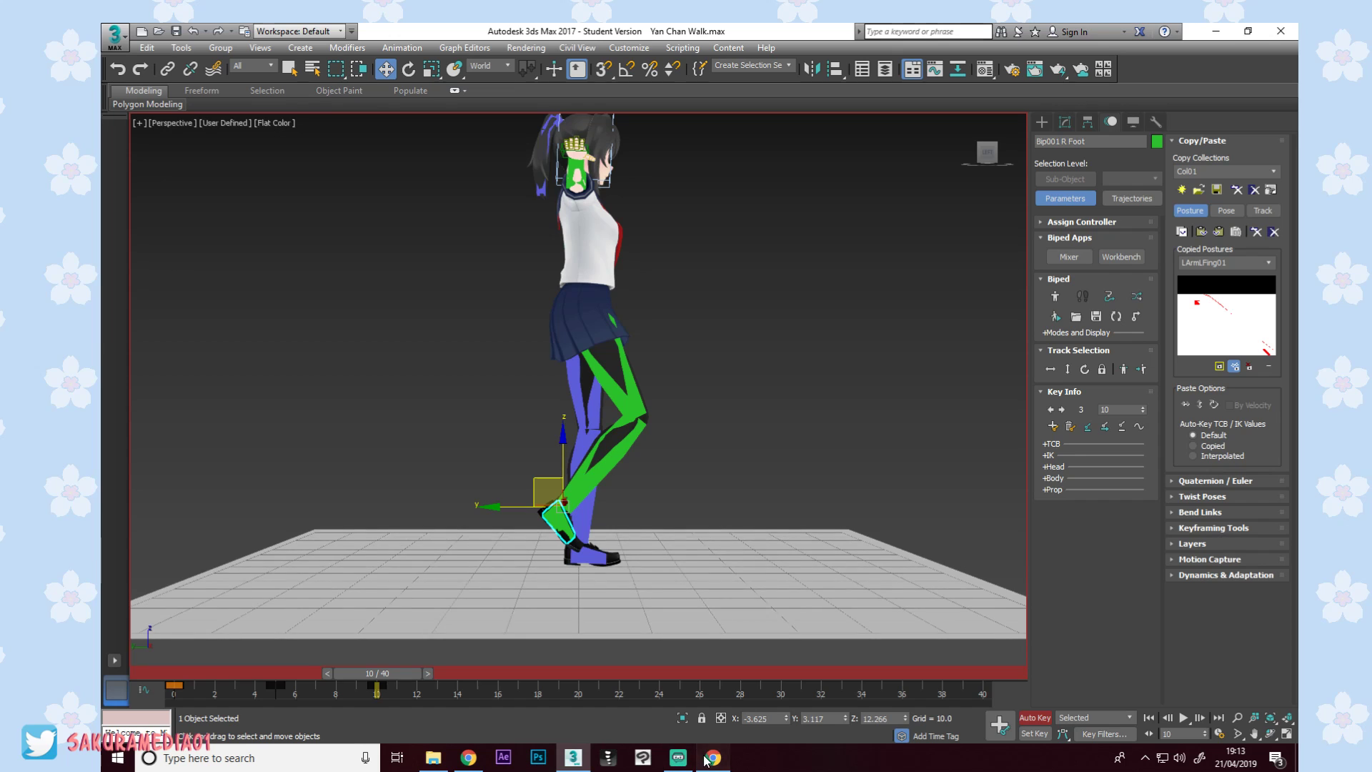
{"action": "left_click", "coordinate": [707, 759]}
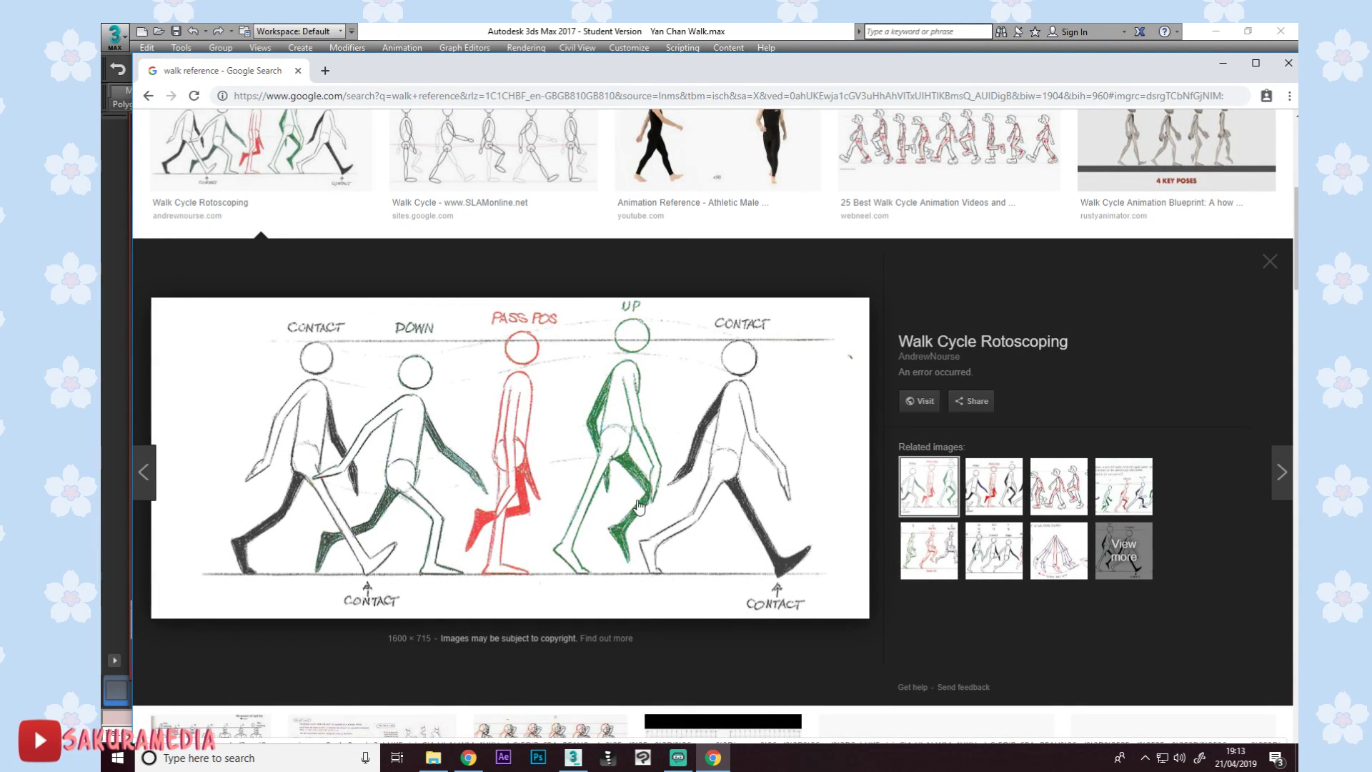
{"action": "left_click", "coordinate": [1223, 63]}
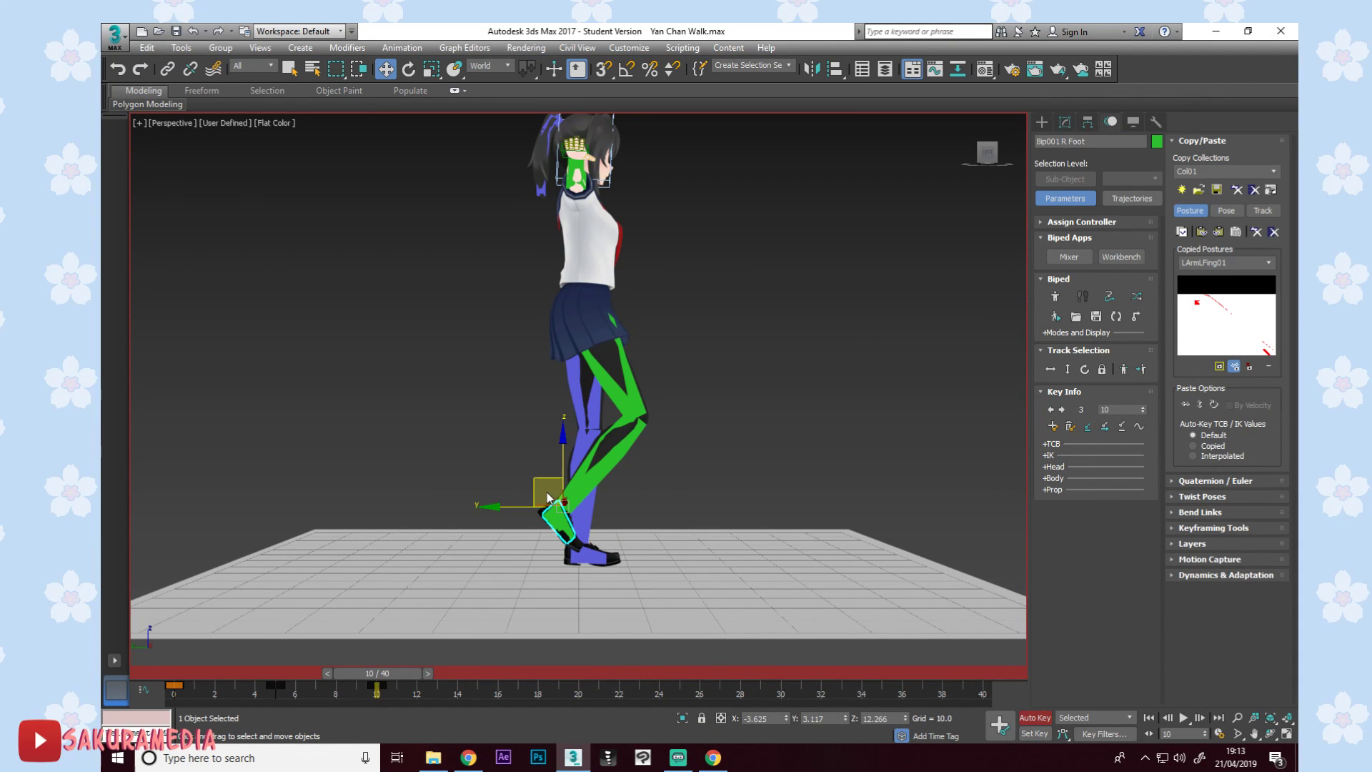
{"action": "left_click_drag", "start_coordinate": [540, 476], "coordinate": [544, 480]}
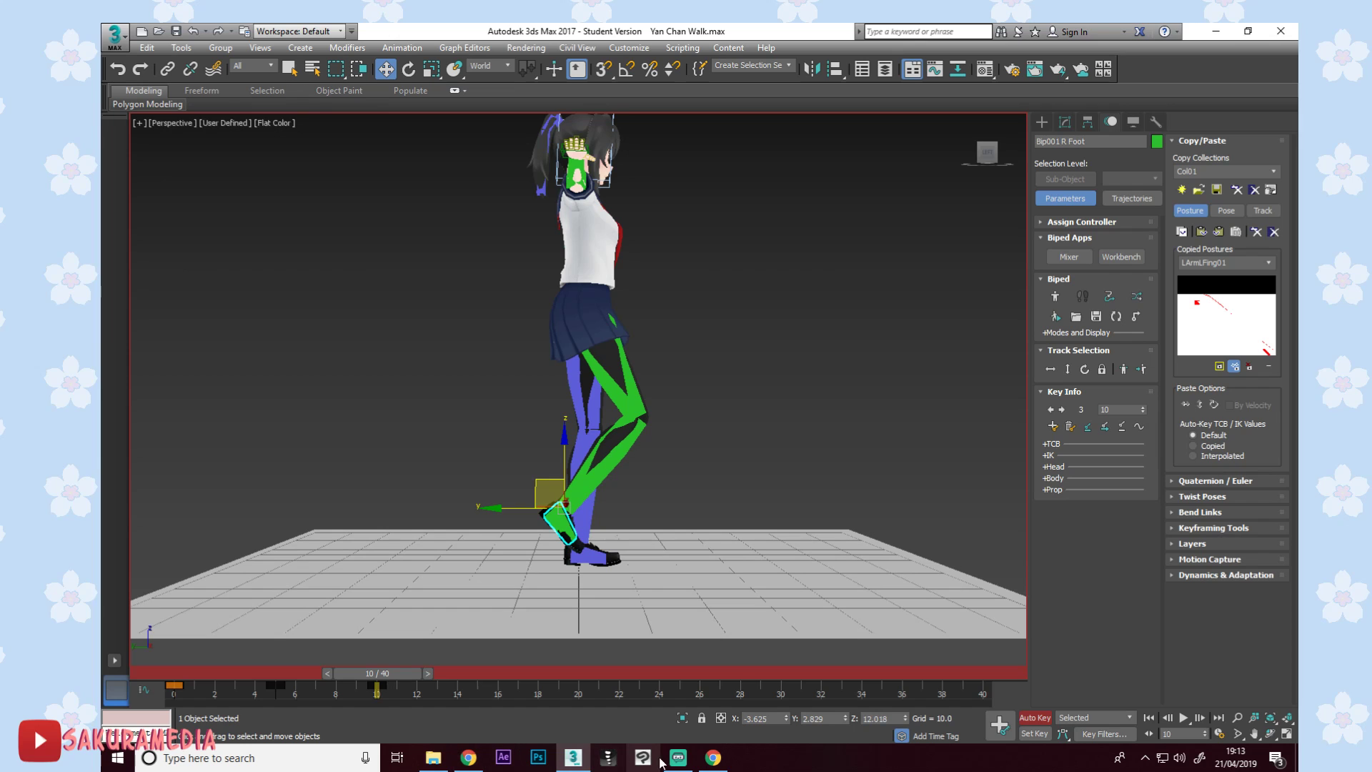
{"action": "left_click", "coordinate": [721, 761]}
{"action": "left_click", "coordinate": [714, 759]}
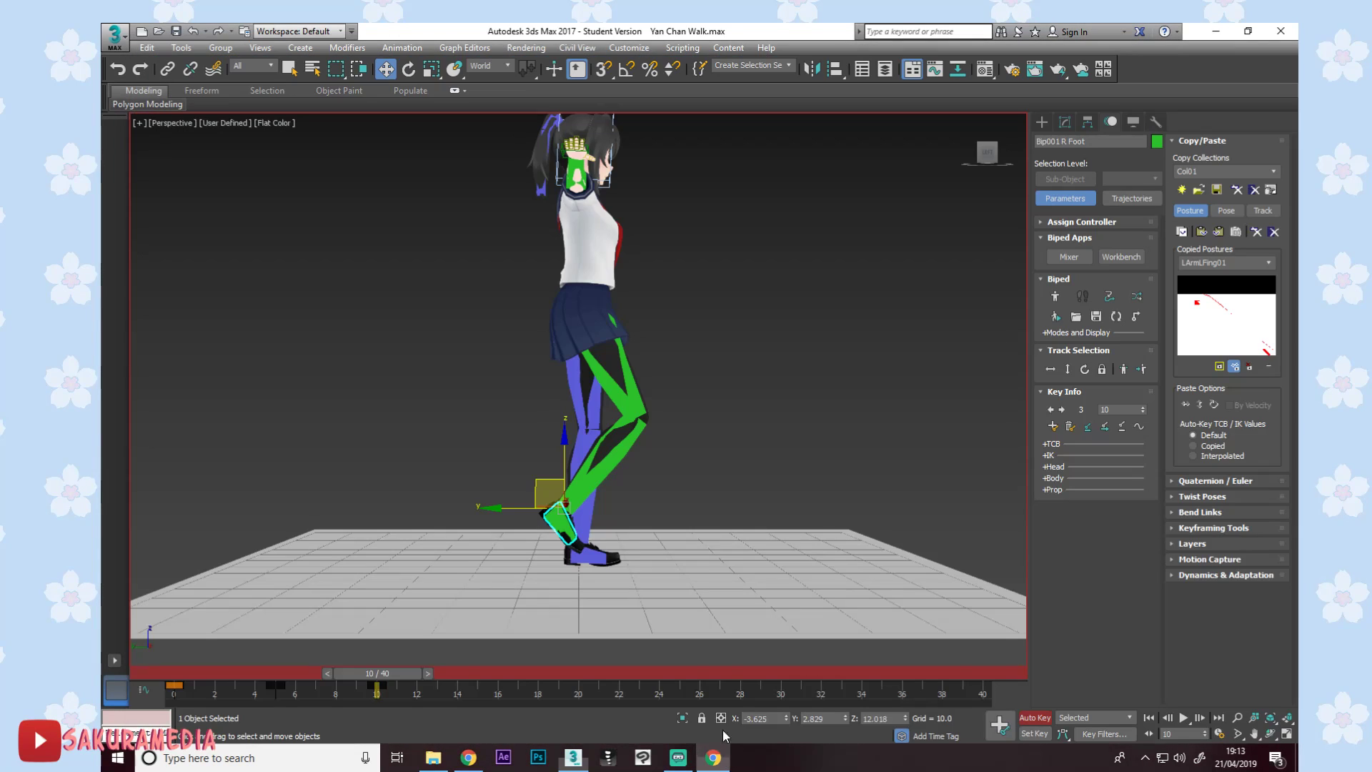
{"action": "left_click_drag", "start_coordinate": [539, 482], "coordinate": [540, 475]}
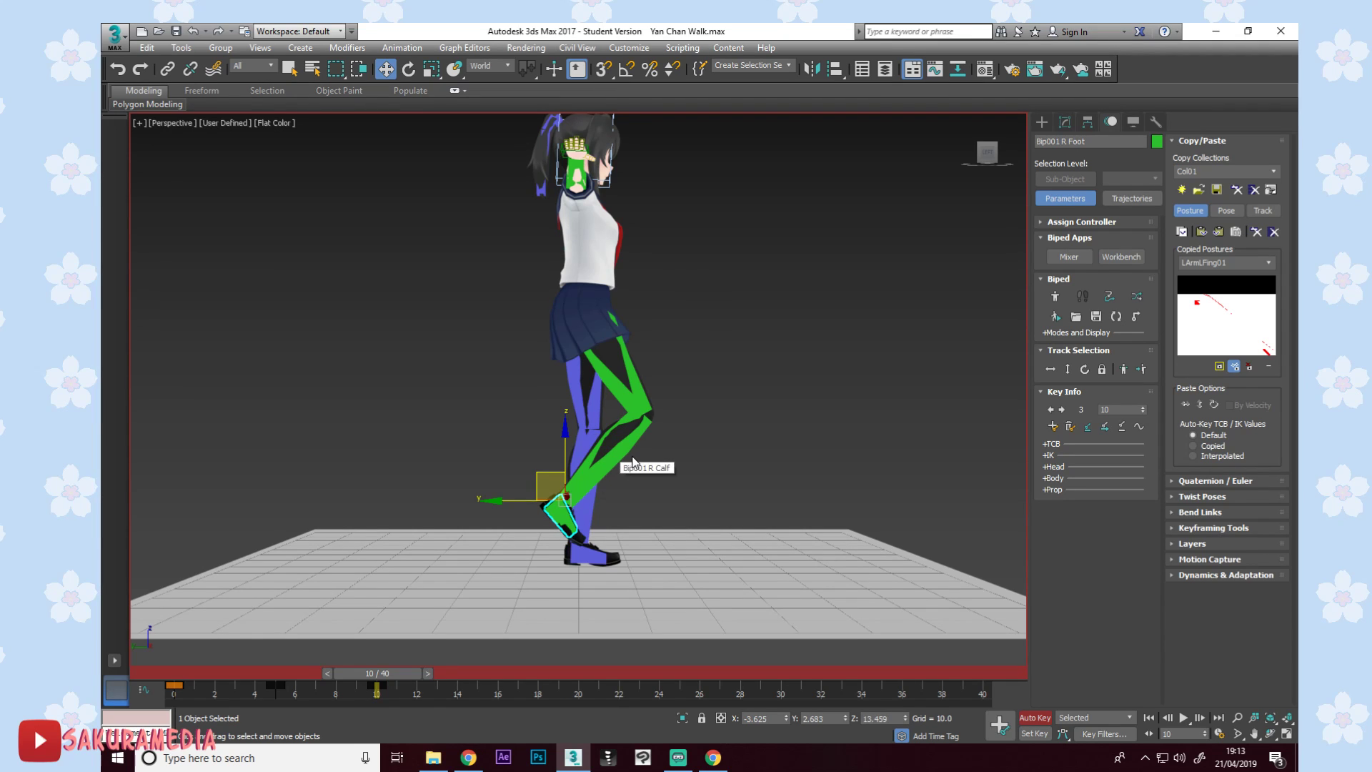
Go to frame 15 and check the reference drawing's up pose.
{"action": "middle_click_drag", "start_coordinate": [665, 429], "coordinate": [649, 406]}
{"action": "left_click_drag", "start_coordinate": [394, 680], "coordinate": [400, 649]}
{"action": "key", "text": "w"}
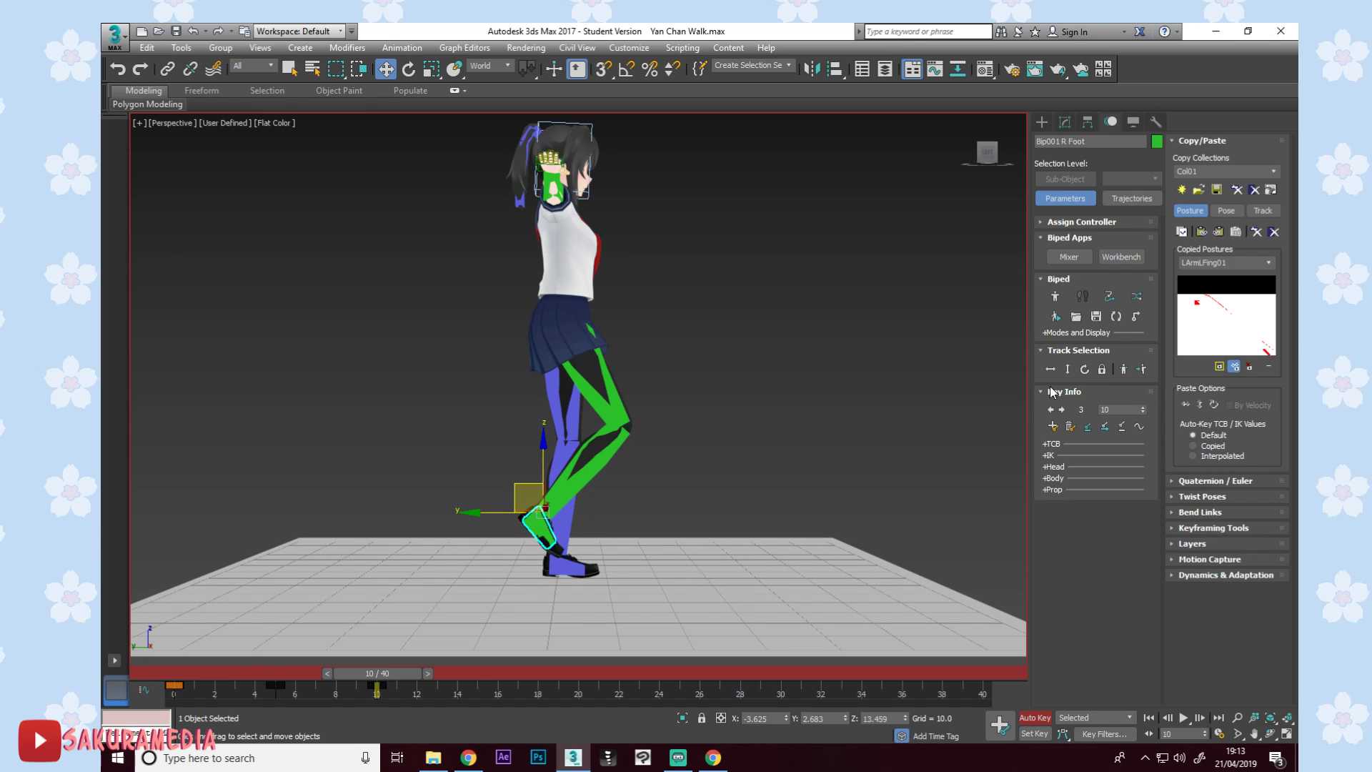
{"action": "mouse_move", "coordinate": [711, 321]}
{"action": "middle_mouse_down", "text": "alt"}
{"action": "mouse_move", "coordinate": [572, 361]}
{"action": "mouse_move", "coordinate": [700, 338]}
{"action": "middle_mouse_up", "text": "alt"}
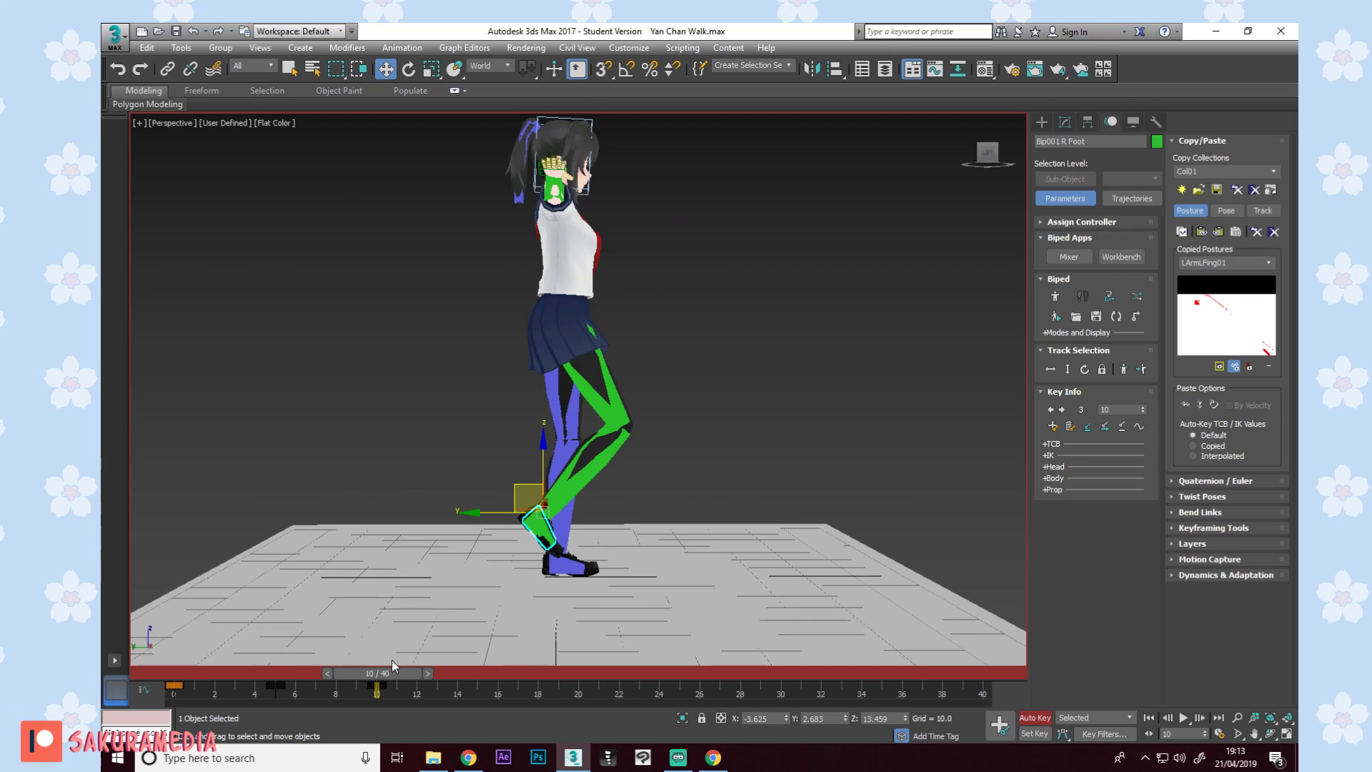
{"action": "left_click_drag", "start_coordinate": [338, 674], "coordinate": [446, 663]}
{"action": "key", "text": "w"}
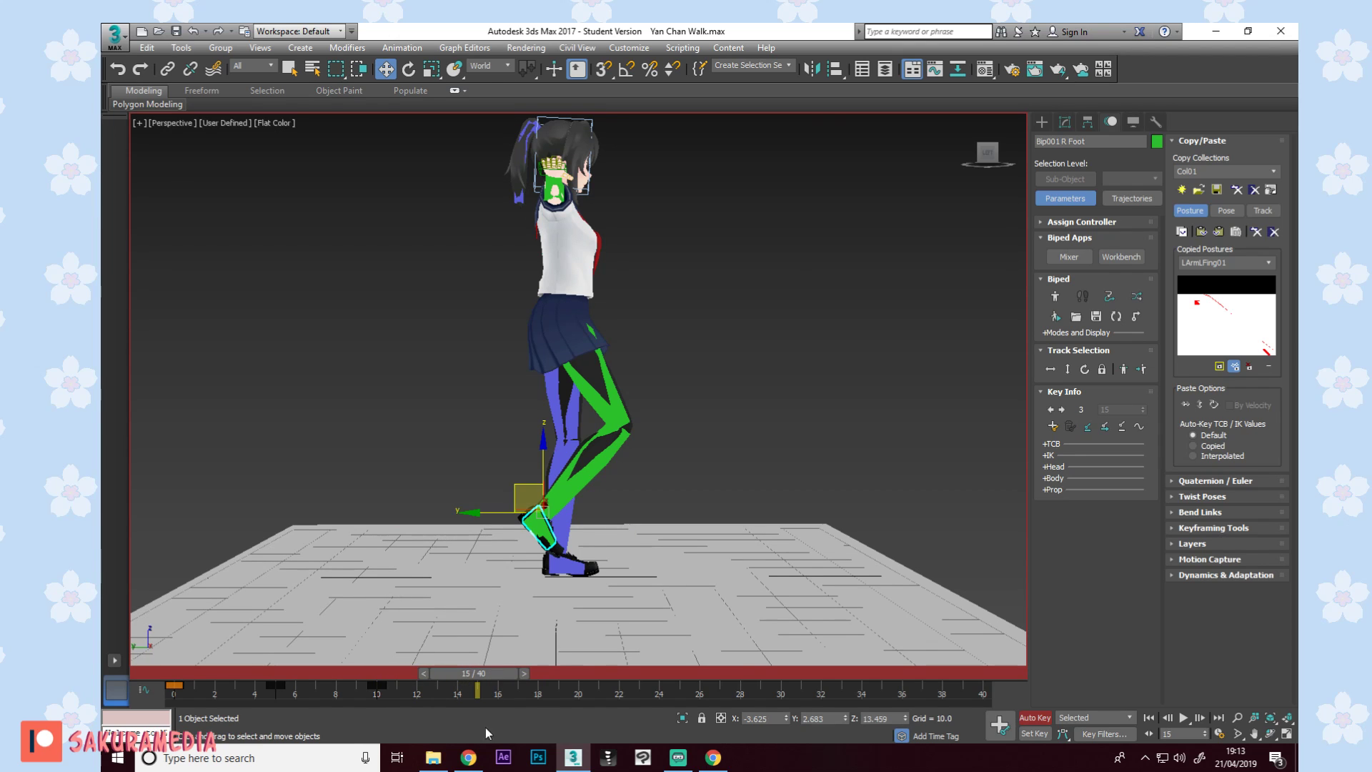
{"action": "left_click", "coordinate": [713, 759]}
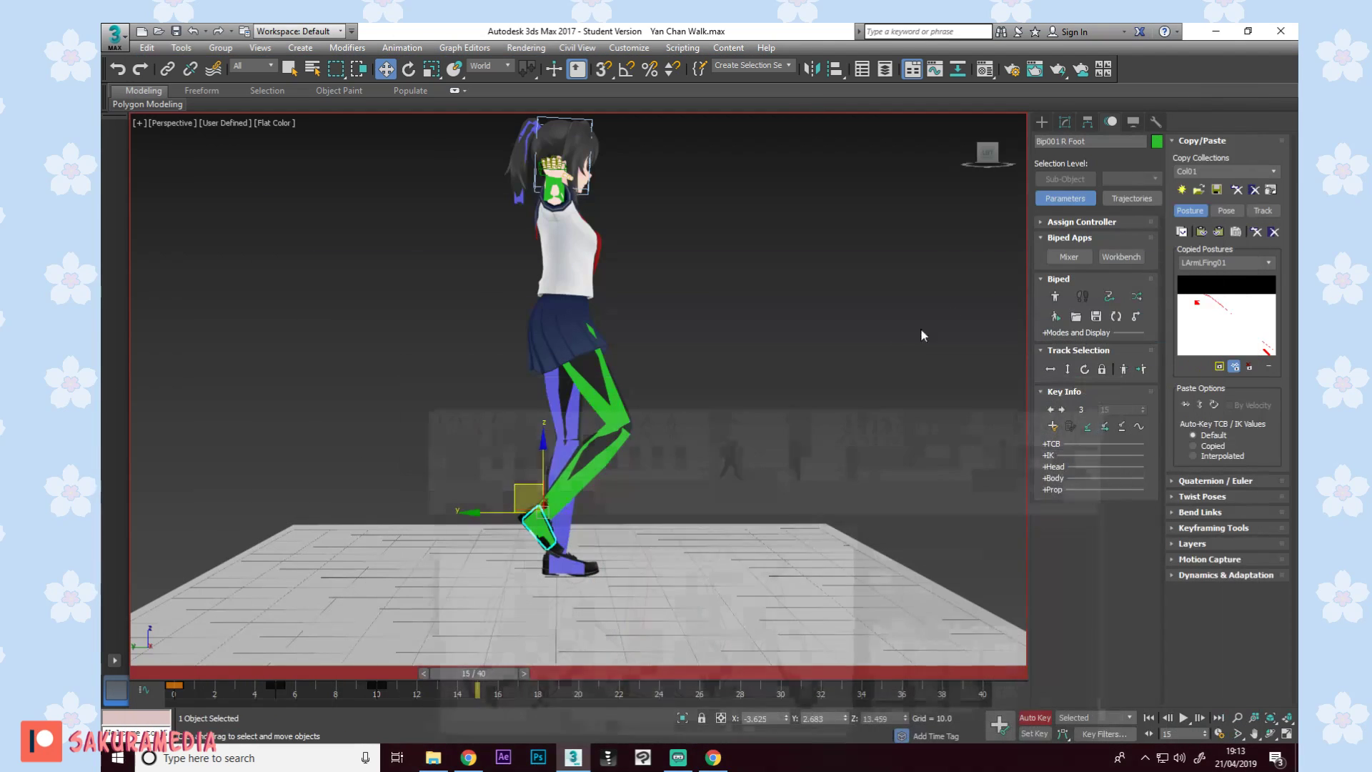
{"action": "left_click", "coordinate": [1223, 63]}
Lower the body at frame 15 to a height of about 50.6.
{"action": "middle_click_drag", "start_coordinate": [878, 459], "coordinate": [880, 408]}
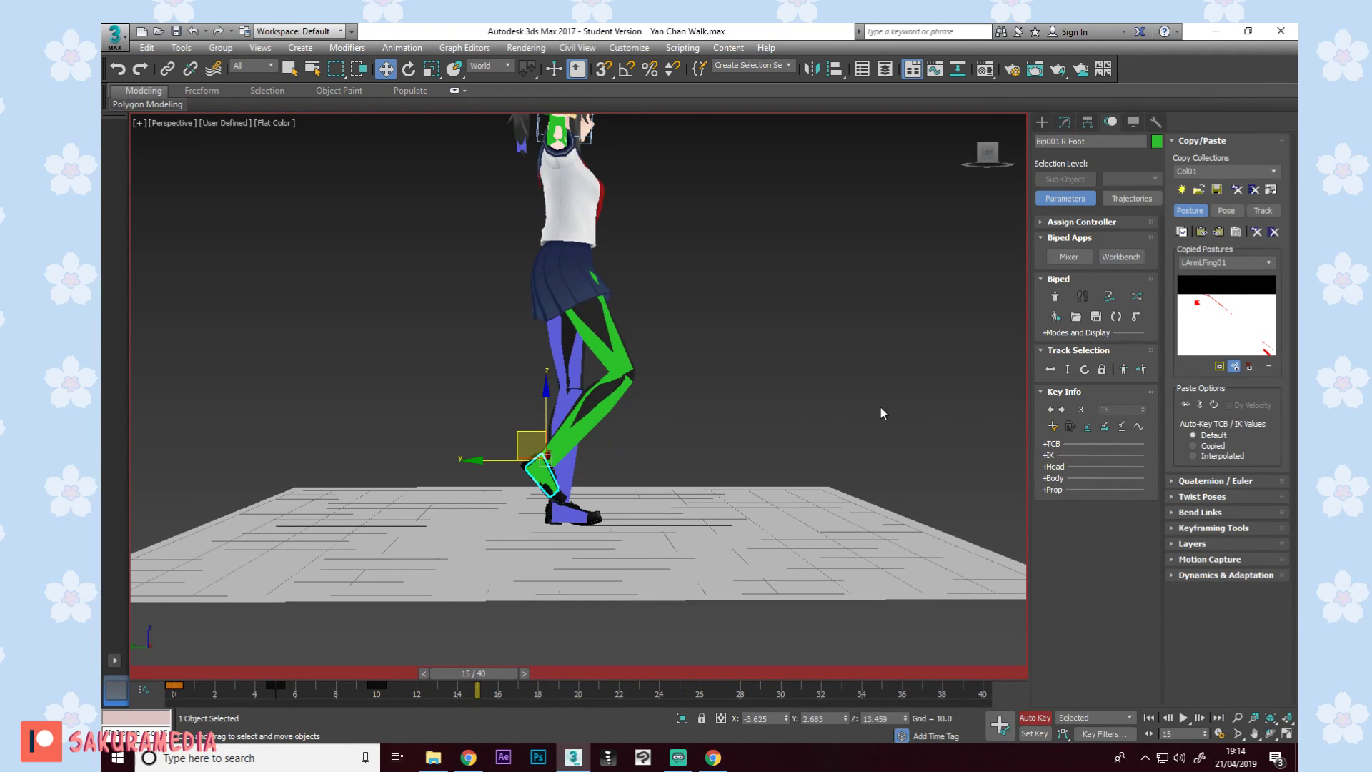
{"action": "left_click", "coordinate": [1052, 367]}
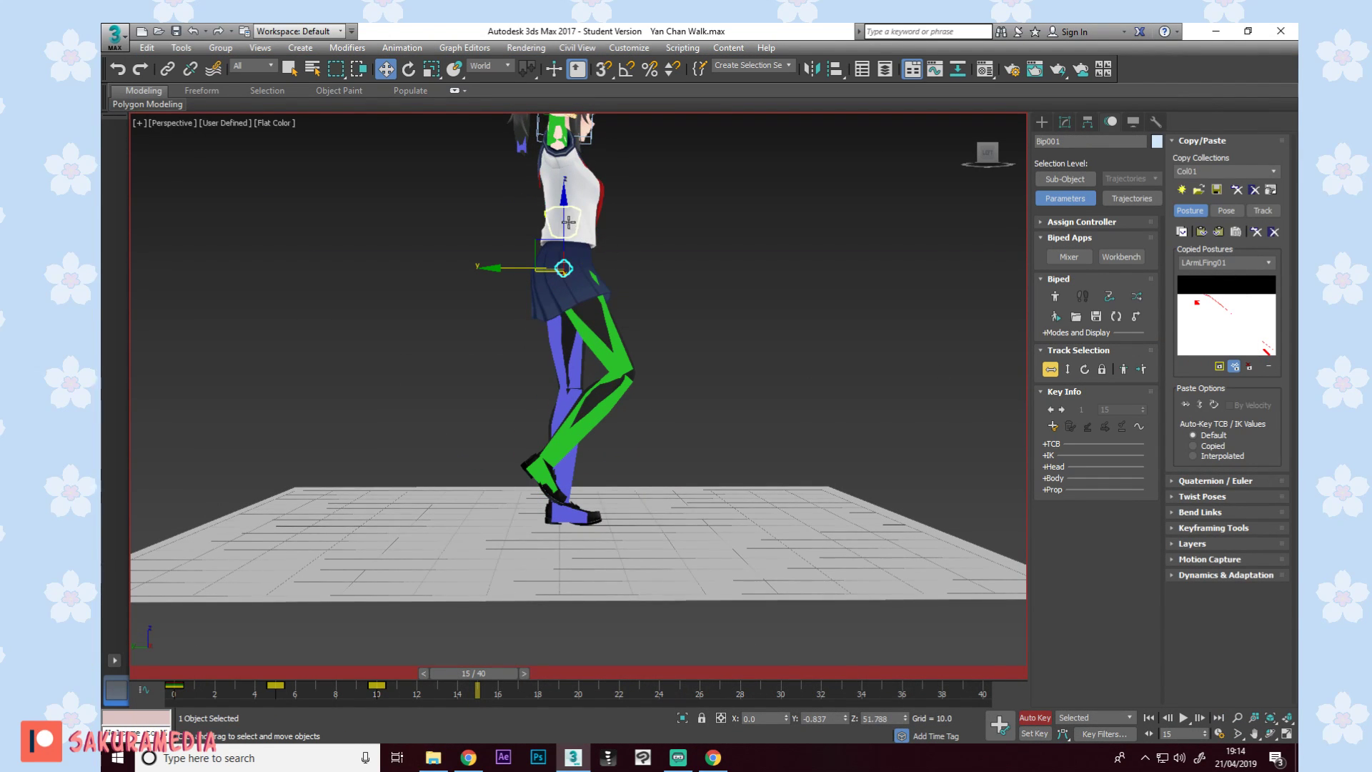
{"action": "left_click_drag", "start_coordinate": [568, 222], "coordinate": [568, 362]}
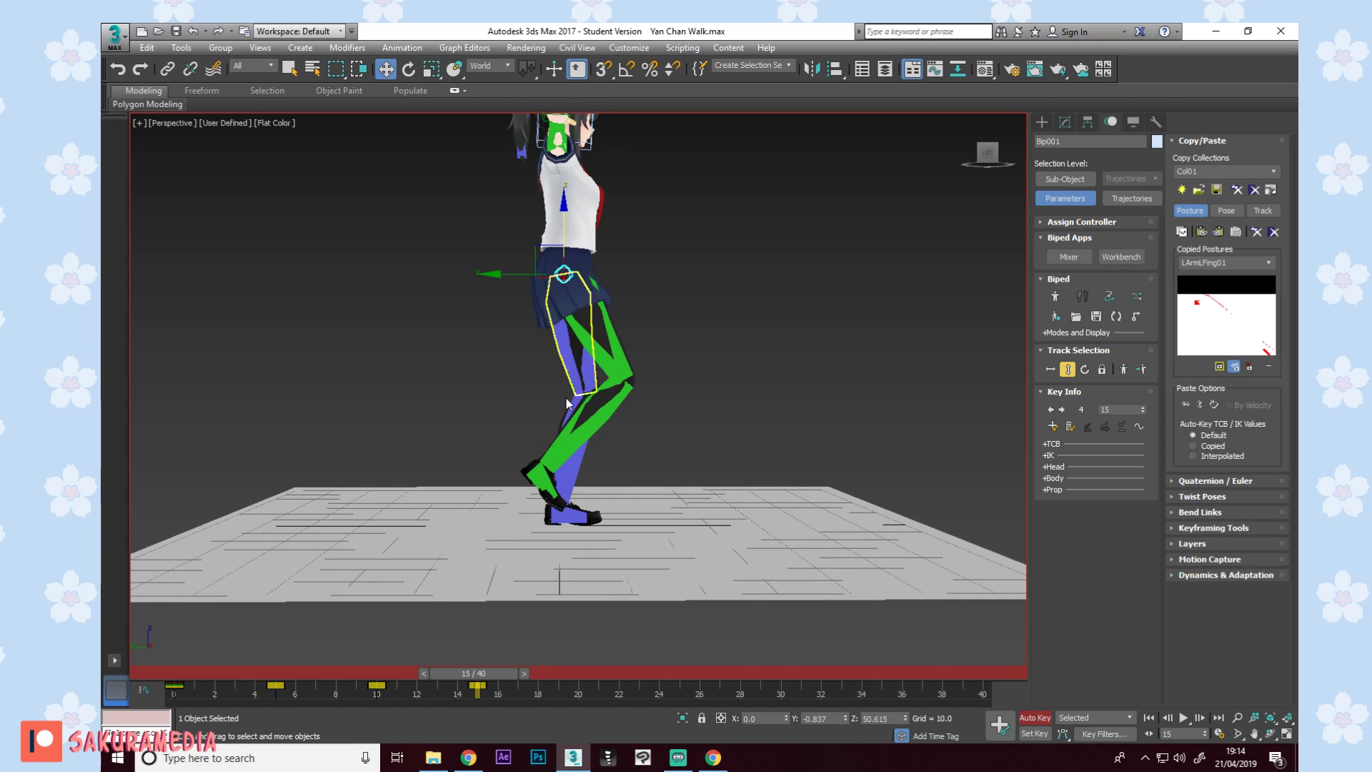
Move the left foot back to about Y 11 at frame 15, tilting the foot and toe so the heel lifts.
{"action": "left_click", "coordinate": [554, 509]}
{"action": "left_click_drag", "start_coordinate": [517, 503], "coordinate": [476, 490]}
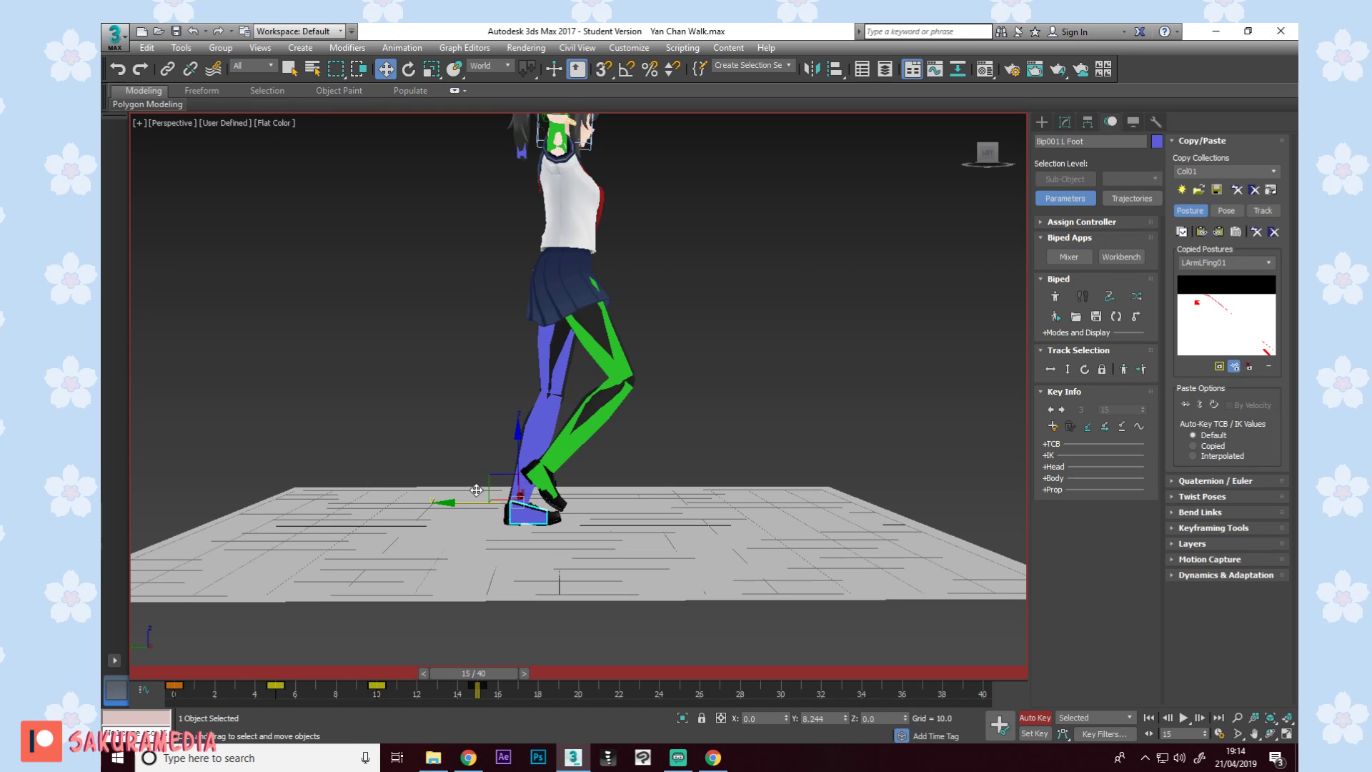
{"action": "key", "text": "e"}
{"action": "left_click_drag", "start_coordinate": [562, 461], "coordinate": [572, 452]}
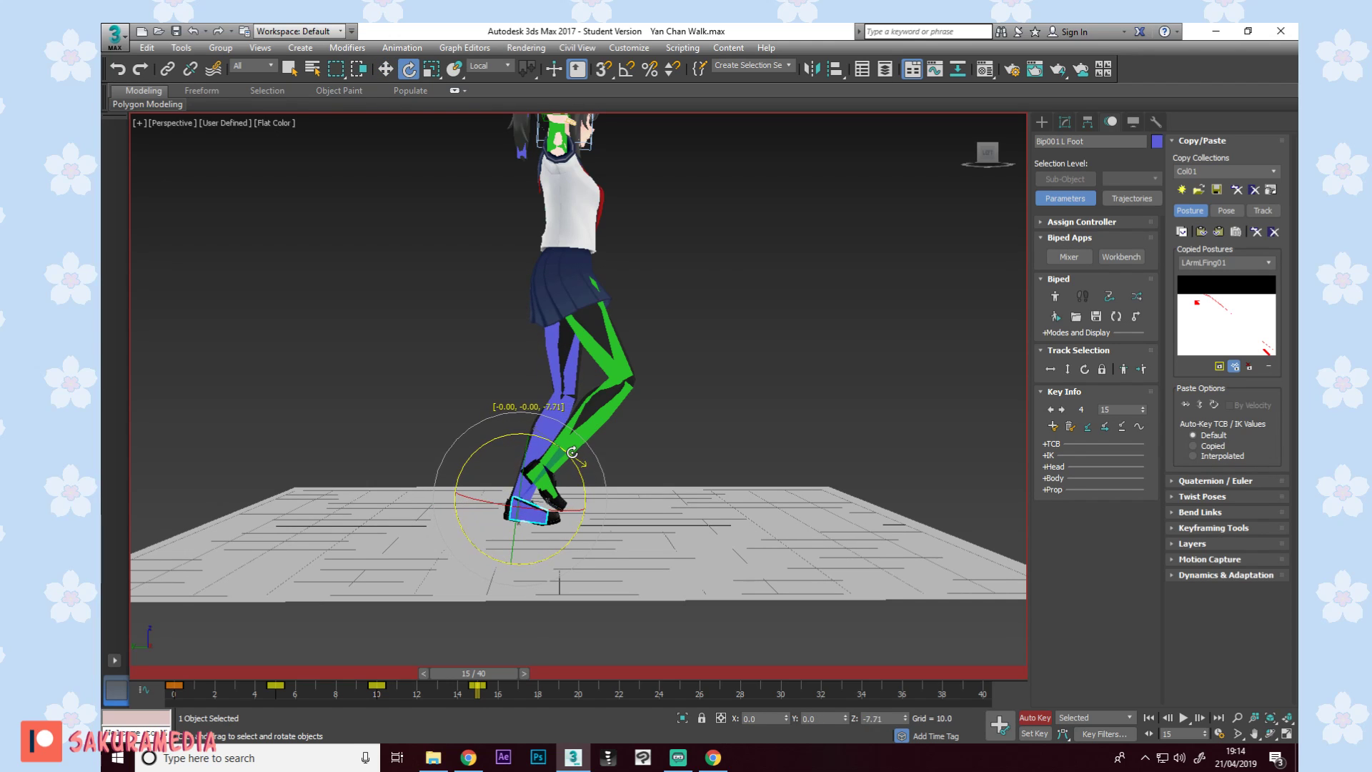
{"action": "key", "text": "w"}
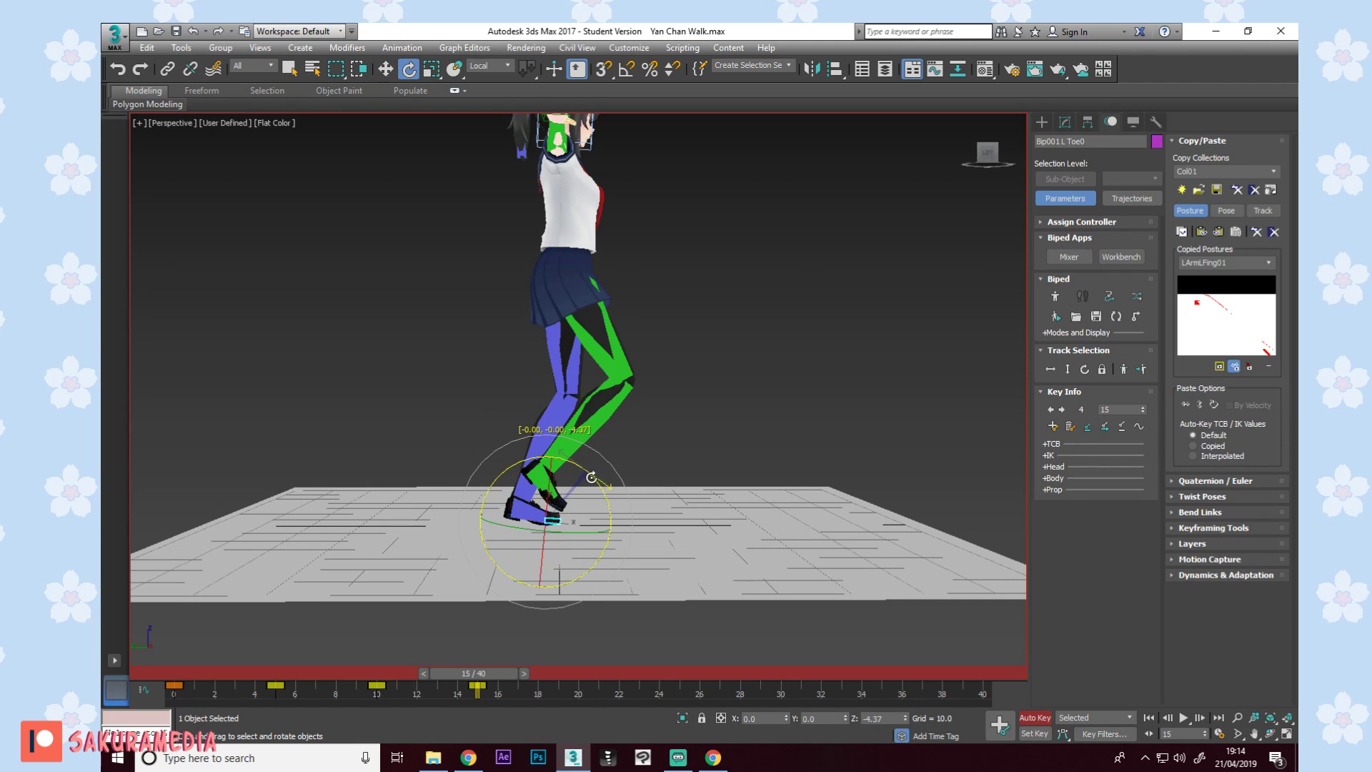
{"action": "left_click", "coordinate": [555, 520]}
{"action": "left_click_drag", "start_coordinate": [507, 521], "coordinate": [491, 521]}
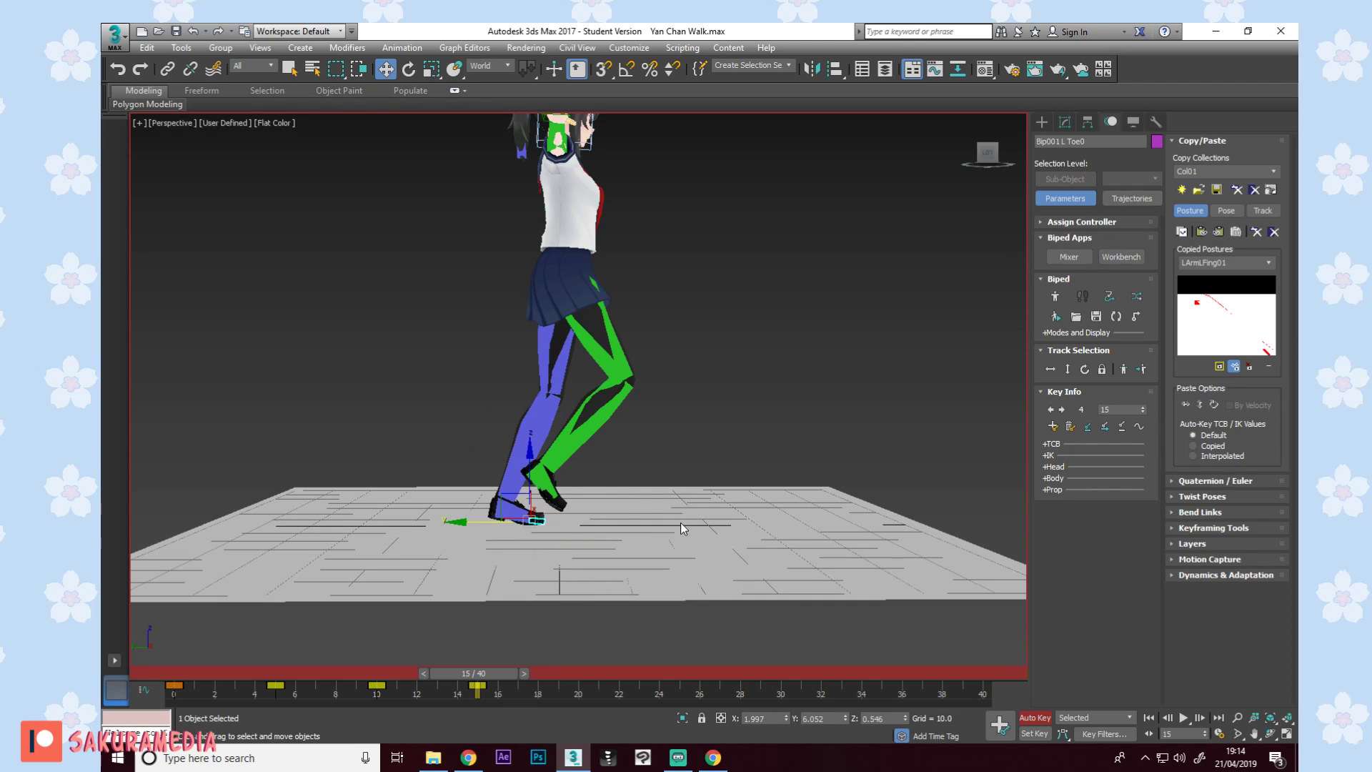
Lower the body by about another 1 unit at frame 15 and scrub around that frame.
{"action": "left_click", "coordinate": [1068, 369]}
{"action": "left_click_drag", "start_coordinate": [563, 237], "coordinate": [561, 241]}
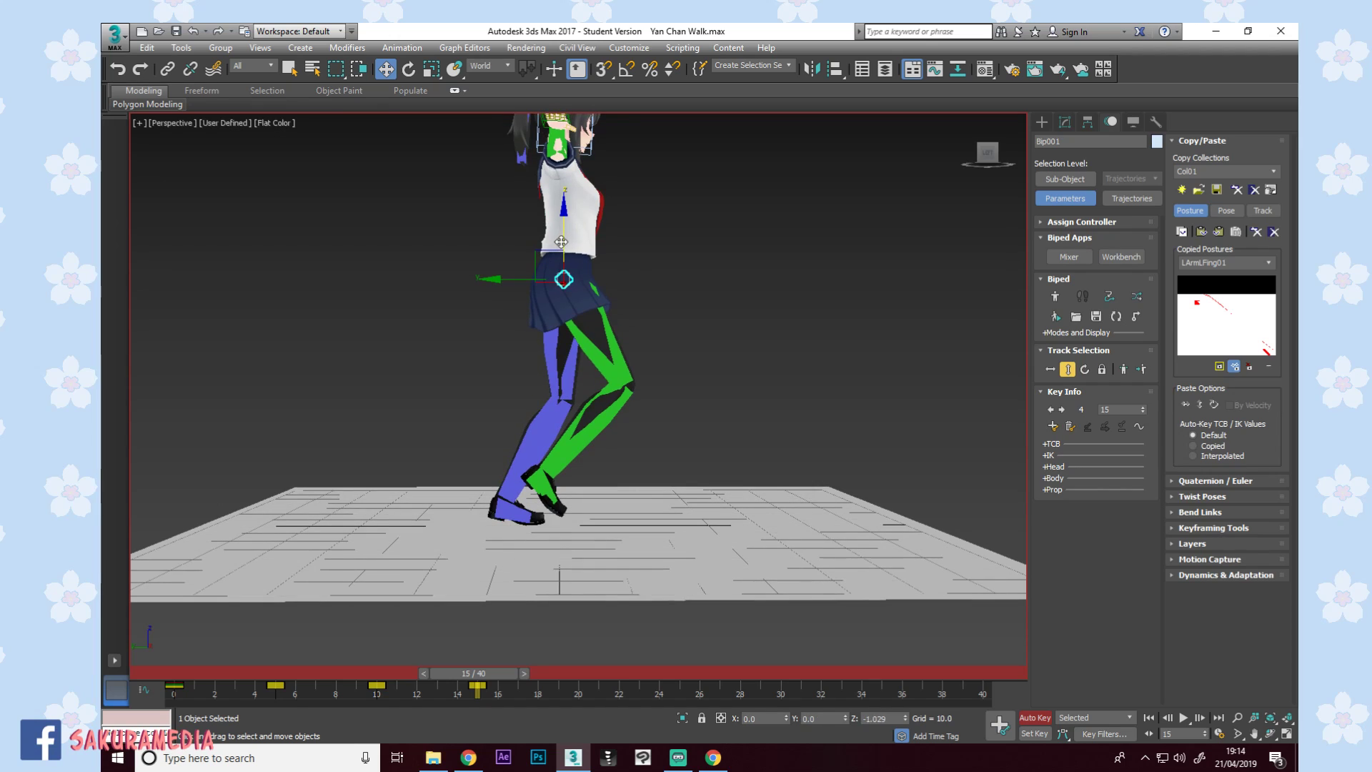
{"action": "mouse_move", "coordinate": [489, 674]}
{"action": "left_mouse_down"}
{"action": "mouse_move", "coordinate": [283, 674]}
{"action": "mouse_move", "coordinate": [486, 673]}
{"action": "left_mouse_up"}
Rotate the right foot level at frame 15 and bring it forward and down to about Y -9.0, Z 6.3.
{"action": "left_click", "coordinate": [542, 486]}
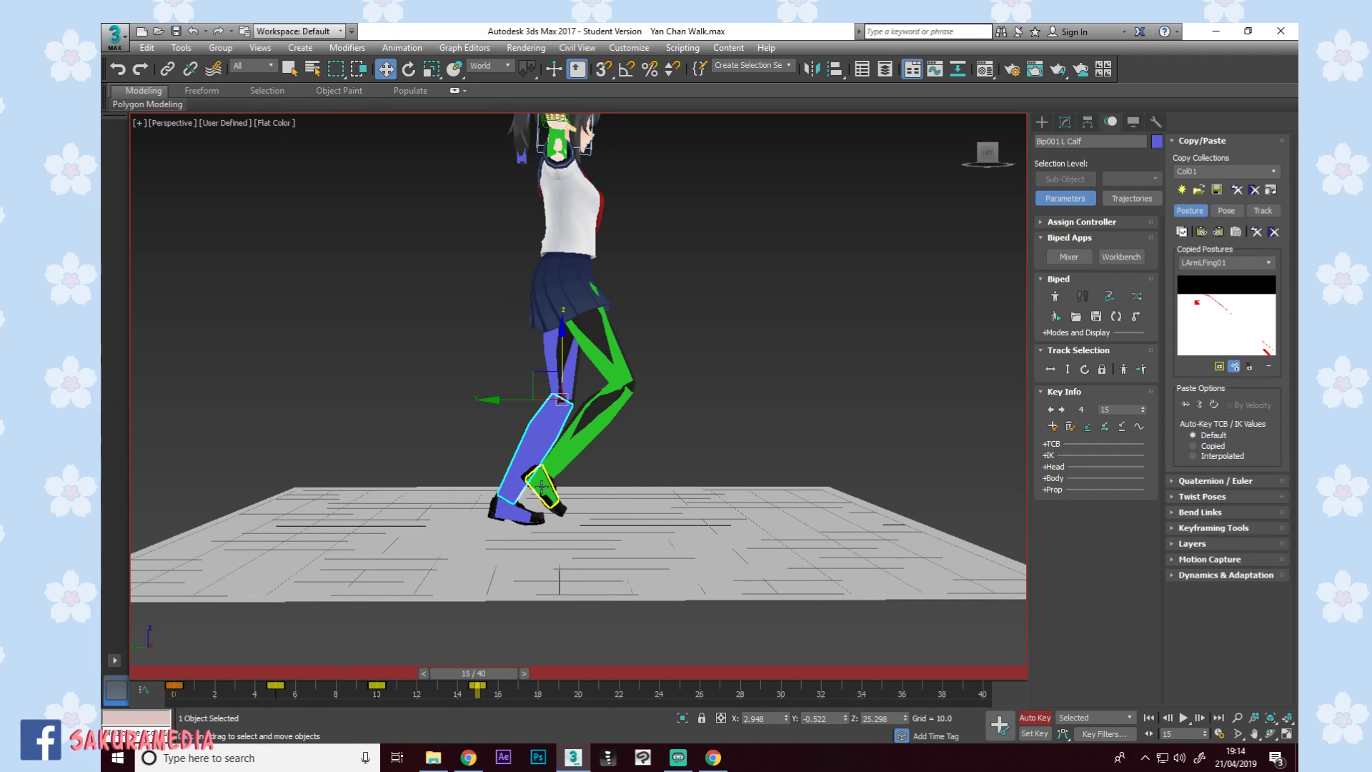
{"action": "key", "text": "e"}
{"action": "left_click_drag", "start_coordinate": [571, 411], "coordinate": [504, 398]}
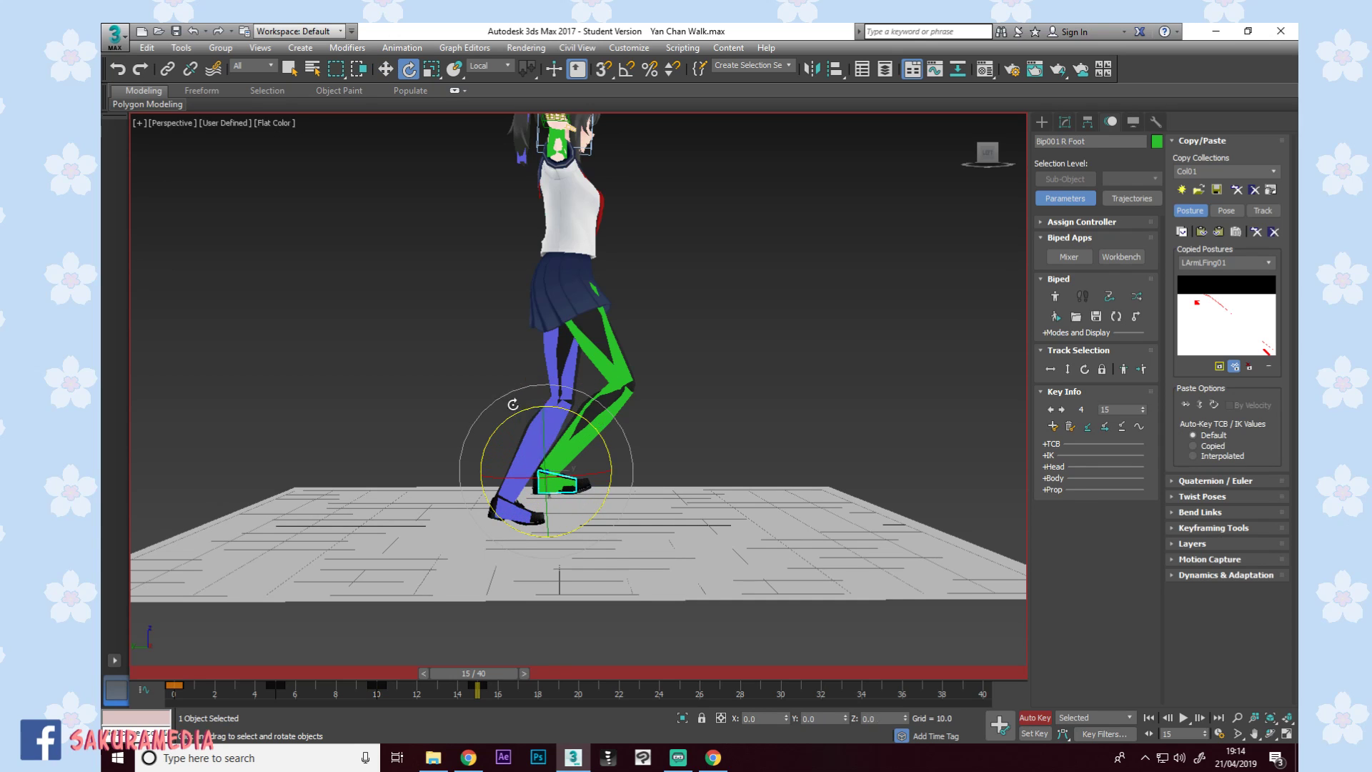
{"action": "key", "text": "w"}
{"action": "left_click_drag", "start_coordinate": [524, 446], "coordinate": [586, 471]}
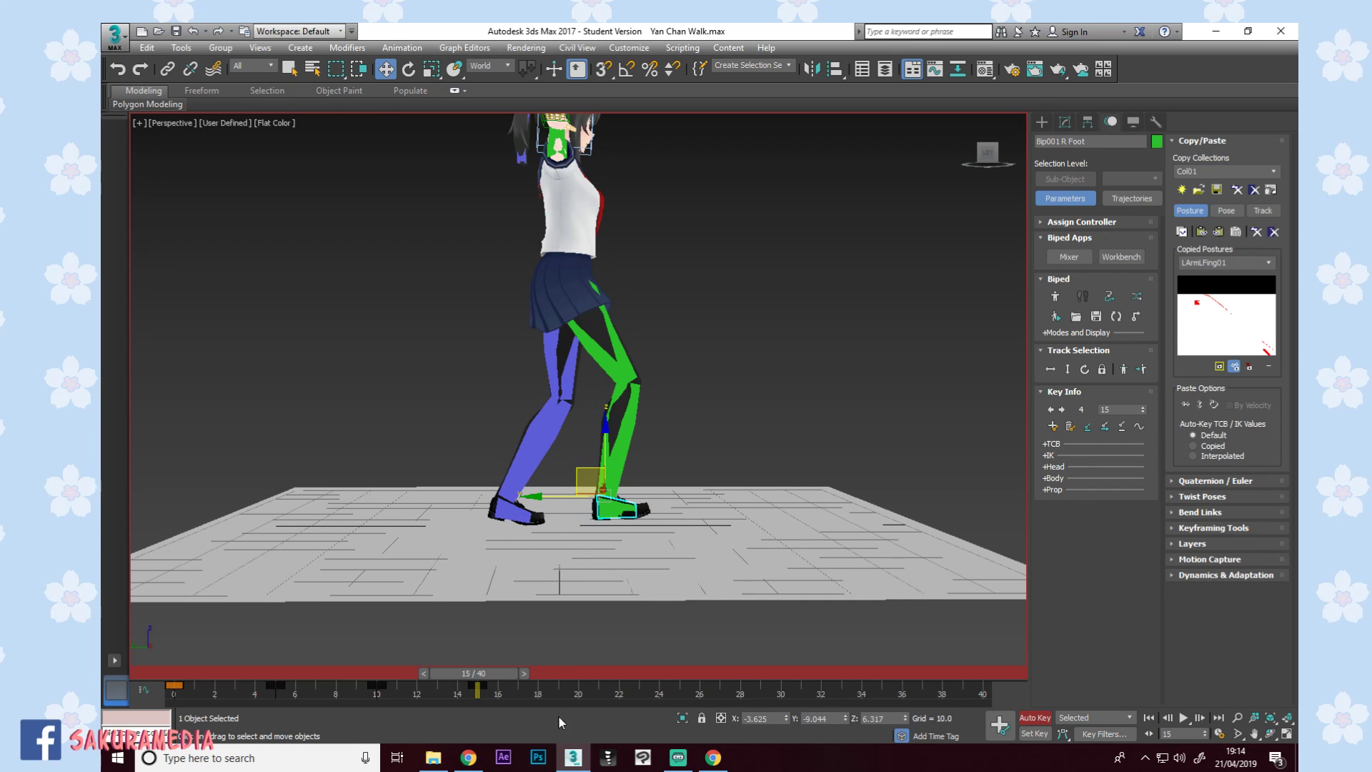
Check the reference's up pose, raise the right foot to about Z 8.0 at frame 15, and tilt its toes downward.
{"action": "left_click", "coordinate": [713, 758]}
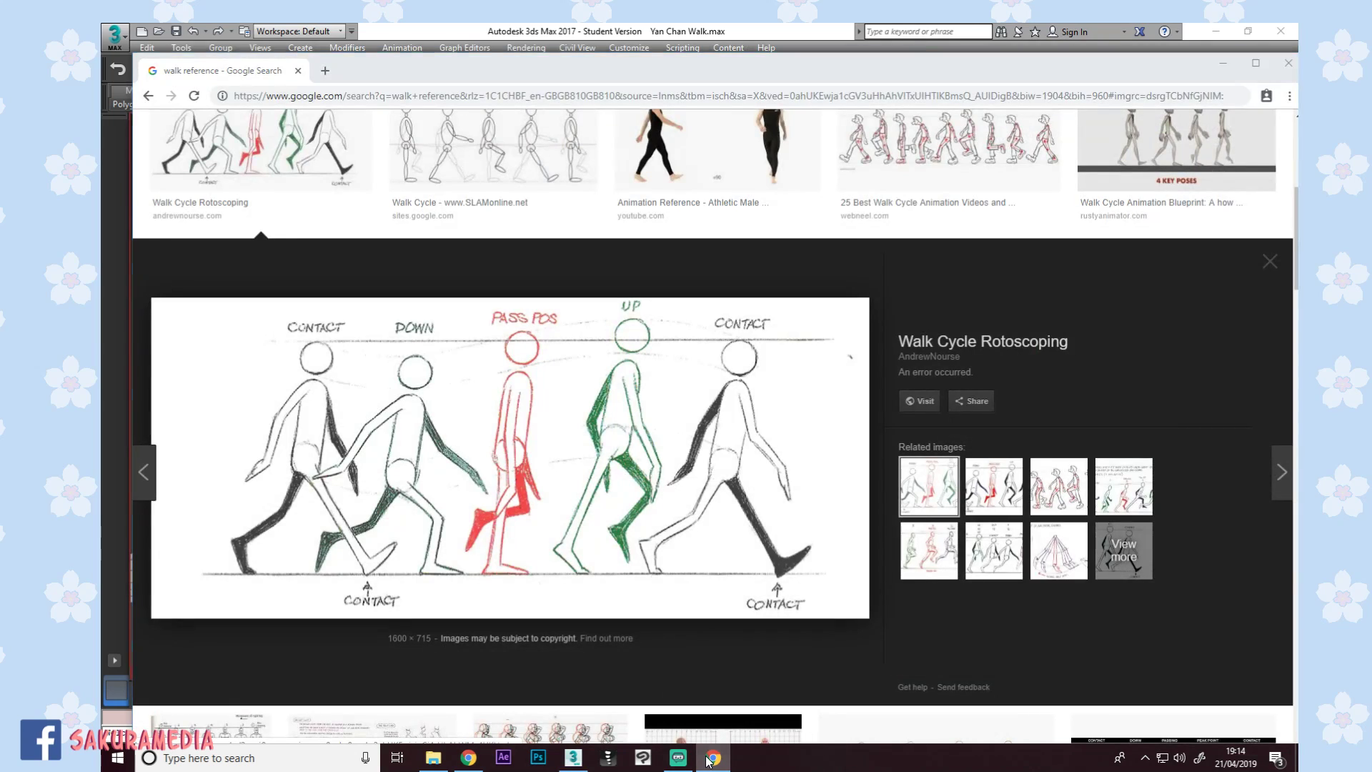
{"action": "left_click", "coordinate": [707, 760]}
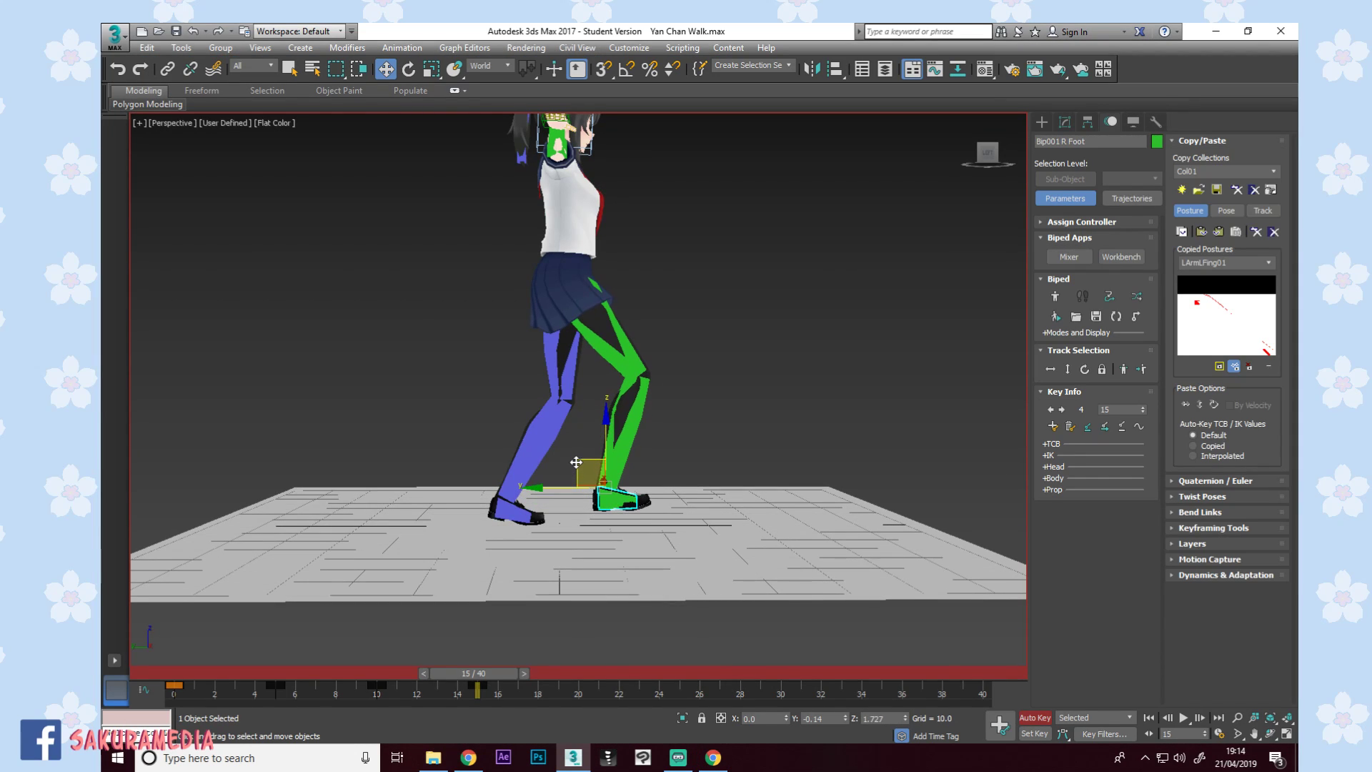
{"action": "key", "text": "e"}
{"action": "left_click_drag", "start_coordinate": [641, 434], "coordinate": [669, 486]}
{"action": "key", "text": "w"}
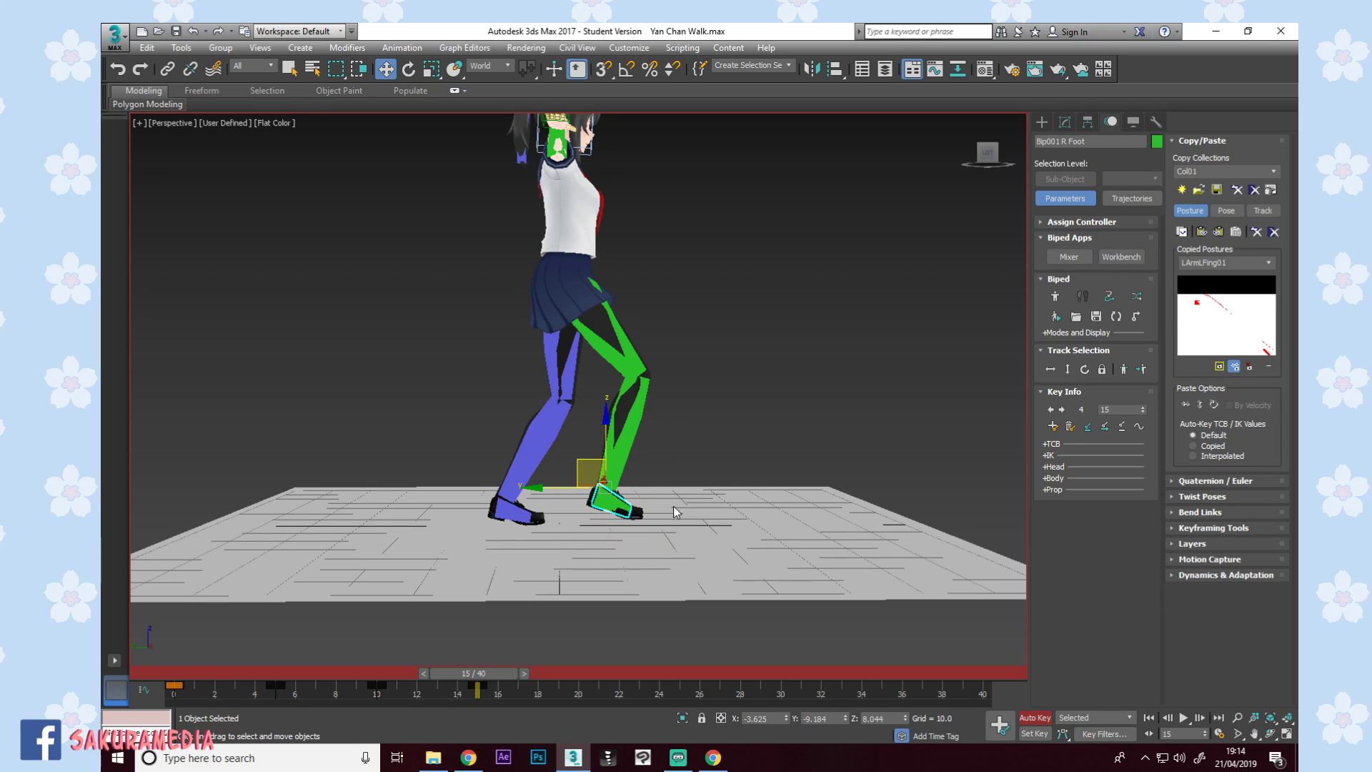
Compare the left foot with the reference's up pose and raise the body at frame 15 to about 50.8.
{"action": "left_click", "coordinate": [536, 521]}
{"action": "middle_click_drag", "start_coordinate": [536, 521], "coordinate": [543, 565], "text": "alt"}
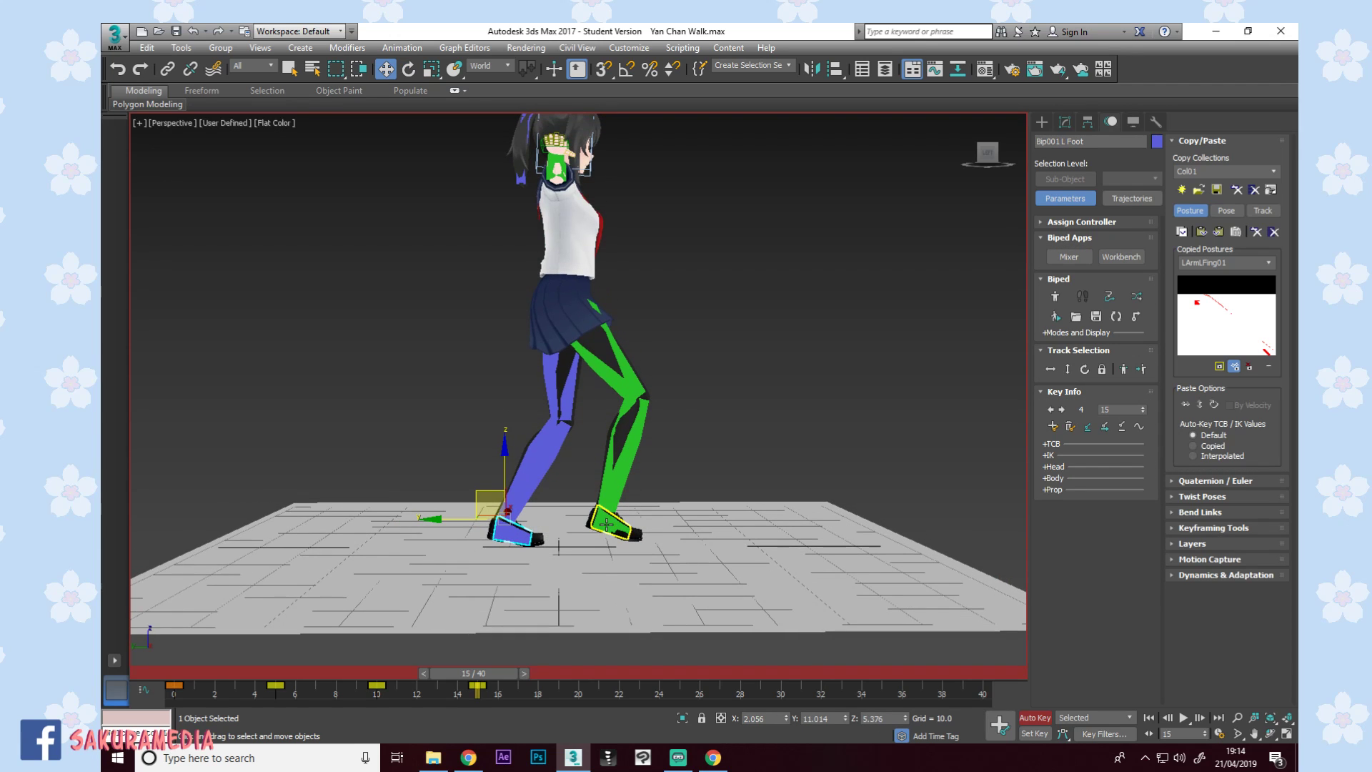
{"action": "left_click", "coordinate": [723, 758]}
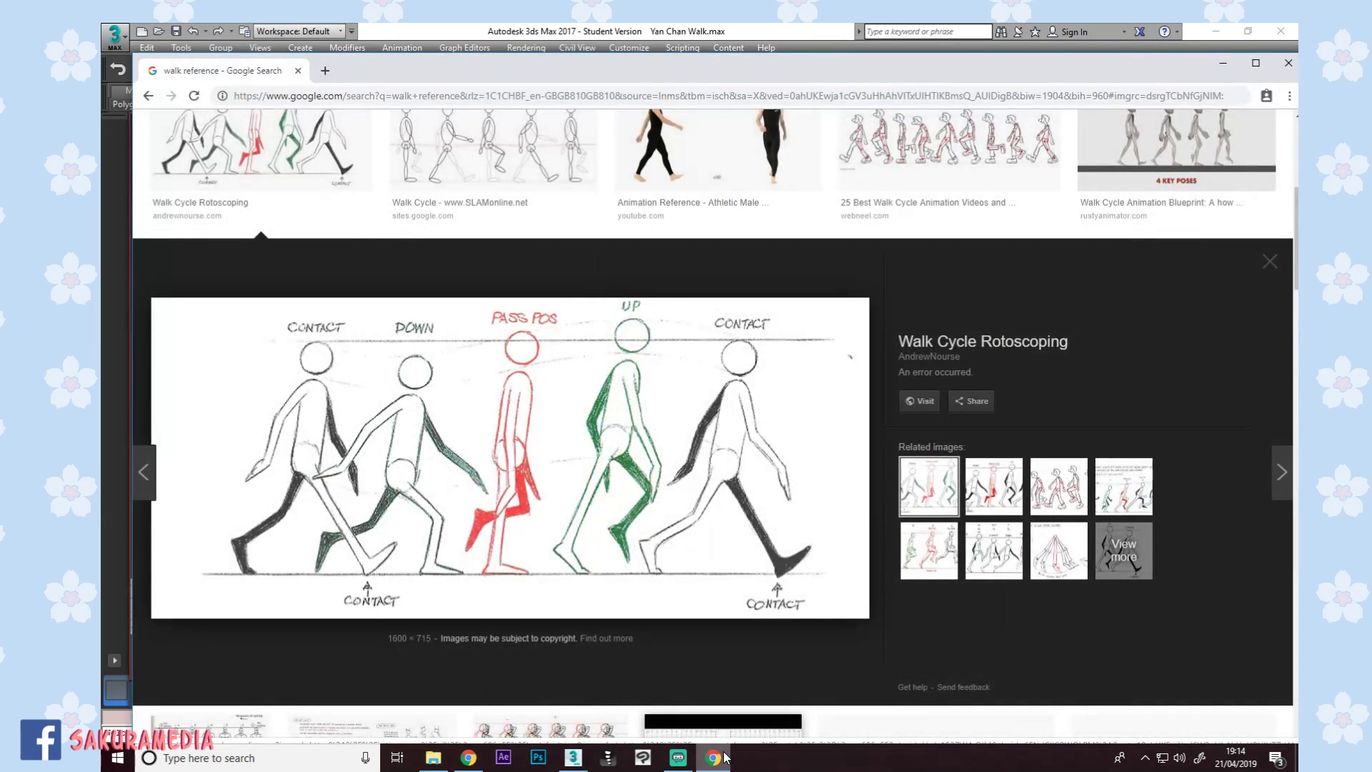
{"action": "left_click", "coordinate": [713, 758]}
{"action": "scroll", "coordinate": [671, 388], "scroll_direction": "up", "scroll_amount": 2}
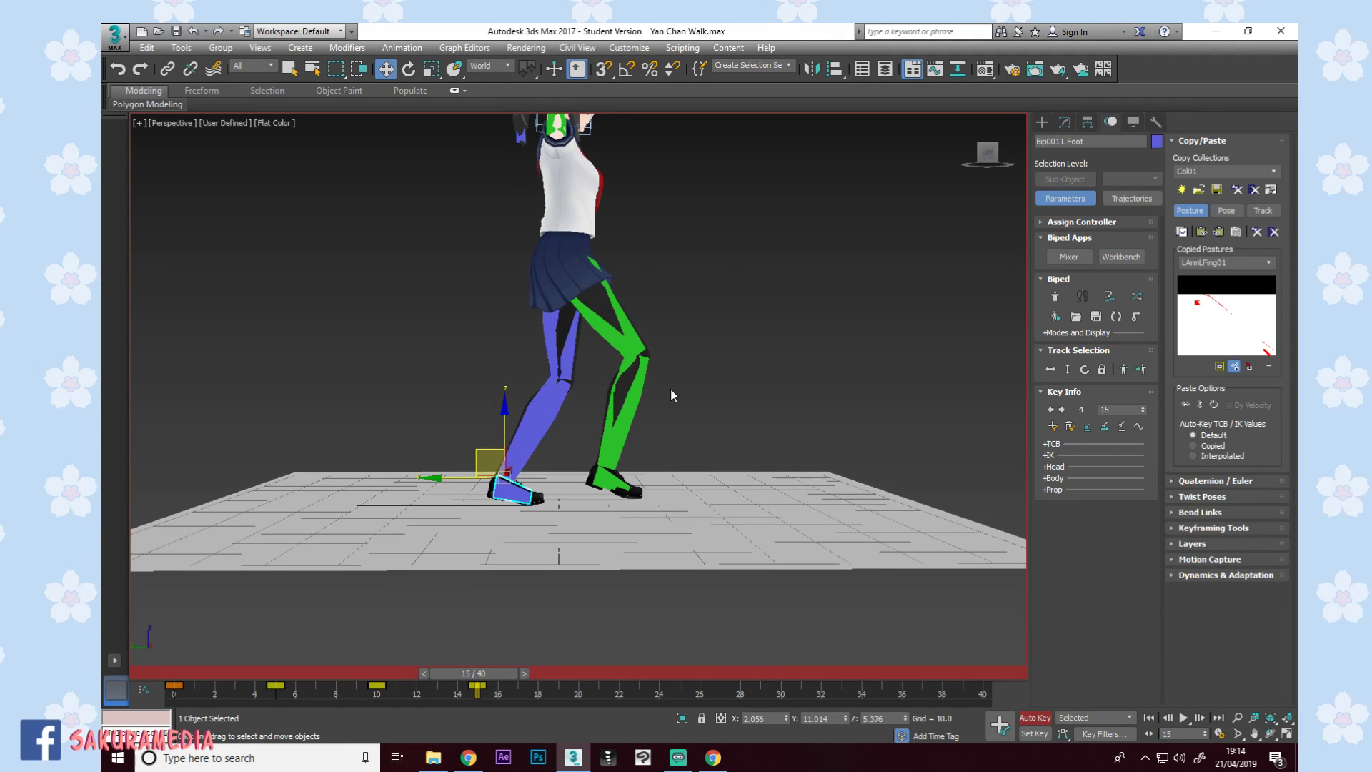
{"action": "left_click", "coordinate": [1067, 369]}
{"action": "left_click_drag", "start_coordinate": [563, 222], "coordinate": [562, 220]}
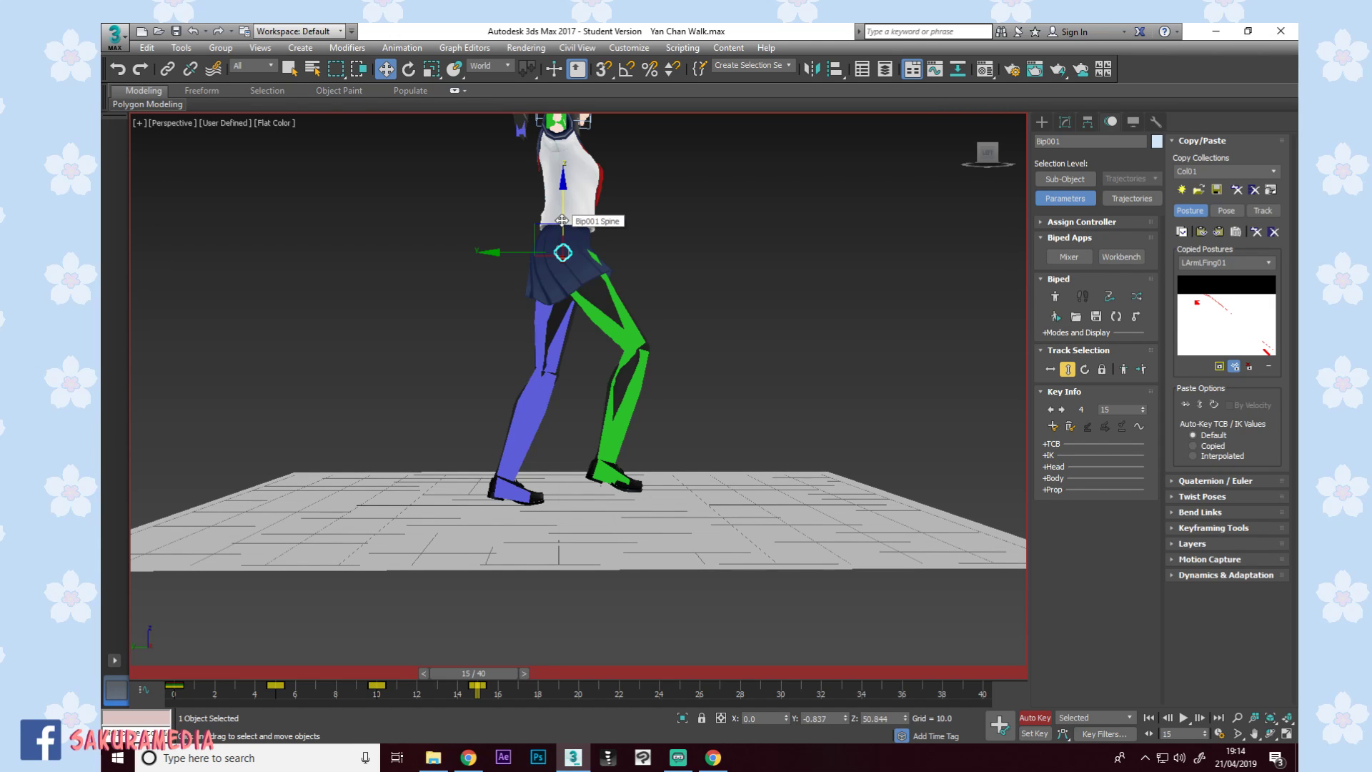
Inspect the leg pose around frame 15 and lower the body slightly.
{"action": "middle_click_drag", "start_coordinate": [719, 388], "coordinate": [719, 390]}
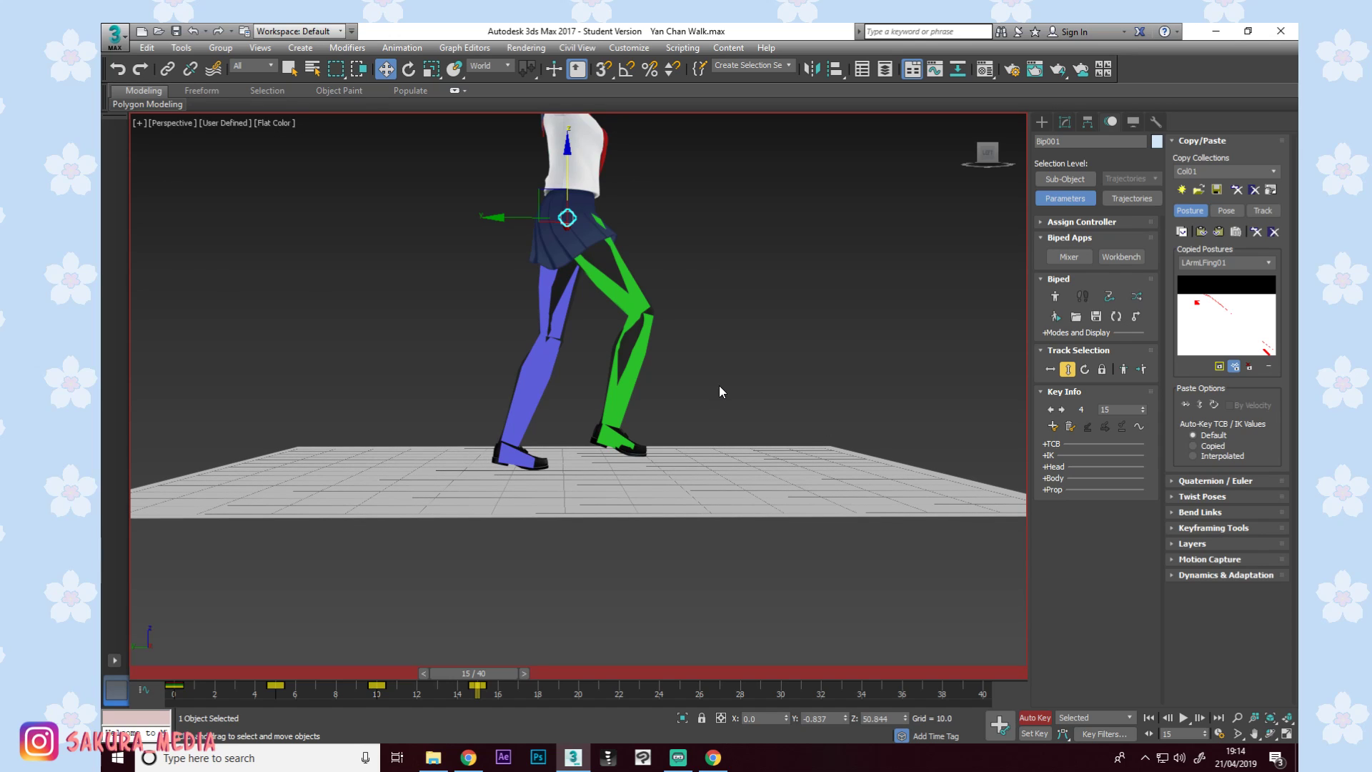
{"action": "middle_click_drag", "start_coordinate": [723, 379], "coordinate": [727, 407]}
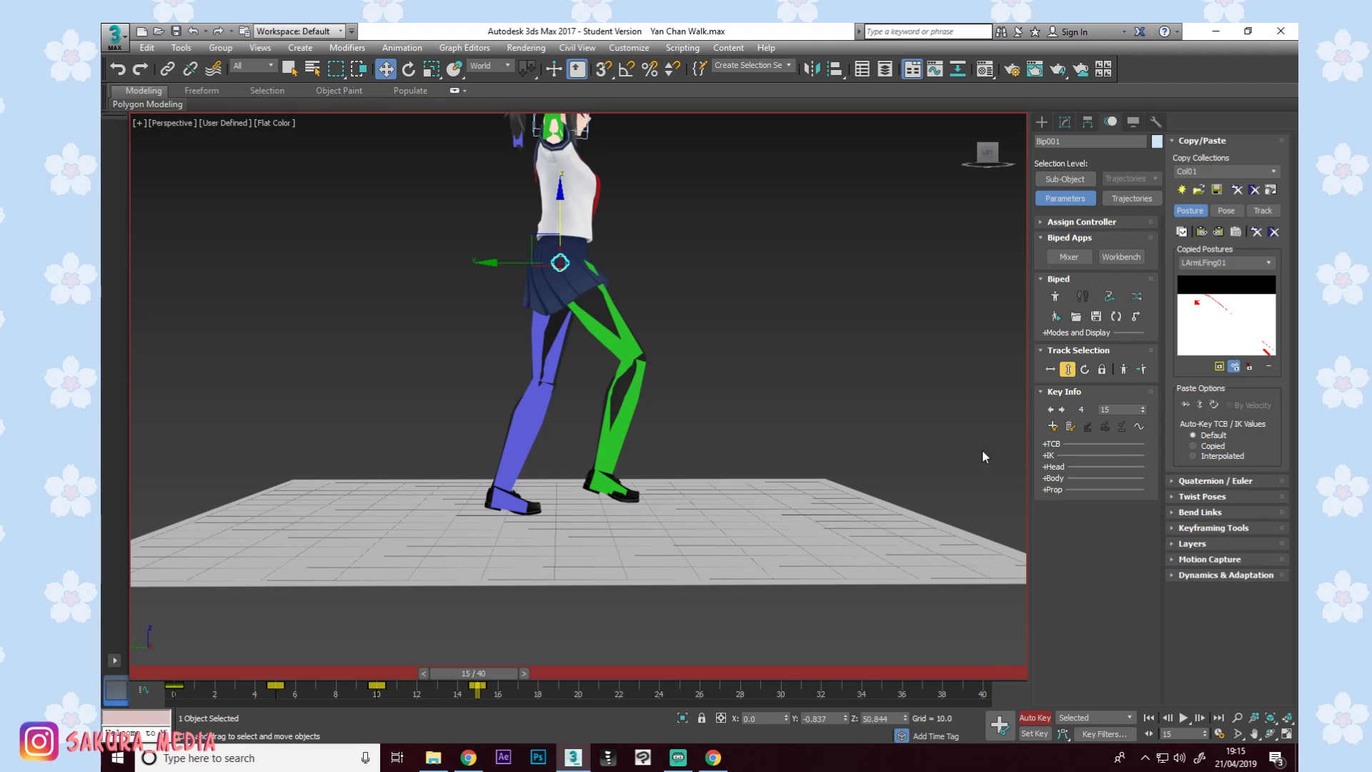
{"action": "scroll", "coordinate": [699, 368], "scroll_direction": "up", "scroll_amount": 3}
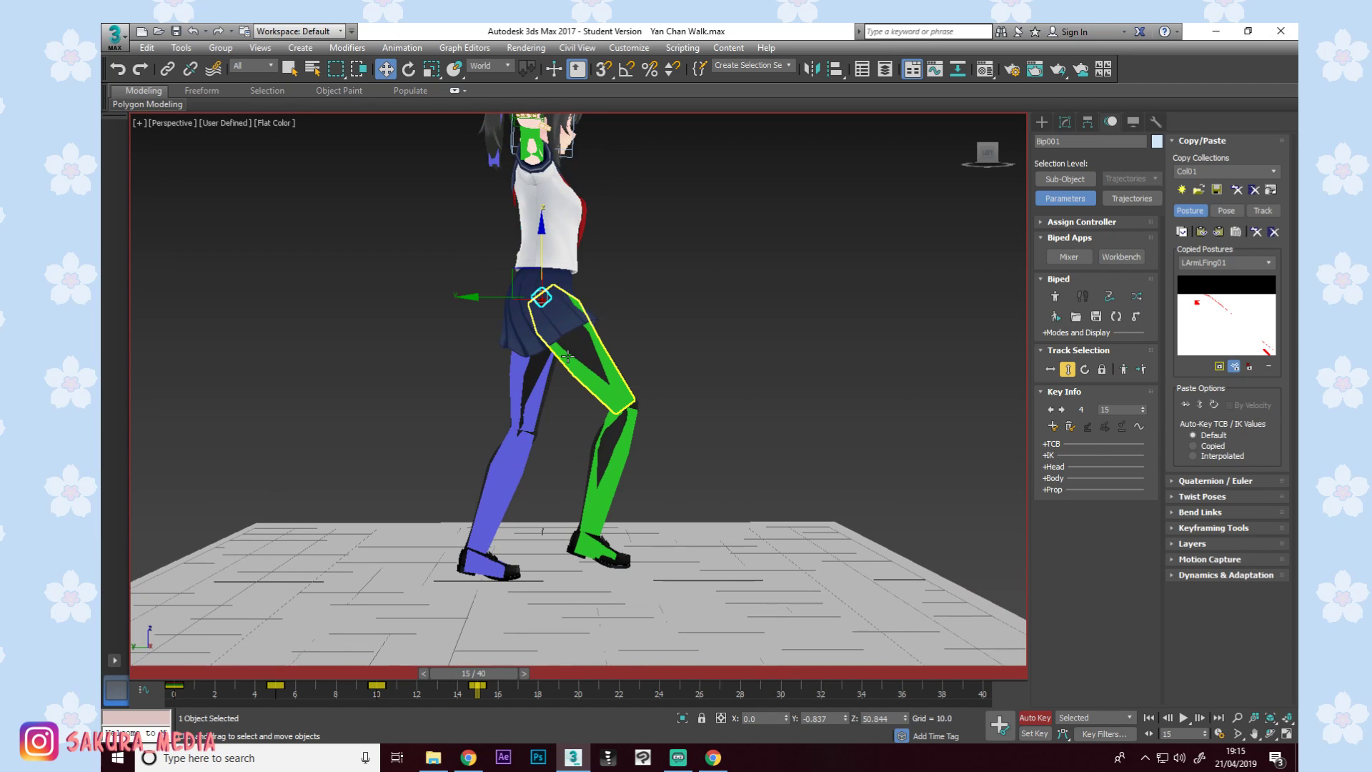
{"action": "middle_click_drag", "start_coordinate": [573, 393], "coordinate": [607, 374]}
{"action": "mouse_move", "coordinate": [500, 674]}
{"action": "left_mouse_down"}
{"action": "mouse_move", "coordinate": [430, 672]}
{"action": "mouse_move", "coordinate": [507, 673]}
{"action": "left_mouse_up"}
{"action": "key", "text": "w"}
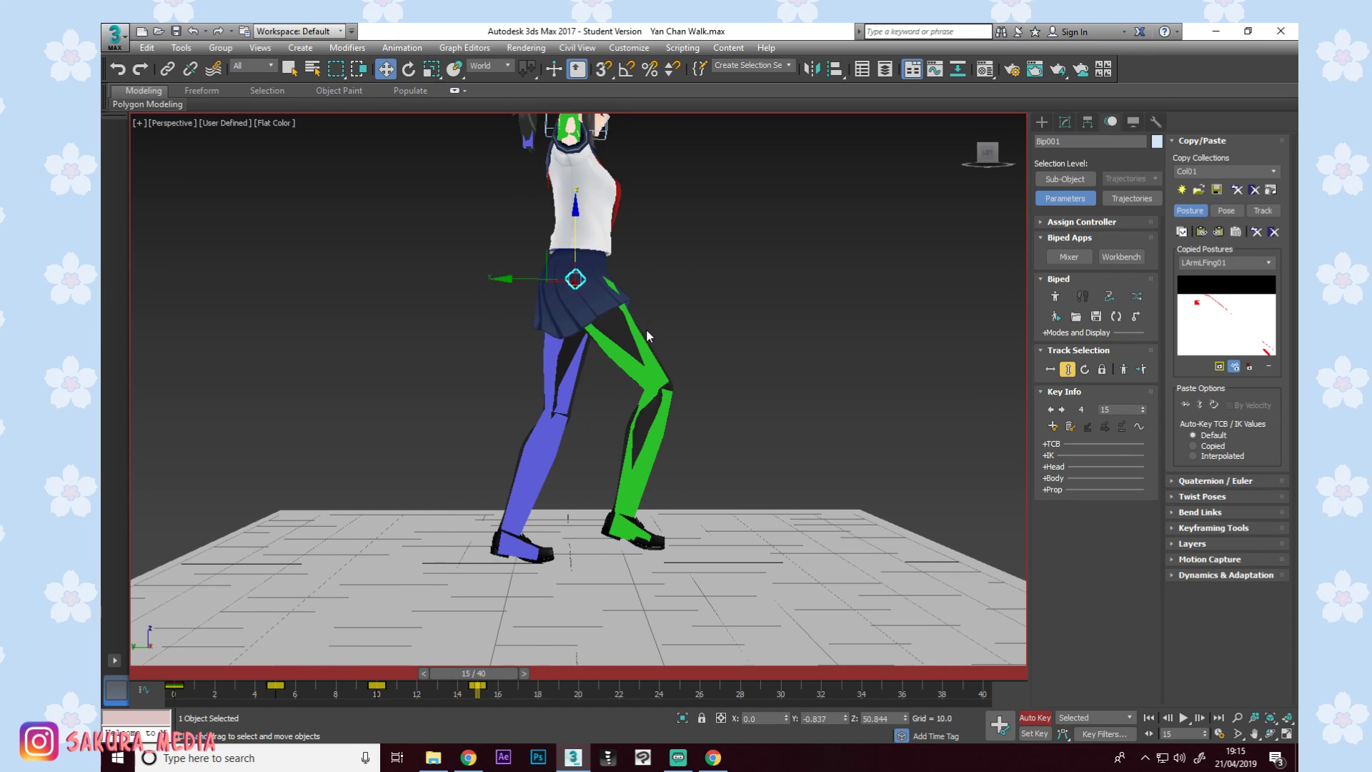
{"action": "left_click_drag", "start_coordinate": [578, 241], "coordinate": [579, 244]}
Adjust the right foot's tilt at frame 15, check it against the reference's up pose, and shift the foot slightly backward.
{"action": "left_click", "coordinate": [624, 531]}
{"action": "key", "text": "e"}
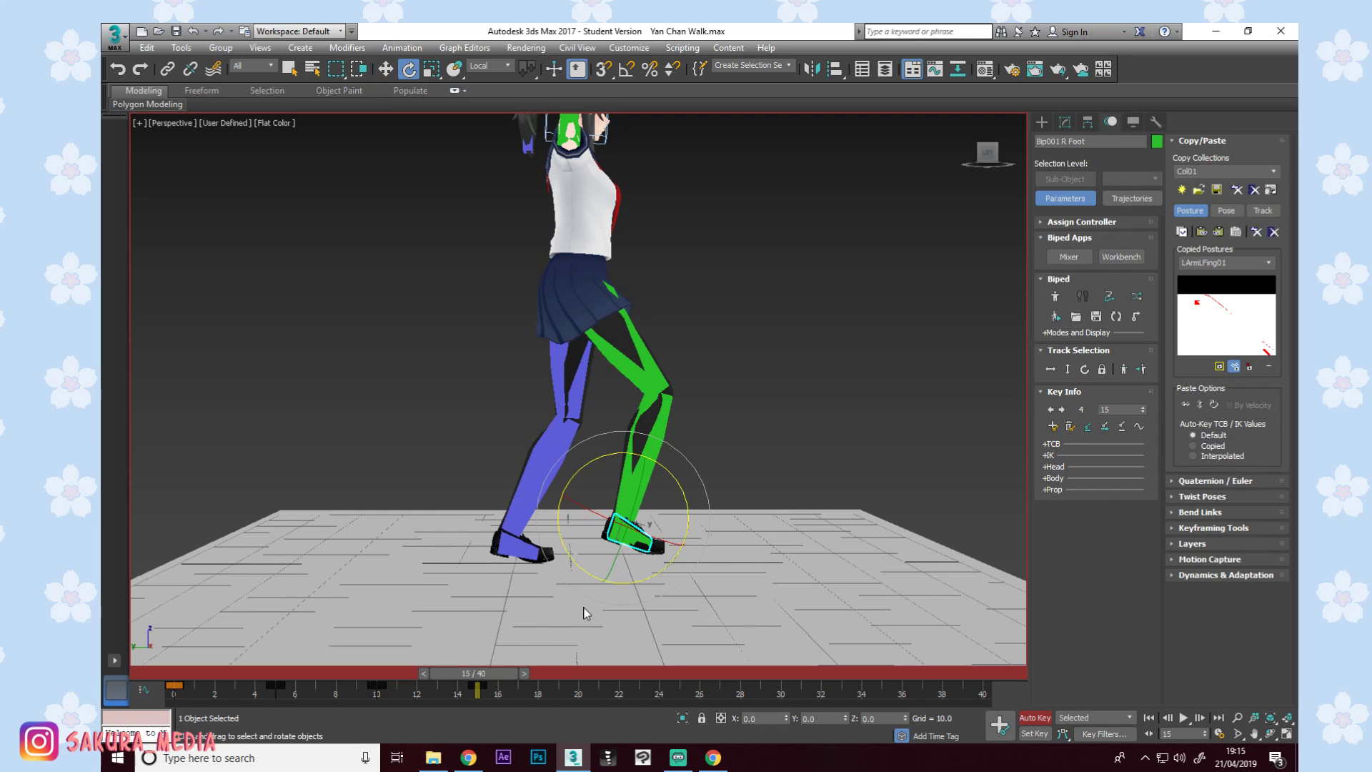
{"action": "mouse_move", "coordinate": [504, 676]}
{"action": "left_mouse_down"}
{"action": "mouse_move", "coordinate": [395, 674]}
{"action": "mouse_move", "coordinate": [500, 653]}
{"action": "left_mouse_up"}
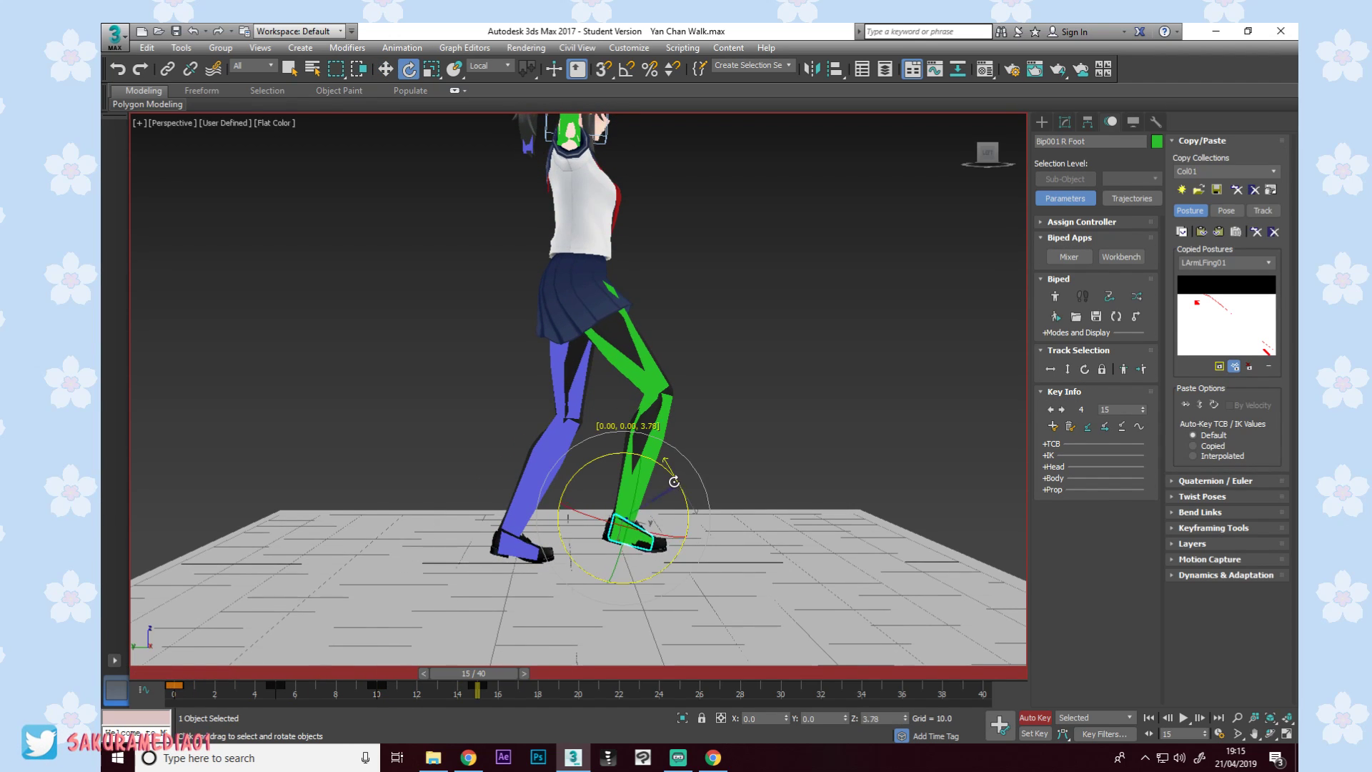
{"action": "key", "text": "w"}
{"action": "left_click", "coordinate": [713, 758]}
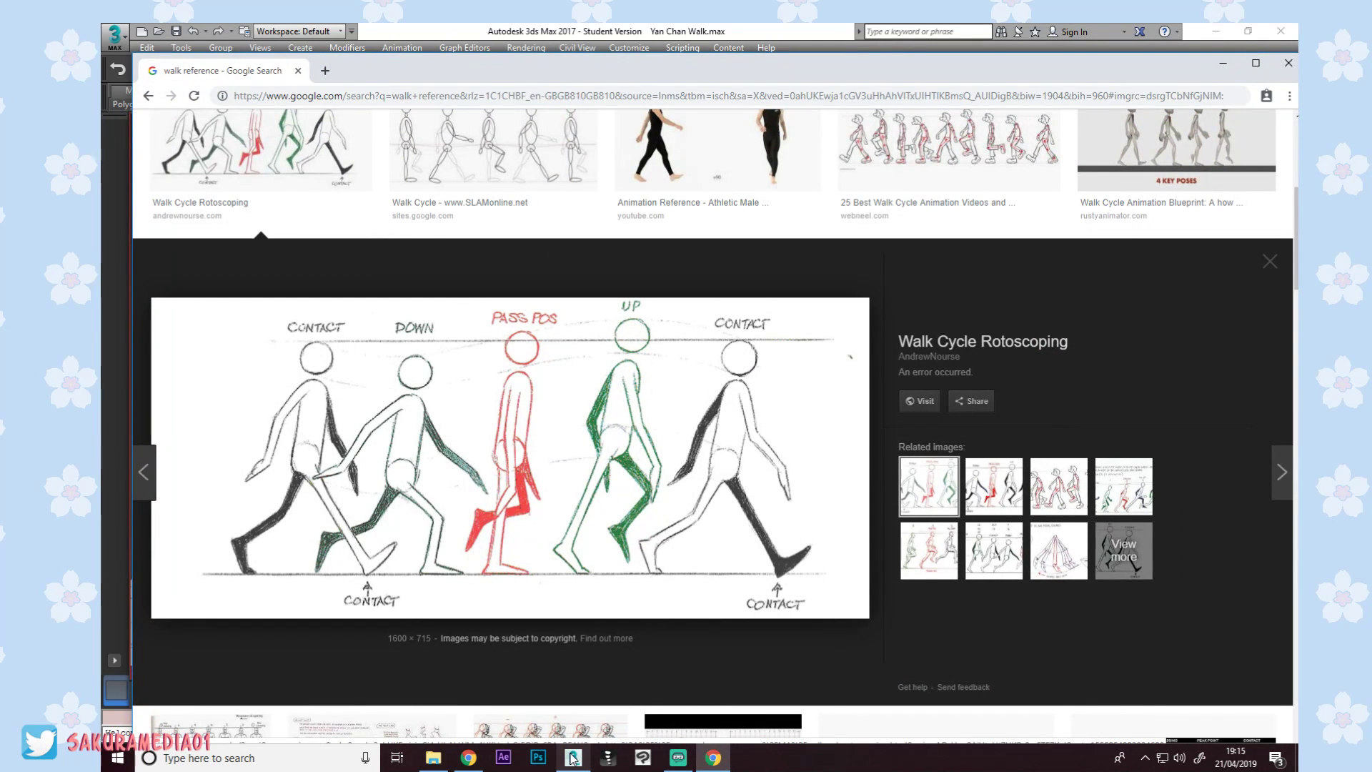
{"action": "mouse_move", "coordinate": [573, 759]}
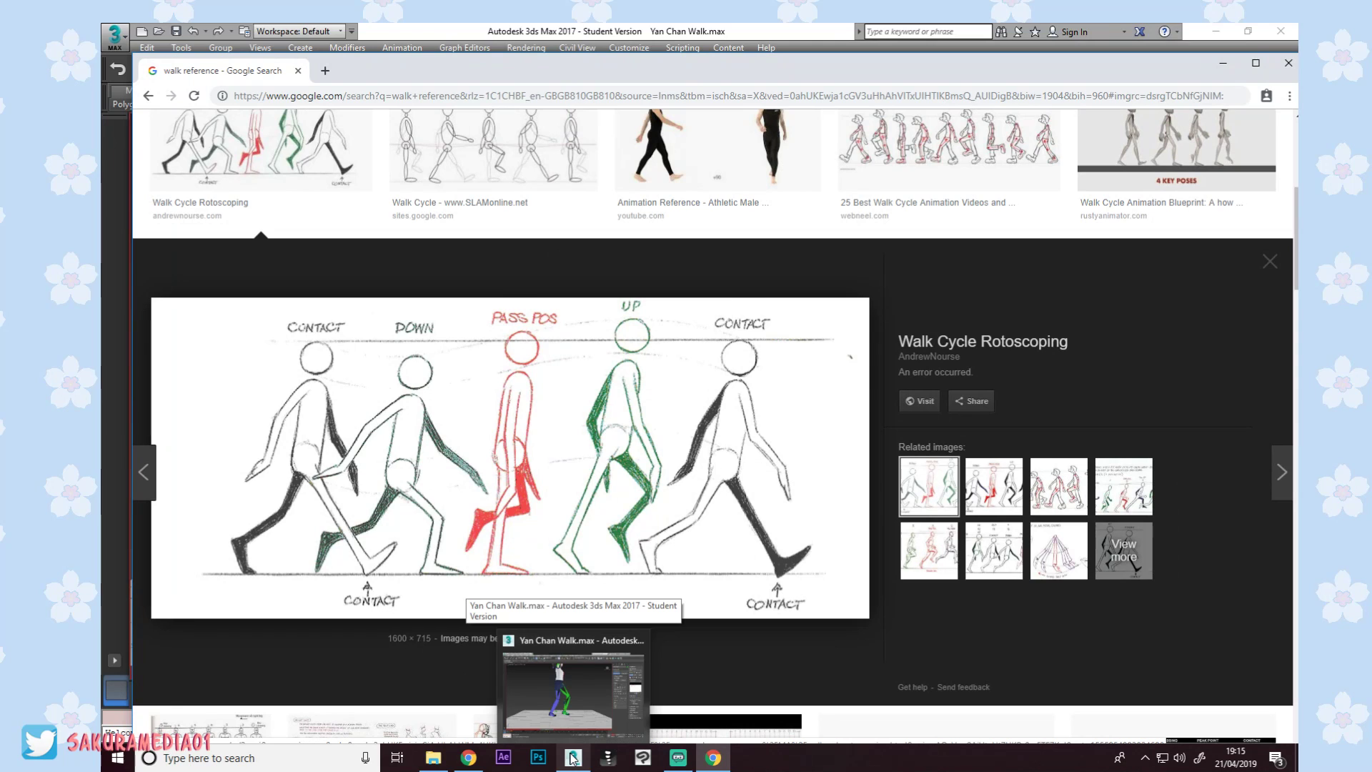
{"action": "left_click", "coordinate": [573, 757]}
{"action": "left_click_drag", "start_coordinate": [604, 492], "coordinate": [598, 491]}
{"action": "key", "text": "e"}
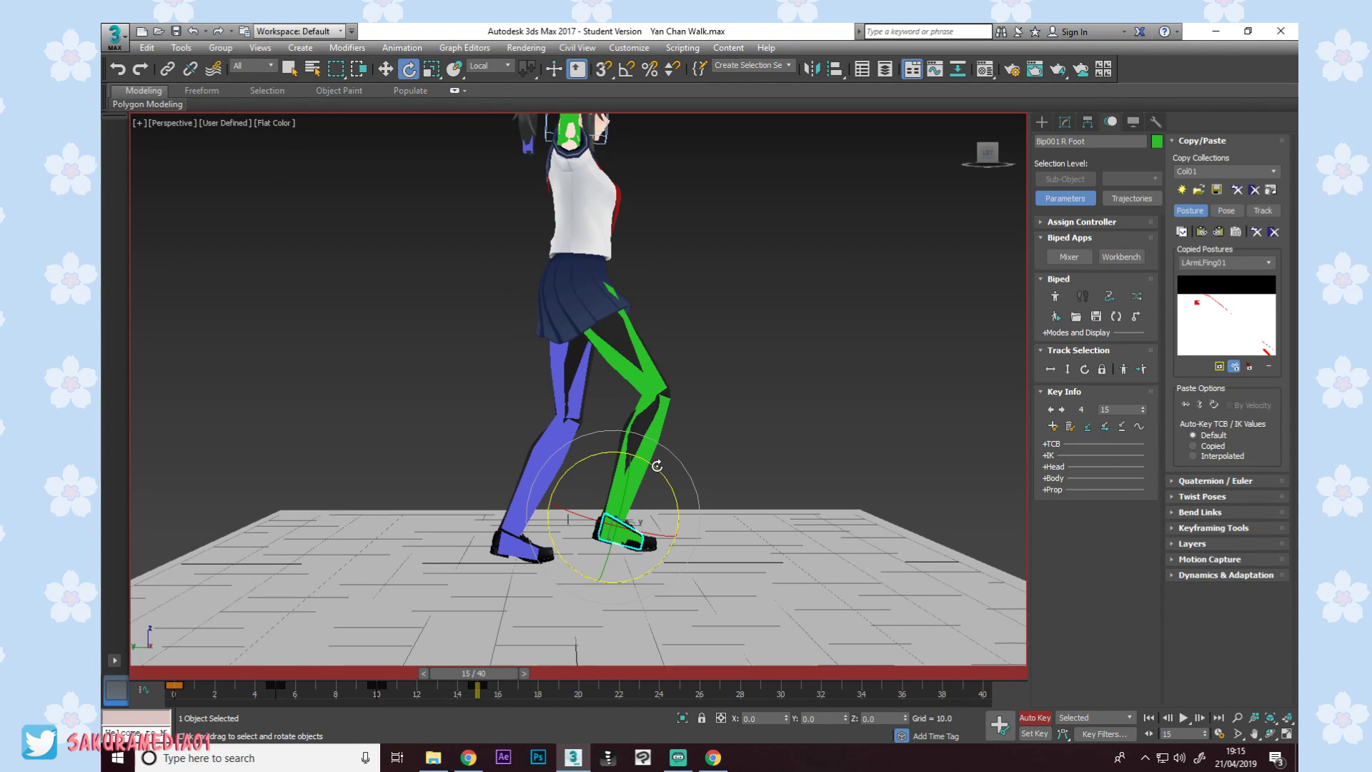
Copy the biped body's frame 0 key to frame 20 and go to frame 20.
{"action": "left_click_drag", "start_coordinate": [500, 673], "coordinate": [605, 668]}
{"action": "key", "text": "e"}
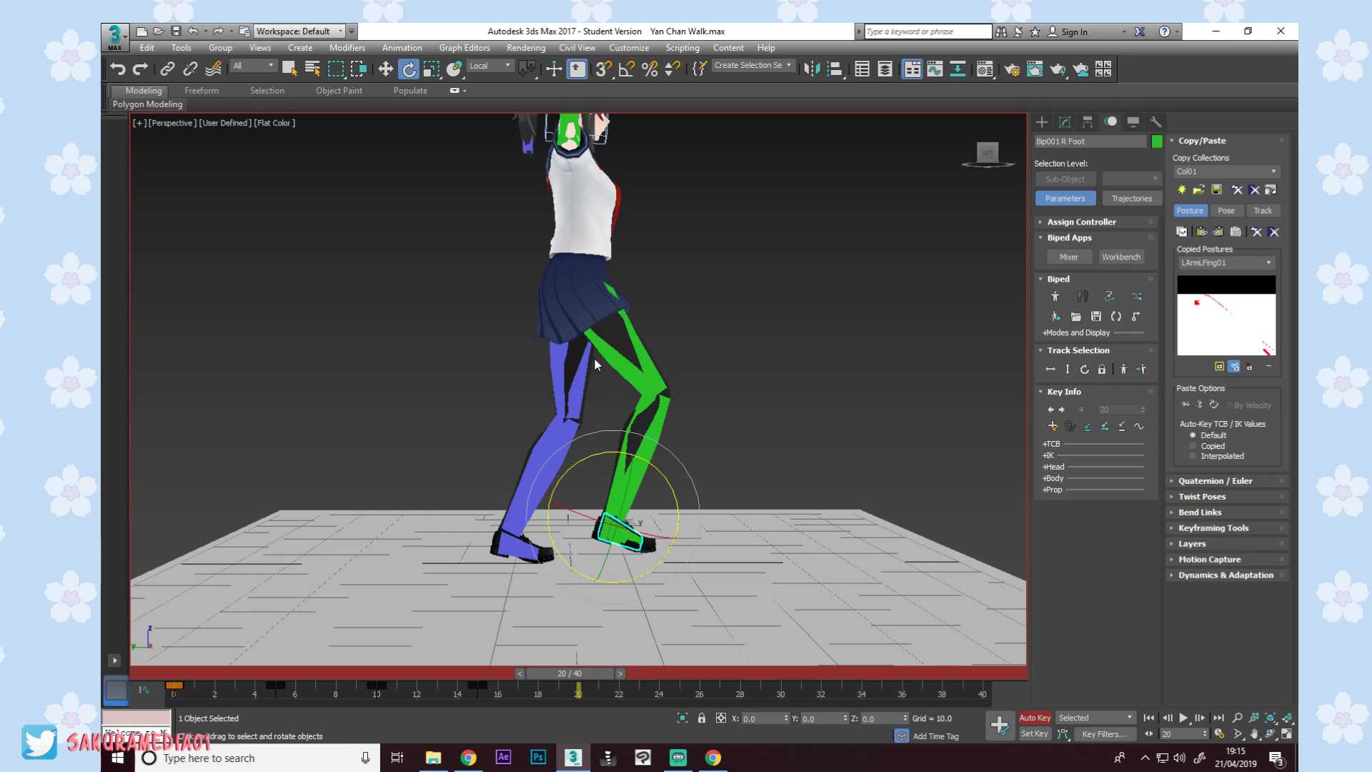
{"action": "left_click", "coordinate": [190, 670]}
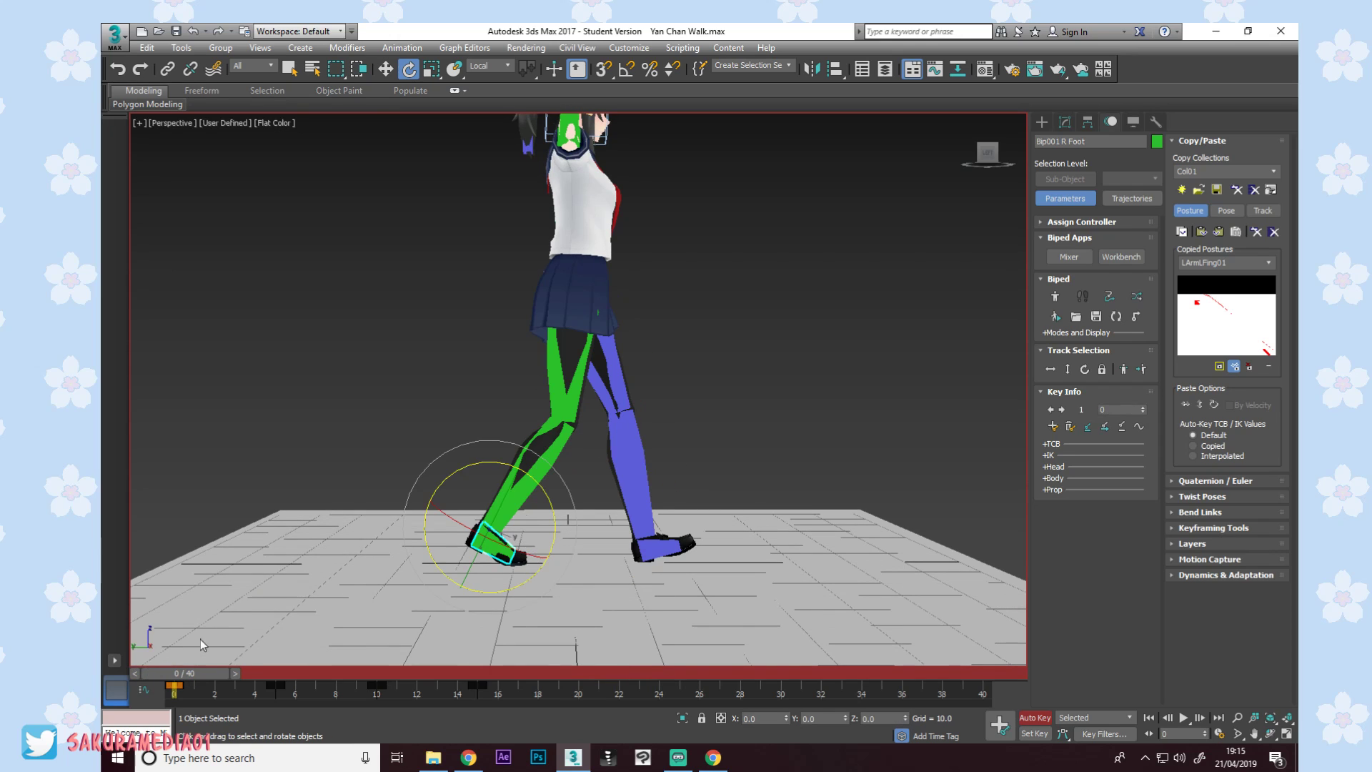
{"action": "left_click_drag", "start_coordinate": [625, 521], "coordinate": [928, 510]}
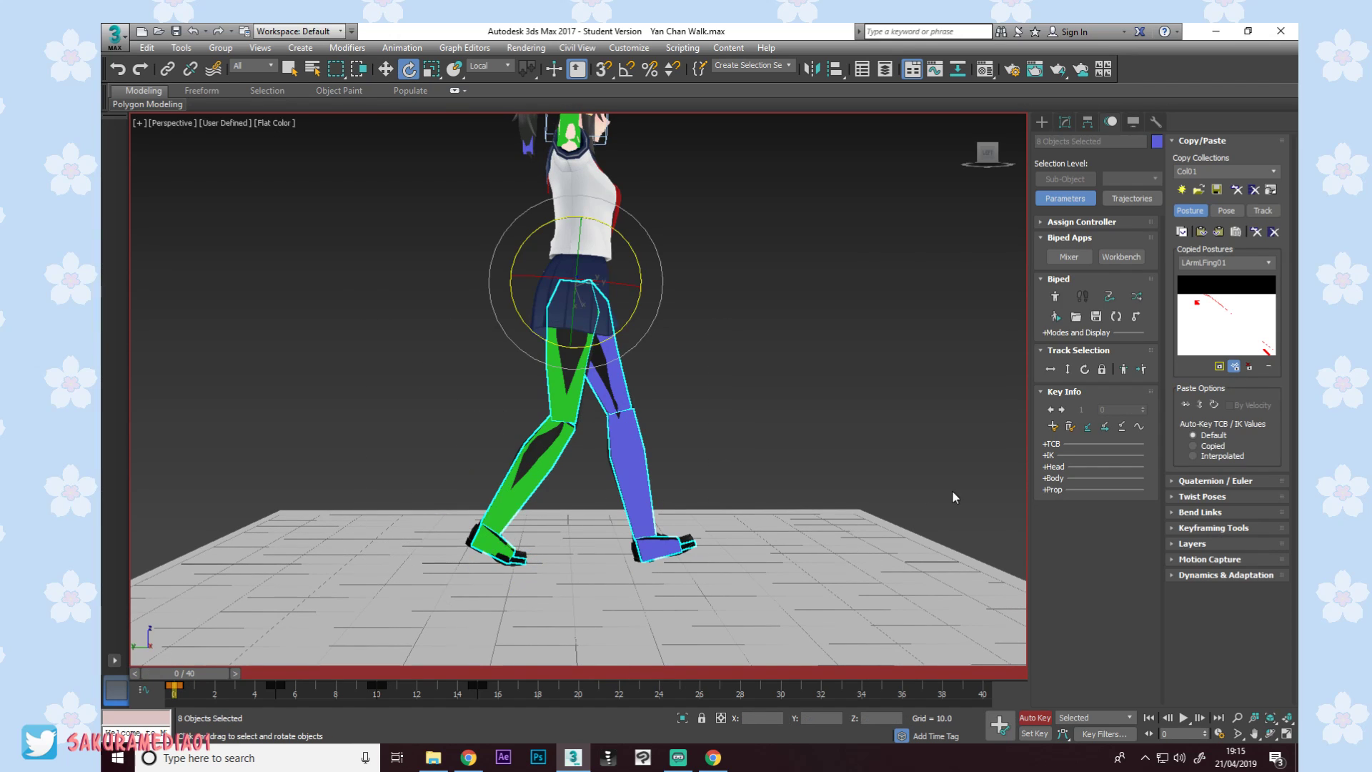
{"action": "left_click", "coordinate": [1051, 369]}
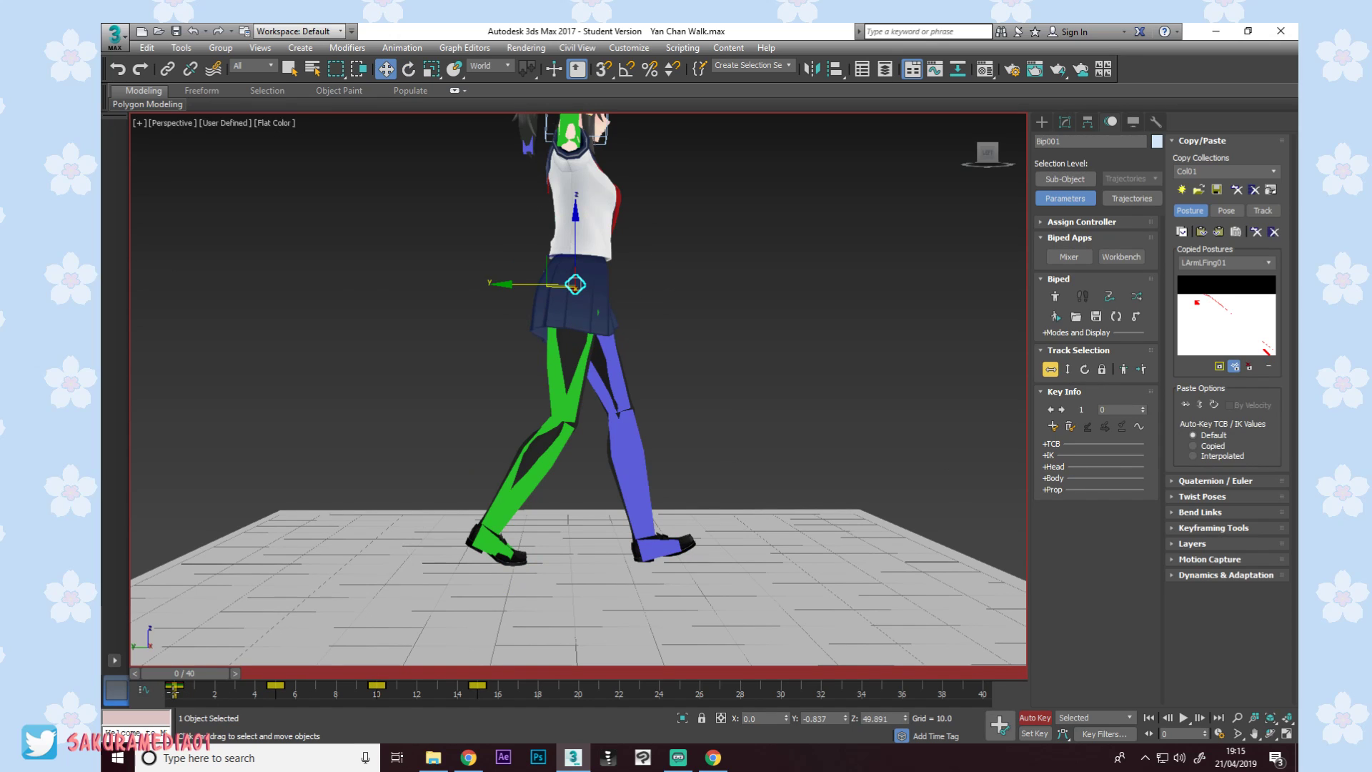
{"action": "left_click_drag", "start_coordinate": [173, 687], "coordinate": [533, 693]}
{"action": "left_click_drag", "start_coordinate": [214, 676], "coordinate": [608, 674]}
{"action": "key", "text": "w"}
Copy the posture of both legs at frame 0 and paste it mirrored to the opposite sides at frame 20.
{"action": "left_click_drag", "start_coordinate": [745, 546], "coordinate": [393, 352]}
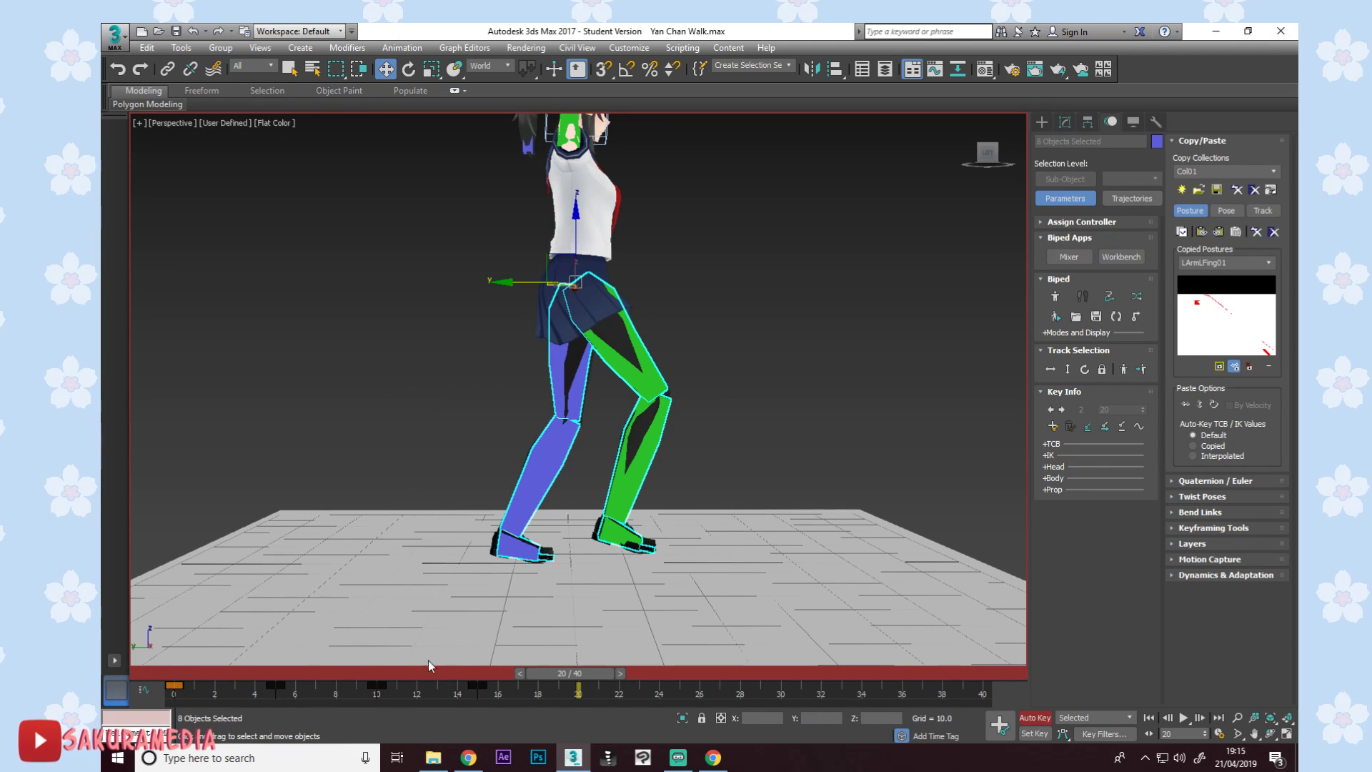
{"action": "key", "text": "Home"}
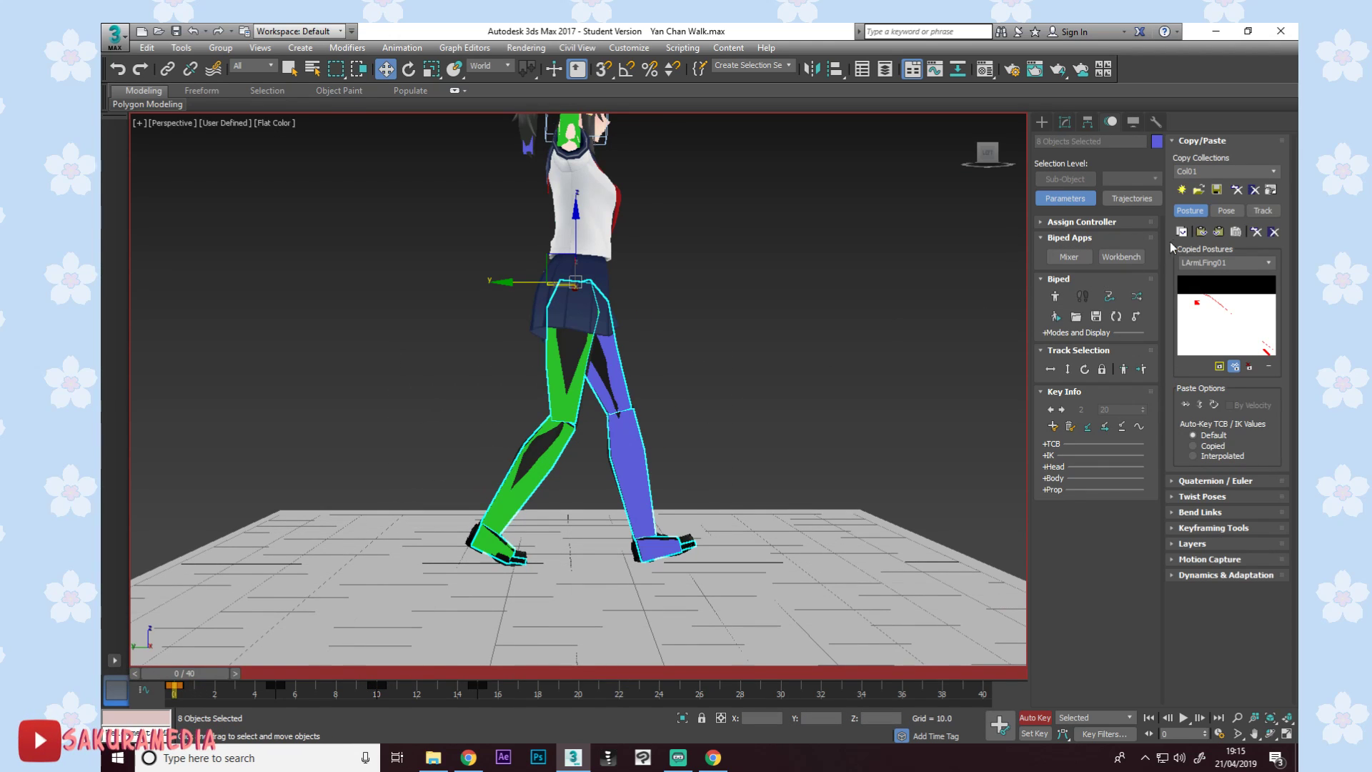
{"action": "left_click", "coordinate": [1181, 231]}
{"action": "left_click", "coordinate": [541, 675]}
{"action": "left_click_drag", "start_coordinate": [541, 675], "coordinate": [579, 675]}
{"action": "key", "text": "w"}
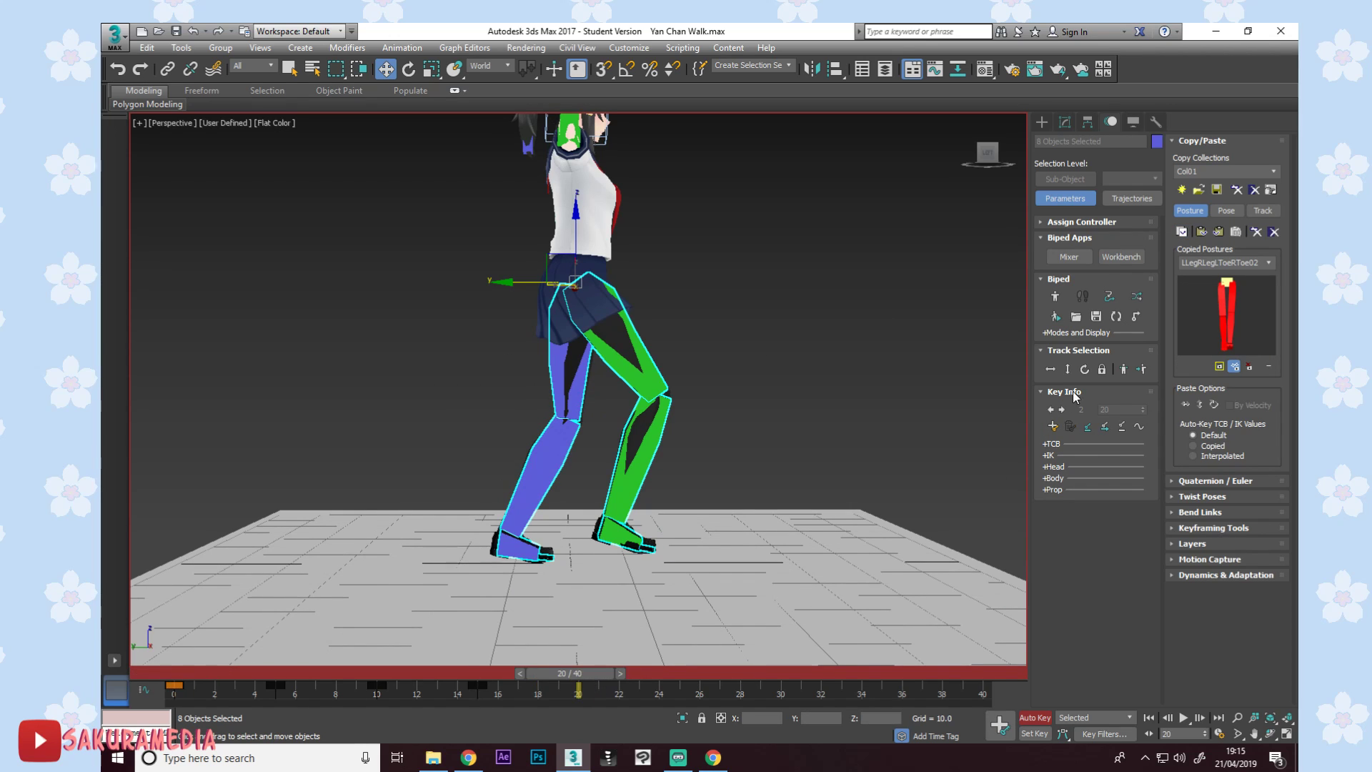
{"action": "left_click", "coordinate": [1218, 232]}
{"action": "middle_click_drag", "start_coordinate": [808, 478], "coordinate": [809, 500], "text": "alt"}
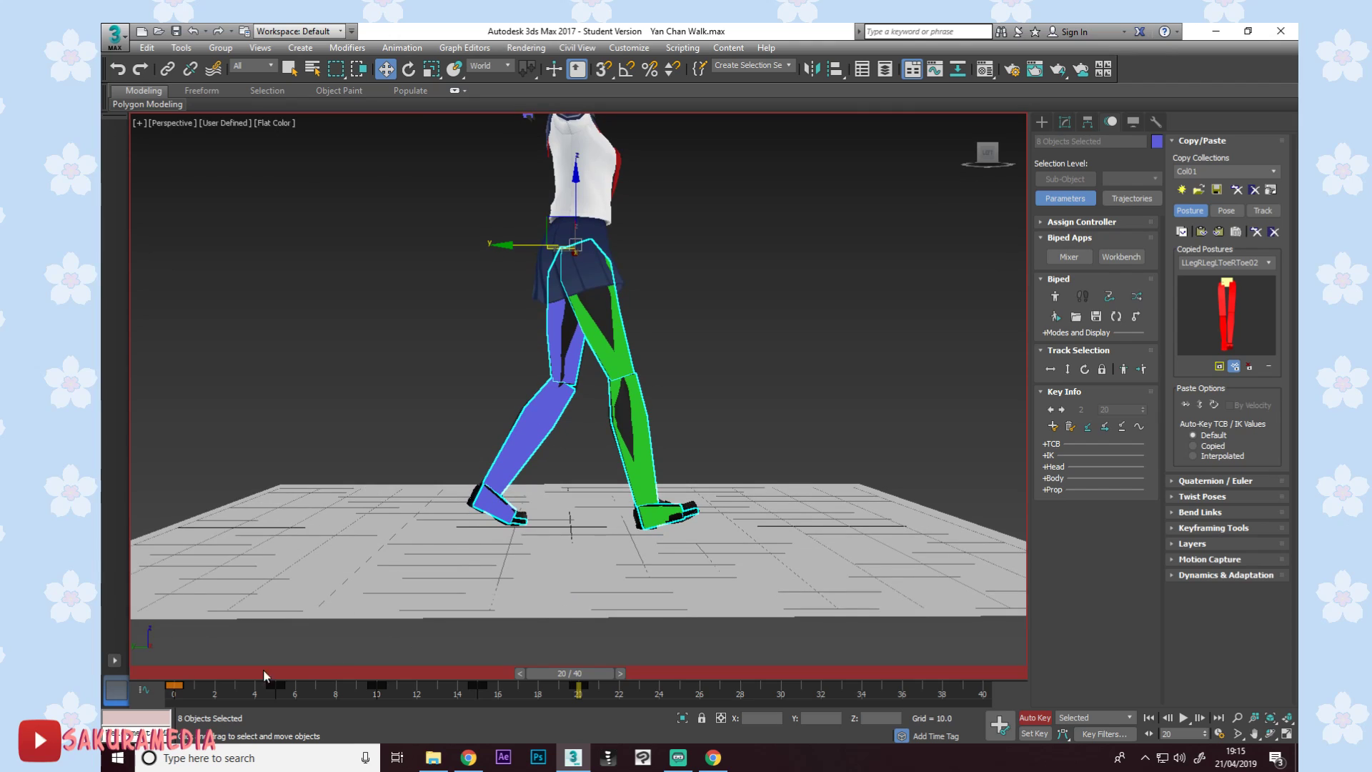
Compare the contact poses at frames 0 and 20, and raise the body by about 0.8 at frame 15.
{"action": "left_click", "coordinate": [141, 675]}
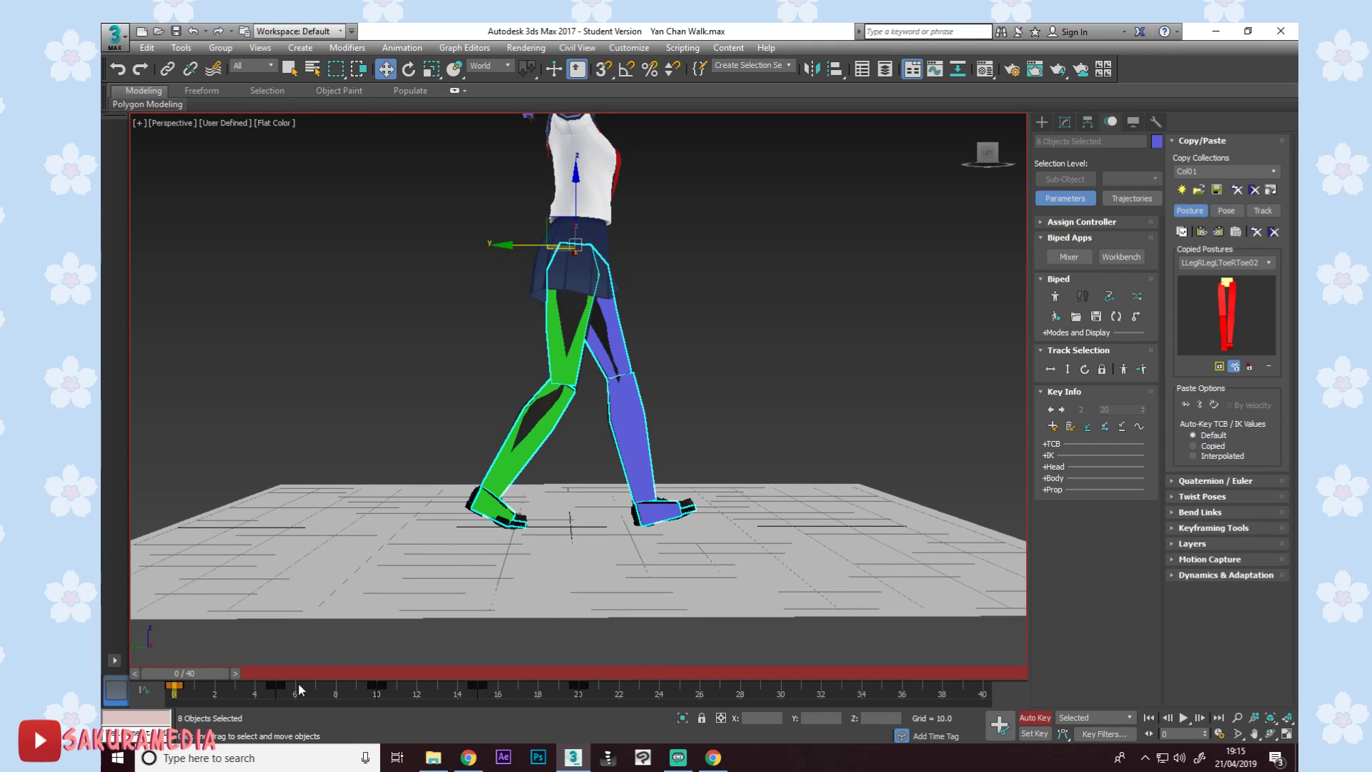
{"action": "left_click", "coordinate": [587, 675]}
{"action": "mouse_move", "coordinate": [587, 676]}
{"action": "left_mouse_down"}
{"action": "mouse_move", "coordinate": [216, 676]}
{"action": "mouse_move", "coordinate": [609, 679]}
{"action": "left_mouse_up"}
{"action": "key", "text": "w"}
{"action": "middle_click_drag", "start_coordinate": [607, 601], "coordinate": [576, 454]}
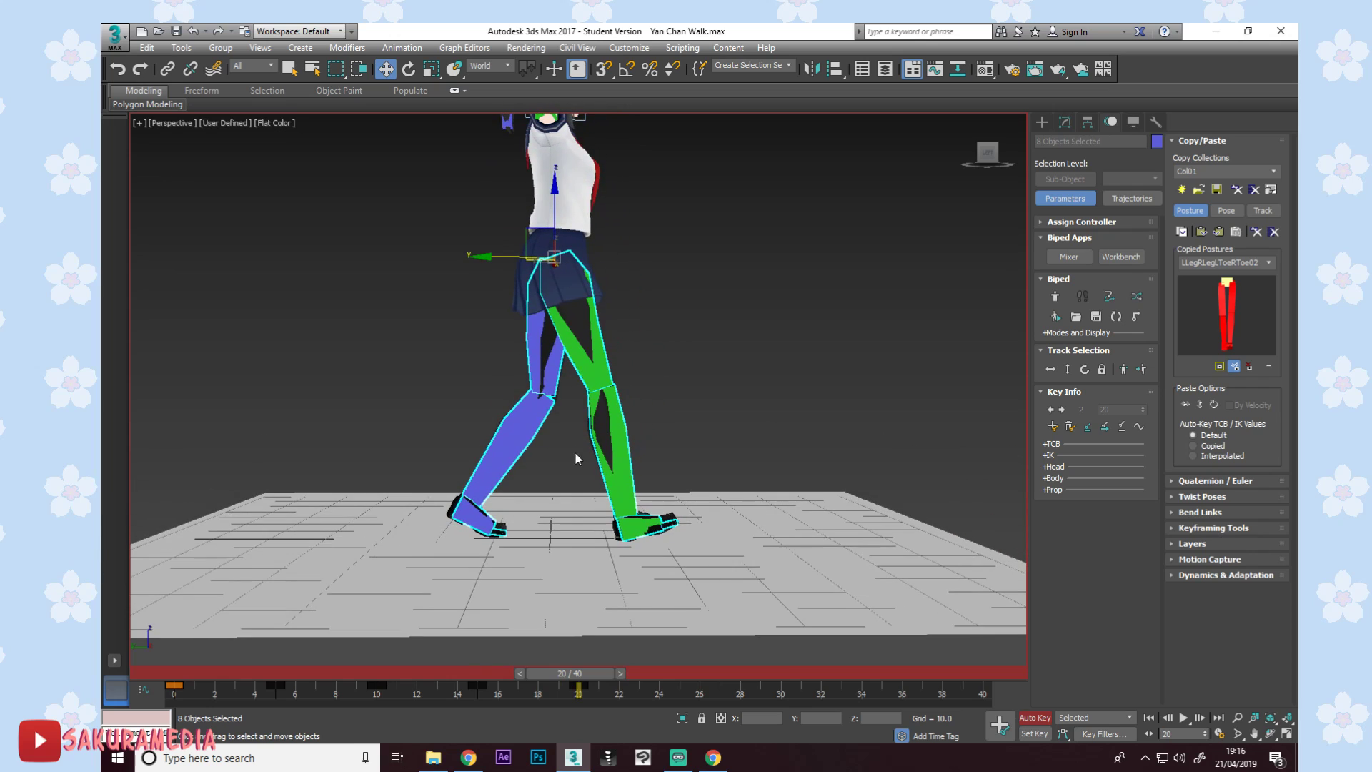
{"action": "middle_click_drag", "start_coordinate": [745, 502], "coordinate": [749, 533]}
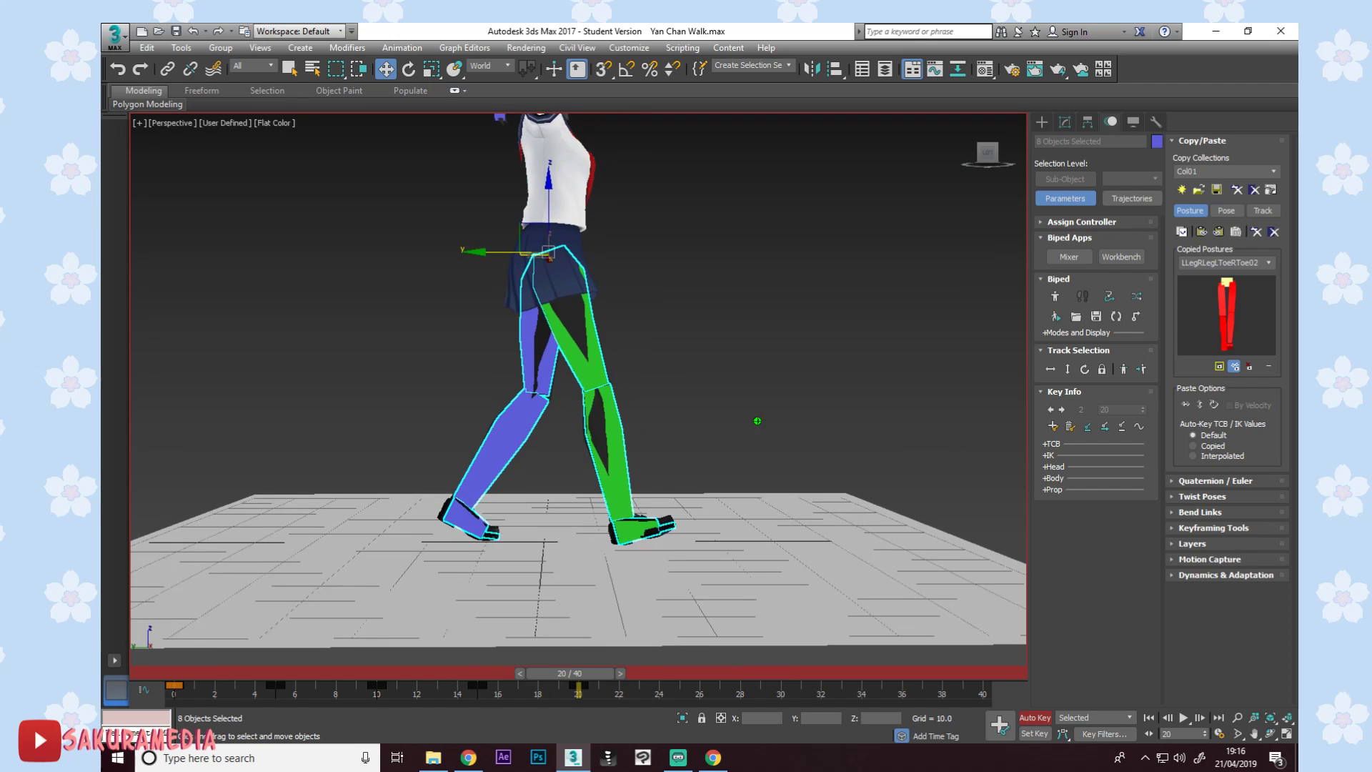
{"action": "left_click_drag", "start_coordinate": [569, 673], "coordinate": [511, 649]}
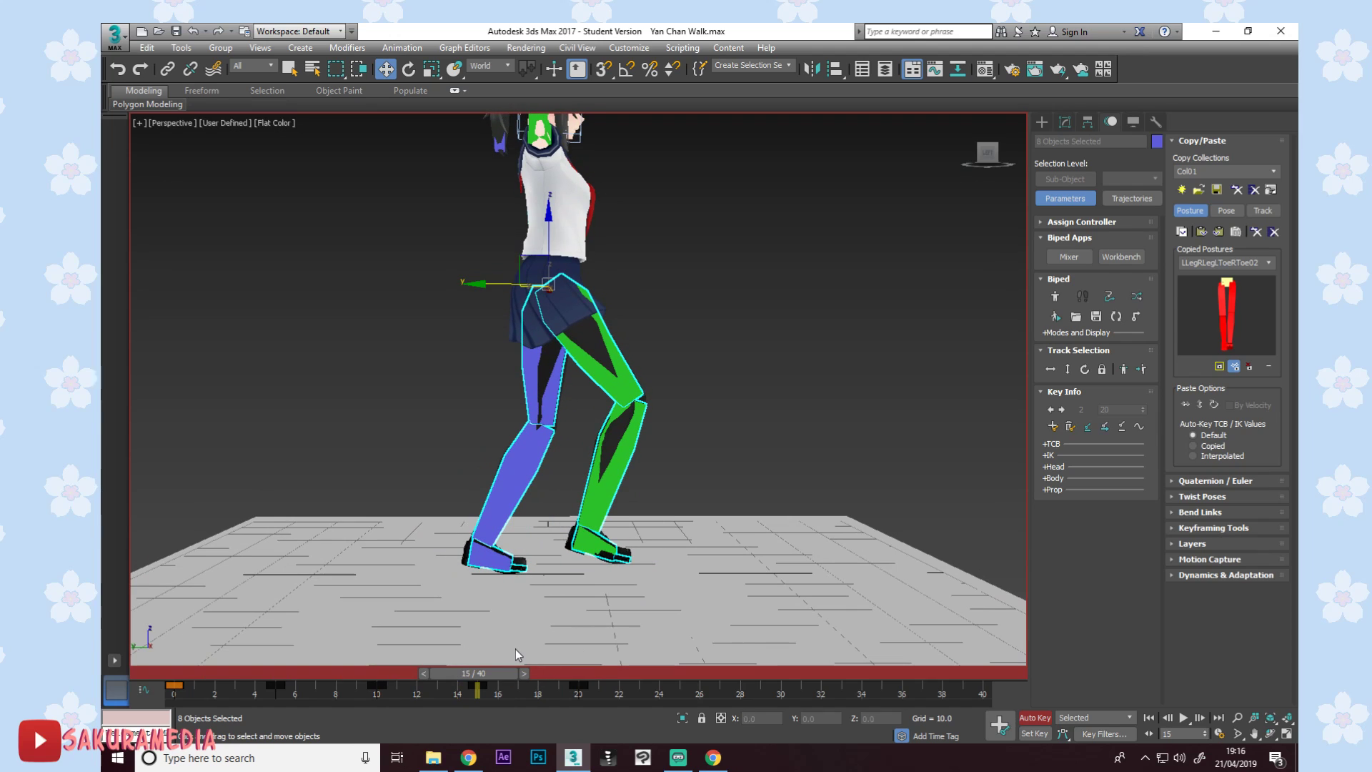
{"action": "middle_click_drag", "start_coordinate": [754, 441], "coordinate": [764, 409]}
{"action": "left_click", "coordinate": [1068, 369]}
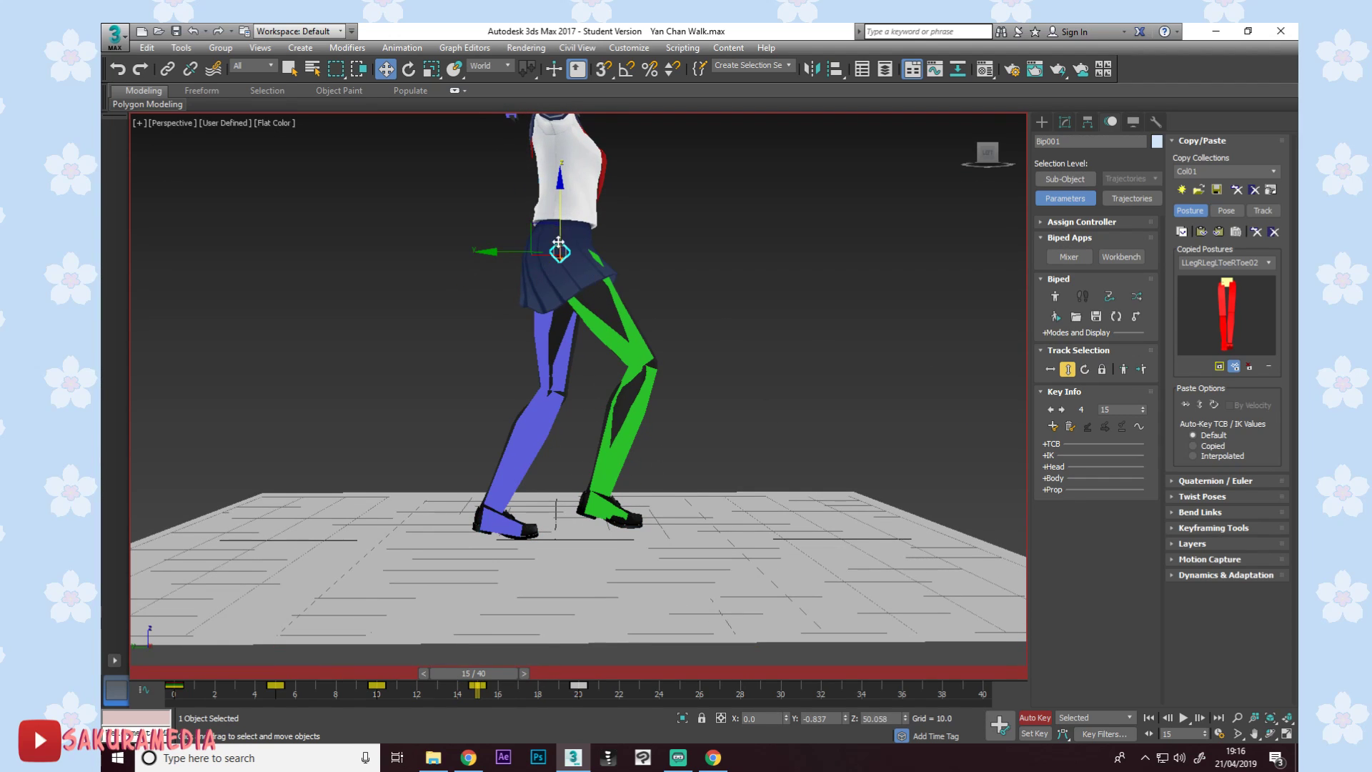
{"action": "left_click_drag", "start_coordinate": [555, 216], "coordinate": [558, 211]}
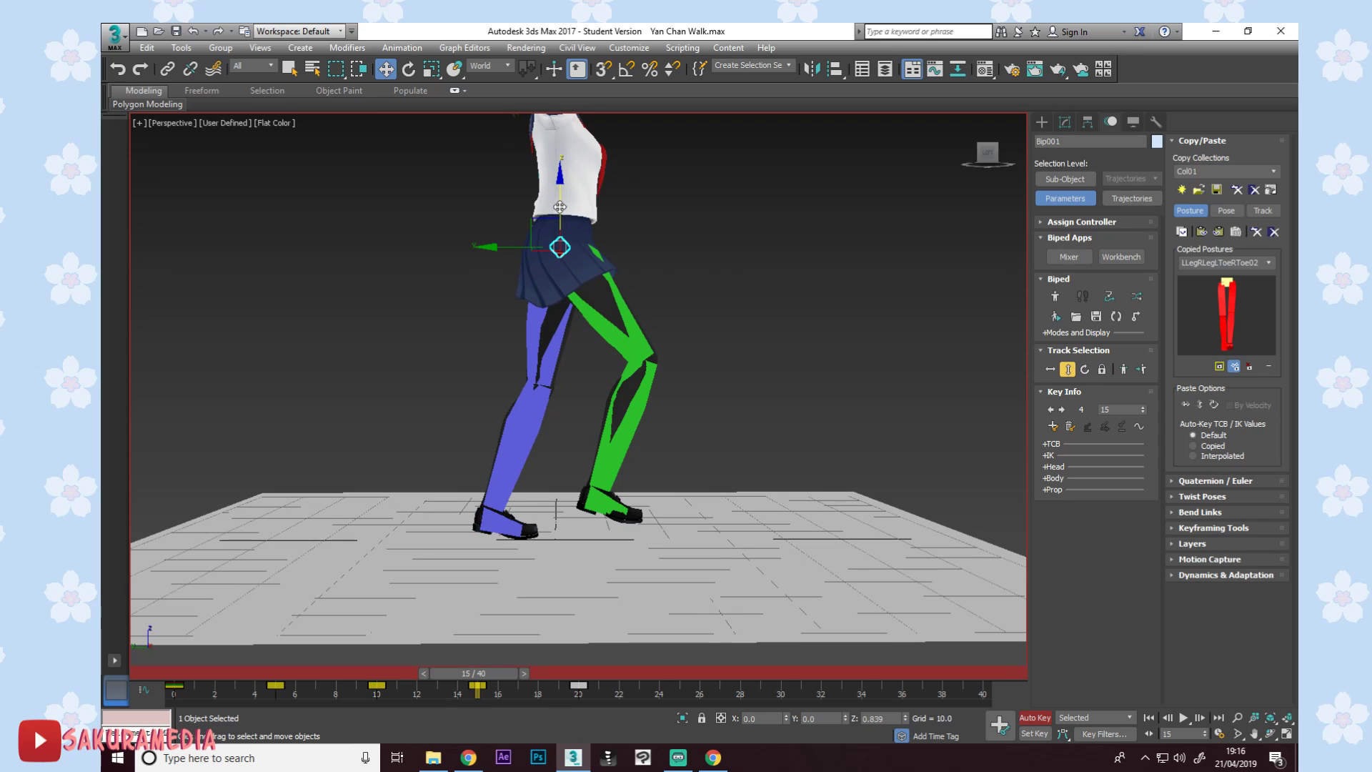
Lower the body slightly at frame 0 to about Z 49.86 and copy that key to frame 20.
{"action": "left_click_drag", "start_coordinate": [495, 675], "coordinate": [174, 663]}
{"action": "key", "text": "w"}
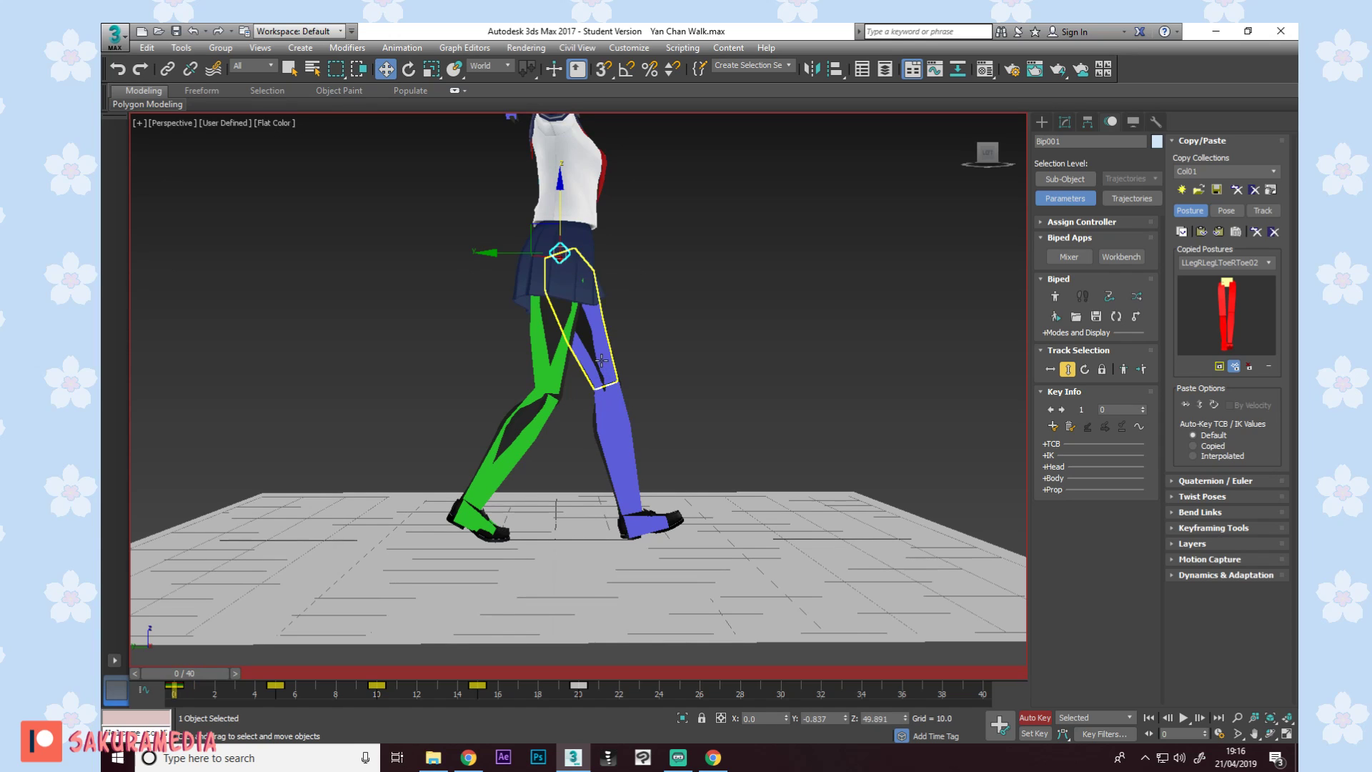
{"action": "mouse_move", "coordinate": [206, 675]}
{"action": "left_mouse_down"}
{"action": "mouse_move", "coordinate": [226, 666]}
{"action": "mouse_move", "coordinate": [197, 666]}
{"action": "mouse_move", "coordinate": [225, 658]}
{"action": "mouse_move", "coordinate": [199, 660]}
{"action": "mouse_move", "coordinate": [234, 658]}
{"action": "mouse_move", "coordinate": [170, 665]}
{"action": "mouse_move", "coordinate": [344, 670]}
{"action": "mouse_move", "coordinate": [132, 670]}
{"action": "mouse_move", "coordinate": [226, 673]}
{"action": "mouse_move", "coordinate": [204, 670]}
{"action": "left_mouse_up"}
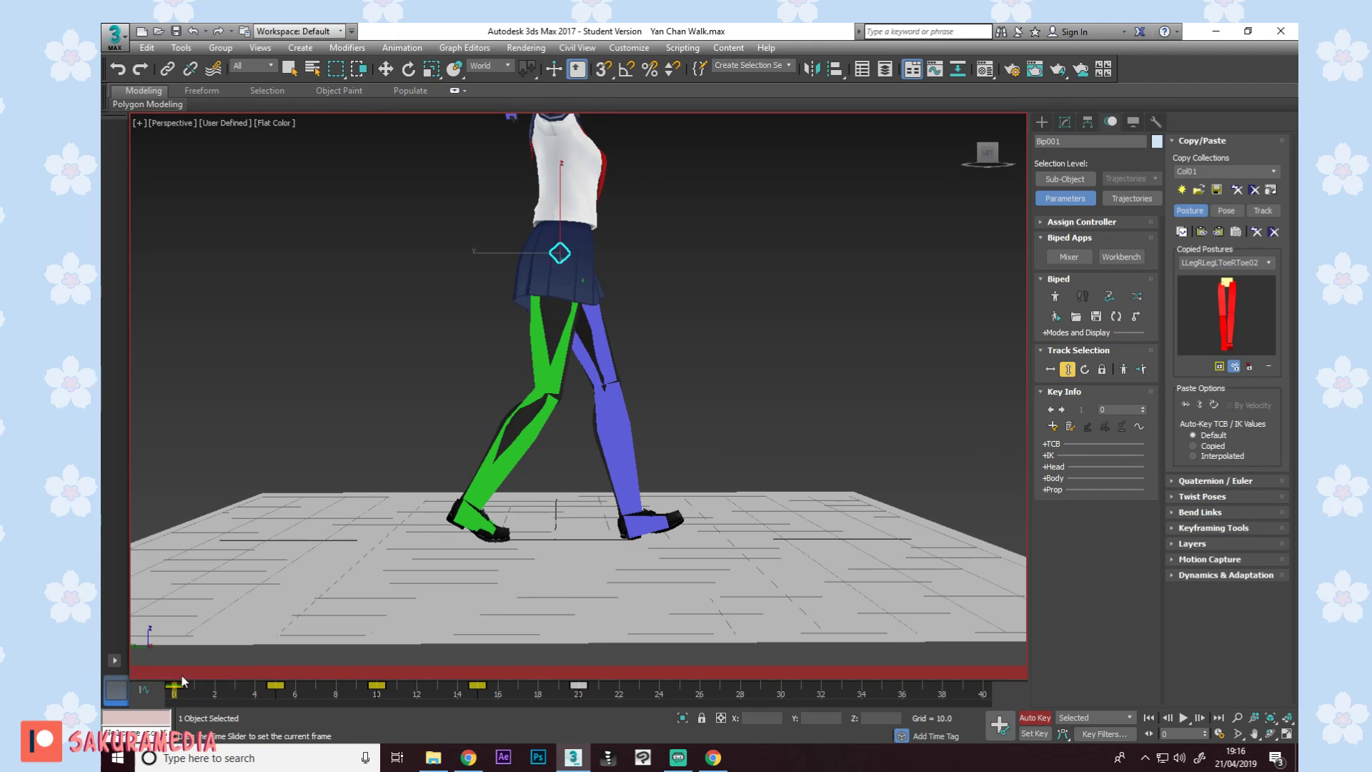
{"action": "key", "text": "w"}
{"action": "left_click_drag", "start_coordinate": [558, 223], "coordinate": [559, 223]}
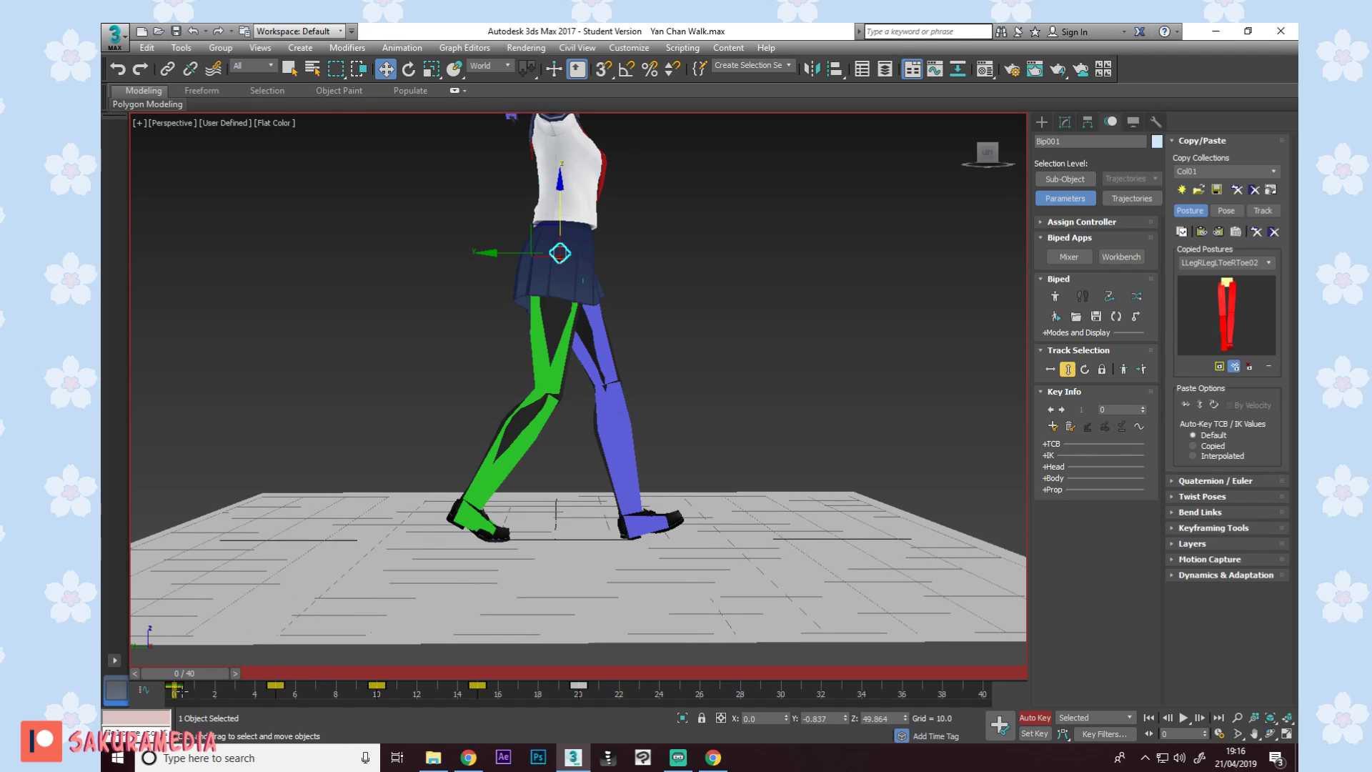
{"action": "left_click_drag", "start_coordinate": [174, 689], "coordinate": [433, 688]}
{"action": "left_click_drag", "start_coordinate": [590, 687], "coordinate": [579, 688]}
Rotate the left foot down flat onto the ground at frame 2.
{"action": "left_click_drag", "start_coordinate": [208, 675], "coordinate": [252, 672]}
{"action": "scroll", "coordinate": [593, 566], "scroll_direction": "up", "scroll_amount": 3}
{"action": "scroll", "coordinate": [593, 566], "scroll_direction": "up", "scroll_amount": 2}
{"action": "left_click", "coordinate": [664, 483]}
{"action": "middle_click_drag", "start_coordinate": [665, 474], "coordinate": [657, 379]}
{"action": "key", "text": "e"}
{"action": "mouse_move", "coordinate": [672, 323]}
{"action": "left_mouse_down"}
{"action": "mouse_move", "coordinate": [668, 335]}
{"action": "mouse_move", "coordinate": [680, 325]}
{"action": "left_mouse_up"}
Rotate the left toes level with the ground at frame 2.
{"action": "left_click", "coordinate": [710, 395]}
{"action": "left_click_drag", "start_coordinate": [716, 370], "coordinate": [738, 369]}
{"action": "key", "text": "w"}
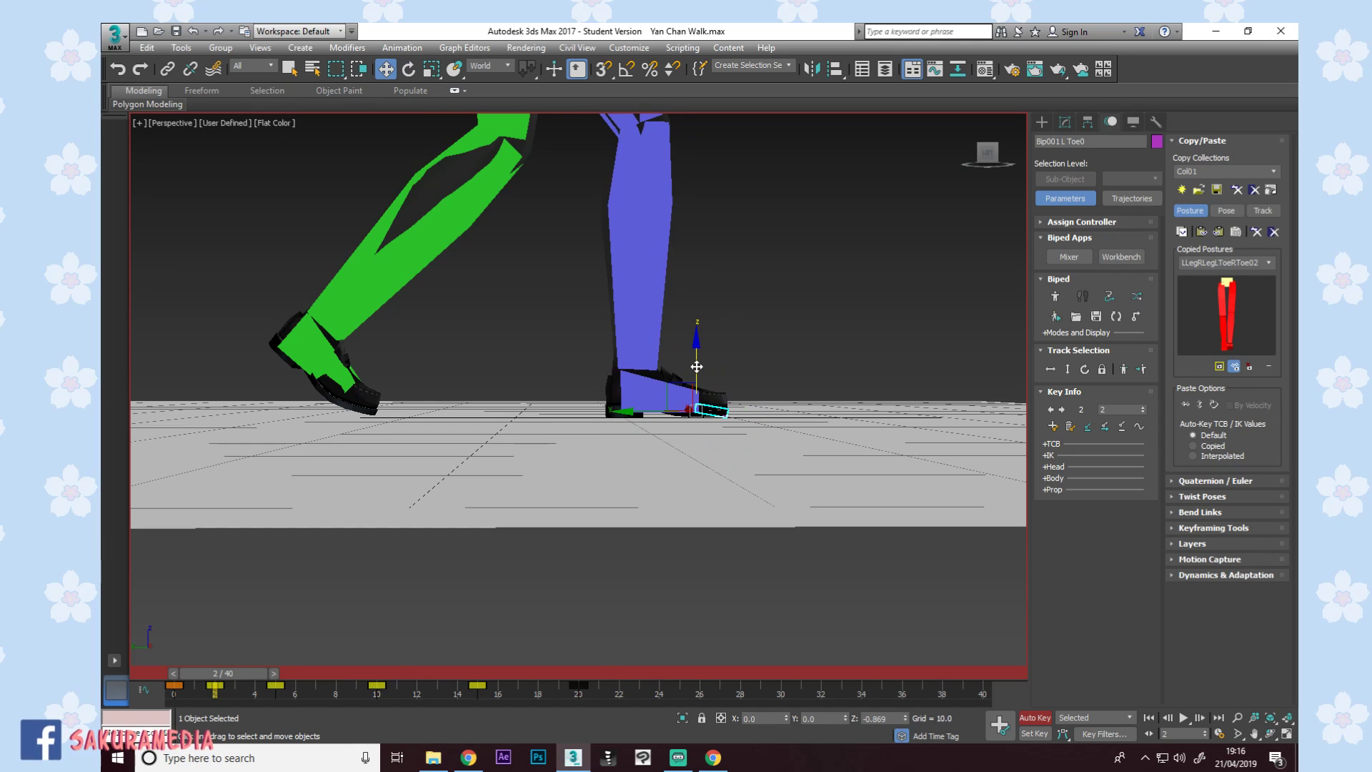
{"action": "key", "text": "e"}
{"action": "left_click_drag", "start_coordinate": [732, 358], "coordinate": [723, 358]}
{"action": "middle_click_drag", "start_coordinate": [721, 381], "coordinate": [724, 431]}
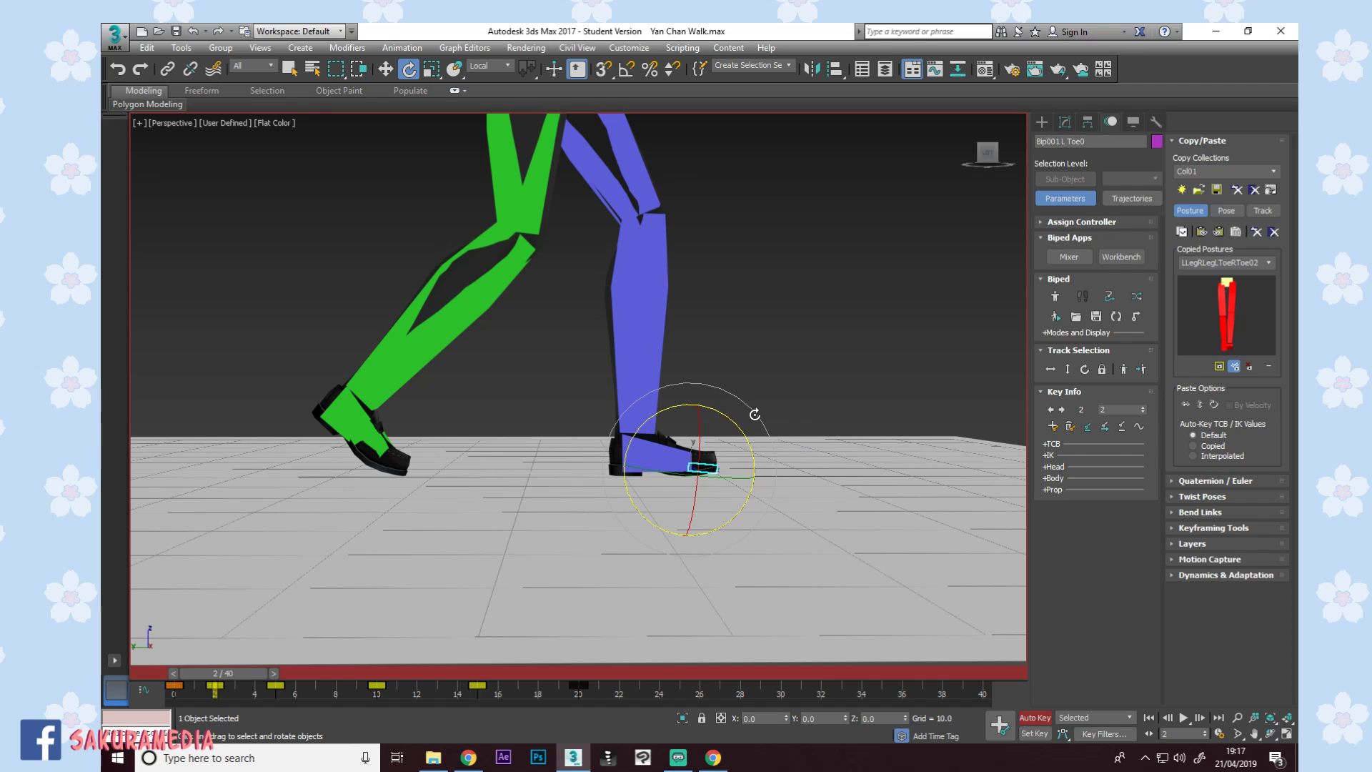
Slide the left foot slightly forward along the ground at frame 5.
{"action": "middle_click_drag", "start_coordinate": [708, 367], "coordinate": [677, 342]}
{"action": "left_click_drag", "start_coordinate": [254, 675], "coordinate": [318, 668]}
{"action": "key", "text": "w"}
{"action": "left_click", "coordinate": [629, 451]}
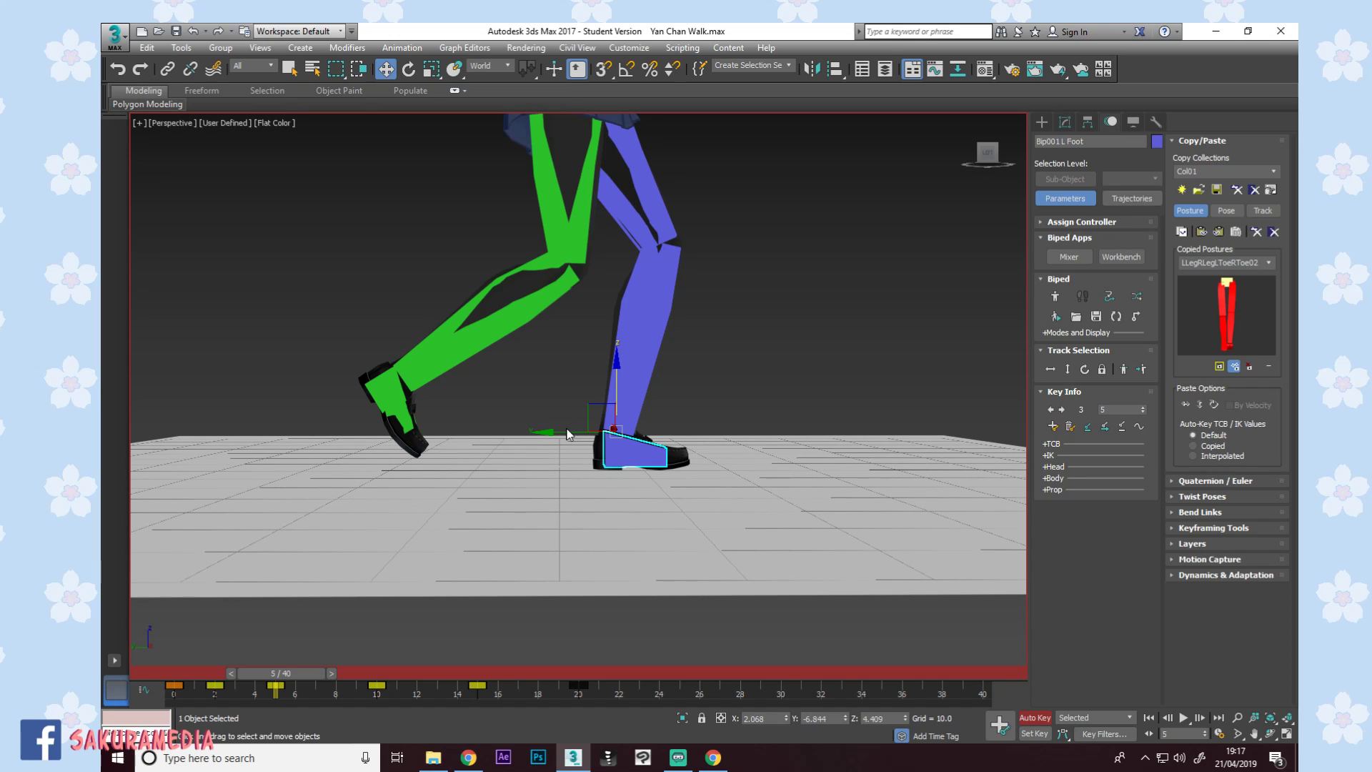
{"action": "left_click", "coordinate": [594, 440]}
{"action": "left_click", "coordinate": [607, 446]}
{"action": "left_click_drag", "start_coordinate": [552, 433], "coordinate": [567, 434]}
{"action": "middle_click_drag", "start_coordinate": [567, 434], "coordinate": [557, 485]}
Slide the left foot forward at frame 10 to about Y -1.6.
{"action": "left_click_drag", "start_coordinate": [277, 673], "coordinate": [392, 649]}
{"action": "key", "text": "w"}
{"action": "left_click_drag", "start_coordinate": [503, 480], "coordinate": [519, 480]}
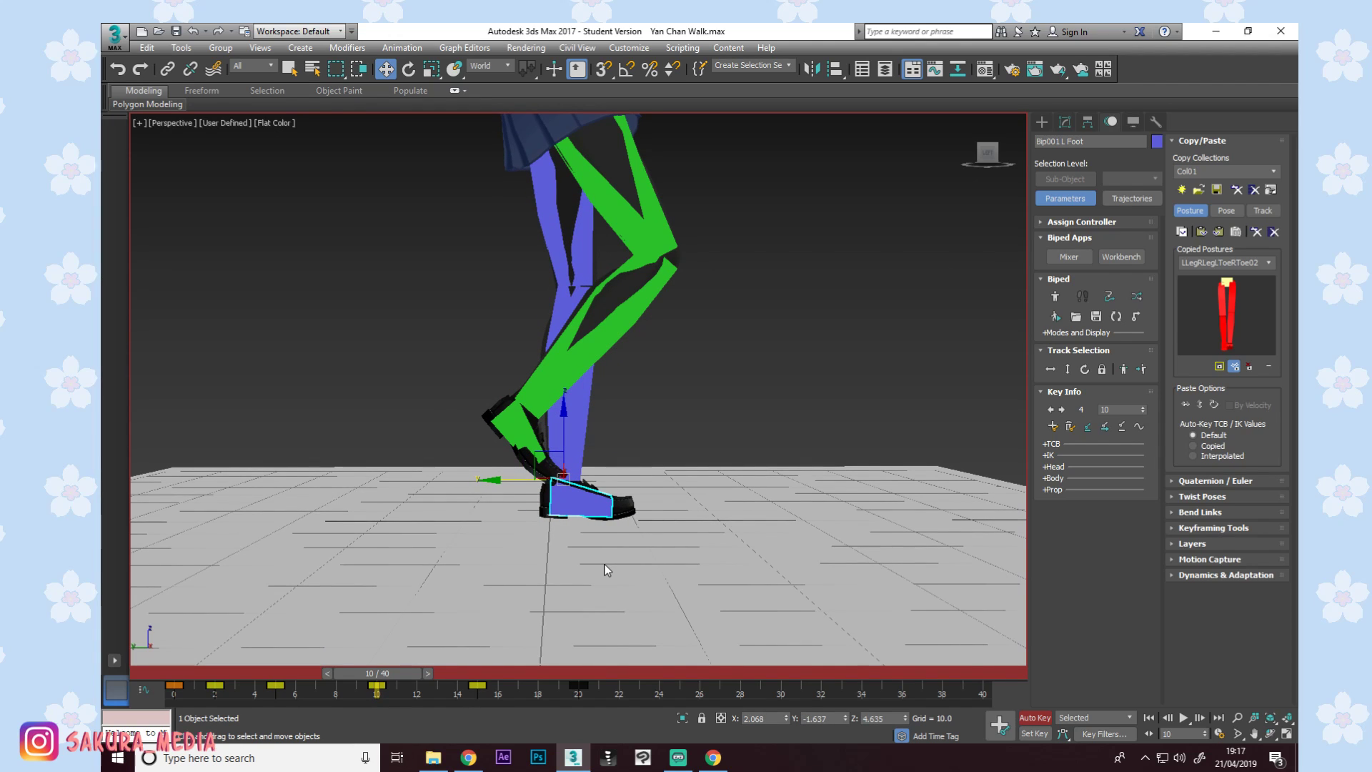
Tilt the left foot at frame 15 so its heel lifts, and make its frame 20 key a sliding key.
{"action": "left_click_drag", "start_coordinate": [383, 663], "coordinate": [466, 654]}
{"action": "middle_click_drag", "start_coordinate": [639, 506], "coordinate": [667, 519]}
{"action": "scroll", "coordinate": [640, 458], "scroll_direction": "down", "scroll_amount": 2}
{"action": "middle_click_drag", "start_coordinate": [650, 438], "coordinate": [649, 396]}
{"action": "scroll", "coordinate": [641, 357], "scroll_direction": "up", "scroll_amount": 1}
{"action": "middle_click_drag", "start_coordinate": [531, 439], "coordinate": [536, 366]}
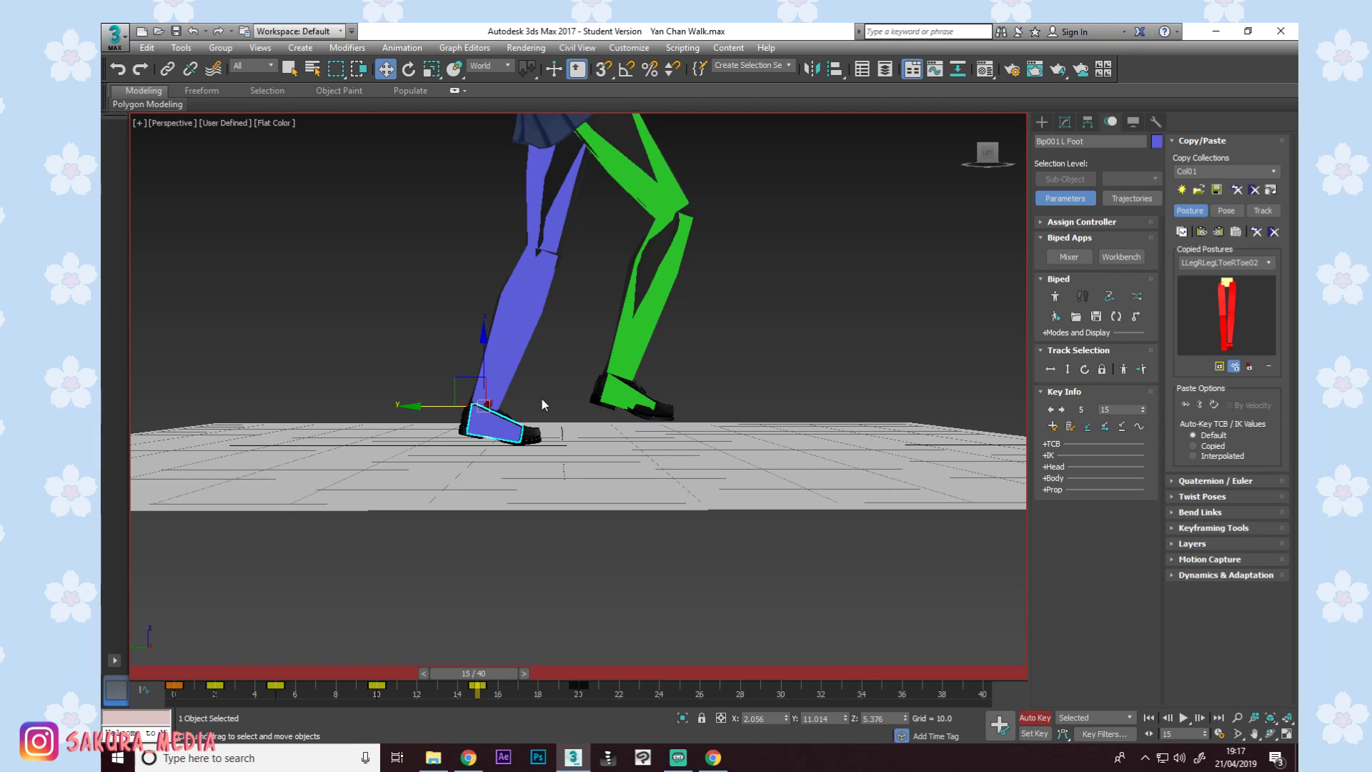
{"action": "key", "text": "e"}
{"action": "left_click_drag", "start_coordinate": [539, 362], "coordinate": [575, 389]}
{"action": "mouse_move", "coordinate": [500, 672]}
{"action": "left_mouse_down"}
{"action": "mouse_move", "coordinate": [585, 668]}
{"action": "mouse_move", "coordinate": [473, 673]}
{"action": "left_mouse_up"}
{"action": "left_click", "coordinate": [1104, 427]}
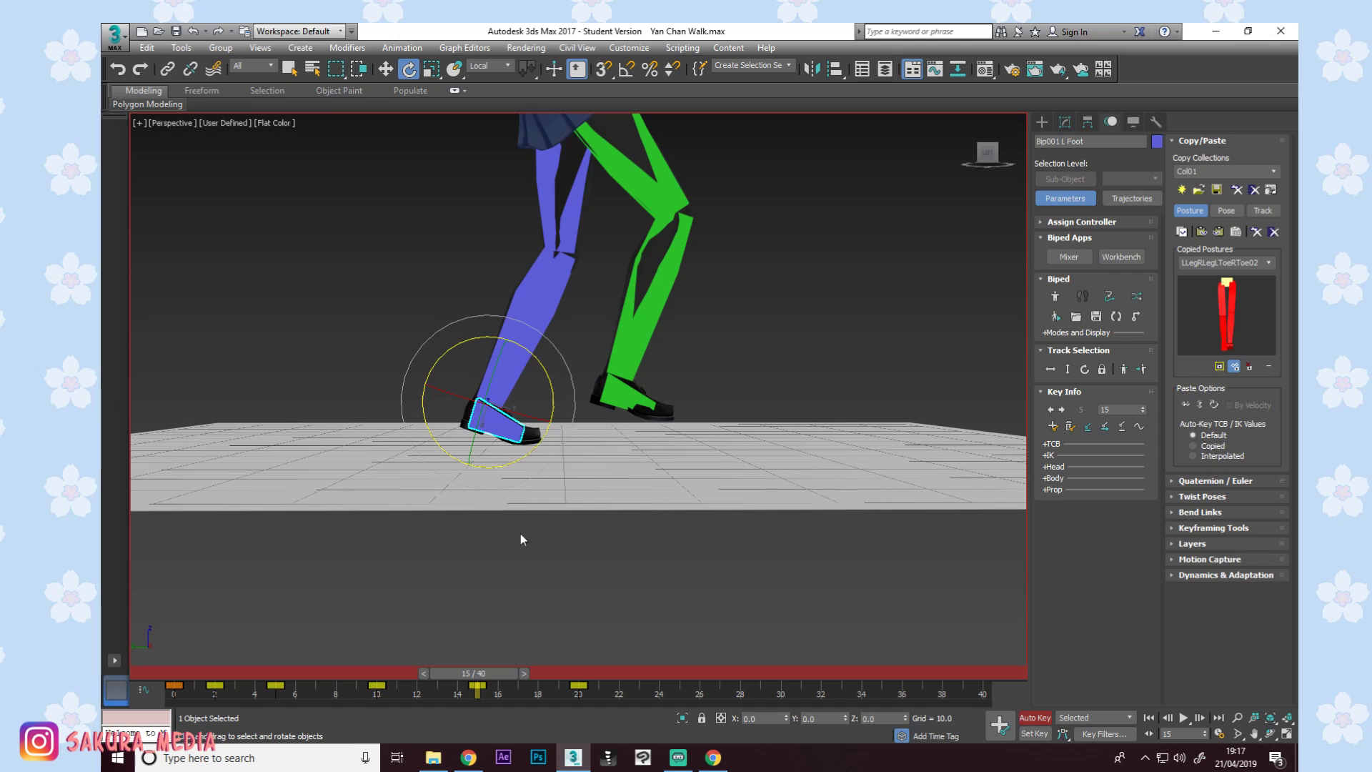
{"action": "mouse_move", "coordinate": [483, 675]}
{"action": "left_mouse_down"}
{"action": "mouse_move", "coordinate": [367, 673]}
{"action": "mouse_move", "coordinate": [478, 673]}
{"action": "left_mouse_up"}
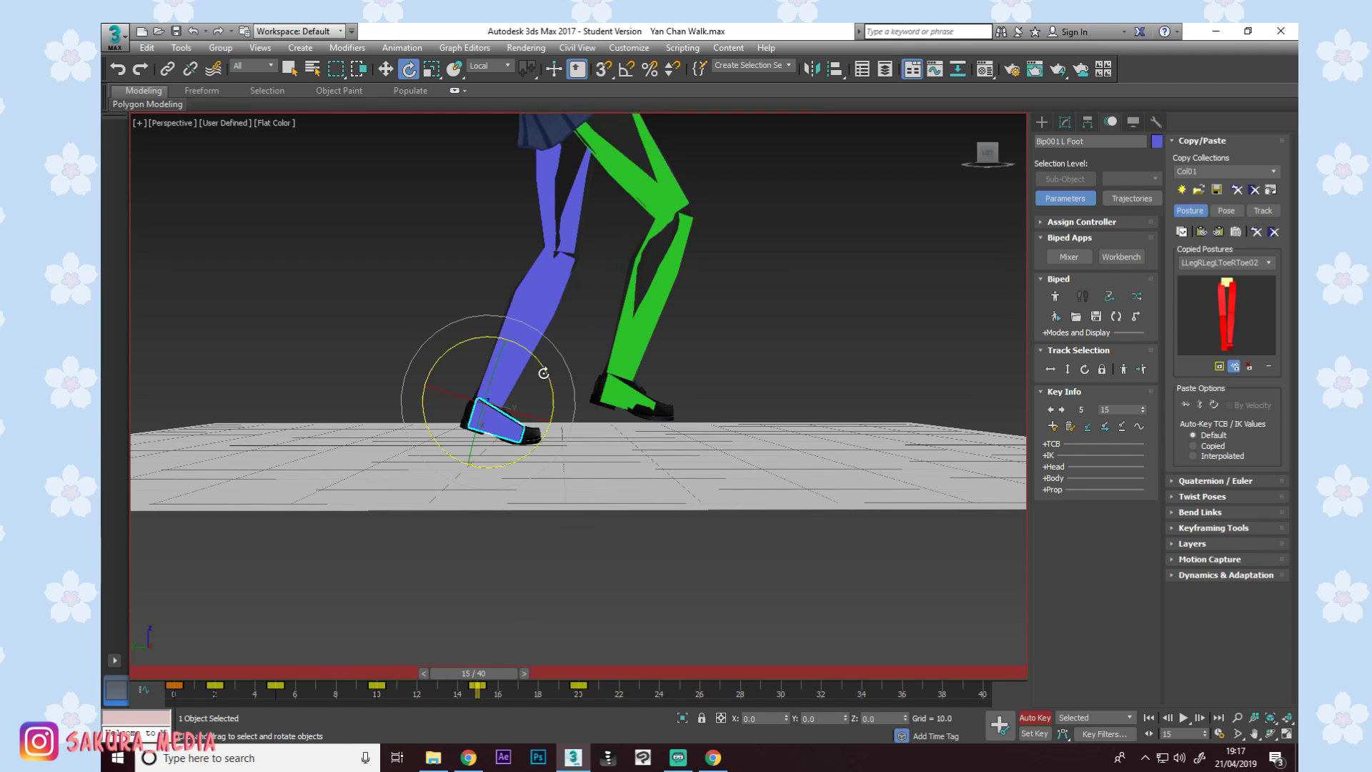
Review the leg motion from frame 15 to 20, and move the right foot slightly back and down at frame 5.
{"action": "middle_click_drag", "start_coordinate": [593, 370], "coordinate": [601, 454]}
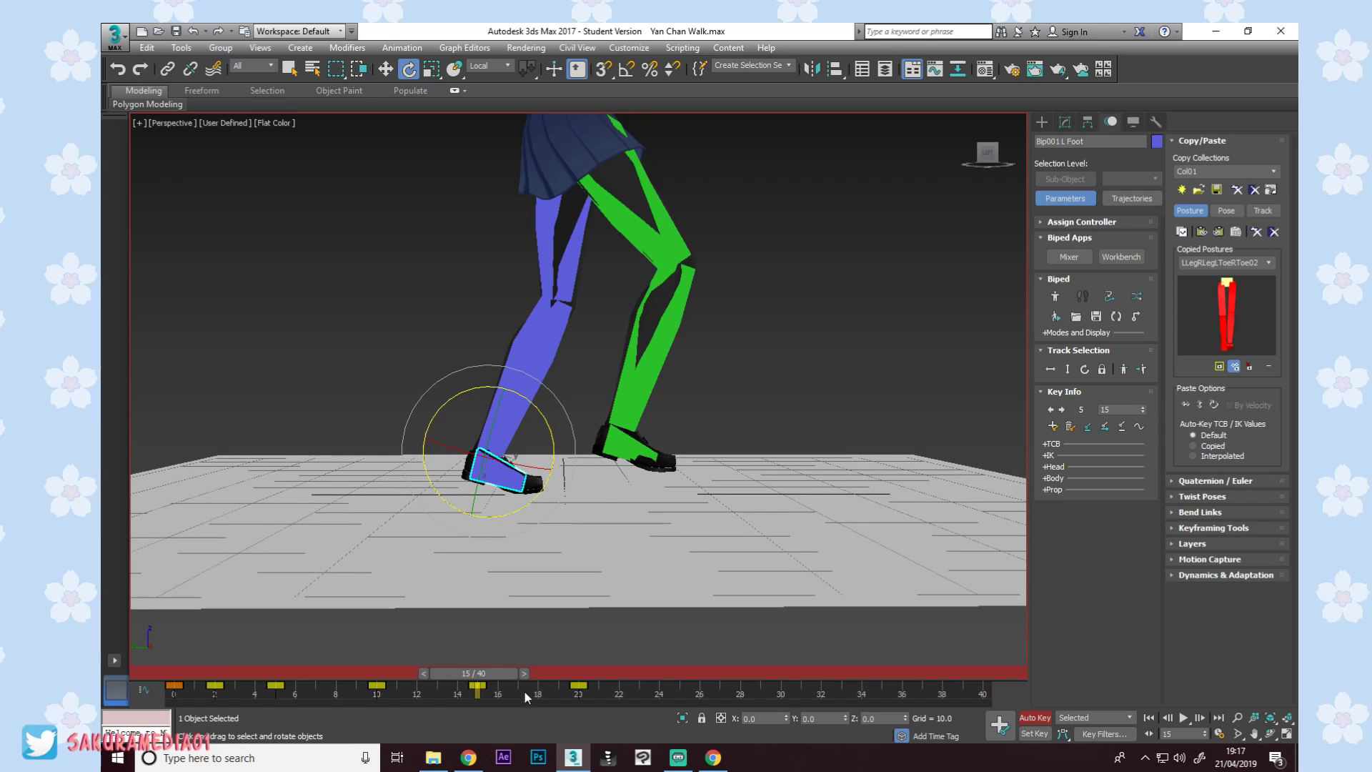
{"action": "left_click_drag", "start_coordinate": [490, 662], "coordinate": [595, 662]}
{"action": "middle_click_drag", "start_coordinate": [641, 372], "coordinate": [638, 386]}
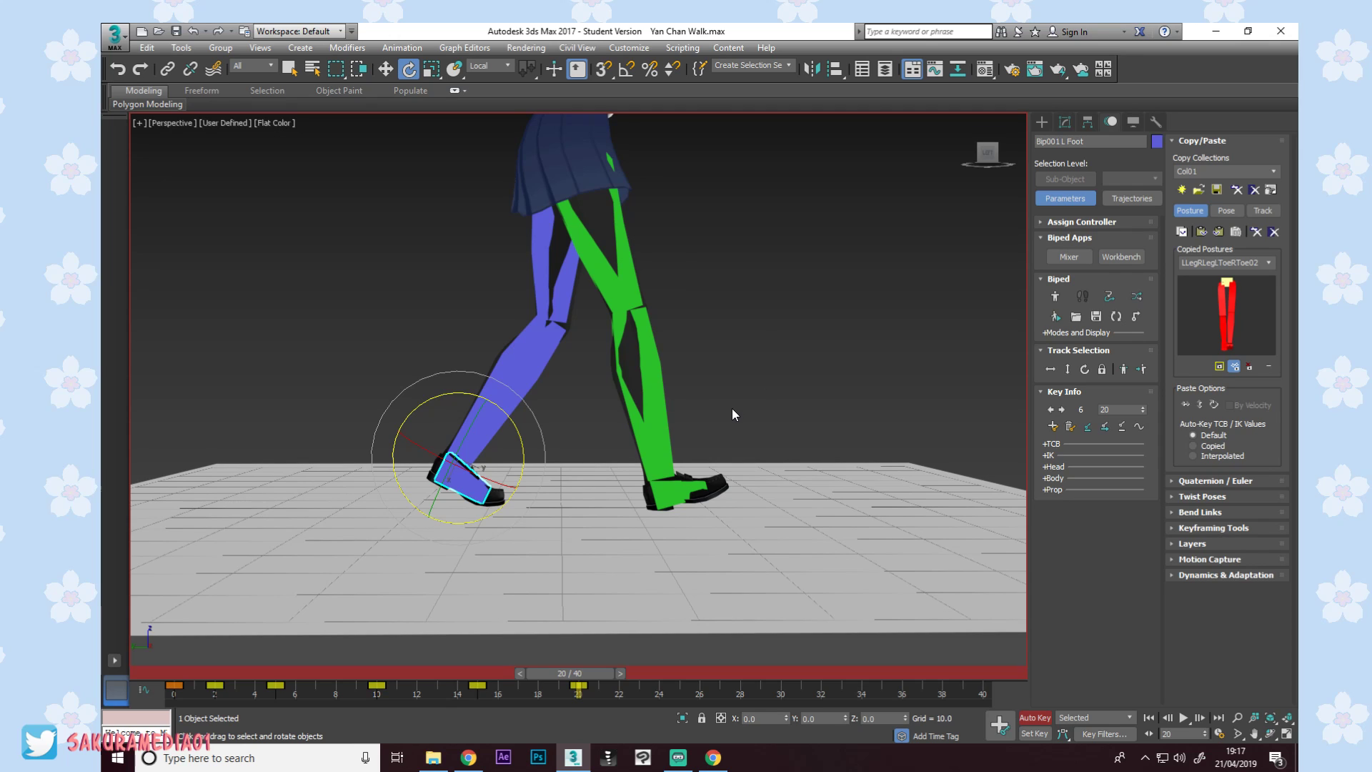
{"action": "middle_click_drag", "start_coordinate": [732, 409], "coordinate": [730, 431]}
{"action": "left_click_drag", "start_coordinate": [568, 674], "coordinate": [282, 674]}
{"action": "key", "text": "e"}
{"action": "left_click", "coordinate": [391, 485]}
{"action": "key", "text": "w"}
{"action": "key", "text": "w"}
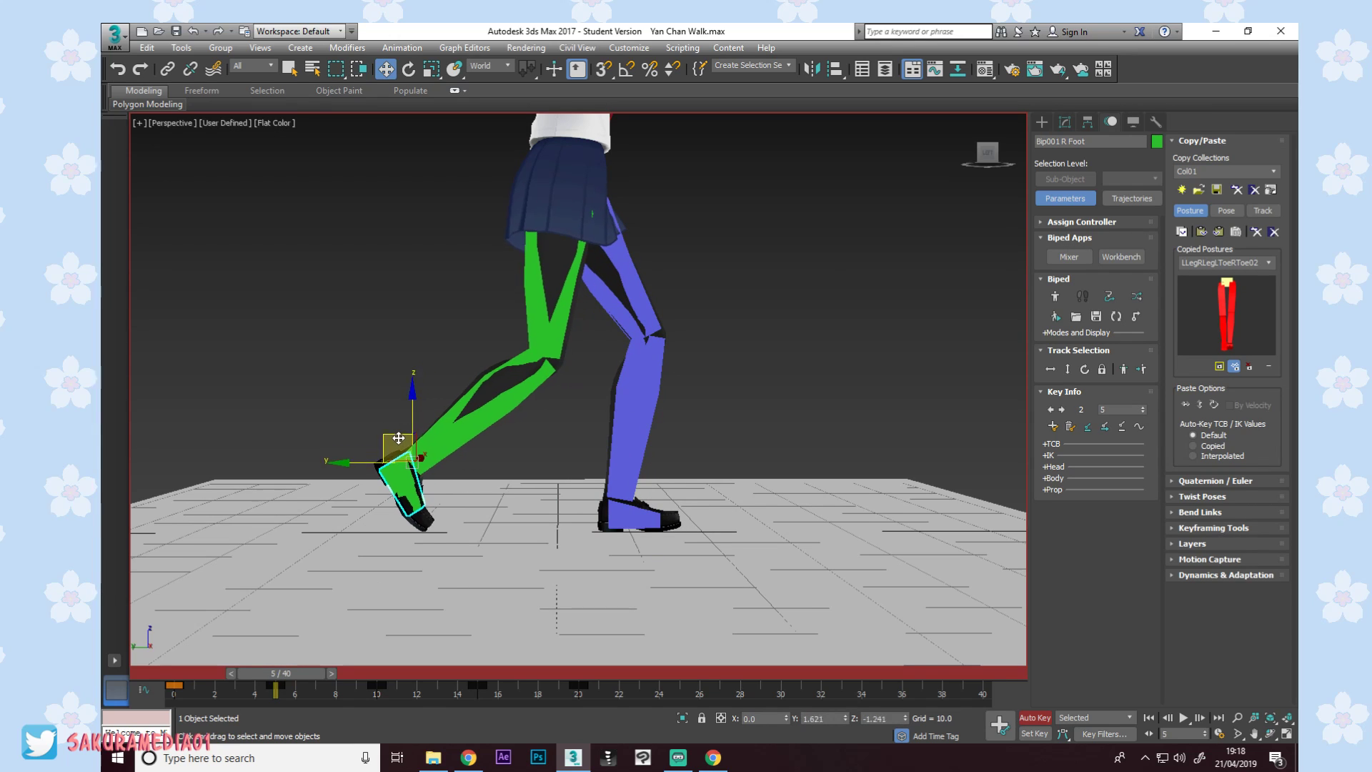
{"action": "left_click_drag", "start_coordinate": [393, 438], "coordinate": [387, 439]}
Slide the raised right foot backward at frame 10.
{"action": "left_click_drag", "start_coordinate": [284, 669], "coordinate": [378, 674]}
{"action": "key", "text": "w"}
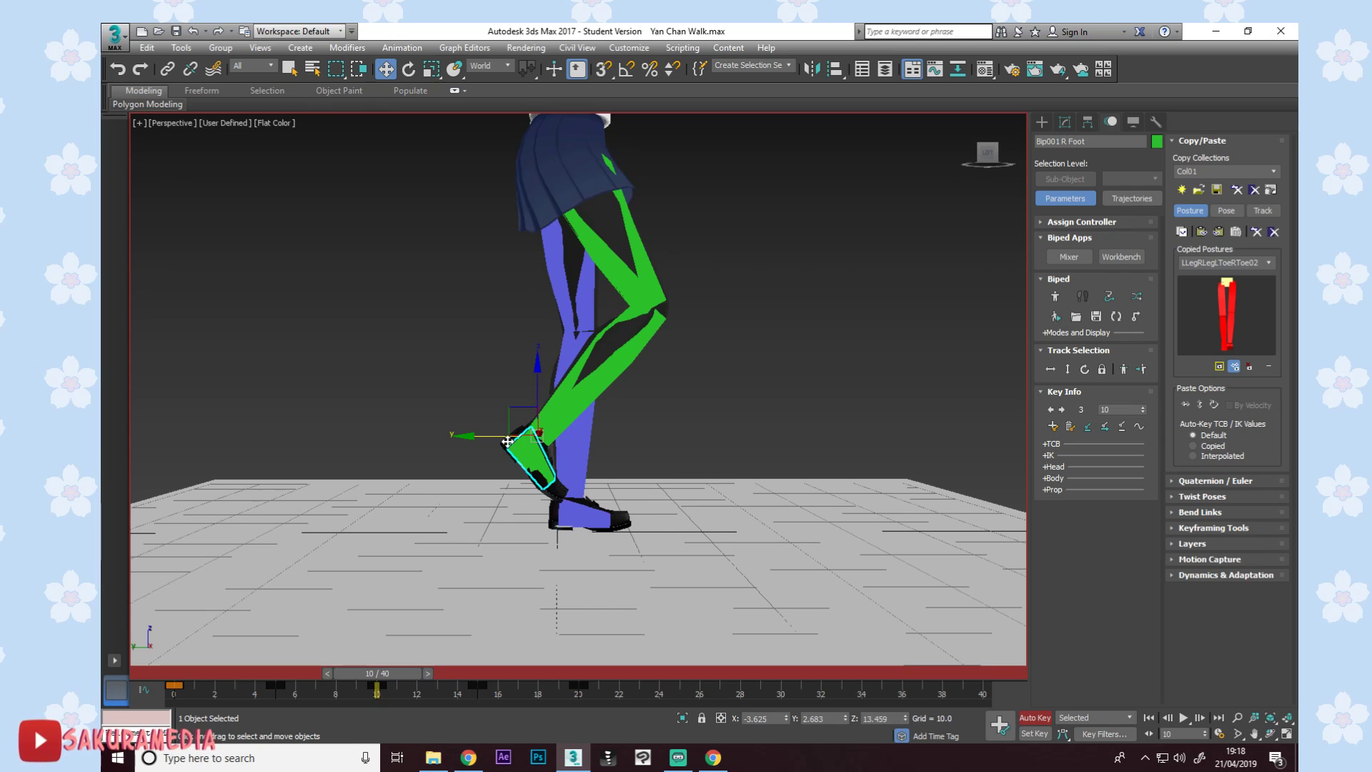
{"action": "left_click_drag", "start_coordinate": [493, 437], "coordinate": [434, 436]}
Move the right foot farther back at frame 5 with its toes pointing more steeply down, and check its swing to frame 10.
{"action": "left_click_drag", "start_coordinate": [385, 678], "coordinate": [299, 659]}
{"action": "key", "text": "w"}
{"action": "left_click_drag", "start_coordinate": [388, 434], "coordinate": [426, 530]}
{"action": "key", "text": "e"}
{"action": "mouse_move", "coordinate": [289, 674]}
{"action": "left_mouse_down"}
{"action": "mouse_move", "coordinate": [315, 673]}
{"action": "mouse_move", "coordinate": [279, 672]}
{"action": "left_mouse_up"}
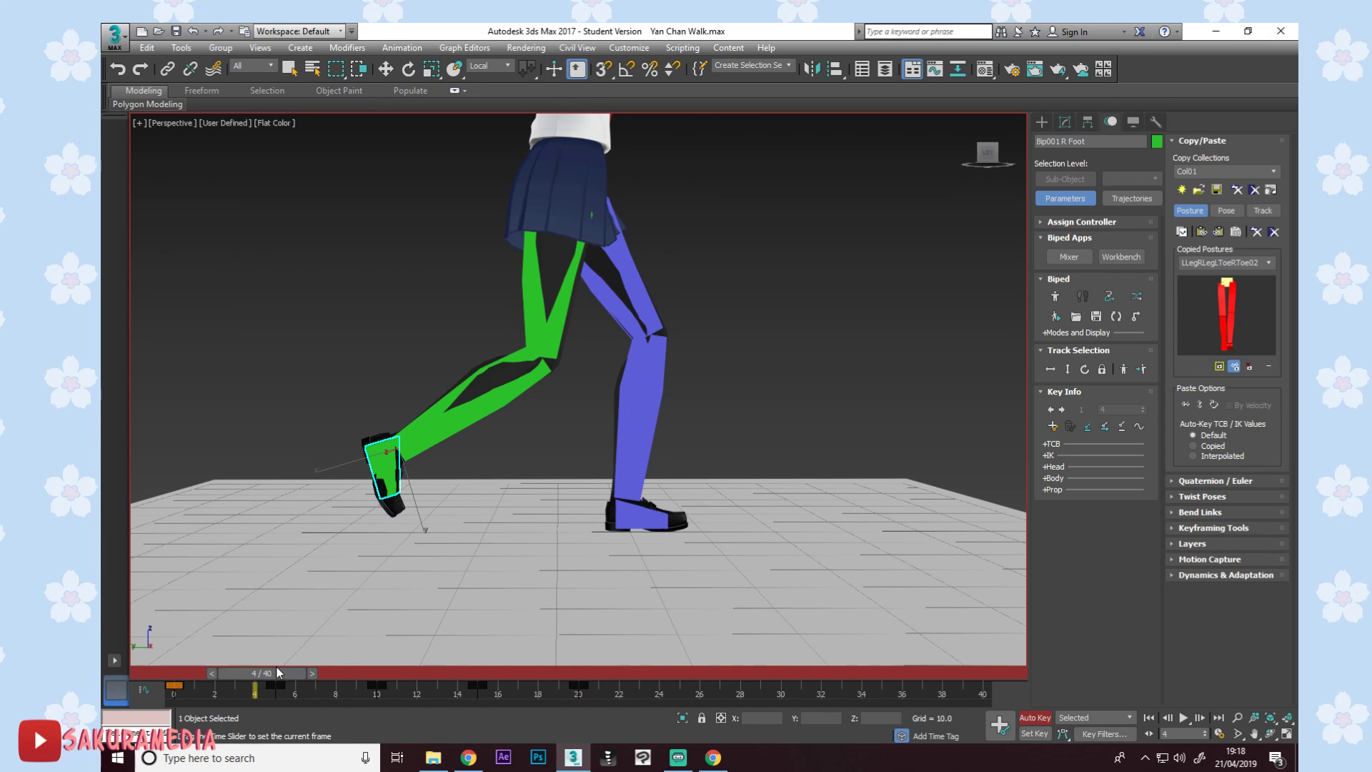
{"action": "left_click_drag", "start_coordinate": [278, 672], "coordinate": [398, 662]}
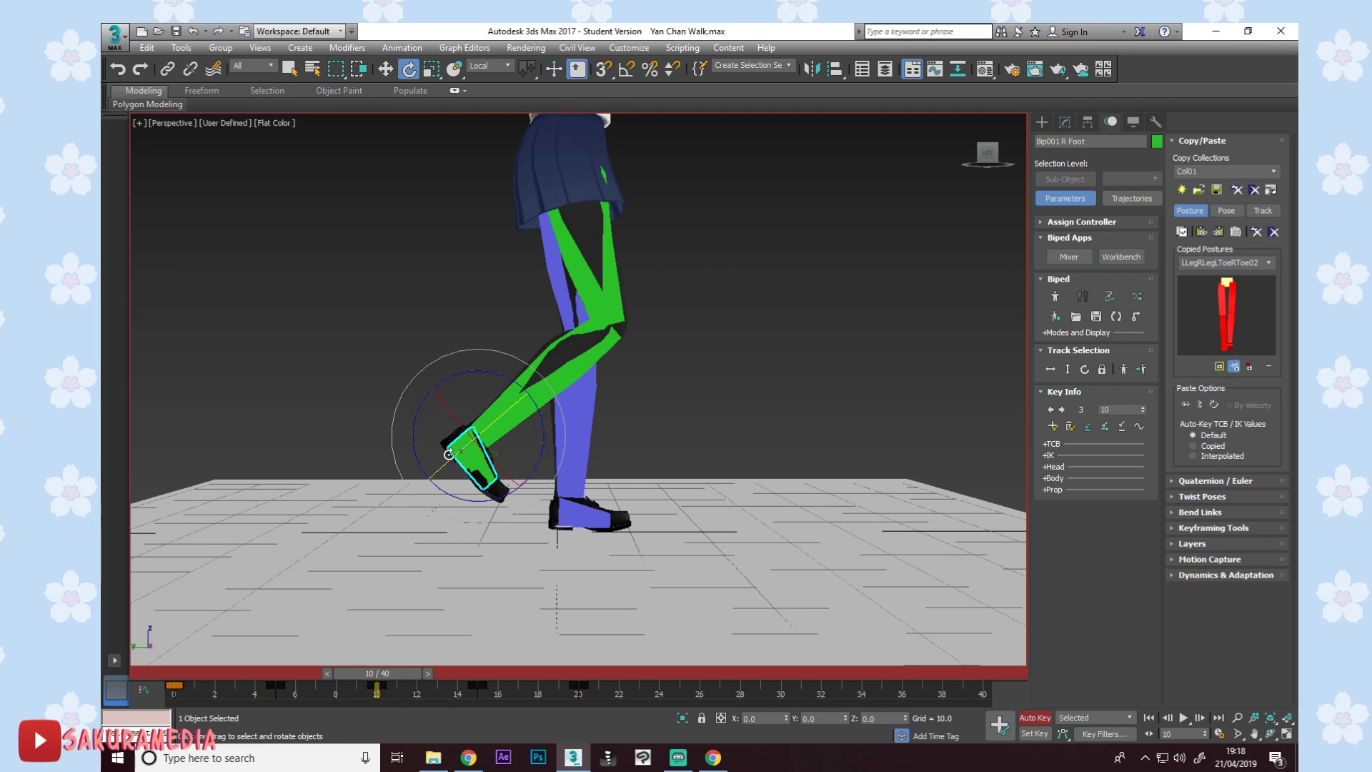
Raise the right foot and move it slightly forward at frame 10, and show its trajectory.
{"action": "key", "text": "w"}
{"action": "mouse_move", "coordinate": [468, 411]}
{"action": "left_mouse_down"}
{"action": "mouse_move", "coordinate": [455, 408]}
{"action": "mouse_move", "coordinate": [475, 393]}
{"action": "left_mouse_up"}
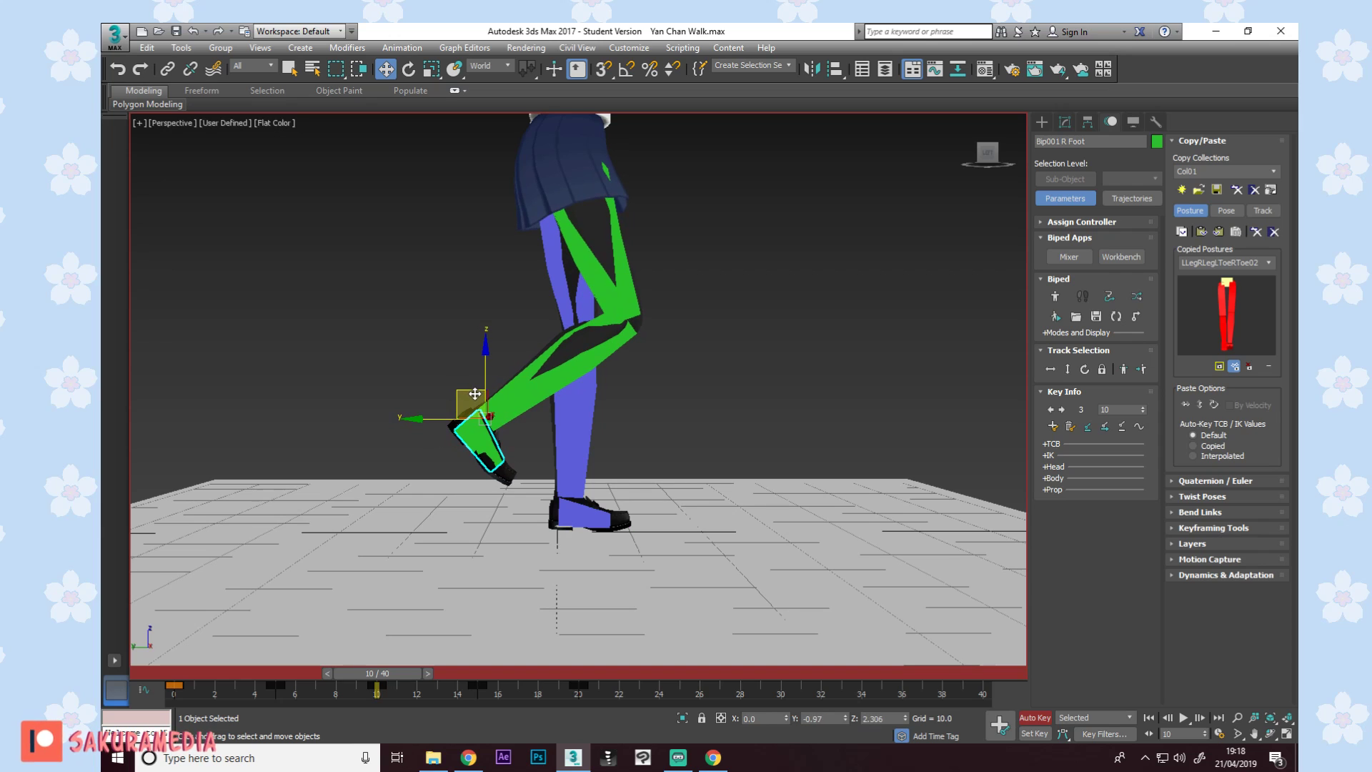
{"action": "left_click_drag", "start_coordinate": [381, 681], "coordinate": [266, 675]}
{"action": "key", "text": "w"}
{"action": "left_click", "coordinate": [1138, 428]}
{"action": "middle_click_drag", "start_coordinate": [611, 564], "coordinate": [461, 373], "text": "alt"}
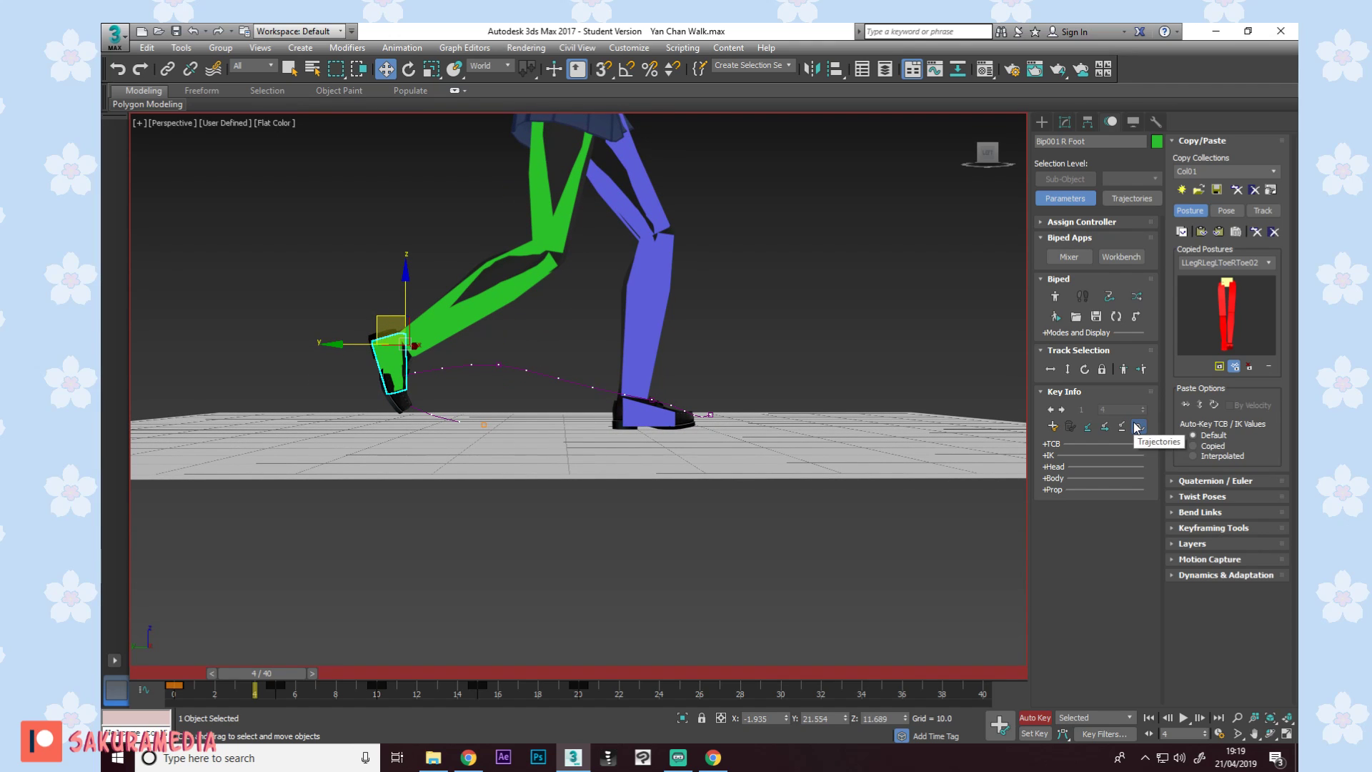
Move the raised right foot slightly forward at frame 5.
{"action": "middle_click_drag", "start_coordinate": [585, 404], "coordinate": [543, 409], "text": "alt"}
{"action": "mouse_move", "coordinate": [277, 674]}
{"action": "left_mouse_down"}
{"action": "mouse_move", "coordinate": [176, 670]}
{"action": "mouse_move", "coordinate": [297, 658]}
{"action": "left_mouse_up"}
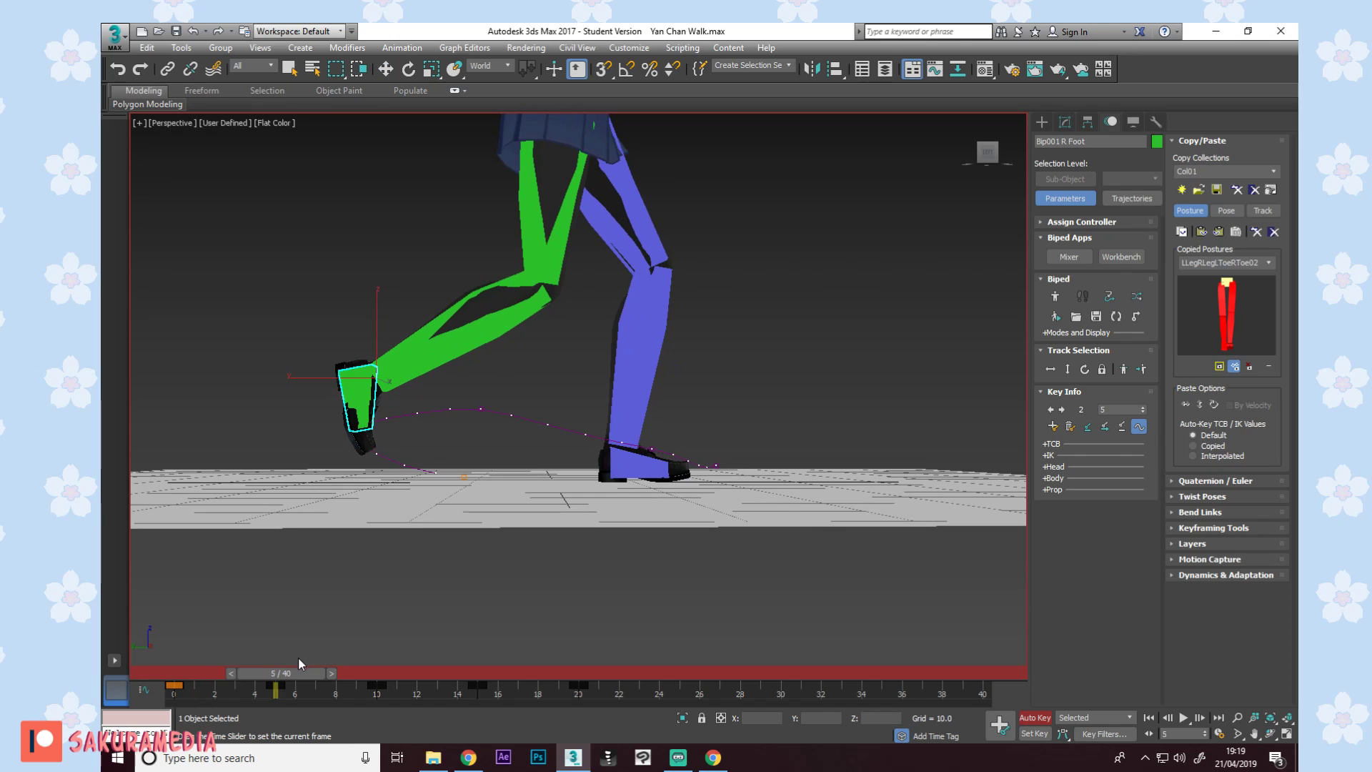
{"action": "key", "text": "w"}
{"action": "left_click_drag", "start_coordinate": [372, 350], "coordinate": [380, 352]}
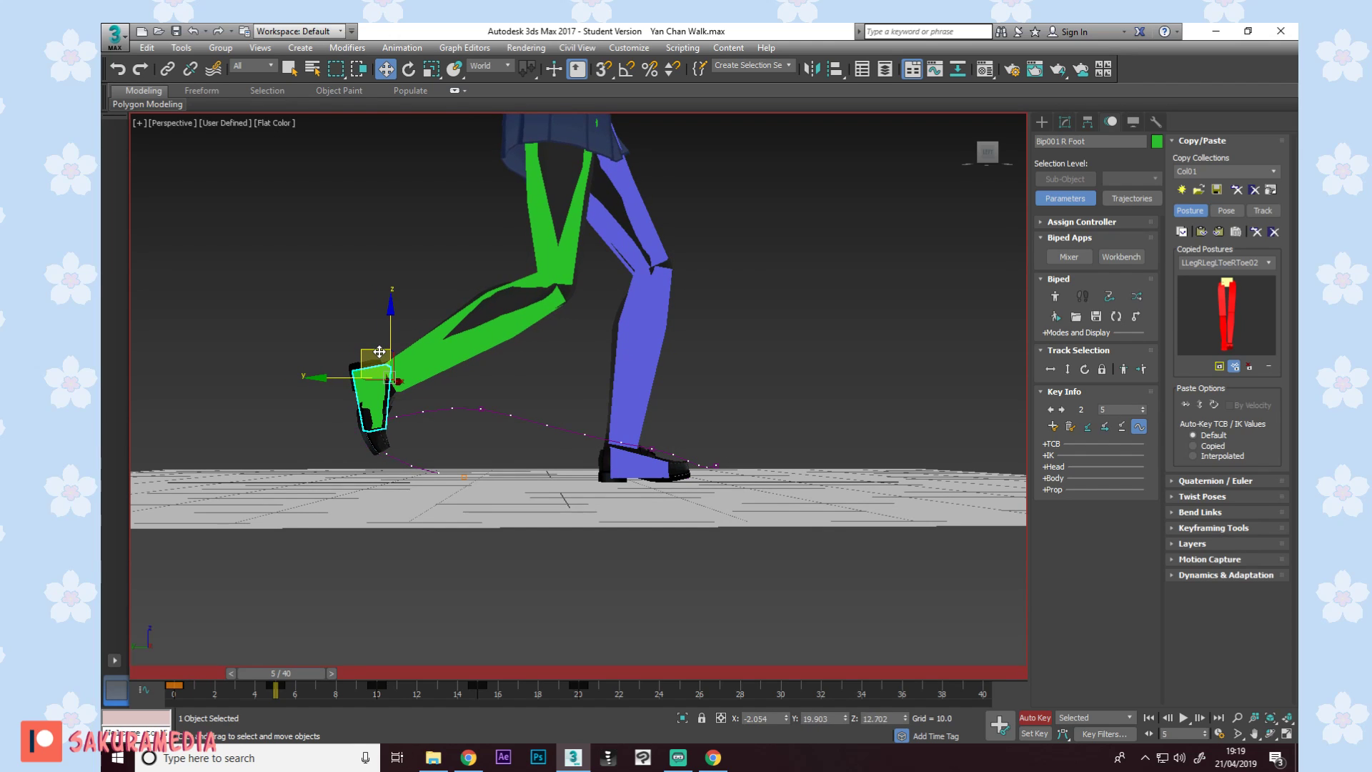
Rotate the right foot at frame 10 so its toes point more steeply down, and shift it slightly forward and down.
{"action": "left_click_drag", "start_coordinate": [300, 672], "coordinate": [405, 655]}
{"action": "key", "text": "e"}
{"action": "left_click_drag", "start_coordinate": [533, 376], "coordinate": [520, 399]}
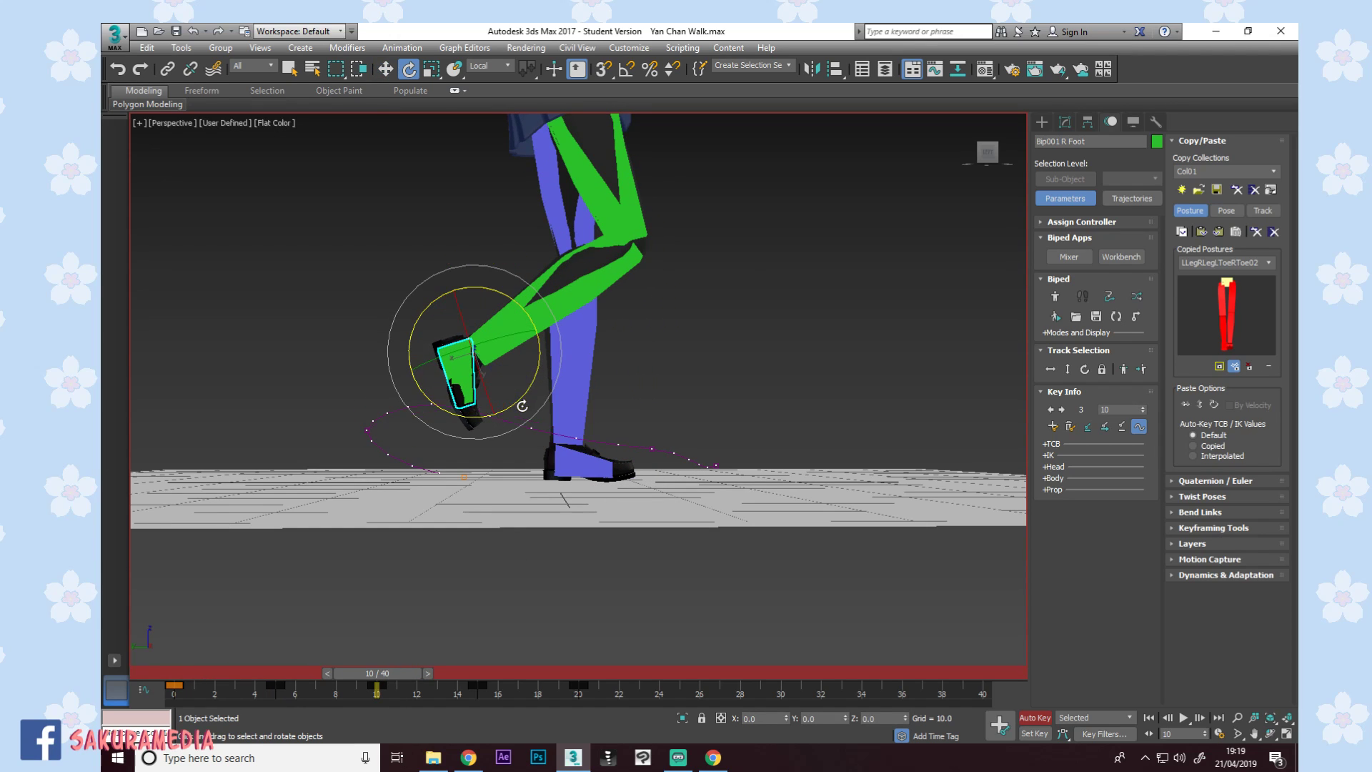
{"action": "key", "text": "w"}
{"action": "left_click_drag", "start_coordinate": [468, 338], "coordinate": [475, 341]}
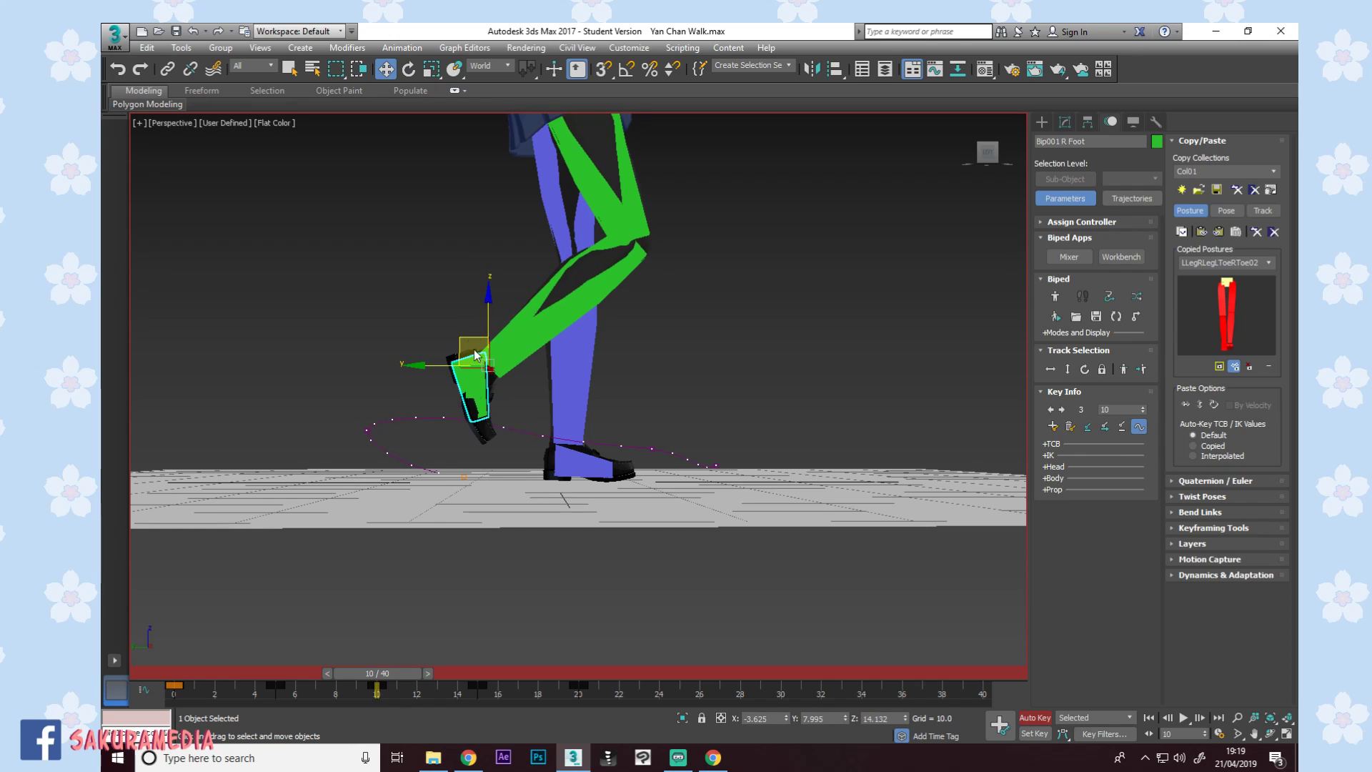
Adjust the right foot at frame 18, tilting its toes upward for the heel strike.
{"action": "left_click_drag", "start_coordinate": [379, 673], "coordinate": [546, 664]}
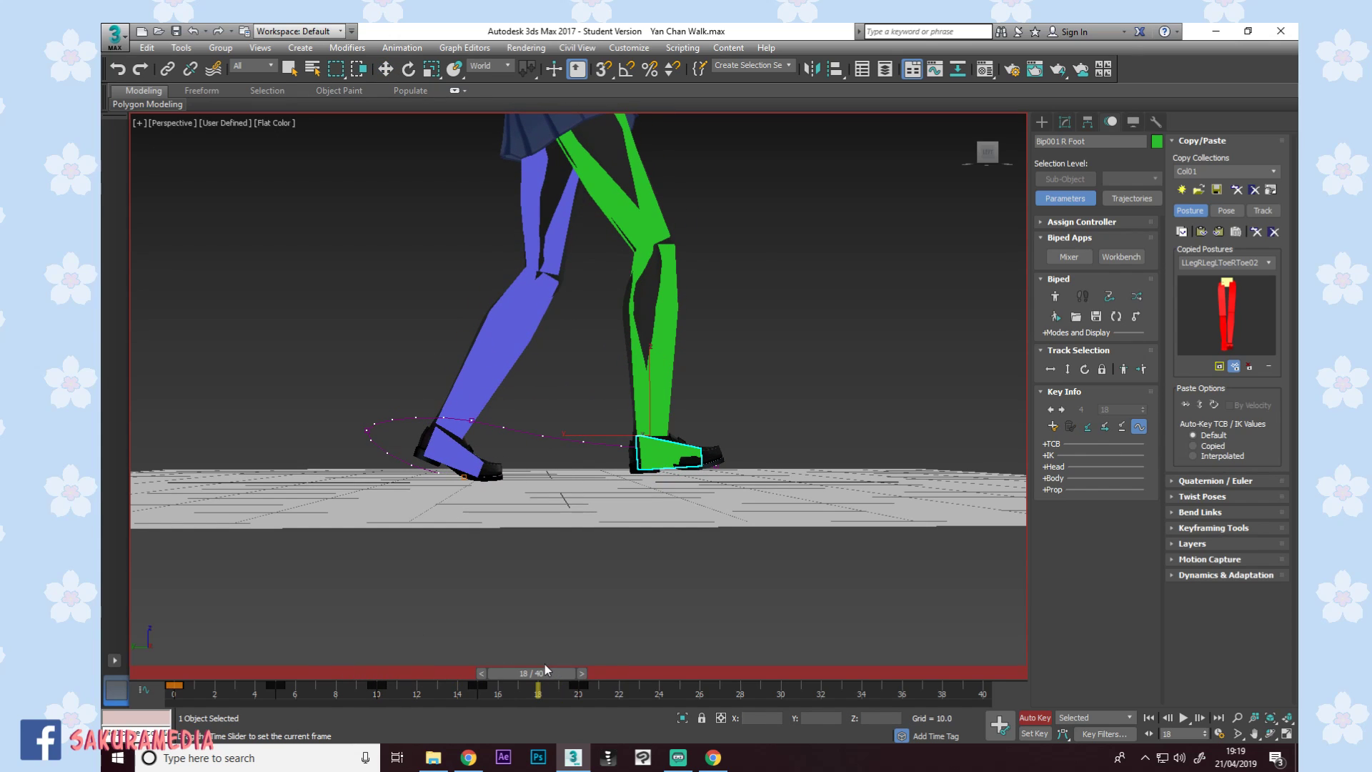
{"action": "left_click", "coordinate": [654, 408]}
{"action": "left_click_drag", "start_coordinate": [639, 418], "coordinate": [697, 372]}
{"action": "key", "text": "e"}
{"action": "middle_click_drag", "start_coordinate": [699, 376], "coordinate": [674, 413]}
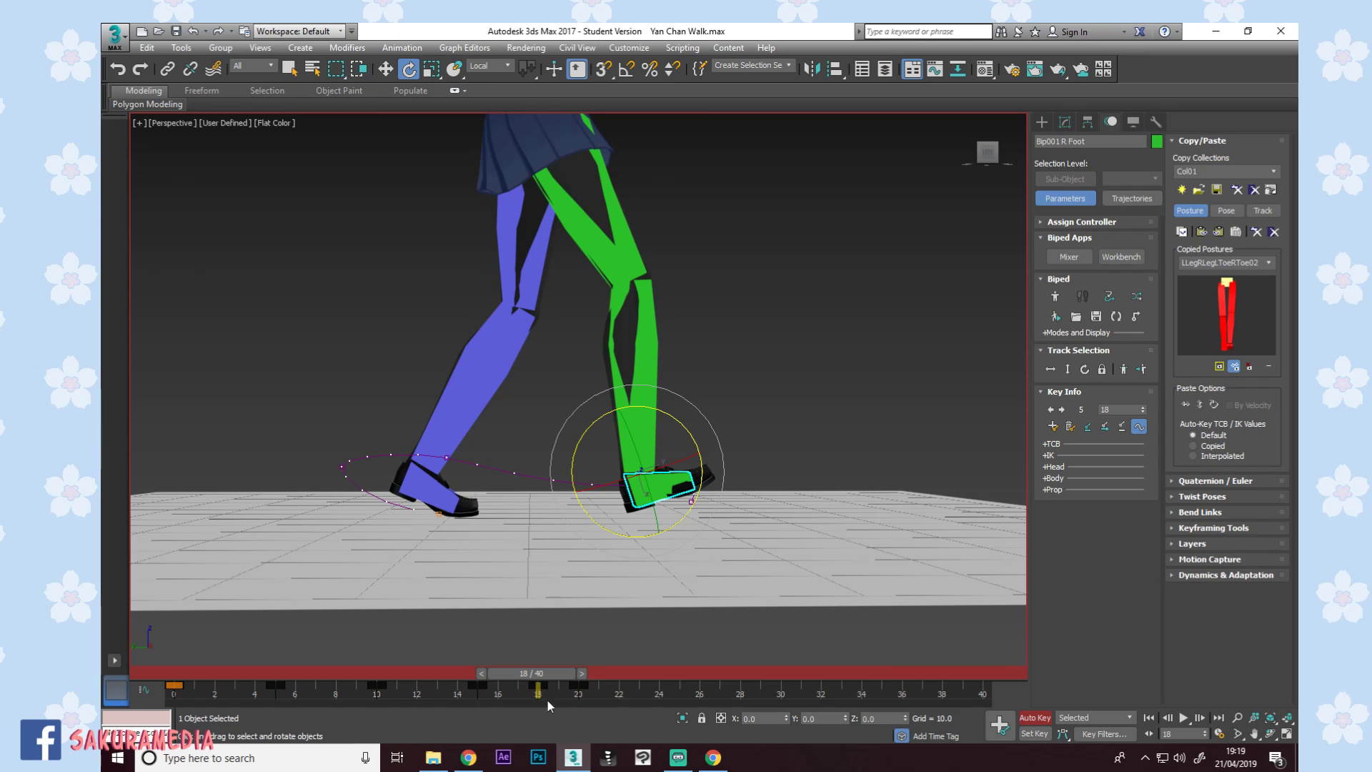
Copy the left leg's posture at frame 0 and paste it opposite onto the right leg at frame 20.
{"action": "left_click_drag", "start_coordinate": [543, 675], "coordinate": [594, 649]}
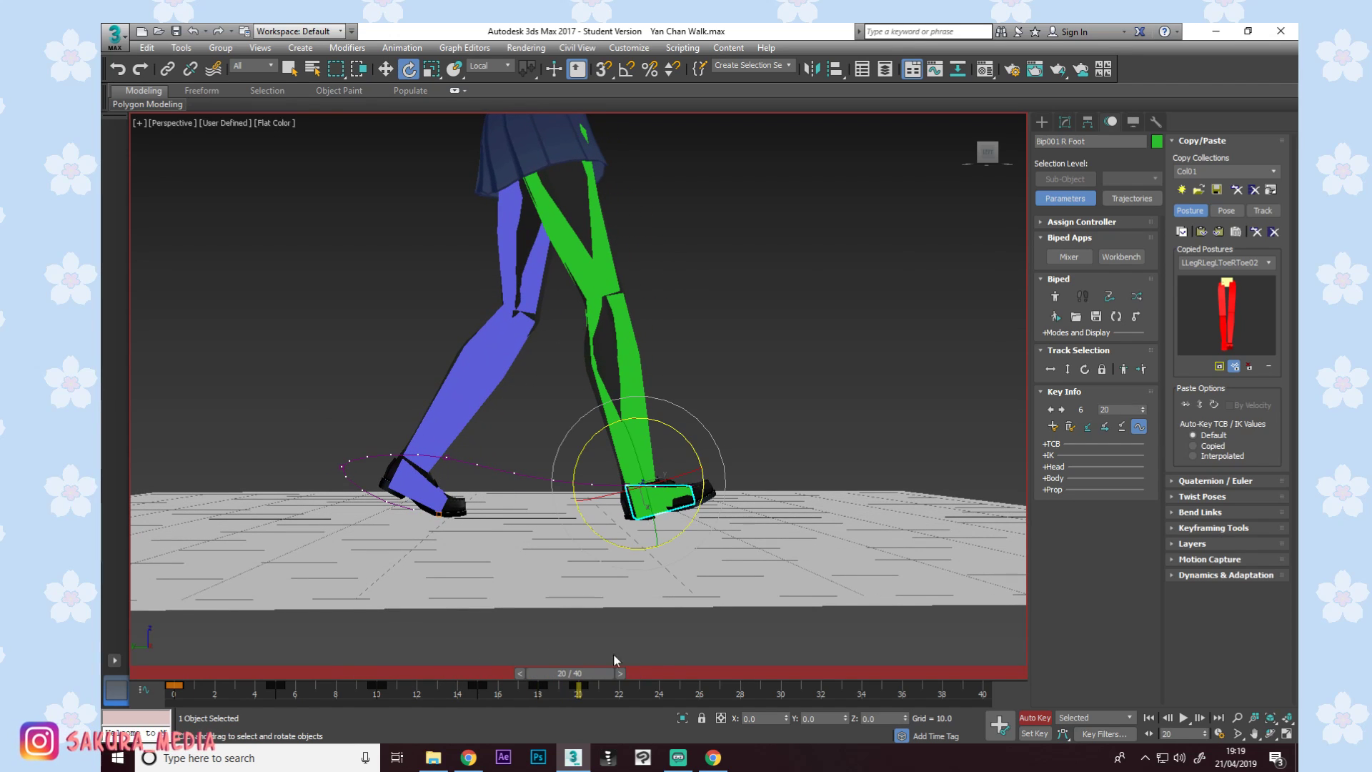
{"action": "key", "text": "w"}
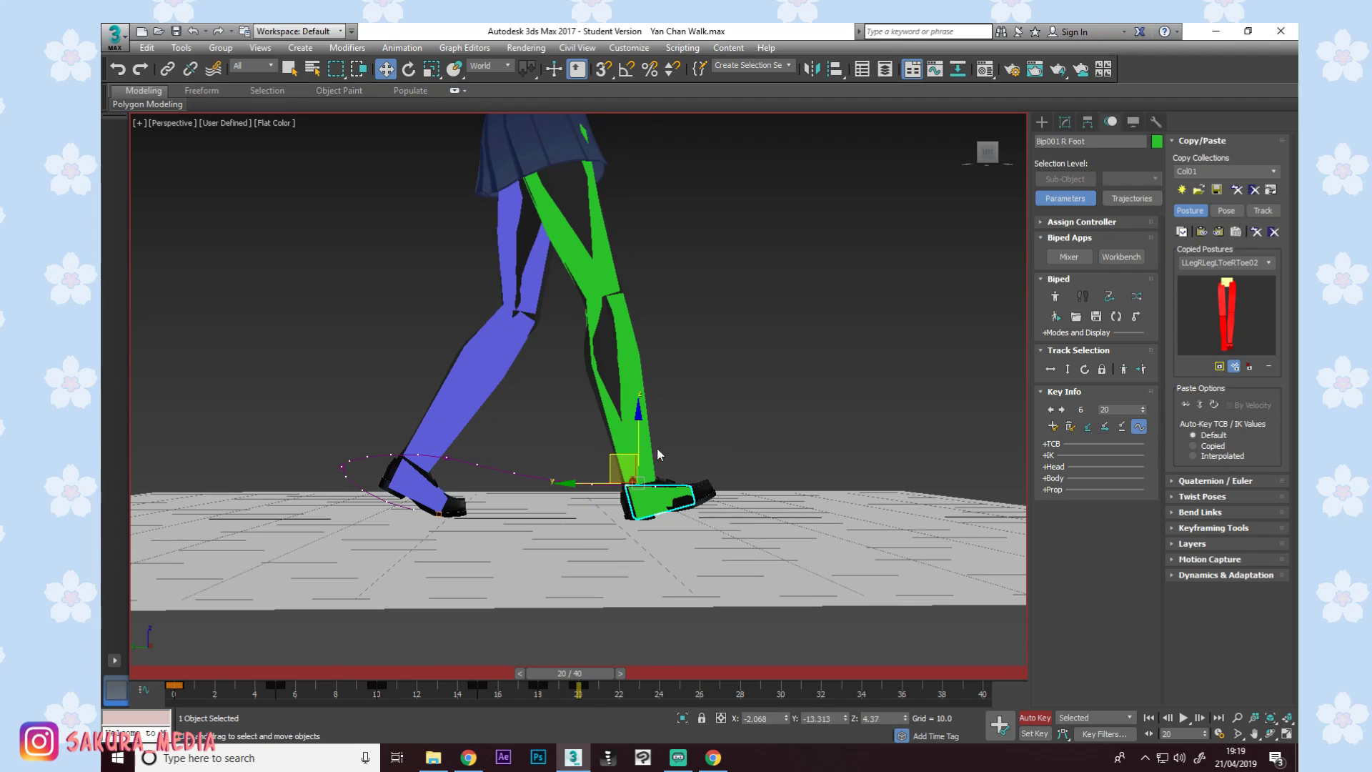
{"action": "left_click", "coordinate": [170, 679]}
{"action": "double_click", "coordinate": [565, 207]}
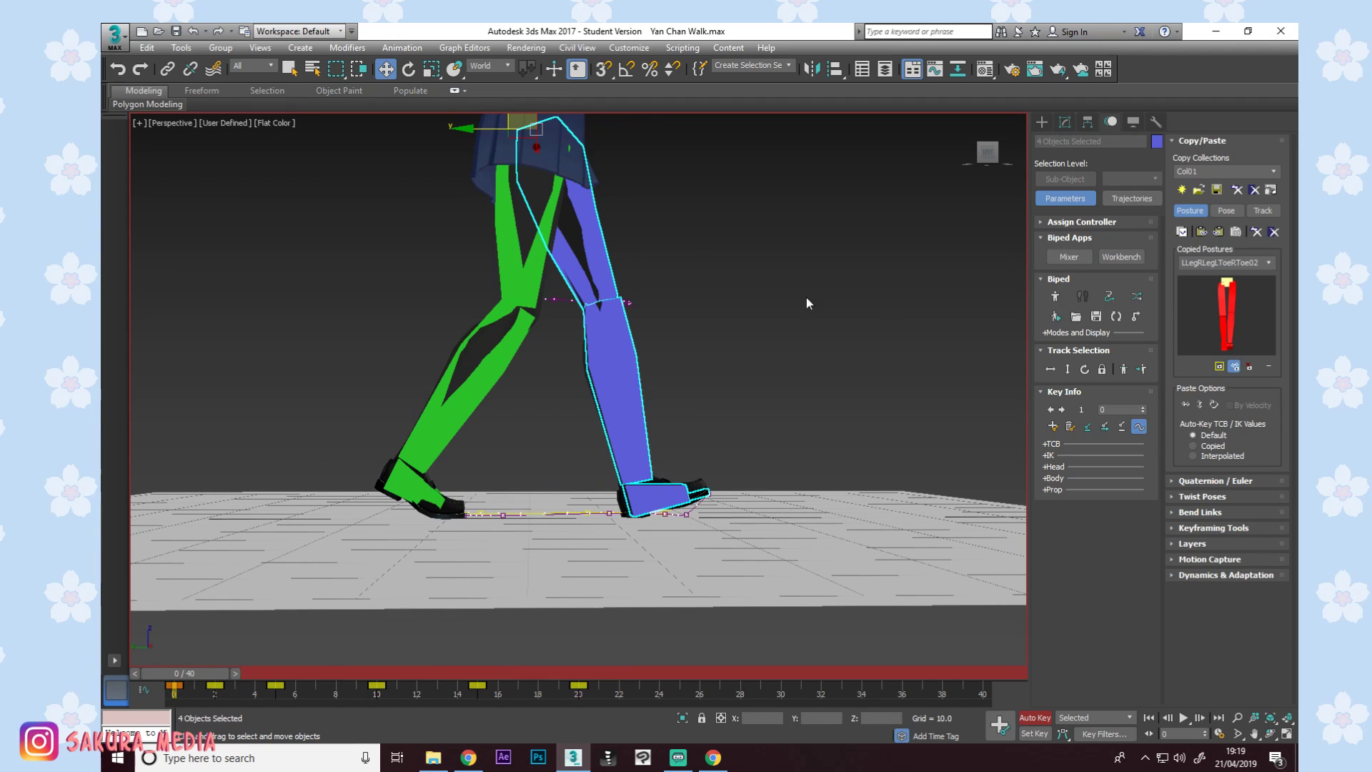
{"action": "left_click", "coordinate": [579, 673]}
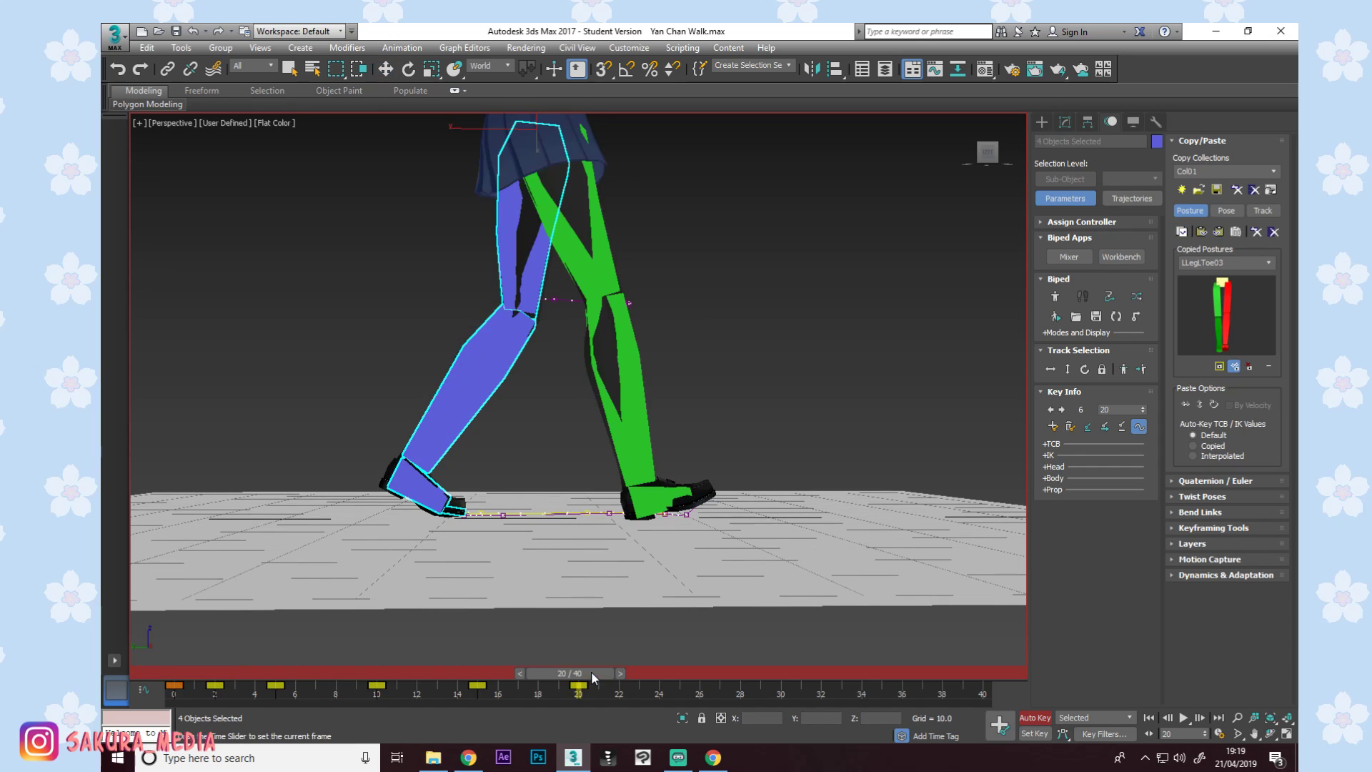
{"action": "left_click", "coordinate": [1218, 232]}
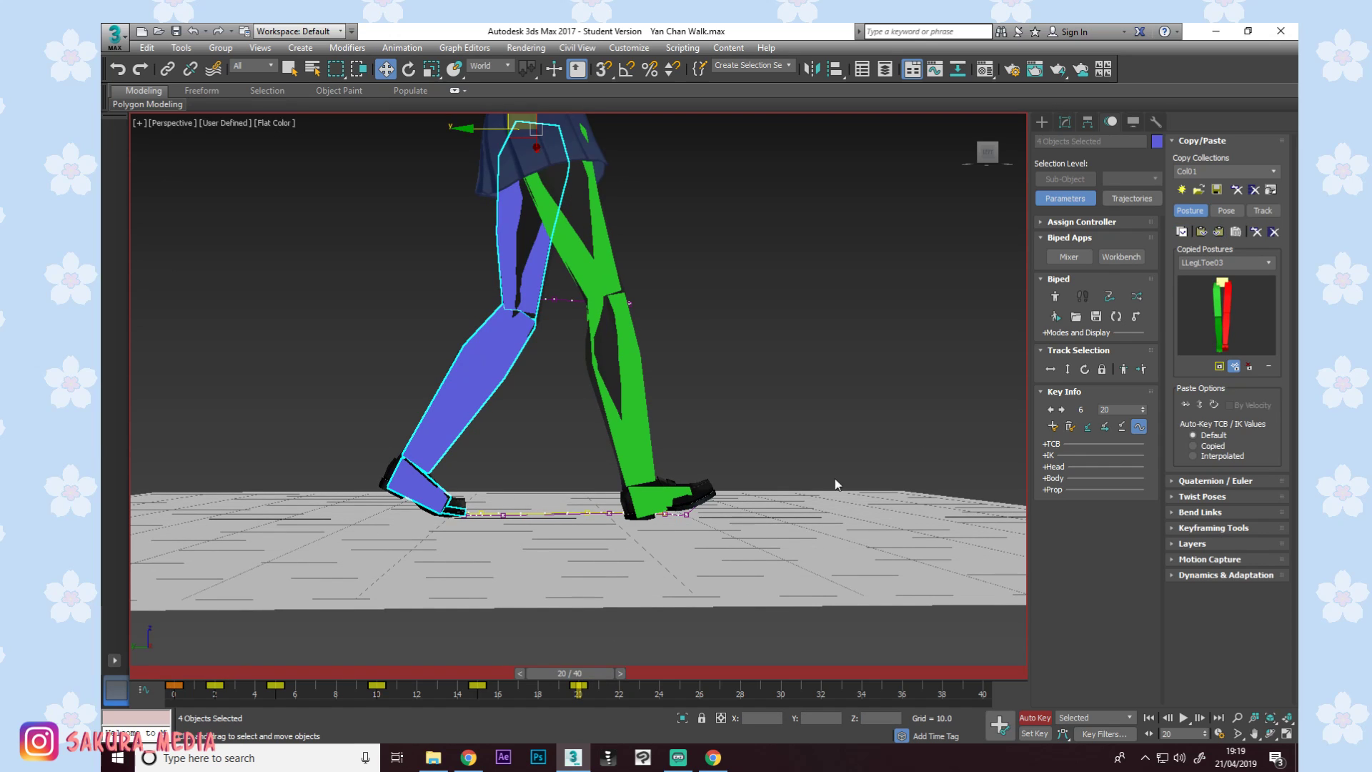
Slide the left foot slightly forward at frame 15 and rotate it flat onto the ground.
{"action": "left_click", "coordinate": [634, 503]}
{"action": "left_click_drag", "start_coordinate": [579, 673], "coordinate": [494, 669]}
{"action": "left_click", "coordinate": [457, 490]}
{"action": "key", "text": "w"}
{"action": "left_click_drag", "start_coordinate": [414, 473], "coordinate": [431, 473]}
{"action": "key", "text": "e"}
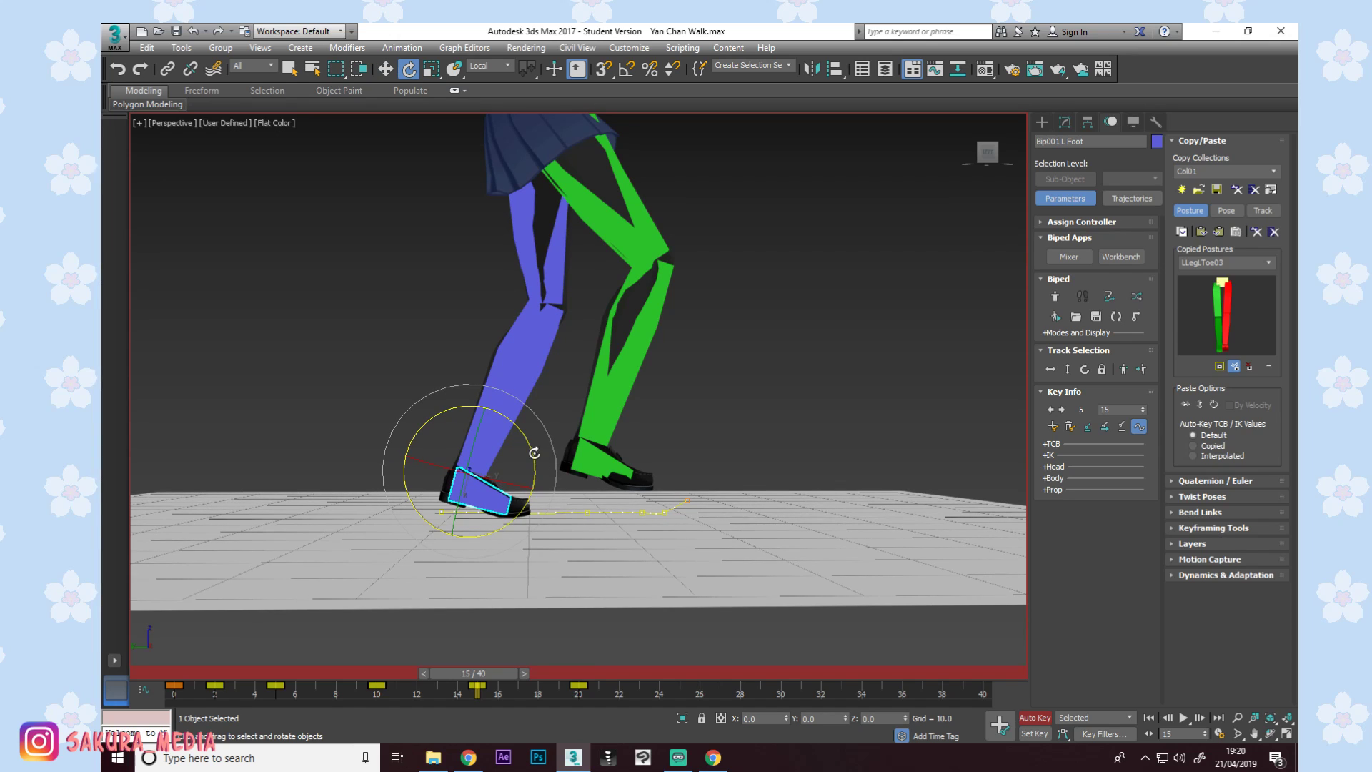
{"action": "left_click_drag", "start_coordinate": [528, 441], "coordinate": [510, 434]}
{"action": "key", "text": "w"}
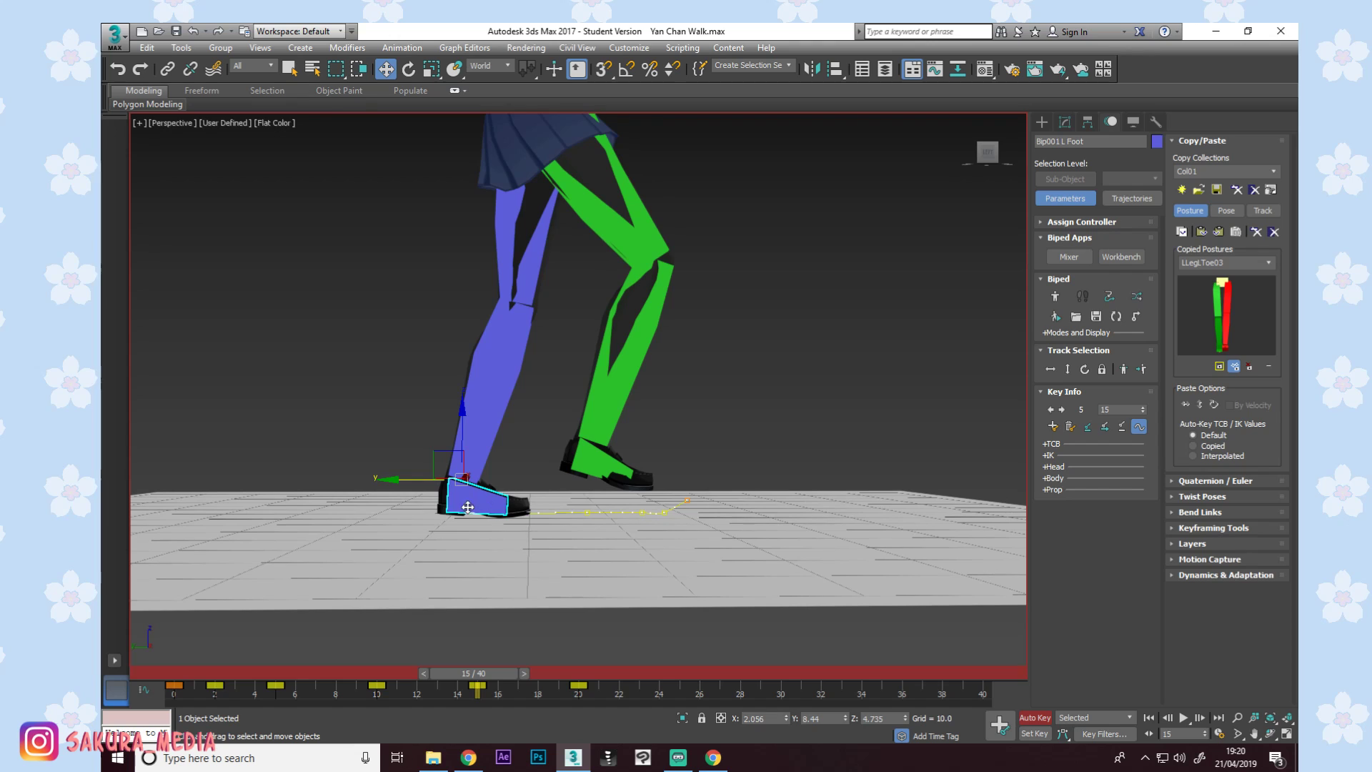
{"action": "left_click_drag", "start_coordinate": [404, 479], "coordinate": [409, 481]}
Lower the left foot slightly at frame 5 and shift it a little backward.
{"action": "left_click_drag", "start_coordinate": [491, 675], "coordinate": [293, 649]}
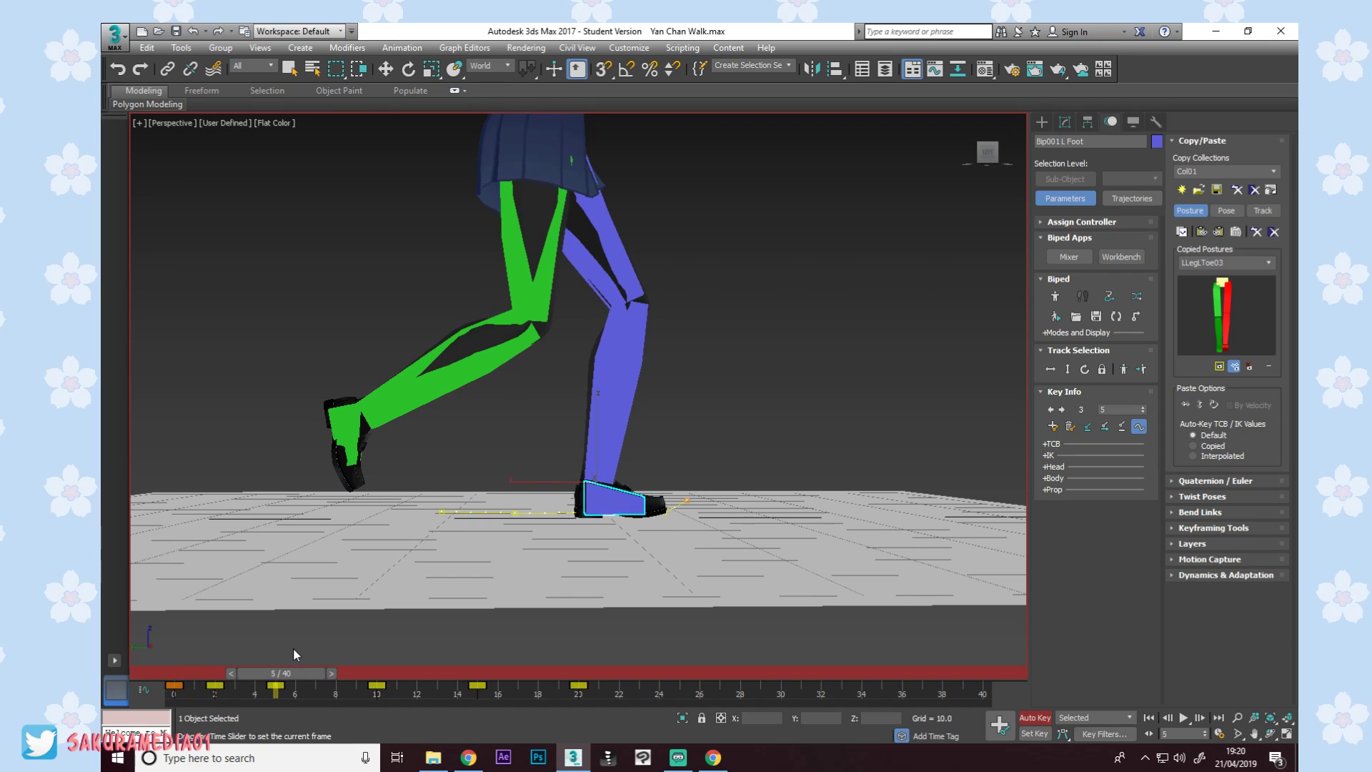
{"action": "key", "text": "e"}
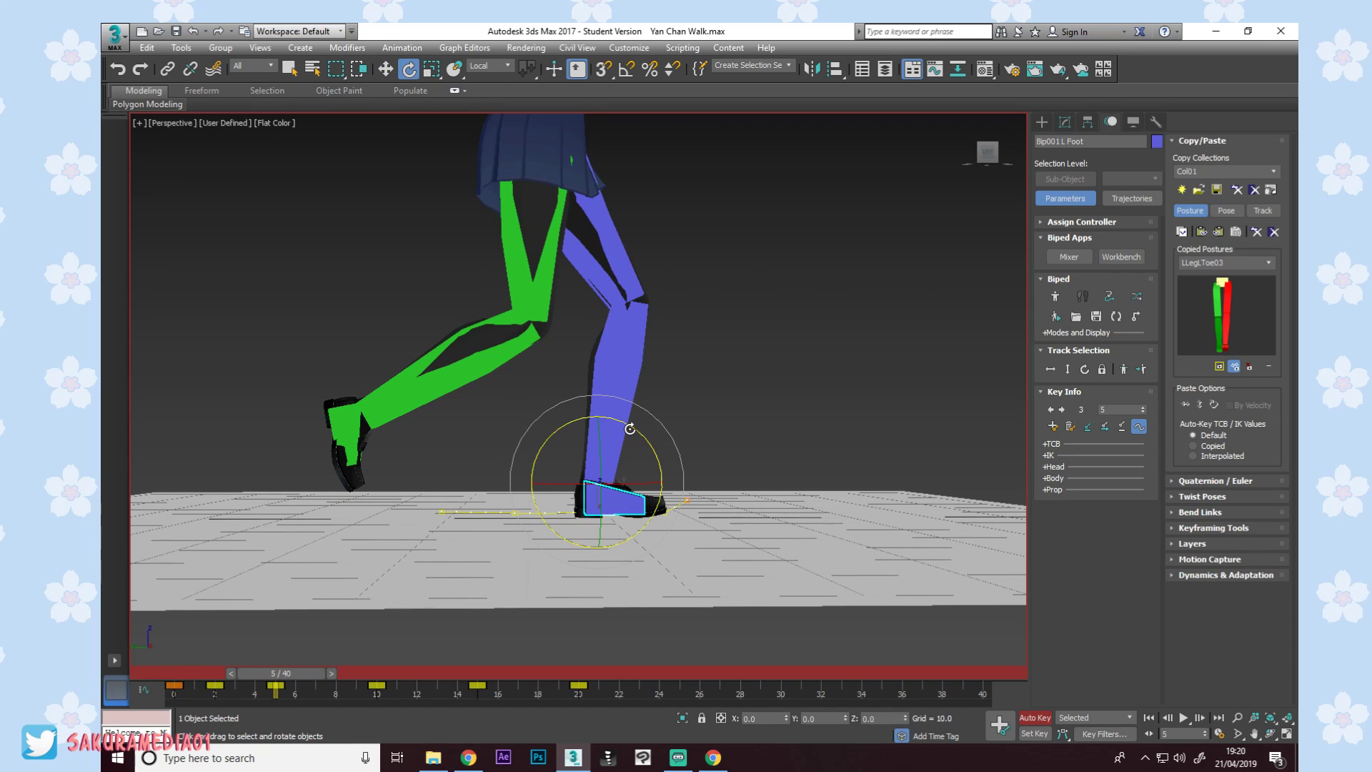
{"action": "key", "text": "w"}
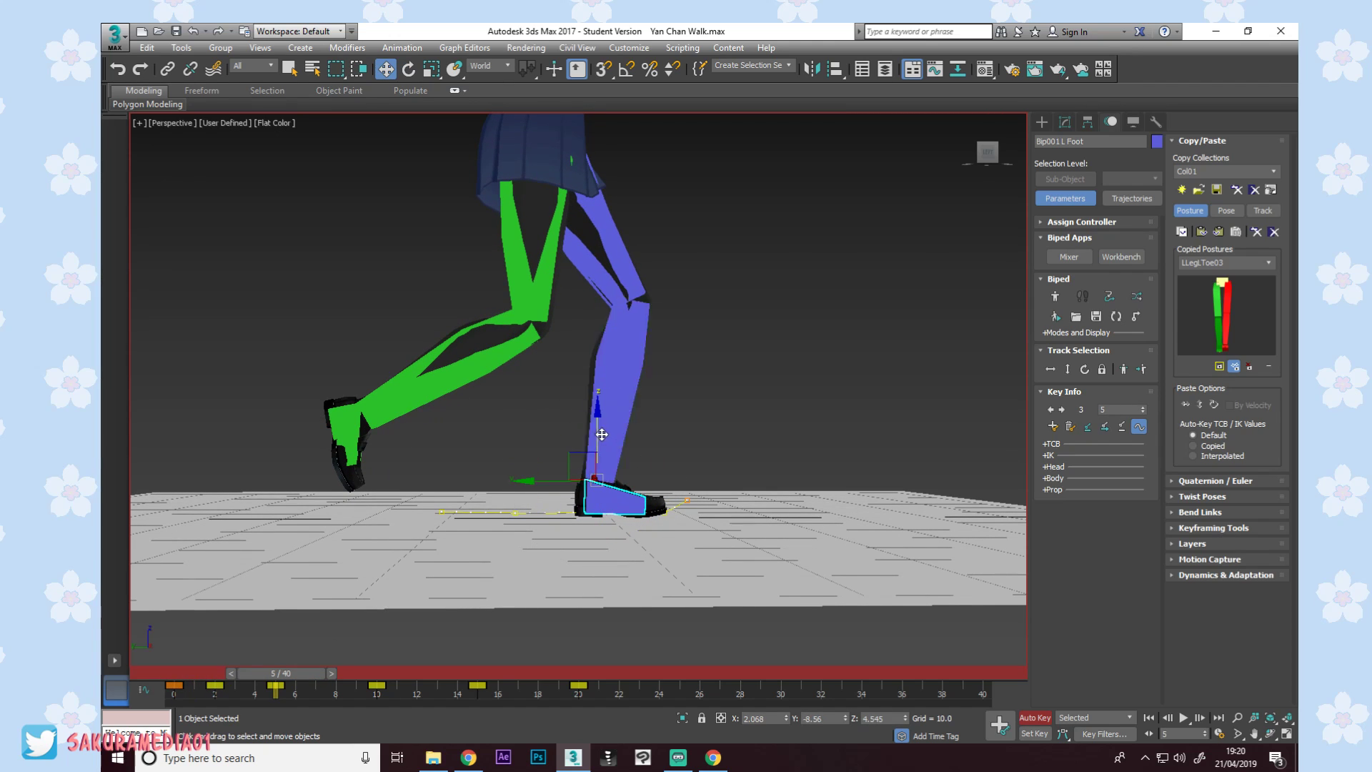
{"action": "left_click_drag", "start_coordinate": [596, 435], "coordinate": [596, 437]}
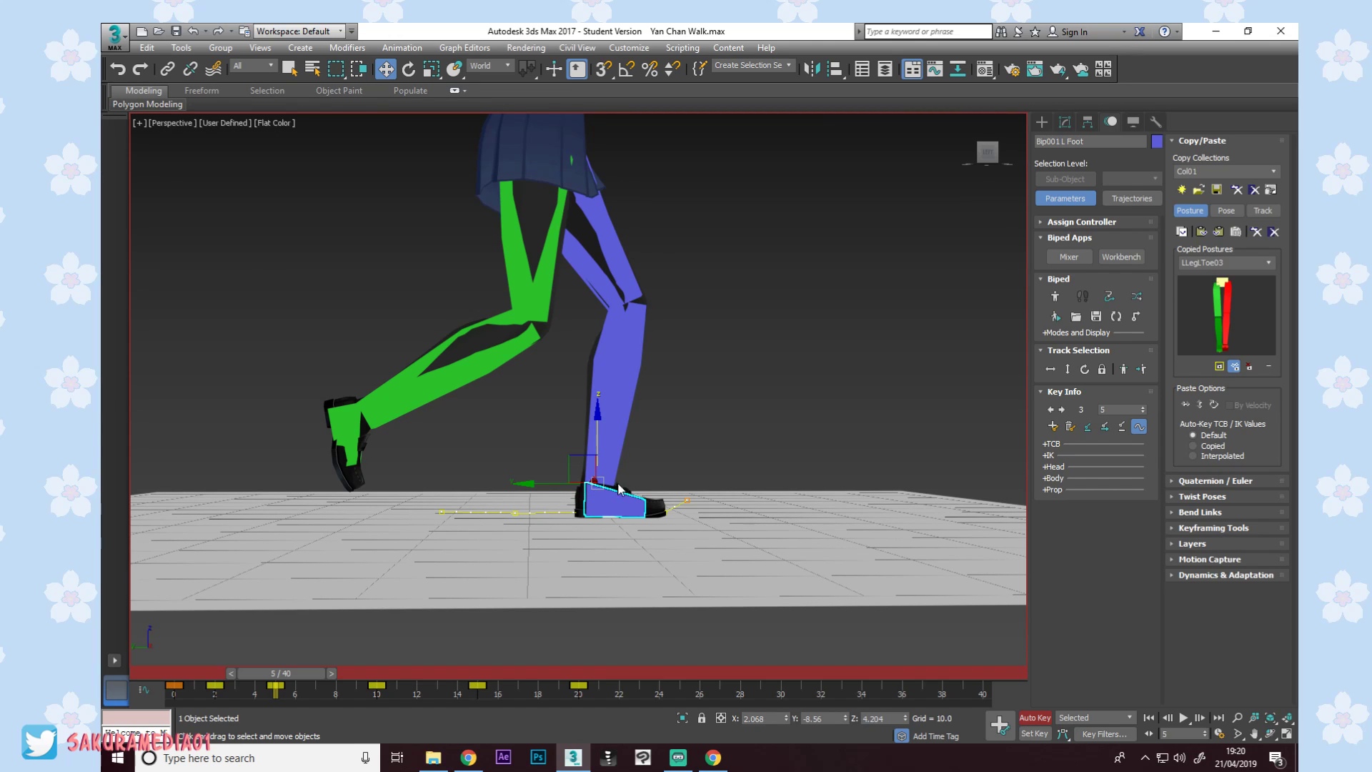
{"action": "left_click_drag", "start_coordinate": [542, 487], "coordinate": [536, 486]}
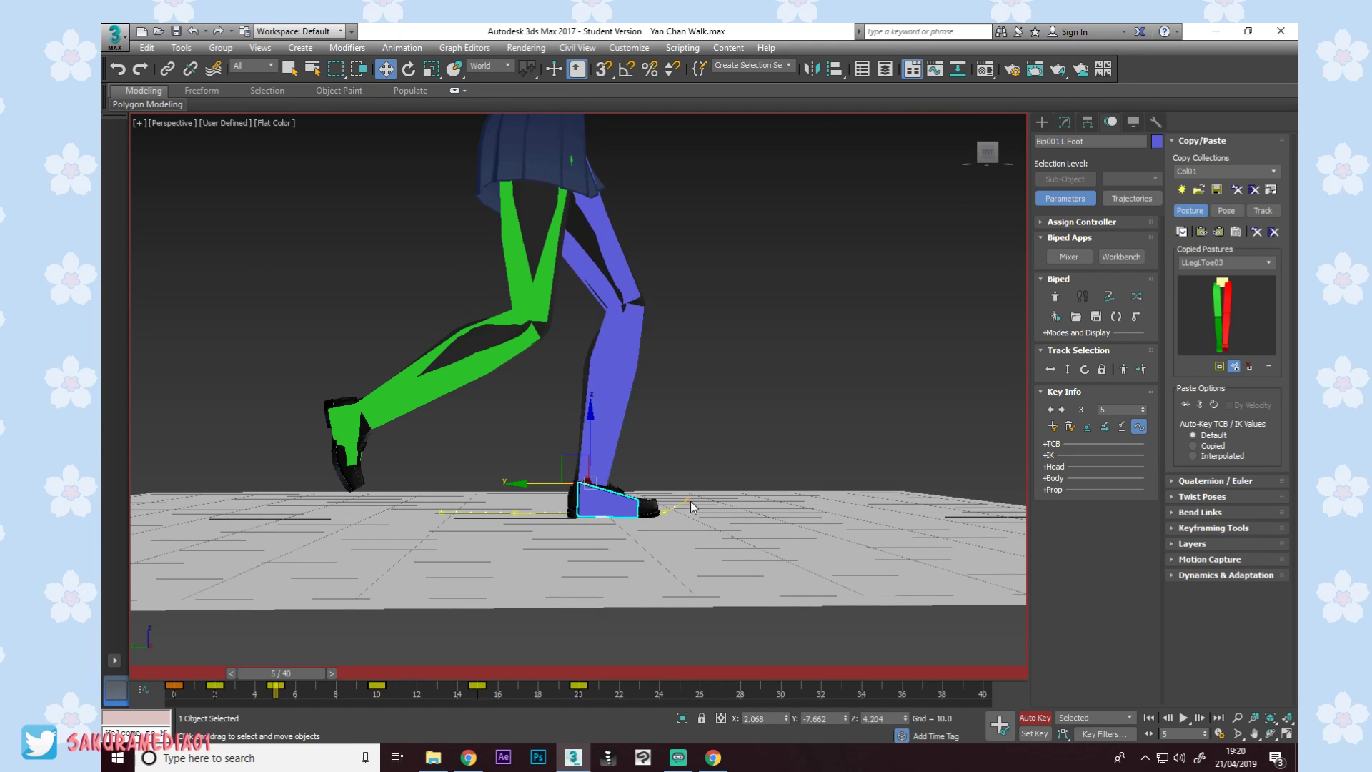
Fine-tune the left foot's height slightly at frame 0 so it sits properly on the ground.
{"action": "middle_click_drag", "start_coordinate": [677, 505], "coordinate": [644, 526]}
{"action": "left_click_drag", "start_coordinate": [283, 674], "coordinate": [174, 673]}
{"action": "key", "text": "w"}
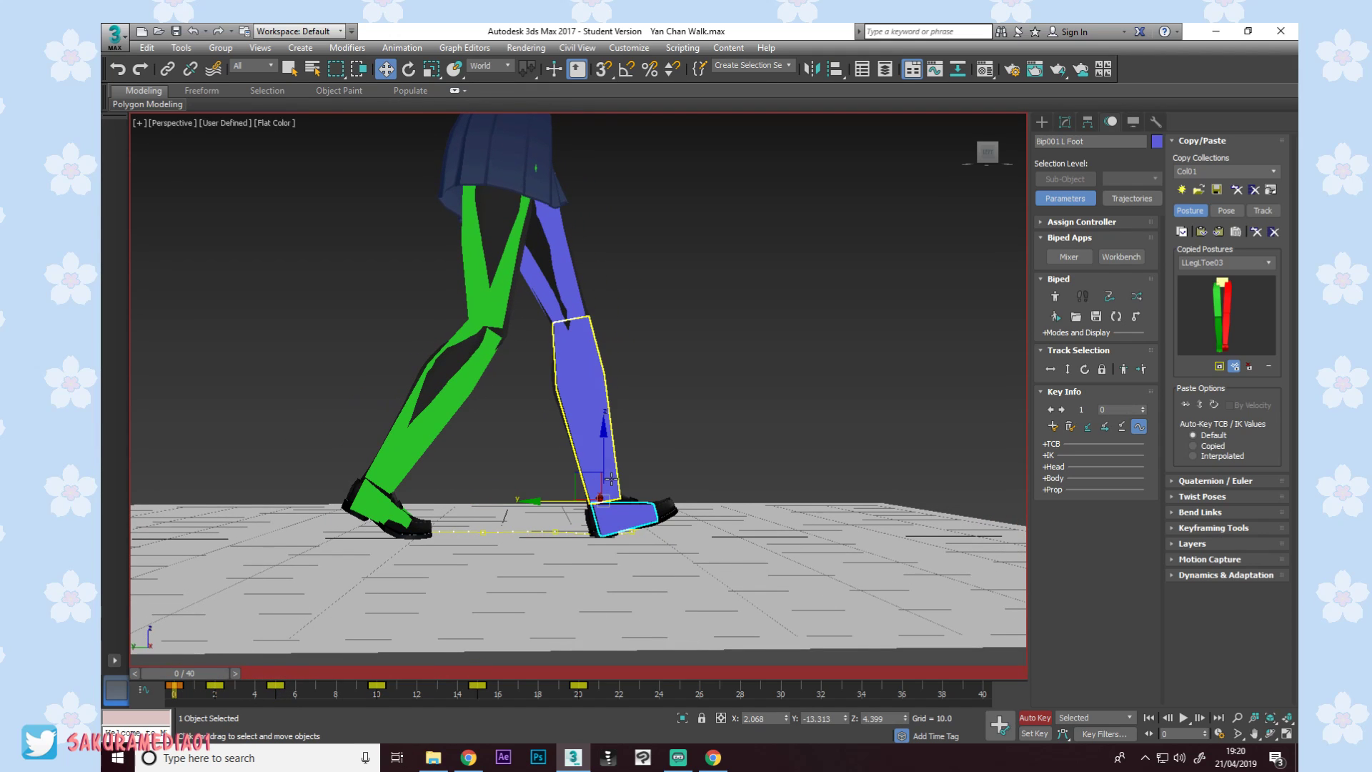
{"action": "left_click_drag", "start_coordinate": [602, 471], "coordinate": [602, 467]}
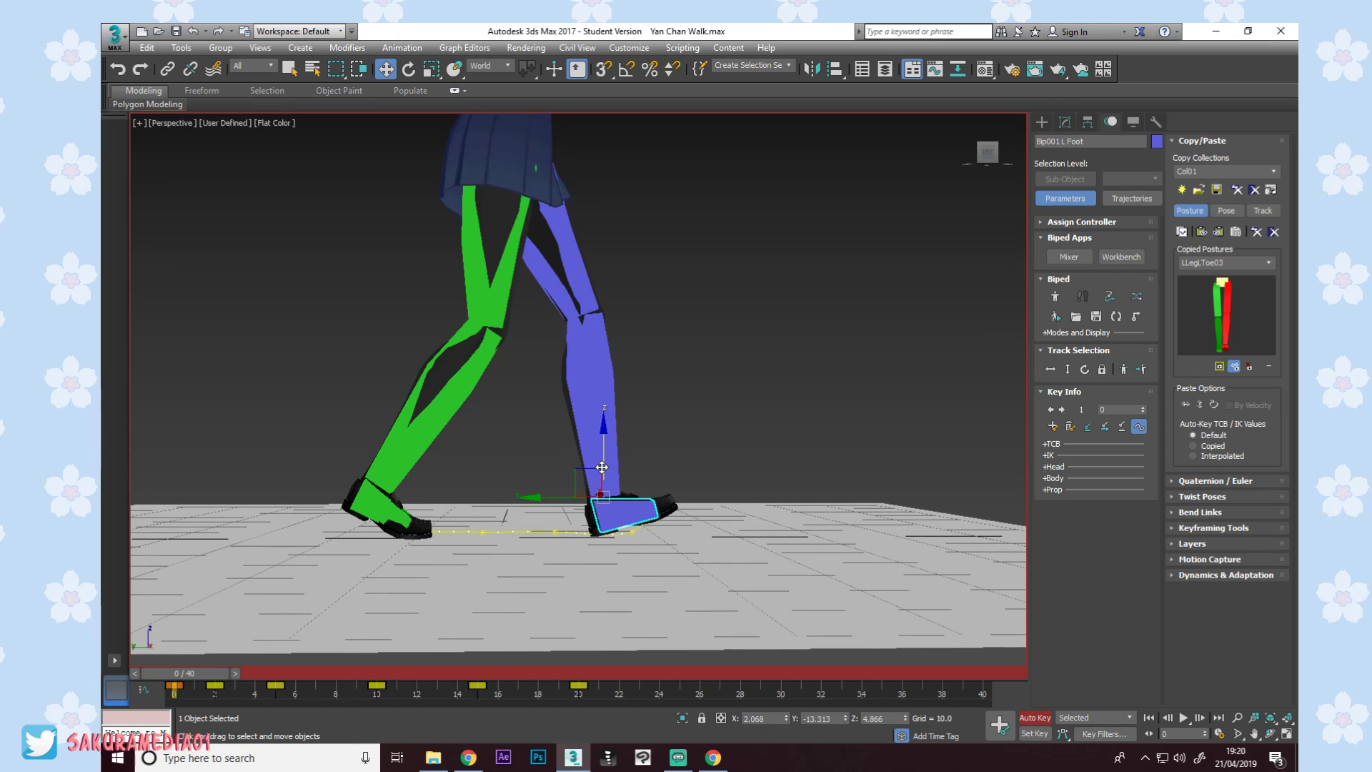
{"action": "double_click", "coordinate": [576, 275]}
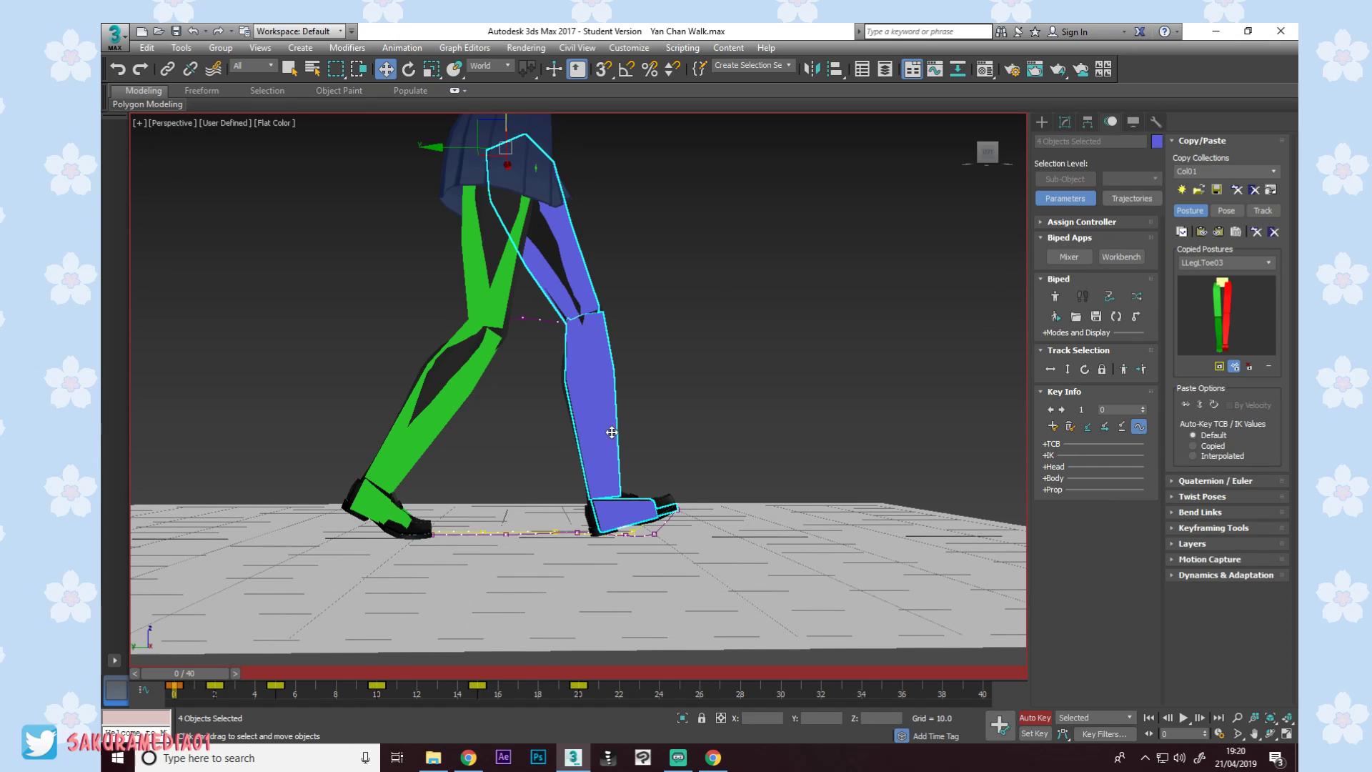
{"action": "left_click", "coordinate": [605, 524]}
{"action": "left_click_drag", "start_coordinate": [604, 460], "coordinate": [607, 463]}
Check frame 2, and move the left foot slightly backward along the Y axis at frame 20.
{"action": "left_click_drag", "start_coordinate": [191, 677], "coordinate": [223, 665]}
{"action": "key", "text": "w"}
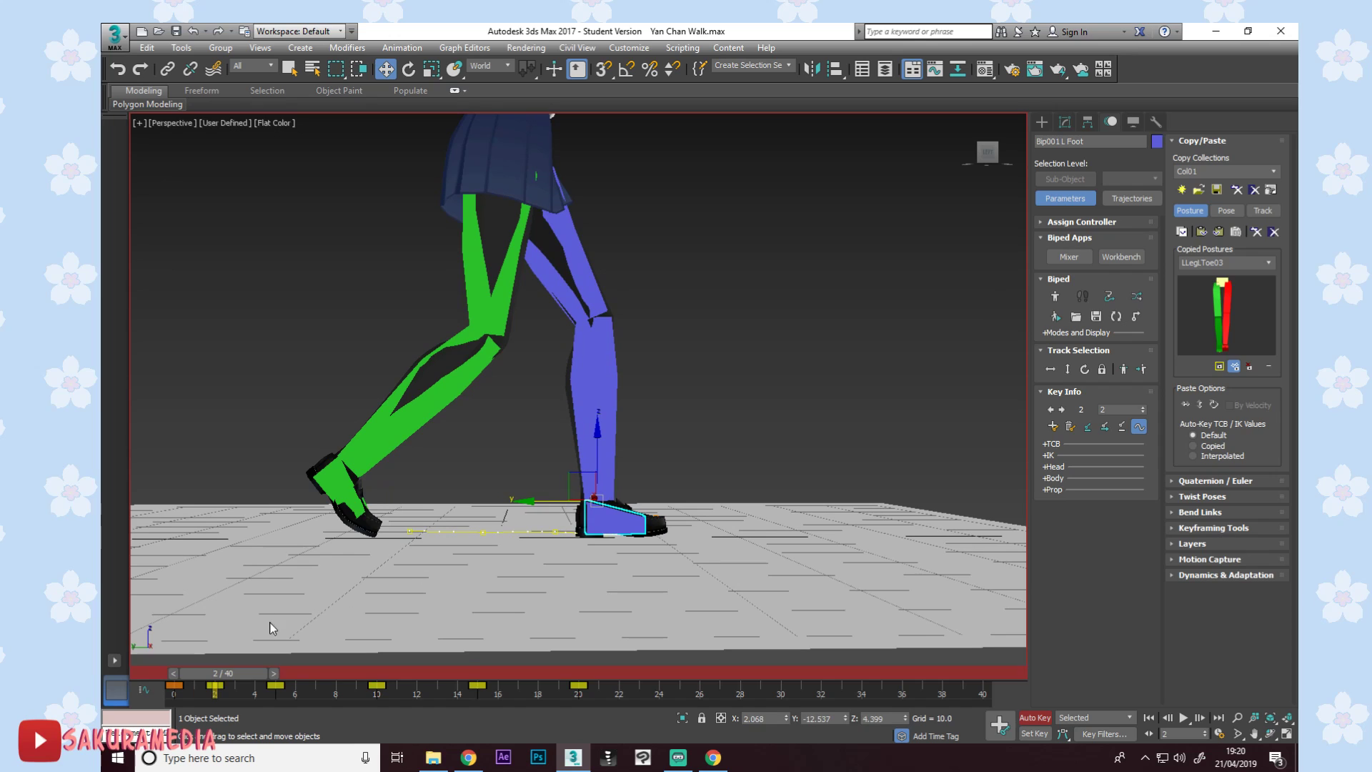
{"action": "left_click_drag", "start_coordinate": [234, 673], "coordinate": [576, 672]}
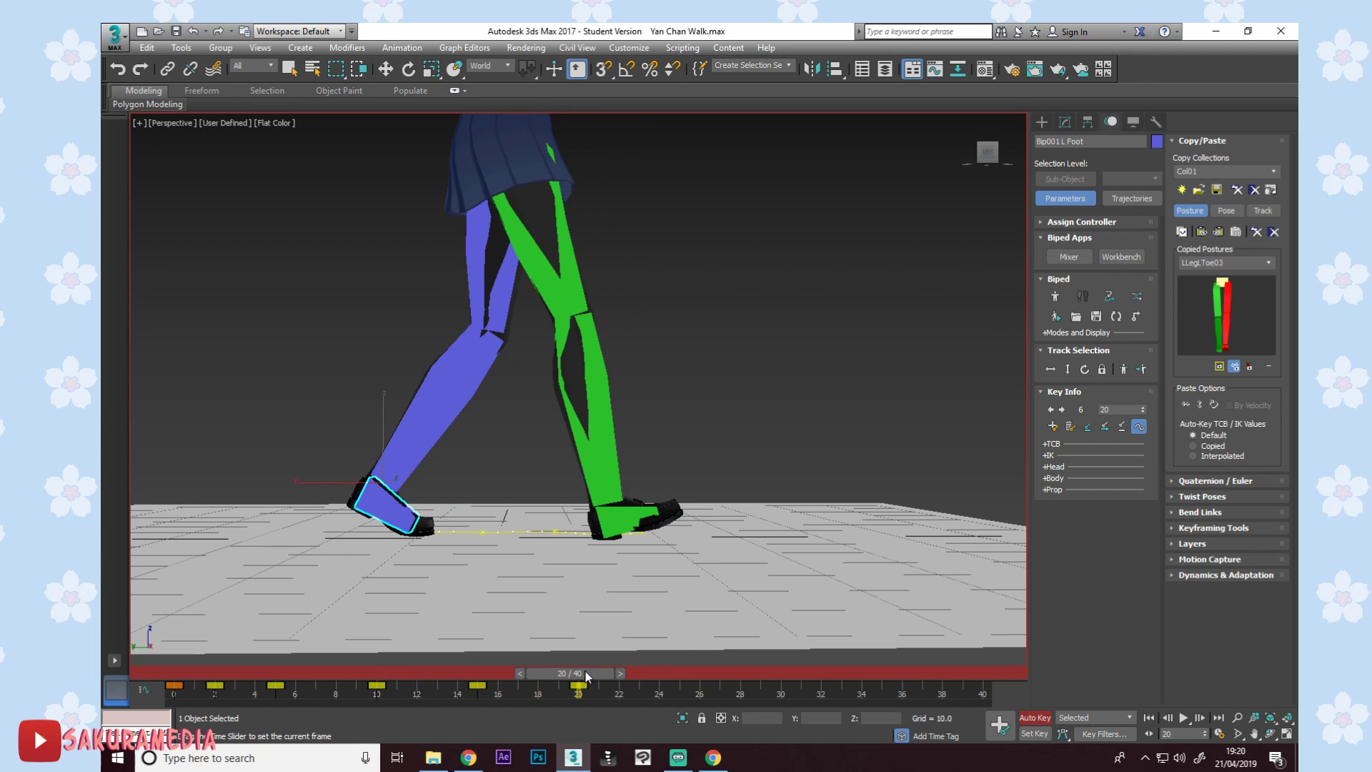
{"action": "key", "text": "w"}
{"action": "left_click_drag", "start_coordinate": [346, 484], "coordinate": [333, 485]}
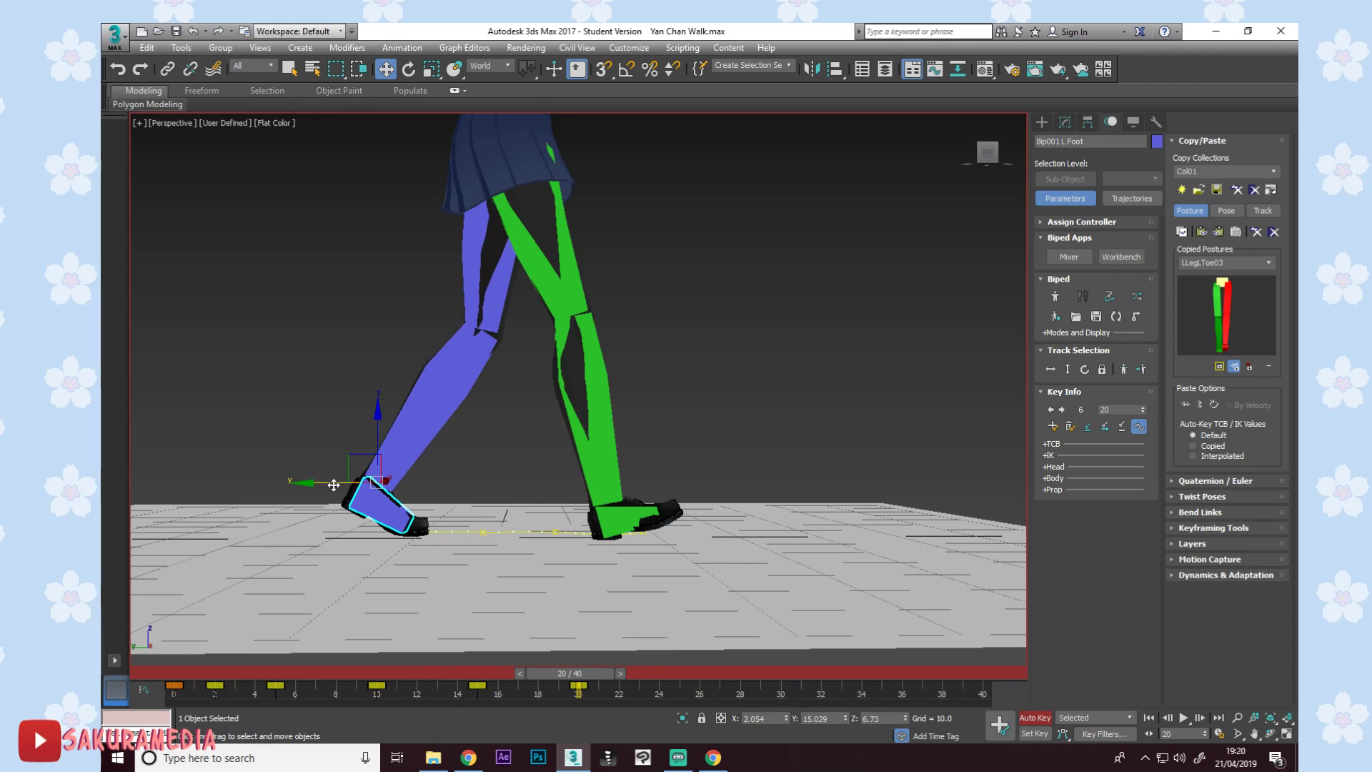
{"action": "middle_click_drag", "start_coordinate": [563, 458], "coordinate": [580, 461]}
{"action": "left_click_drag", "start_coordinate": [354, 486], "coordinate": [346, 486]}
{"action": "middle_click_drag", "start_coordinate": [346, 486], "coordinate": [400, 504]}
Copy the left leg's posture at frame 20 and paste it opposite onto the right leg at frame 0.
{"action": "left_click_drag", "start_coordinate": [569, 674], "coordinate": [185, 674]}
{"action": "double_click", "coordinate": [633, 316]}
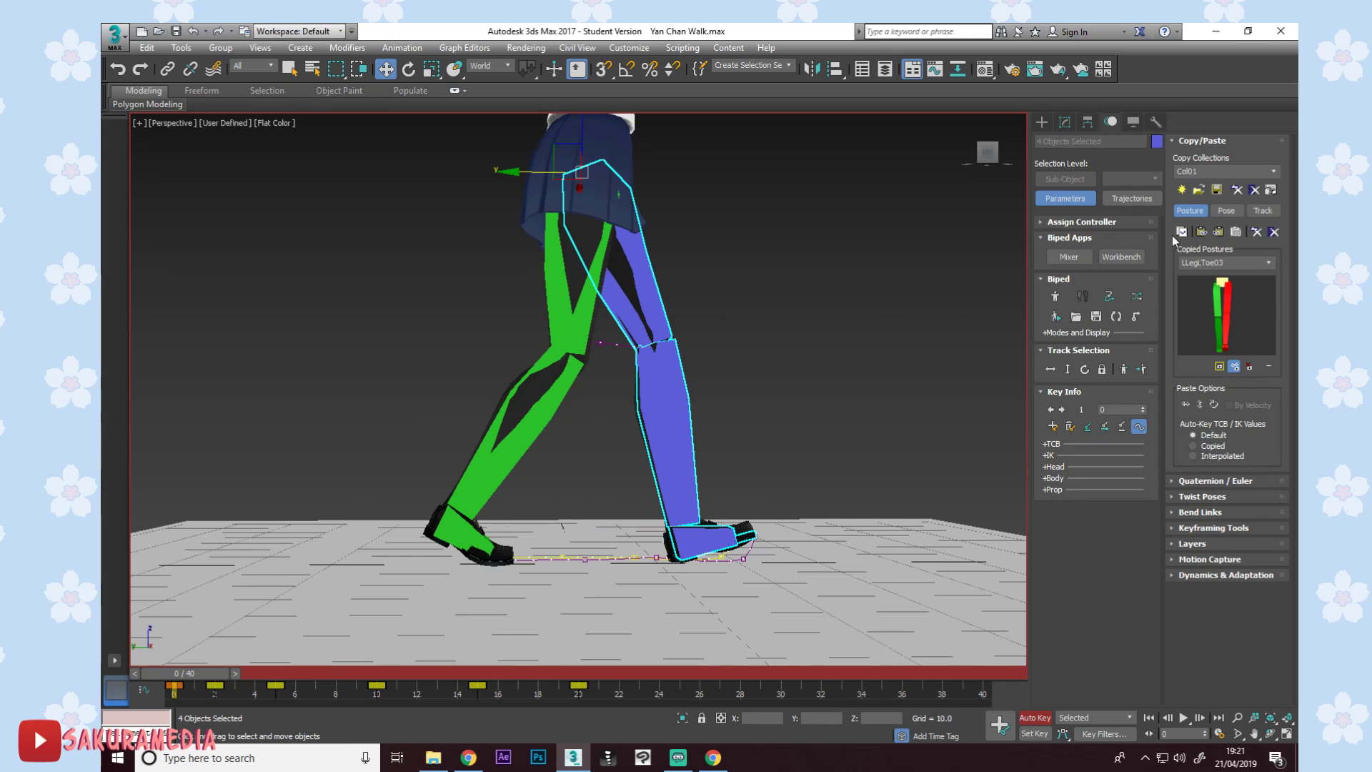
{"action": "left_click", "coordinate": [576, 673]}
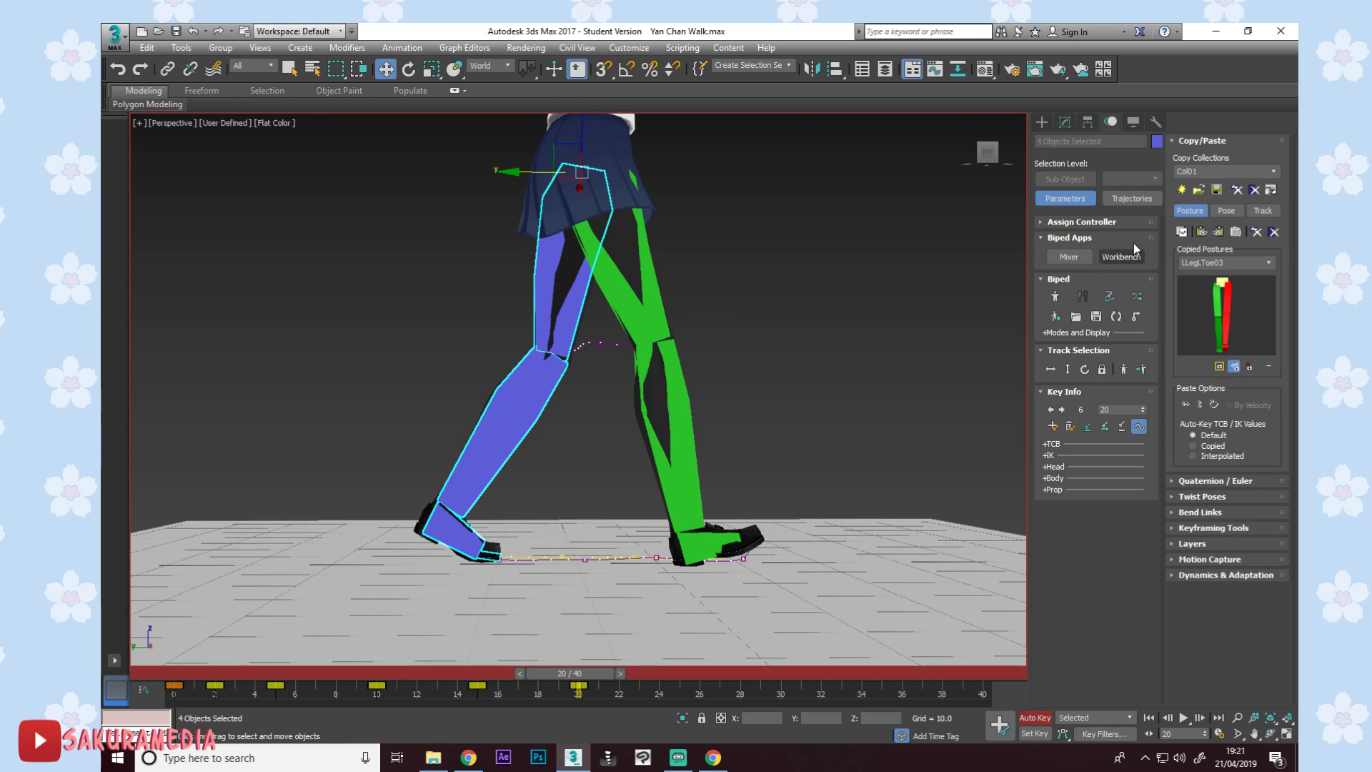
{"action": "key", "text": "Home"}
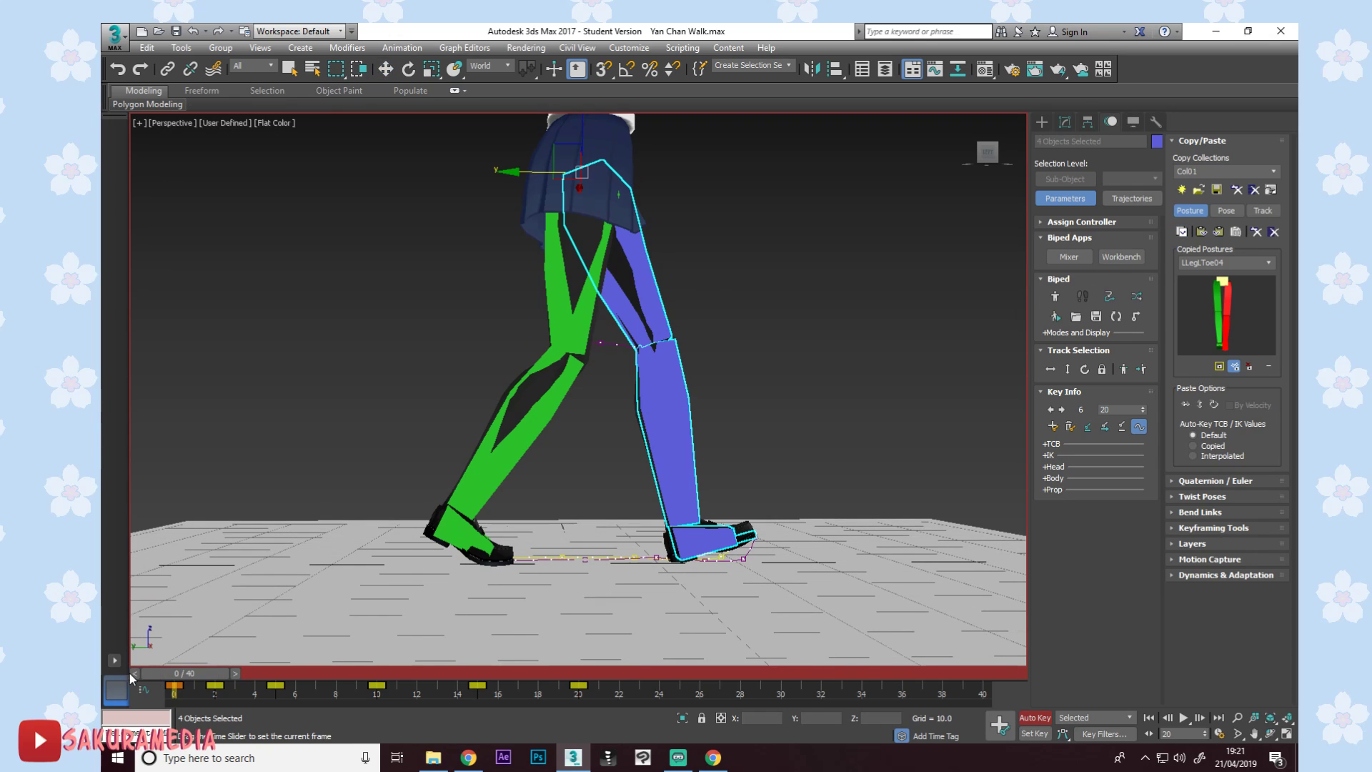
{"action": "left_click", "coordinate": [1215, 232]}
Select the biped's body vertical track and nudge the centre of mass slightly at frame 12.
{"action": "left_click", "coordinate": [452, 532]}
{"action": "left_click_drag", "start_coordinate": [181, 676], "coordinate": [415, 648]}
{"action": "key", "text": "w"}
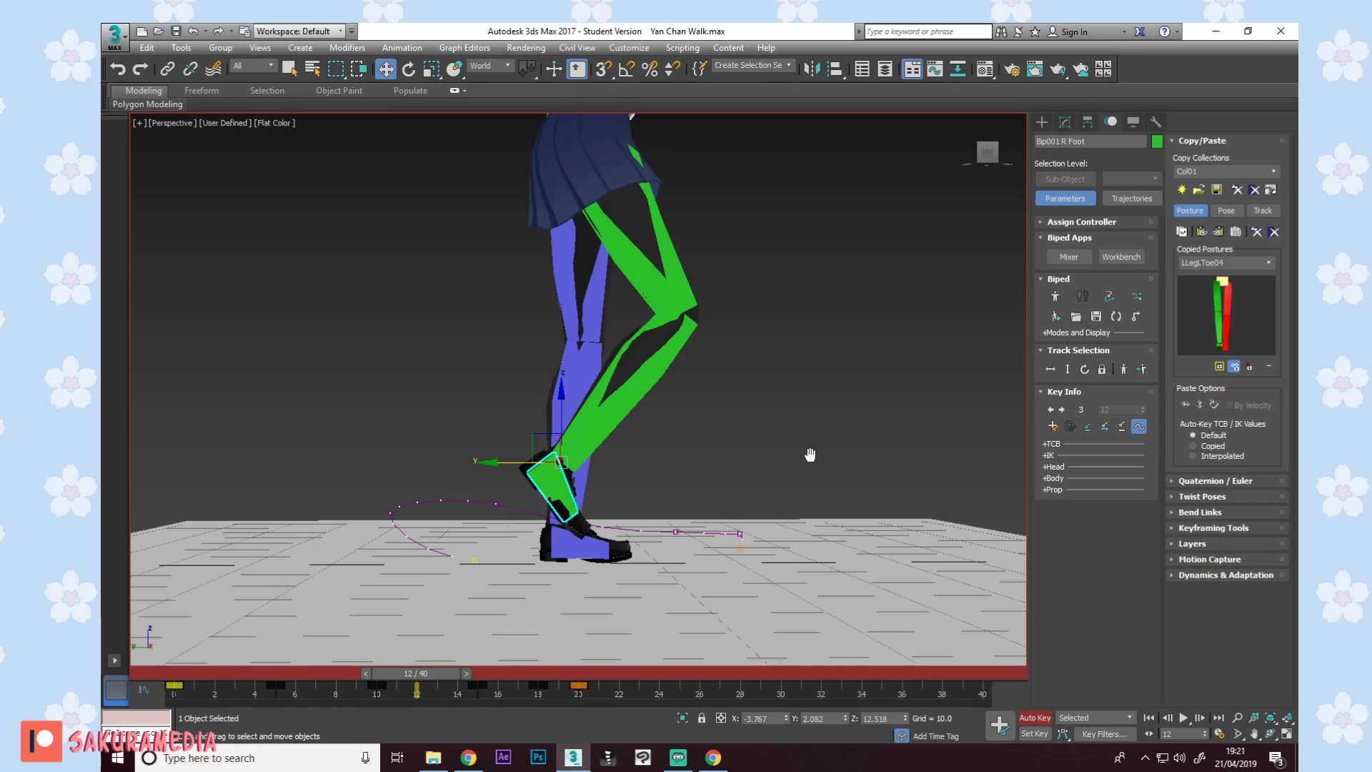
{"action": "middle_click_drag", "start_coordinate": [811, 460], "coordinate": [808, 434]}
{"action": "left_click", "coordinate": [1068, 370]}
{"action": "middle_click_drag", "start_coordinate": [1010, 389], "coordinate": [1005, 416]}
{"action": "left_click_drag", "start_coordinate": [575, 125], "coordinate": [574, 126]}
Lower the right foot along the Z axis to about 8.4 at frame 15.
{"action": "left_click_drag", "start_coordinate": [411, 682], "coordinate": [526, 676]}
{"action": "key", "text": "w"}
{"action": "key", "text": "w"}
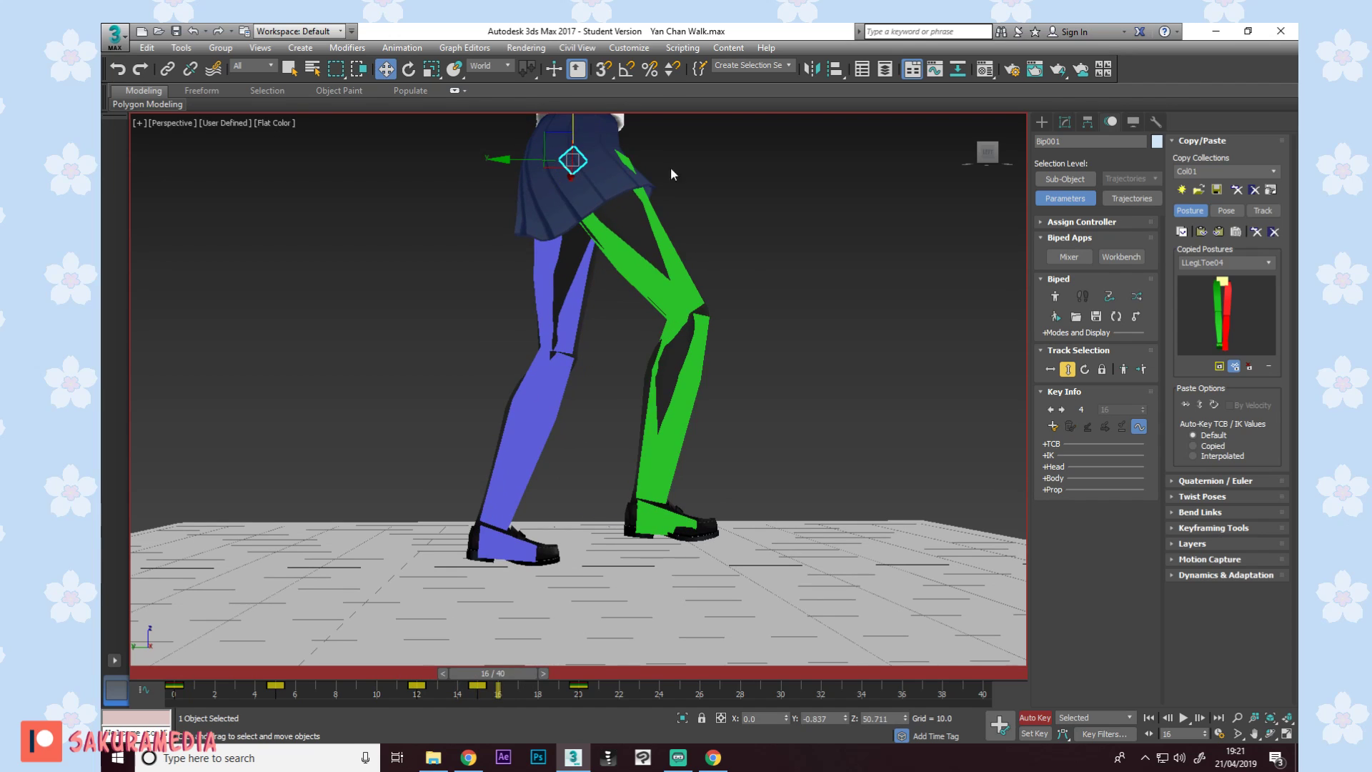
{"action": "left_click_drag", "start_coordinate": [474, 34], "coordinate": [604, 60]}
{"action": "left_click", "coordinate": [832, 57]}
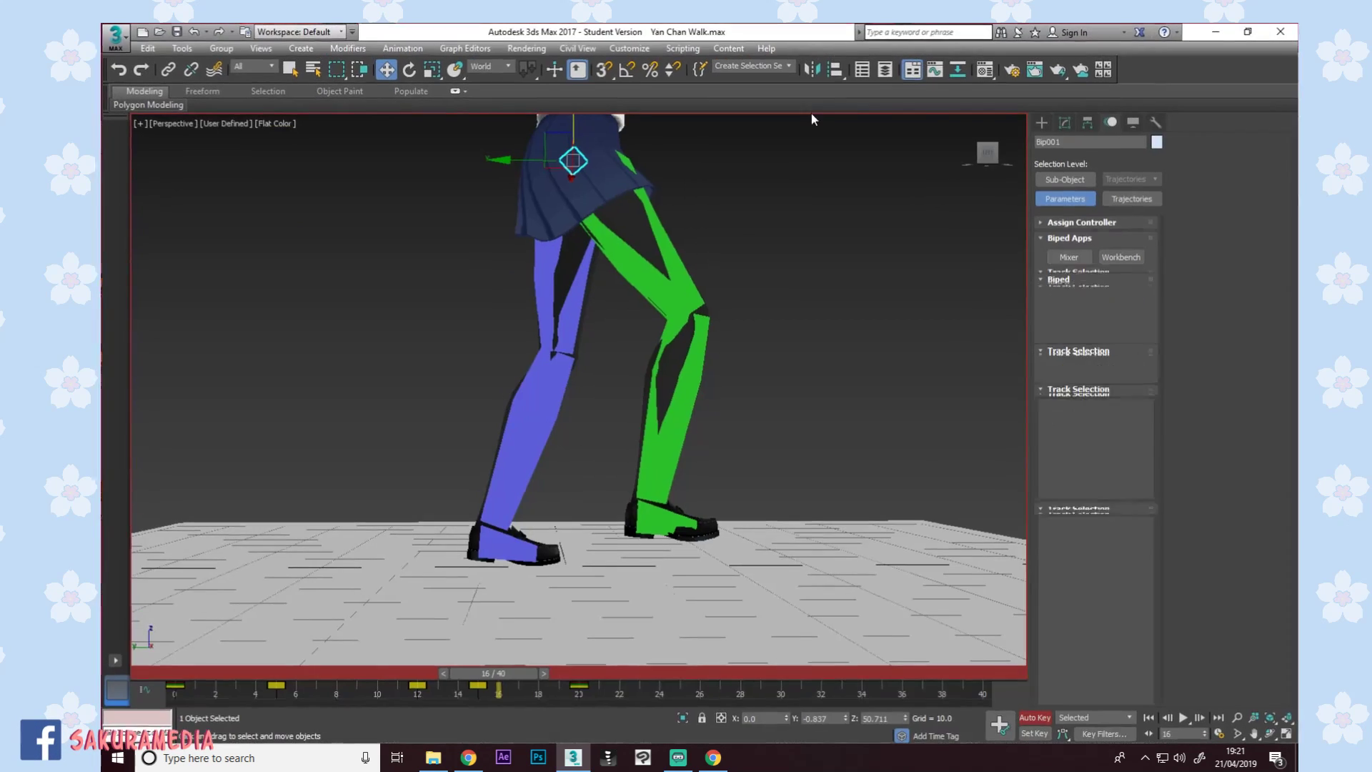
{"action": "mouse_move", "coordinate": [492, 674]}
{"action": "left_mouse_down"}
{"action": "mouse_move", "coordinate": [374, 672]}
{"action": "mouse_move", "coordinate": [488, 673]}
{"action": "left_mouse_up"}
{"action": "key", "text": "w"}
{"action": "left_click", "coordinate": [623, 512]}
{"action": "left_click", "coordinate": [622, 512]}
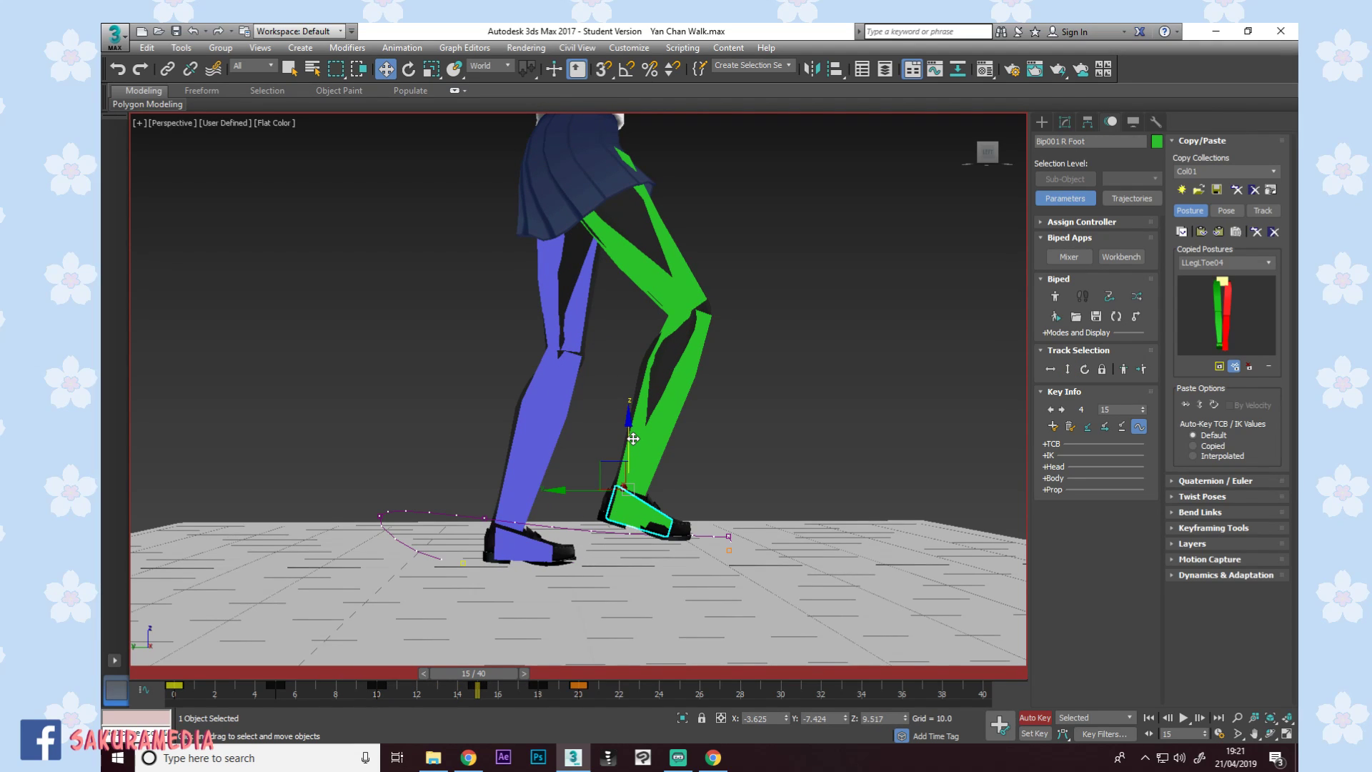
{"action": "left_click_drag", "start_coordinate": [629, 440], "coordinate": [627, 450]}
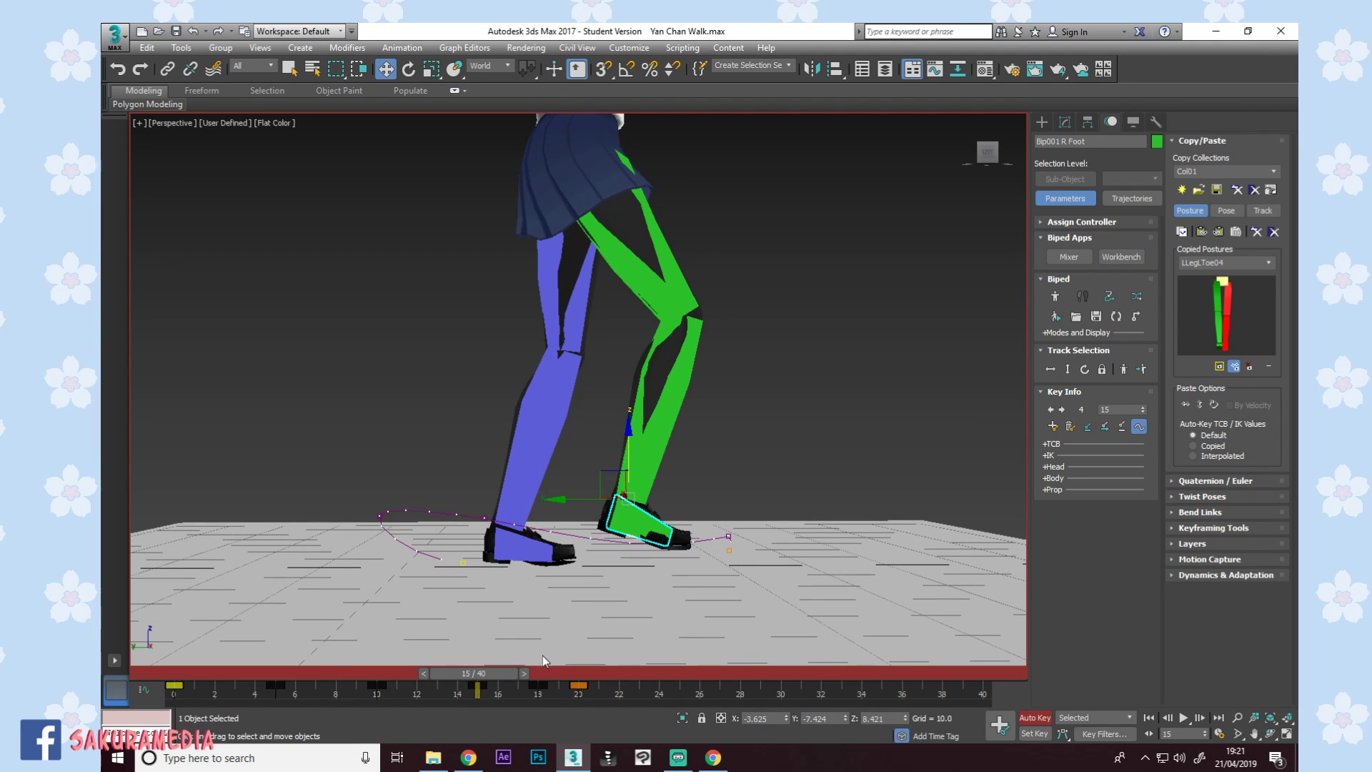
Review the leg motion between frames 0 and 20 from different viewing angles.
{"action": "left_click_drag", "start_coordinate": [495, 677], "coordinate": [413, 636]}
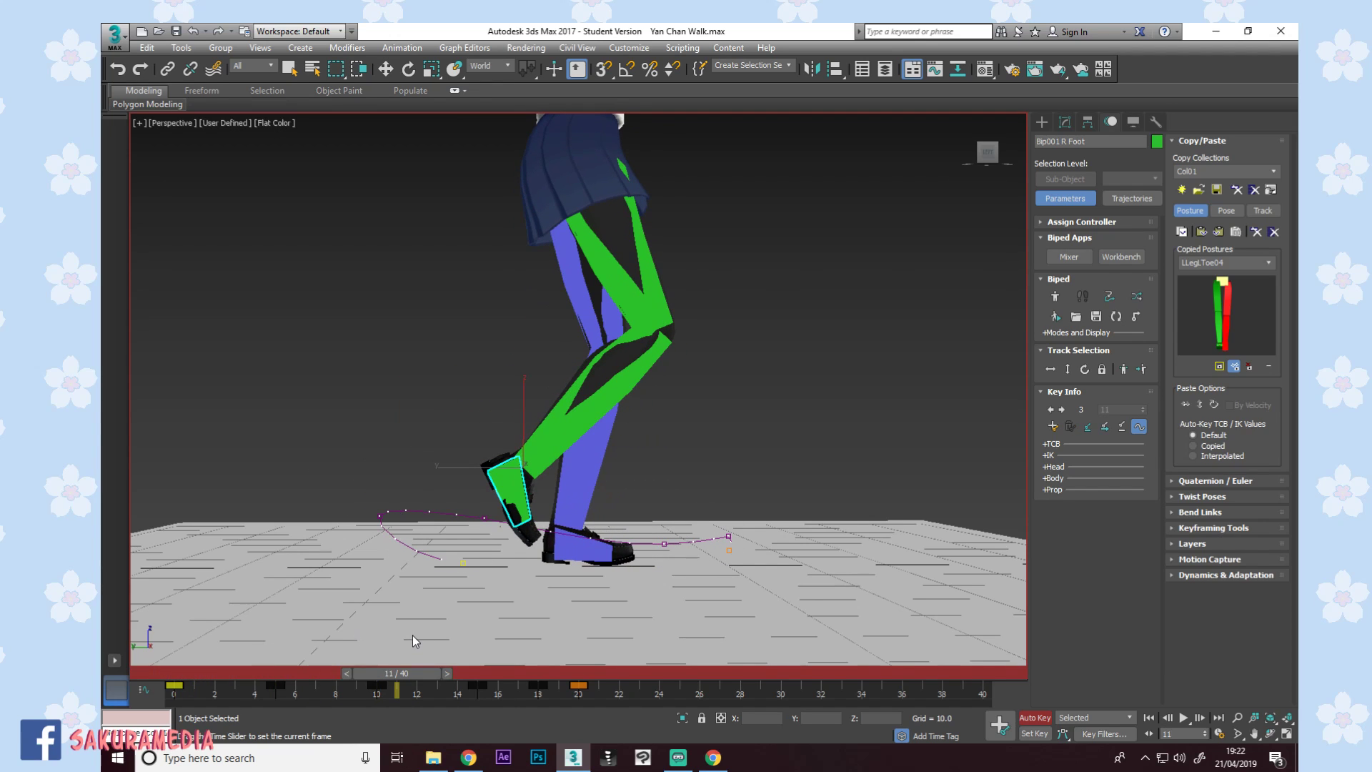
{"action": "key", "text": "w"}
{"action": "left_click_drag", "start_coordinate": [441, 463], "coordinate": [439, 536]}
{"action": "left_click_drag", "start_coordinate": [397, 671], "coordinate": [182, 670]}
{"action": "middle_click_drag", "start_coordinate": [593, 464], "coordinate": [675, 493], "text": "alt"}
{"action": "middle_click_drag", "start_coordinate": [642, 398], "coordinate": [490, 452], "text": "alt"}
{"action": "left_click", "coordinate": [580, 666]}
{"action": "mouse_move", "coordinate": [578, 669]}
{"action": "left_mouse_down"}
{"action": "mouse_move", "coordinate": [649, 670]}
{"action": "mouse_move", "coordinate": [573, 671]}
{"action": "left_mouse_up"}
{"action": "middle_click_drag", "start_coordinate": [615, 615], "coordinate": [684, 499], "text": "alt"}
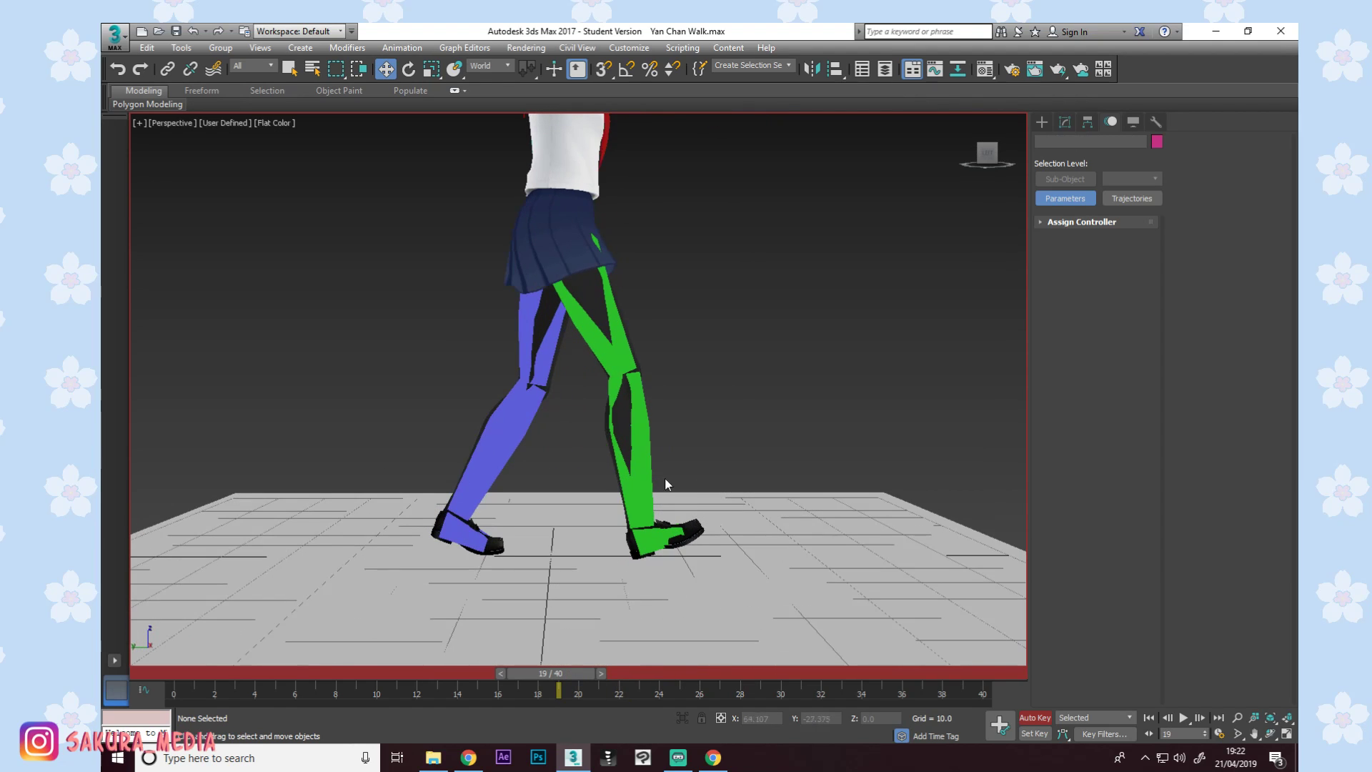
Examine the biped's body horizontal track keys around frames 19 and 20.
{"action": "left_click_drag", "start_coordinate": [659, 586], "coordinate": [656, 585]}
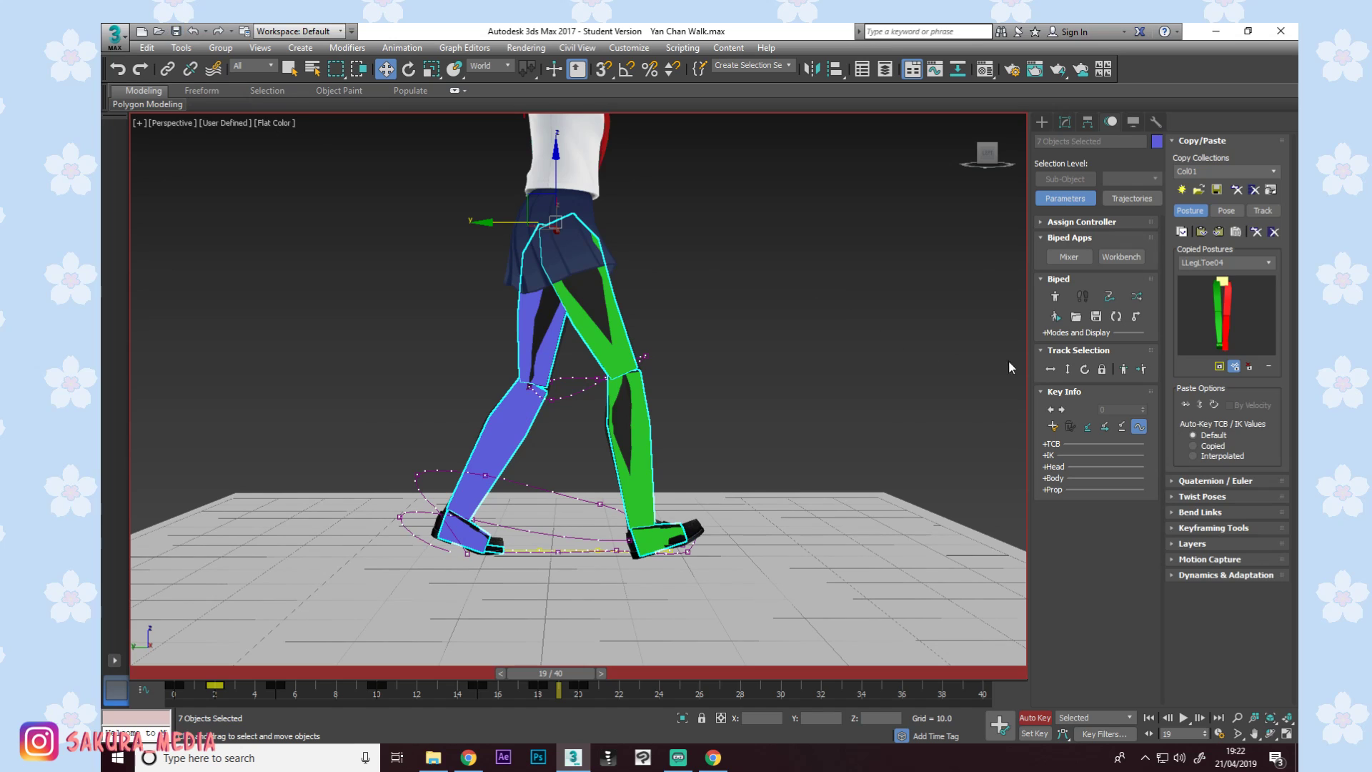
{"action": "left_click", "coordinate": [1048, 369]}
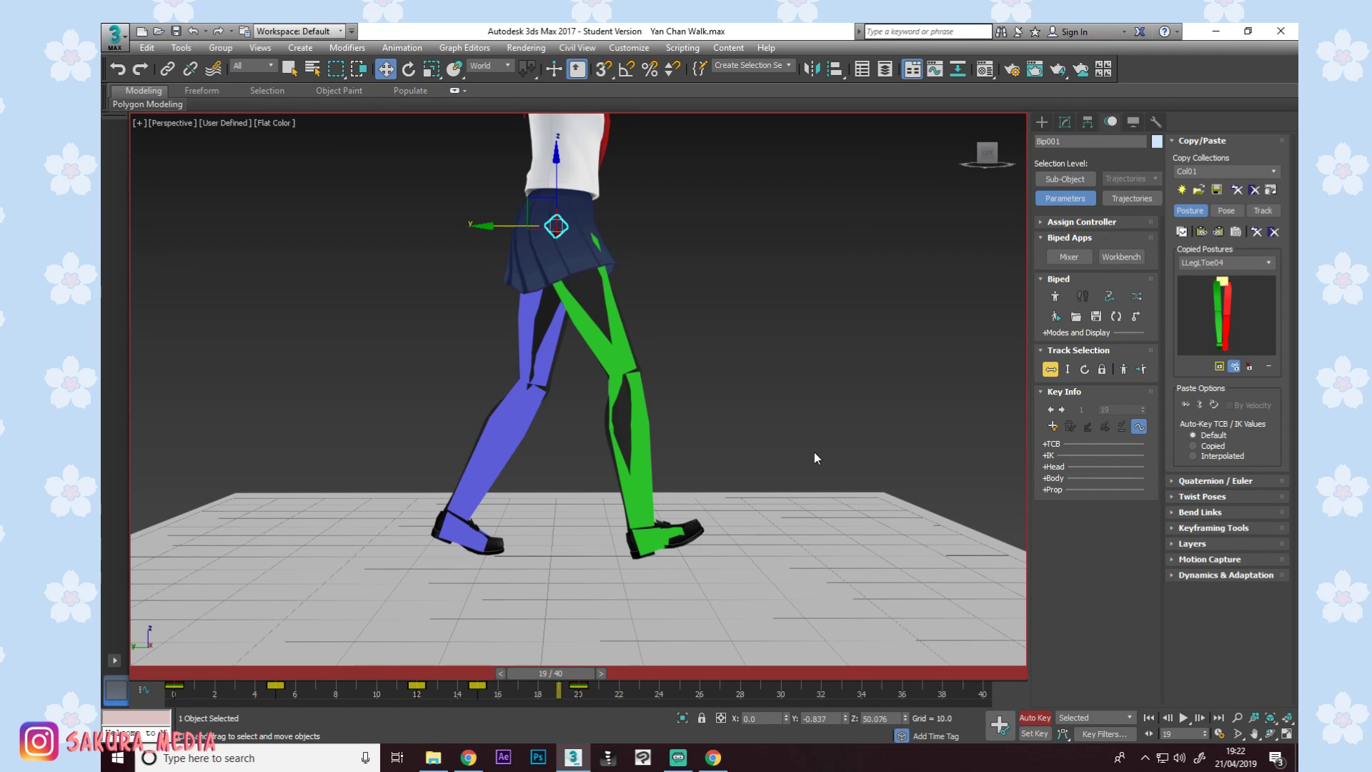
{"action": "middle_click_drag", "start_coordinate": [714, 492], "coordinate": [719, 506]}
{"action": "middle_click_drag", "start_coordinate": [620, 446], "coordinate": [577, 446]}
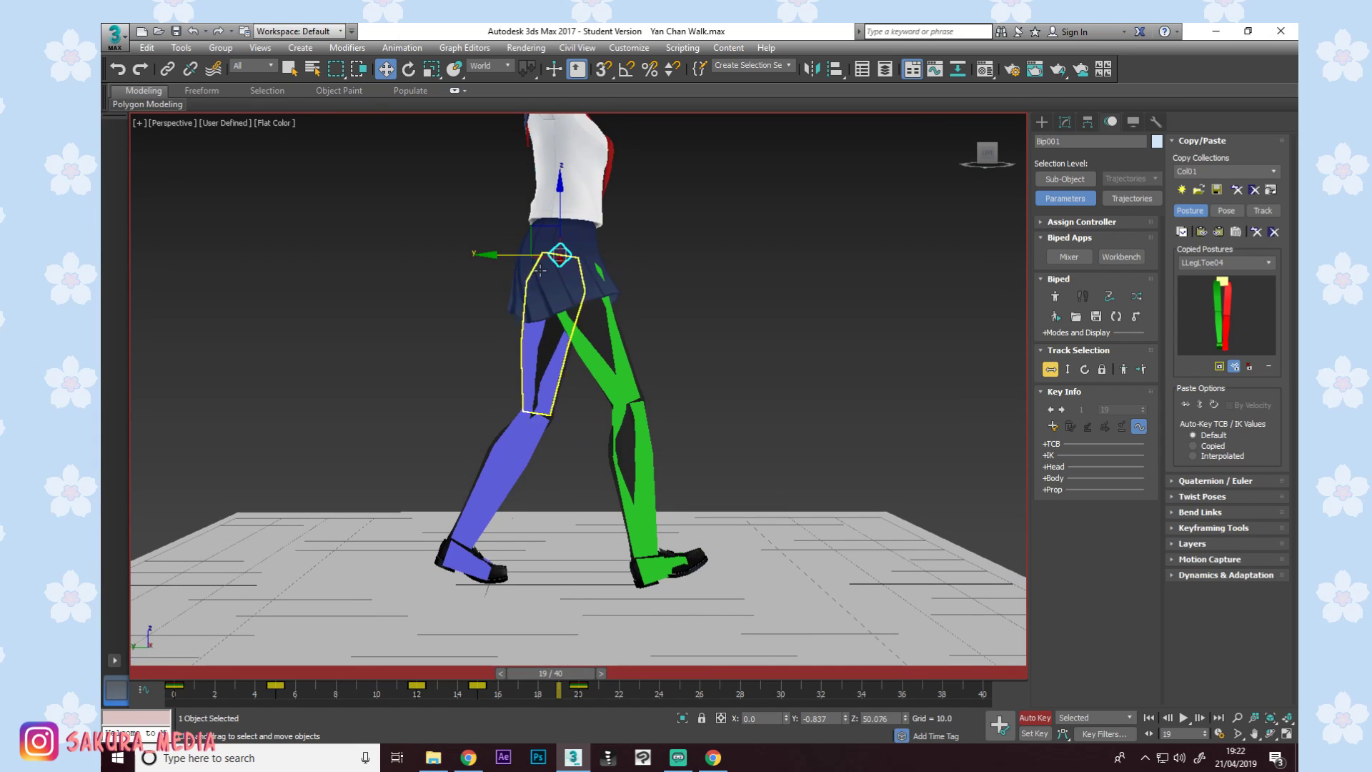
{"action": "mouse_move", "coordinate": [588, 694]}
{"action": "left_mouse_down"}
{"action": "mouse_move", "coordinate": [157, 697]}
{"action": "mouse_move", "coordinate": [757, 673]}
{"action": "mouse_move", "coordinate": [1075, 686]}
{"action": "mouse_move", "coordinate": [579, 671]}
{"action": "left_mouse_up"}
Select both legs with their feet and toes, copy their posture at frame 2, and paste it opposite at frame 22.
{"action": "left_click_drag", "start_coordinate": [376, 367], "coordinate": [665, 605]}
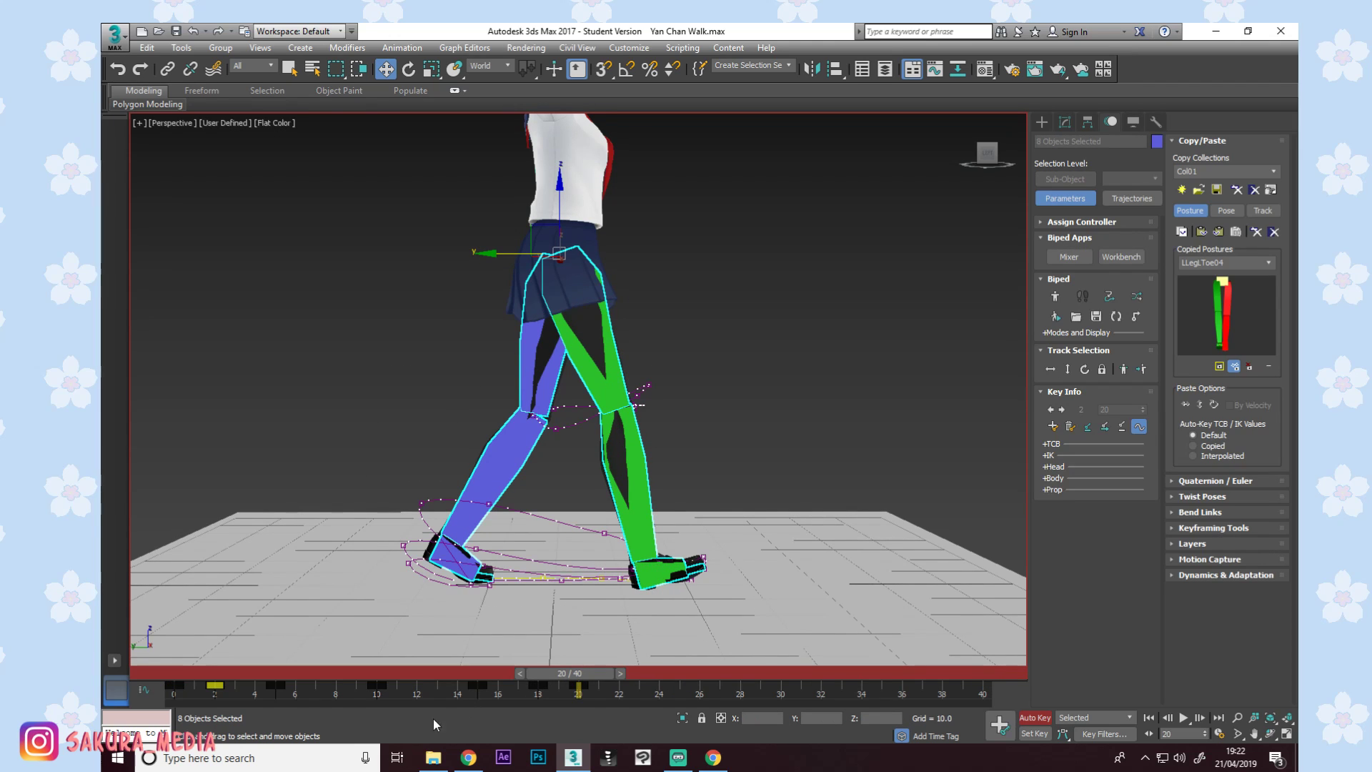
{"action": "left_click", "coordinate": [247, 676]}
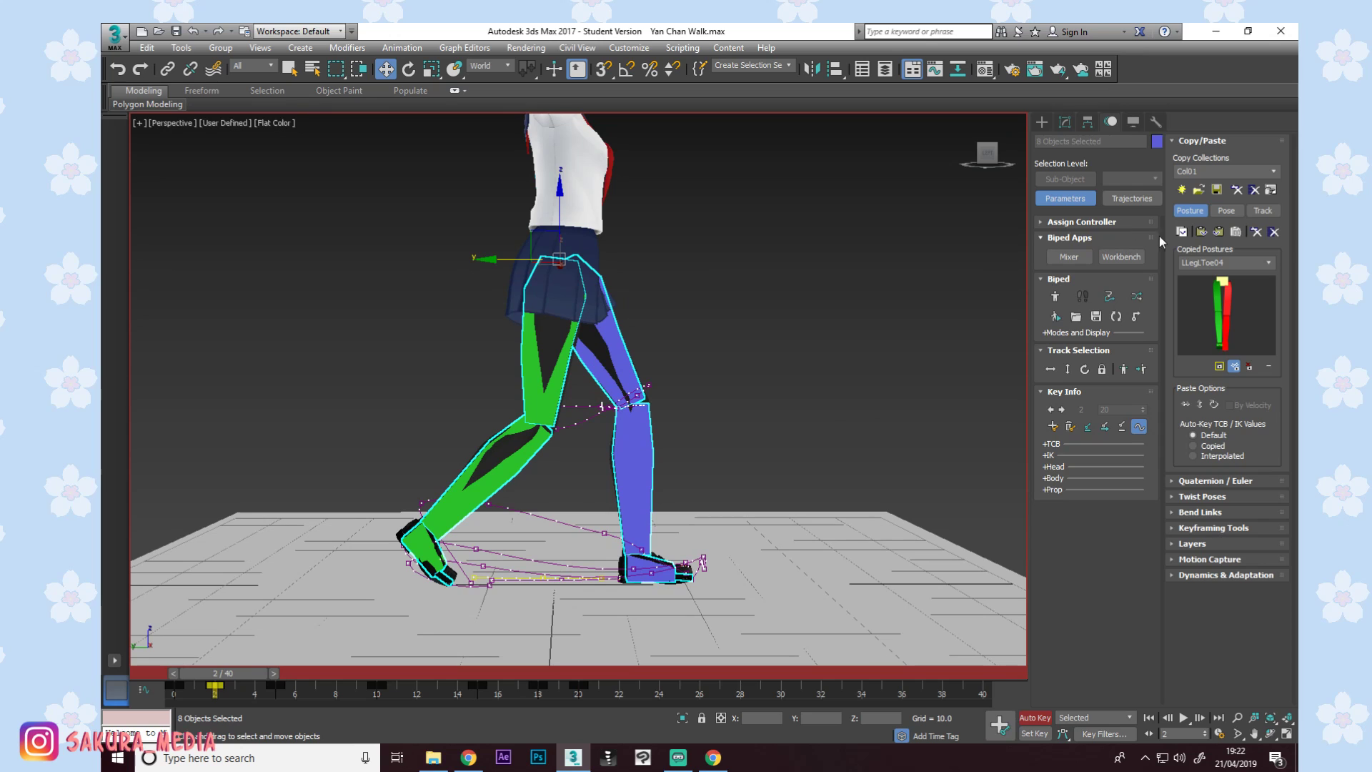
{"action": "left_click", "coordinate": [1181, 231]}
{"action": "left_click_drag", "start_coordinate": [595, 676], "coordinate": [630, 678]}
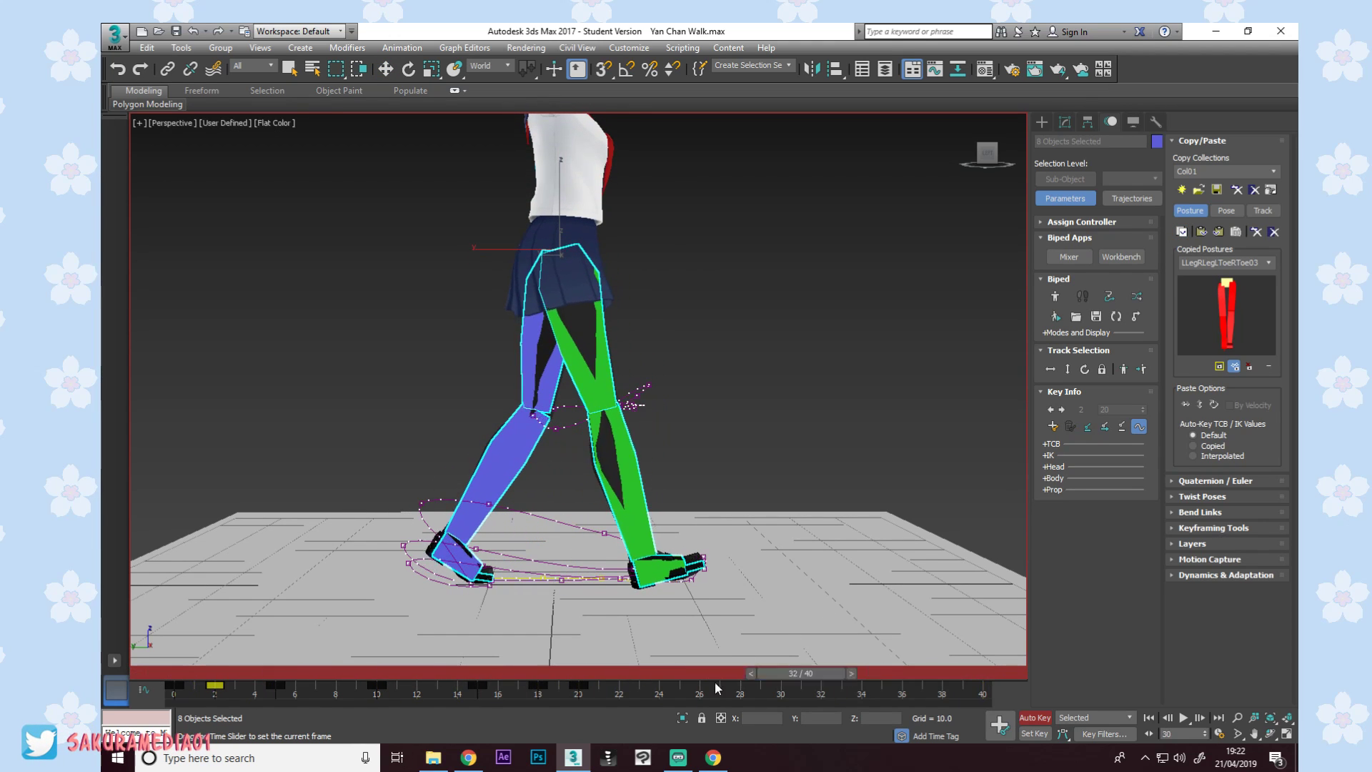
{"action": "key", "text": "w"}
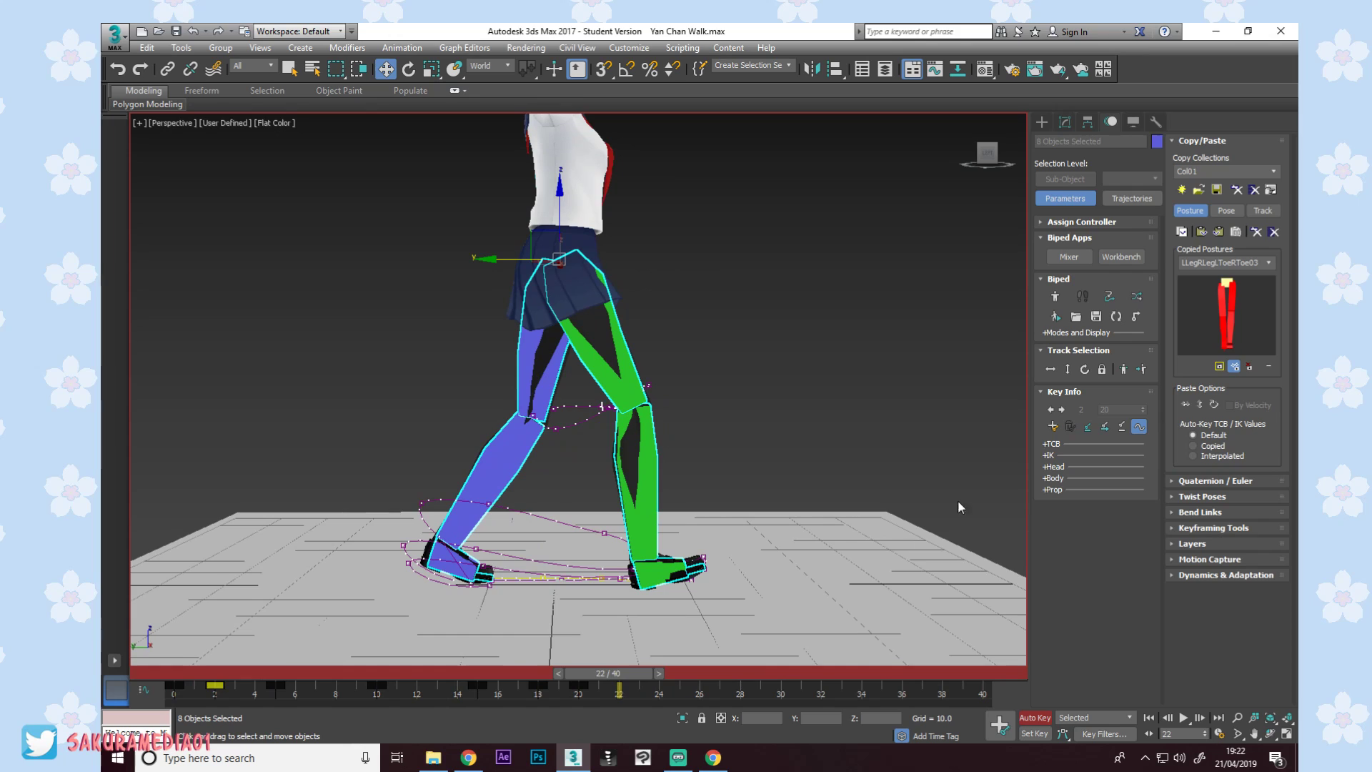
{"action": "left_click", "coordinate": [1215, 233]}
Copy both legs' postures at frames 5 and 10 and paste them opposite at frames 25 and 30 respectively.
{"action": "left_click", "coordinate": [275, 672]}
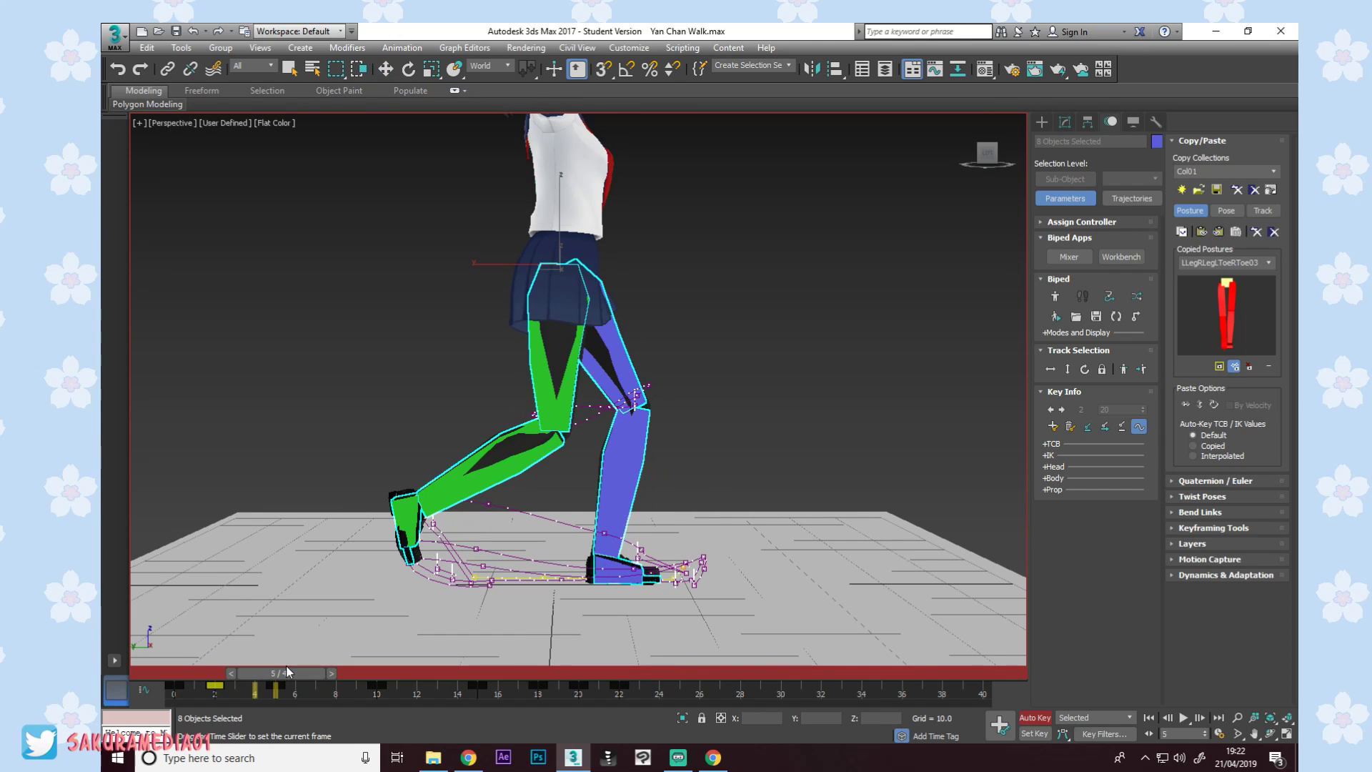
{"action": "left_click", "coordinate": [1182, 233]}
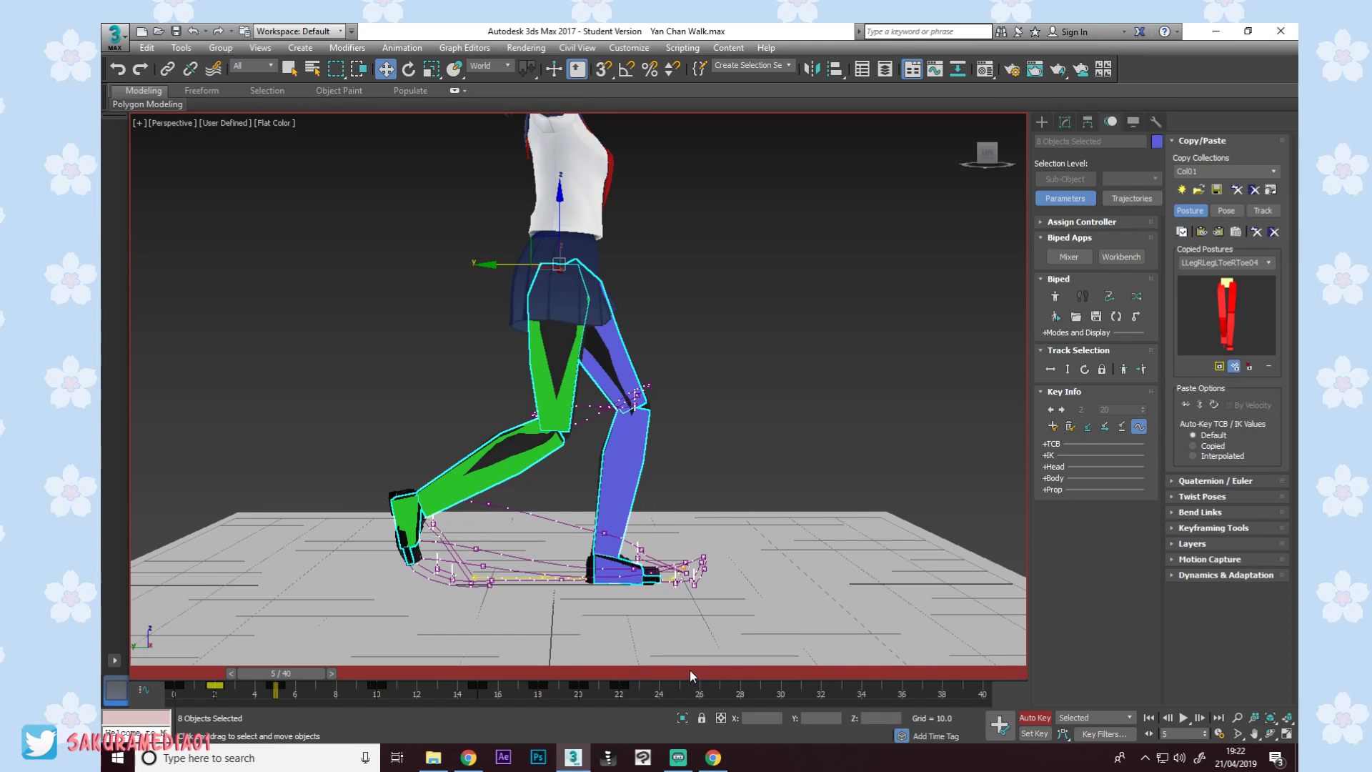
{"action": "left_click", "coordinate": [693, 676]}
{"action": "left_click", "coordinate": [1218, 232]}
{"action": "left_click", "coordinate": [376, 674]}
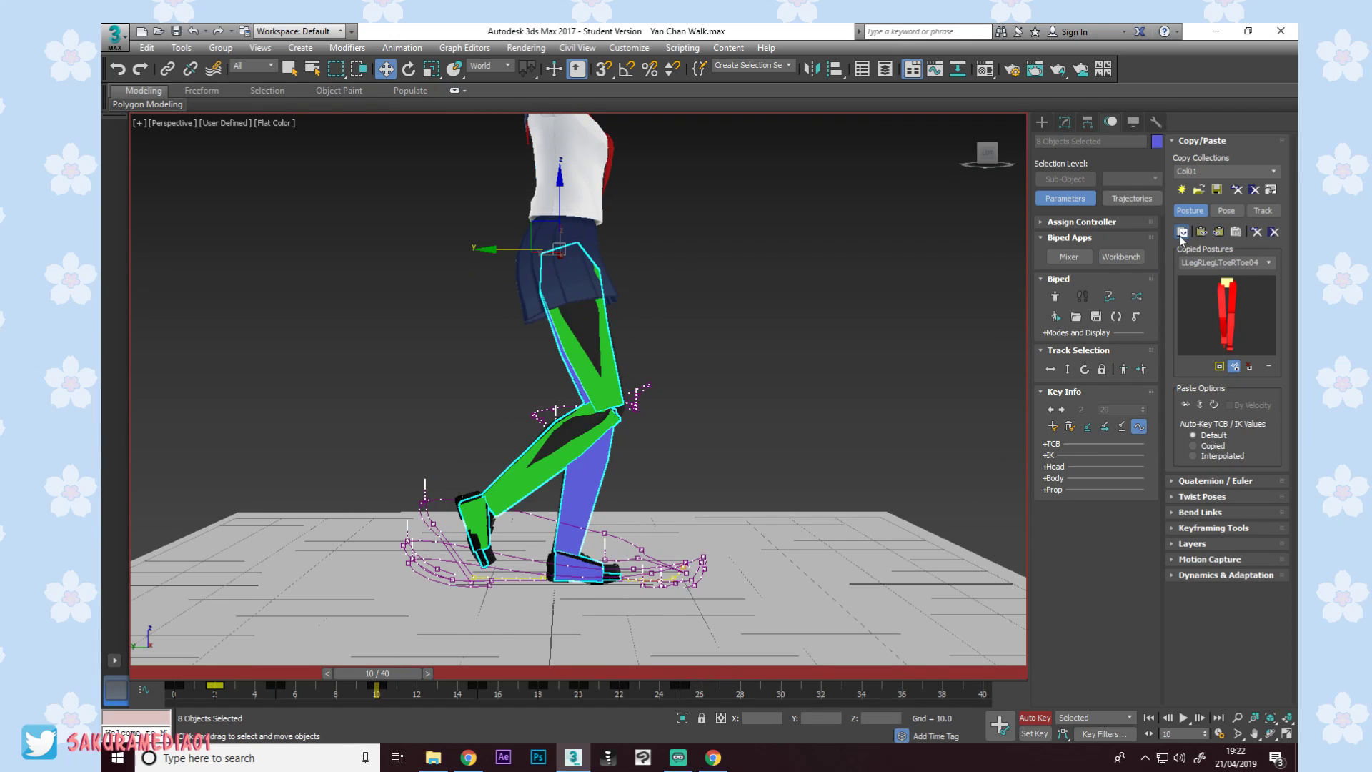
{"action": "left_click", "coordinate": [763, 673]}
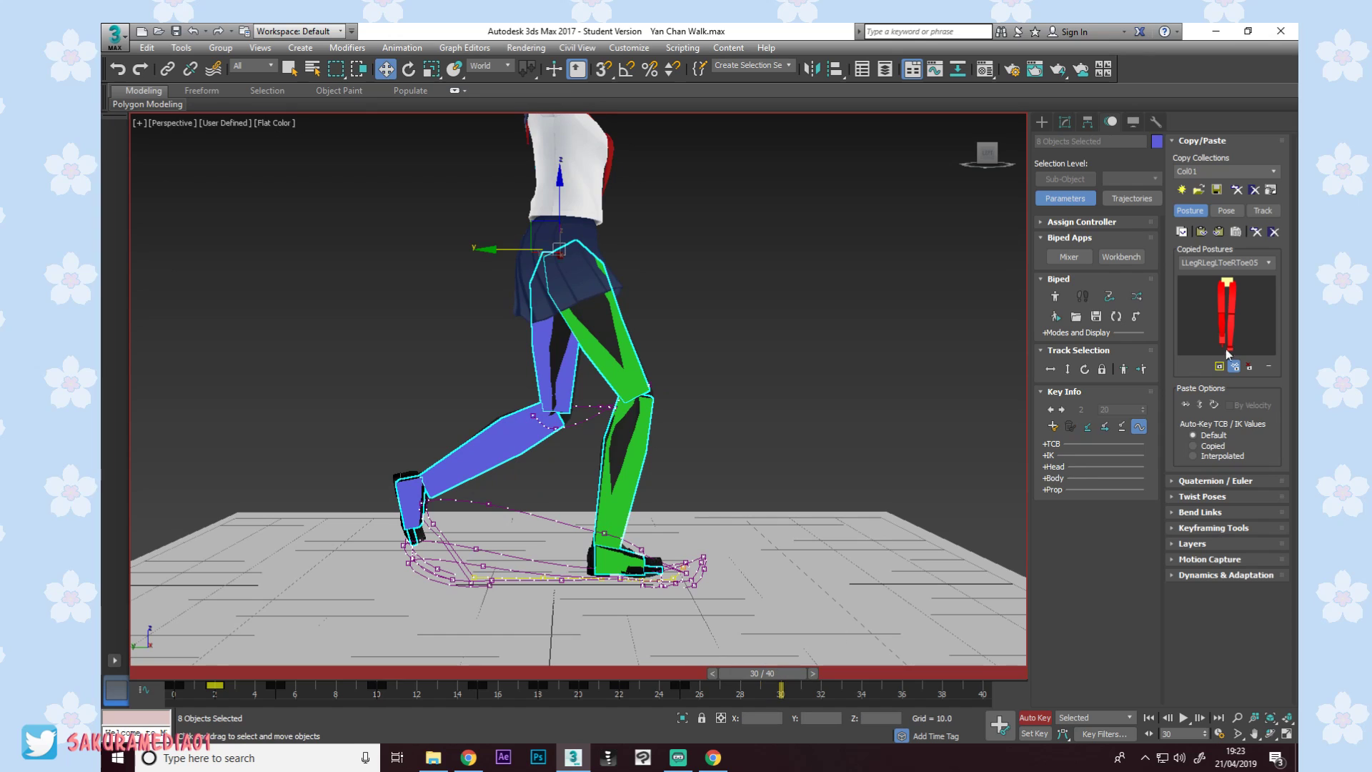
{"action": "left_click", "coordinate": [1218, 232]}
Copy both legs' postures at frames 15 and 18 and paste them opposite at frames 35 and 38 respectively.
{"action": "left_click_drag", "start_coordinate": [455, 672], "coordinate": [484, 671]}
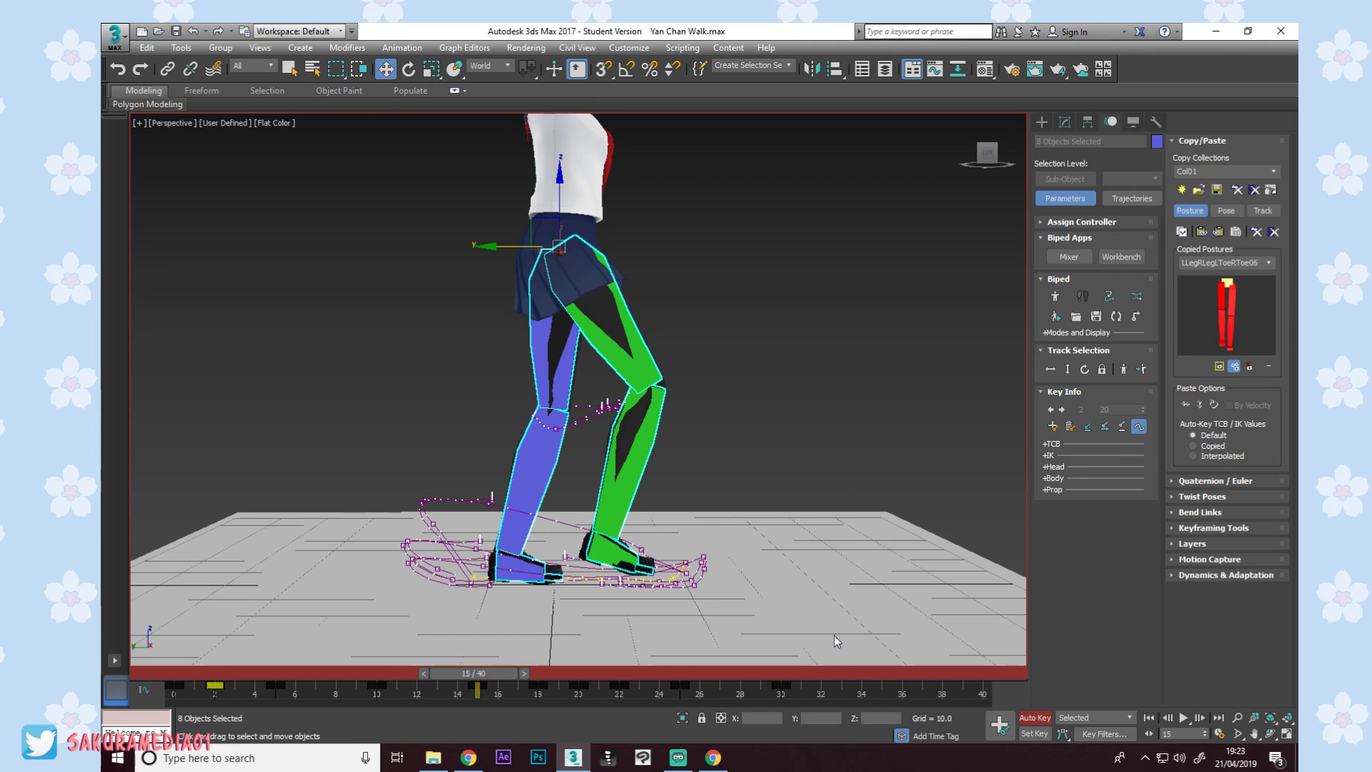
{"action": "left_click", "coordinate": [843, 674]}
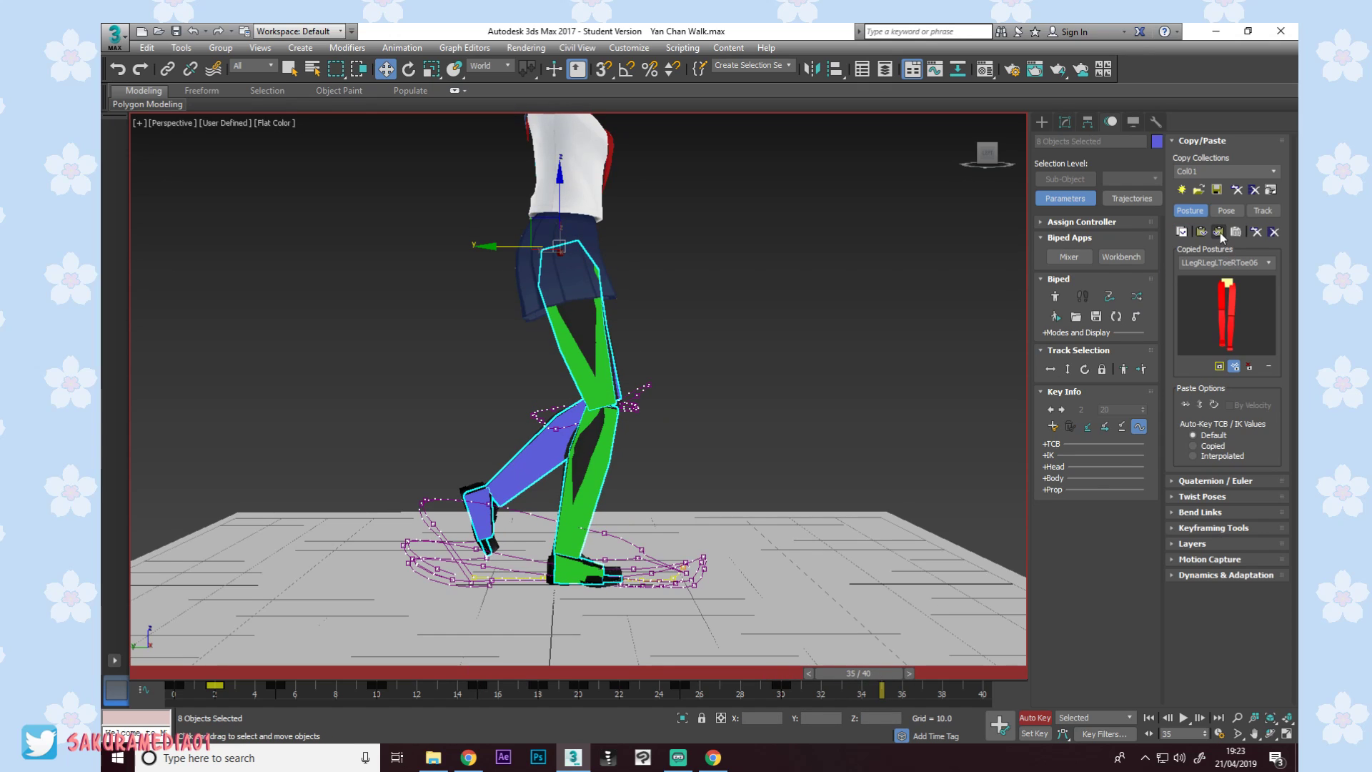
{"action": "left_click", "coordinate": [1219, 232]}
{"action": "left_click", "coordinate": [532, 673]}
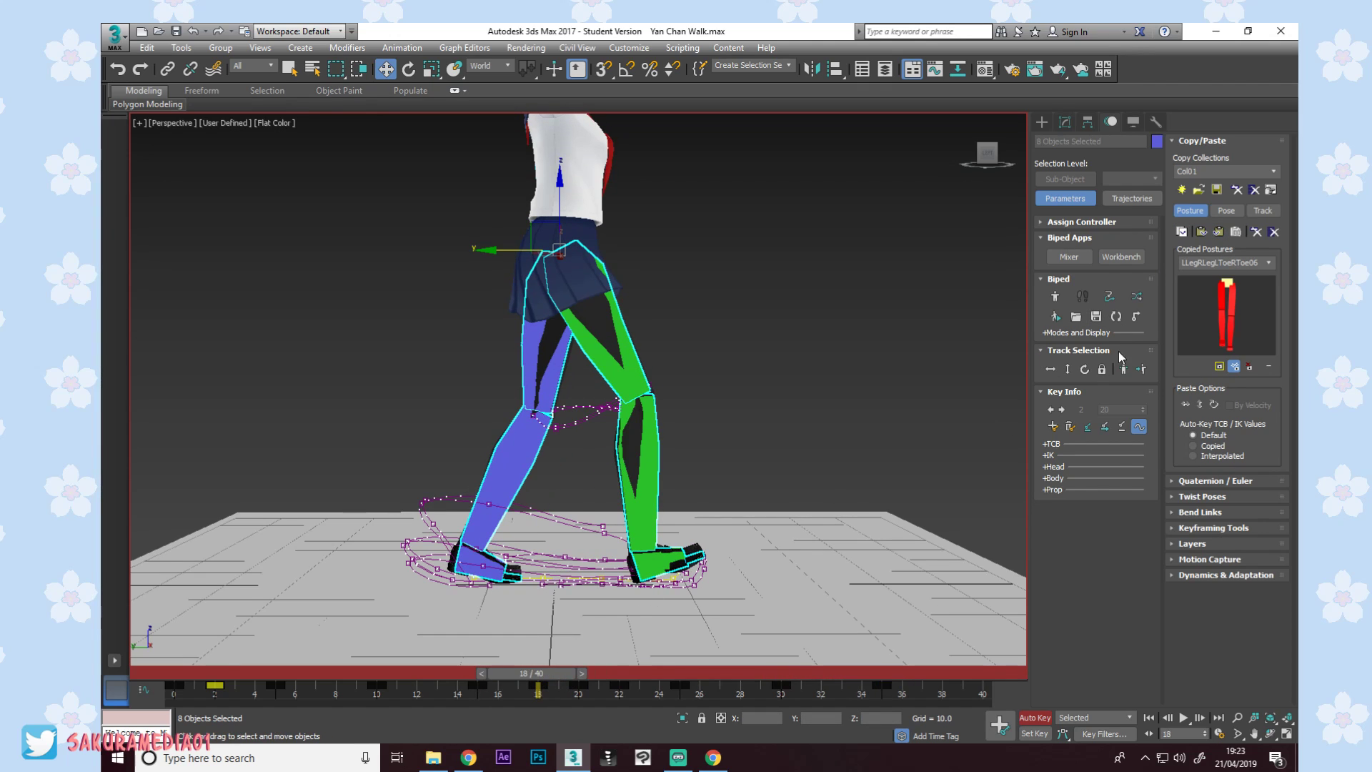
{"action": "left_click", "coordinate": [932, 672]}
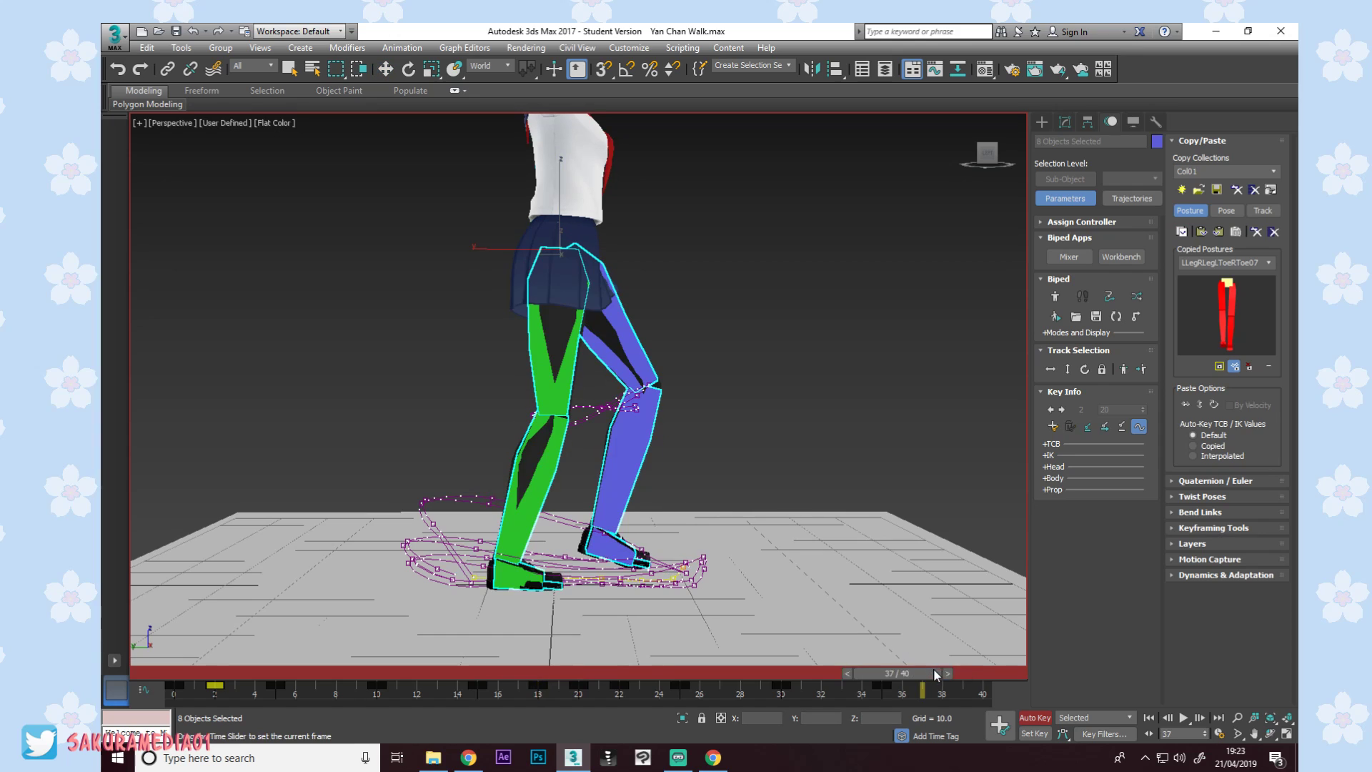
{"action": "left_click", "coordinate": [1225, 233]}
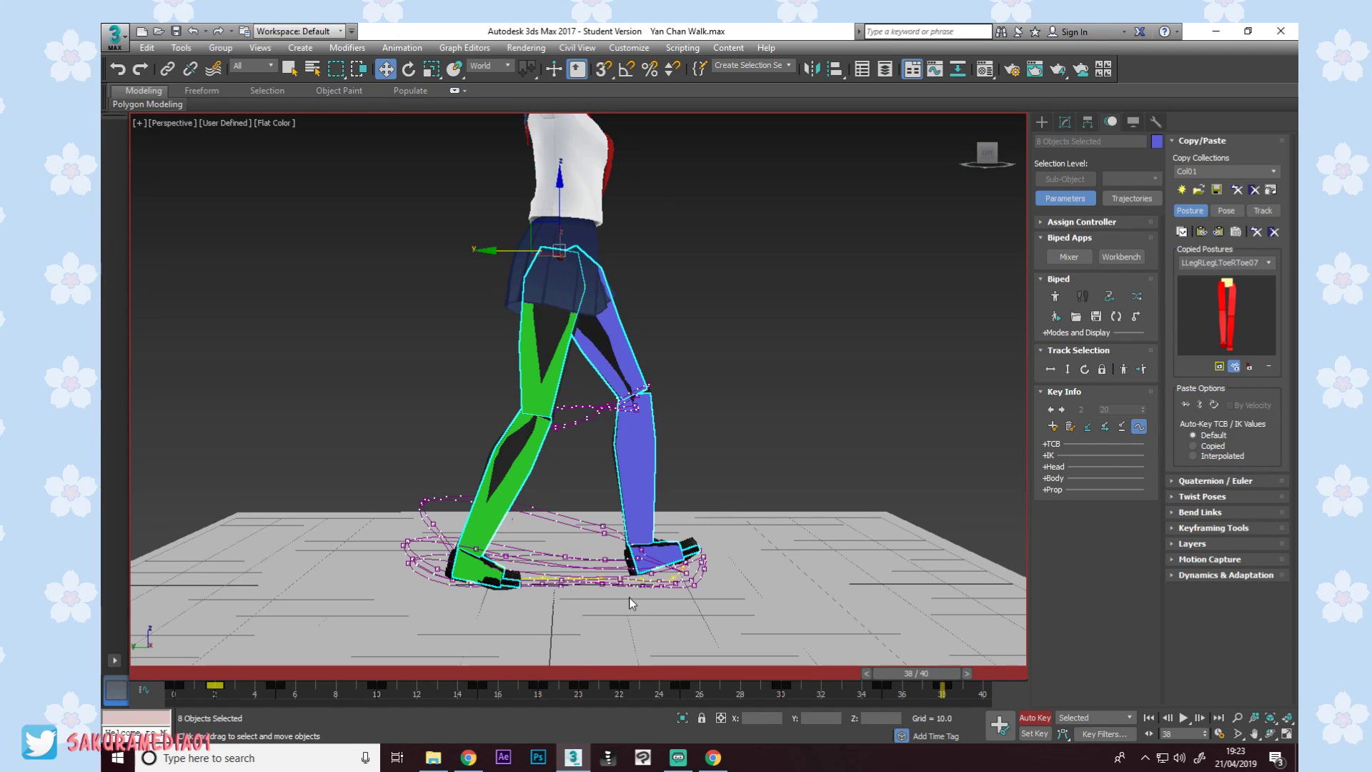
Copy both legs' posture at frame 0 and paste it unmirrored at frame 40 to close the loop.
{"action": "left_click", "coordinate": [580, 684]}
{"action": "mouse_move", "coordinate": [171, 676]}
{"action": "left_mouse_down"}
{"action": "mouse_move", "coordinate": [574, 683]}
{"action": "mouse_move", "coordinate": [166, 679]}
{"action": "left_mouse_up"}
{"action": "key", "text": "w"}
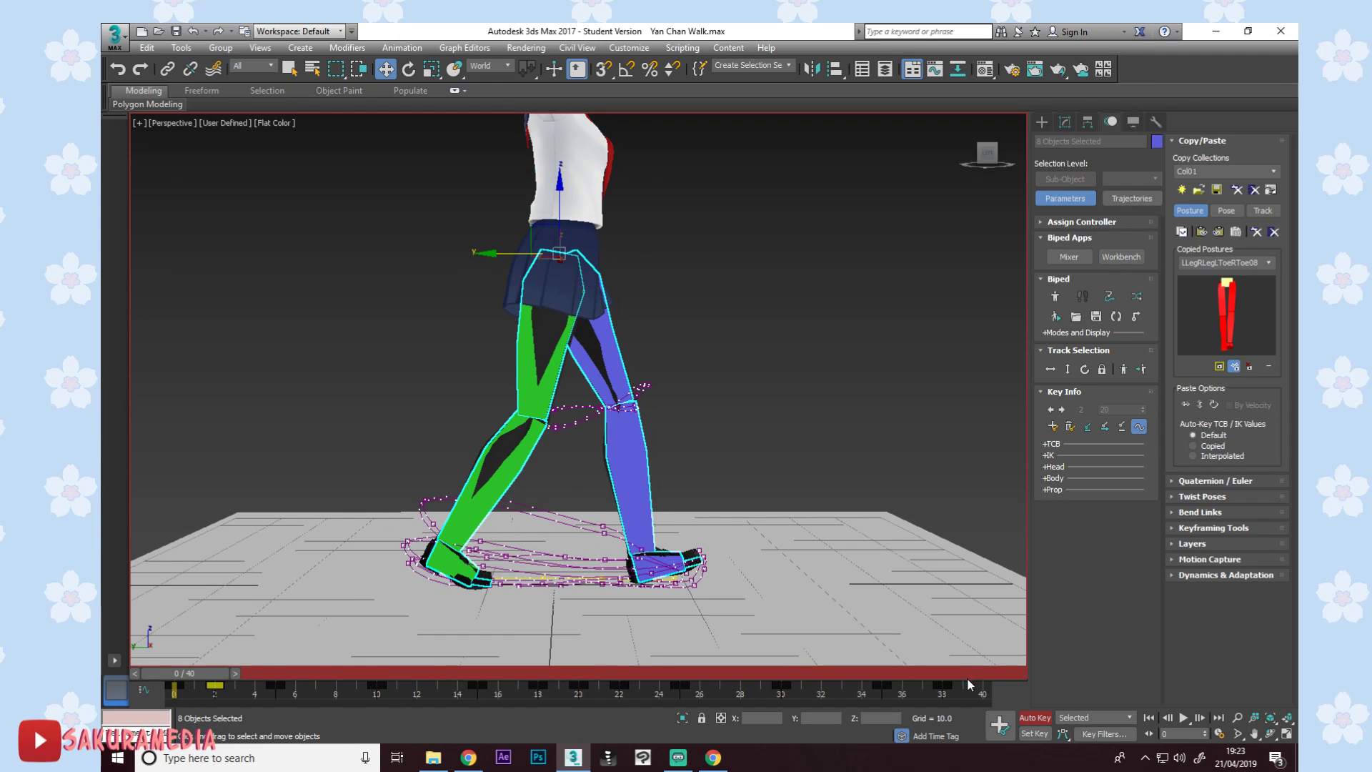
{"action": "left_click", "coordinate": [981, 685]}
{"action": "left_click", "coordinate": [1202, 233]}
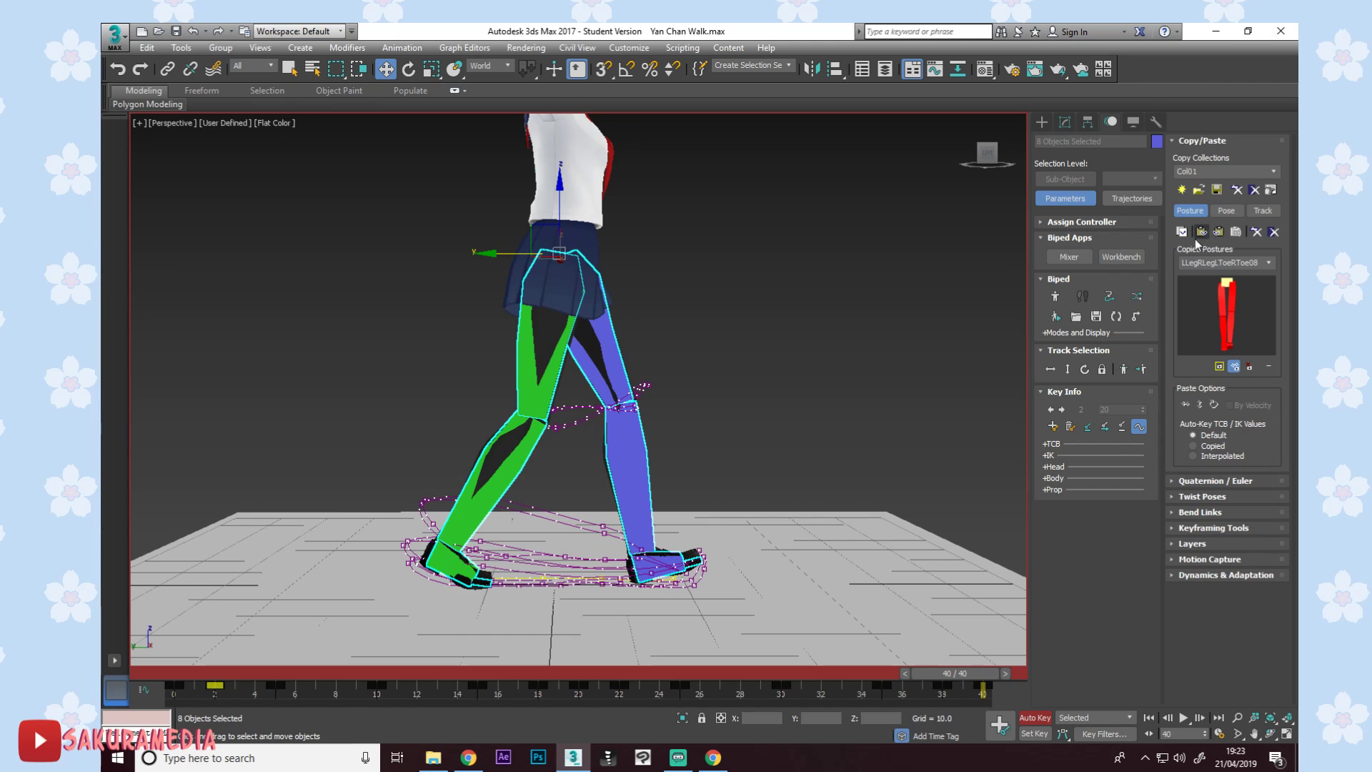
Deselect the legs and play back the walk animation.
{"action": "left_click", "coordinate": [797, 449]}
{"action": "left_click", "coordinate": [1181, 717]}
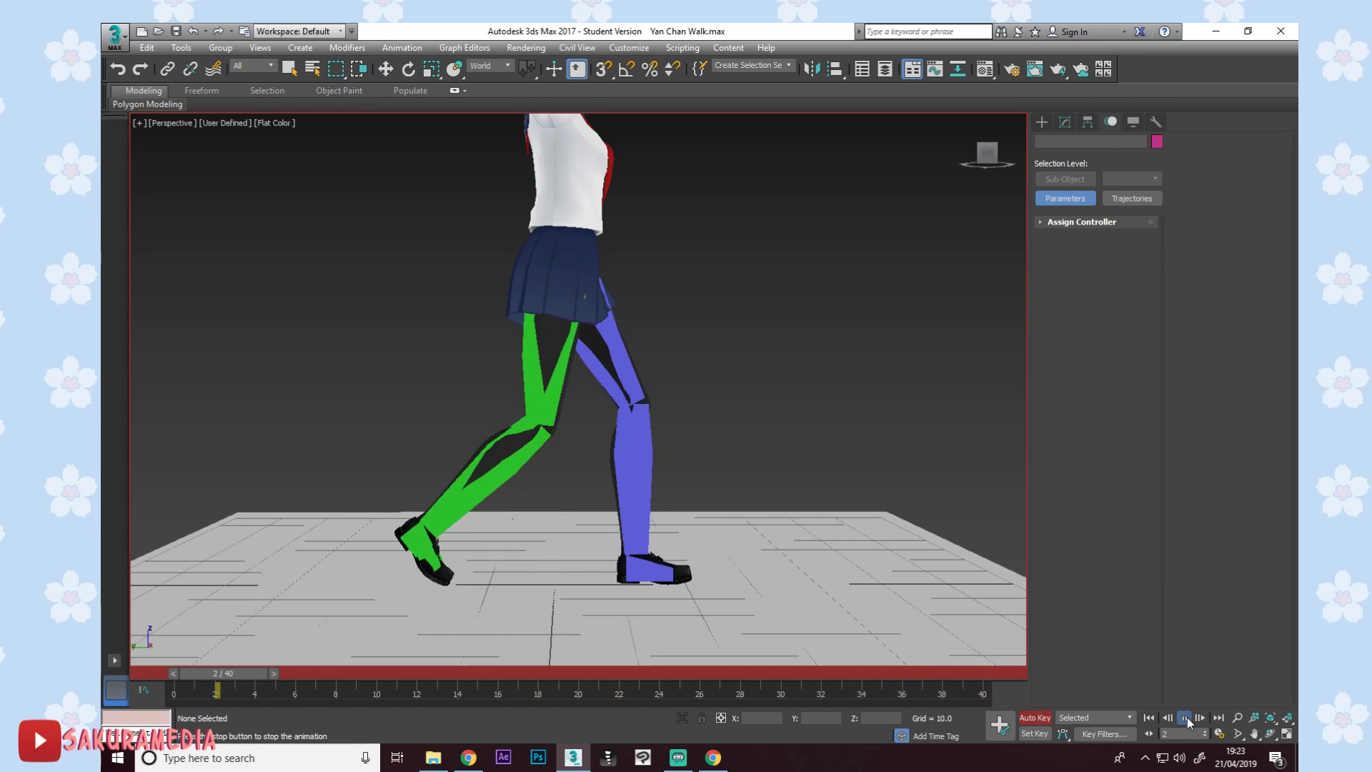
Examine the looping walk playback from the side and the front, and stop it.
{"action": "middle_click_drag", "start_coordinate": [693, 493], "coordinate": [718, 512], "text": "alt"}
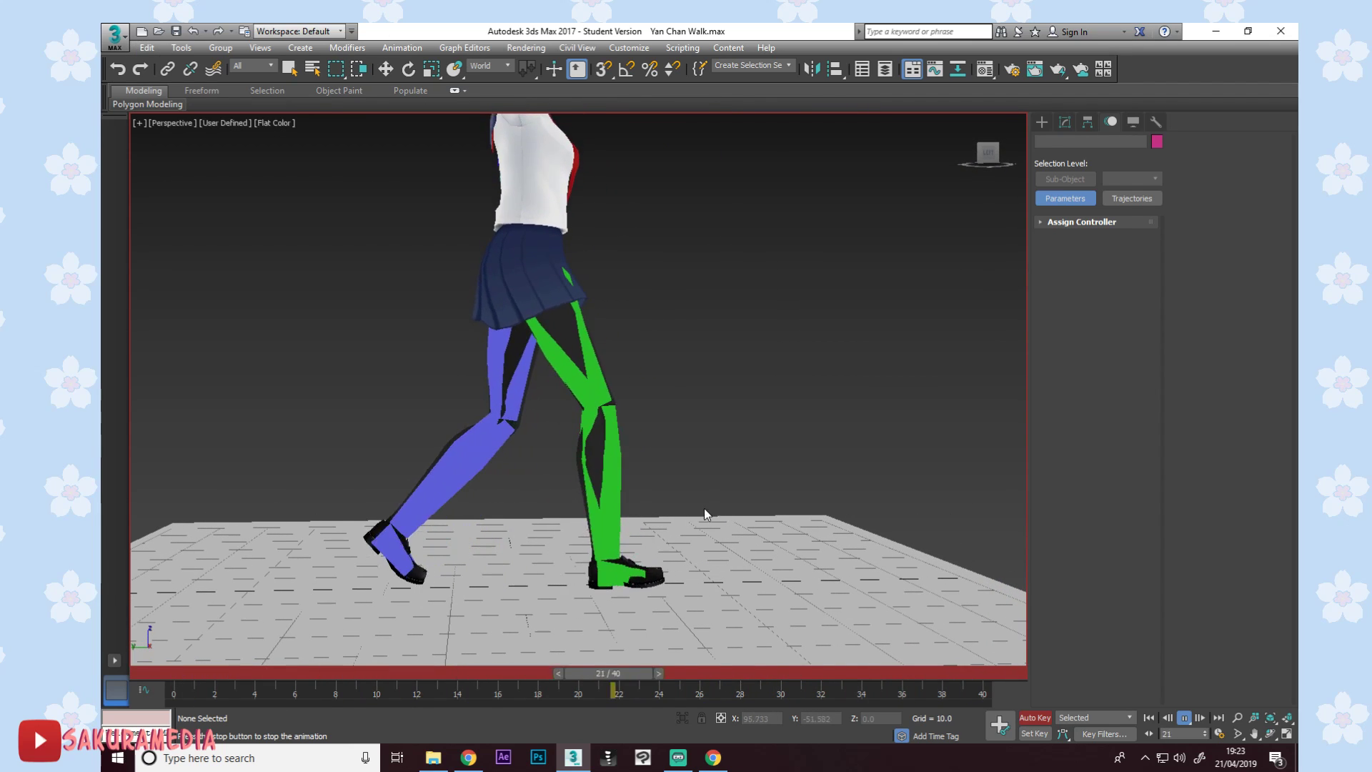
{"action": "middle_click_drag", "start_coordinate": [622, 511], "coordinate": [600, 489]}
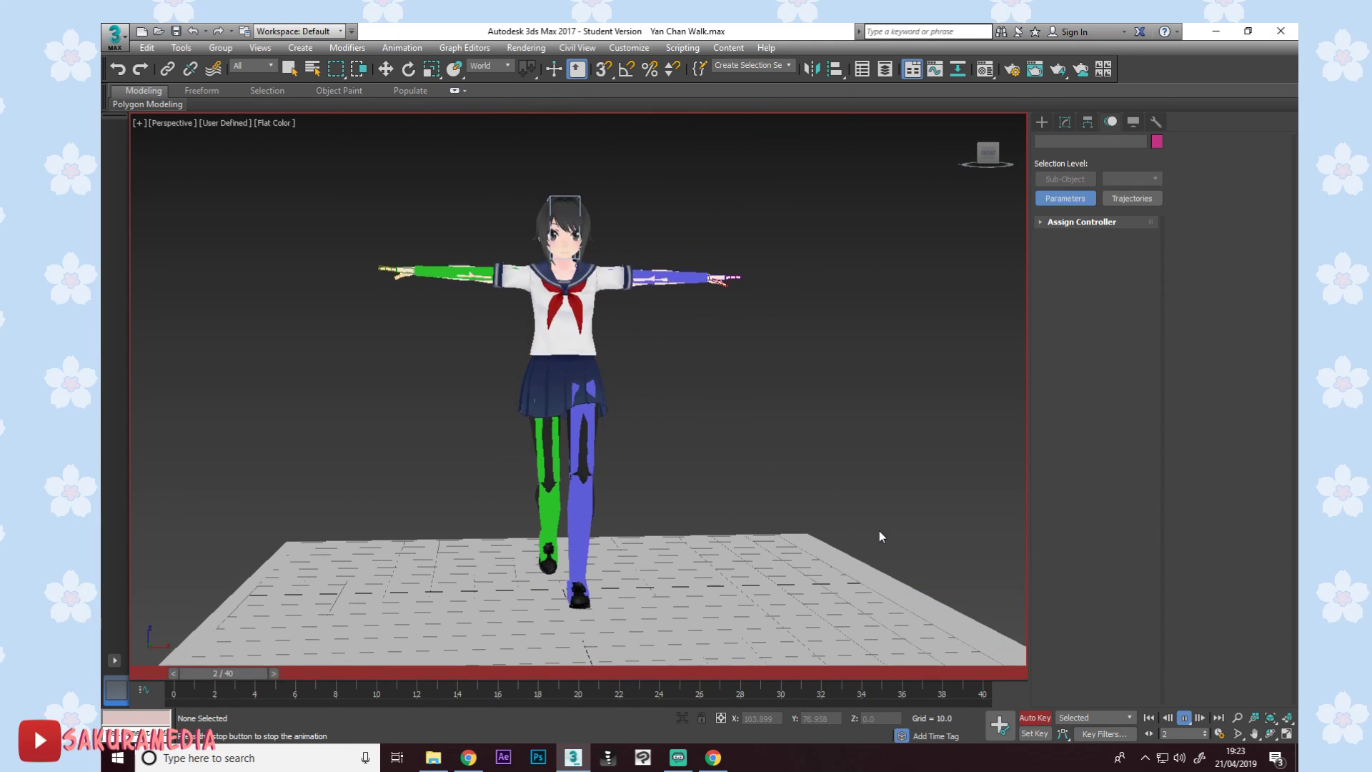
{"action": "middle_click_drag", "start_coordinate": [879, 536], "coordinate": [604, 576], "text": "alt"}
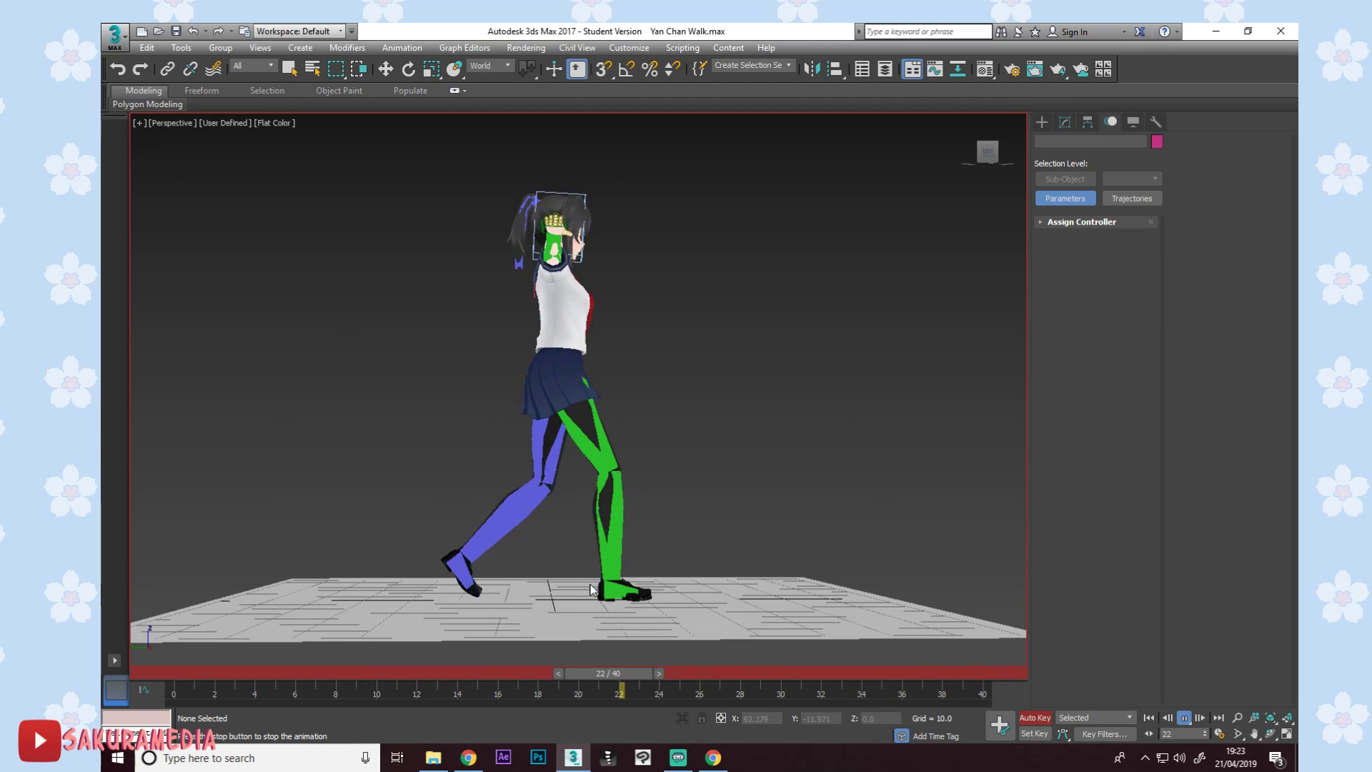
{"action": "key", "text": "Escape"}
{"action": "key", "text": "w"}
{"action": "middle_click_drag", "start_coordinate": [455, 545], "coordinate": [505, 429], "text": "alt"}
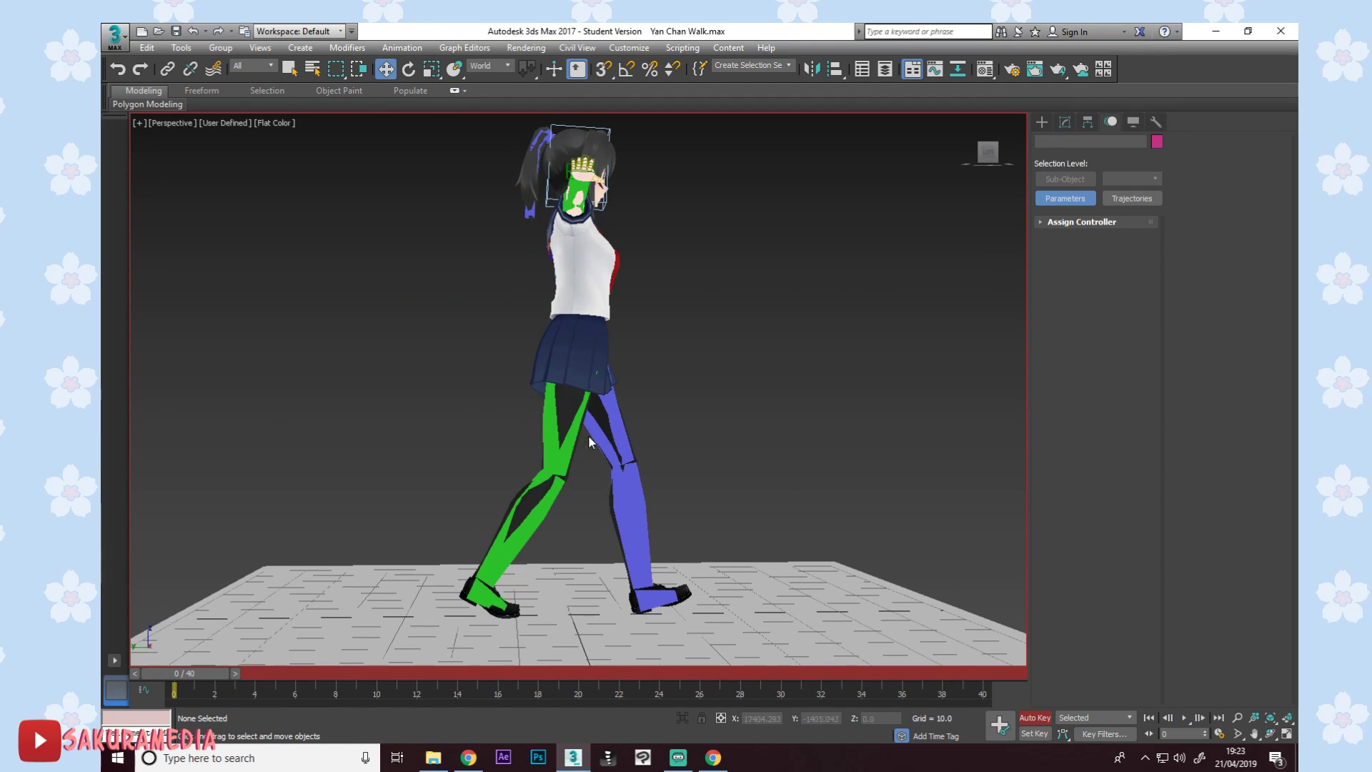
Inspect the leg and hip pose at frame 20 from the side and the front.
{"action": "left_click_drag", "start_coordinate": [196, 673], "coordinate": [582, 666]}
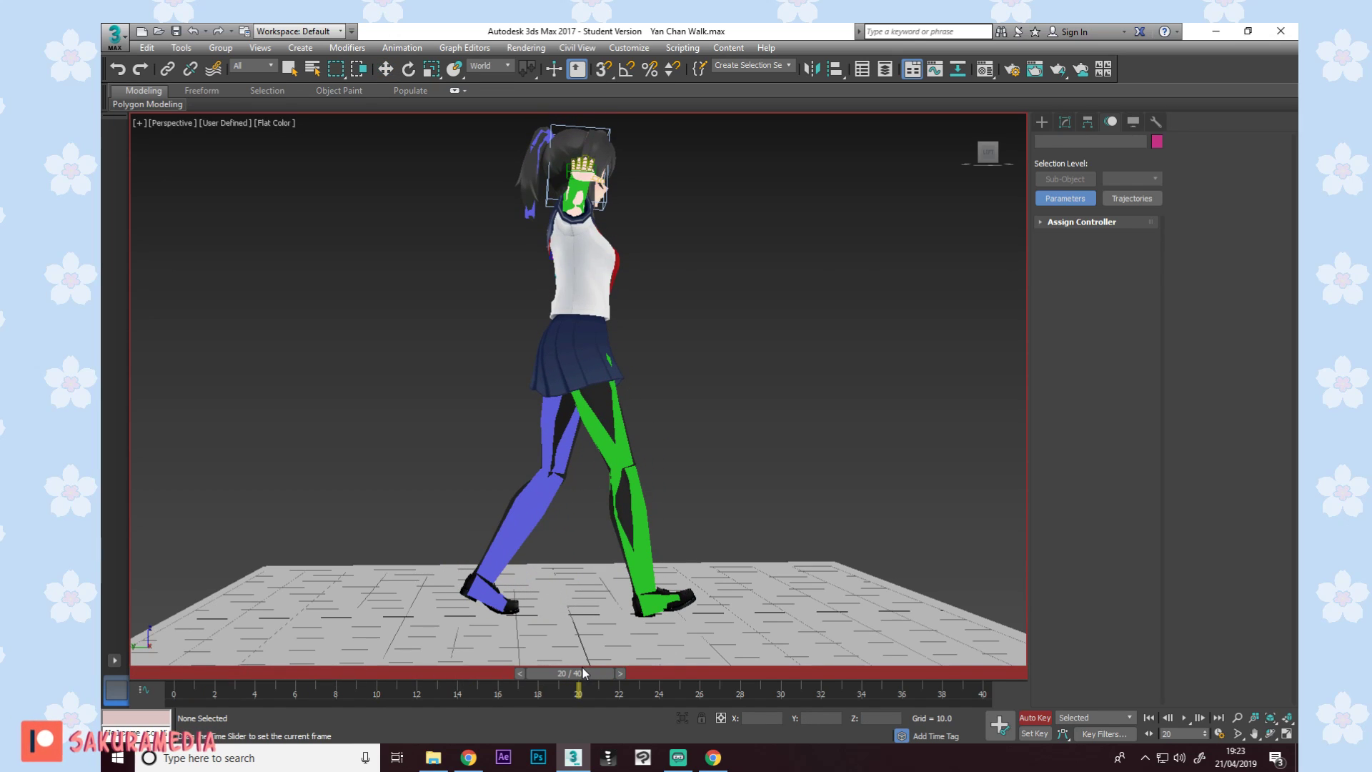
{"action": "key", "text": "w"}
{"action": "middle_click_drag", "start_coordinate": [579, 498], "coordinate": [557, 443]}
{"action": "left_click", "coordinate": [587, 434]}
{"action": "scroll", "coordinate": [587, 434], "scroll_direction": "up", "scroll_amount": 3}
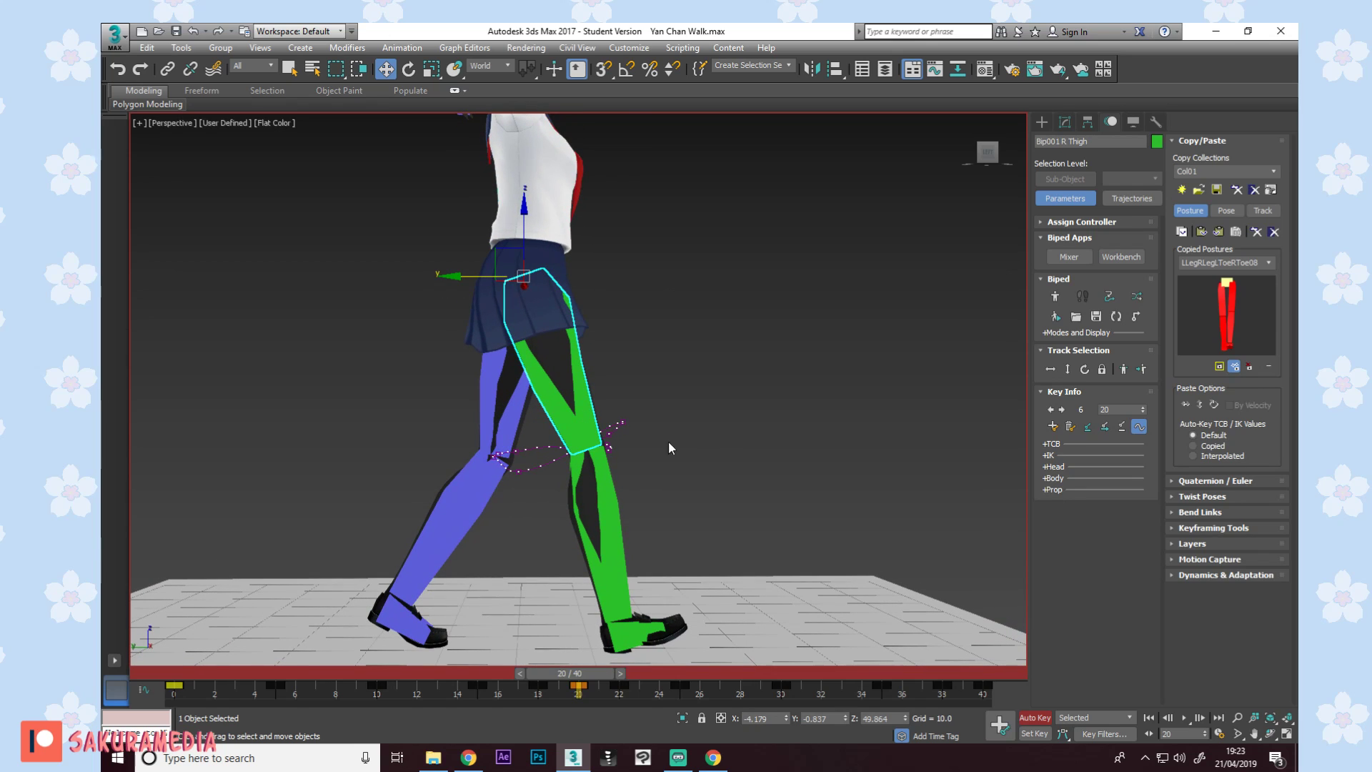
{"action": "middle_click_drag", "start_coordinate": [777, 431], "coordinate": [770, 431], "text": "alt"}
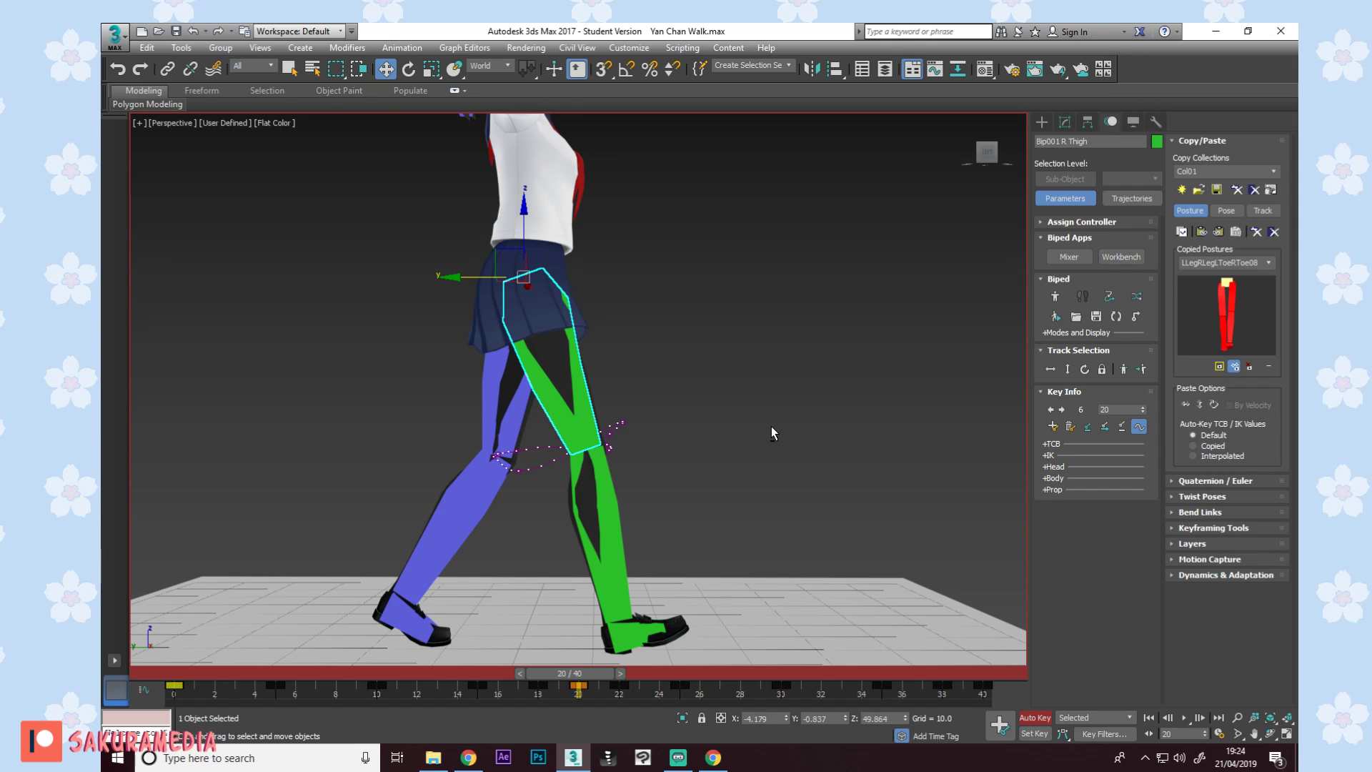
{"action": "middle_click_drag", "start_coordinate": [818, 430], "coordinate": [601, 271], "text": "alt"}
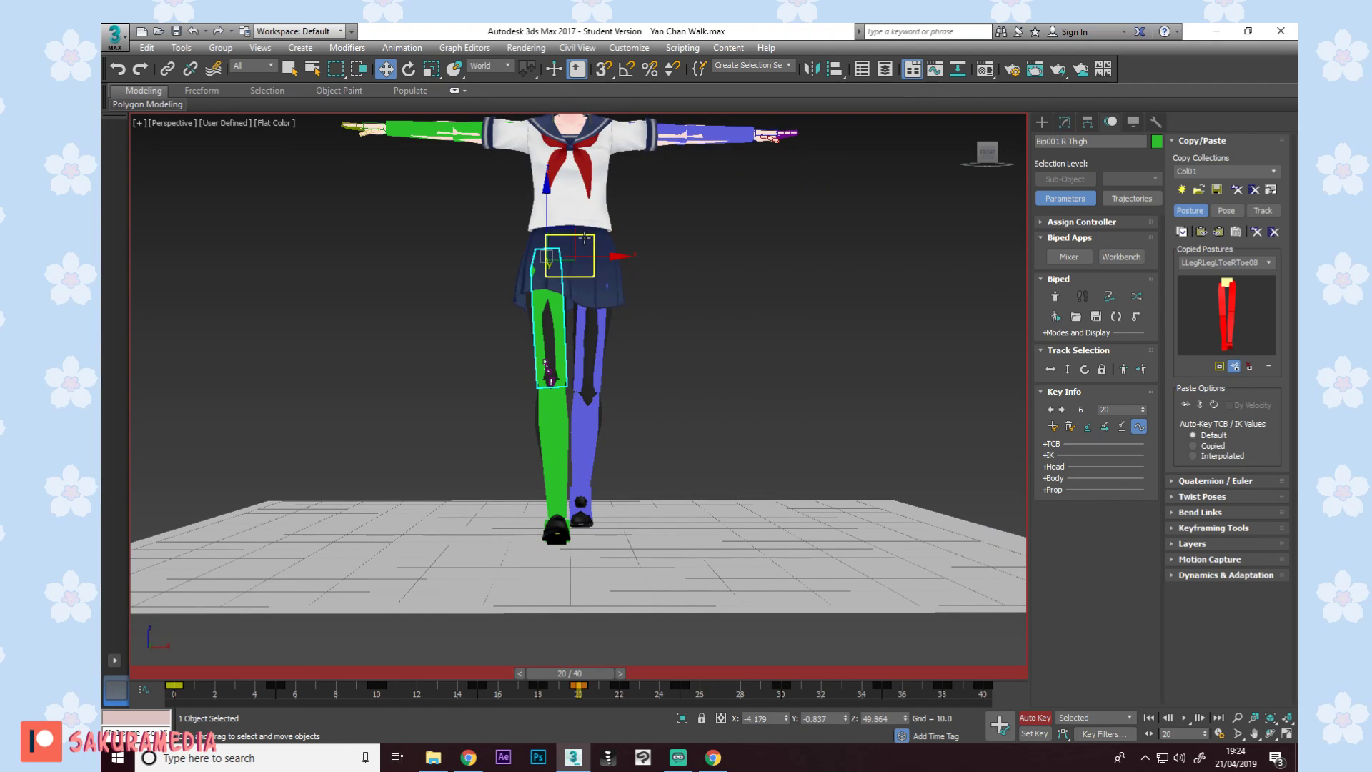
{"action": "middle_click_drag", "start_coordinate": [667, 298], "coordinate": [661, 347]}
Rotate the pelvis at frame 0 so the hips twist to follow the leading leg.
{"action": "left_click", "coordinate": [590, 293]}
{"action": "key", "text": "e"}
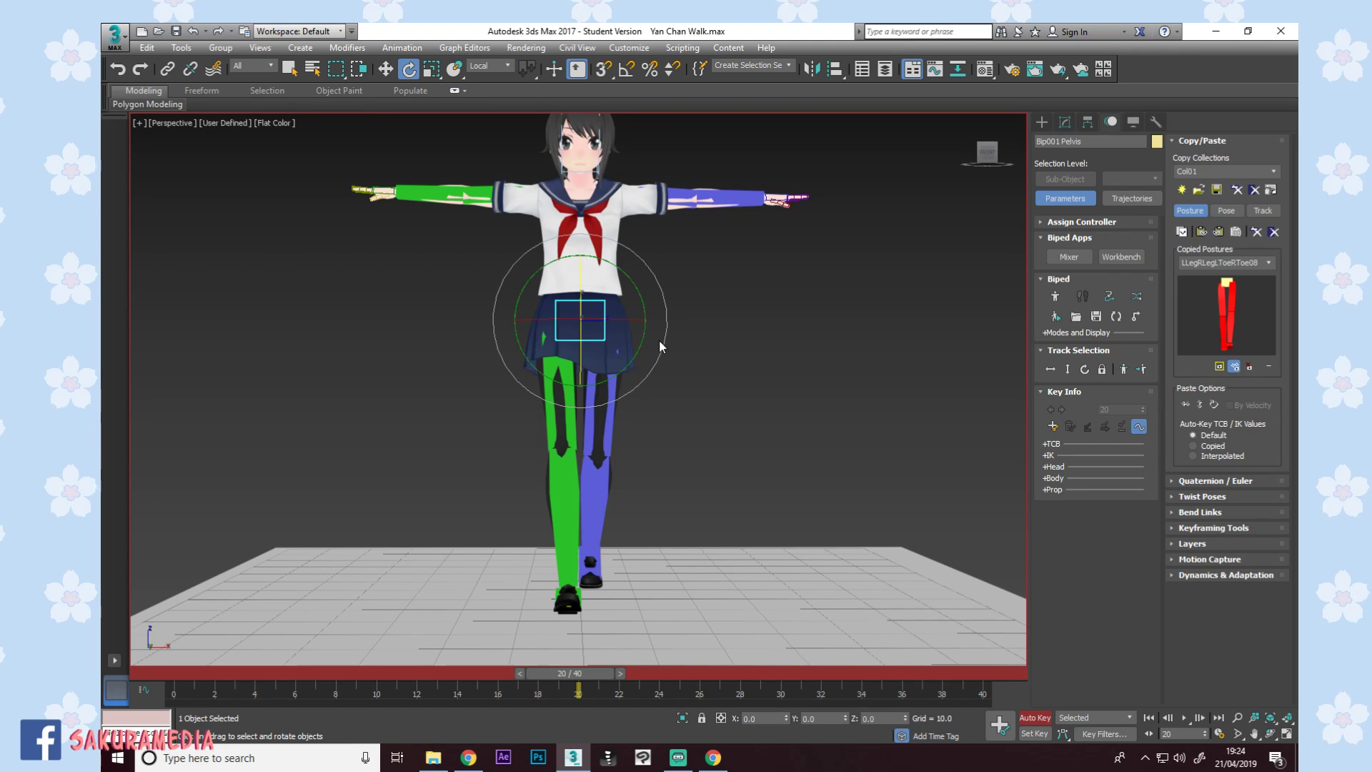
{"action": "left_click_drag", "start_coordinate": [570, 679], "coordinate": [195, 620]}
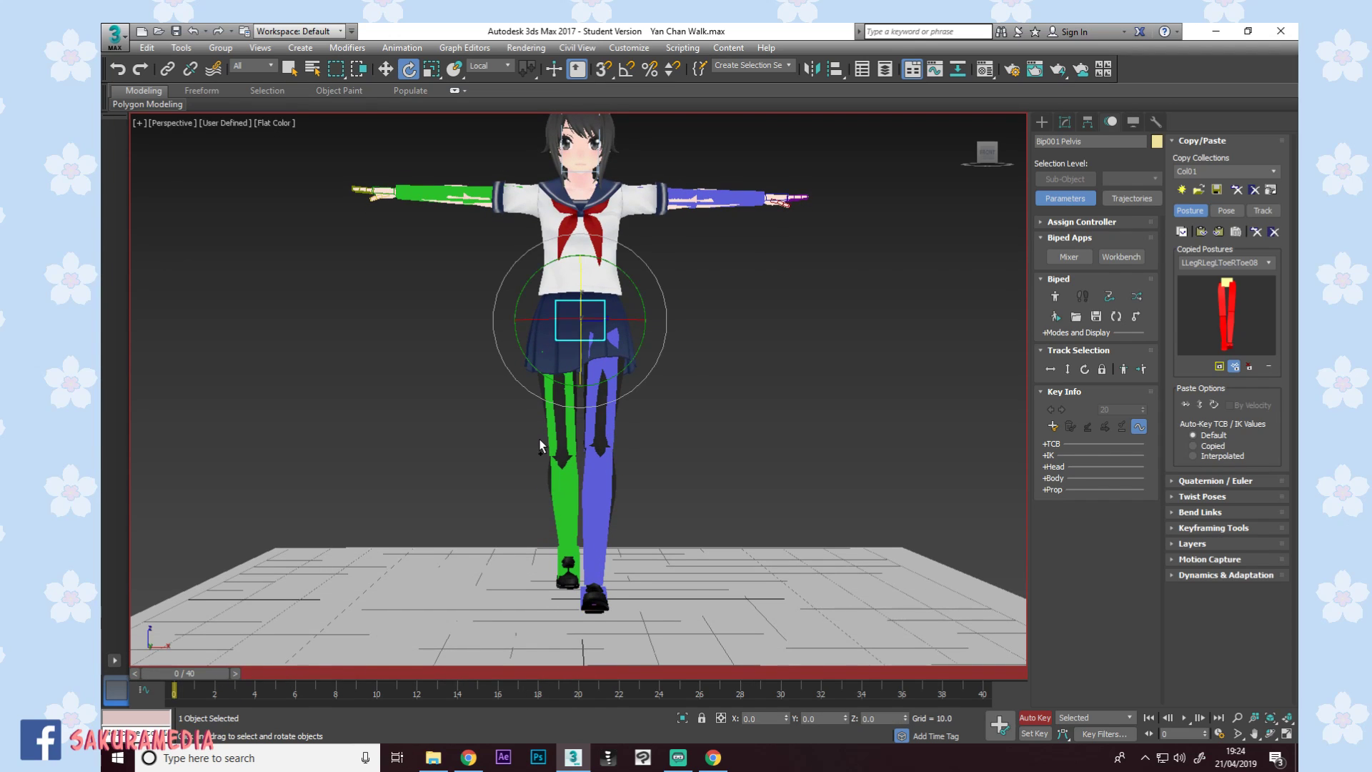
{"action": "scroll", "coordinate": [540, 446], "scroll_direction": "up", "scroll_amount": 2}
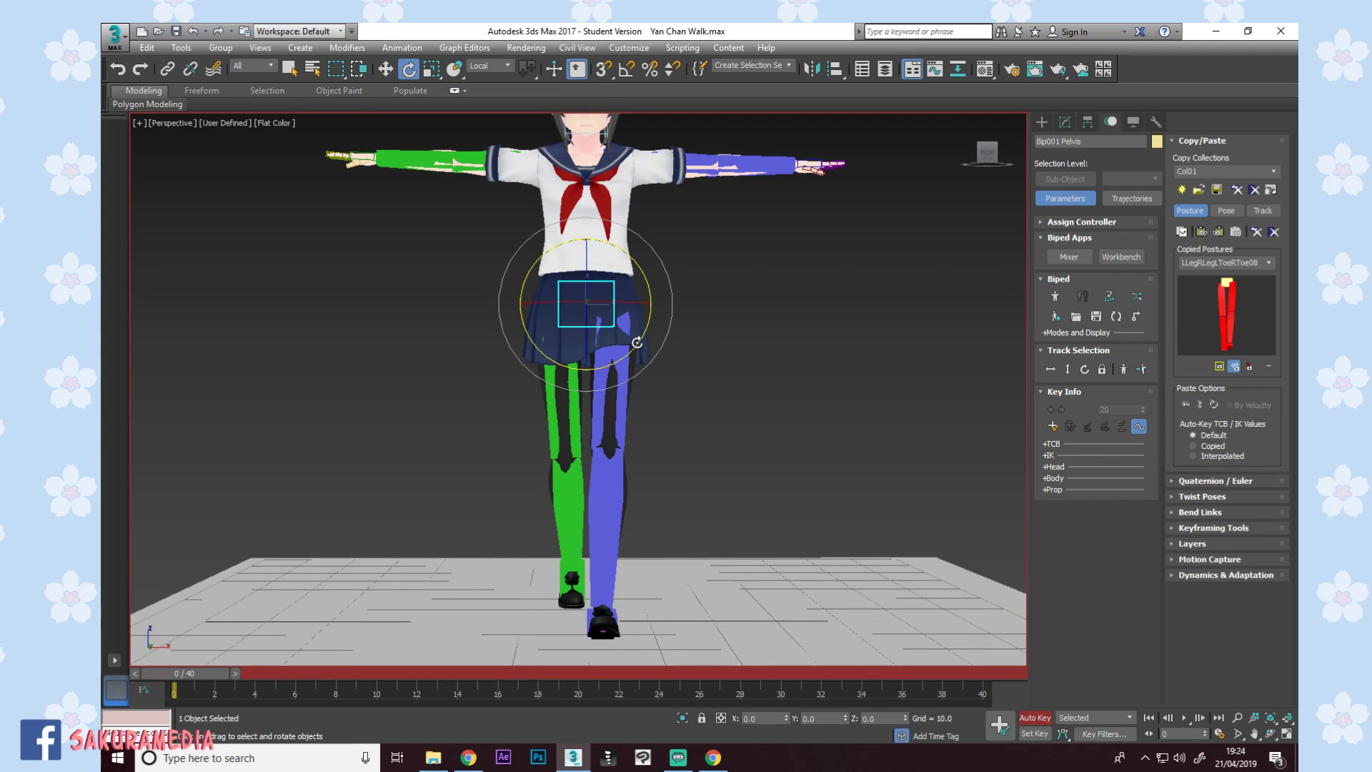
{"action": "middle_click_drag", "start_coordinate": [636, 342], "coordinate": [550, 325], "text": "alt"}
{"action": "left_click_drag", "start_coordinate": [551, 325], "coordinate": [551, 321]}
{"action": "middle_click_drag", "start_coordinate": [552, 320], "coordinate": [640, 277], "text": "alt"}
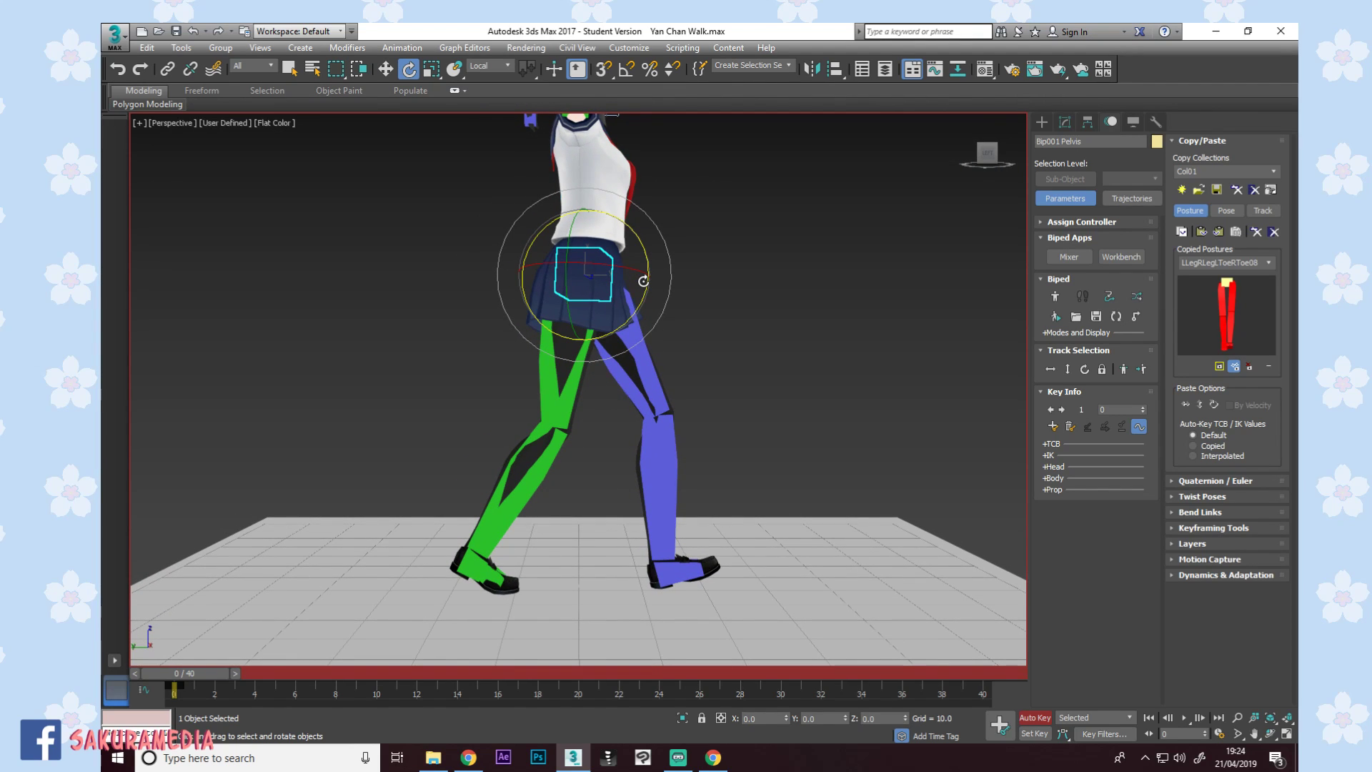
{"action": "middle_click_drag", "start_coordinate": [565, 343], "coordinate": [705, 319], "text": "alt"}
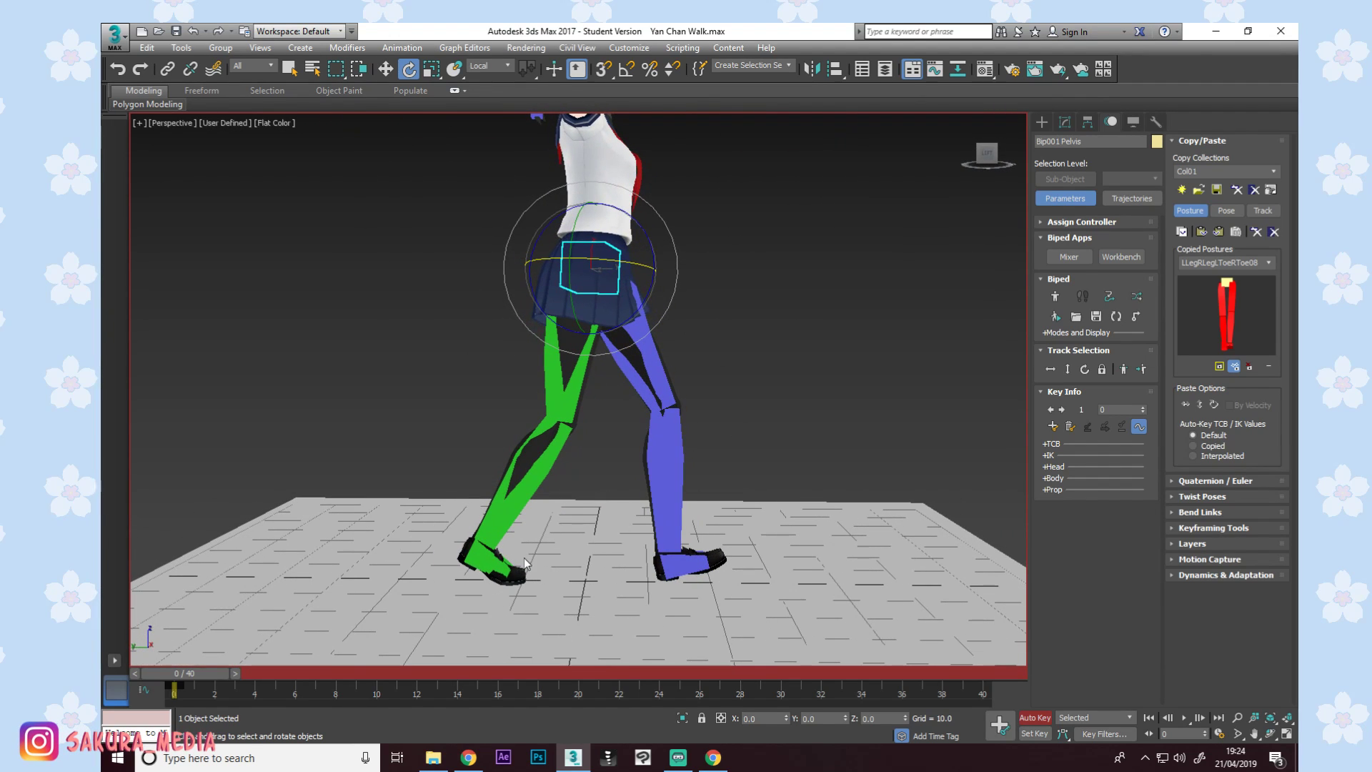
Copy the pelvis posture at frame 0 and paste it opposite at frame 20.
{"action": "left_click_drag", "start_coordinate": [205, 673], "coordinate": [175, 679]}
{"action": "key", "text": "e"}
{"action": "left_click", "coordinate": [1182, 231]}
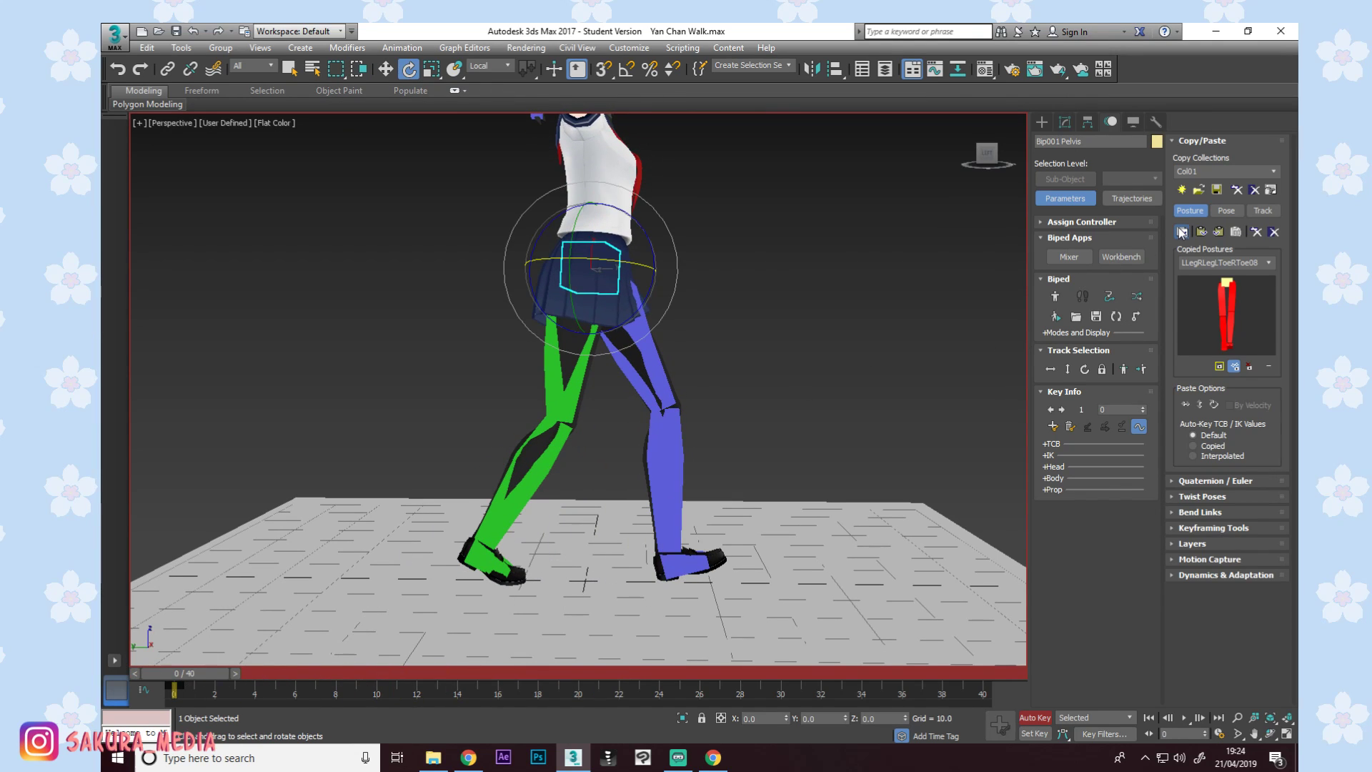
{"action": "left_click", "coordinate": [597, 670]}
{"action": "middle_click_drag", "start_coordinate": [677, 594], "coordinate": [644, 500], "text": "alt"}
{"action": "left_click", "coordinate": [1183, 231]}
{"action": "left_click", "coordinate": [1218, 231]}
Paste the copied pelvis posture unmirrored at frame 40 to close the loop.
{"action": "middle_click_drag", "start_coordinate": [1015, 312], "coordinate": [629, 396], "text": "alt"}
{"action": "scroll", "coordinate": [629, 402], "scroll_direction": "down", "scroll_amount": 3}
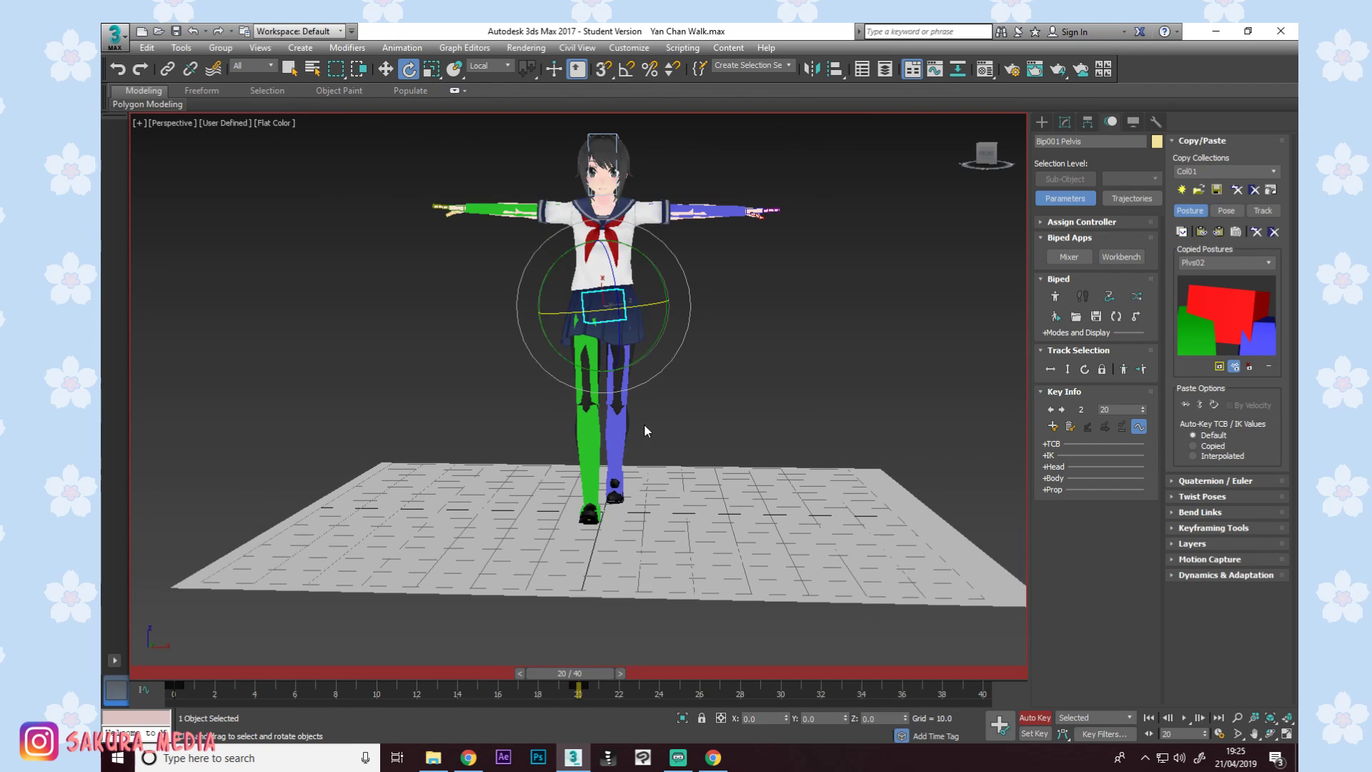
{"action": "left_click_drag", "start_coordinate": [610, 672], "coordinate": [1088, 666]}
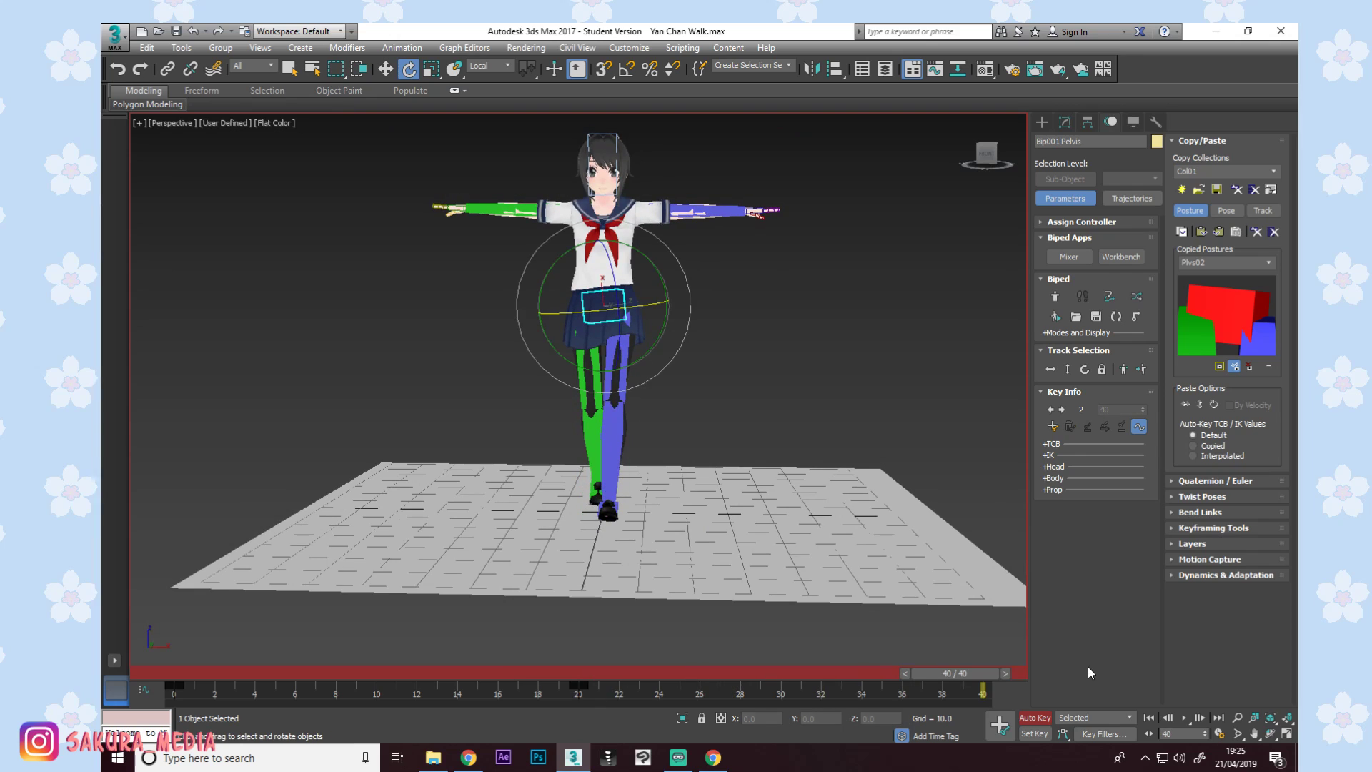
{"action": "left_click", "coordinate": [1213, 233]}
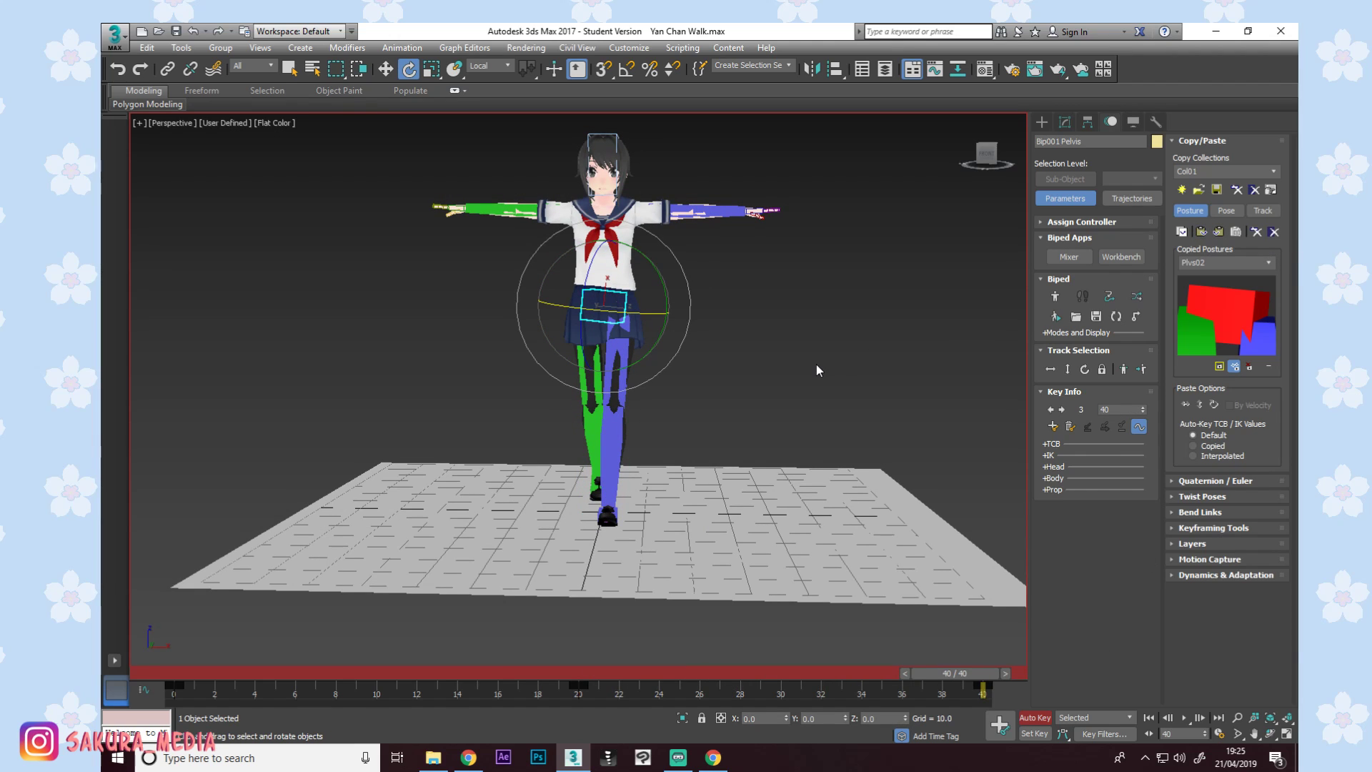
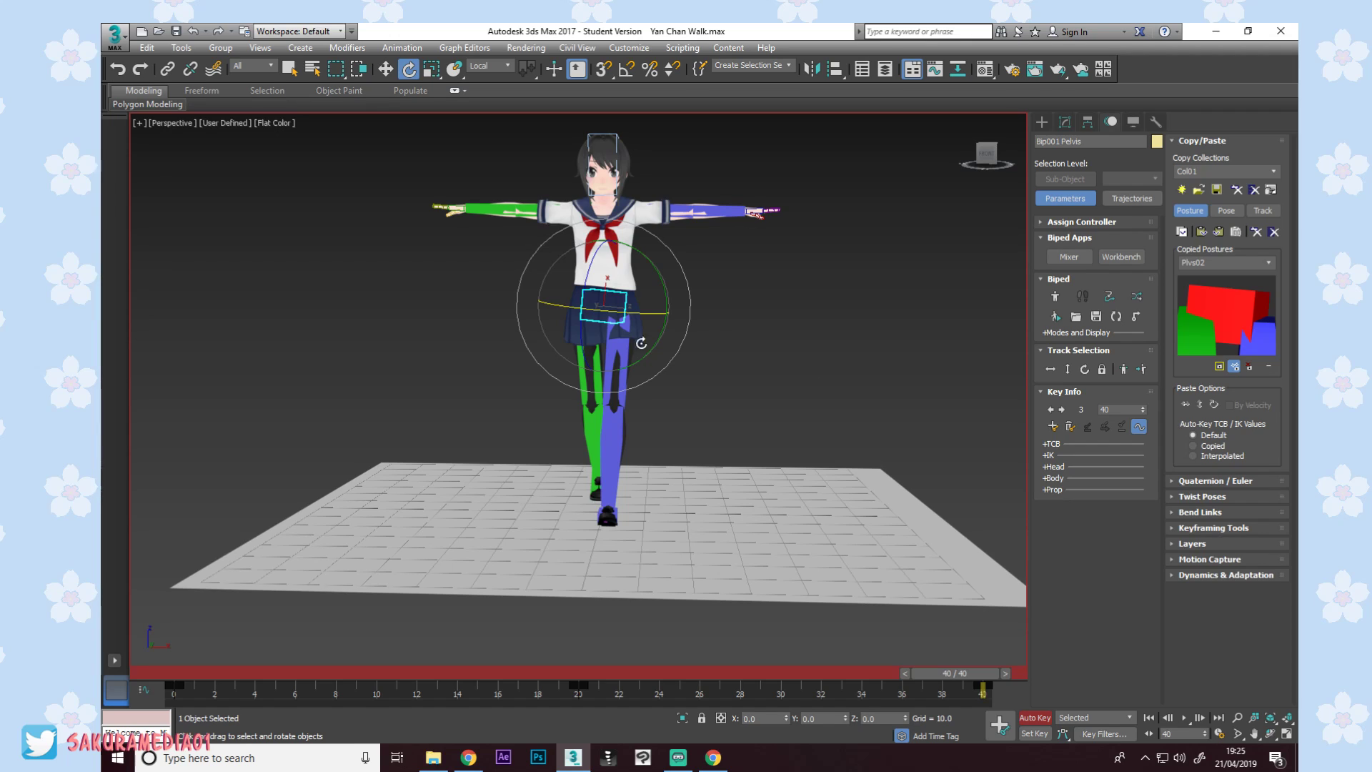
Tilt the pelvis sideways at frame 10 by about -5.7° around its local Y axis.
{"action": "middle_click_drag", "start_coordinate": [591, 345], "coordinate": [702, 351], "text": "alt"}
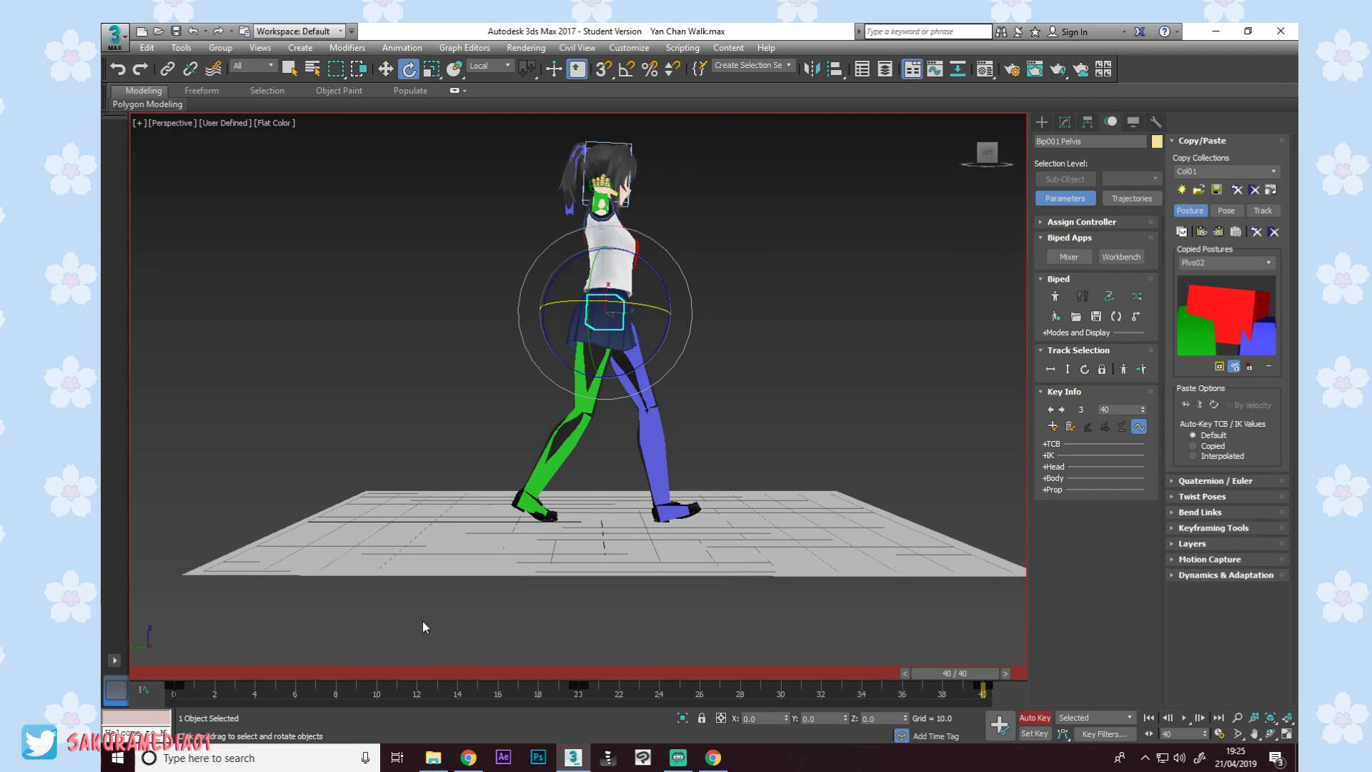
{"action": "left_click_drag", "start_coordinate": [367, 672], "coordinate": [402, 671]}
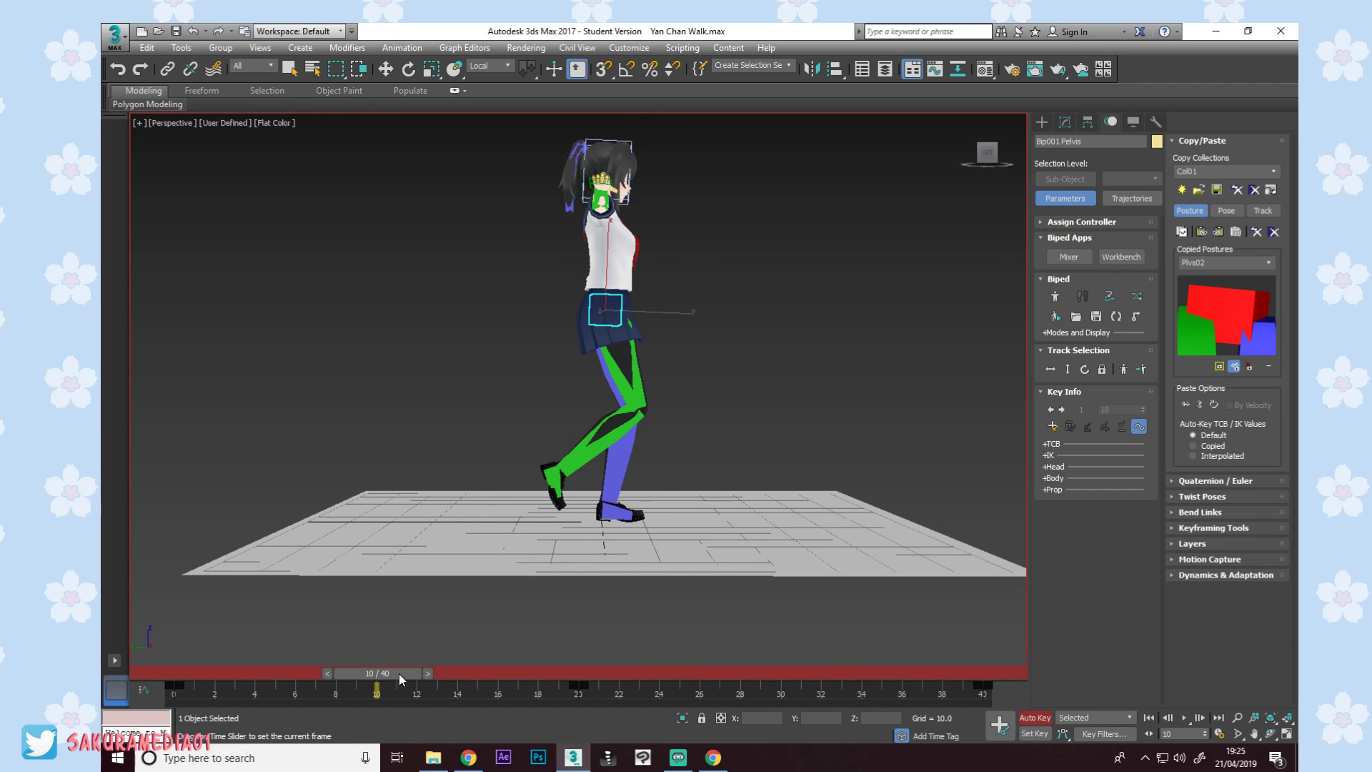
{"action": "key", "text": "e"}
{"action": "middle_click_drag", "start_coordinate": [679, 443], "coordinate": [619, 344], "text": "alt"}
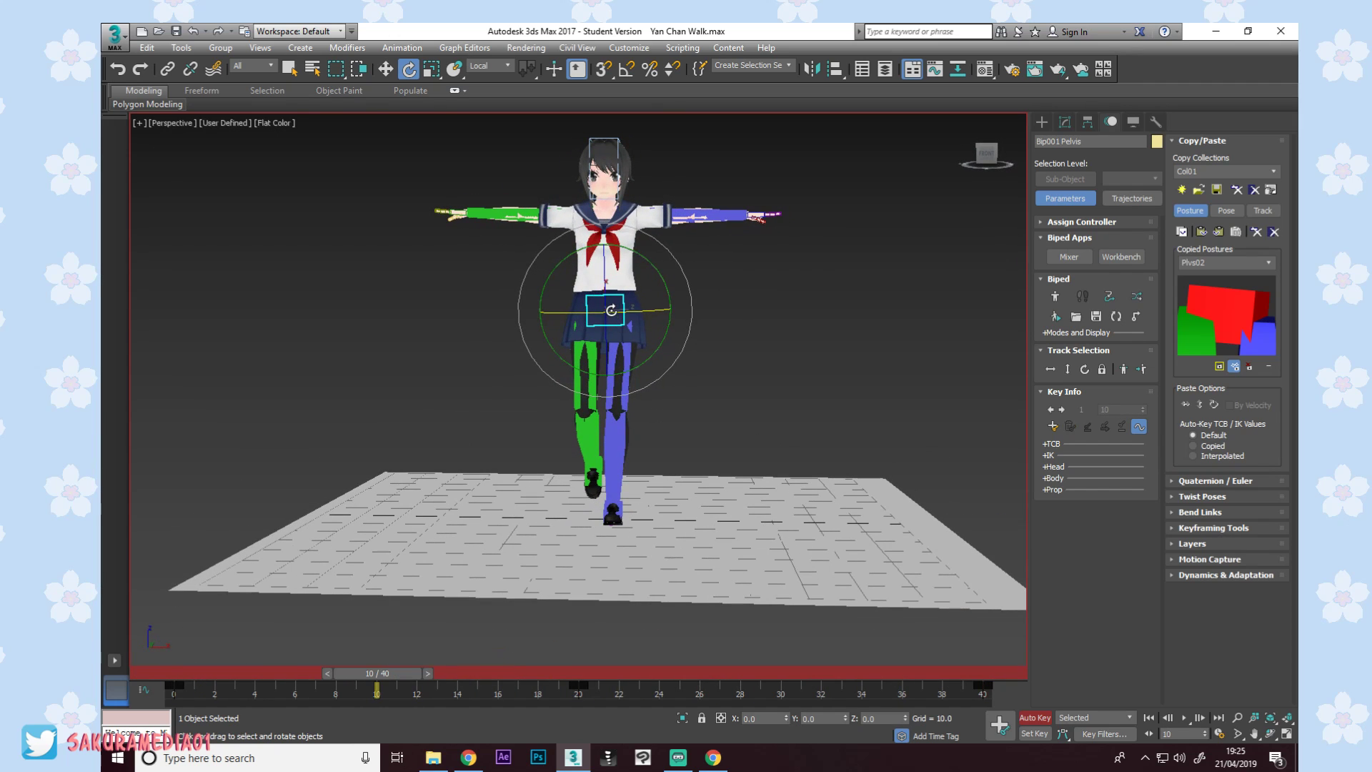
{"action": "scroll", "coordinate": [619, 284], "scroll_direction": "up", "scroll_amount": 3}
{"action": "left_click_drag", "start_coordinate": [620, 284], "coordinate": [643, 262]}
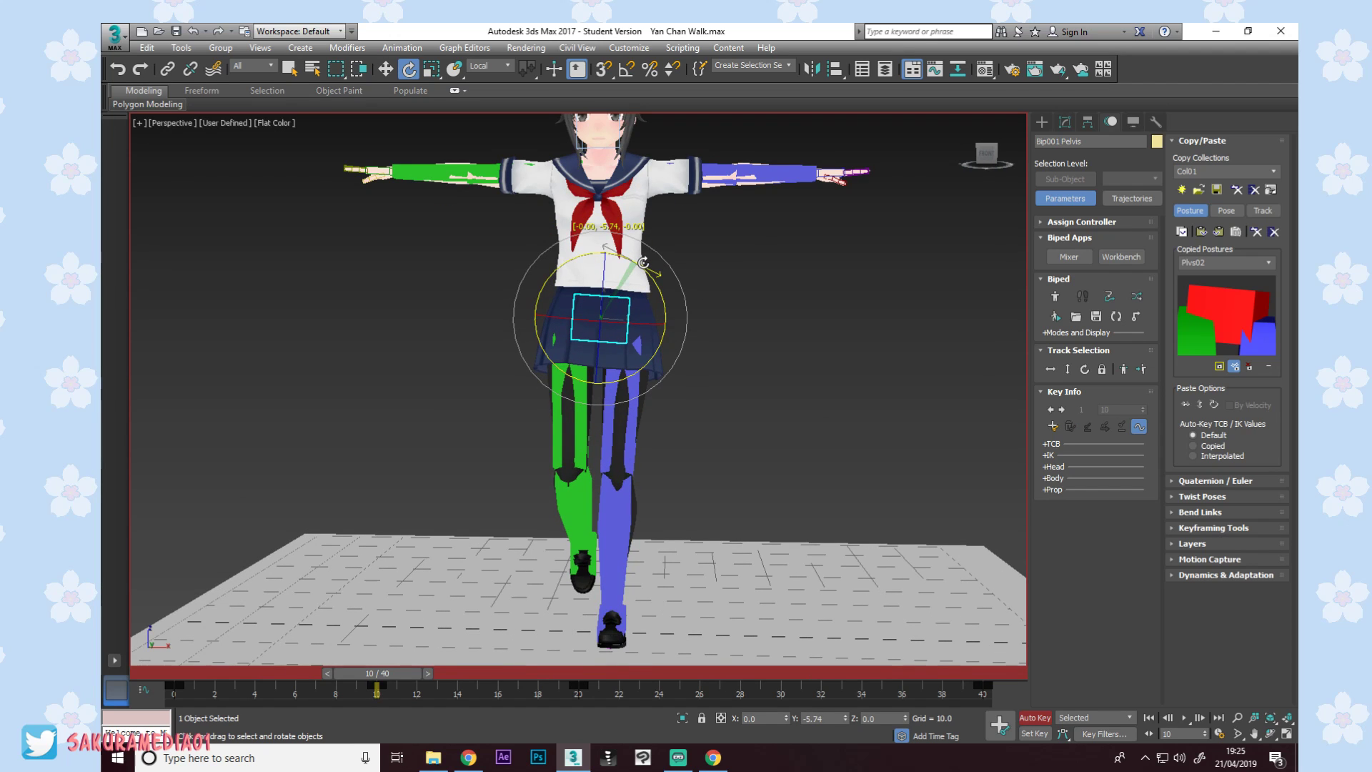
{"action": "middle_click_drag", "start_coordinate": [720, 344], "coordinate": [745, 307], "text": "alt"}
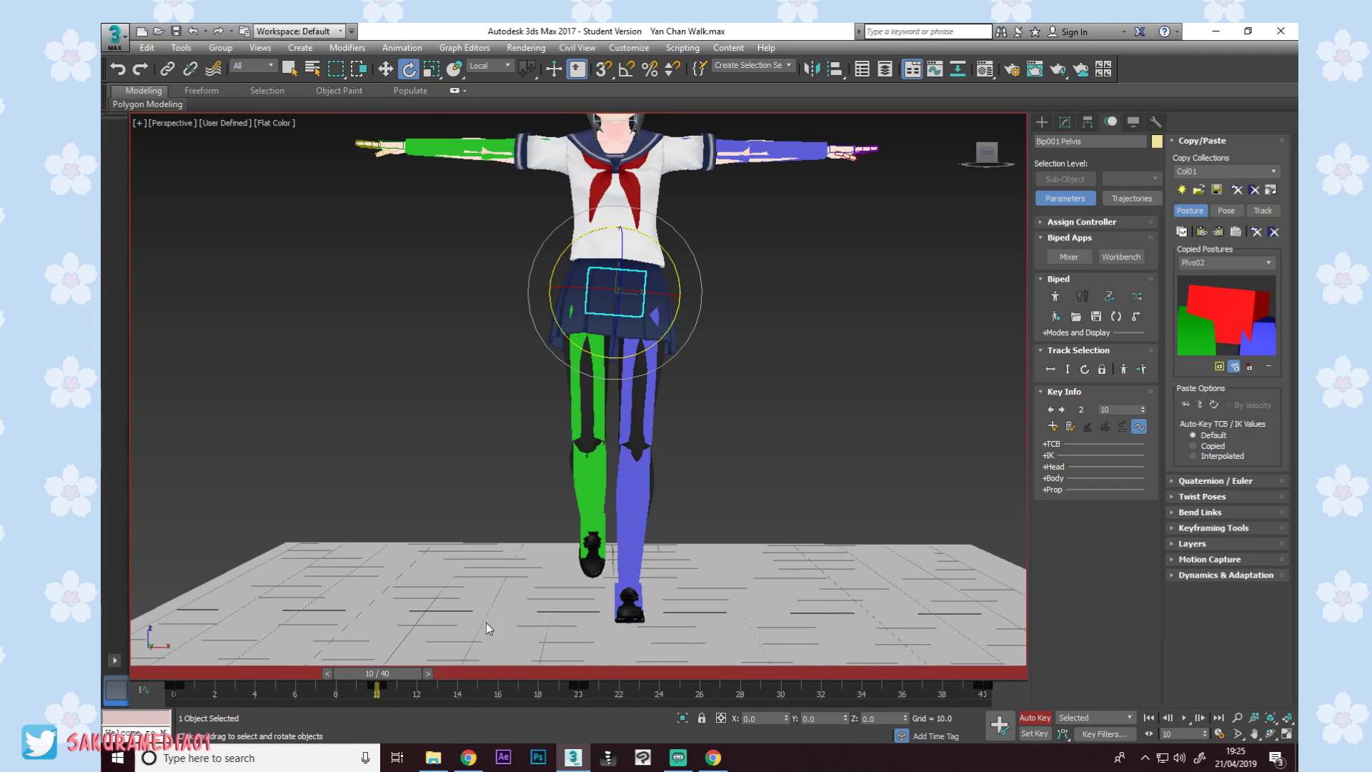
Tilt the pelvis sideways in the opposite direction at frame 30.
{"action": "left_click_drag", "start_coordinate": [389, 677], "coordinate": [783, 676]}
{"action": "key", "text": "e"}
{"action": "mouse_move", "coordinate": [641, 272]}
{"action": "left_mouse_down"}
{"action": "mouse_move", "coordinate": [661, 255]}
{"action": "mouse_move", "coordinate": [662, 288]}
{"action": "left_mouse_up"}
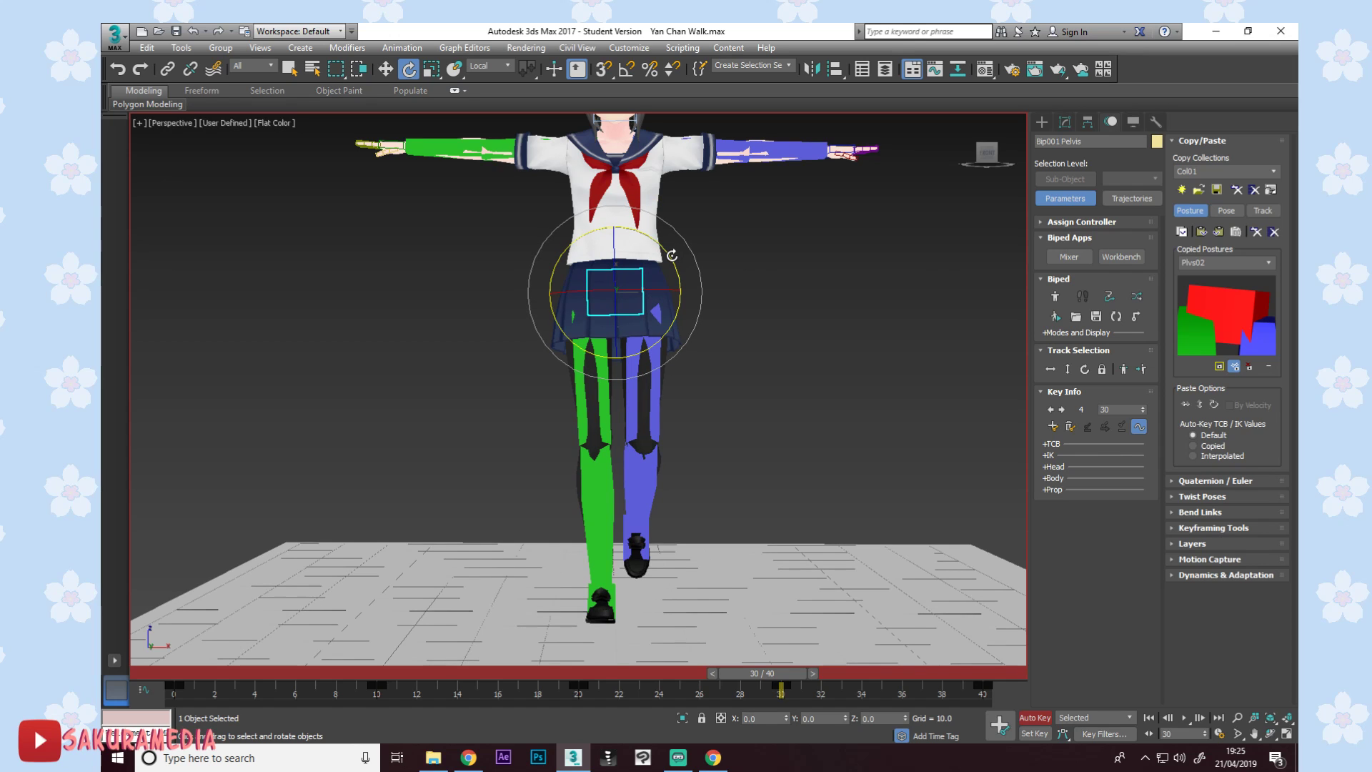
Play back the walk to review the hip motion and return to frame 0.
{"action": "middle_click_drag", "start_coordinate": [798, 323], "coordinate": [779, 358], "text": "alt"}
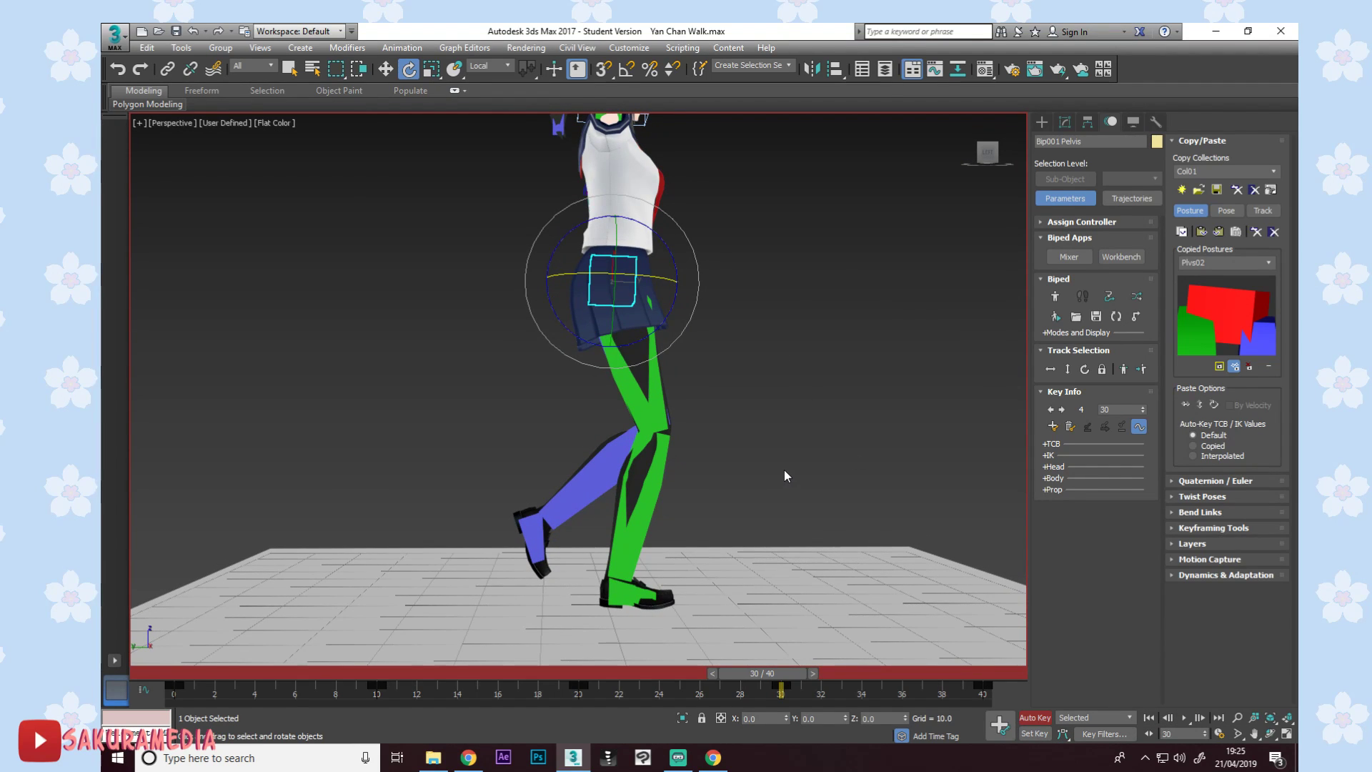
{"action": "middle_click_drag", "start_coordinate": [765, 431], "coordinate": [769, 514]}
{"action": "scroll", "coordinate": [690, 407], "scroll_direction": "down", "scroll_amount": 2}
{"action": "left_click", "coordinate": [1181, 720]}
{"action": "key", "text": "e"}
{"action": "key", "text": "Home"}
Try to raise the biped's centre of mass vertically at frame 0 in wireframe display, and undo the move.
{"action": "left_click", "coordinate": [1068, 369]}
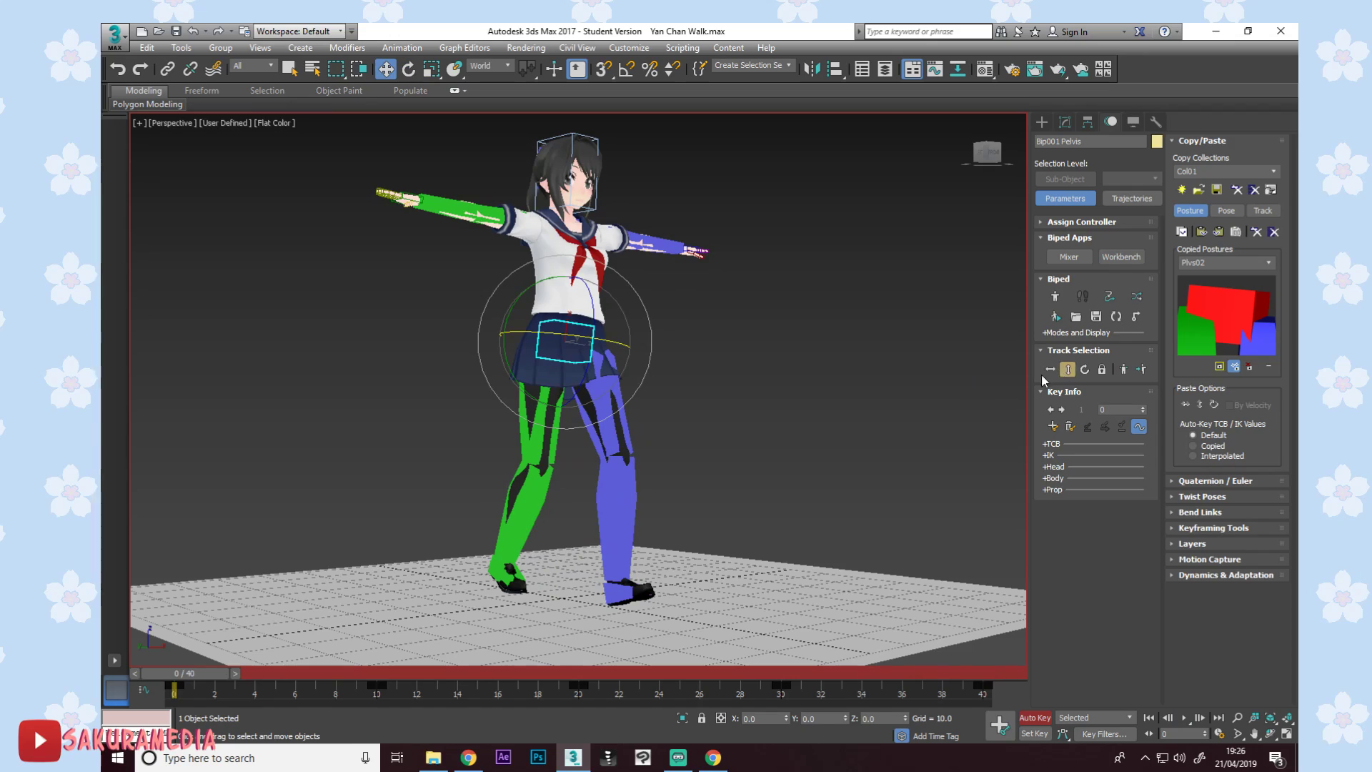
{"action": "key", "text": "F3"}
{"action": "middle_click_drag", "start_coordinate": [493, 397], "coordinate": [540, 399], "text": "alt"}
{"action": "scroll", "coordinate": [541, 397], "scroll_direction": "up", "scroll_amount": 2}
{"action": "middle_click_drag", "start_coordinate": [552, 348], "coordinate": [680, 326], "text": "alt"}
{"action": "middle_click_drag", "start_coordinate": [587, 362], "coordinate": [599, 331], "text": "alt"}
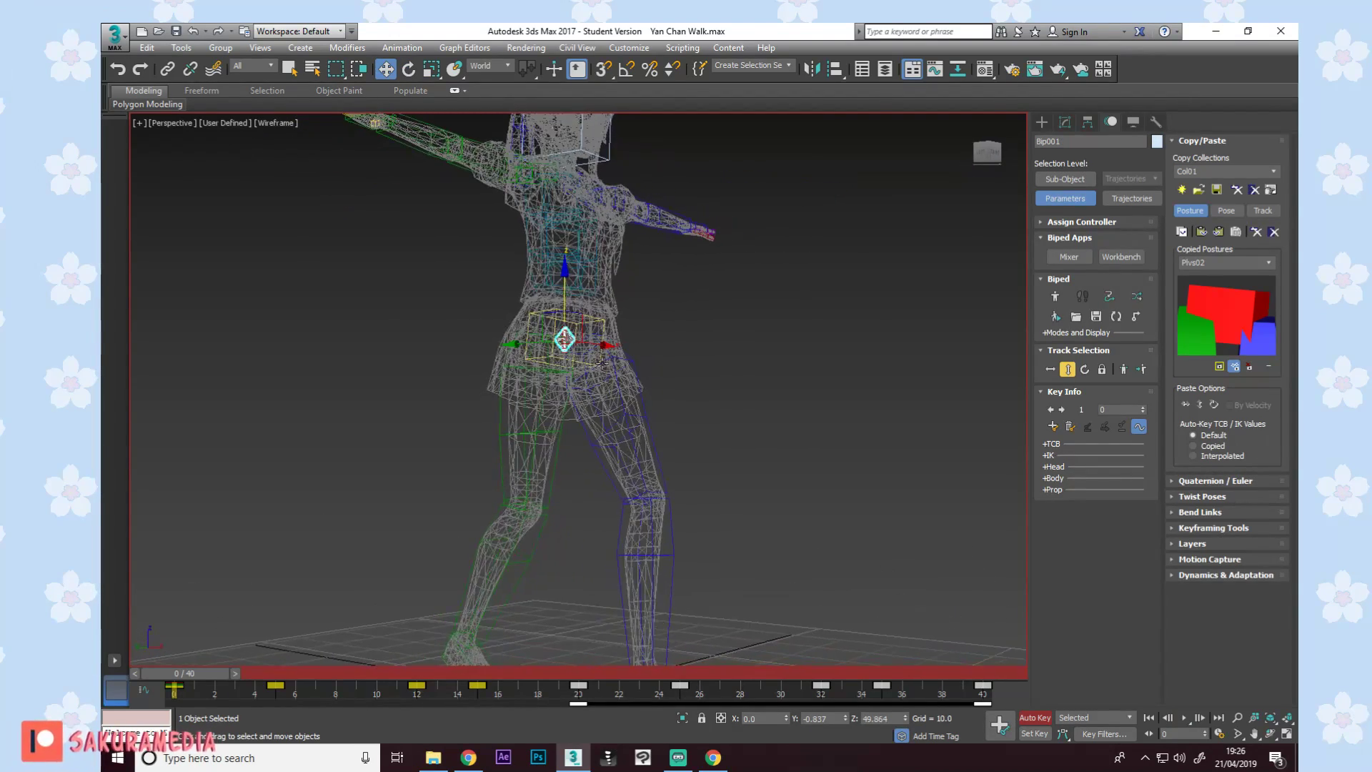
{"action": "scroll", "coordinate": [520, 292], "scroll_direction": "up", "scroll_amount": 8}
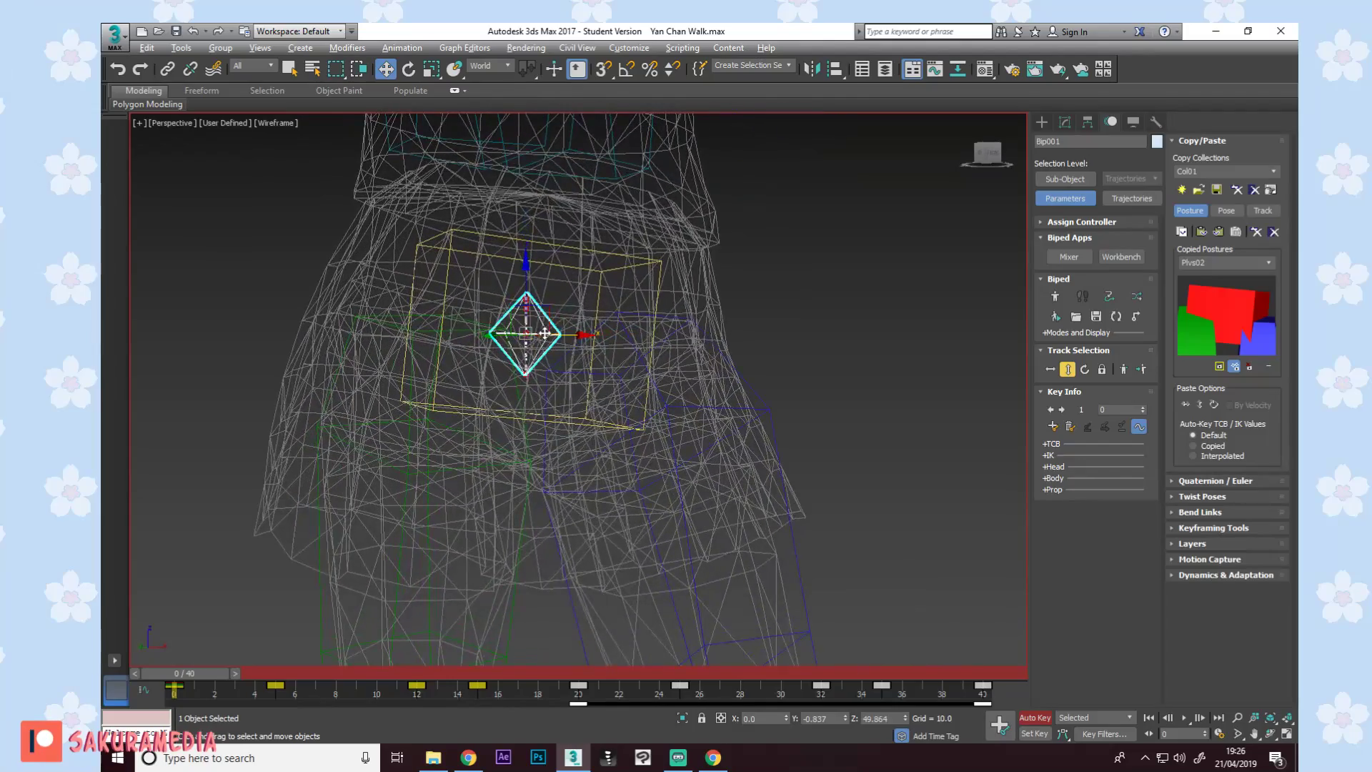
{"action": "scroll", "coordinate": [547, 331], "scroll_direction": "up", "scroll_amount": 4}
{"action": "left_click_drag", "start_coordinate": [507, 297], "coordinate": [523, 228]}
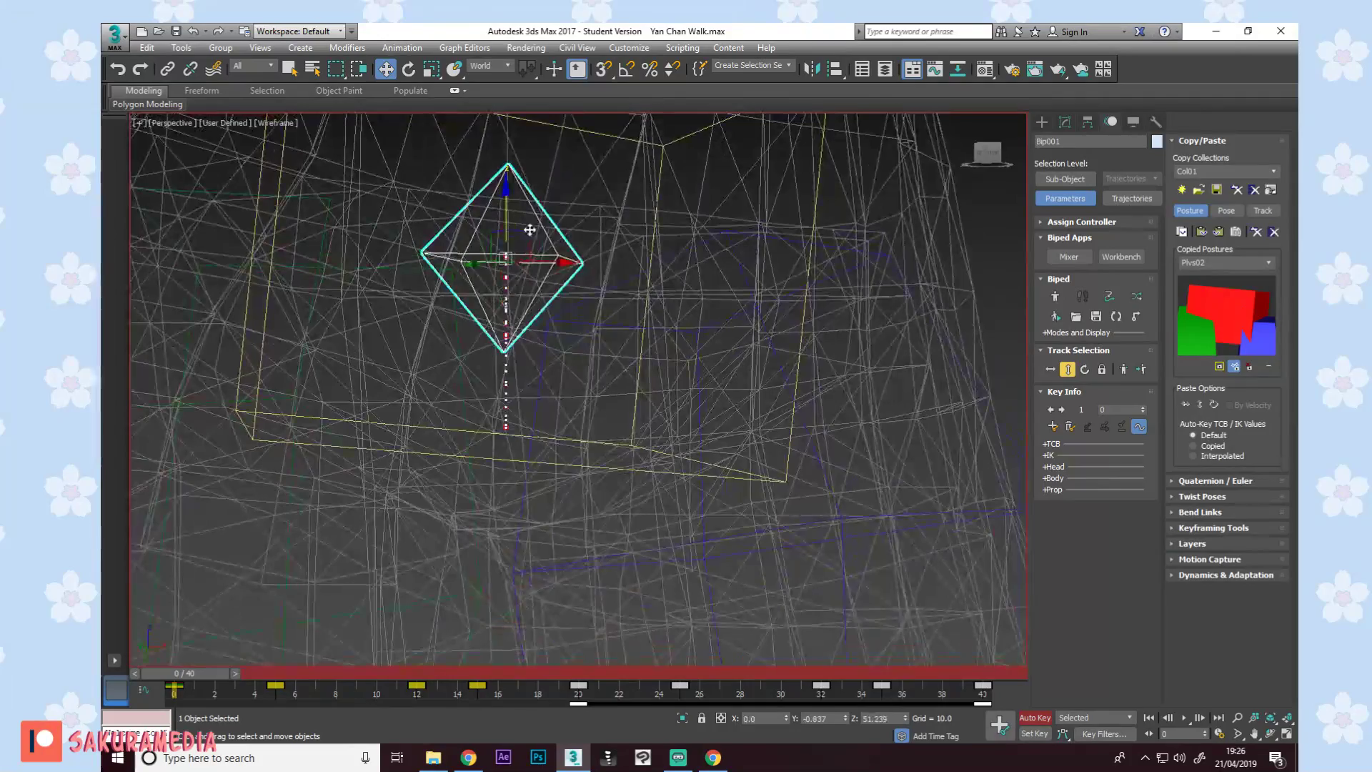
{"action": "key", "text": "ctrl+z"}
Restore the shaded display and examine the body pose at frame 0 from the front and the side.
{"action": "mouse_move", "coordinate": [742, 379]}
{"action": "middle_mouse_down", "text": "alt"}
{"action": "mouse_move", "coordinate": [663, 406]}
{"action": "mouse_move", "coordinate": [667, 445]}
{"action": "mouse_move", "coordinate": [729, 398]}
{"action": "middle_mouse_up", "text": "alt"}
{"action": "scroll", "coordinate": [668, 445], "scroll_direction": "down", "scroll_amount": 3}
{"action": "scroll", "coordinate": [715, 401], "scroll_direction": "down", "scroll_amount": 5}
{"action": "middle_click_drag", "start_coordinate": [612, 436], "coordinate": [602, 289]}
{"action": "scroll", "coordinate": [601, 288], "scroll_direction": "down", "scroll_amount": 5}
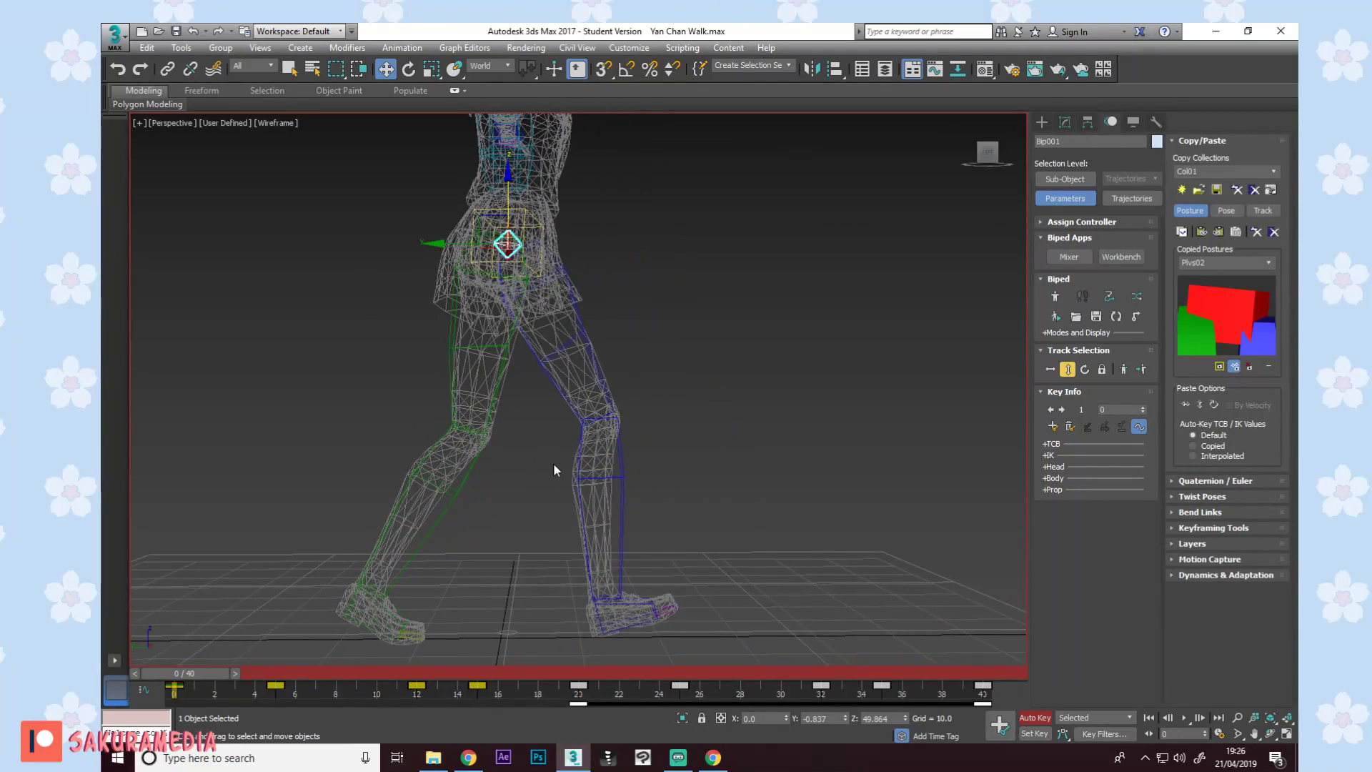
{"action": "middle_click_drag", "start_coordinate": [656, 322], "coordinate": [641, 414], "text": "alt"}
{"action": "key", "text": "F3"}
{"action": "scroll", "coordinate": [666, 419], "scroll_direction": "down", "scroll_amount": 4}
{"action": "scroll", "coordinate": [709, 374], "scroll_direction": "up", "scroll_amount": 2}
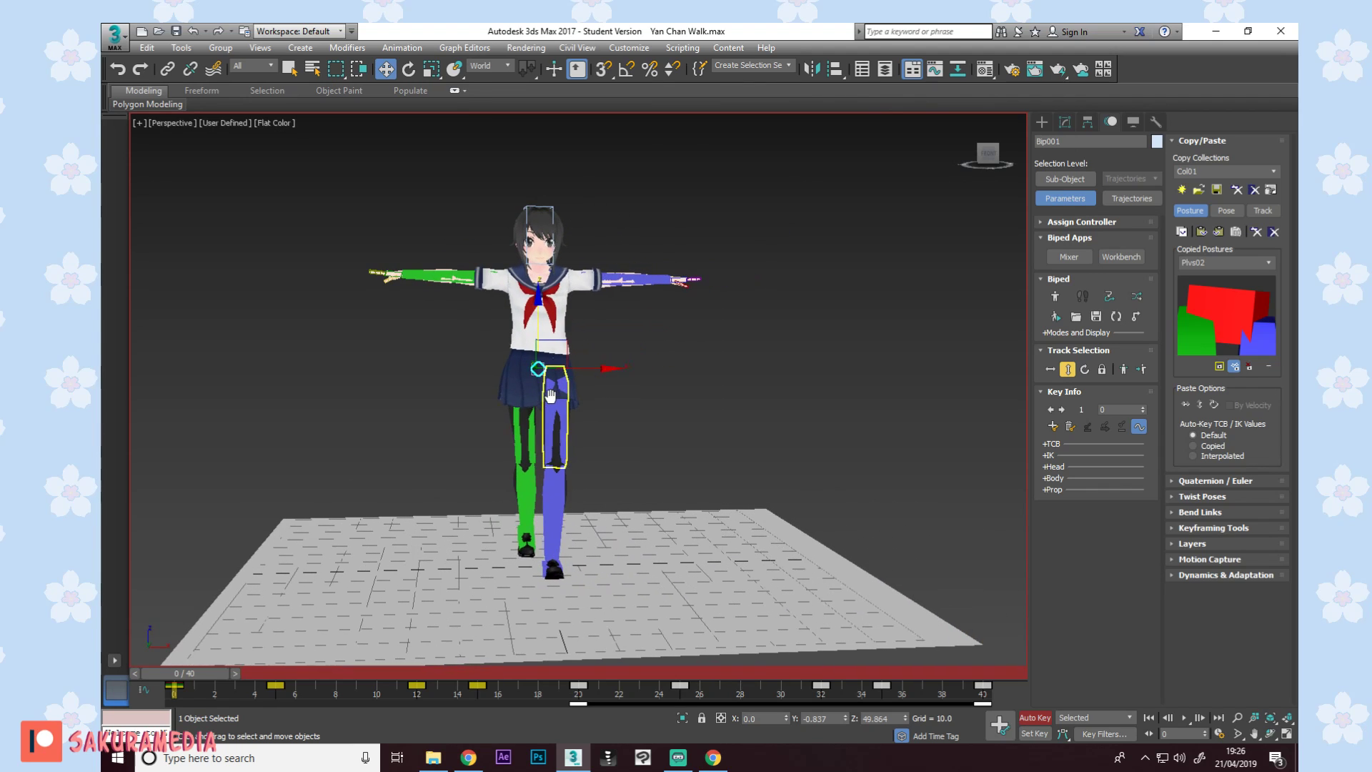
{"action": "scroll", "coordinate": [578, 322], "scroll_direction": "up", "scroll_amount": 2}
{"action": "middle_click_drag", "start_coordinate": [518, 330], "coordinate": [622, 284], "text": "alt"}
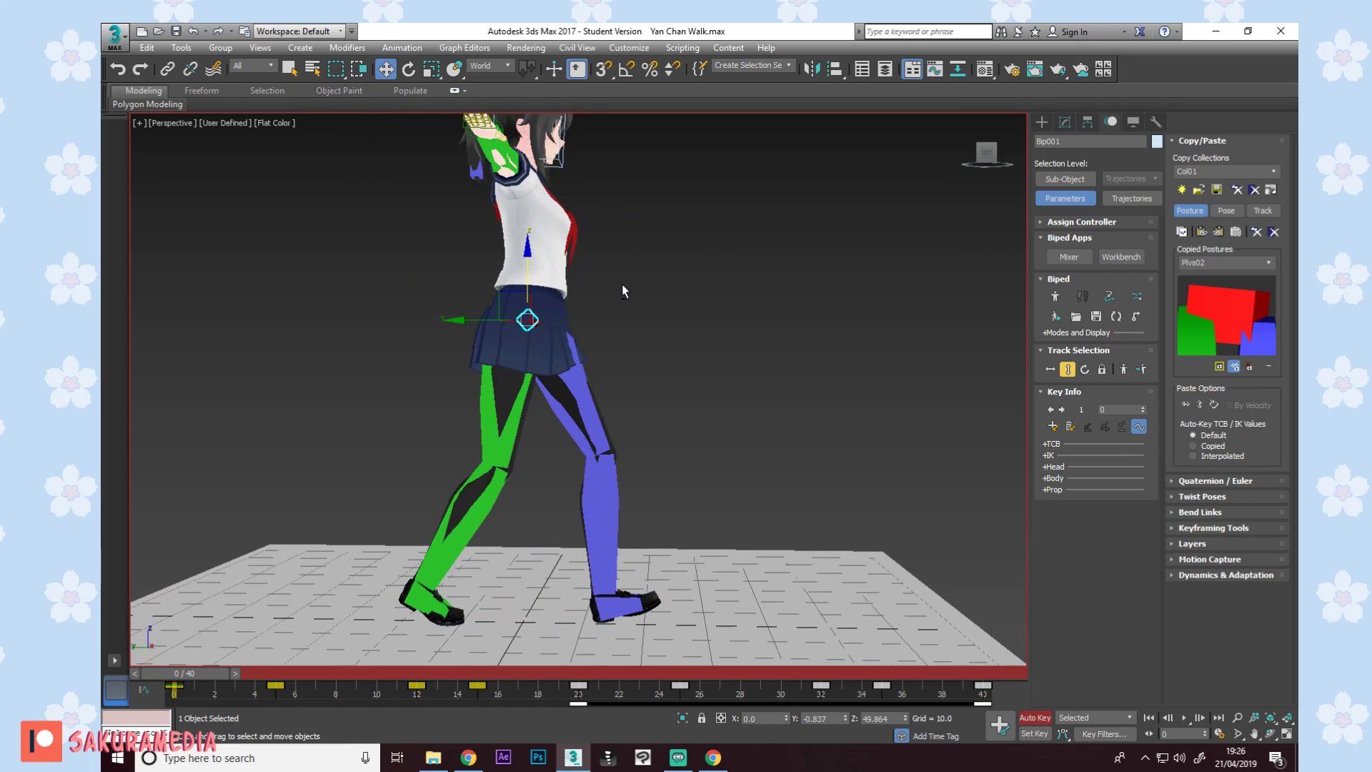
{"action": "middle_click_drag", "start_coordinate": [585, 362], "coordinate": [611, 477], "text": "alt"}
{"action": "left_click", "coordinate": [576, 290]}
{"action": "mouse_move", "coordinate": [196, 672]}
{"action": "left_mouse_down"}
{"action": "mouse_move", "coordinate": [266, 668]}
{"action": "mouse_move", "coordinate": [189, 666]}
{"action": "left_mouse_up"}
{"action": "middle_click_drag", "start_coordinate": [489, 495], "coordinate": [576, 444], "text": "alt"}
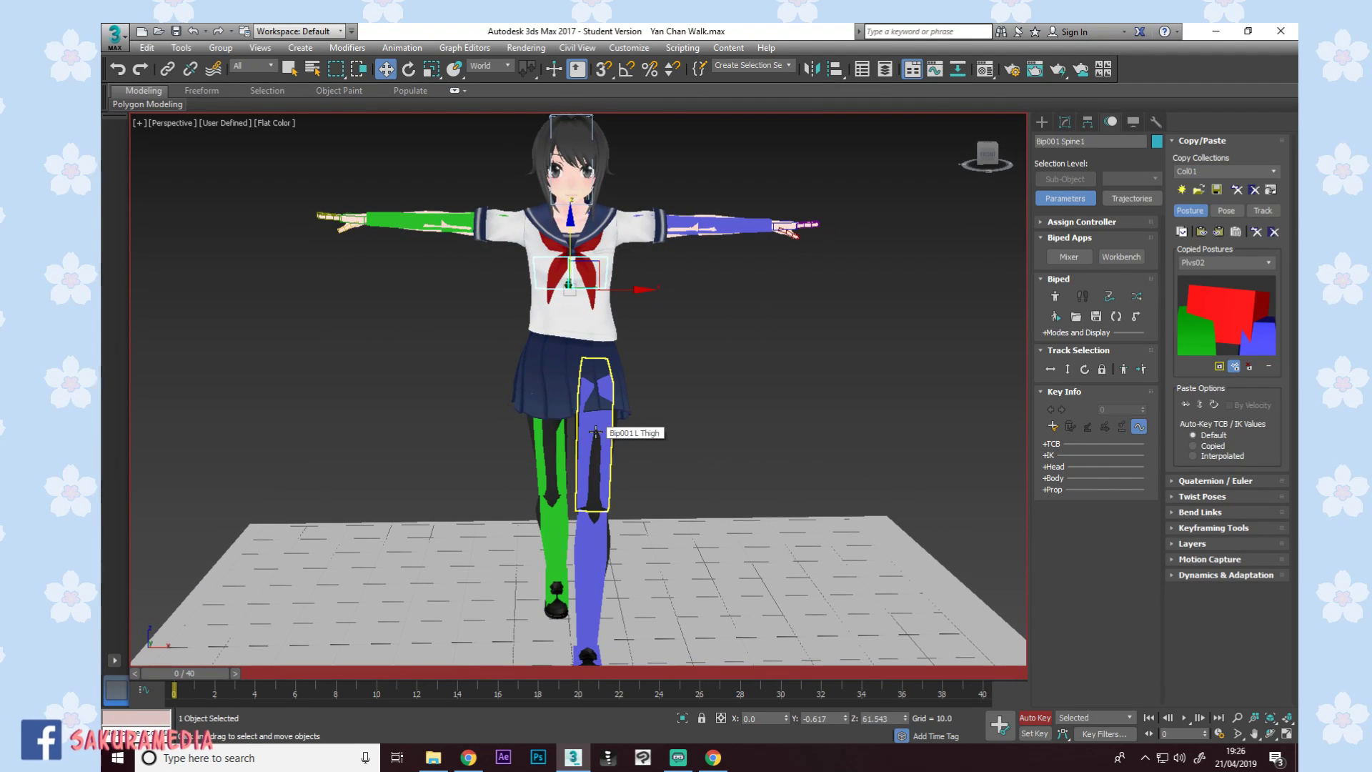
{"action": "key", "text": "e"}
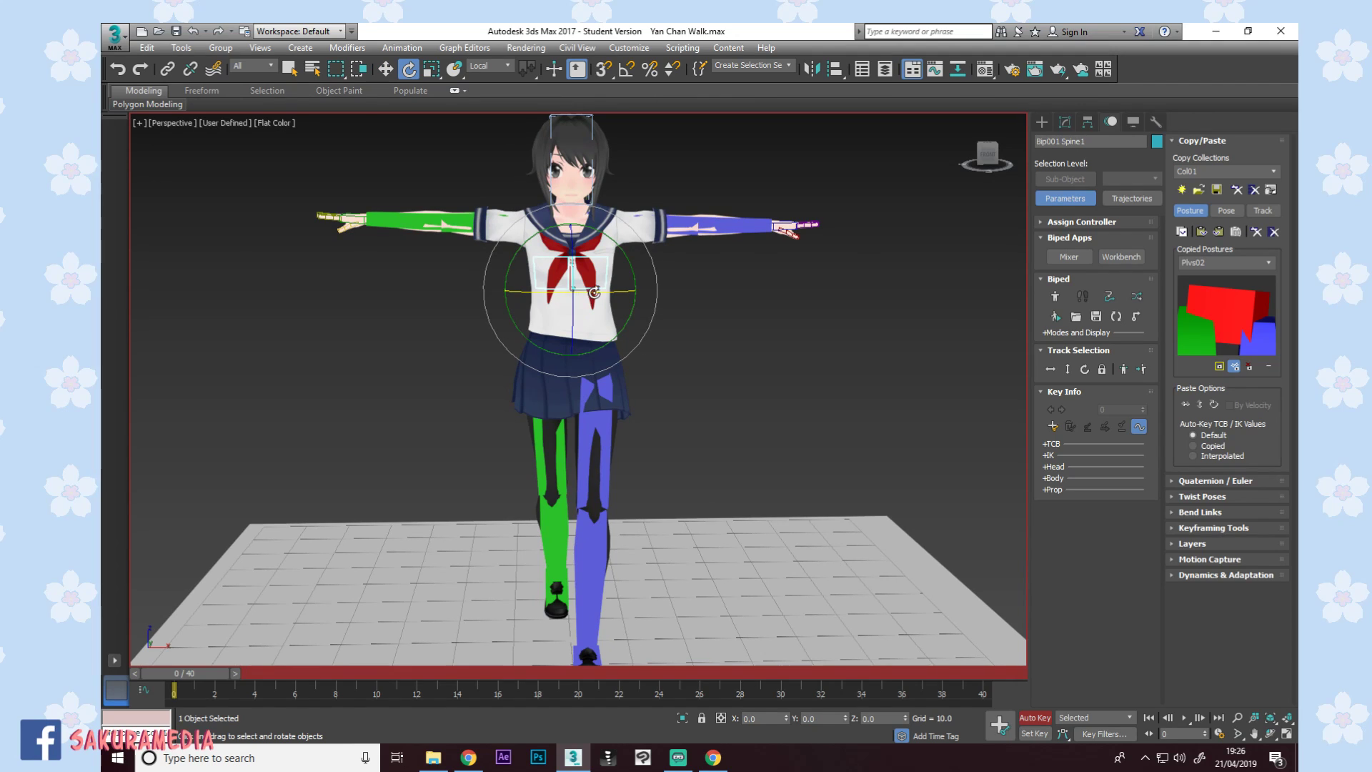
{"action": "key", "text": "w"}
{"action": "left_click", "coordinate": [579, 242]}
{"action": "key", "text": "e"}
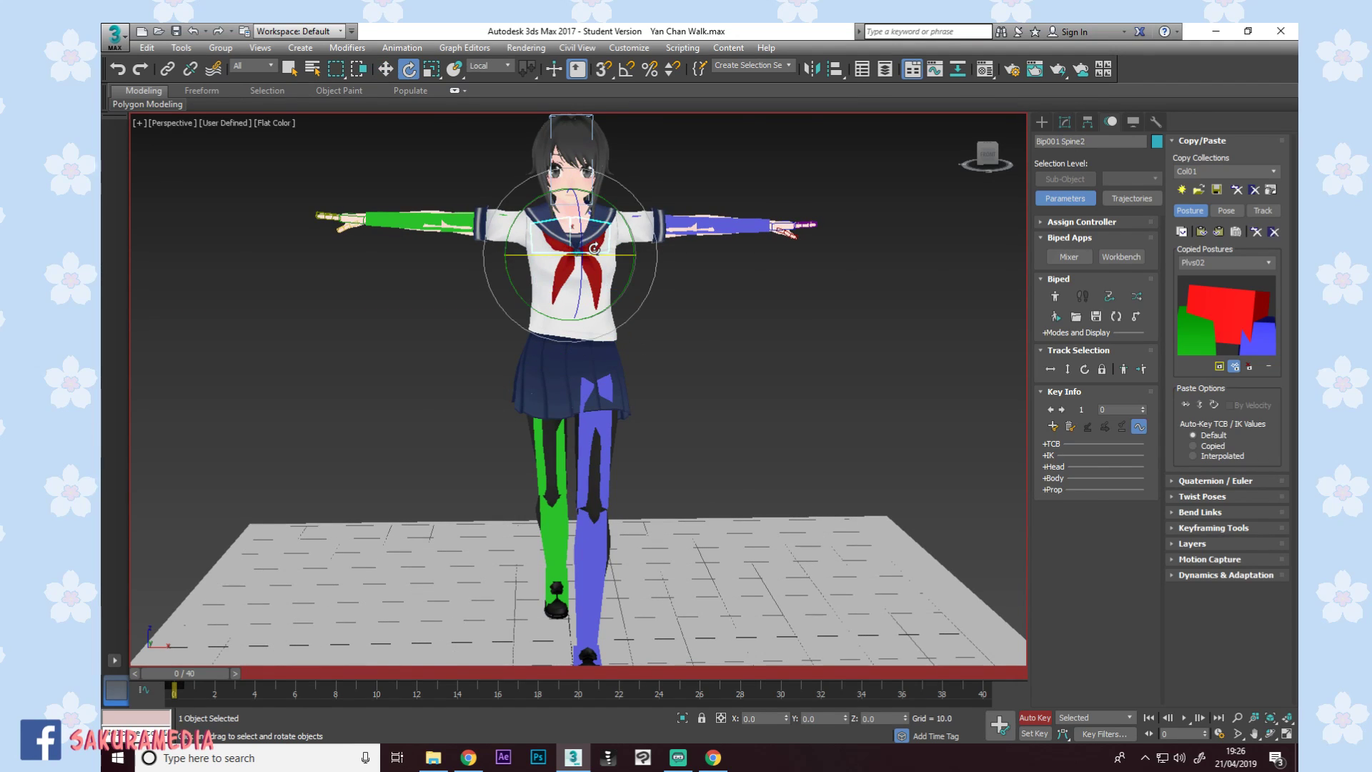
{"action": "key", "text": "w"}
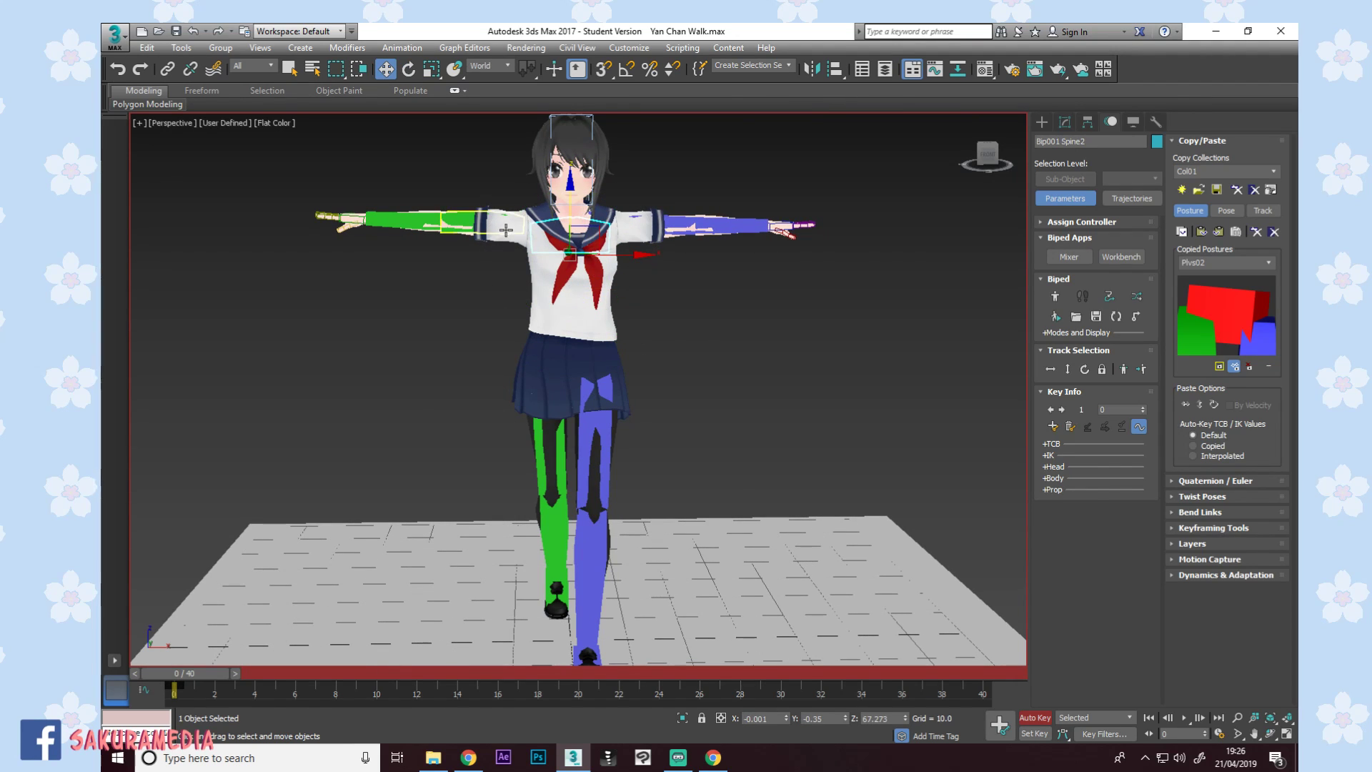
Rotate the right upper arm down so the arm hangs beside the body at frame 0.
{"action": "left_click", "coordinate": [506, 230]}
{"action": "key", "text": "e"}
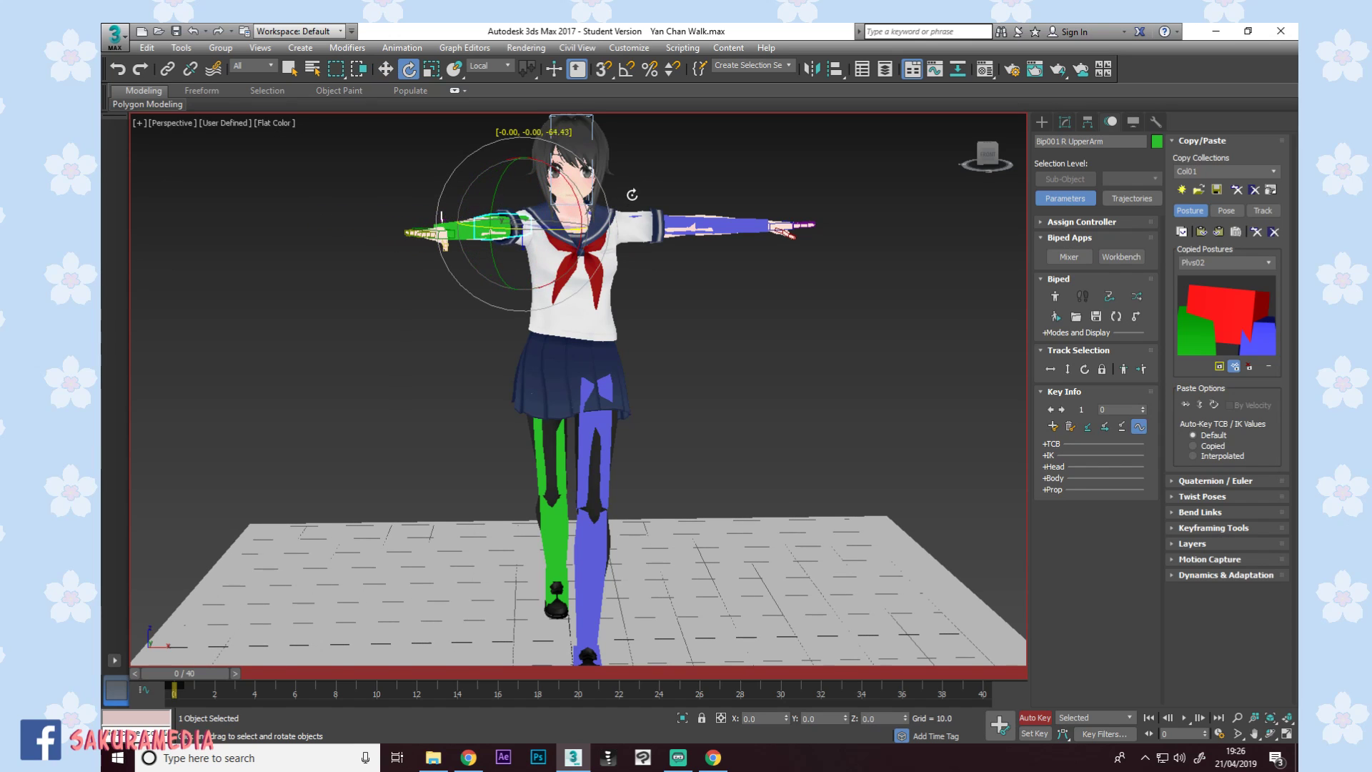
{"action": "left_click_drag", "start_coordinate": [487, 266], "coordinate": [491, 278]}
{"action": "key", "text": "w"}
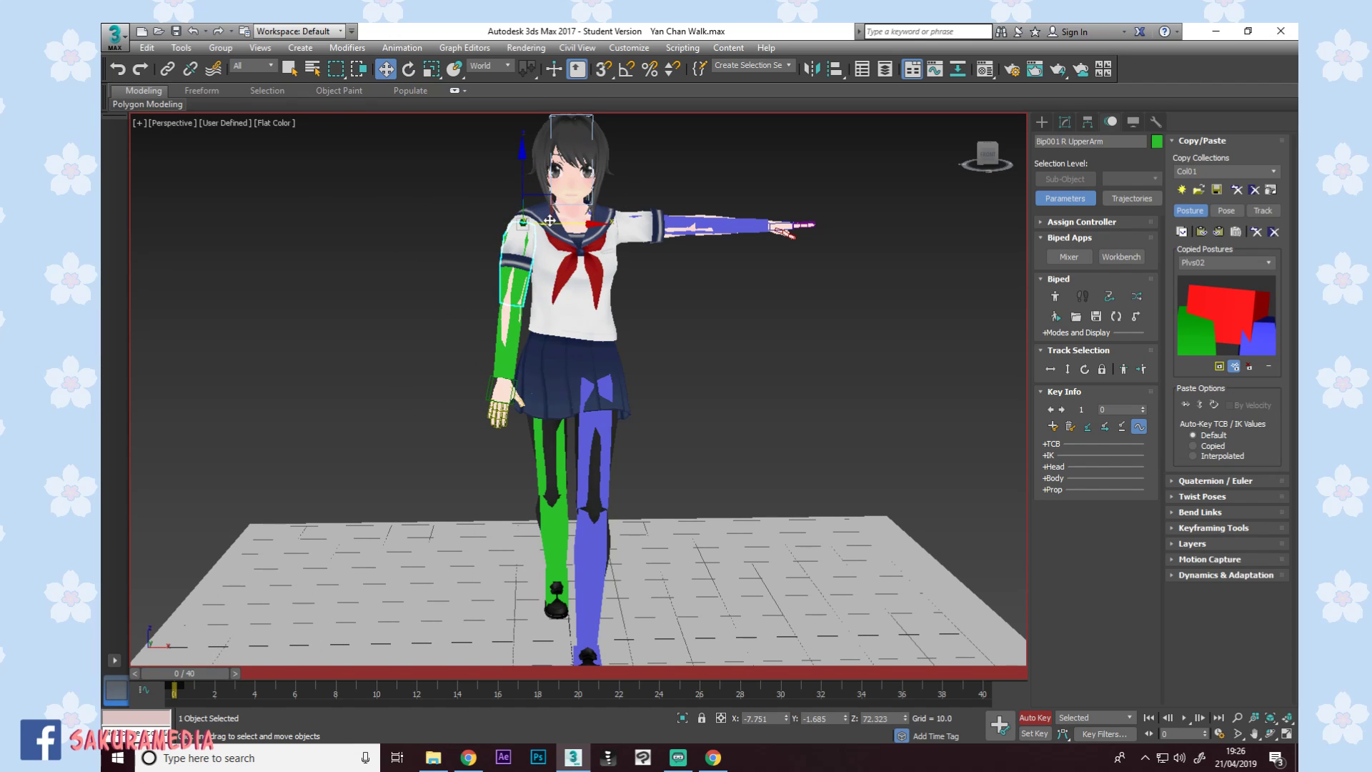
Rotate the right upper arm about its length so the hand's flat side faces outward.
{"action": "middle_click_drag", "start_coordinate": [575, 241], "coordinate": [574, 268], "text": "alt"}
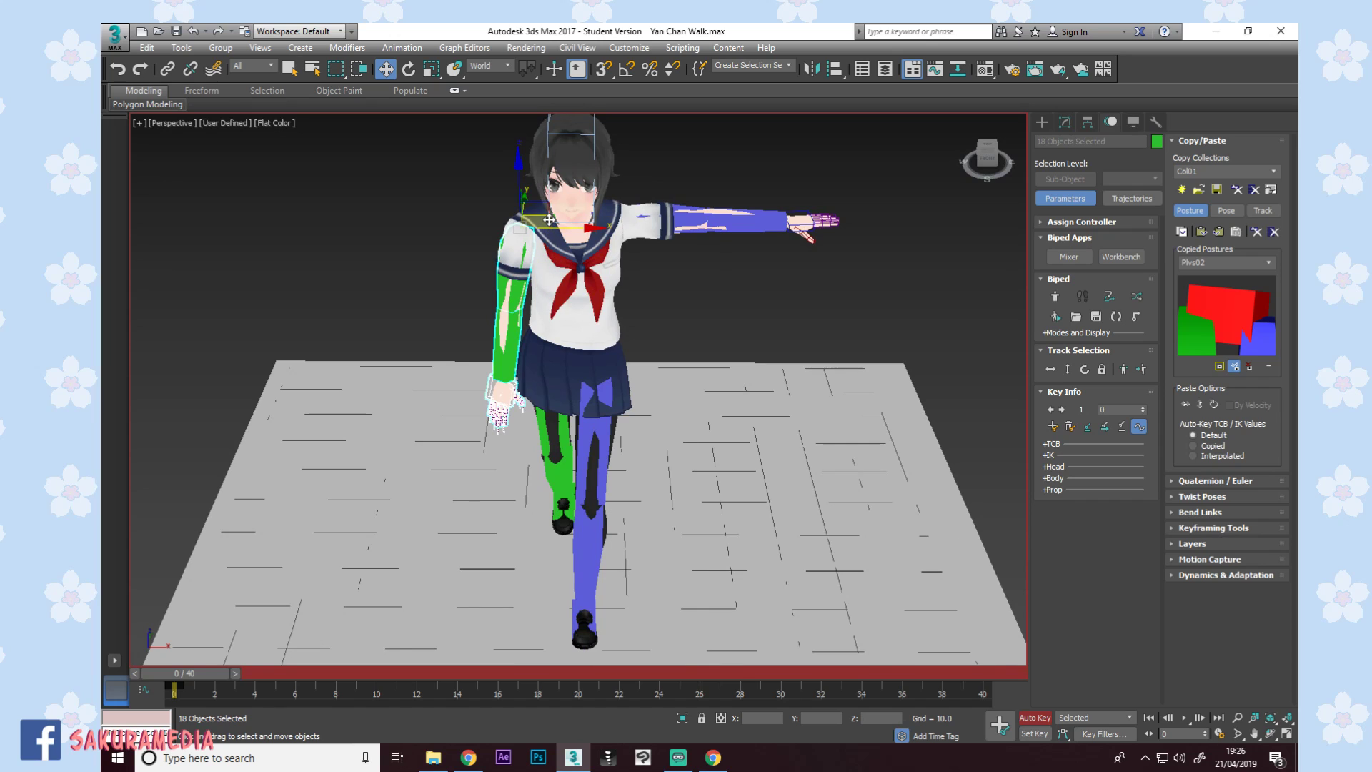
{"action": "key", "text": "e"}
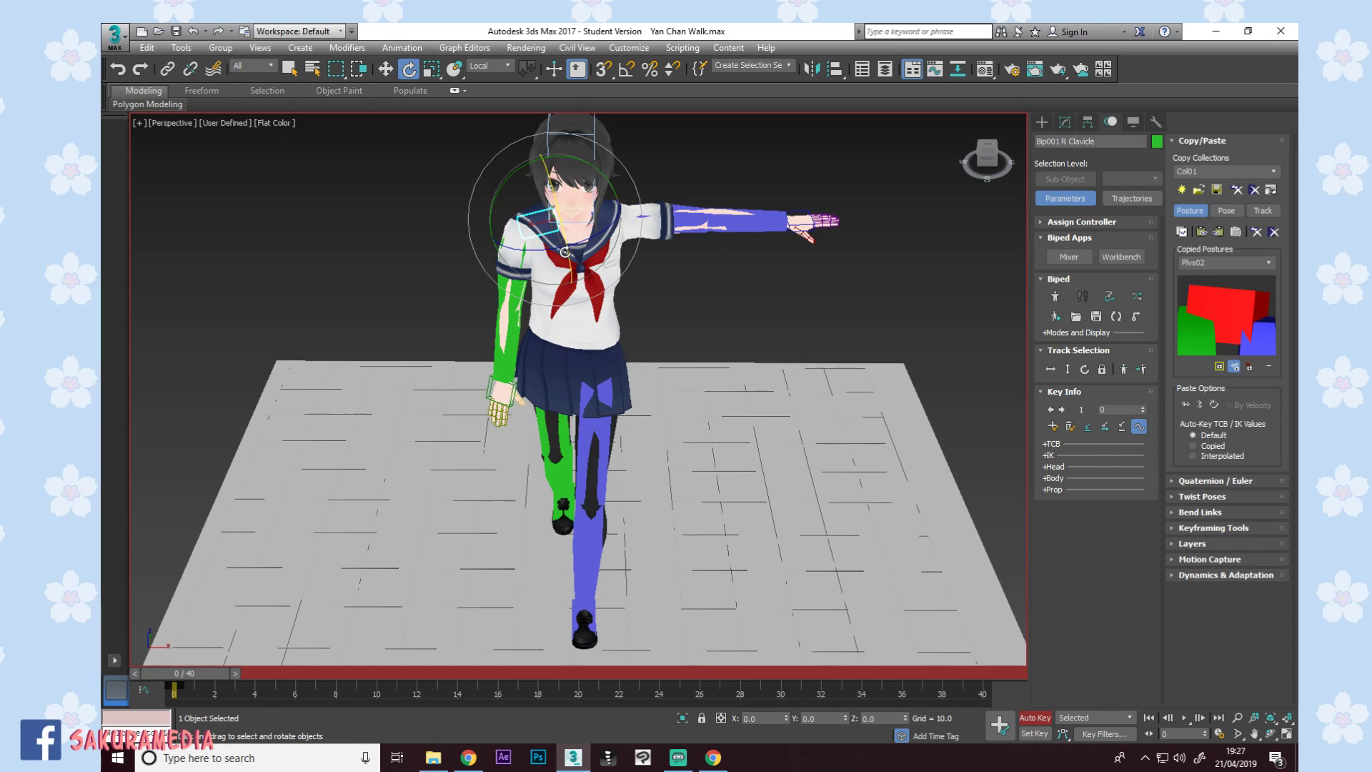
{"action": "middle_click_drag", "start_coordinate": [580, 238], "coordinate": [613, 243], "text": "alt"}
{"action": "middle_click_drag", "start_coordinate": [547, 213], "coordinate": [560, 236], "text": "alt"}
{"action": "left_click", "coordinate": [560, 235]}
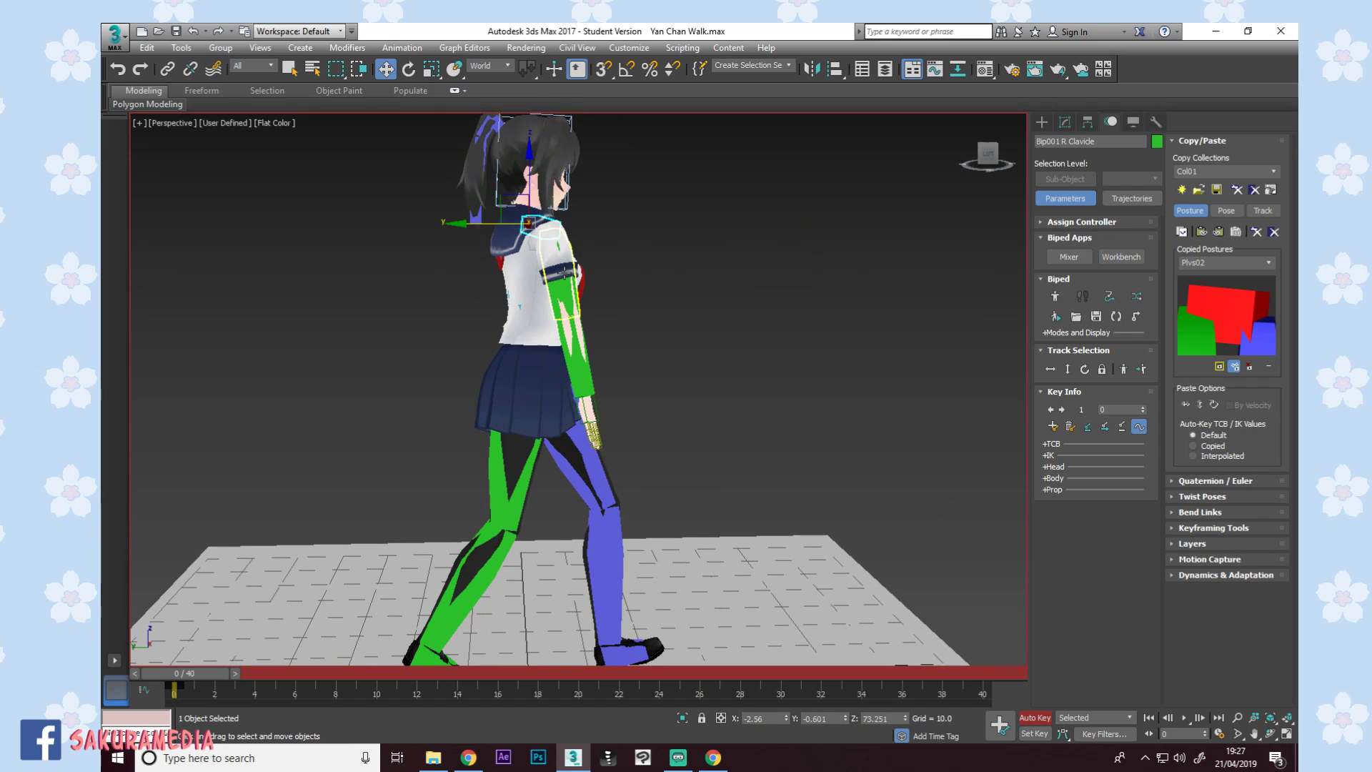
{"action": "left_click_drag", "start_coordinate": [559, 222], "coordinate": [476, 238]}
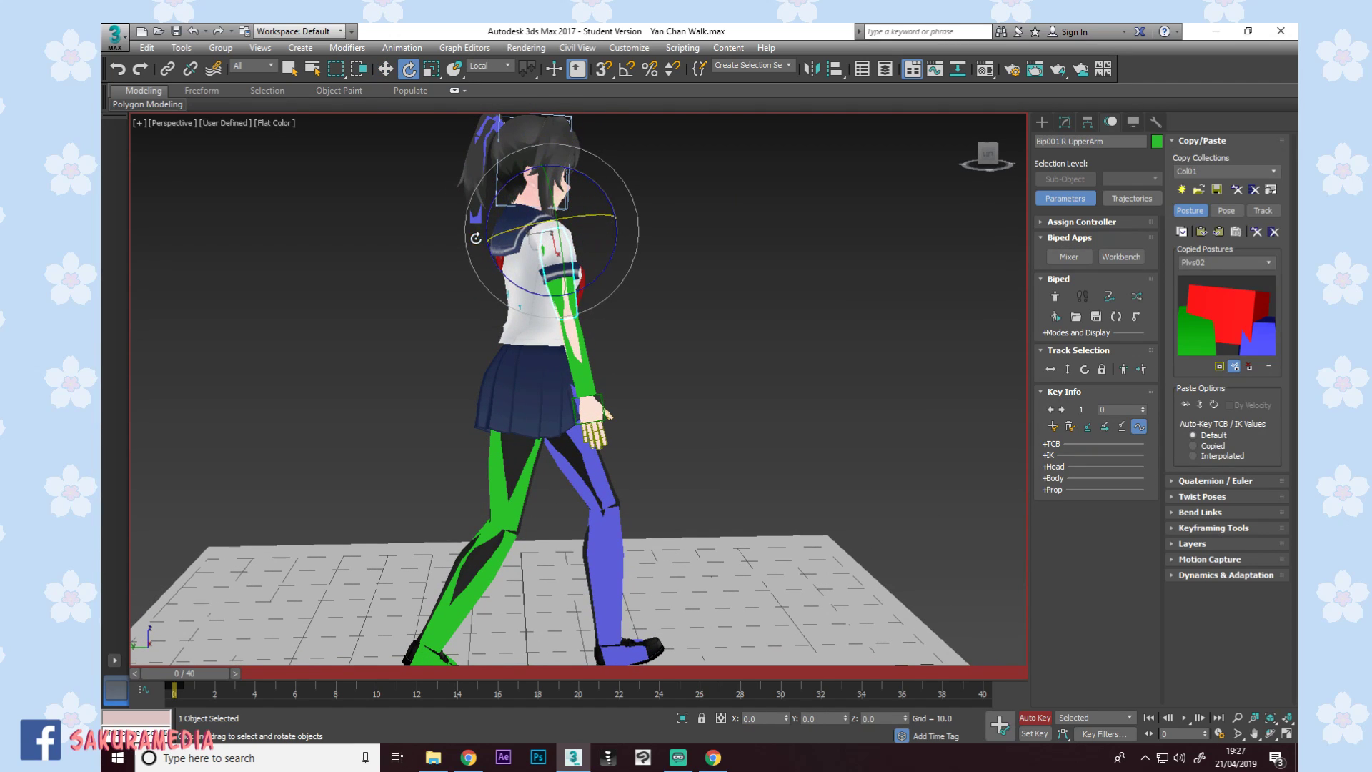
Bend the right forearm forward at the elbow.
{"action": "middle_click_drag", "start_coordinate": [522, 288], "coordinate": [520, 365], "text": "alt"}
{"action": "left_click", "coordinate": [556, 352]}
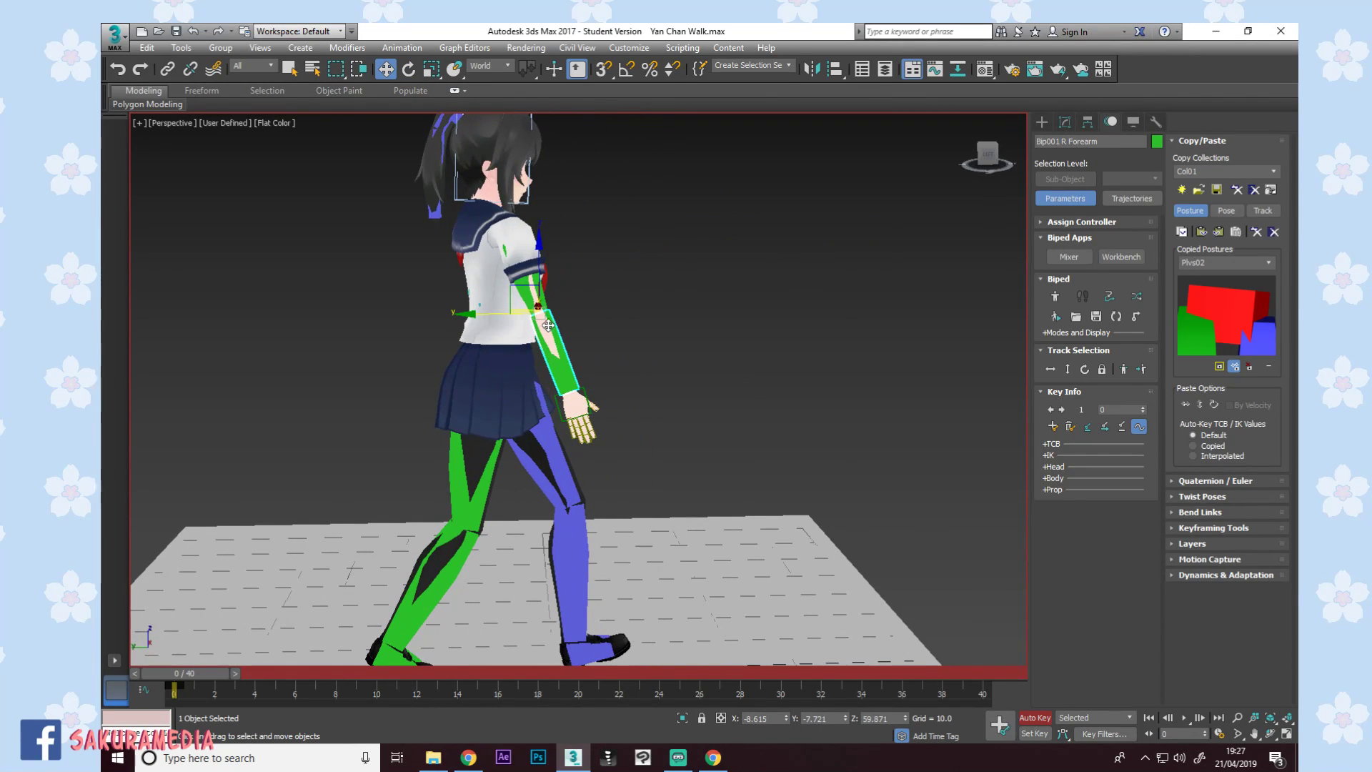
{"action": "left_click_drag", "start_coordinate": [519, 375], "coordinate": [545, 379]}
{"action": "scroll", "coordinate": [568, 358], "scroll_direction": "up", "scroll_amount": 4}
{"action": "middle_click_drag", "start_coordinate": [567, 357], "coordinate": [570, 332], "text": "alt"}
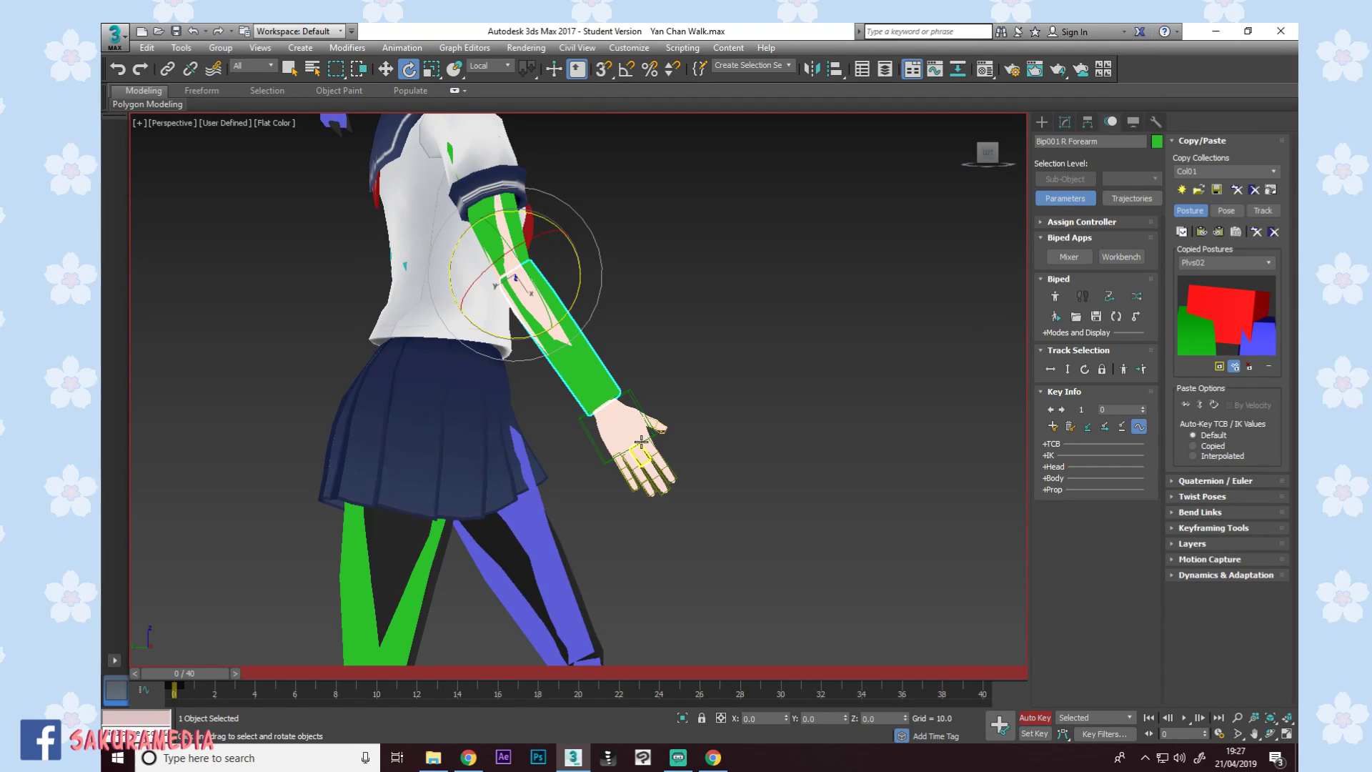
Curl the right hand's fingers inward by rotating whole finger chains at their base.
{"action": "left_click", "coordinate": [634, 401]}
{"action": "middle_click_drag", "start_coordinate": [635, 402], "coordinate": [629, 413], "text": "alt"}
{"action": "scroll", "coordinate": [615, 436], "scroll_direction": "up", "scroll_amount": 5}
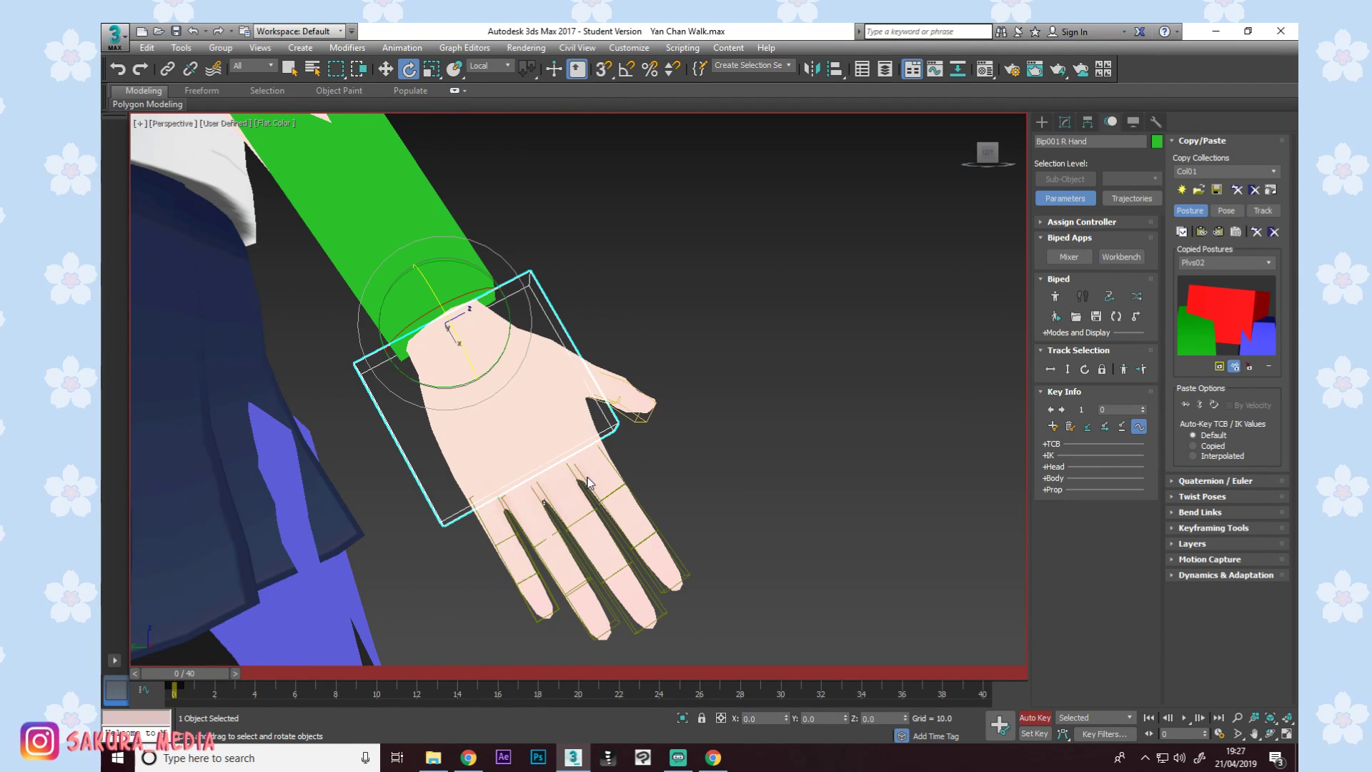
{"action": "left_click", "coordinate": [597, 454]}
{"action": "middle_click_drag", "start_coordinate": [676, 463], "coordinate": [583, 479], "text": "alt"}
{"action": "left_click_drag", "start_coordinate": [619, 502], "coordinate": [557, 509]}
{"action": "key", "text": "w"}
{"action": "double_click", "coordinate": [569, 492]}
{"action": "key", "text": "e"}
{"action": "key", "text": "ctrl+z"}
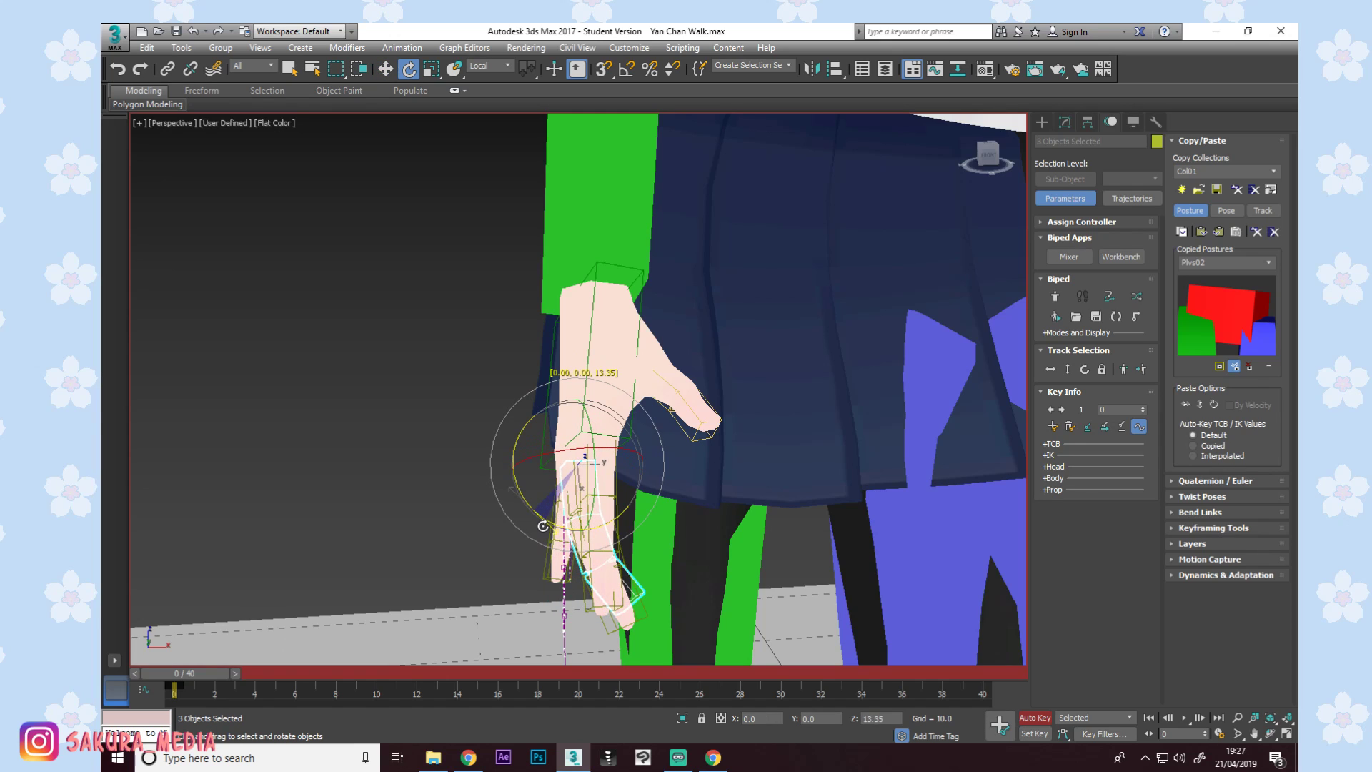
{"action": "key", "text": "w"}
{"action": "key", "text": "ctrl+y"}
{"action": "key", "text": "e"}
{"action": "left_click_drag", "start_coordinate": [547, 509], "coordinate": [550, 523]}
{"action": "key", "text": "w"}
{"action": "middle_click_drag", "start_coordinate": [550, 523], "coordinate": [570, 486], "text": "alt"}
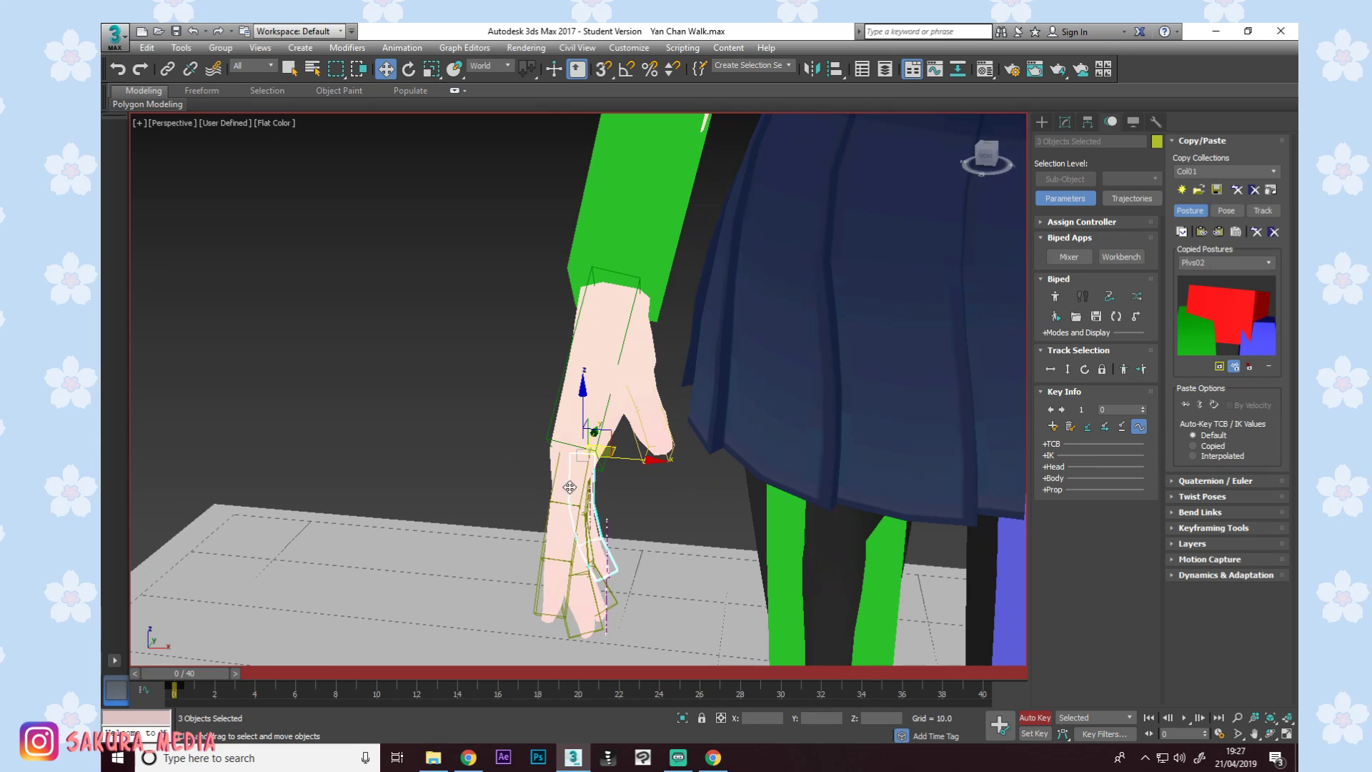
Rotate the base joint of the right index finger by about 5 degrees.
{"action": "left_click", "coordinate": [584, 493]}
{"action": "key", "text": "e"}
{"action": "left_click_drag", "start_coordinate": [594, 509], "coordinate": [600, 500]}
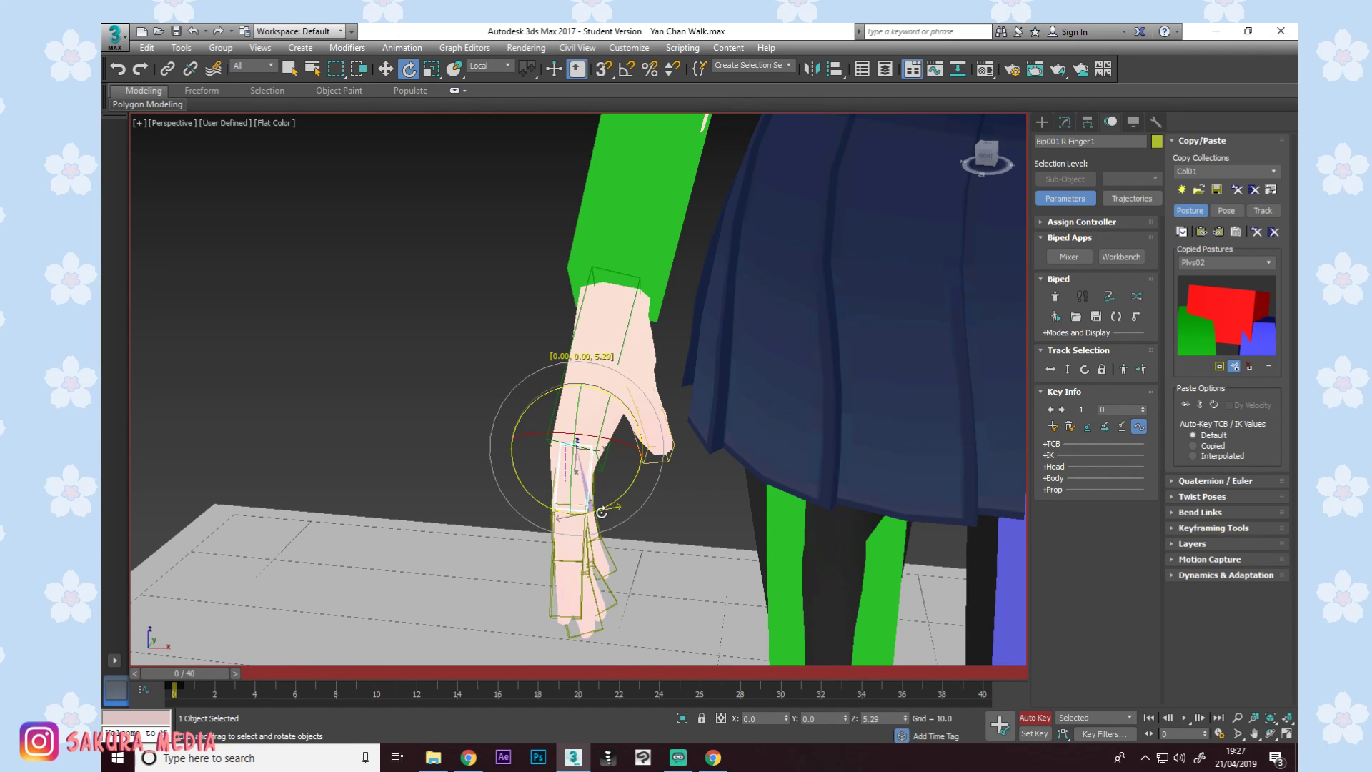
{"action": "key", "text": "w"}
Rotate the right thumb's base joint into a relaxed position and select its next joint.
{"action": "left_click", "coordinate": [635, 353]}
{"action": "middle_click_drag", "start_coordinate": [634, 353], "coordinate": [738, 353], "text": "alt"}
{"action": "key", "text": "e"}
{"action": "left_click_drag", "start_coordinate": [634, 372], "coordinate": [696, 430]}
{"action": "key", "text": "w"}
{"action": "left_click", "coordinate": [671, 419]}
{"action": "key", "text": "e"}
{"action": "middle_click_drag", "start_coordinate": [724, 420], "coordinate": [757, 420], "text": "alt"}
{"action": "scroll", "coordinate": [755, 336], "scroll_direction": "down", "scroll_amount": 5}
{"action": "key", "text": "w"}
Twist the right hand about 17 degrees at the wrist and adjust its tilt.
{"action": "middle_click_drag", "start_coordinate": [750, 343], "coordinate": [701, 370], "text": "alt"}
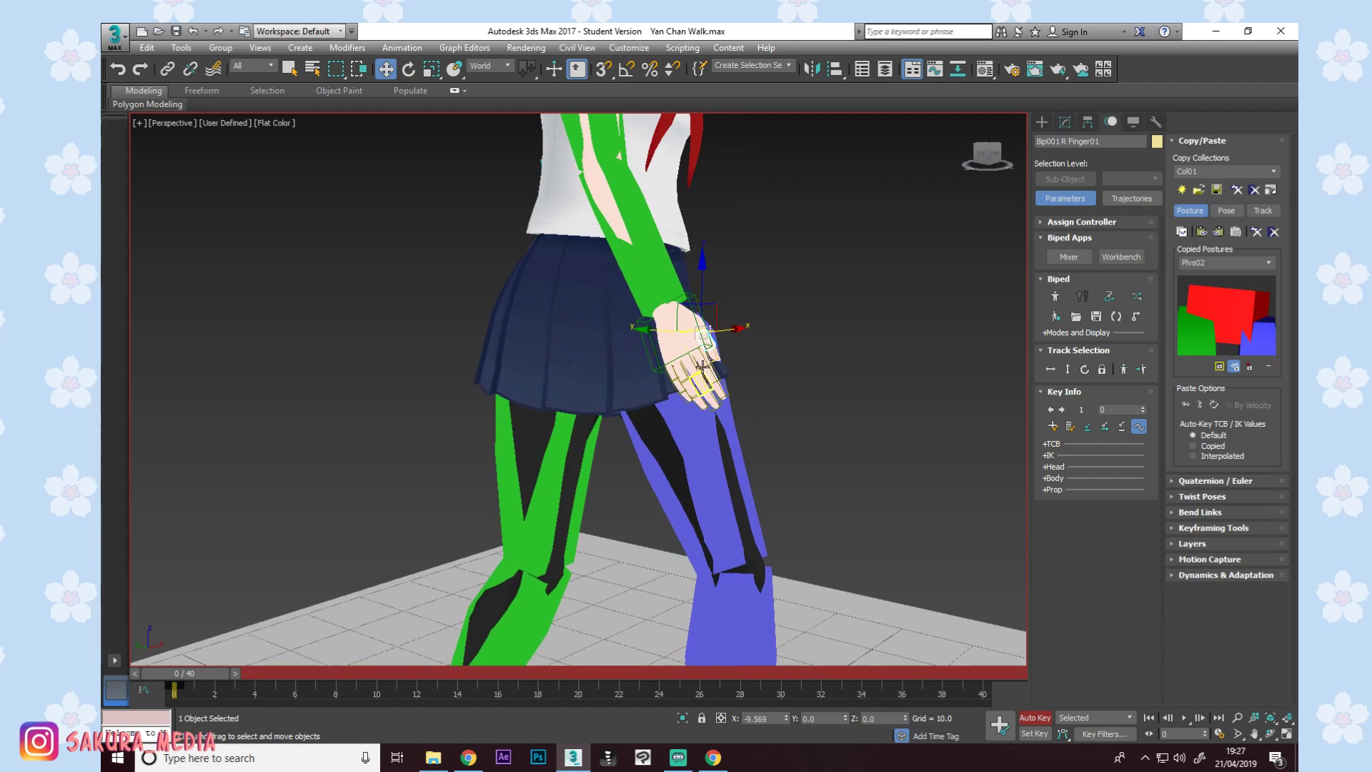
{"action": "left_click", "coordinate": [689, 298]}
{"action": "key", "text": "e"}
{"action": "left_click_drag", "start_coordinate": [687, 278], "coordinate": [708, 265]}
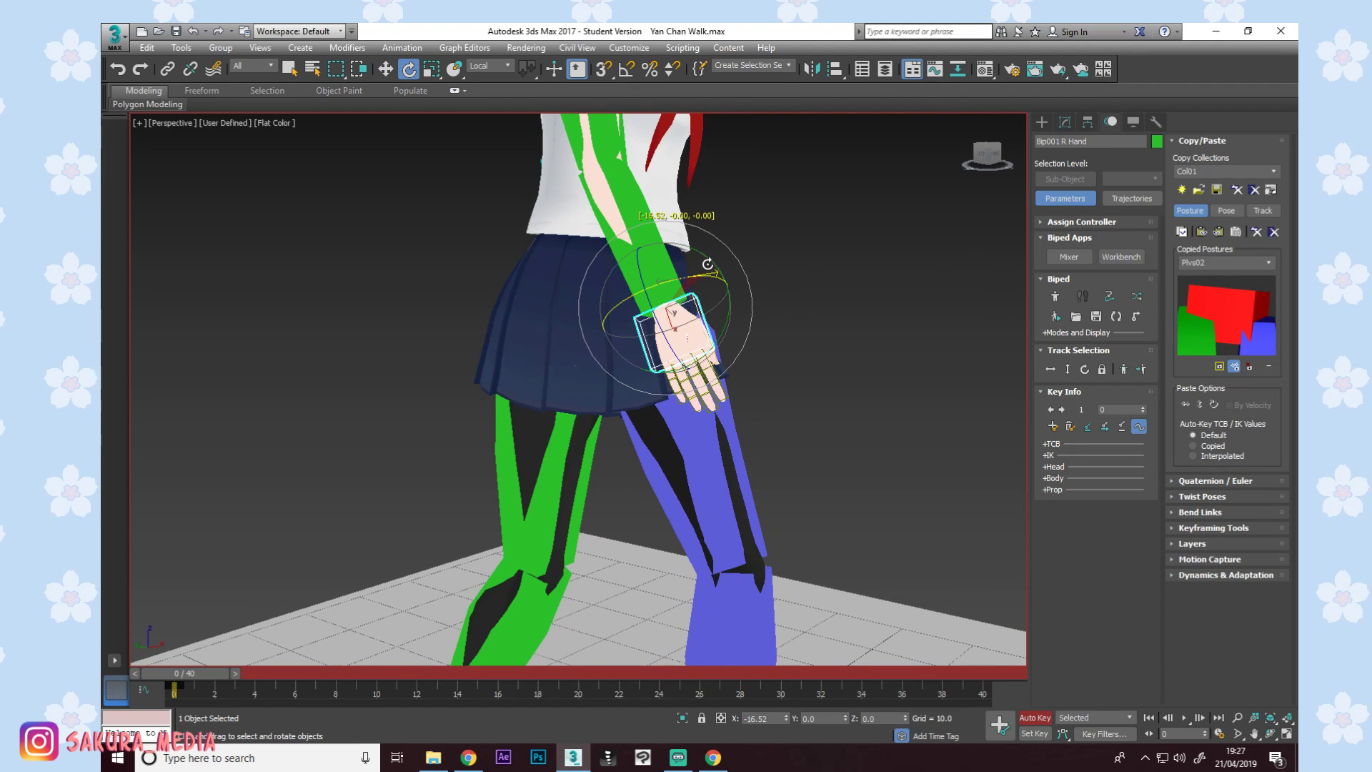
{"action": "left_click_drag", "start_coordinate": [719, 338], "coordinate": [729, 319]}
Compare the right arm's pose with the Walk Cycle Rotoscoping reference image in the browser, viewing the character from the front and side.
{"action": "middle_click_drag", "start_coordinate": [726, 323], "coordinate": [549, 503], "text": "alt"}
{"action": "scroll", "coordinate": [548, 503], "scroll_direction": "down", "scroll_amount": 5}
{"action": "scroll", "coordinate": [611, 346], "scroll_direction": "up", "scroll_amount": 3}
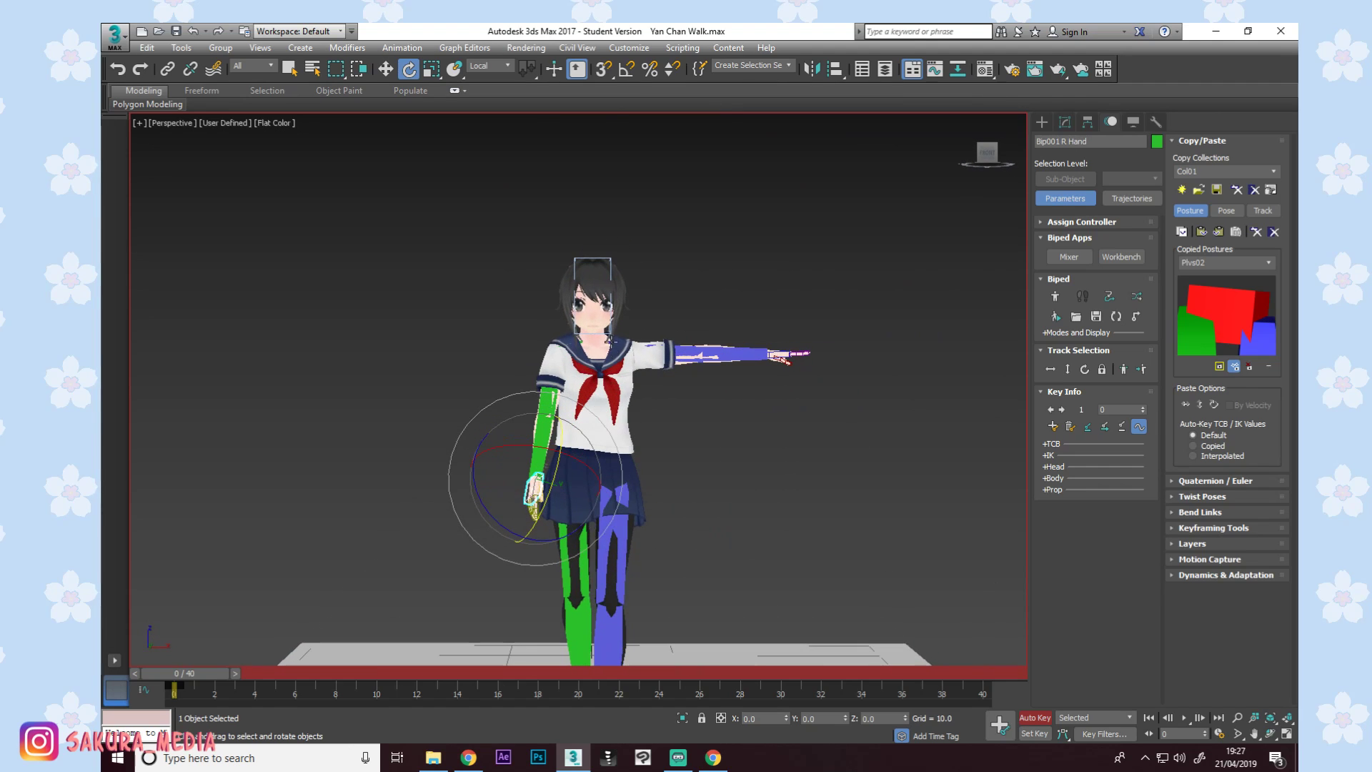
{"action": "left_click", "coordinate": [713, 758]}
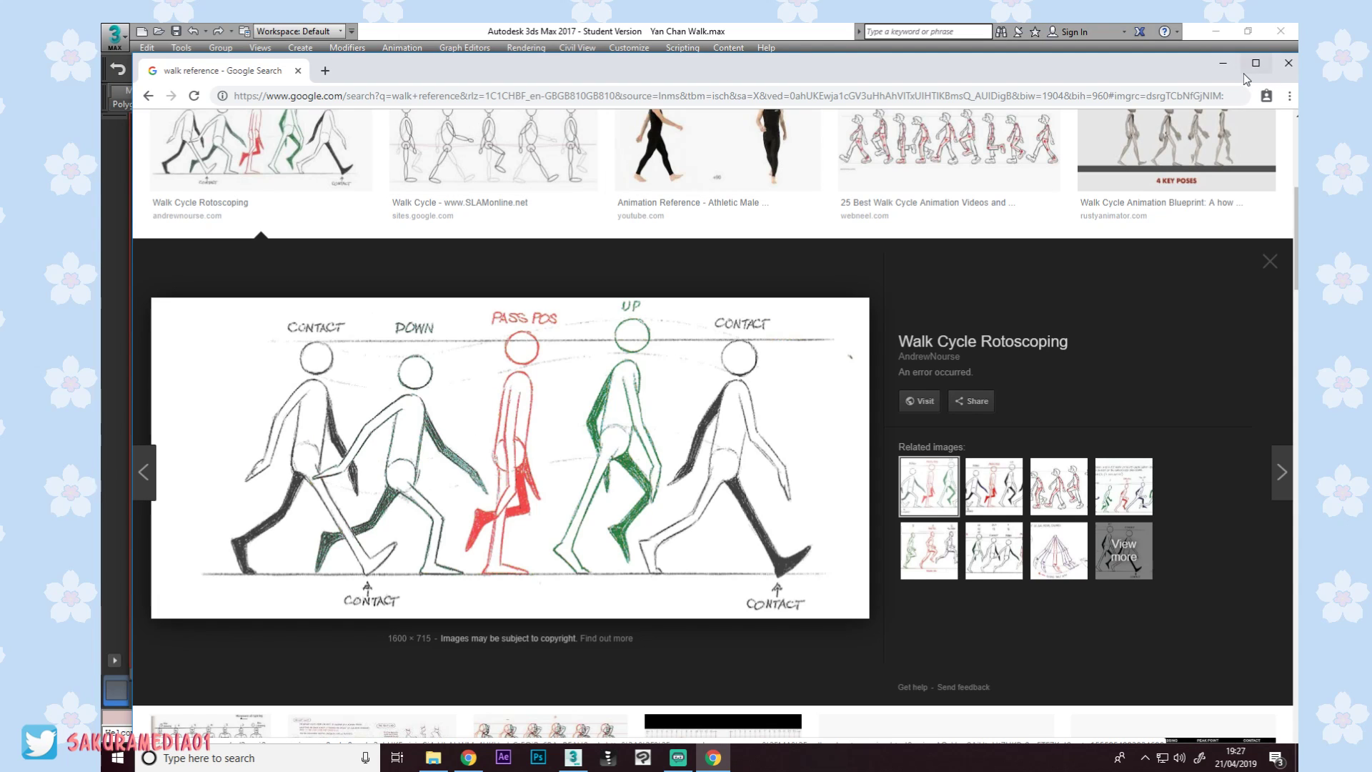
{"action": "left_click", "coordinate": [1223, 63]}
{"action": "middle_click_drag", "start_coordinate": [607, 402], "coordinate": [625, 447], "text": "alt"}
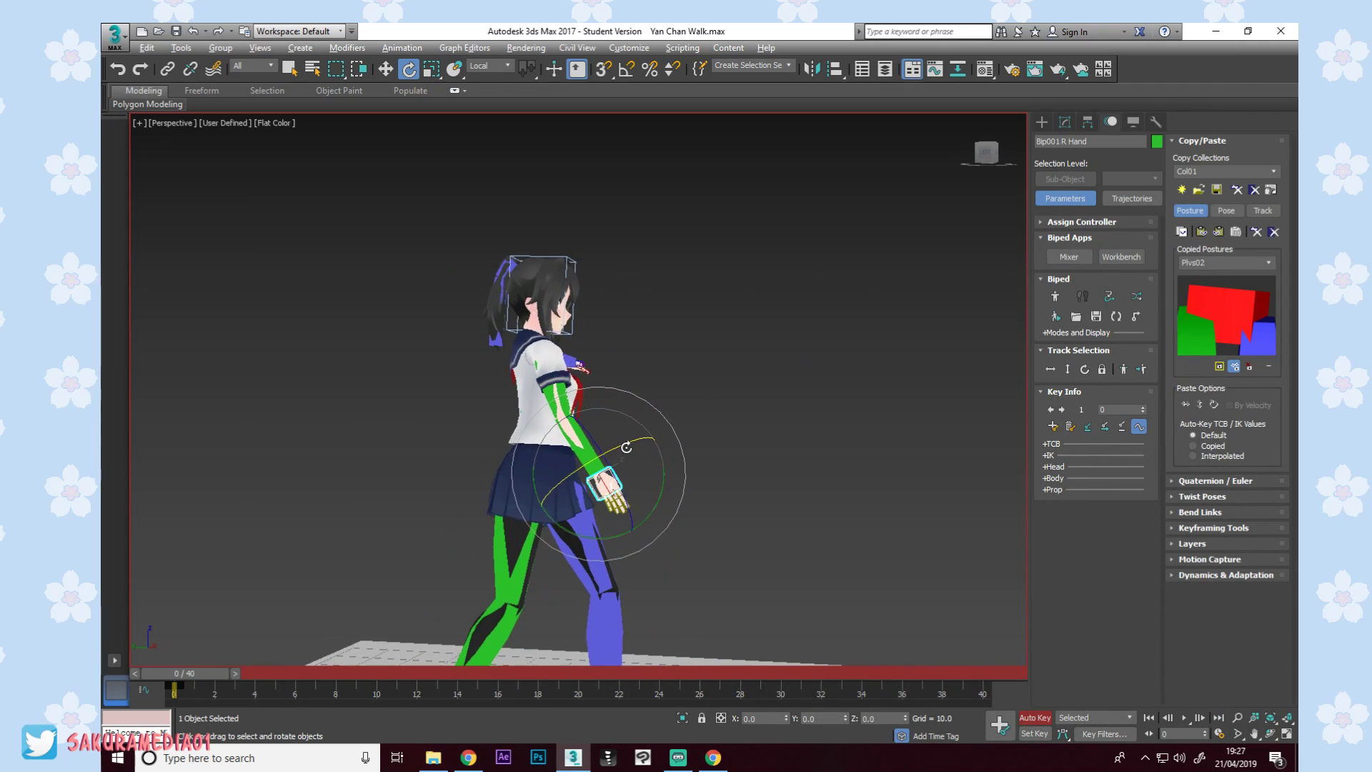
{"action": "scroll", "coordinate": [625, 448], "scroll_direction": "up", "scroll_amount": 3}
{"action": "left_click", "coordinate": [540, 293]}
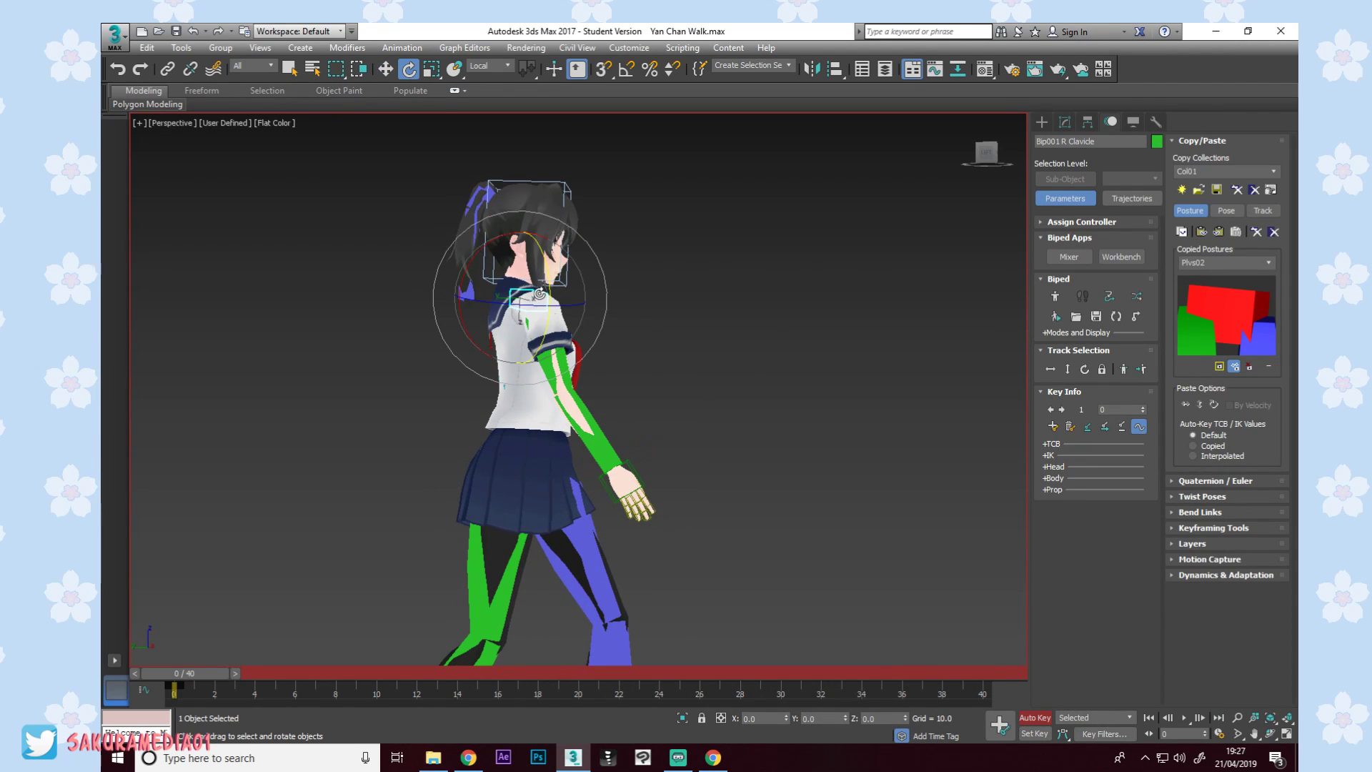
{"action": "middle_click_drag", "start_coordinate": [523, 305], "coordinate": [498, 443], "text": "alt"}
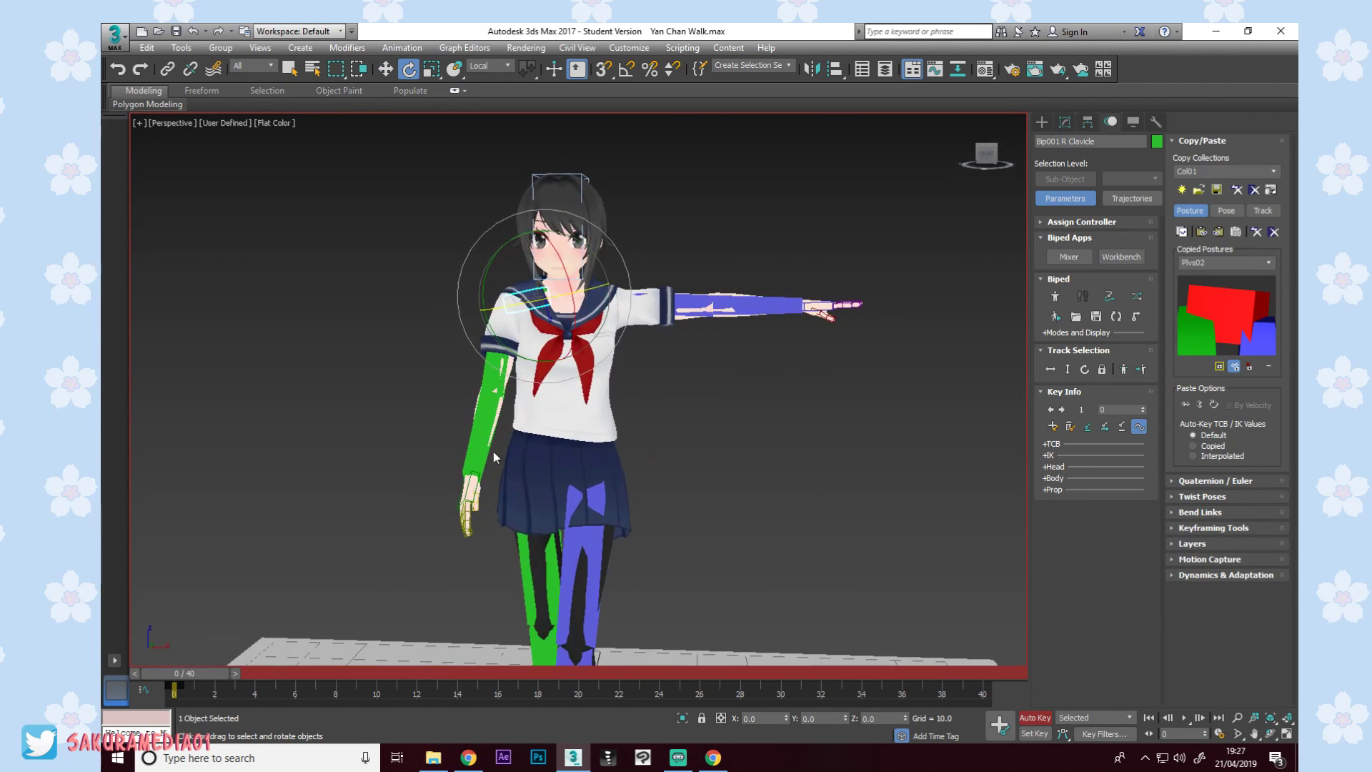
Copy the posture of the right hand together with all its fingers.
{"action": "double_click", "coordinate": [465, 498]}
{"action": "left_click", "coordinate": [1182, 231]}
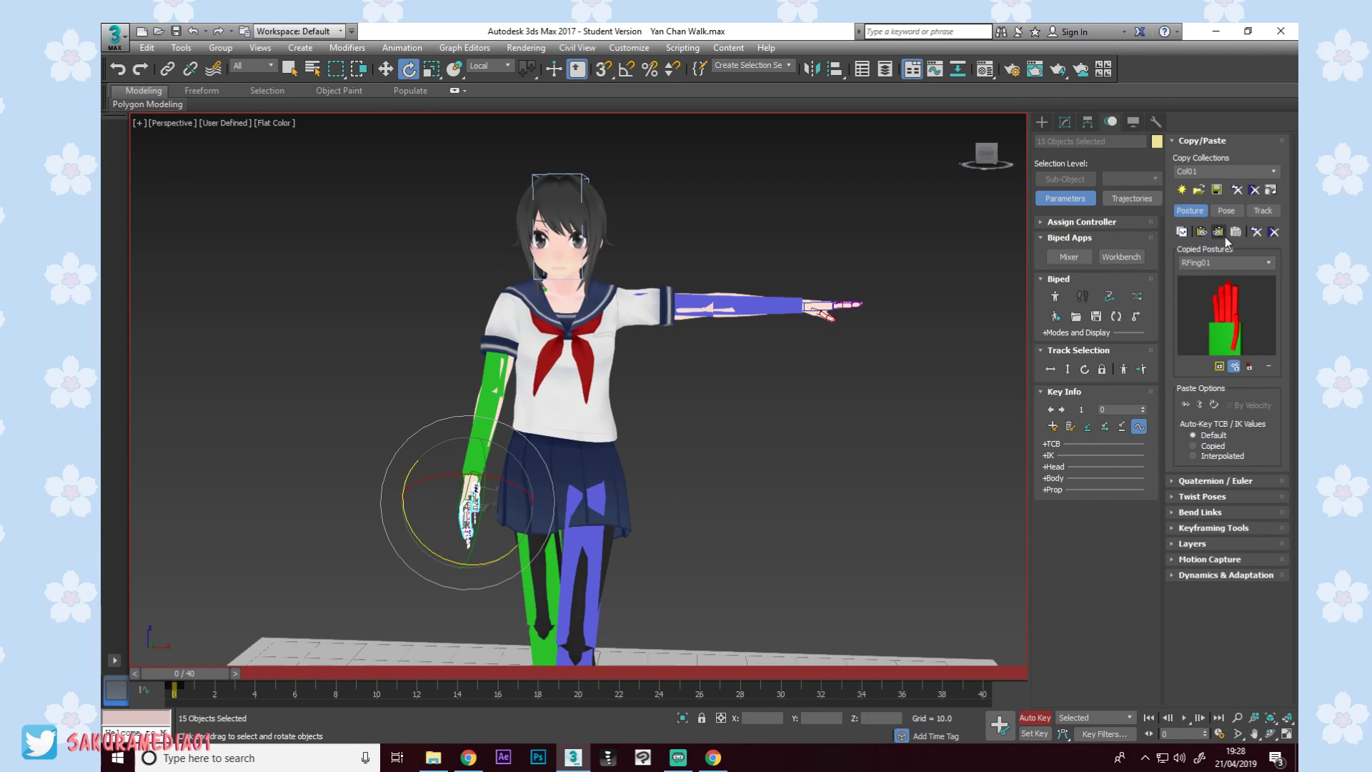
Rotate the left upper arm down beside the body at frame 0.
{"action": "middle_click_drag", "start_coordinate": [750, 343], "coordinate": [588, 340], "text": "alt"}
{"action": "left_click", "coordinate": [595, 363]}
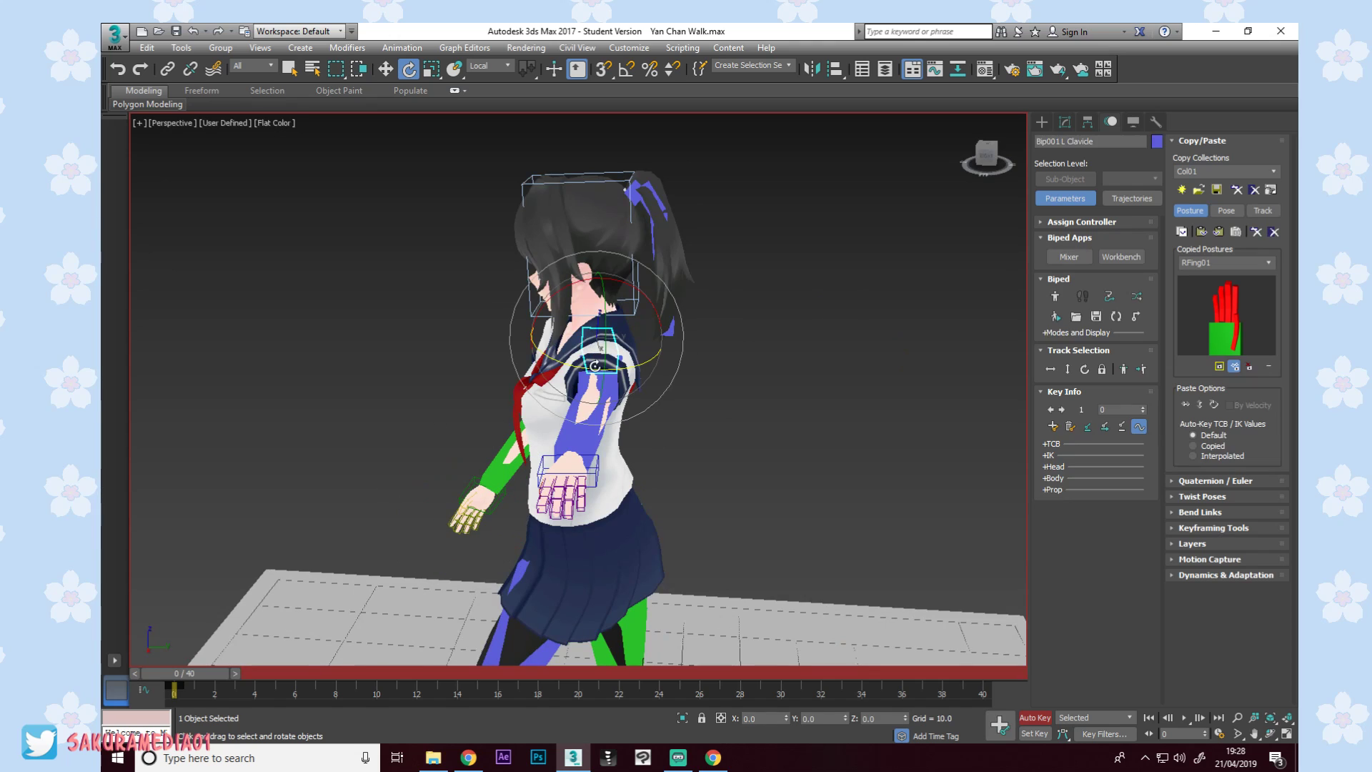
{"action": "left_click", "coordinate": [601, 398]}
{"action": "left_click_drag", "start_coordinate": [602, 401], "coordinate": [645, 414]}
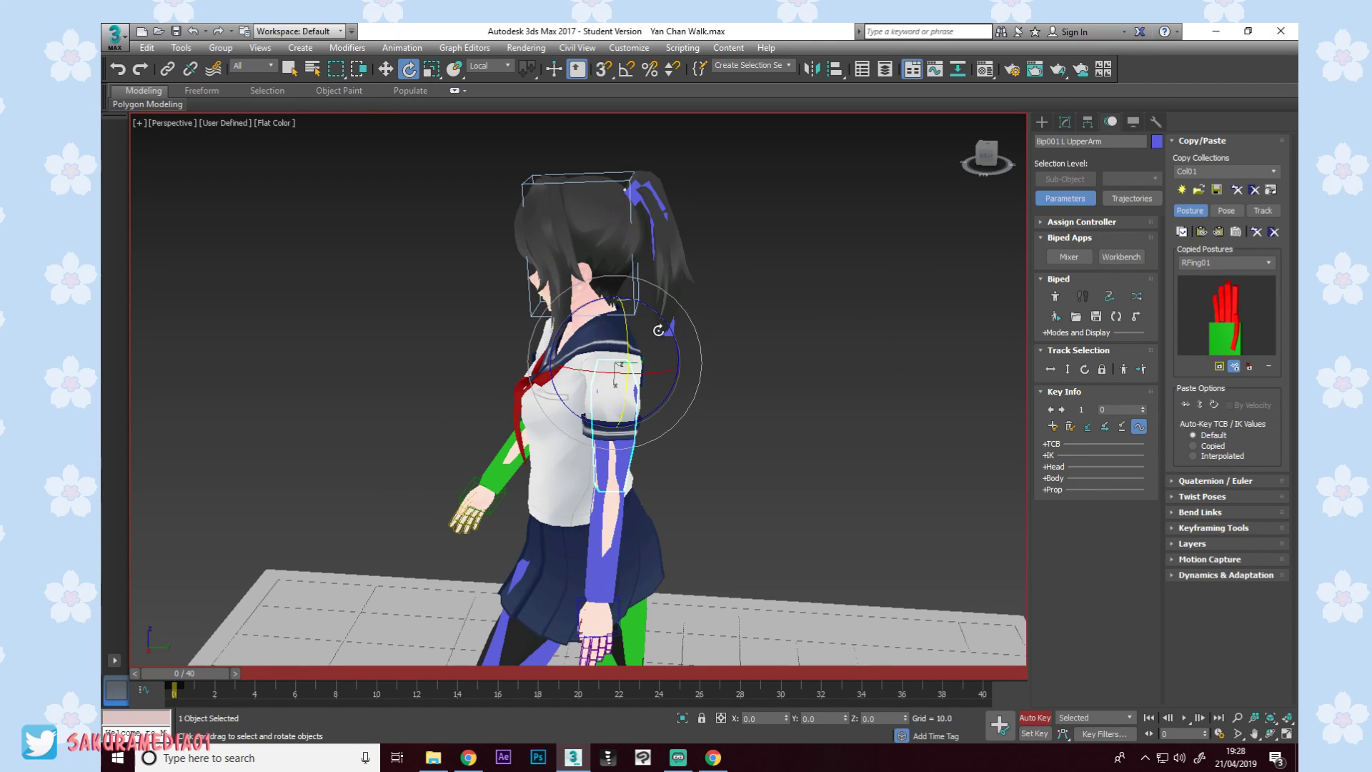
Rotate the left forearm at the elbow so the arm trails behind the body.
{"action": "middle_click_drag", "start_coordinate": [657, 332], "coordinate": [651, 392], "text": "alt"}
{"action": "left_click", "coordinate": [651, 389]}
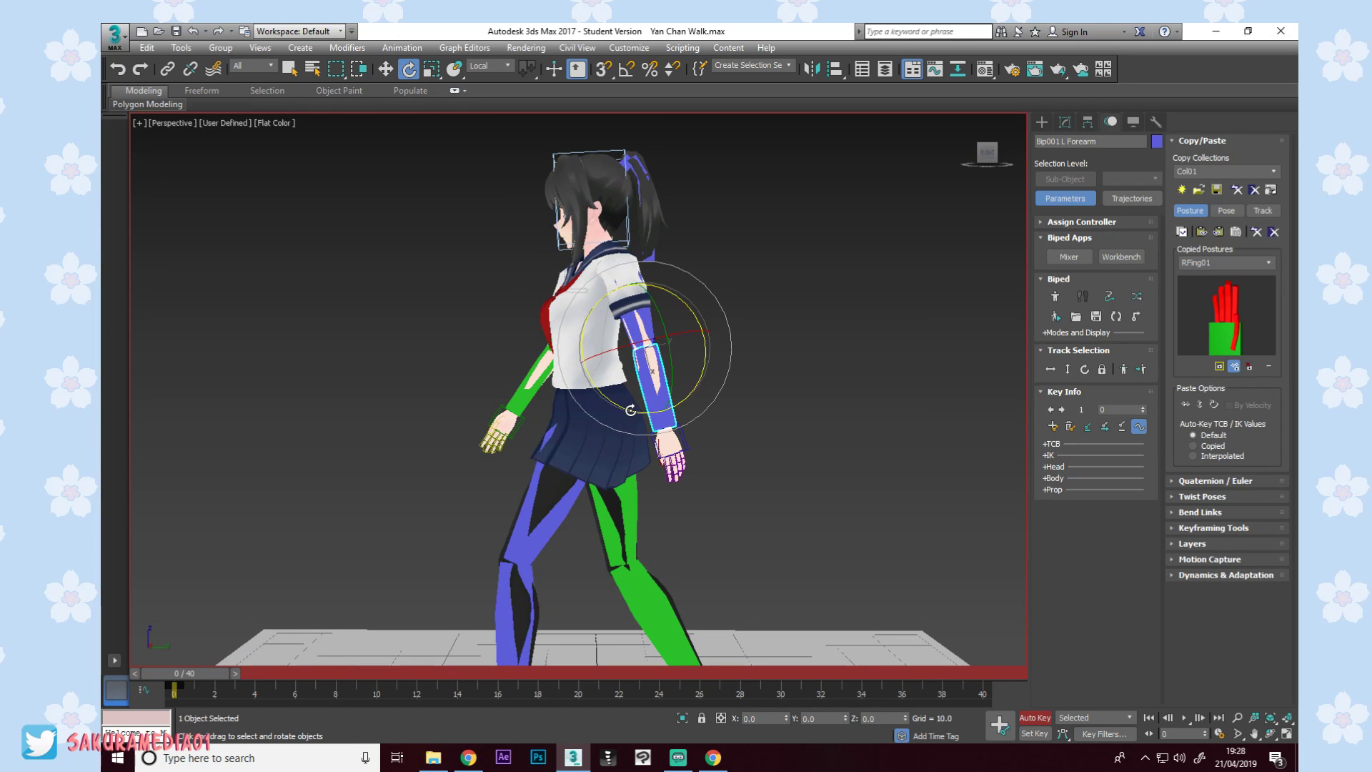
{"action": "left_click_drag", "start_coordinate": [630, 409], "coordinate": [615, 413]}
{"action": "middle_click_drag", "start_coordinate": [640, 409], "coordinate": [698, 414], "text": "alt"}
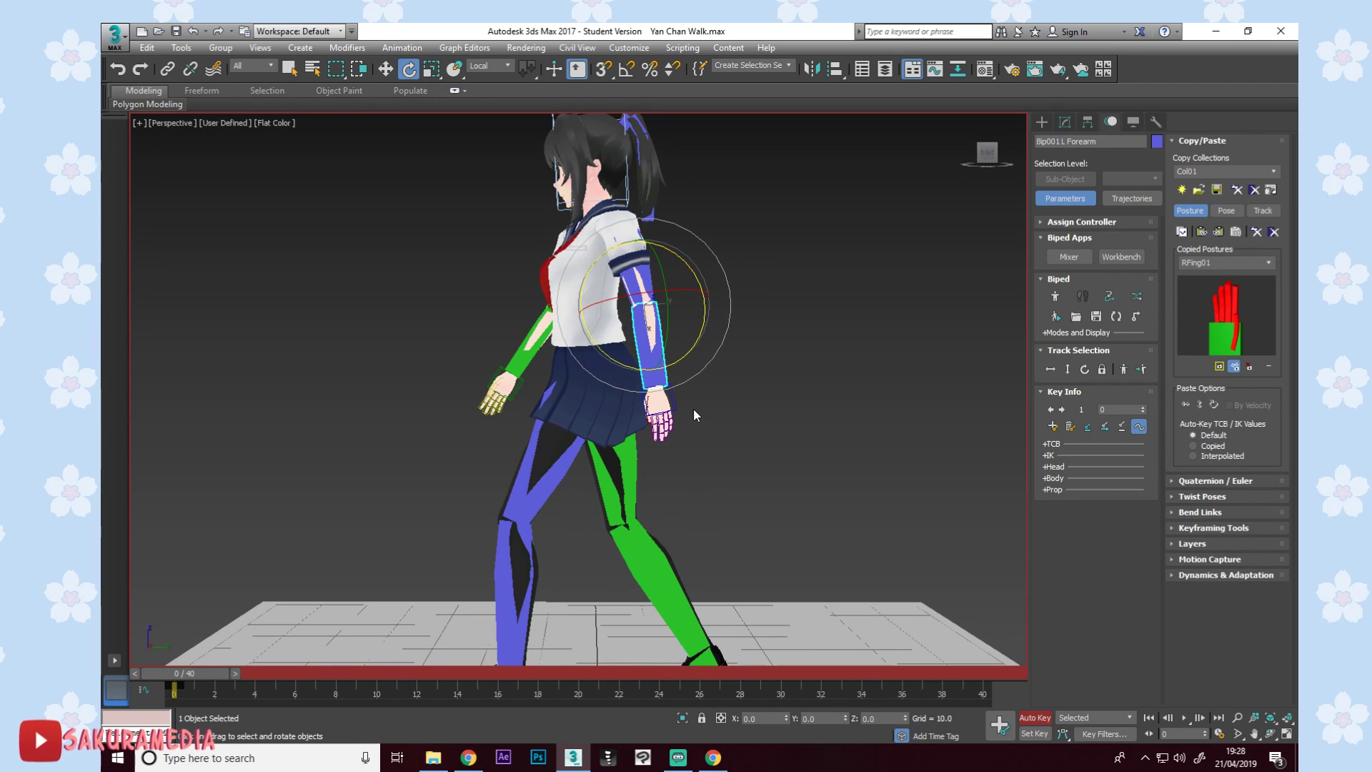
{"action": "scroll", "coordinate": [669, 378], "scroll_direction": "up", "scroll_amount": 2}
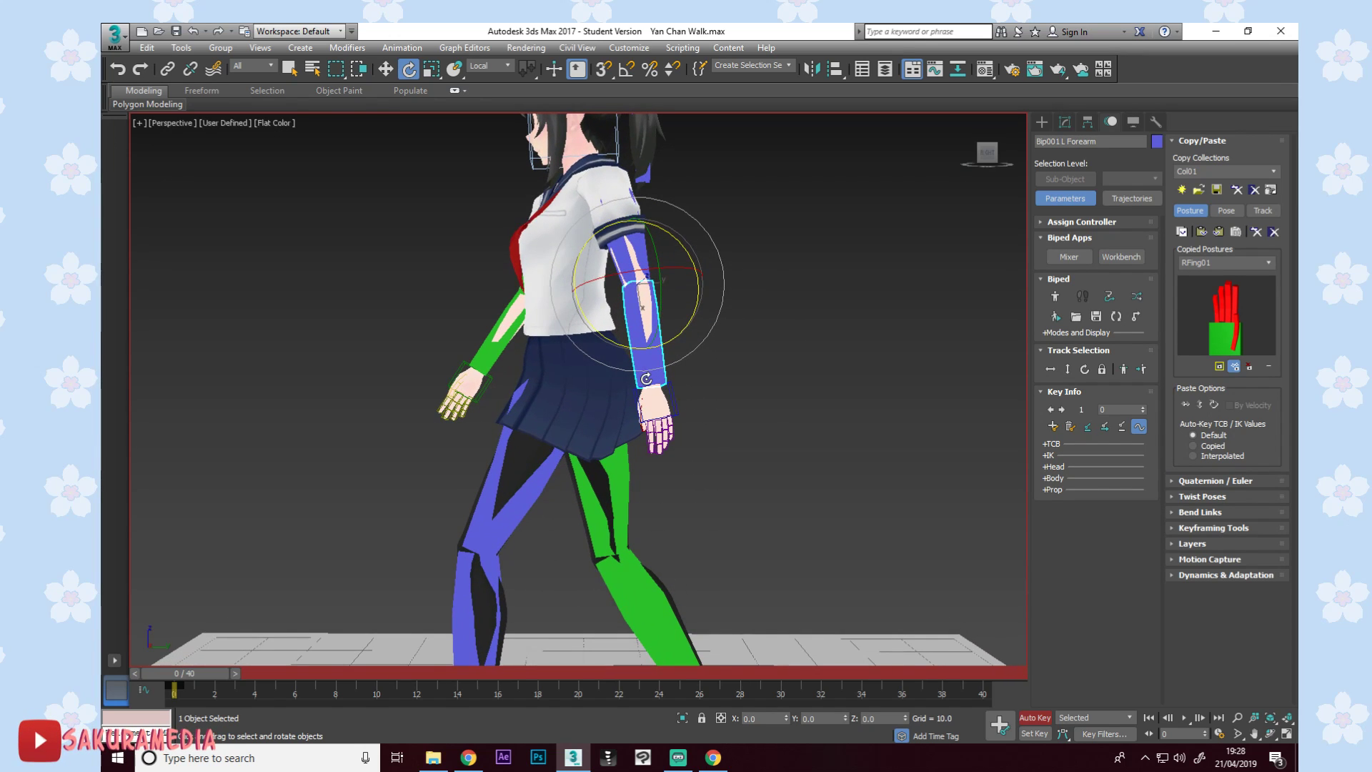
Refine the left upper arm, forearm and hand pose, checking the arm from the side and the front.
{"action": "middle_click_drag", "start_coordinate": [609, 297], "coordinate": [592, 235], "text": "alt"}
{"action": "left_click", "coordinate": [591, 225]}
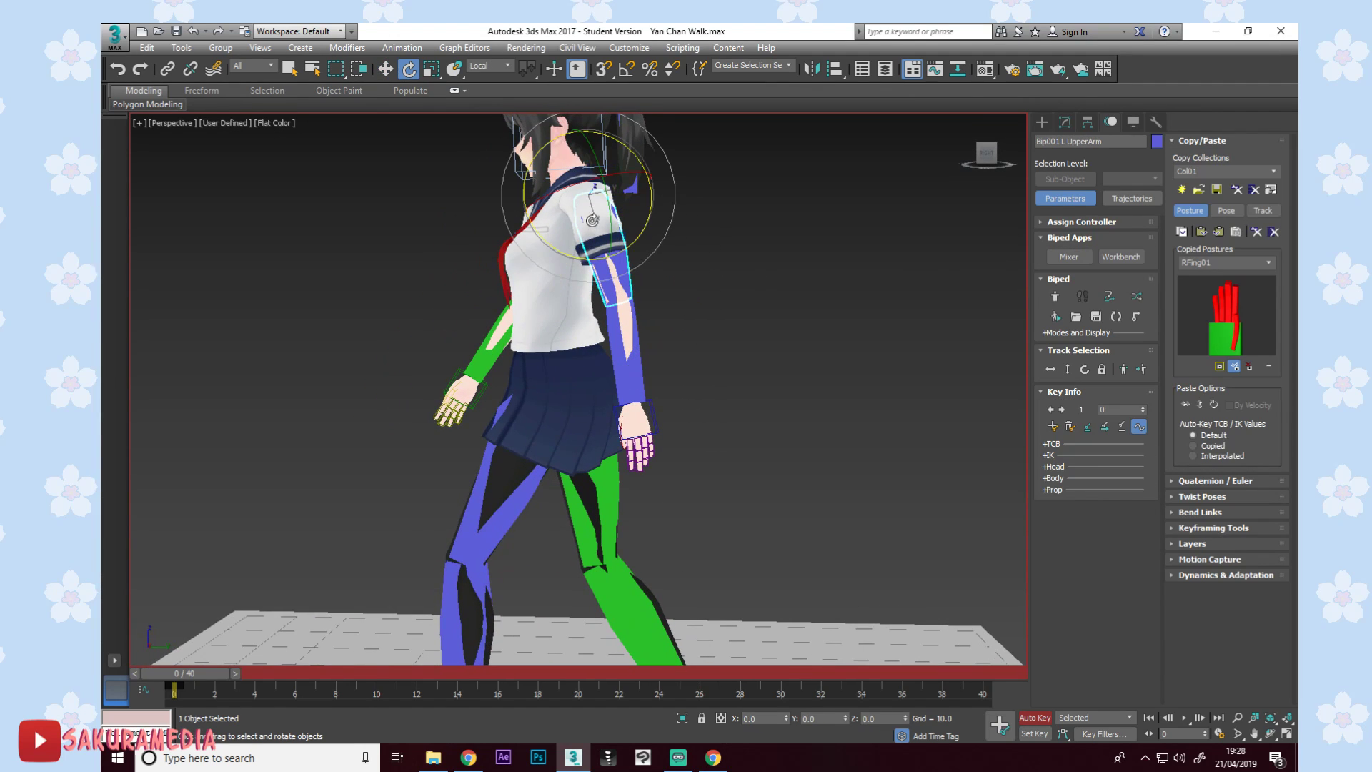
{"action": "middle_click_drag", "start_coordinate": [594, 182], "coordinate": [680, 254], "text": "alt"}
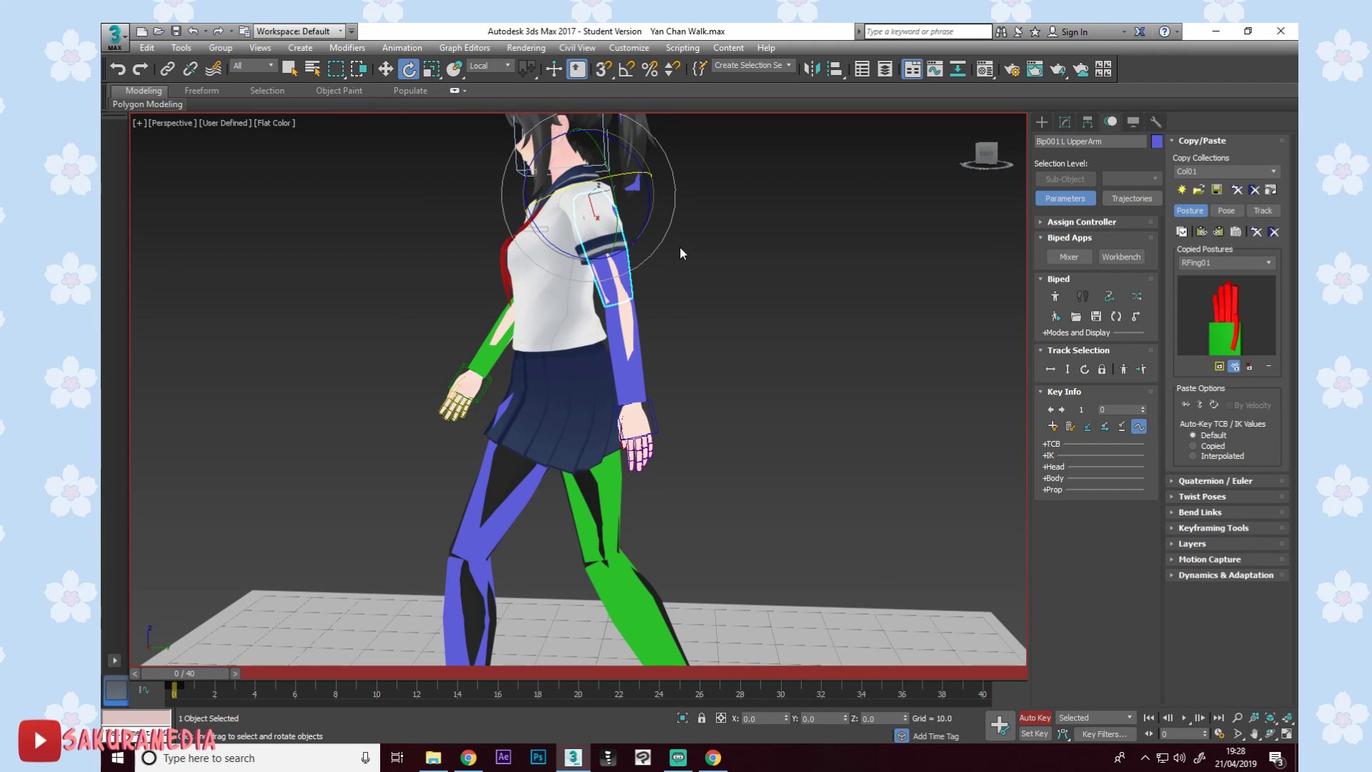
{"action": "middle_click_drag", "start_coordinate": [726, 259], "coordinate": [618, 328], "text": "alt"}
{"action": "key", "text": "w"}
{"action": "left_click", "coordinate": [657, 409]}
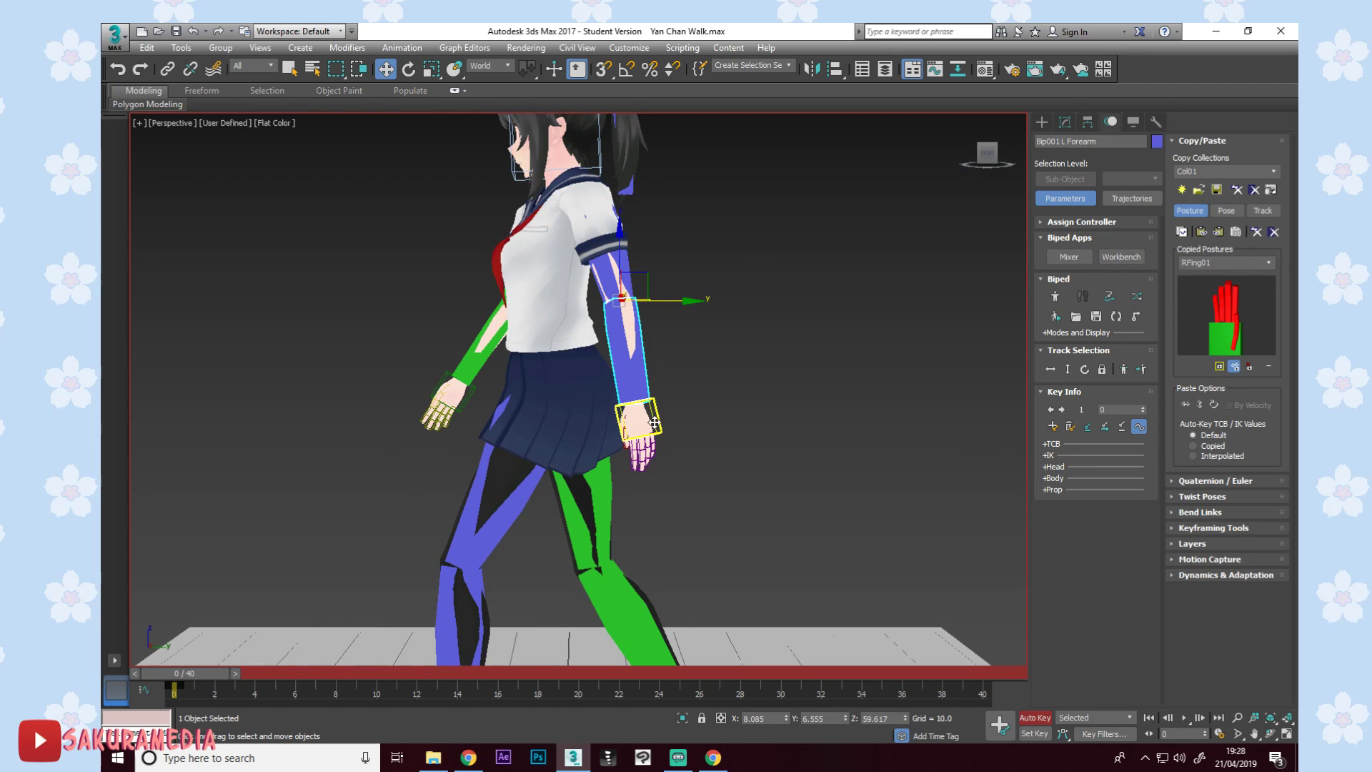
{"action": "left_click_drag", "start_coordinate": [654, 379], "coordinate": [669, 376]}
{"action": "middle_click_drag", "start_coordinate": [665, 372], "coordinate": [732, 367], "text": "alt"}
{"action": "scroll", "coordinate": [732, 367], "scroll_direction": "up", "scroll_amount": 1}
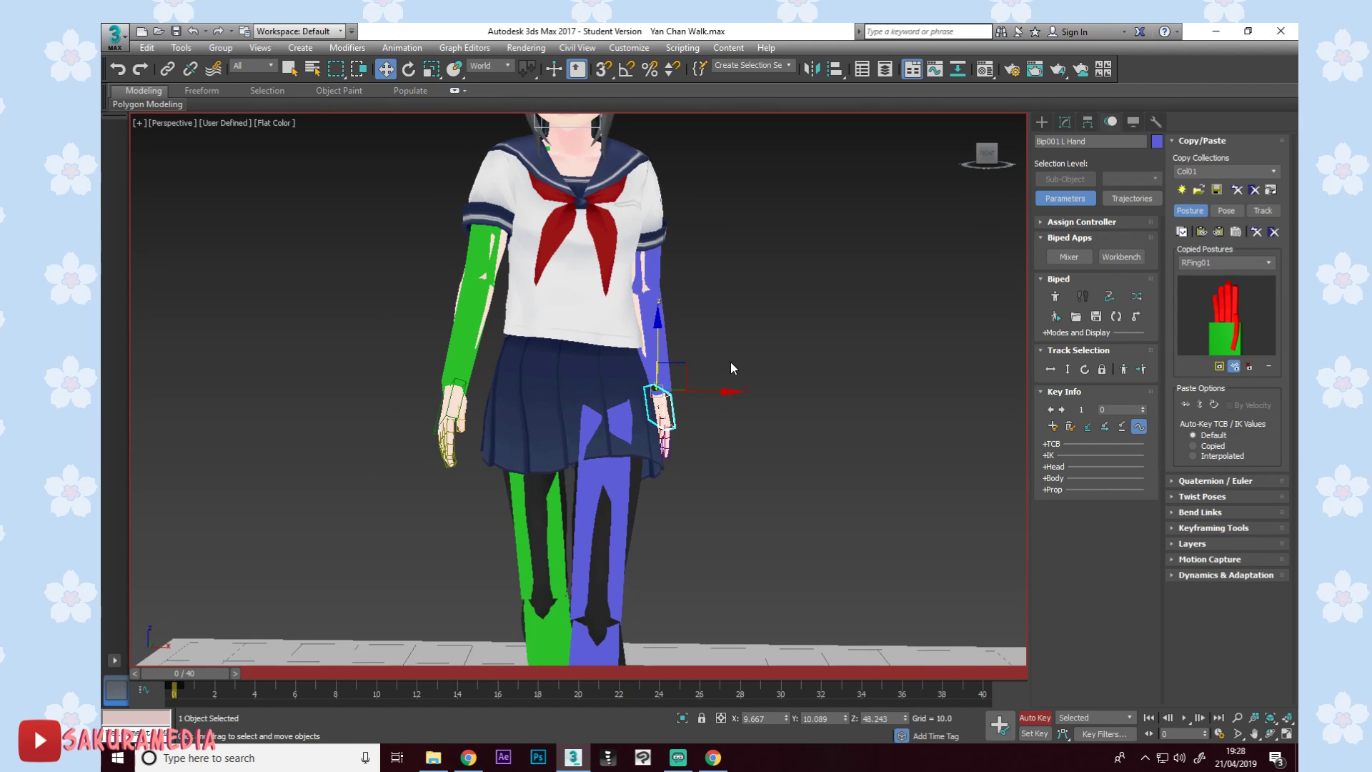
{"action": "scroll", "coordinate": [671, 355], "scroll_direction": "down", "scroll_amount": 1}
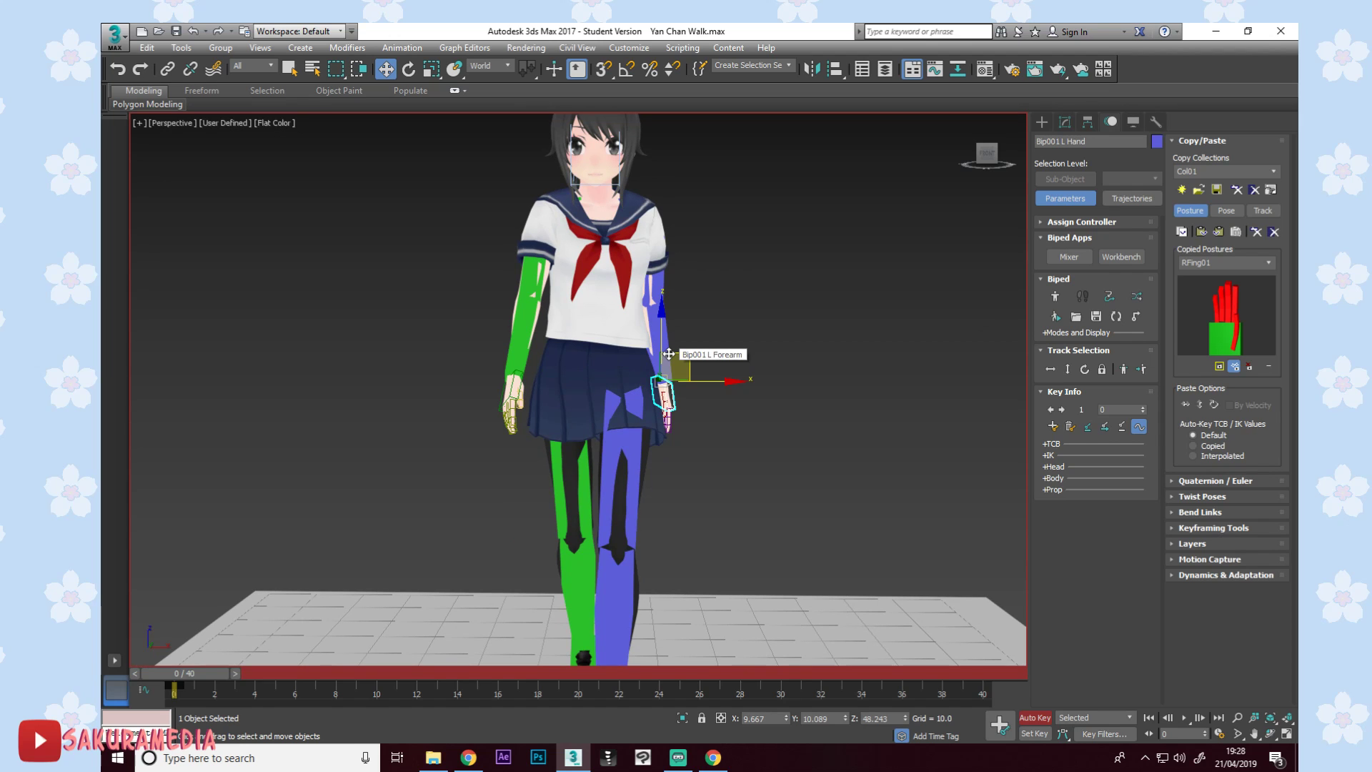
Select the head at frame 0 and examine its pose from the side and the front.
{"action": "middle_click_drag", "start_coordinate": [668, 354], "coordinate": [550, 264], "text": "alt"}
{"action": "middle_click_drag", "start_coordinate": [621, 296], "coordinate": [710, 421]}
{"action": "left_click", "coordinate": [592, 249]}
{"action": "middle_click_drag", "start_coordinate": [599, 258], "coordinate": [592, 317]}
{"action": "middle_click_drag", "start_coordinate": [687, 325], "coordinate": [567, 245], "text": "alt"}
{"action": "scroll", "coordinate": [571, 221], "scroll_direction": "down", "scroll_amount": 1}
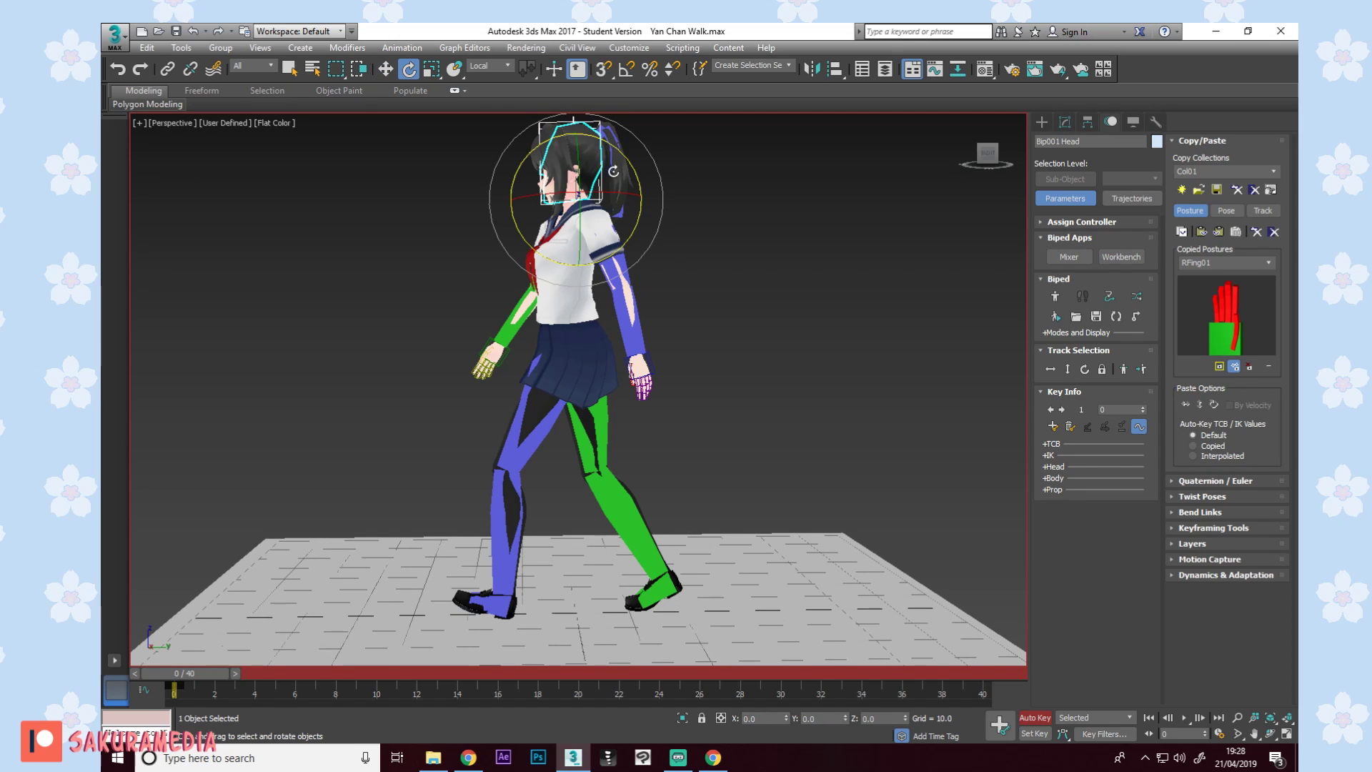
{"action": "middle_click_drag", "start_coordinate": [614, 154], "coordinate": [735, 258], "text": "alt"}
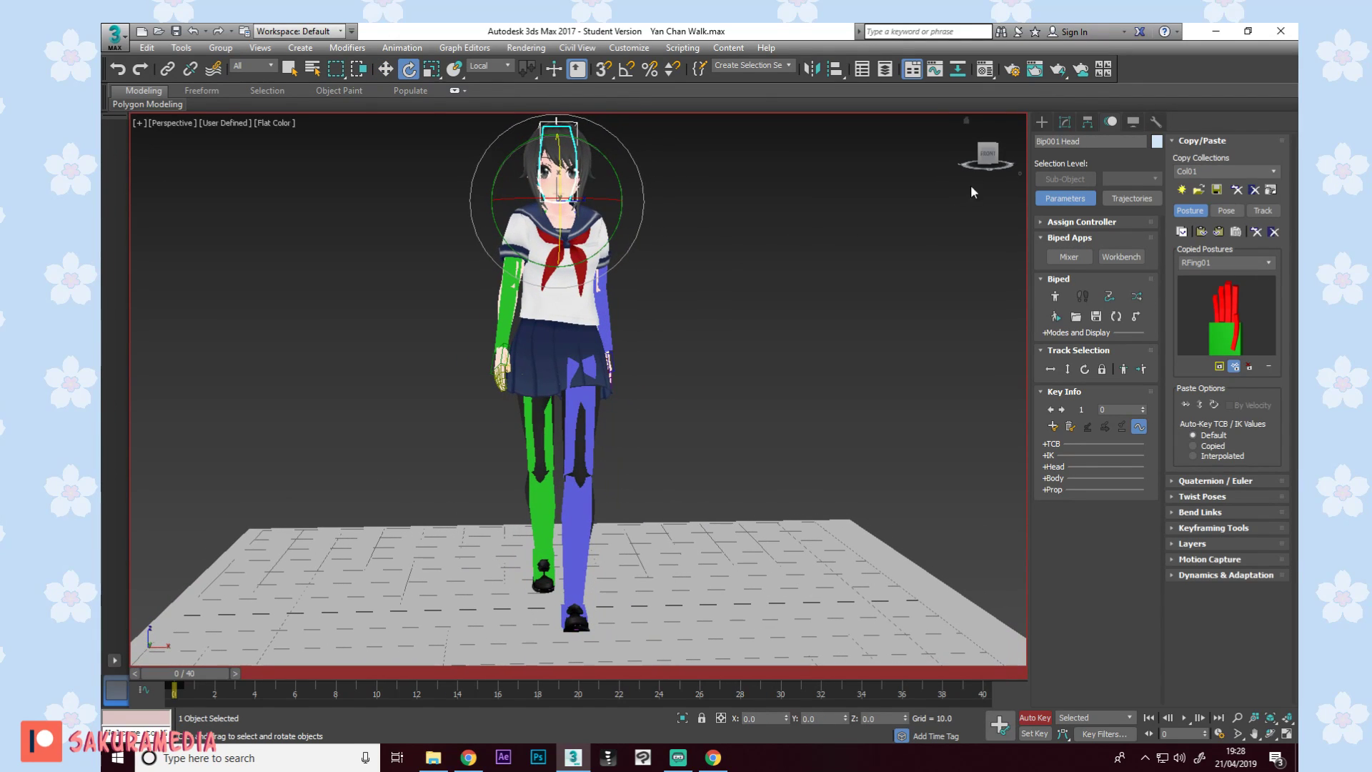
{"action": "left_click", "coordinate": [986, 155]}
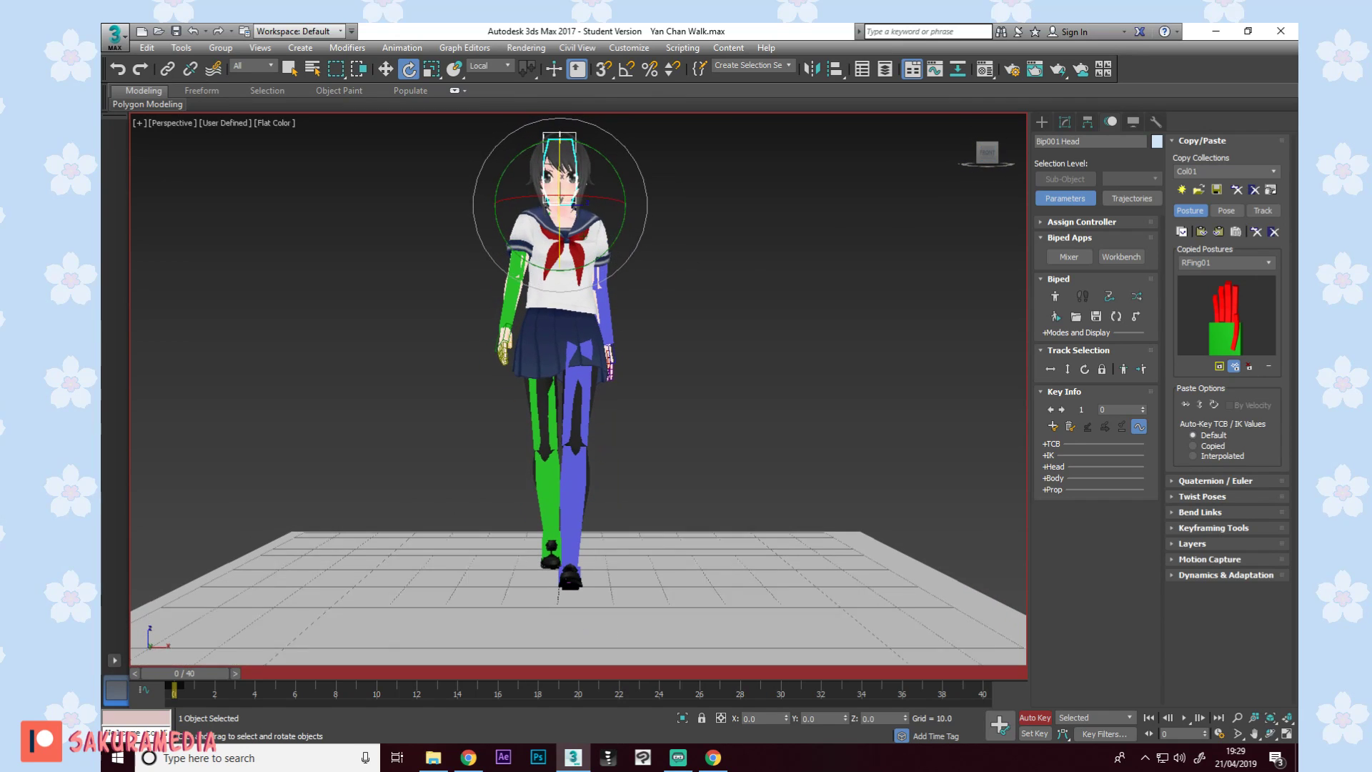
{"action": "mouse_move", "coordinate": [670, 443]}
{"action": "middle_mouse_down", "text": "alt"}
{"action": "mouse_move", "coordinate": [719, 487]}
{"action": "mouse_move", "coordinate": [785, 474]}
{"action": "mouse_move", "coordinate": [649, 462]}
{"action": "middle_mouse_up", "text": "alt"}
{"action": "scroll", "coordinate": [581, 261], "scroll_direction": "up", "scroll_amount": 4}
{"action": "middle_click_drag", "start_coordinate": [572, 285], "coordinate": [568, 270], "text": "alt"}
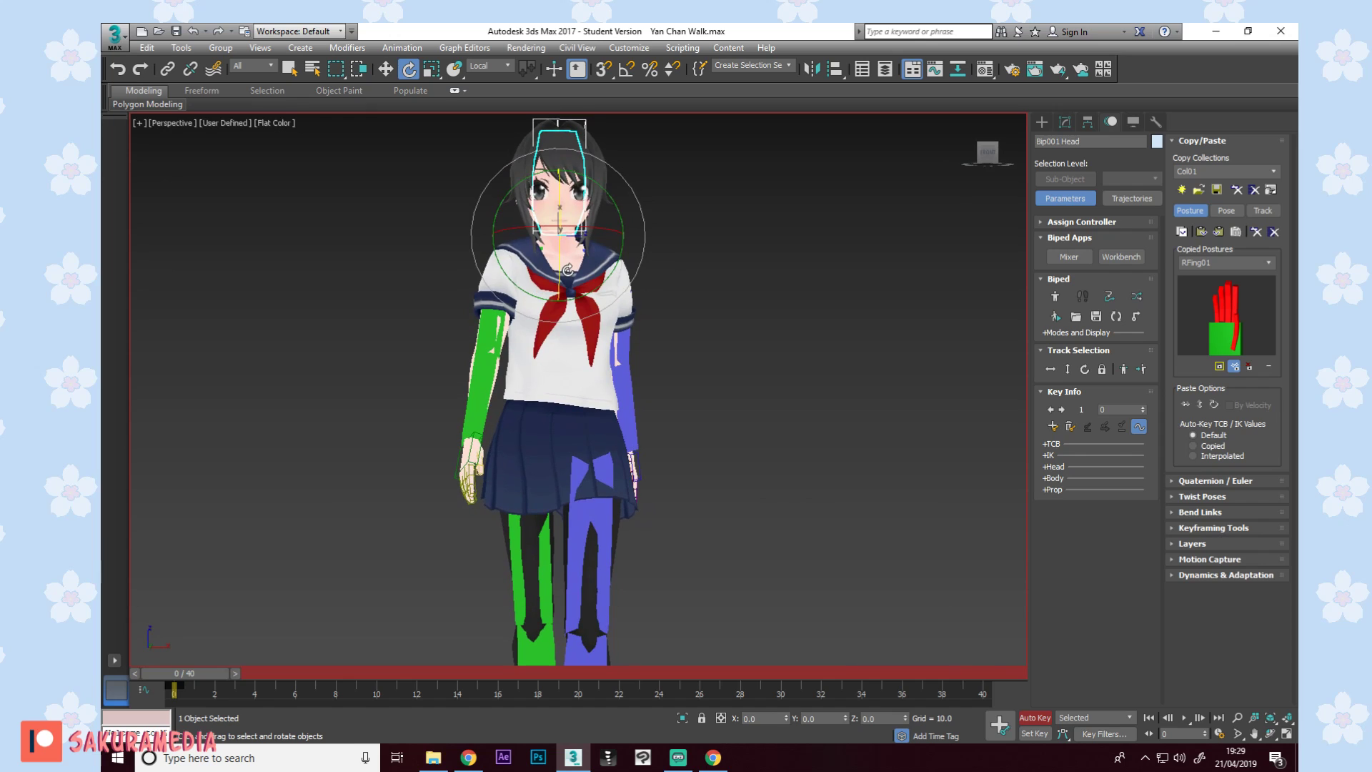
Select the lowest spine segment with everything above it, including arms, hands and head, and copy its posture at frame 0.
{"action": "double_click", "coordinate": [588, 330]}
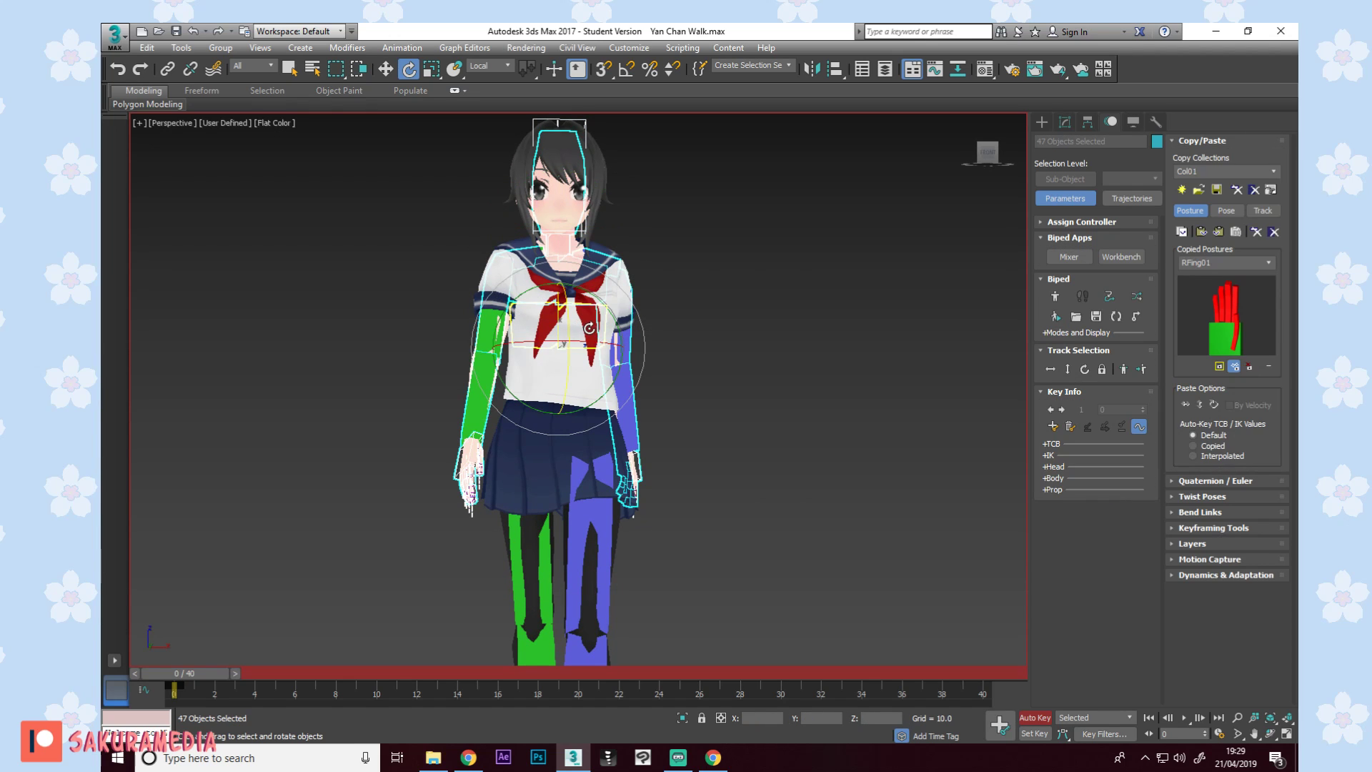
{"action": "middle_click_drag", "start_coordinate": [588, 330], "coordinate": [471, 595], "text": "alt"}
{"action": "double_click", "coordinate": [572, 375]}
{"action": "left_click", "coordinate": [1180, 234]}
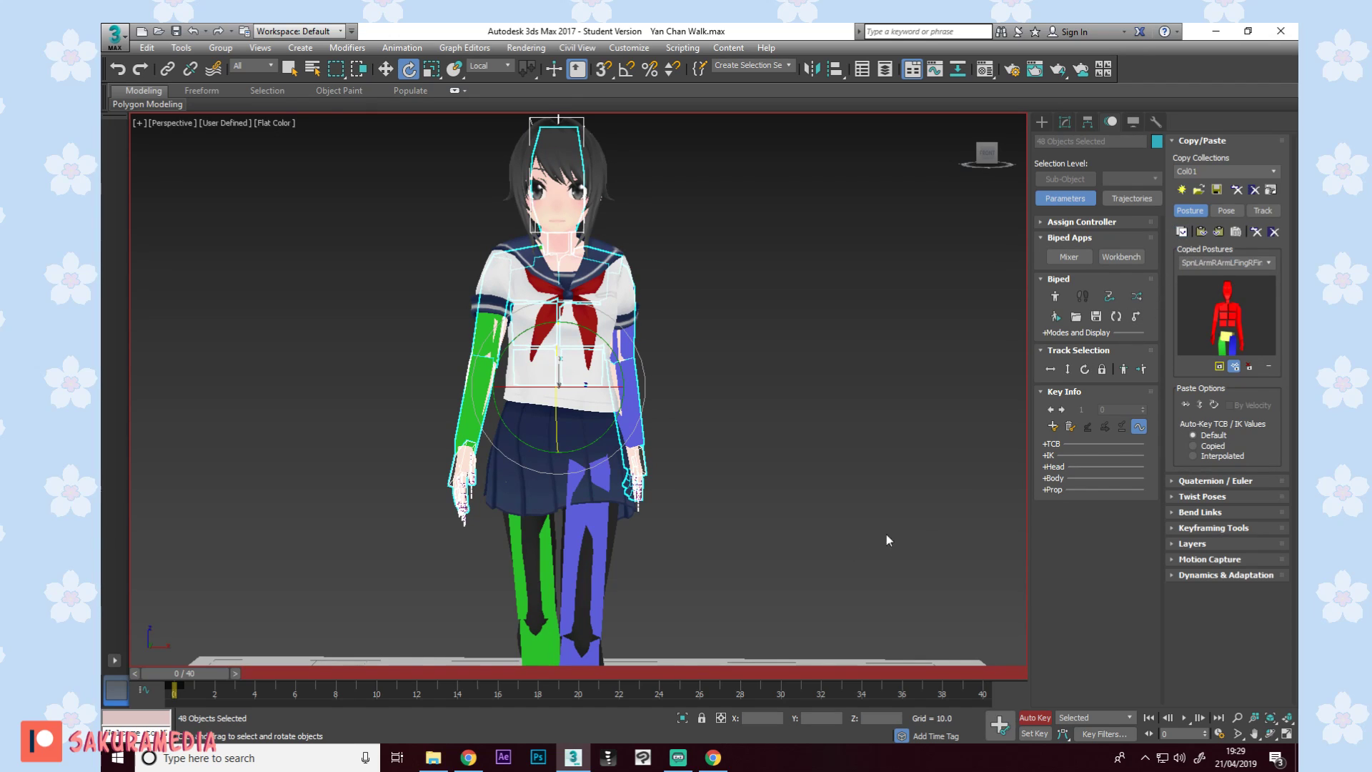
Paste the upper-body posture mirrored at frame 20 and unmirrored at frame 40.
{"action": "left_click", "coordinate": [589, 672]}
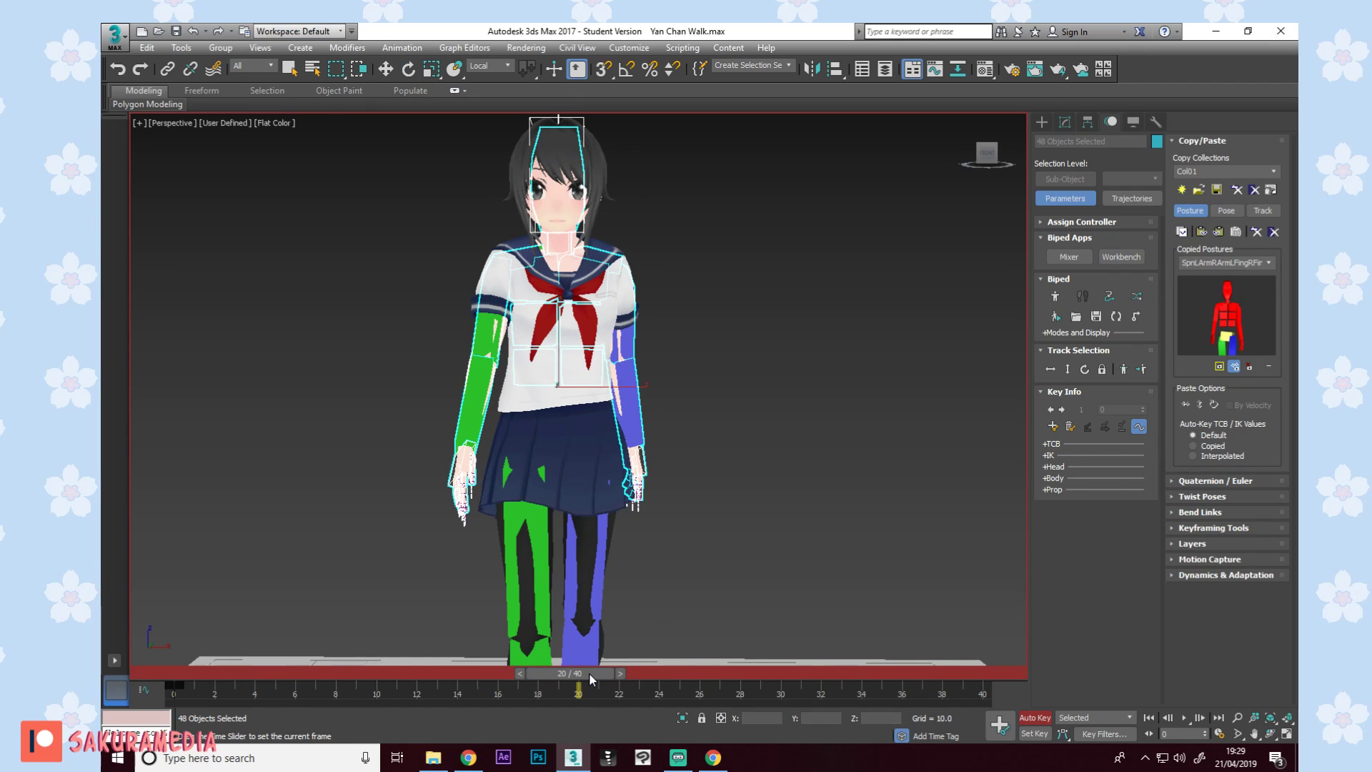
{"action": "left_click", "coordinate": [1219, 231]}
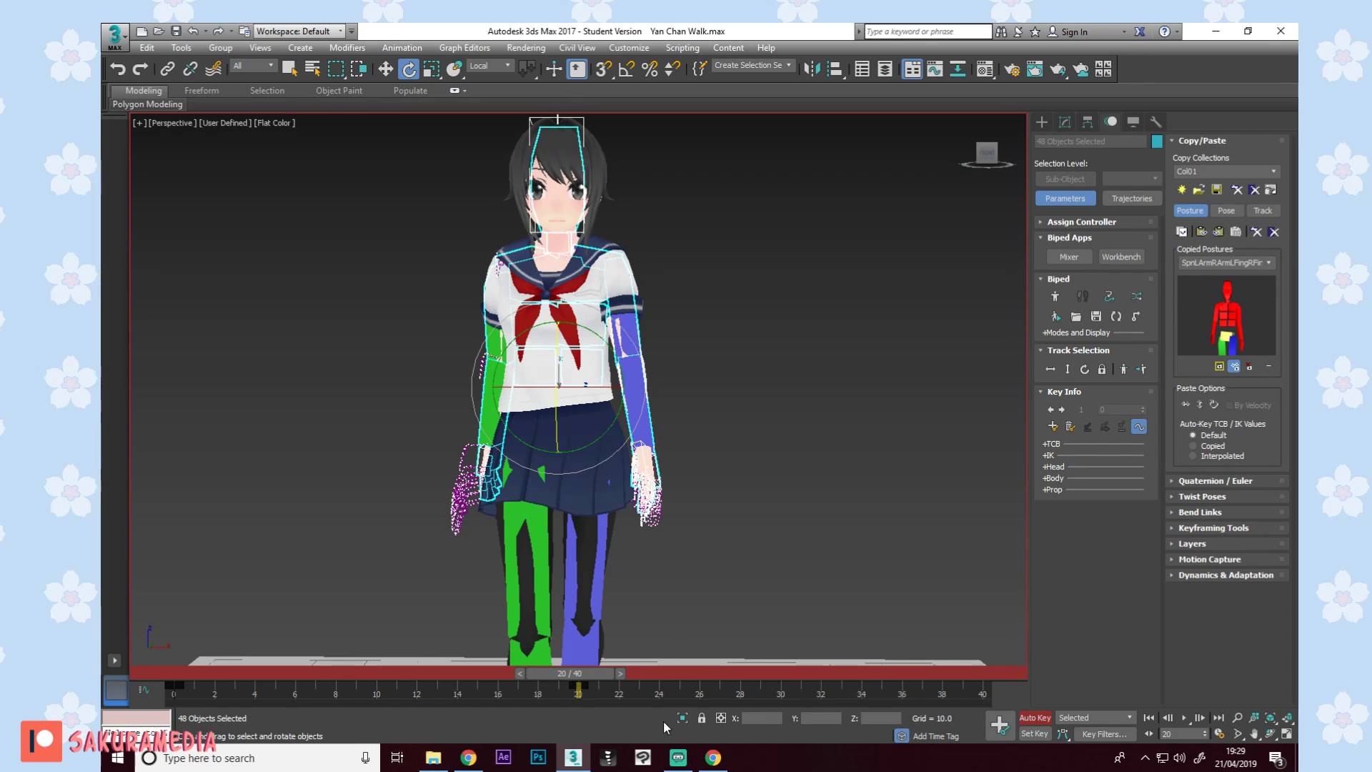
{"action": "left_click_drag", "start_coordinate": [602, 672], "coordinate": [1006, 667]}
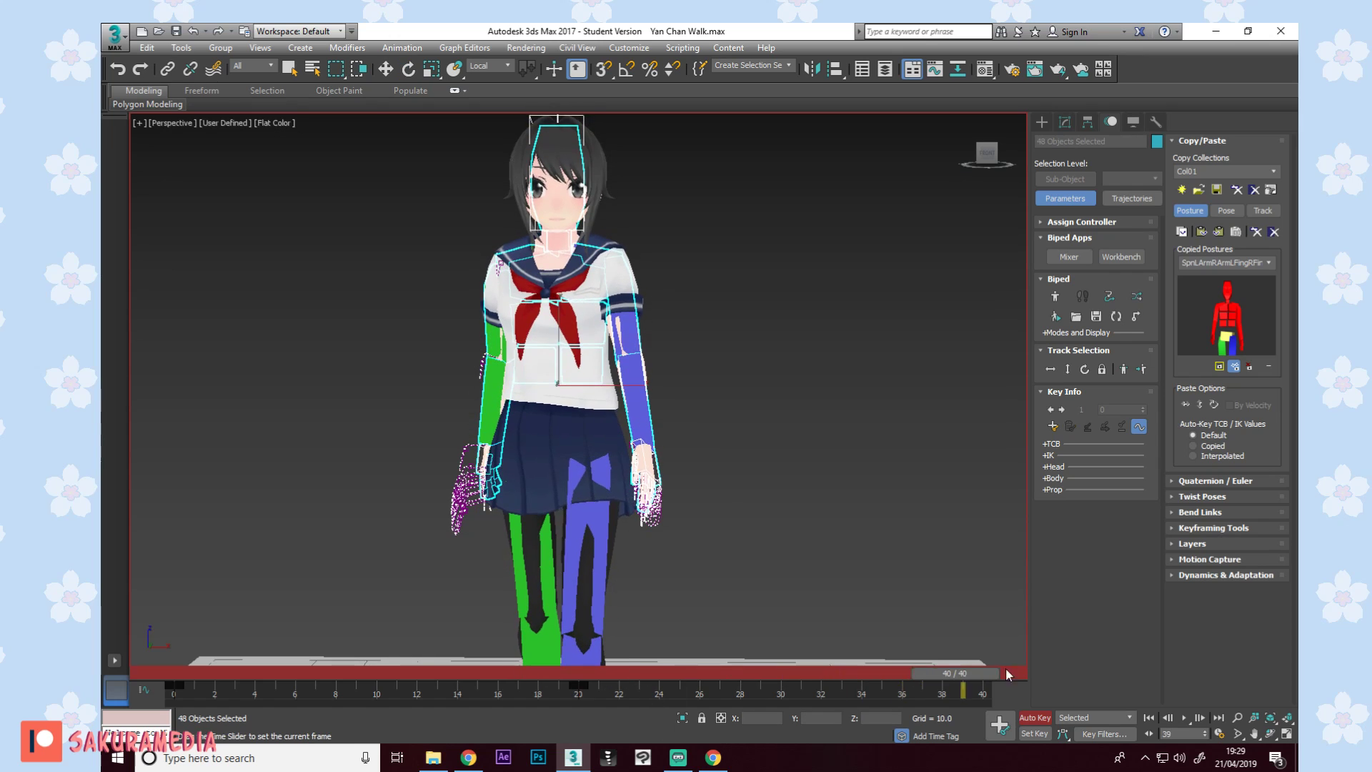
{"action": "left_click", "coordinate": [1204, 233]}
{"action": "scroll", "coordinate": [745, 392], "scroll_direction": "down", "scroll_amount": 3}
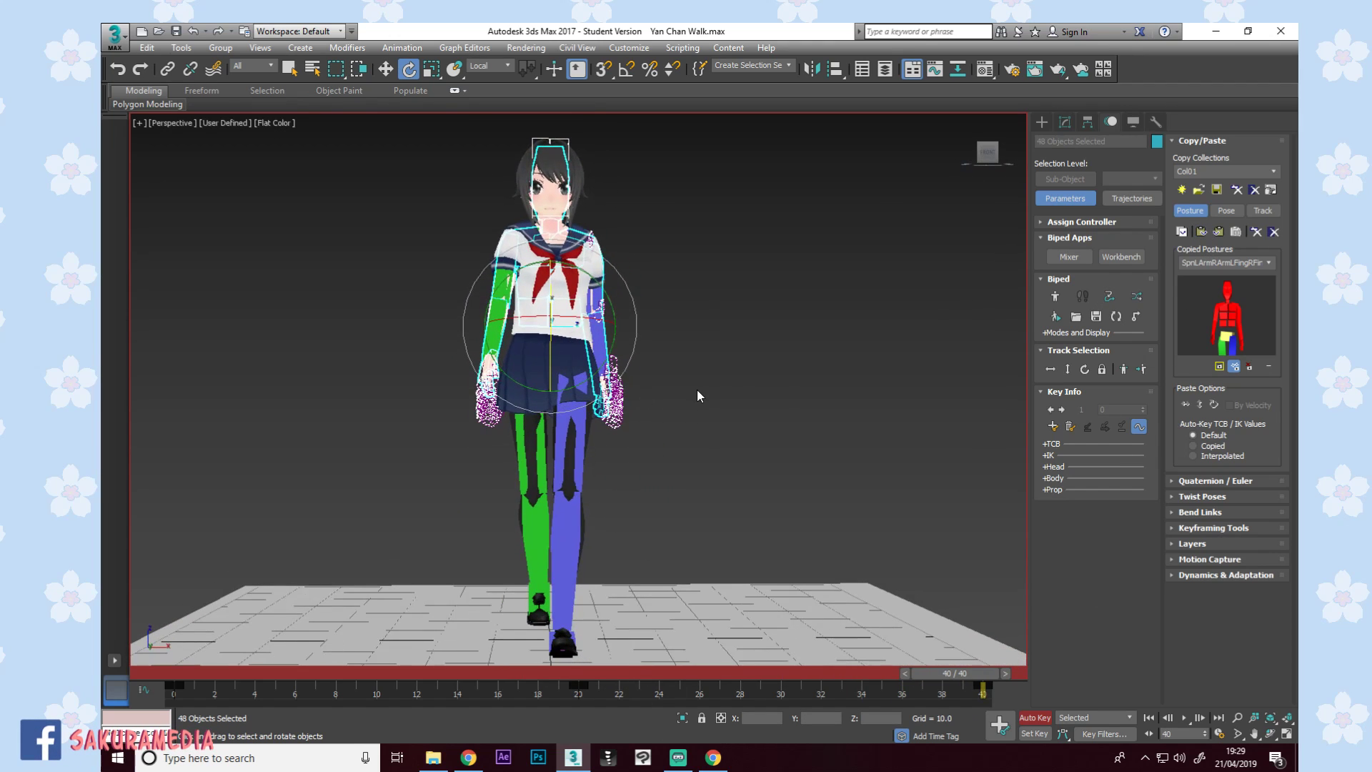
Play the walk cycle with nothing selected, check the arm swing from front and side, and return to frame 0.
{"action": "left_click", "coordinate": [696, 389]}
{"action": "left_click", "coordinate": [1181, 717]}
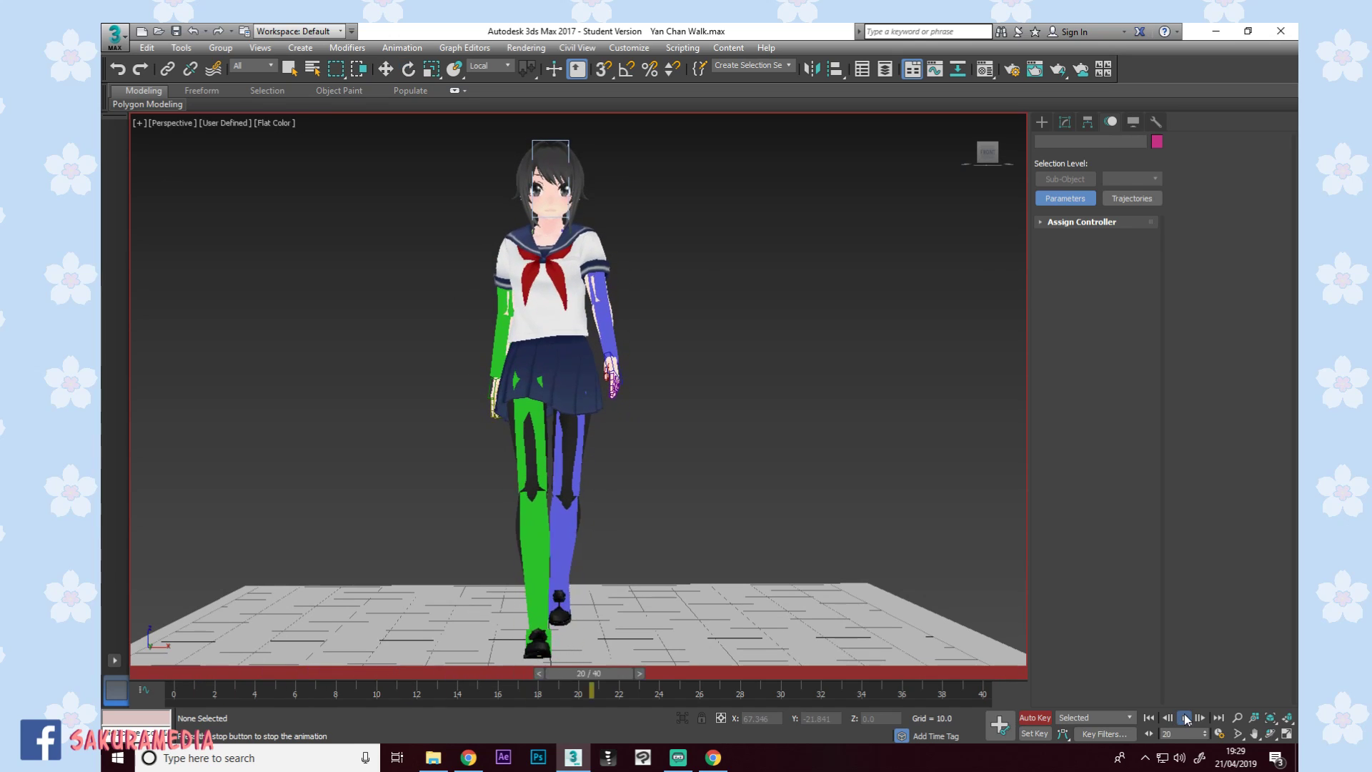
{"action": "middle_click_drag", "start_coordinate": [607, 514], "coordinate": [641, 408], "text": "alt"}
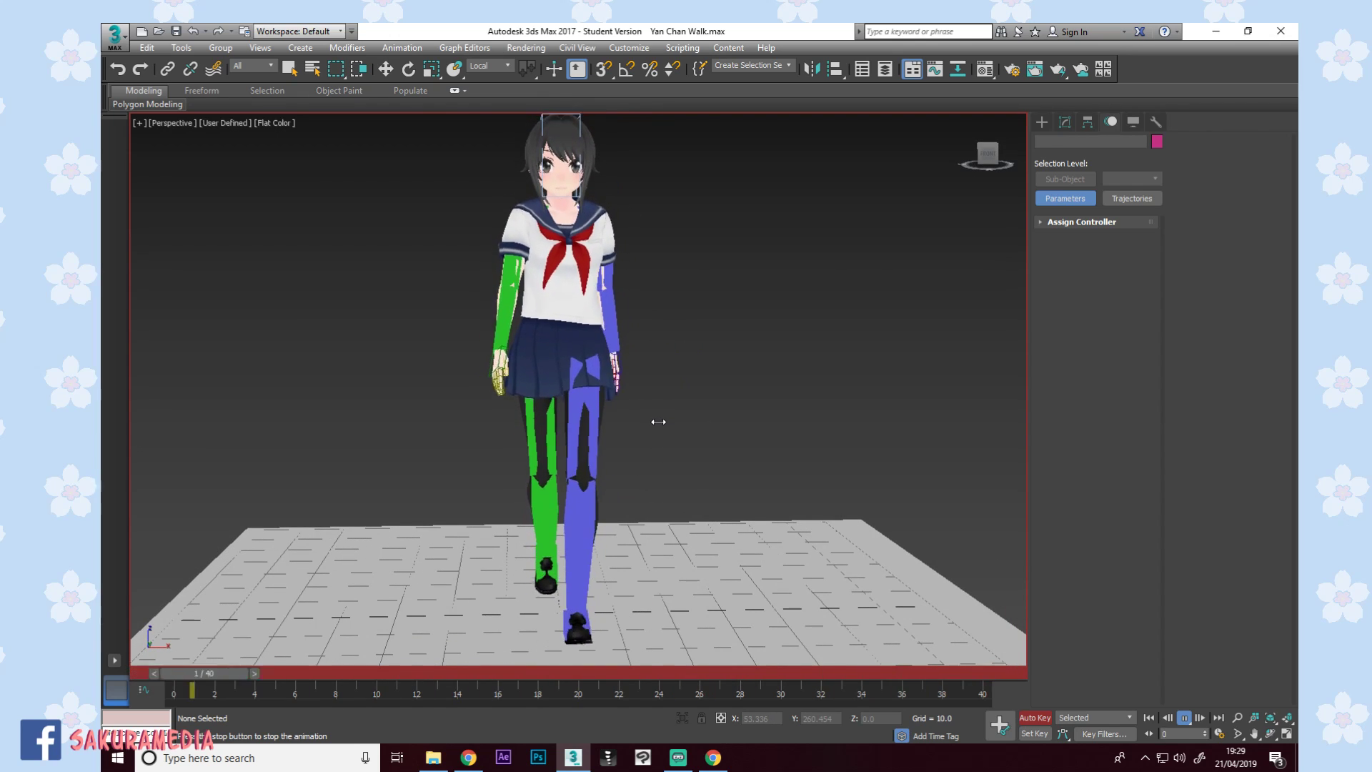
{"action": "middle_click_drag", "start_coordinate": [628, 401], "coordinate": [674, 398], "text": "alt"}
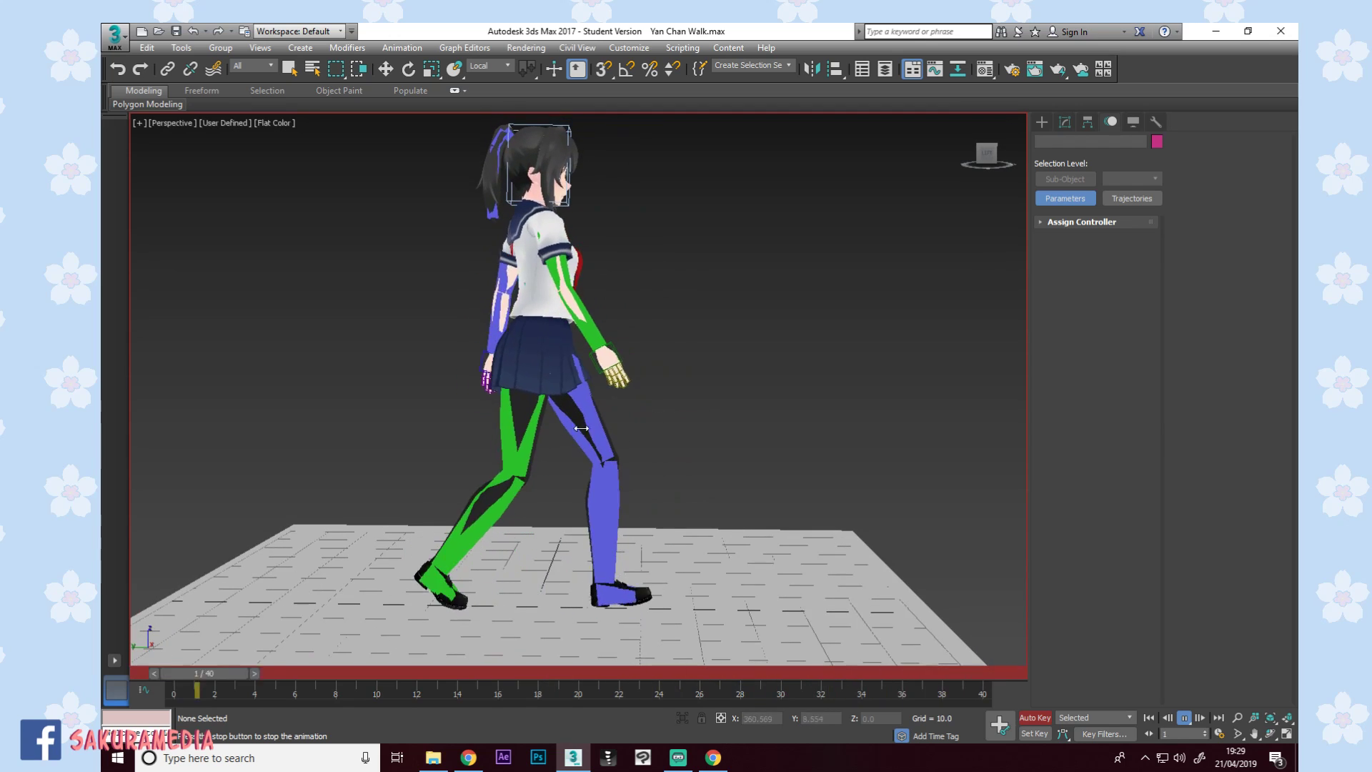
{"action": "middle_click_drag", "start_coordinate": [541, 401], "coordinate": [630, 403]}
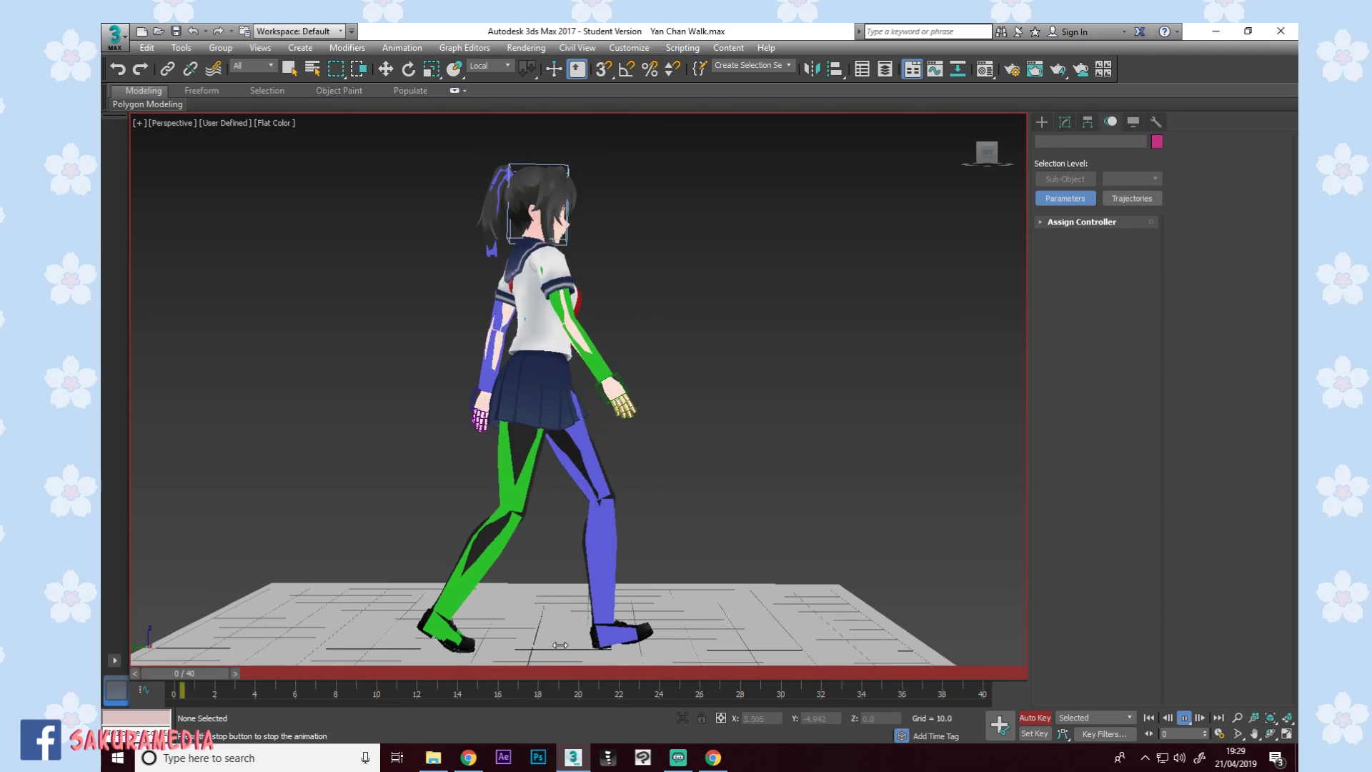
{"action": "left_click_drag", "start_coordinate": [513, 676], "coordinate": [204, 671]}
Rotate the lowest spine segment slightly at frame 10.
{"action": "scroll", "coordinate": [477, 468], "scroll_direction": "up", "scroll_amount": 5}
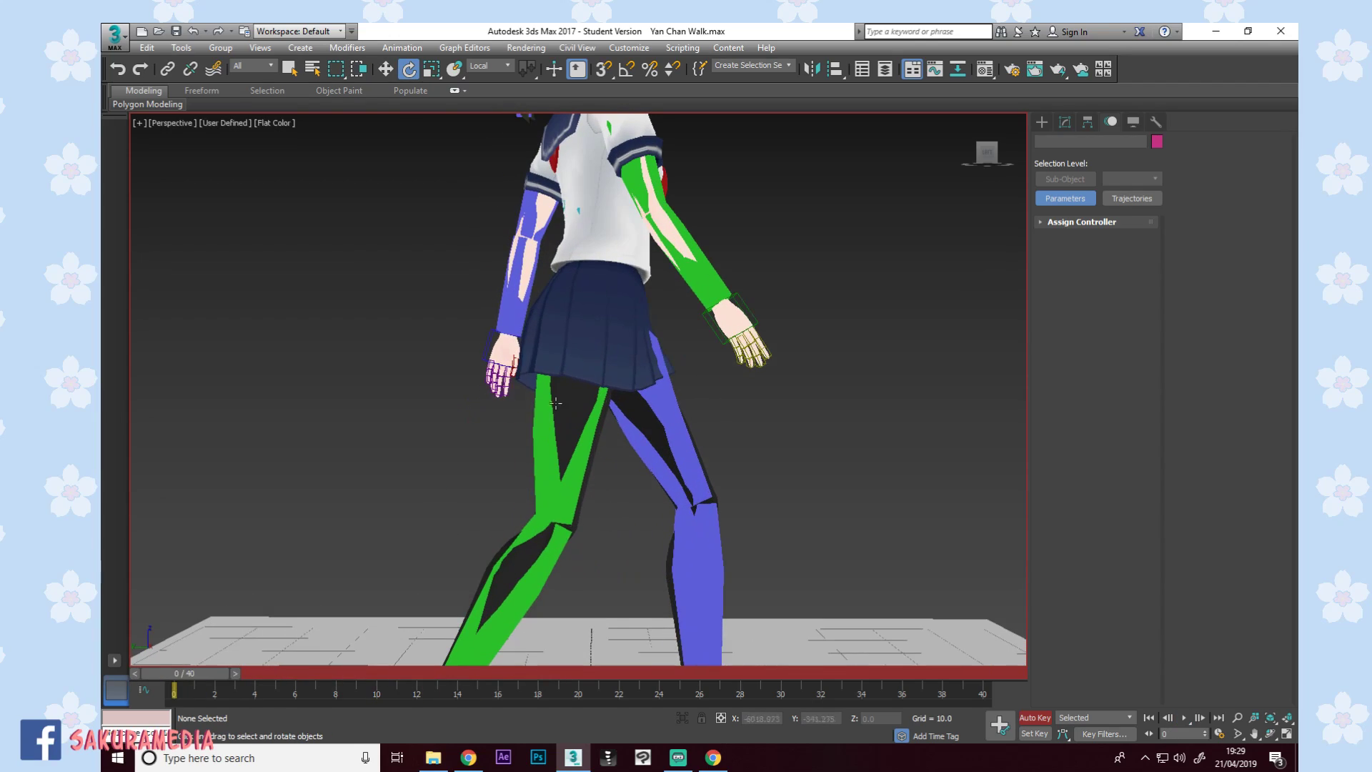
{"action": "left_click", "coordinate": [582, 312]}
{"action": "middle_click_drag", "start_coordinate": [582, 312], "coordinate": [531, 425], "text": "alt"}
{"action": "left_click", "coordinate": [553, 309]}
{"action": "left_click", "coordinate": [564, 303]}
{"action": "middle_click_drag", "start_coordinate": [564, 303], "coordinate": [284, 612], "text": "alt"}
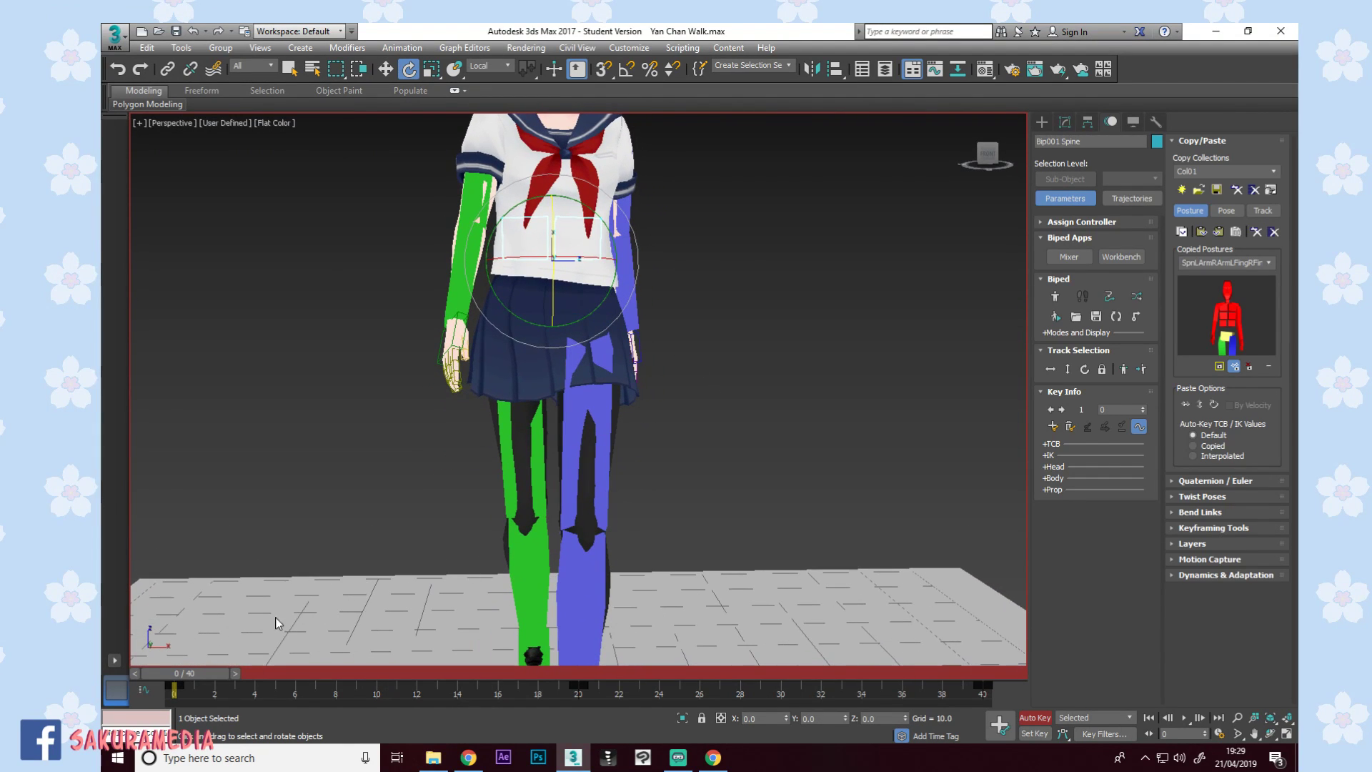
{"action": "left_click_drag", "start_coordinate": [183, 676], "coordinate": [376, 672]}
{"action": "middle_click_drag", "start_coordinate": [443, 500], "coordinate": [526, 402], "text": "alt"}
{"action": "key", "text": "e"}
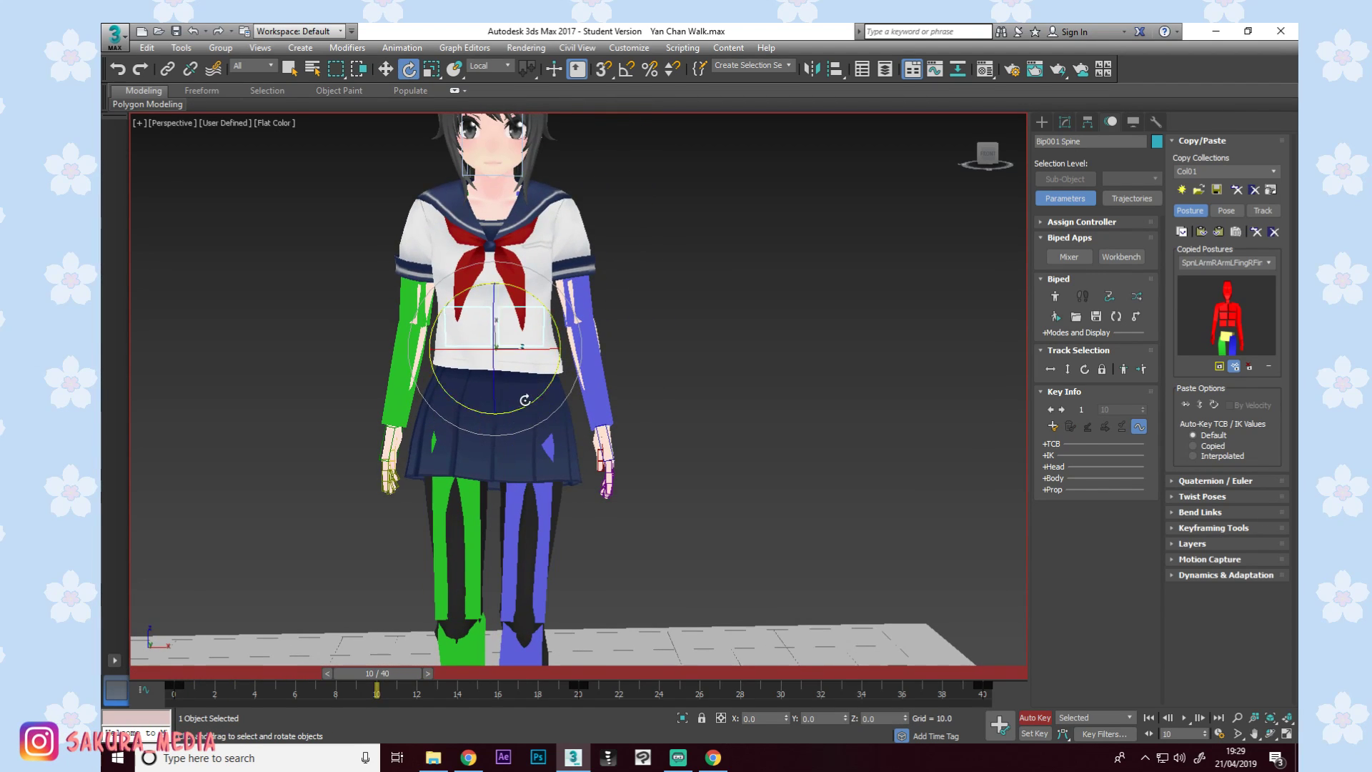
{"action": "left_click_drag", "start_coordinate": [519, 347], "coordinate": [514, 331]}
Rotate the topmost spine segment slightly at frame 10.
{"action": "key", "text": "w"}
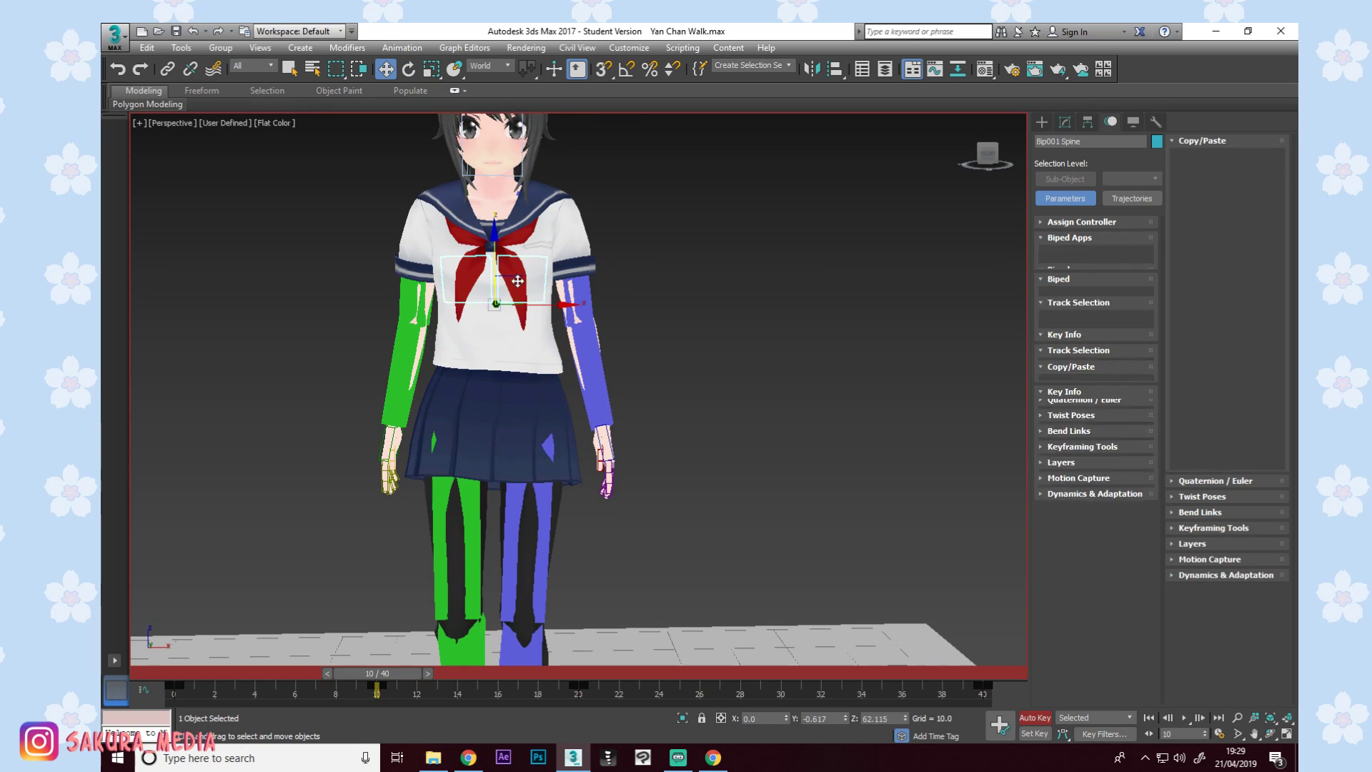
{"action": "left_click", "coordinate": [513, 229]}
{"action": "key", "text": "e"}
{"action": "left_click", "coordinate": [521, 255]}
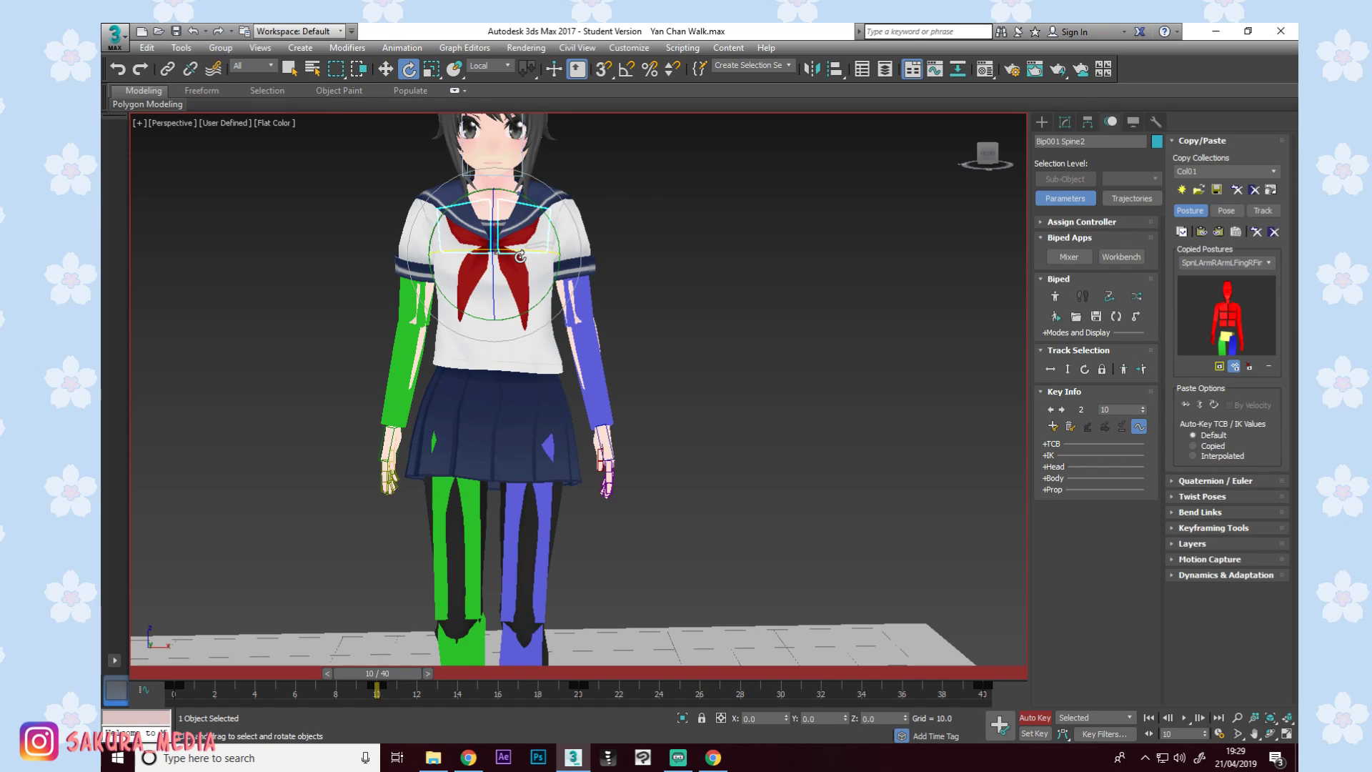
{"action": "left_click_drag", "start_coordinate": [523, 253], "coordinate": [524, 251]}
{"action": "middle_click_drag", "start_coordinate": [493, 302], "coordinate": [544, 342]}
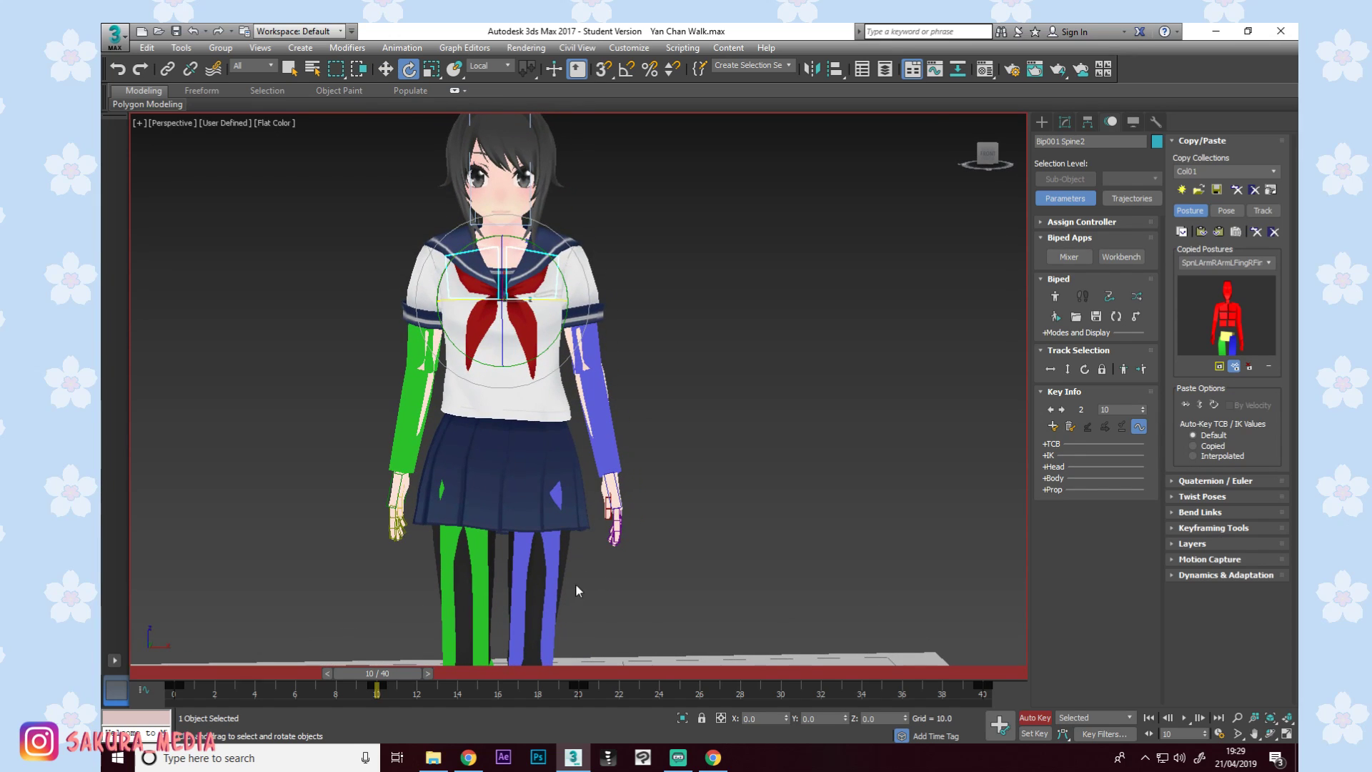
Copy the posture of all three spine segments at frame 10 and paste it at frame 30.
{"action": "left_click", "coordinate": [519, 394], "text": "ctrl"}
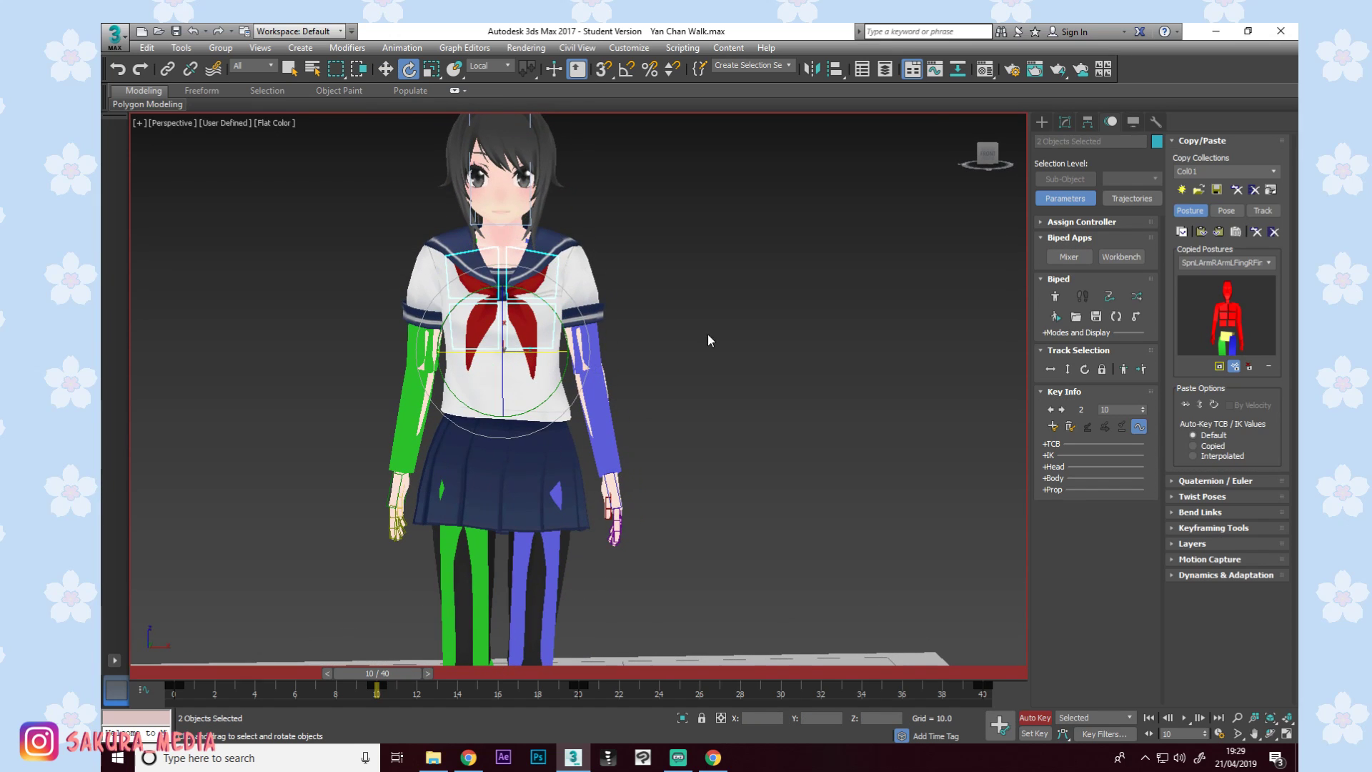
{"action": "left_click", "coordinate": [520, 369], "text": "ctrl"}
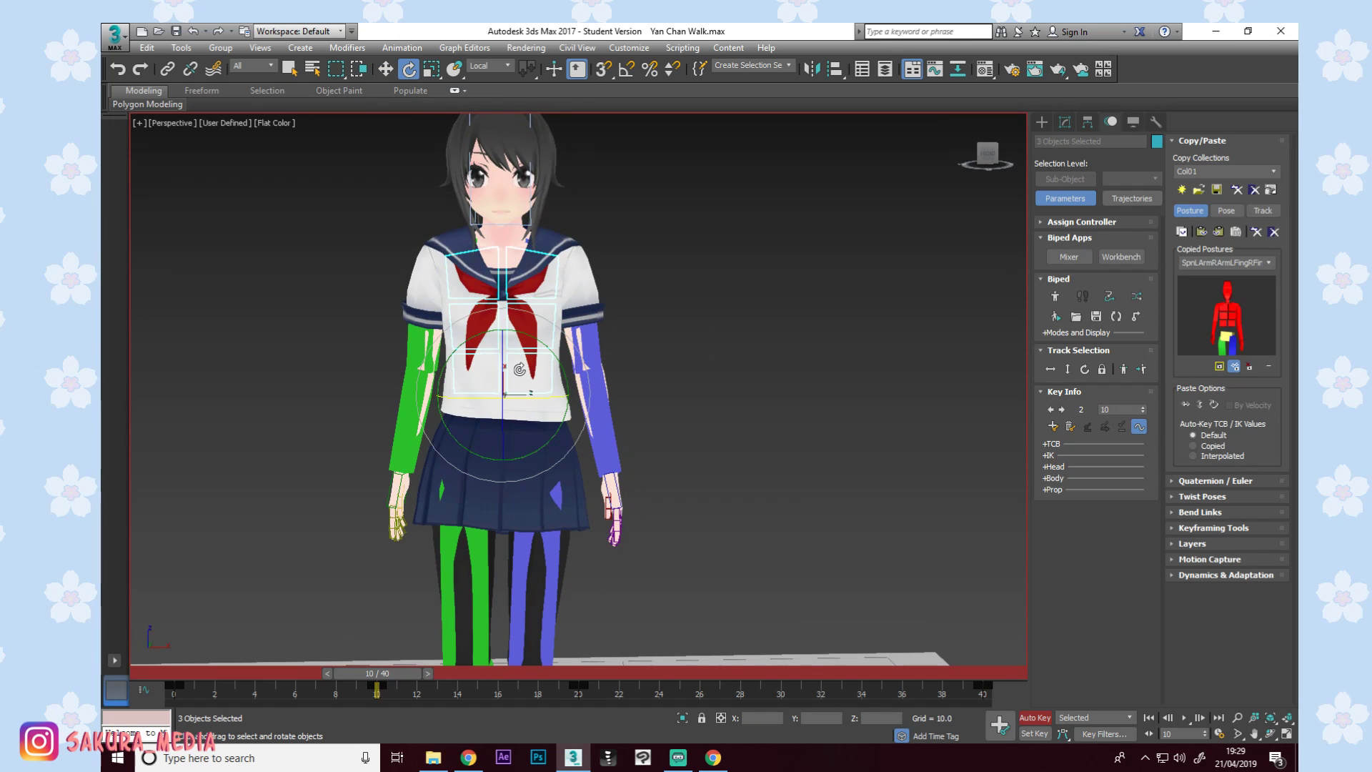
{"action": "left_click", "coordinate": [1182, 232]}
{"action": "left_click", "coordinate": [795, 671]}
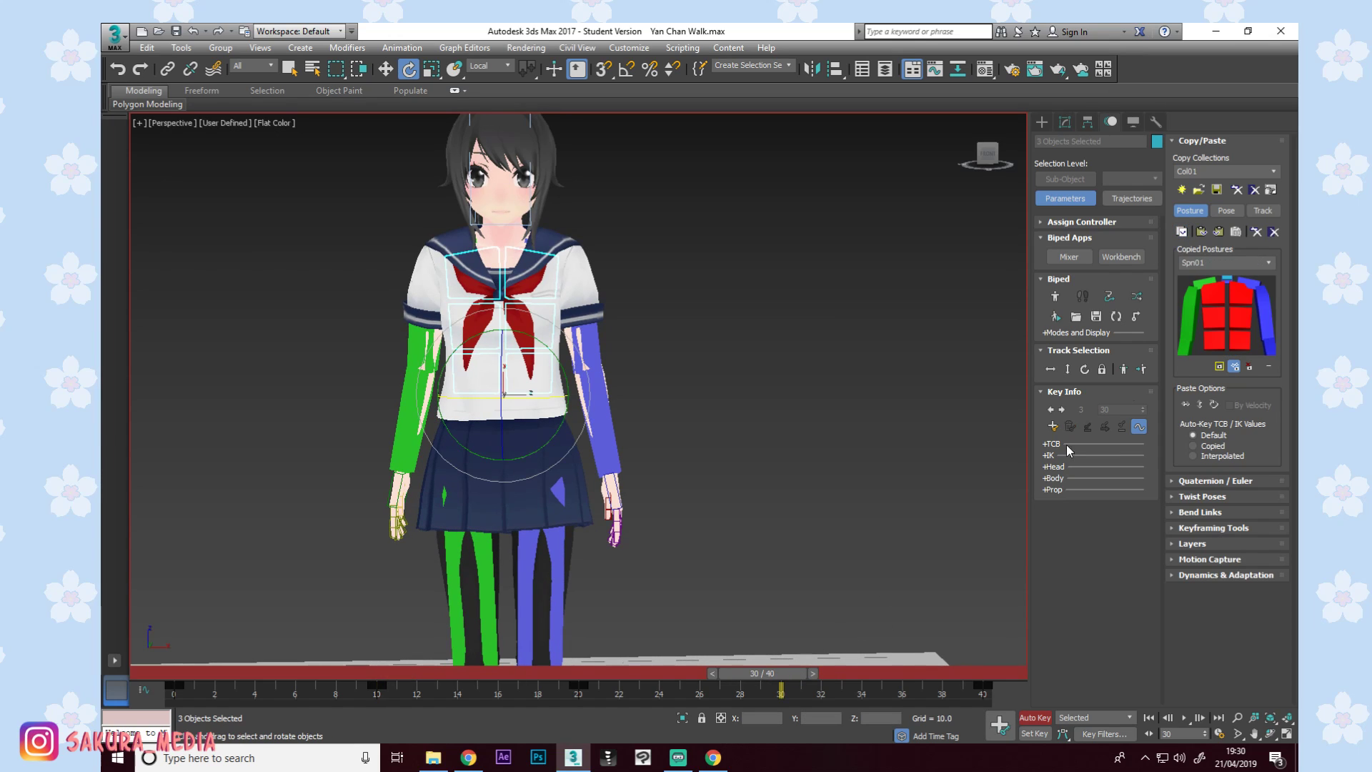
{"action": "left_click", "coordinate": [1234, 235]}
Scrub through the animation and examine the spine and body motion from the front and side.
{"action": "middle_click_drag", "start_coordinate": [439, 332], "coordinate": [440, 256]}
{"action": "scroll", "coordinate": [536, 236], "scroll_direction": "down", "scroll_amount": 2}
{"action": "mouse_move", "coordinate": [537, 214]}
{"action": "middle_mouse_down"}
{"action": "mouse_move", "coordinate": [540, 194]}
{"action": "mouse_move", "coordinate": [540, 231]}
{"action": "middle_mouse_up"}
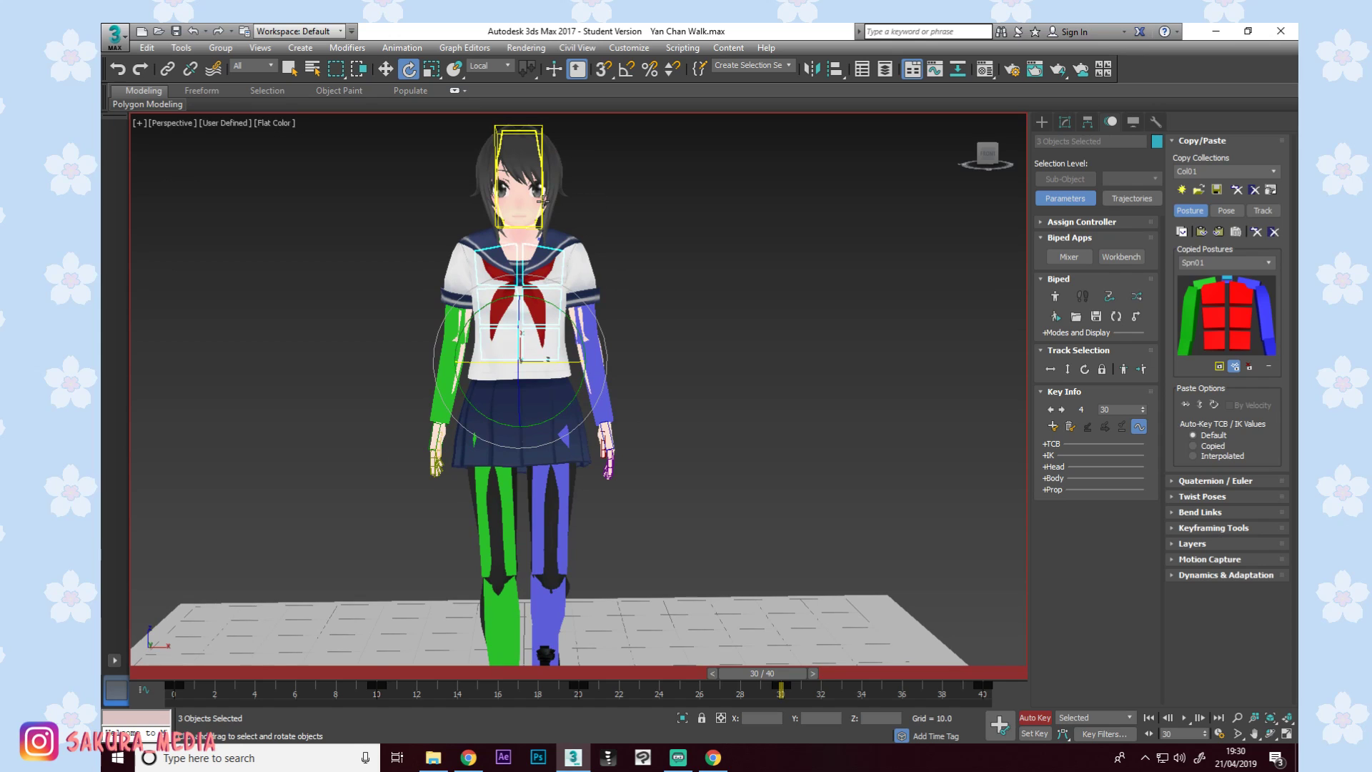
{"action": "middle_click_drag", "start_coordinate": [565, 322], "coordinate": [644, 312]}
{"action": "middle_click_drag", "start_coordinate": [629, 265], "coordinate": [665, 291]}
{"action": "left_click_drag", "start_coordinate": [536, 672], "coordinate": [864, 652]}
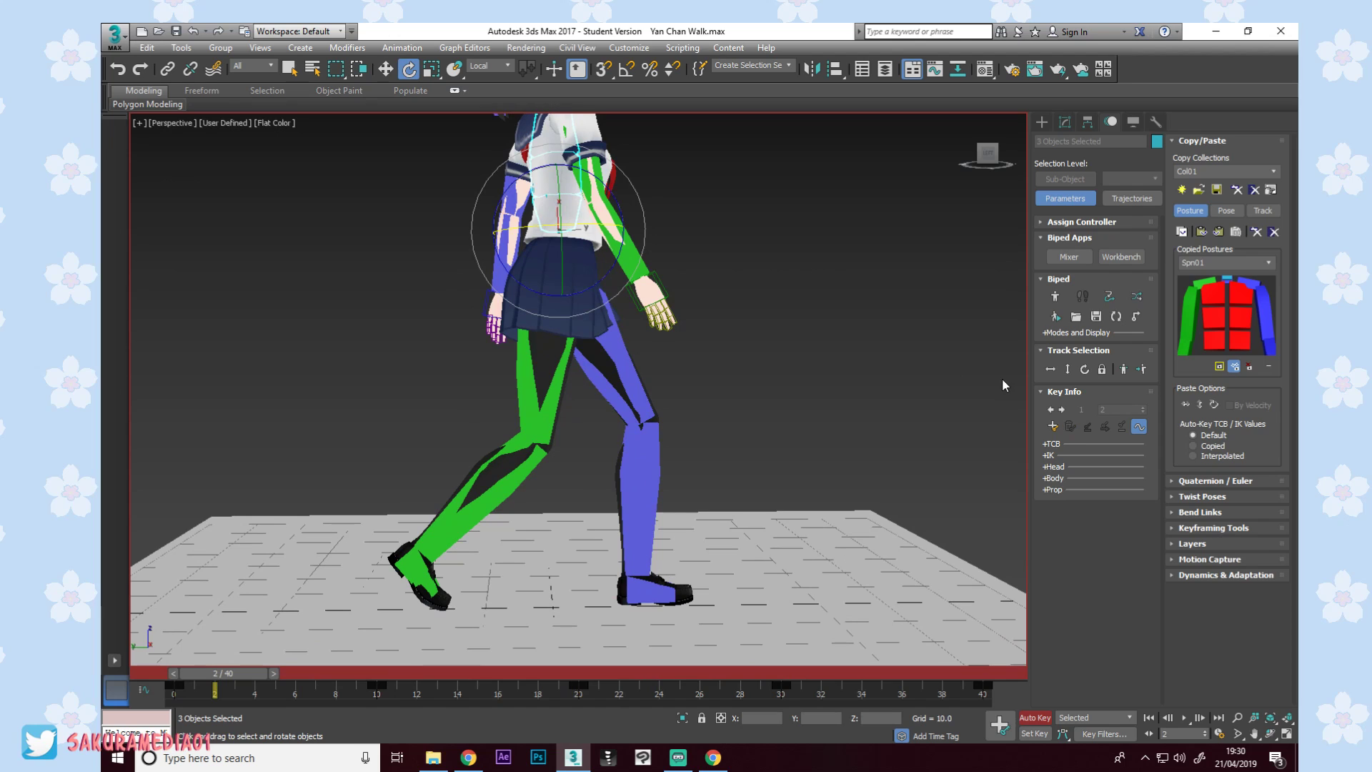
Raise the body vertically to Z 49.336 at frame 5, and raise it slightly at frame 12.
{"action": "left_click", "coordinate": [1068, 369]}
{"action": "left_click_drag", "start_coordinate": [218, 685], "coordinate": [288, 653]}
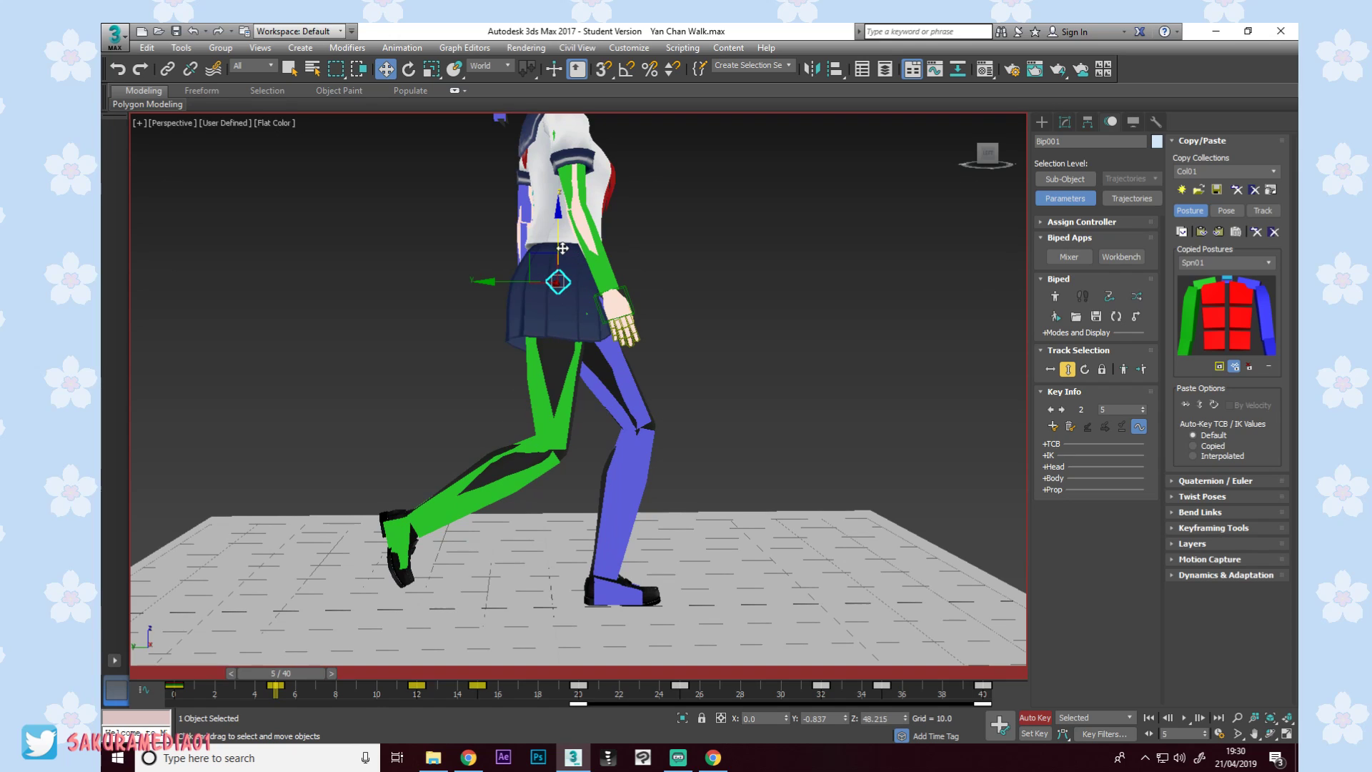
{"action": "left_click_drag", "start_coordinate": [560, 240], "coordinate": [556, 233]}
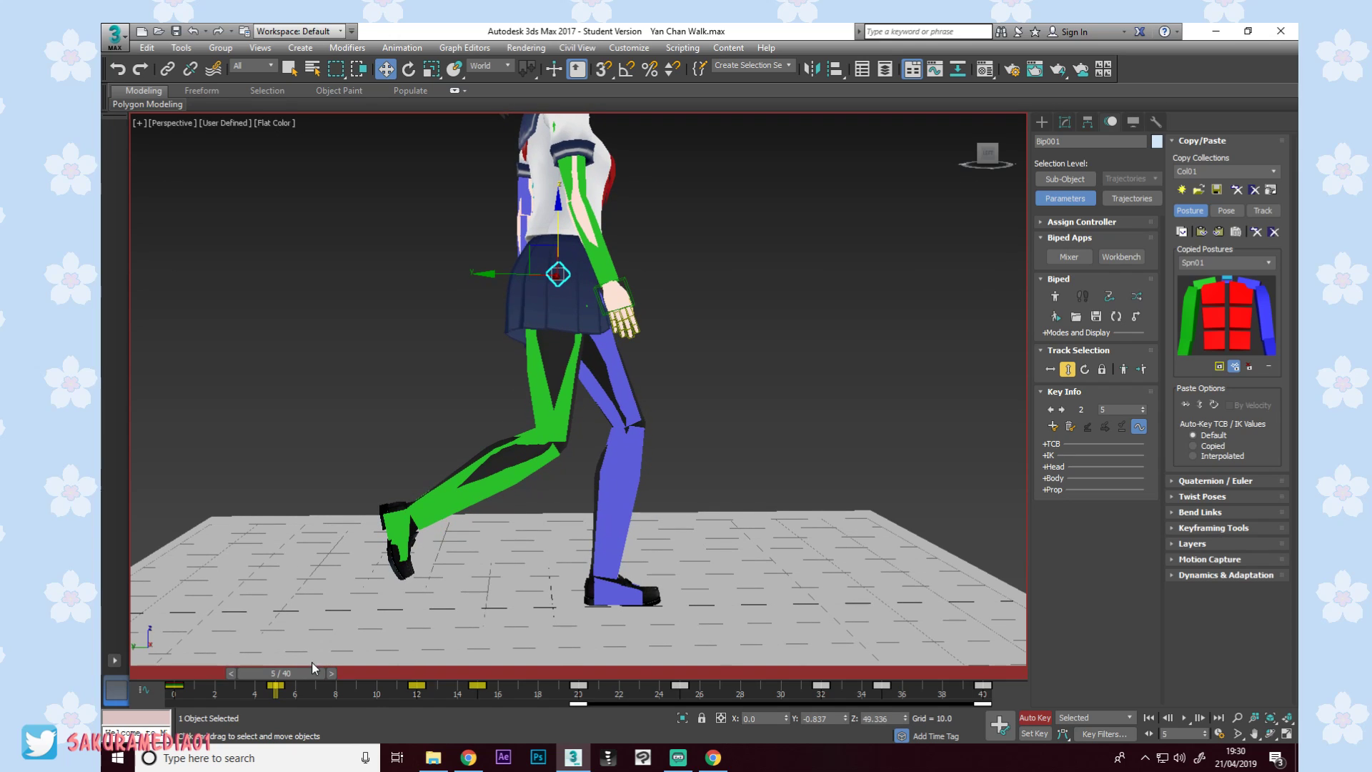
{"action": "left_click_drag", "start_coordinate": [306, 674], "coordinate": [434, 669]}
{"action": "left_click_drag", "start_coordinate": [557, 213], "coordinate": [556, 211]}
Copy the body's keys at frames 5 and 12 to frames 25 and 32.
{"action": "left_click_drag", "start_coordinate": [445, 672], "coordinate": [474, 672]}
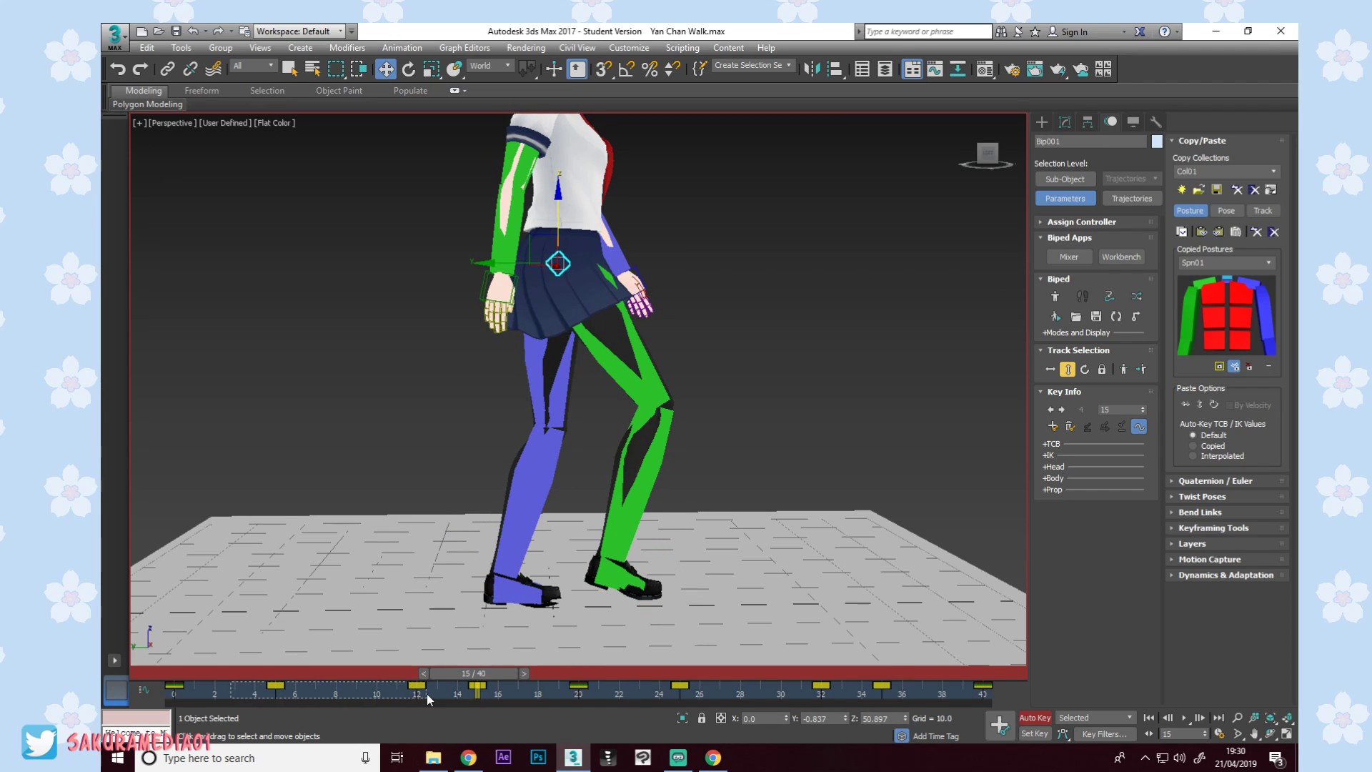
{"action": "left_click_drag", "start_coordinate": [434, 675], "coordinate": [1022, 676]}
Play the walk cycle and check the body's vertical bounce from the side and the front.
{"action": "left_click", "coordinate": [1184, 717]}
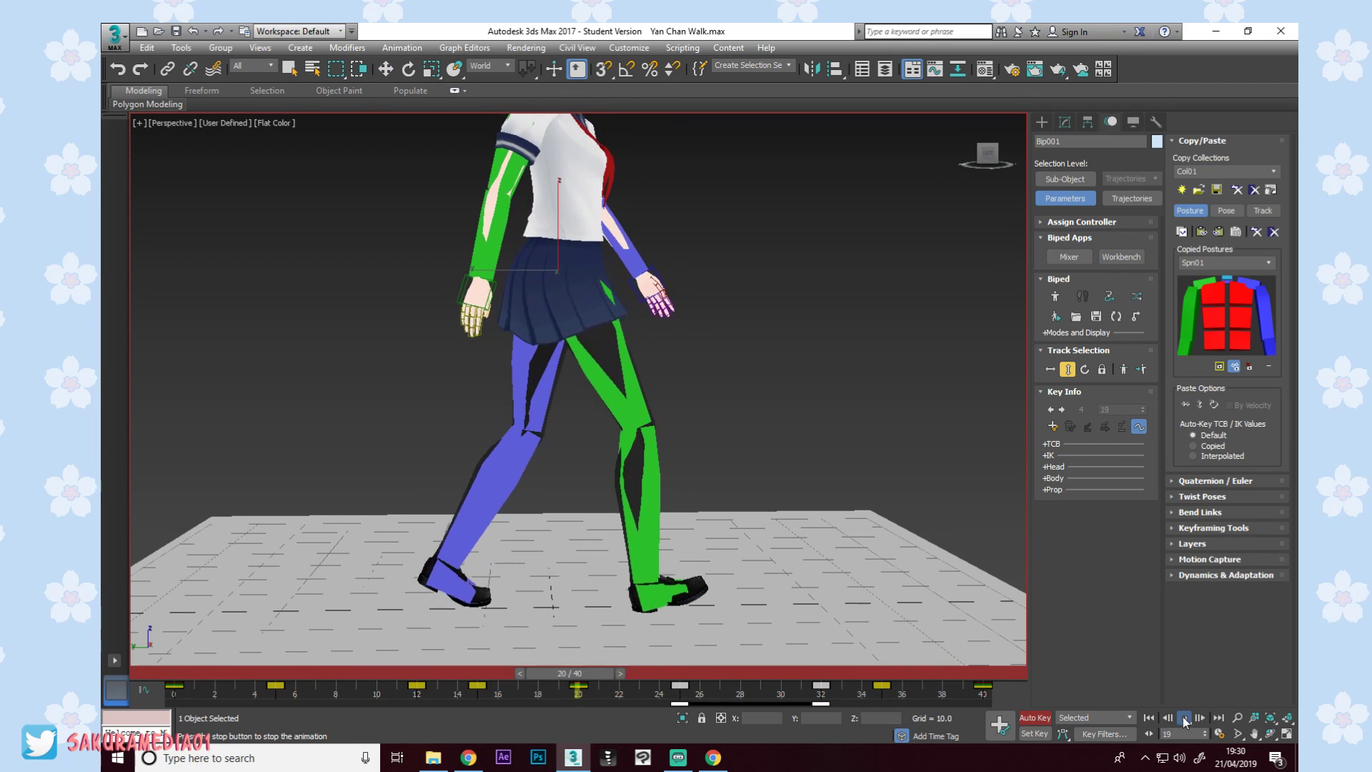
{"action": "middle_click_drag", "start_coordinate": [715, 543], "coordinate": [546, 478], "text": "alt"}
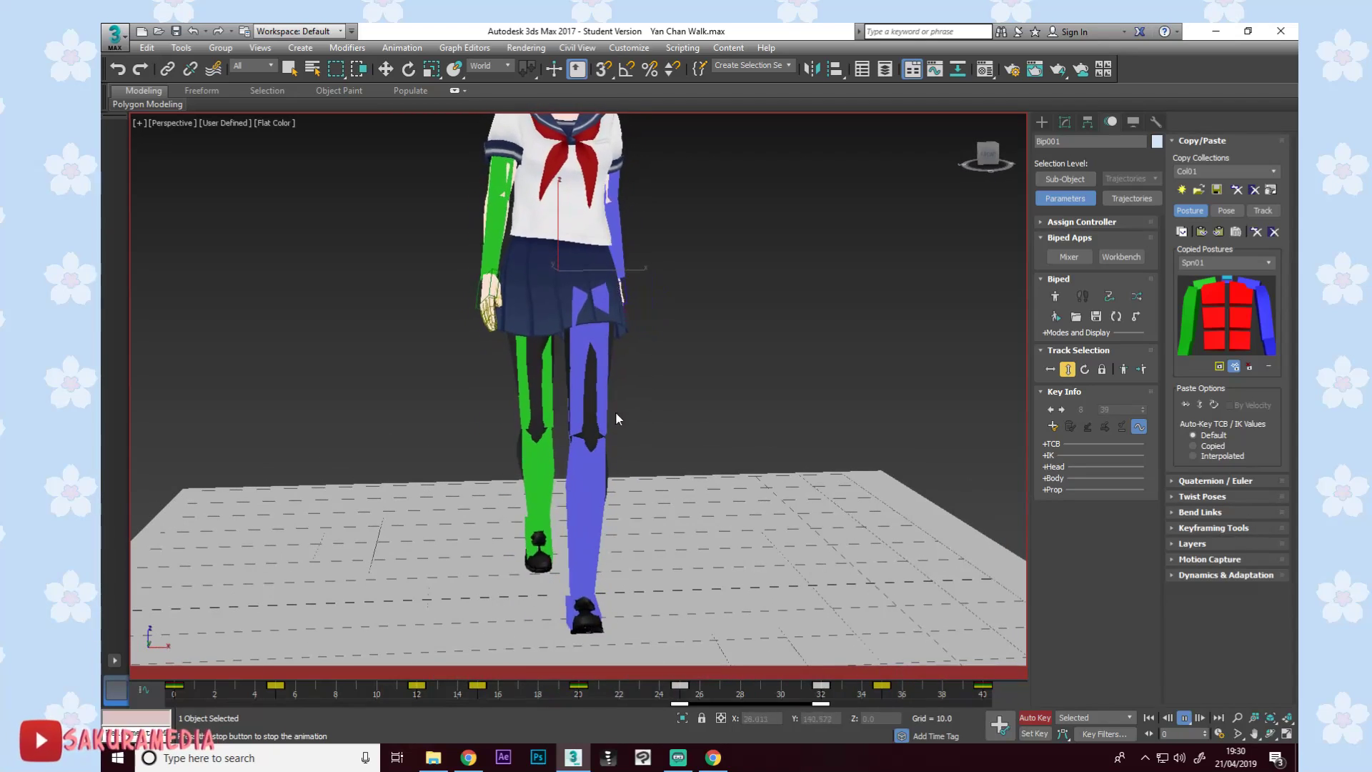
{"action": "middle_click_drag", "start_coordinate": [629, 357], "coordinate": [613, 511]}
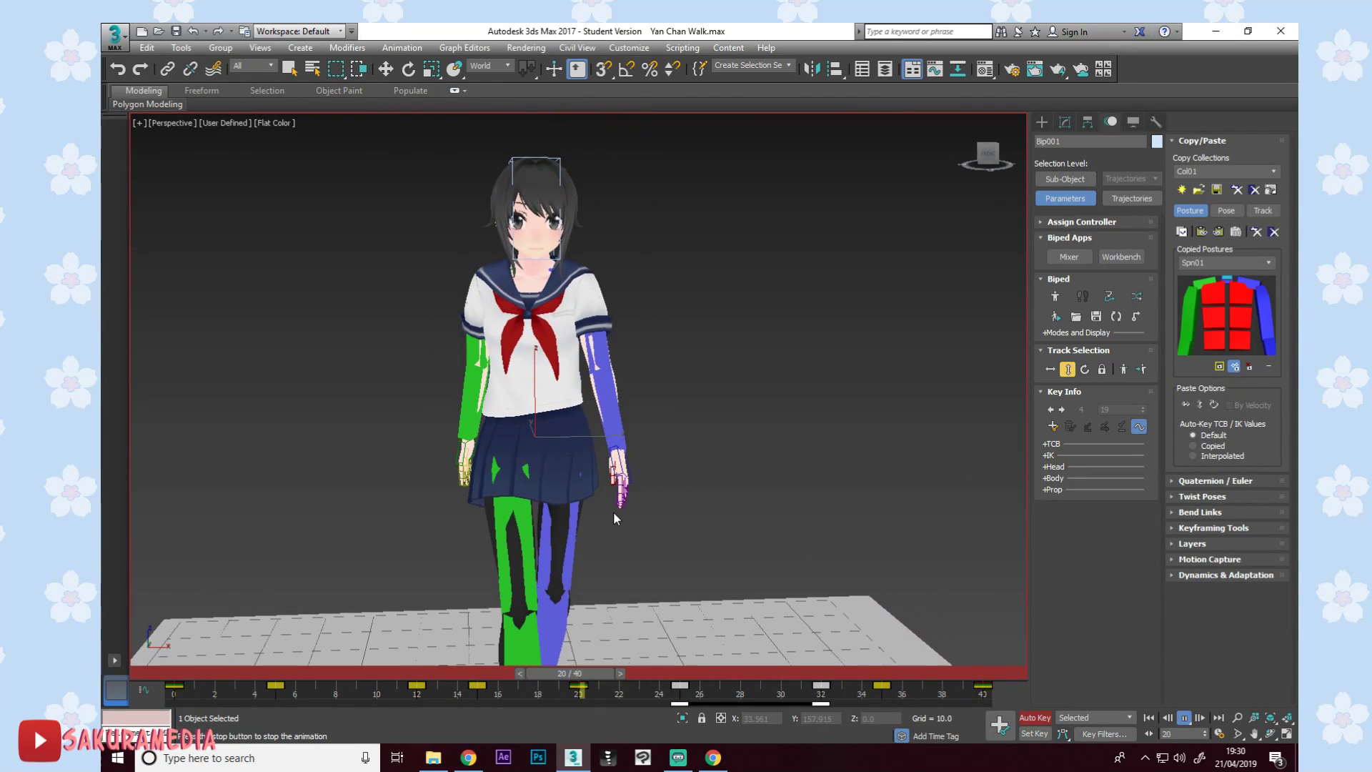
Bend the right forearm and right hand forward at frame 5, working from the character's right side.
{"action": "left_click", "coordinate": [175, 673]}
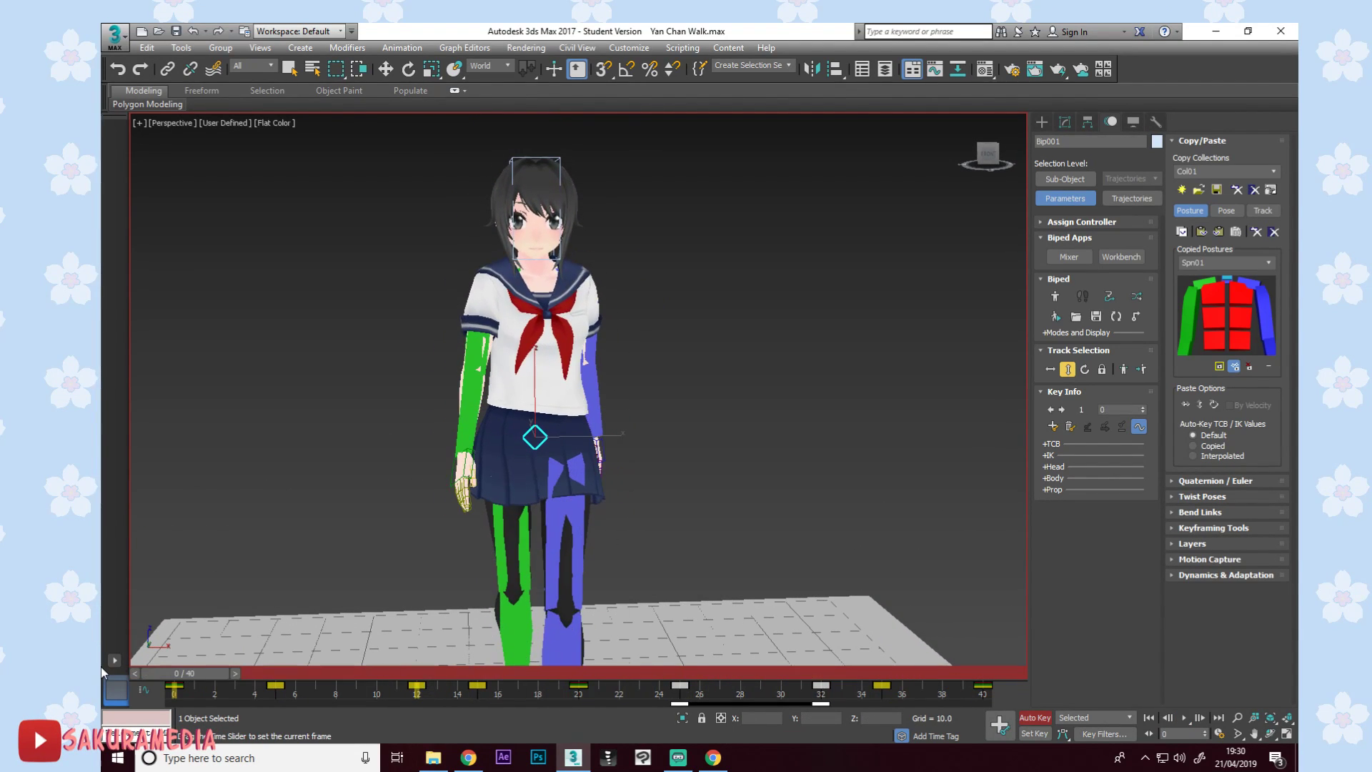
{"action": "middle_click_drag", "start_coordinate": [504, 505], "coordinate": [589, 505], "text": "alt"}
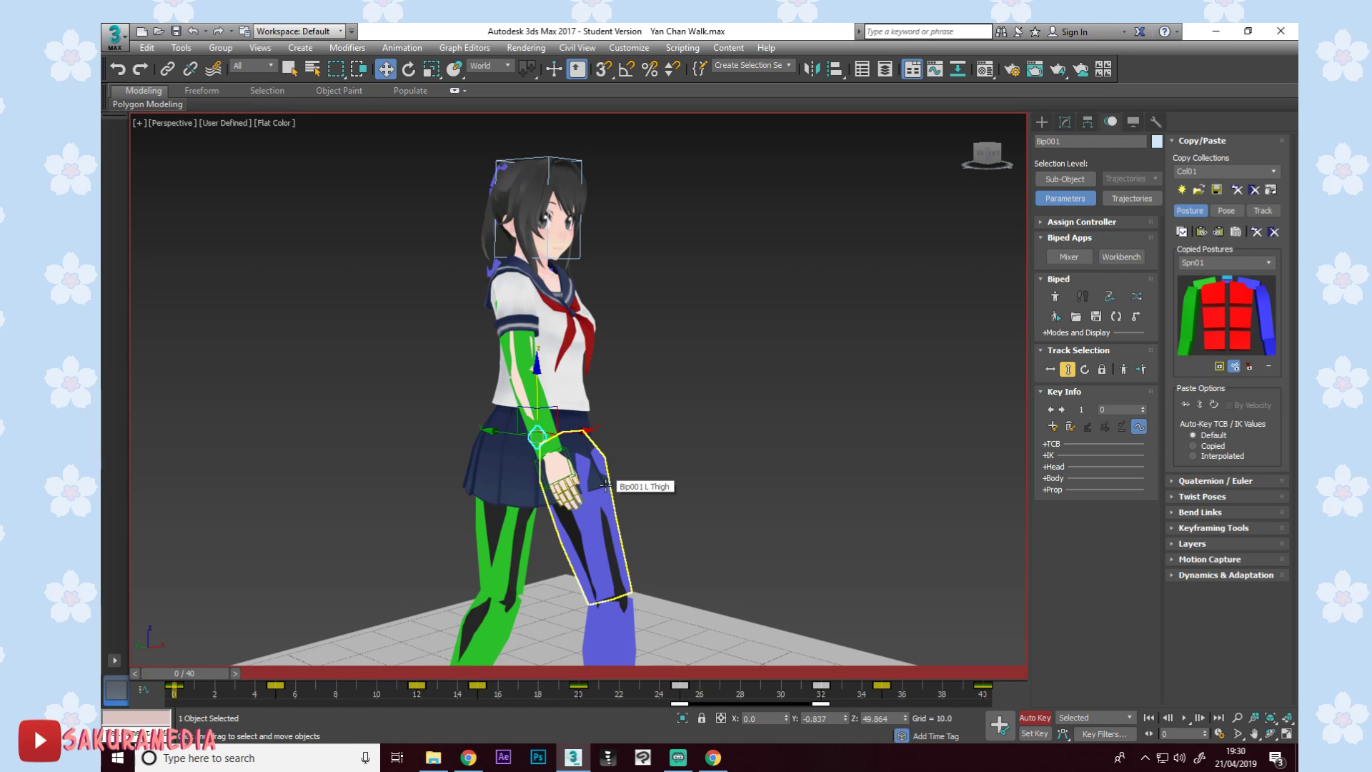
{"action": "middle_click_drag", "start_coordinate": [607, 486], "coordinate": [720, 395], "text": "alt"}
{"action": "middle_click_drag", "start_coordinate": [726, 466], "coordinate": [688, 388], "text": "alt"}
{"action": "middle_click_drag", "start_coordinate": [598, 400], "coordinate": [641, 354], "text": "alt"}
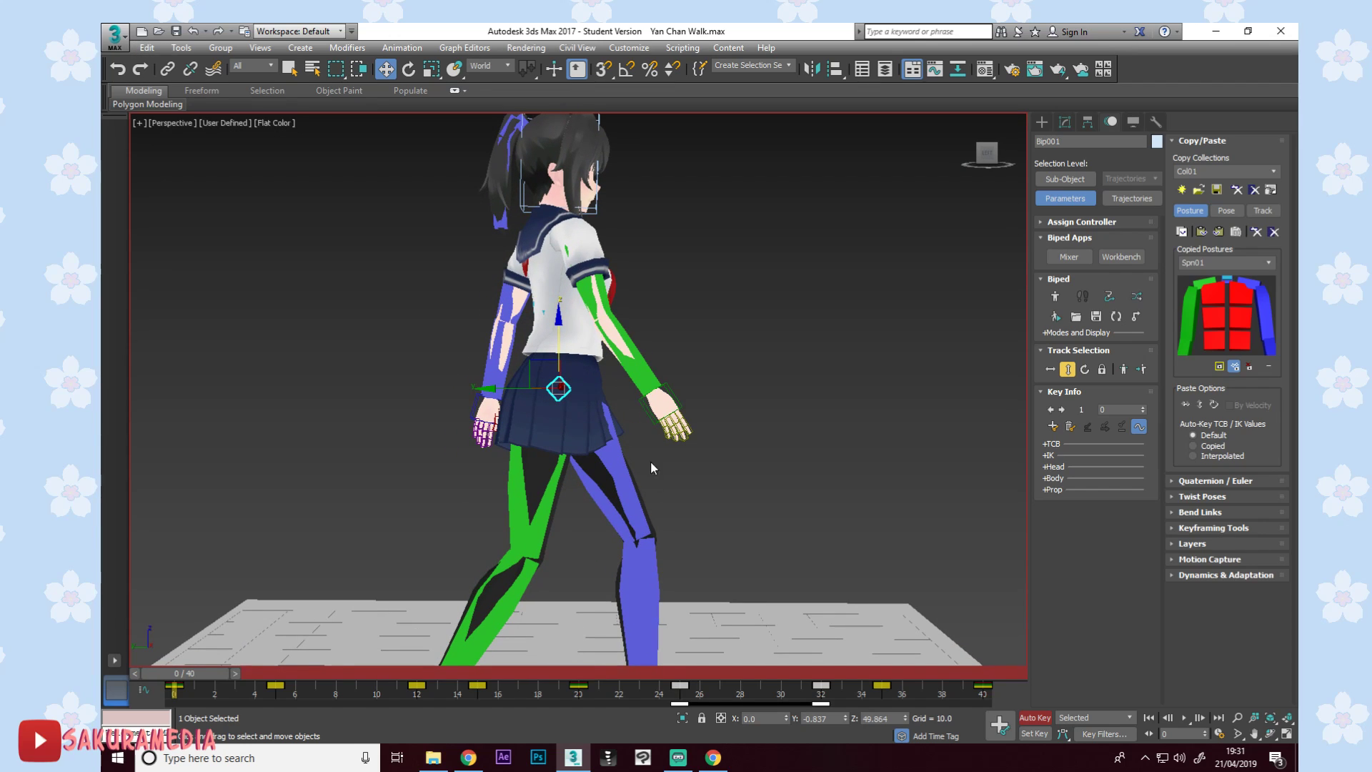
{"action": "left_click_drag", "start_coordinate": [211, 674], "coordinate": [306, 674]}
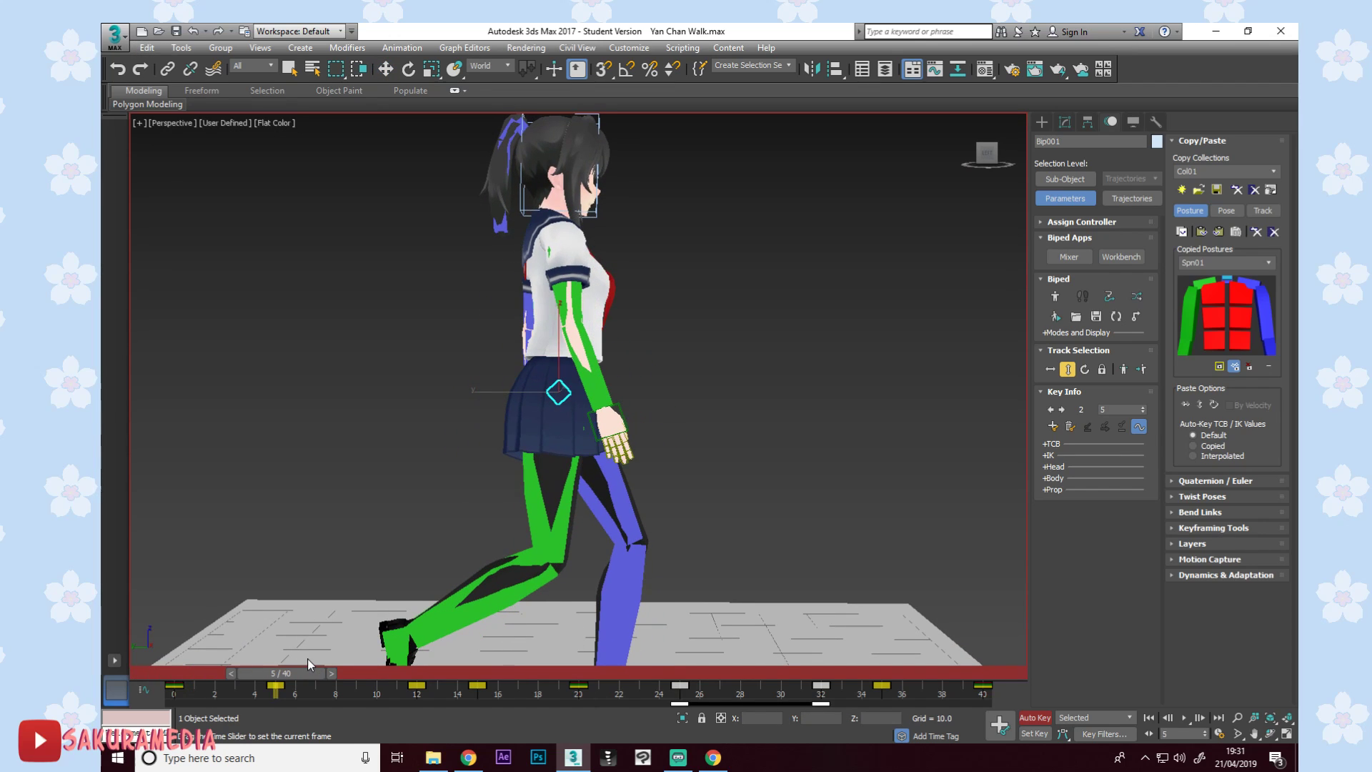
{"action": "left_click", "coordinate": [599, 382]}
{"action": "key", "text": "e"}
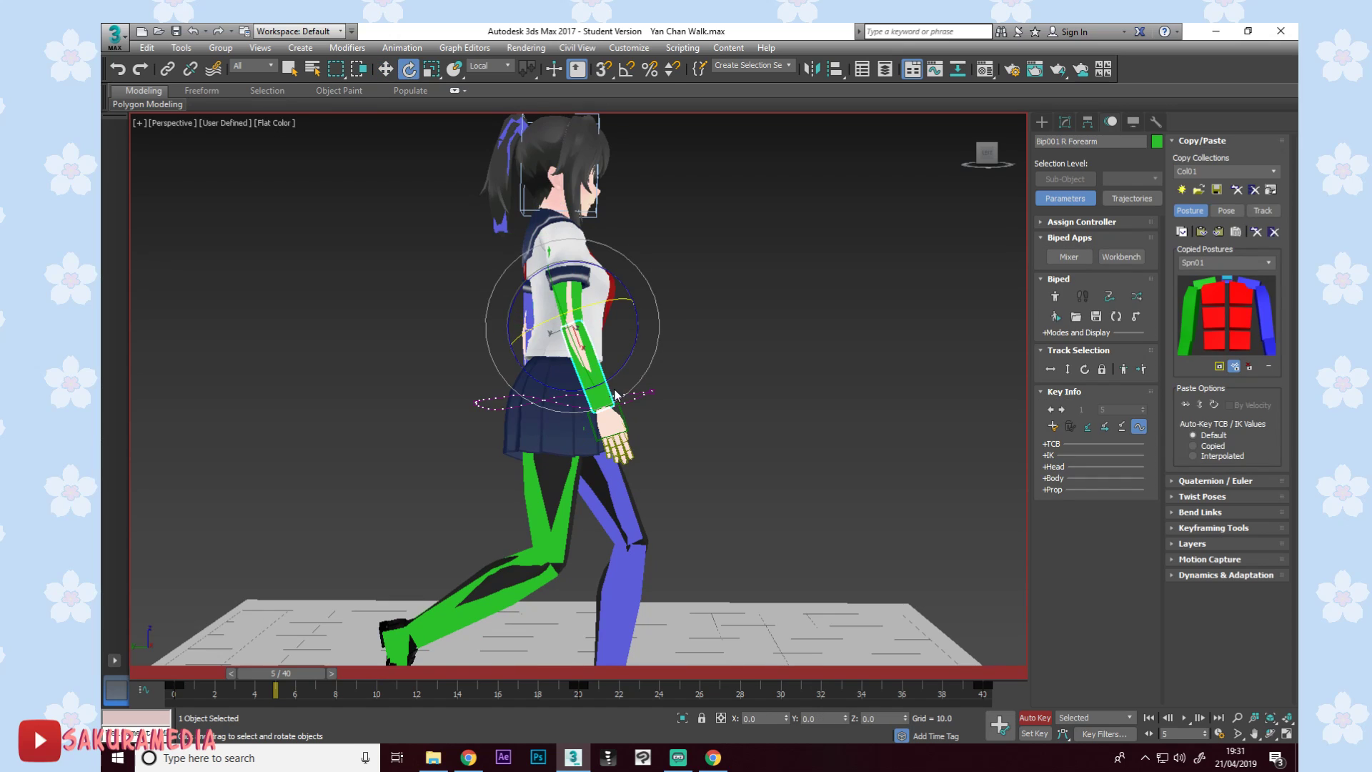
{"action": "left_click_drag", "start_coordinate": [616, 376], "coordinate": [640, 414]}
{"action": "left_click", "coordinate": [636, 422]}
{"action": "key", "text": "q"}
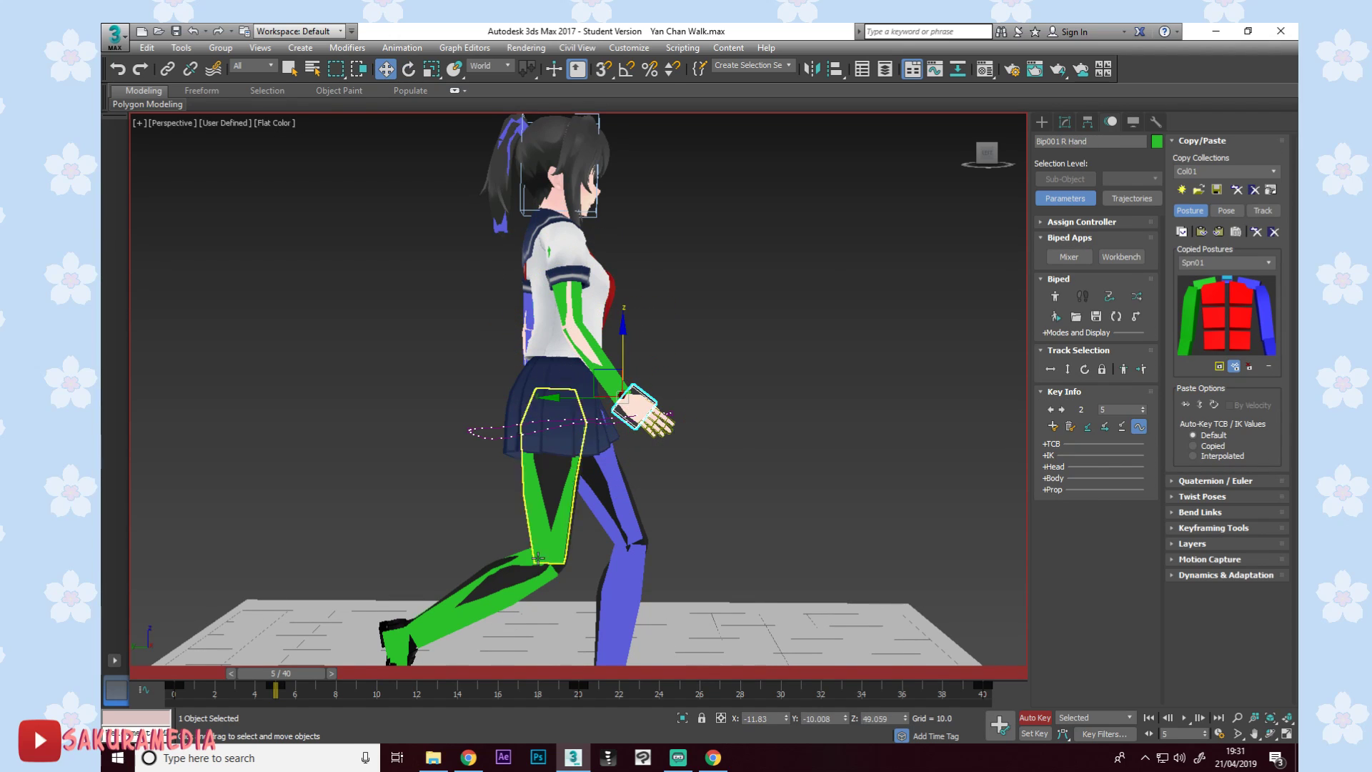
Rotate the right forearm and right hand backward at frame 25.
{"action": "left_click_drag", "start_coordinate": [280, 674], "coordinate": [691, 661]}
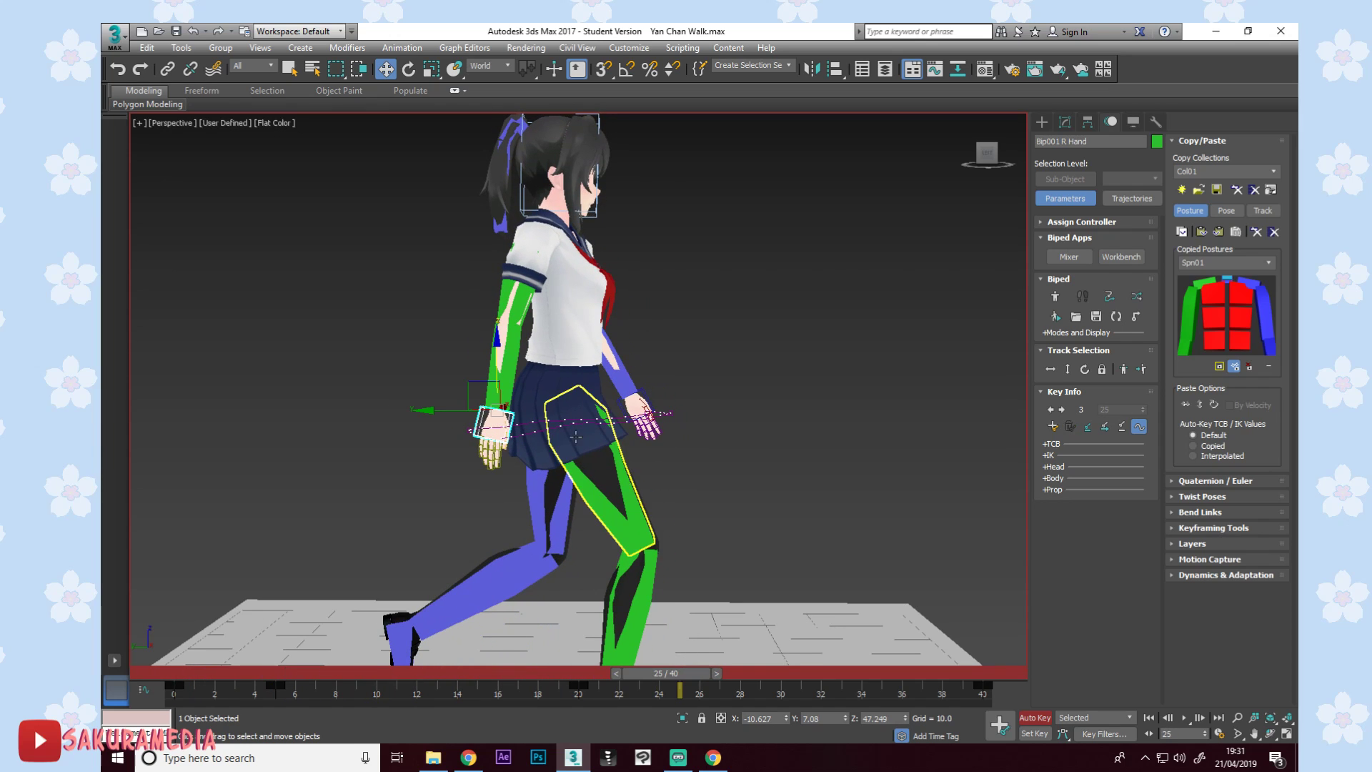
{"action": "left_click", "coordinate": [521, 356]}
{"action": "key", "text": "e"}
{"action": "left_click_drag", "start_coordinate": [525, 355], "coordinate": [517, 432]}
{"action": "key", "text": "Page_Down"}
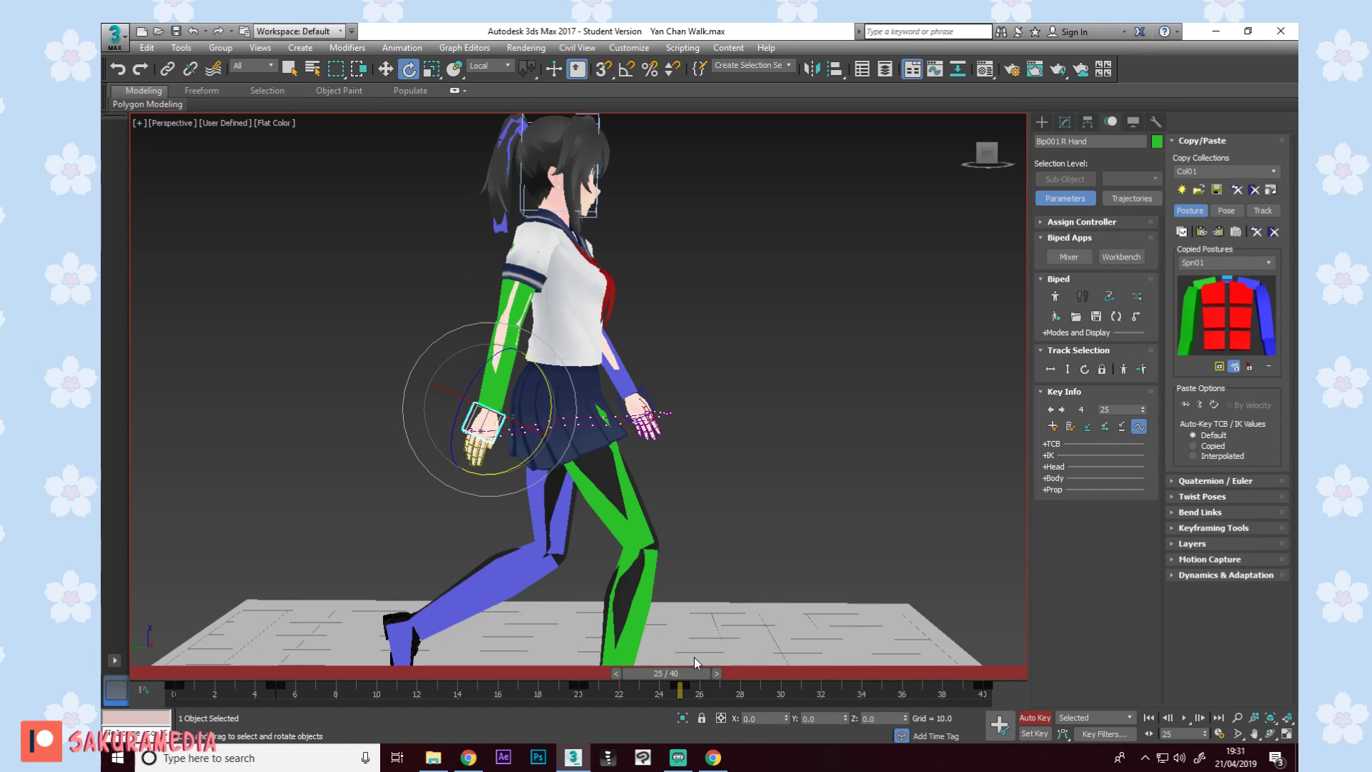
View the character from its left side and rotate the left forearm backward at frame 5.
{"action": "left_click_drag", "start_coordinate": [671, 682], "coordinate": [570, 669]}
{"action": "key", "text": "e"}
{"action": "middle_click_drag", "start_coordinate": [607, 500], "coordinate": [977, 241], "text": "alt"}
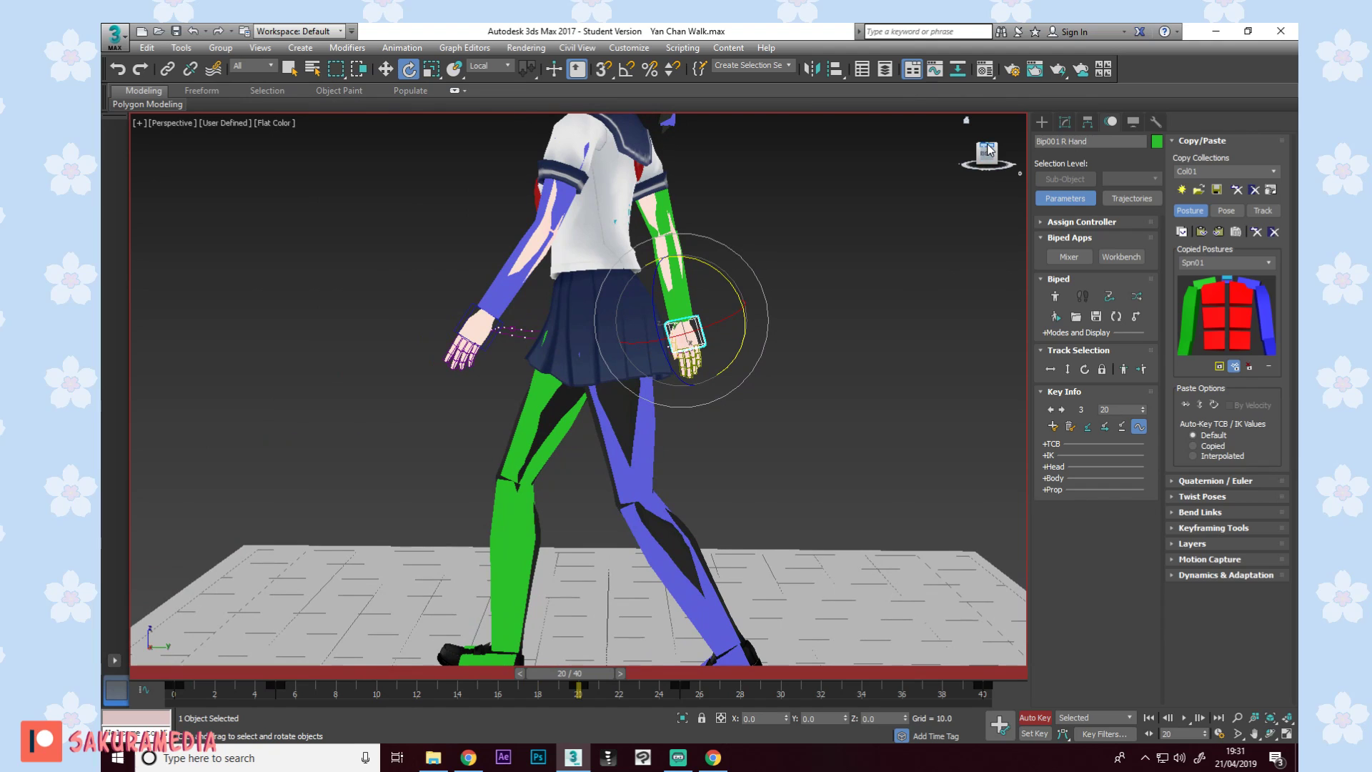
{"action": "middle_click_drag", "start_coordinate": [987, 155], "coordinate": [592, 391], "text": "alt"}
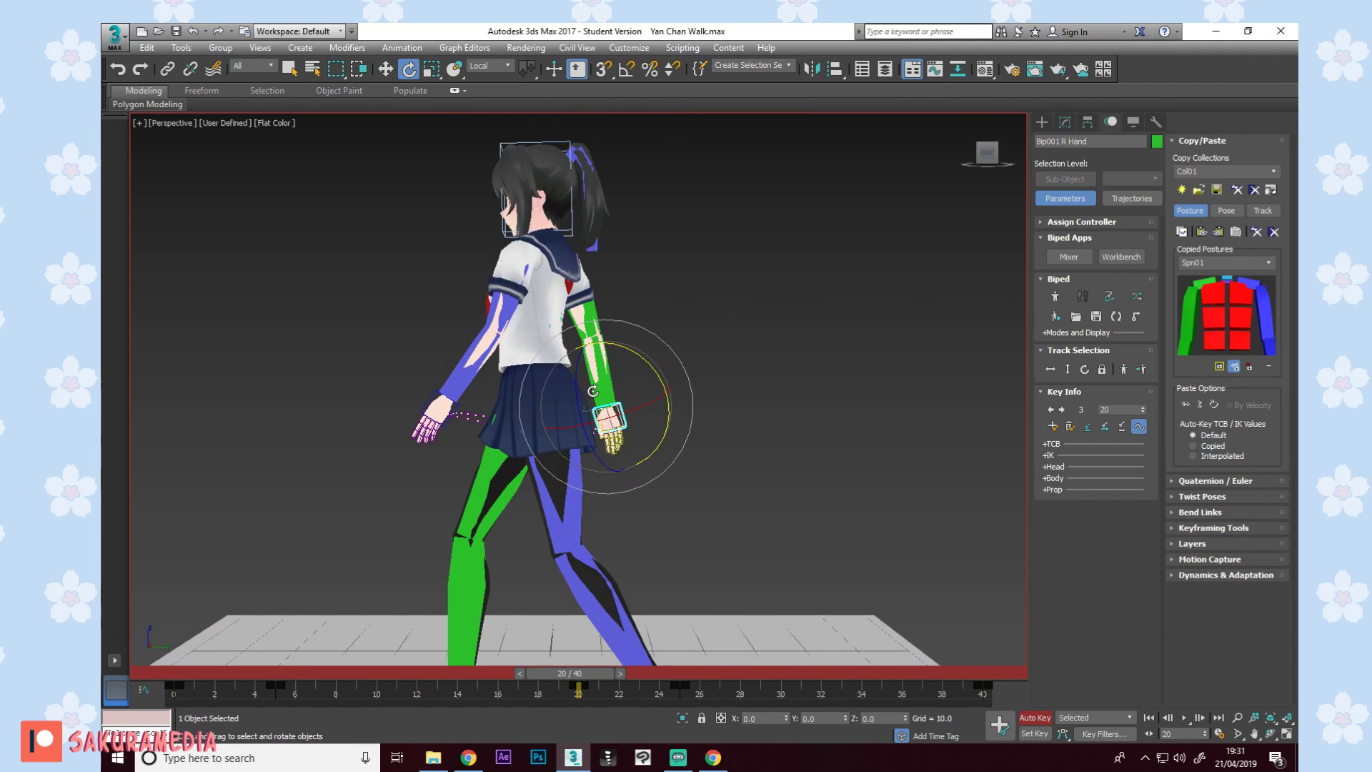
{"action": "key", "text": "w"}
{"action": "left_click", "coordinate": [472, 375]}
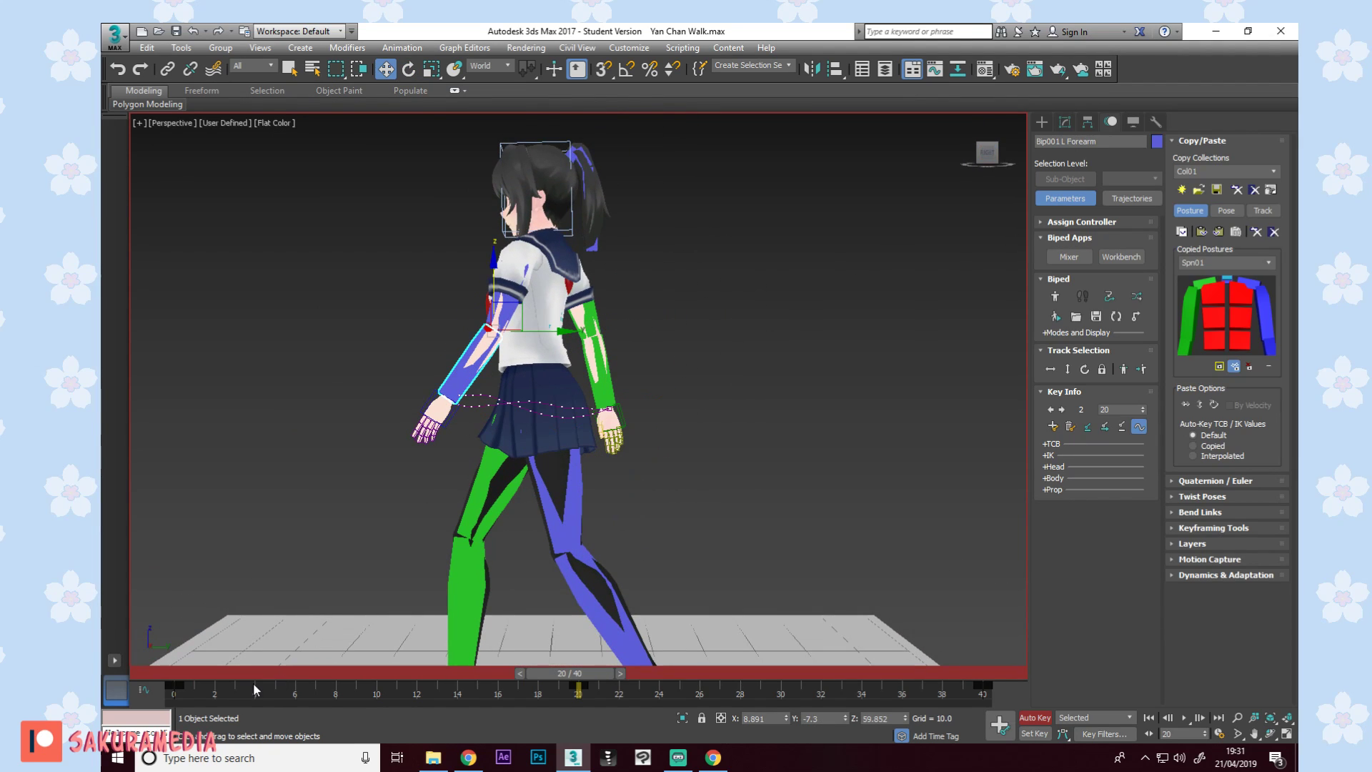
{"action": "left_click", "coordinate": [276, 672]}
{"action": "key", "text": "e"}
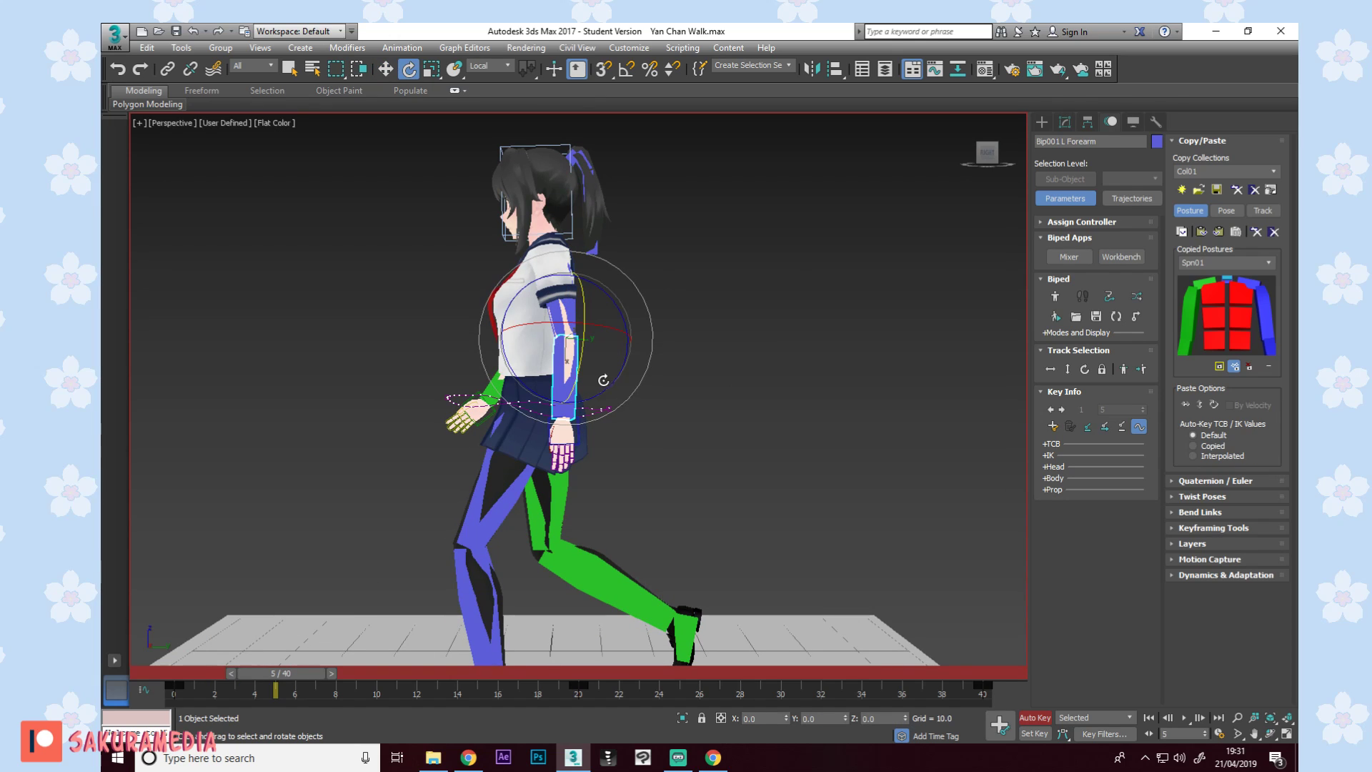
{"action": "left_click_drag", "start_coordinate": [603, 396], "coordinate": [607, 394]}
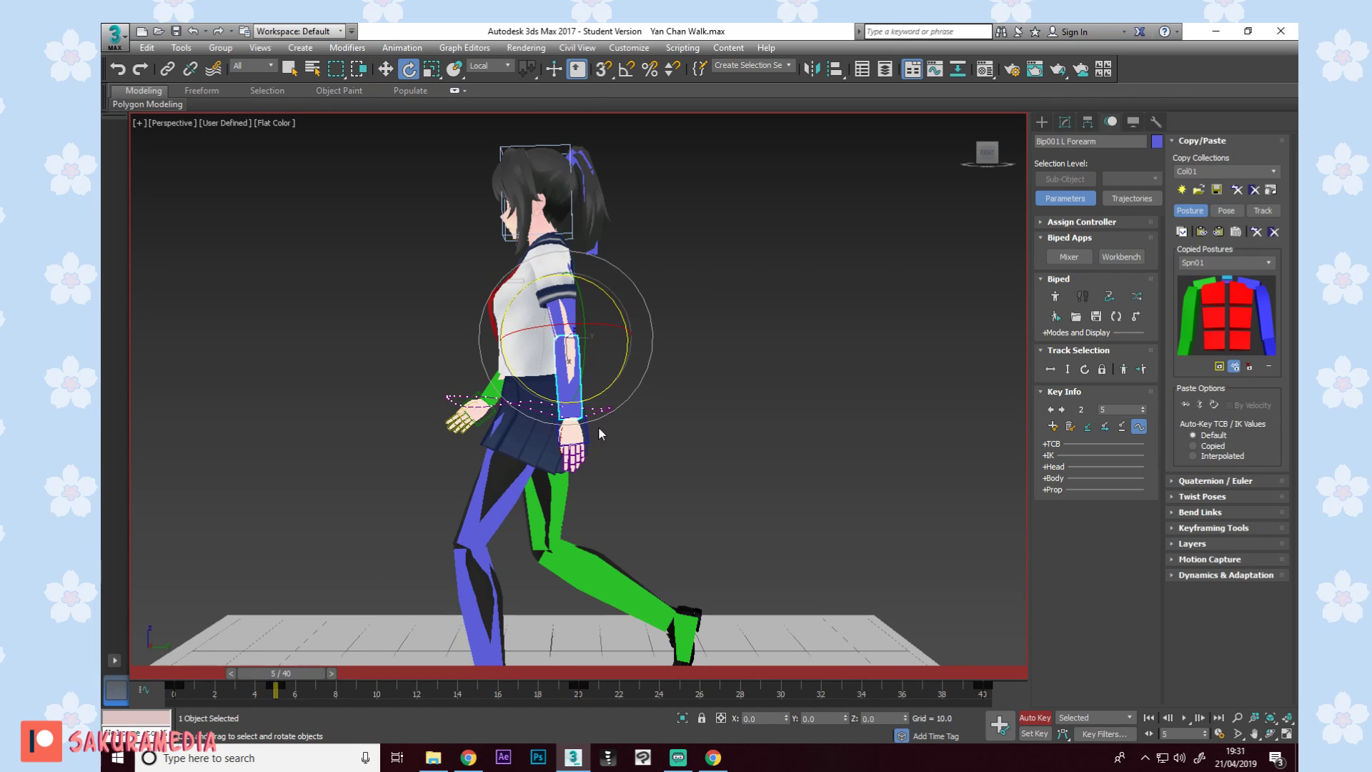
Angle the left forearm slightly further back at frame 5 and rotate the left hand to follow it.
{"action": "mouse_move", "coordinate": [286, 673]}
{"action": "left_mouse_down"}
{"action": "mouse_move", "coordinate": [206, 666]}
{"action": "mouse_move", "coordinate": [283, 659]}
{"action": "left_mouse_up"}
{"action": "key", "text": "e"}
{"action": "key", "text": "w"}
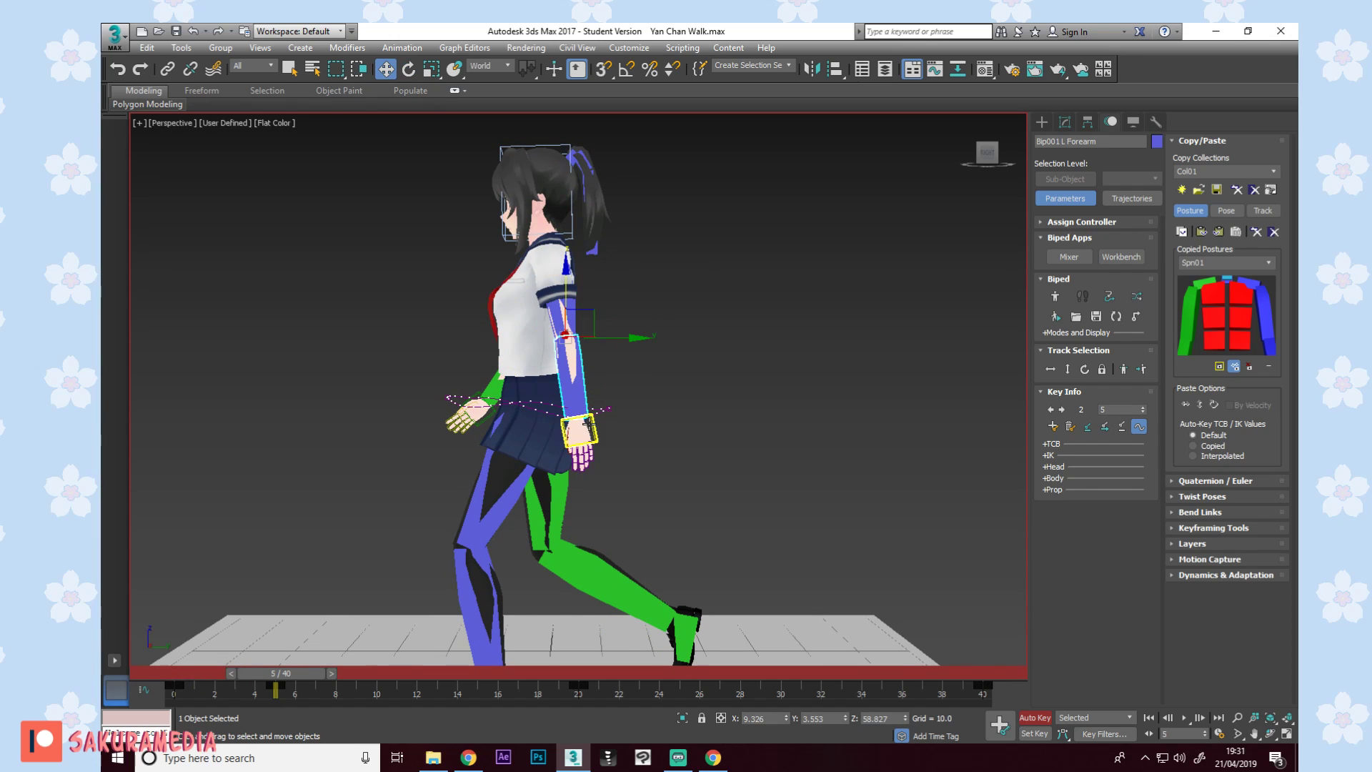
{"action": "left_click", "coordinate": [588, 425]}
{"action": "key", "text": "e"}
{"action": "mouse_move", "coordinate": [735, 452]}
{"action": "middle_mouse_down", "text": "alt"}
{"action": "mouse_move", "coordinate": [707, 474]}
{"action": "mouse_move", "coordinate": [725, 460]}
{"action": "middle_mouse_up", "text": "alt"}
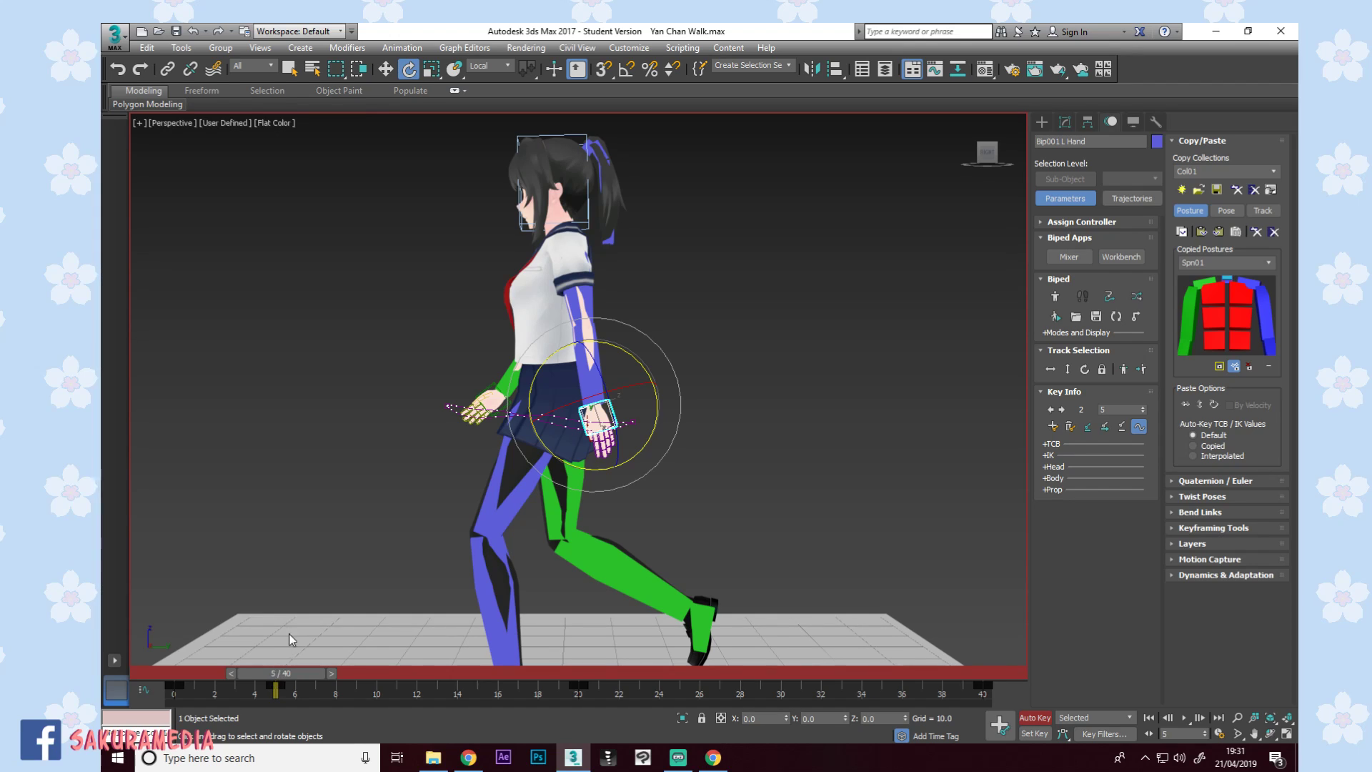
Bend the left forearm forward at frame 25 and rotate the left hand forward about 15 degrees.
{"action": "left_click_drag", "start_coordinate": [274, 679], "coordinate": [666, 658]}
{"action": "key", "text": "w"}
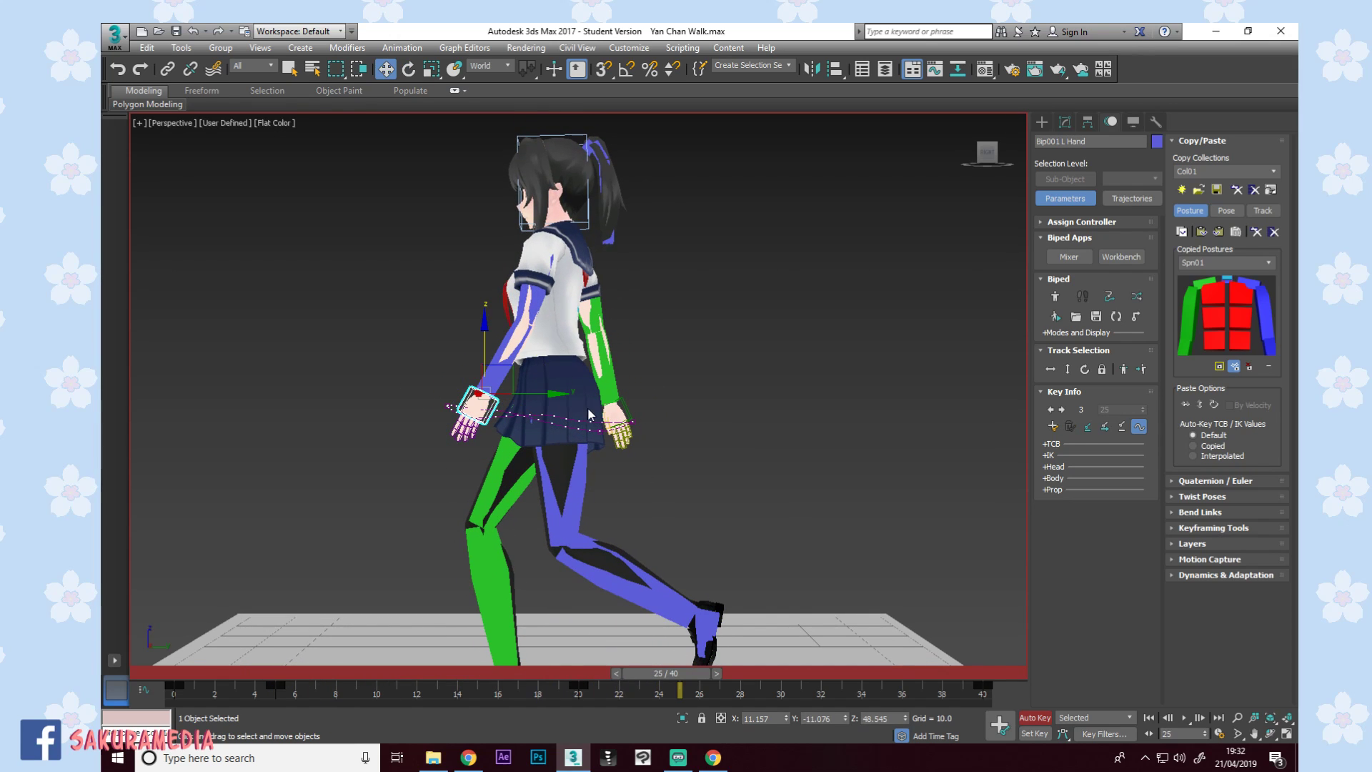
{"action": "left_click", "coordinate": [525, 335]}
{"action": "key", "text": "e"}
{"action": "left_click_drag", "start_coordinate": [555, 376], "coordinate": [543, 389]}
{"action": "key", "text": "w"}
{"action": "left_click", "coordinate": [474, 401]}
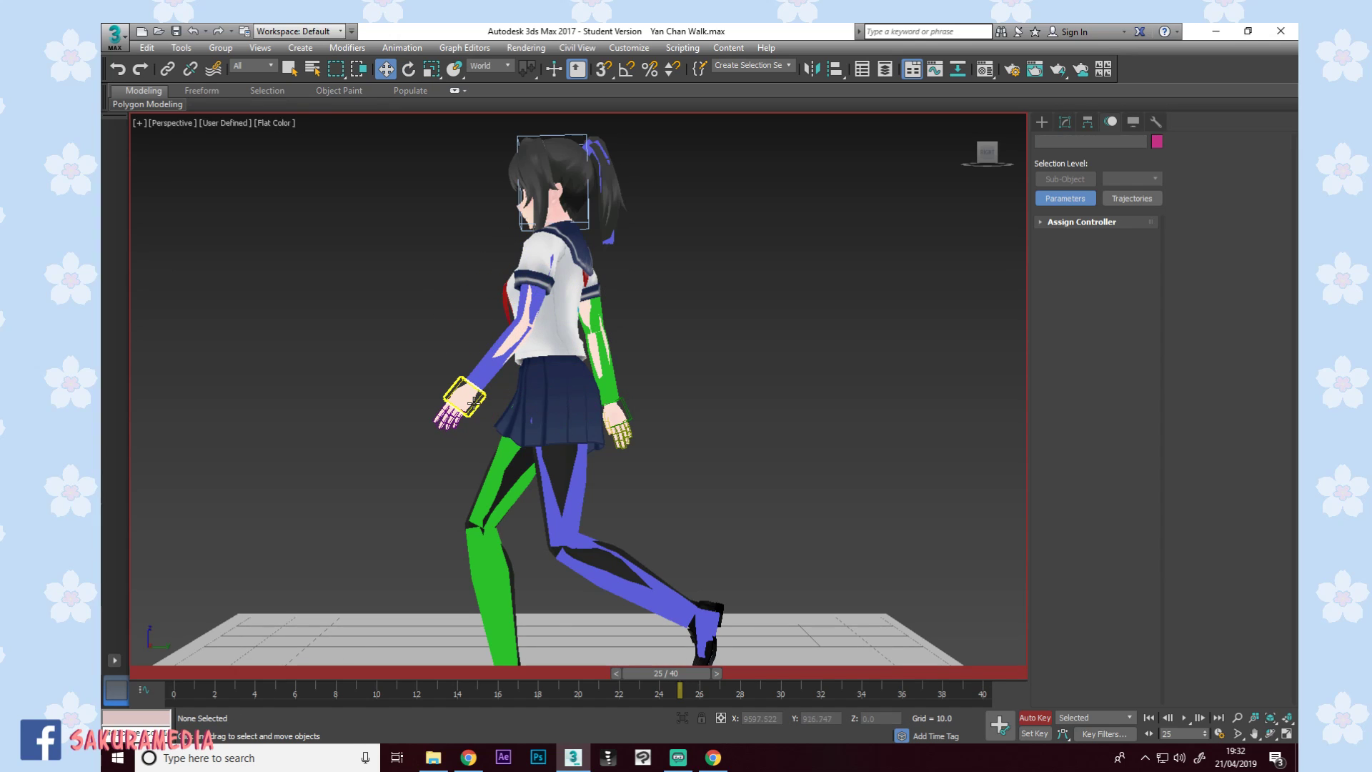
{"action": "key", "text": "e"}
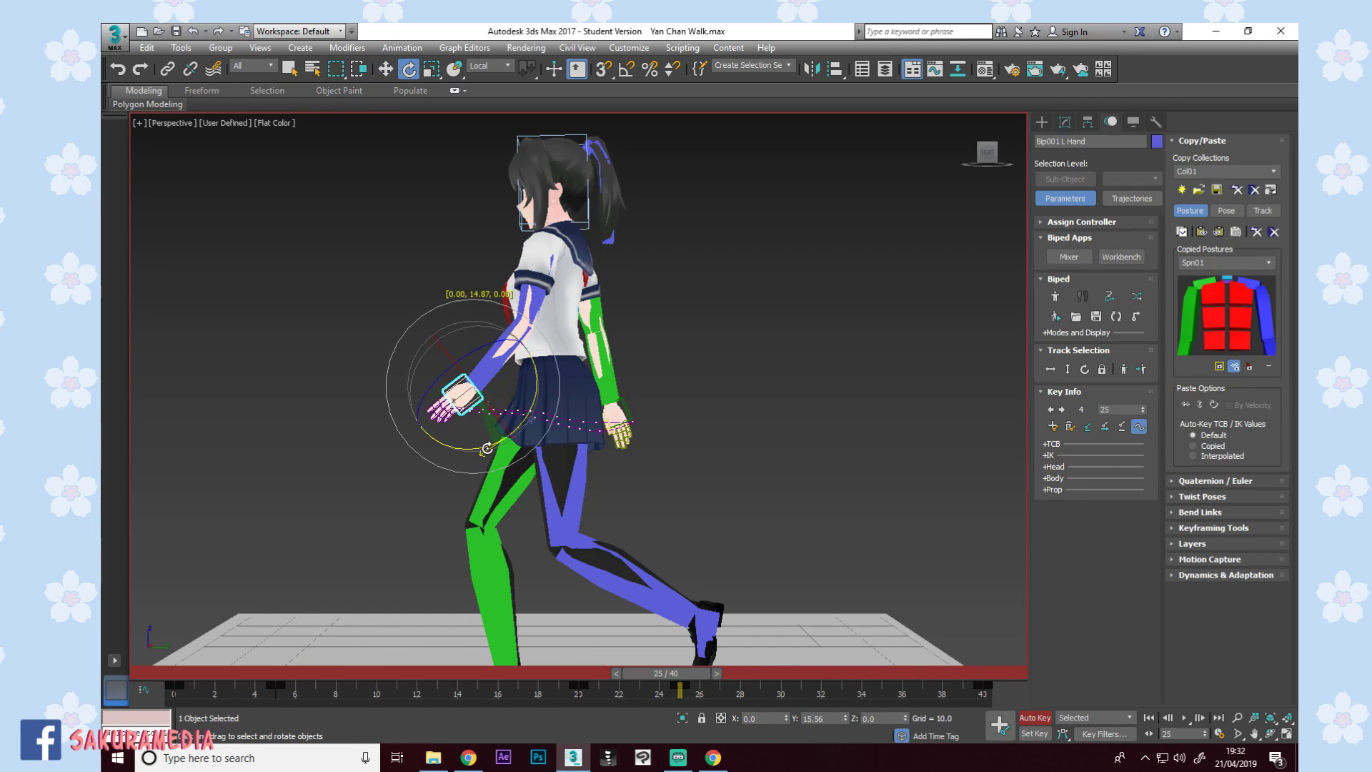
{"action": "scroll", "coordinate": [692, 622], "scroll_direction": "down", "scroll_amount": 3}
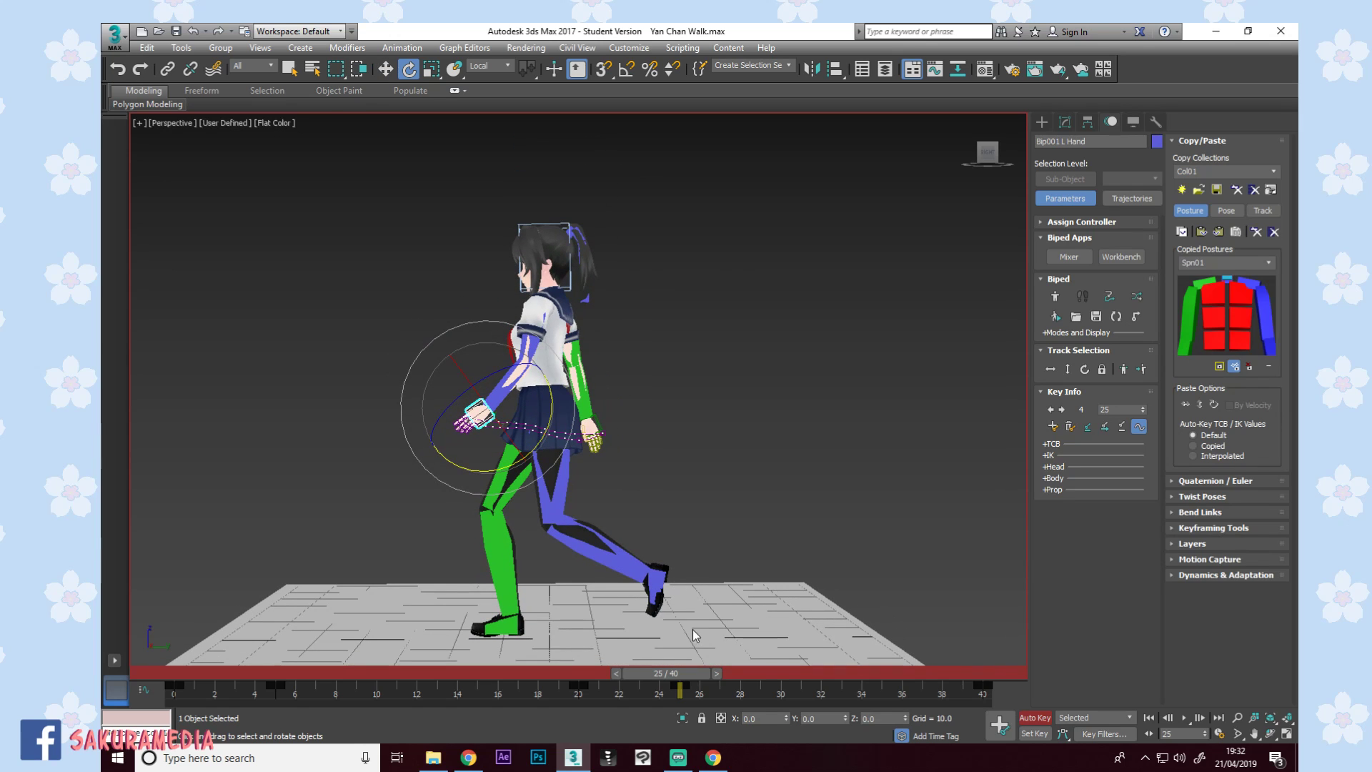
Play the walk cycle from frame 0 and check the arm swing from both sides.
{"action": "left_click_drag", "start_coordinate": [687, 681], "coordinate": [413, 669]}
{"action": "key", "text": "Home"}
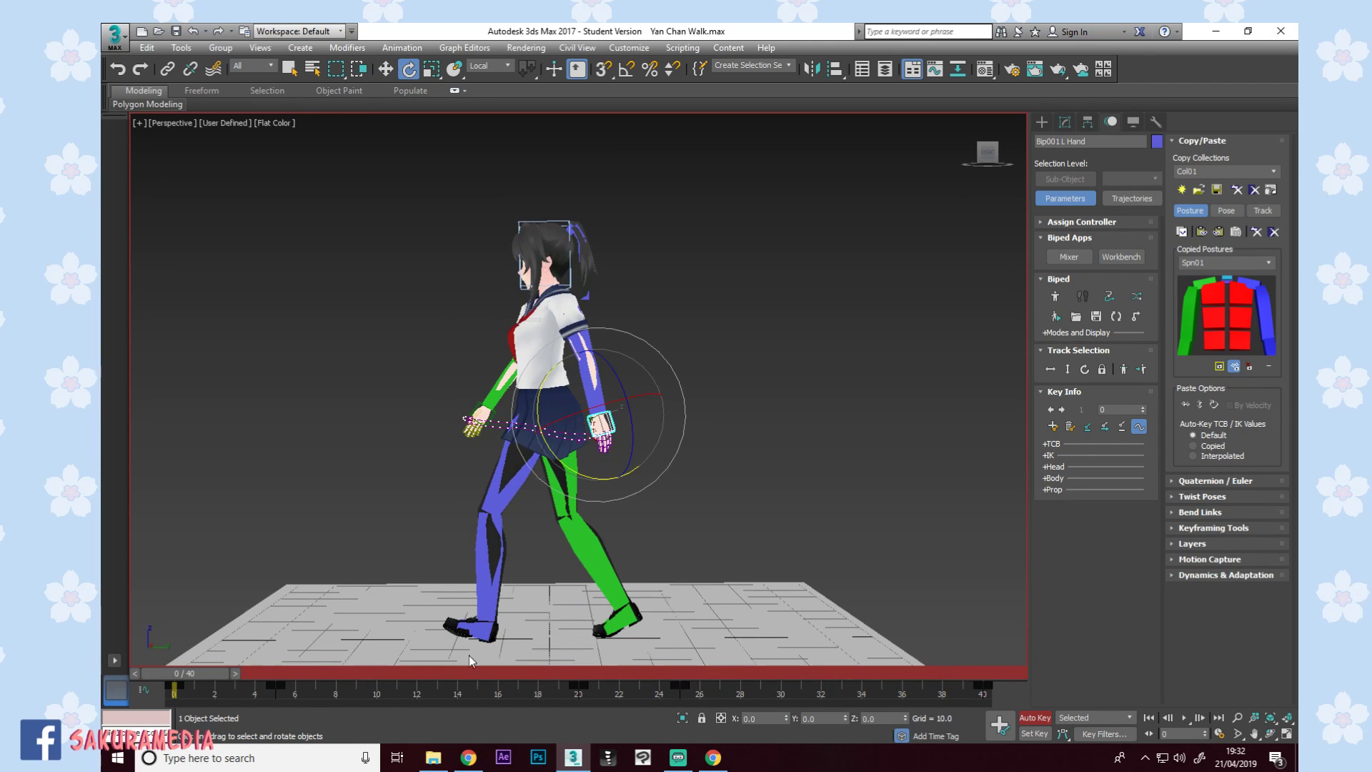
{"action": "left_click", "coordinate": [1184, 718]}
{"action": "middle_click_drag", "start_coordinate": [658, 483], "coordinate": [776, 493], "text": "alt"}
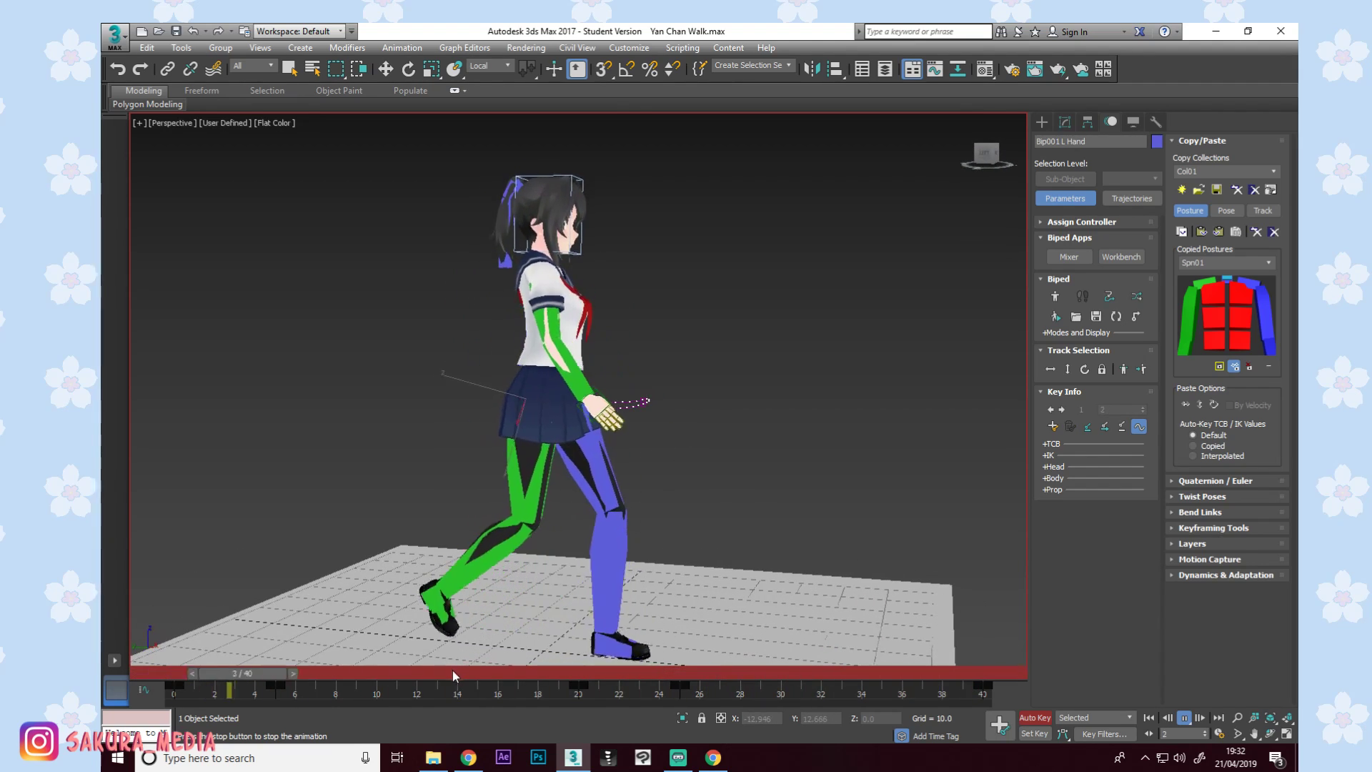
{"action": "key", "text": "slash"}
Create a new animation layer for the biped at frame 0.
{"action": "left_click_drag", "start_coordinate": [266, 674], "coordinate": [101, 669]}
{"action": "middle_click_drag", "start_coordinate": [581, 478], "coordinate": [618, 455], "text": "alt"}
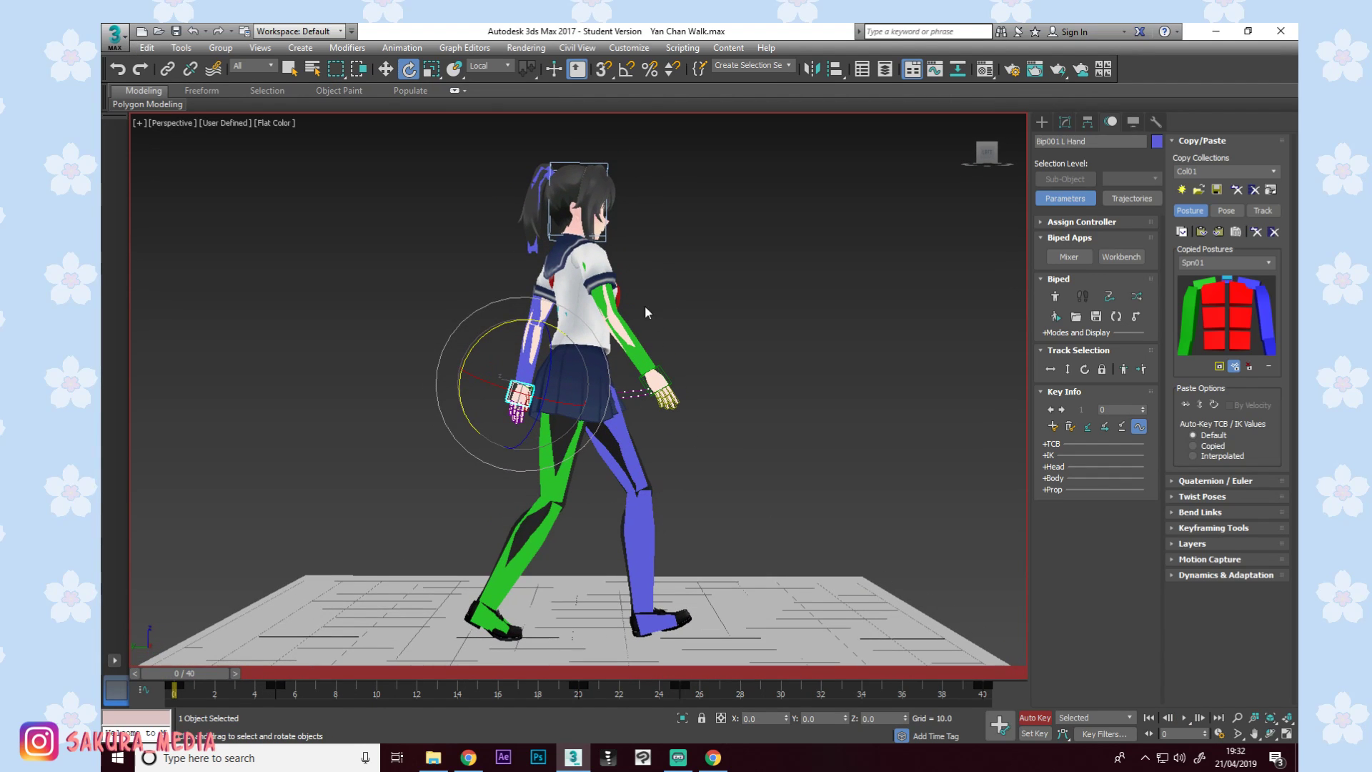
{"action": "middle_click_drag", "start_coordinate": [709, 305], "coordinate": [581, 359], "text": "alt"}
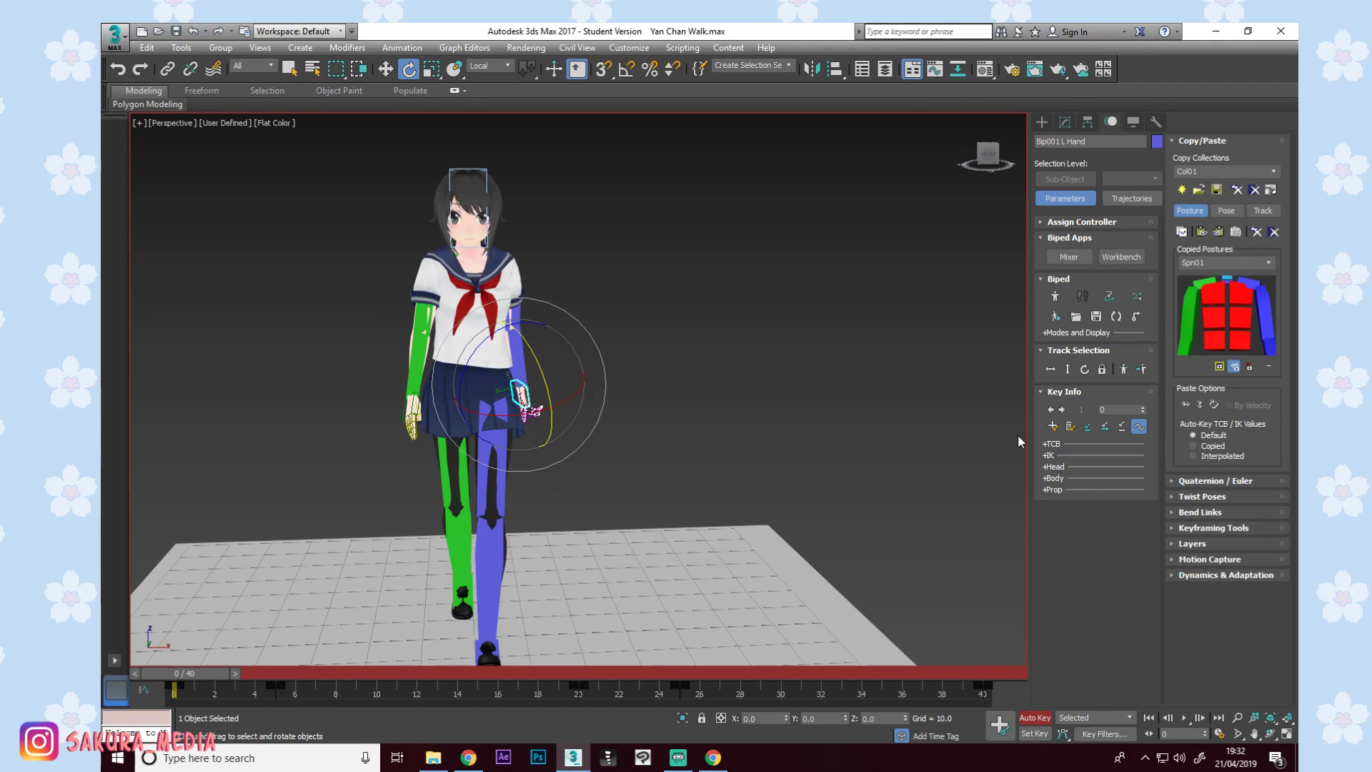
{"action": "left_click", "coordinate": [1212, 549]}
{"action": "middle_click_drag", "start_coordinate": [543, 393], "coordinate": [641, 334], "text": "alt"}
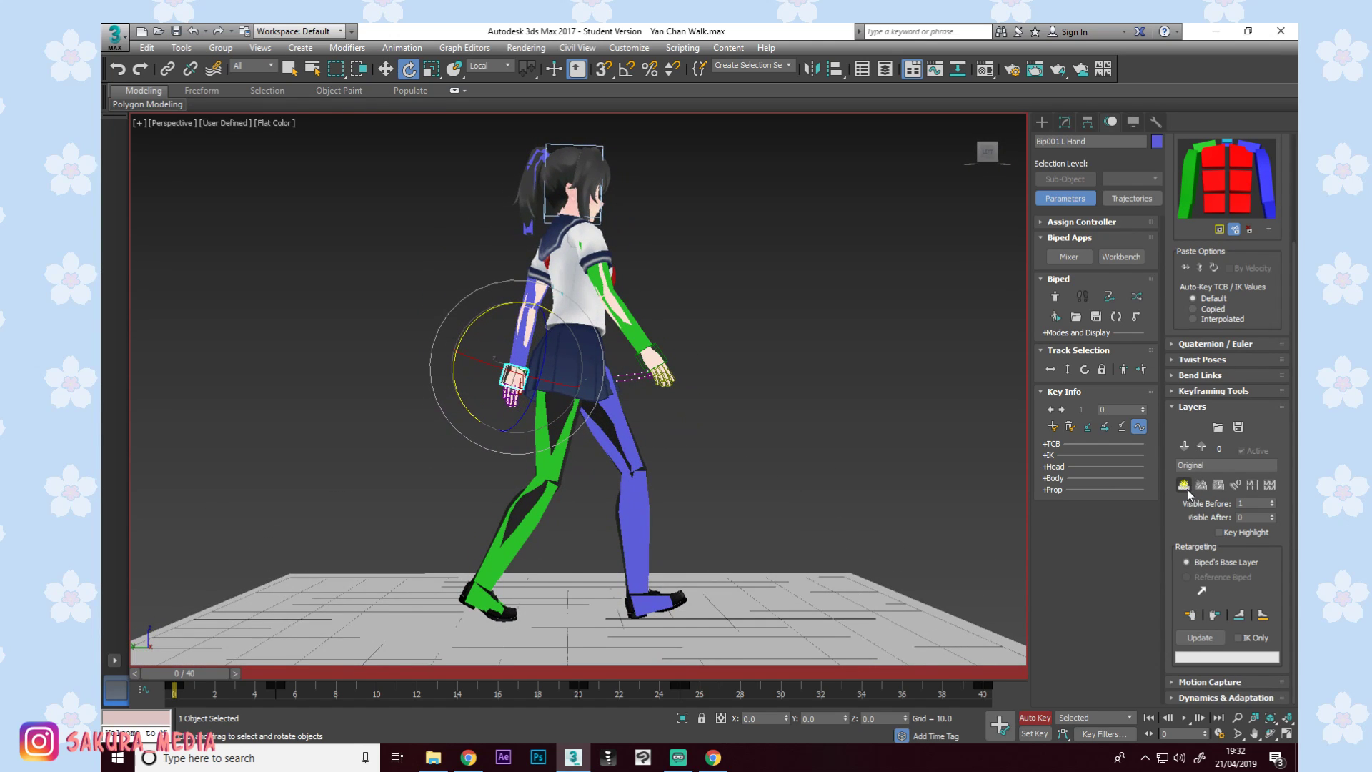
{"action": "left_click", "coordinate": [1186, 448]}
Lean the spine segments slightly forward on Layer 1 at frame 0.
{"action": "left_click", "coordinate": [571, 307]}
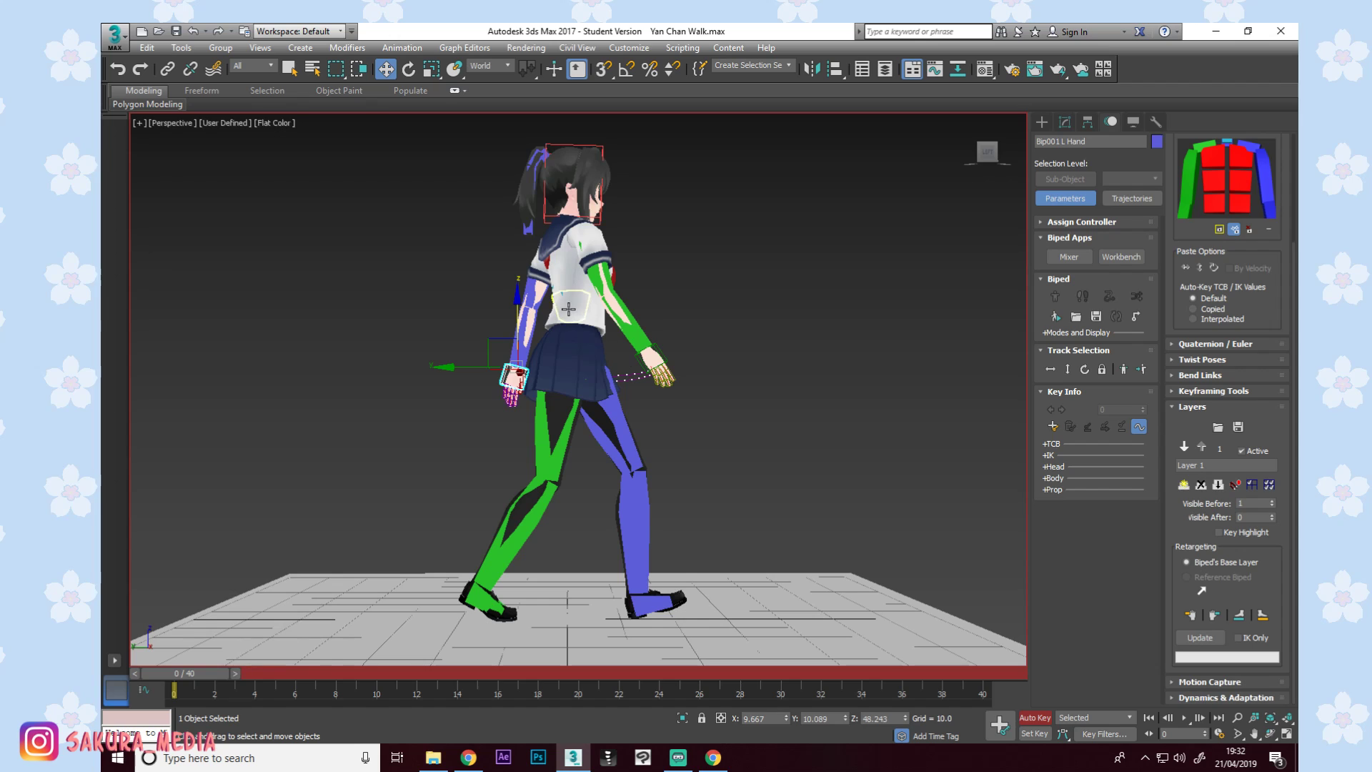
{"action": "left_click_drag", "start_coordinate": [615, 270], "coordinate": [613, 238]}
{"action": "key", "text": "w"}
{"action": "left_click", "coordinate": [576, 277]}
{"action": "key", "text": "e"}
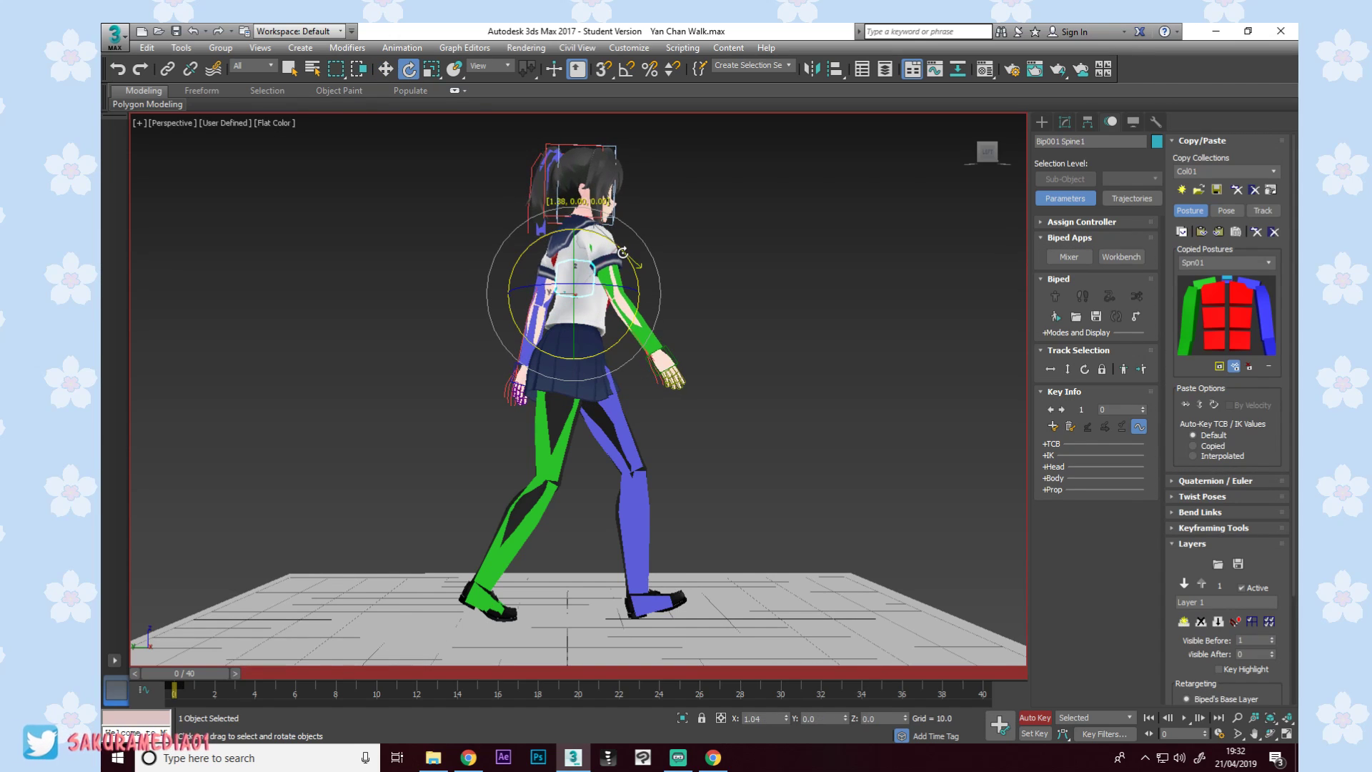
Tilt the head down on Layer 1 at frame 0 and play the layered walk cycle.
{"action": "key", "text": "w"}
{"action": "left_click", "coordinate": [611, 205]}
{"action": "key", "text": "e"}
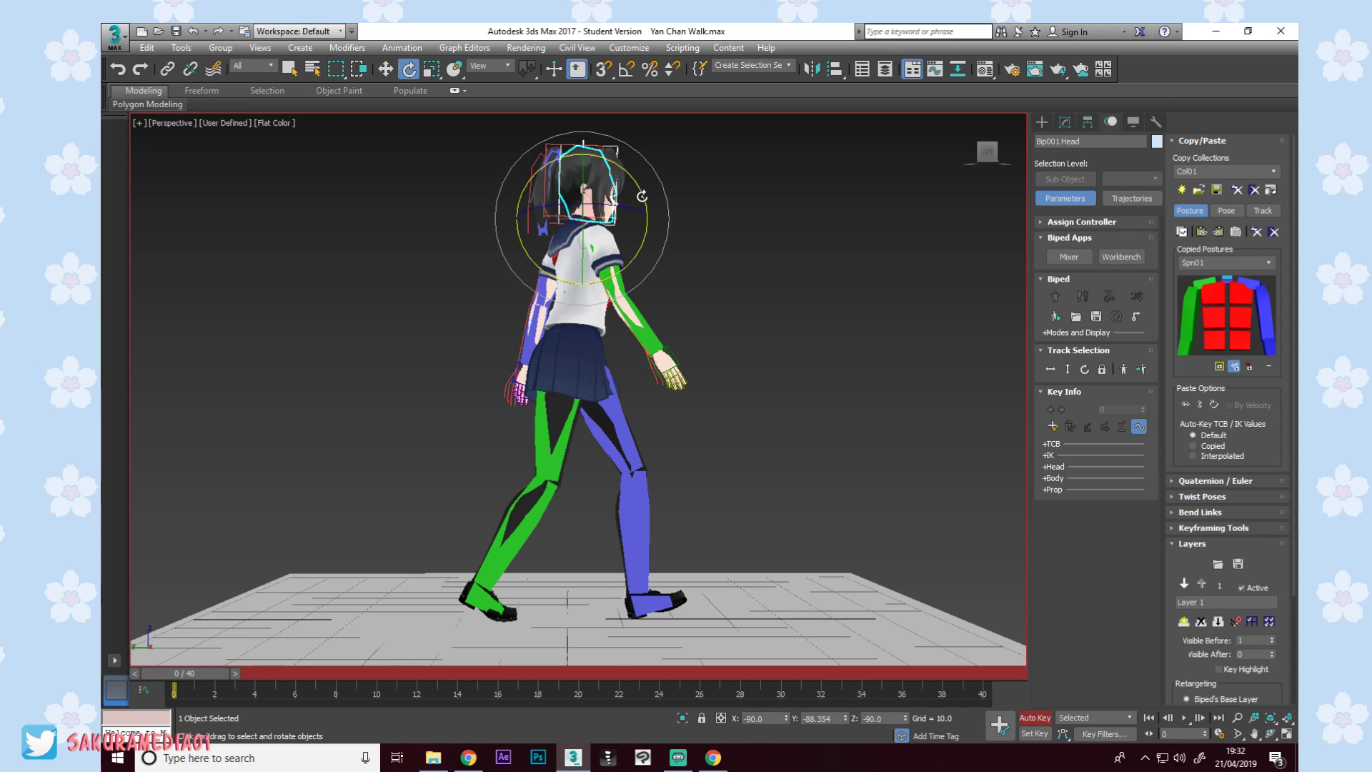
{"action": "middle_click_drag", "start_coordinate": [698, 268], "coordinate": [584, 306], "text": "alt"}
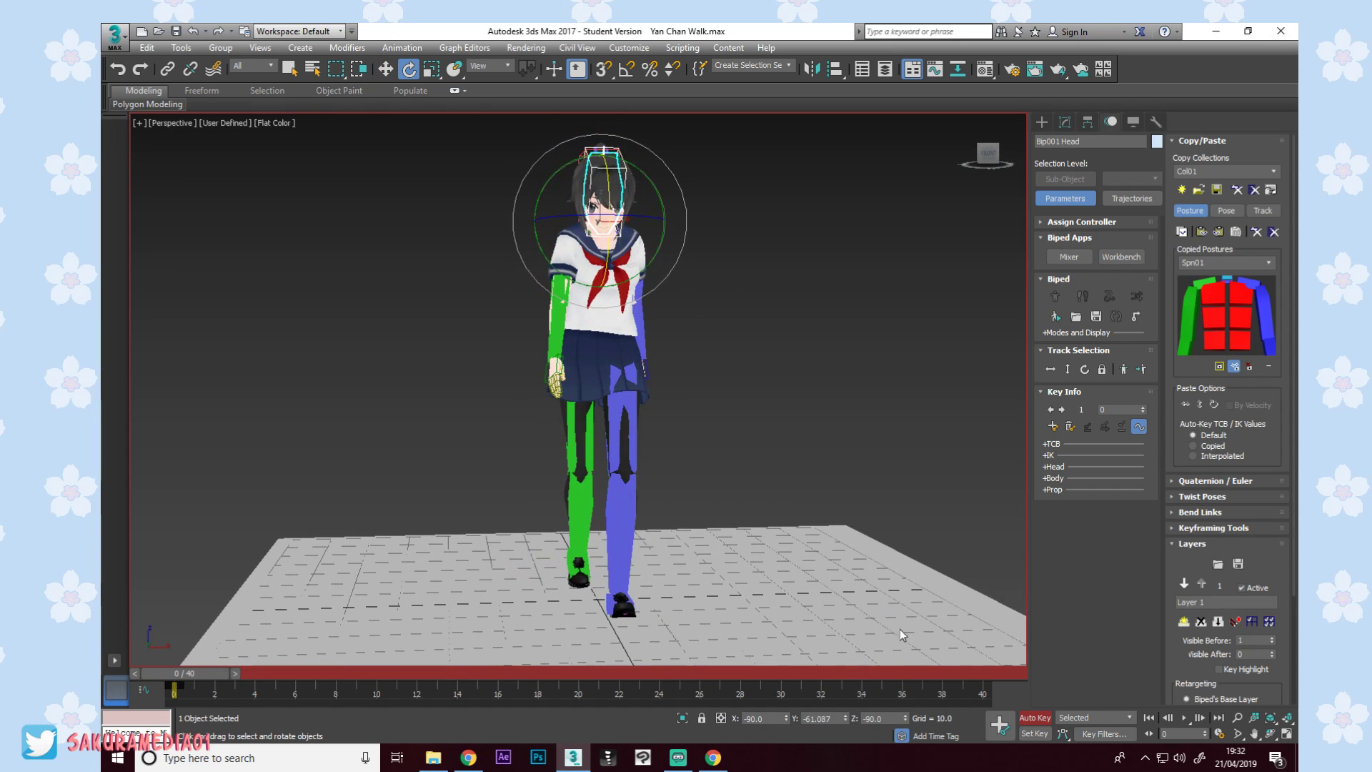
{"action": "left_click", "coordinate": [1184, 717]}
{"action": "middle_click_drag", "start_coordinate": [766, 453], "coordinate": [735, 430], "text": "alt"}
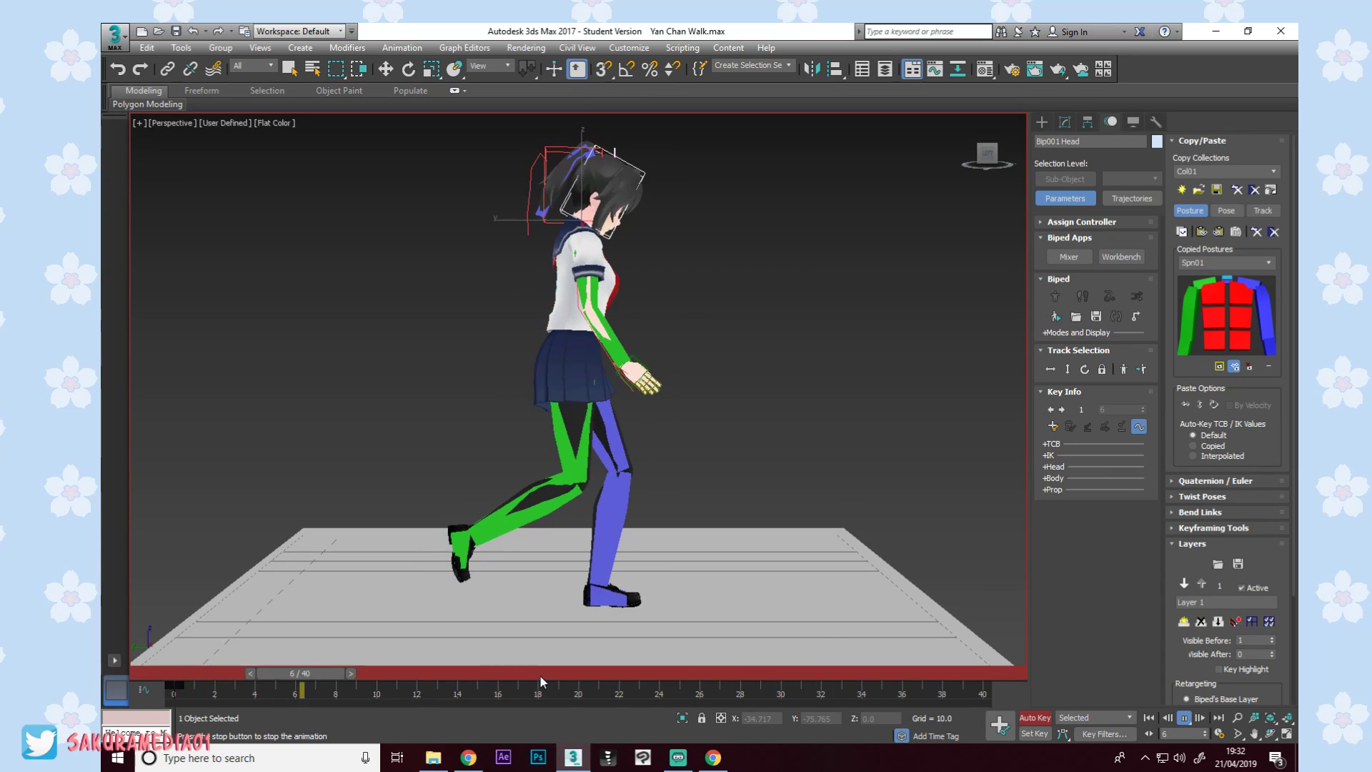
Bend the lowest spine segment far forward on Layer 1 at frame 0 and rotate the head back upright.
{"action": "left_click_drag", "start_coordinate": [542, 676], "coordinate": [156, 646]}
{"action": "key", "text": "w"}
{"action": "key", "text": "e"}
{"action": "left_click", "coordinate": [575, 315]}
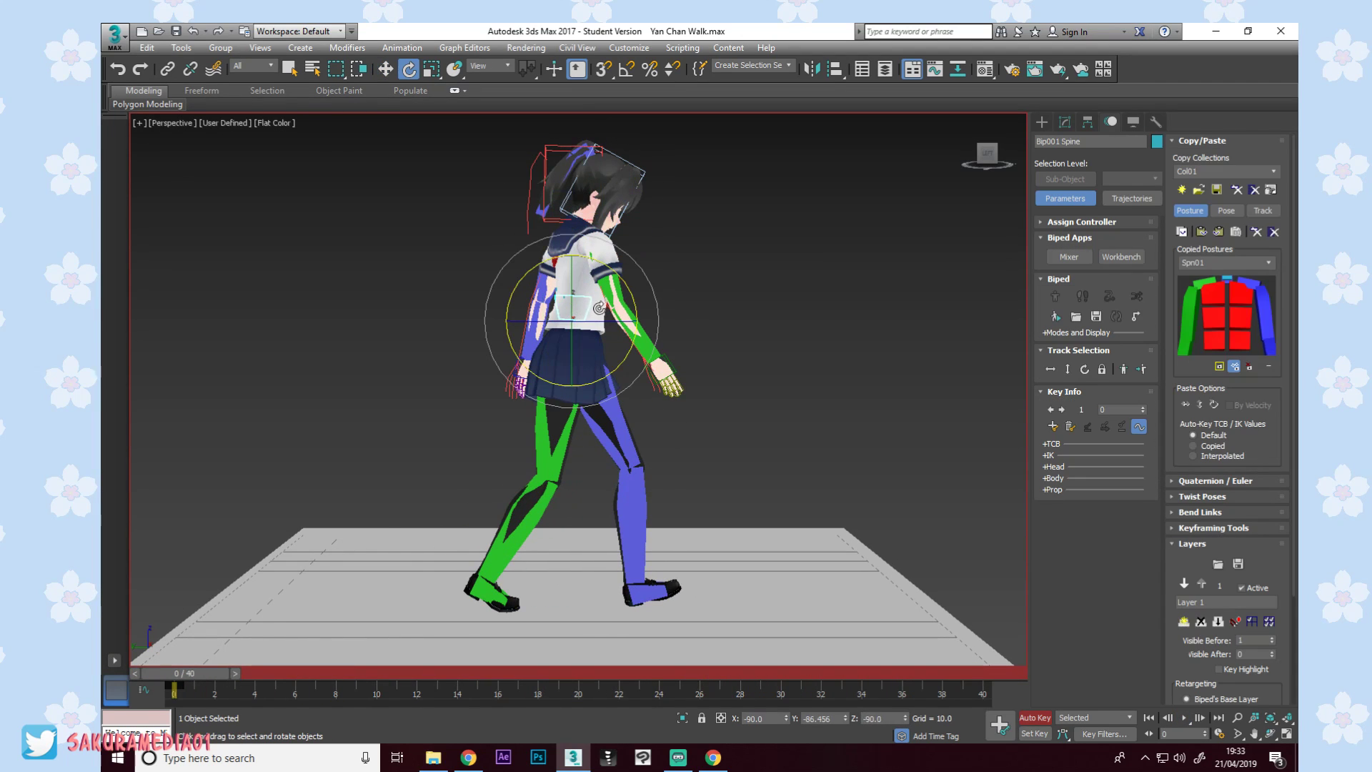
{"action": "left_click_drag", "start_coordinate": [617, 284], "coordinate": [688, 376]}
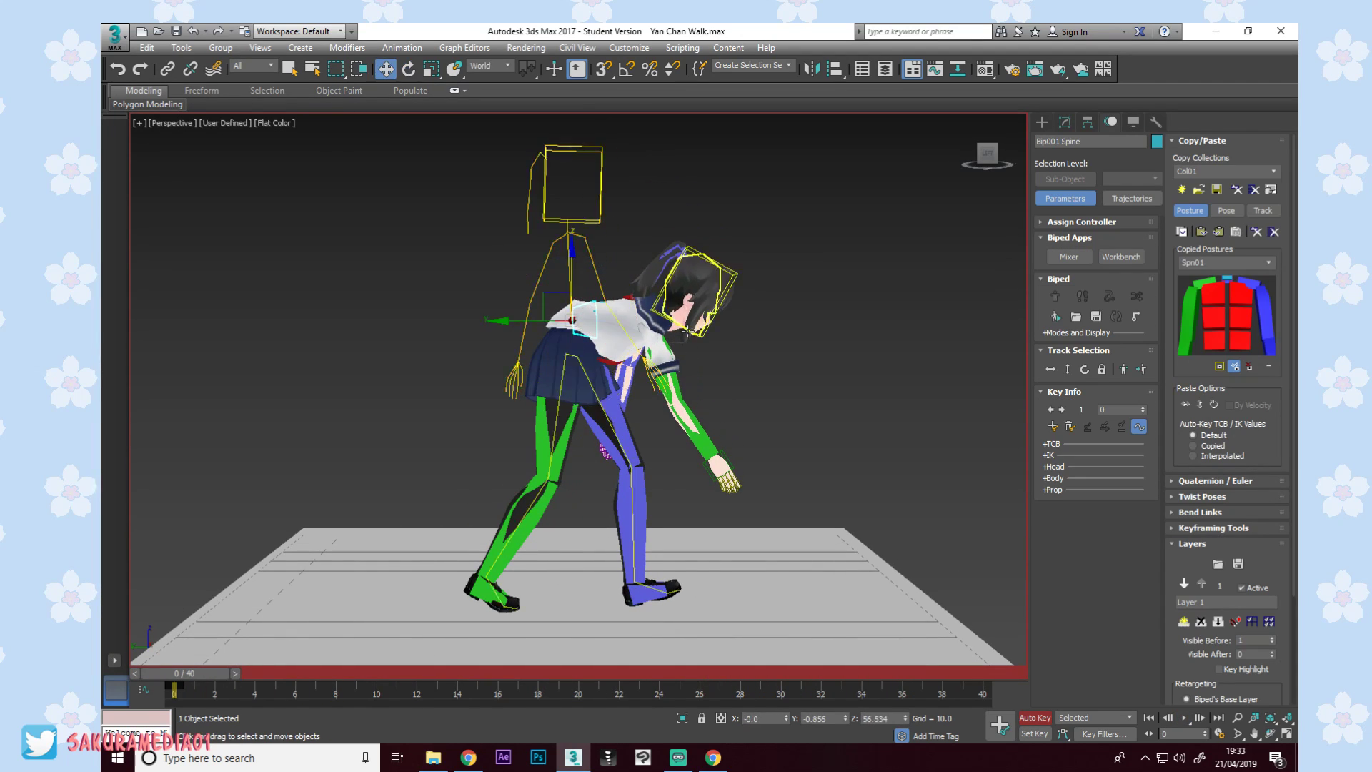
{"action": "left_click", "coordinate": [715, 275]}
{"action": "key", "text": "w"}
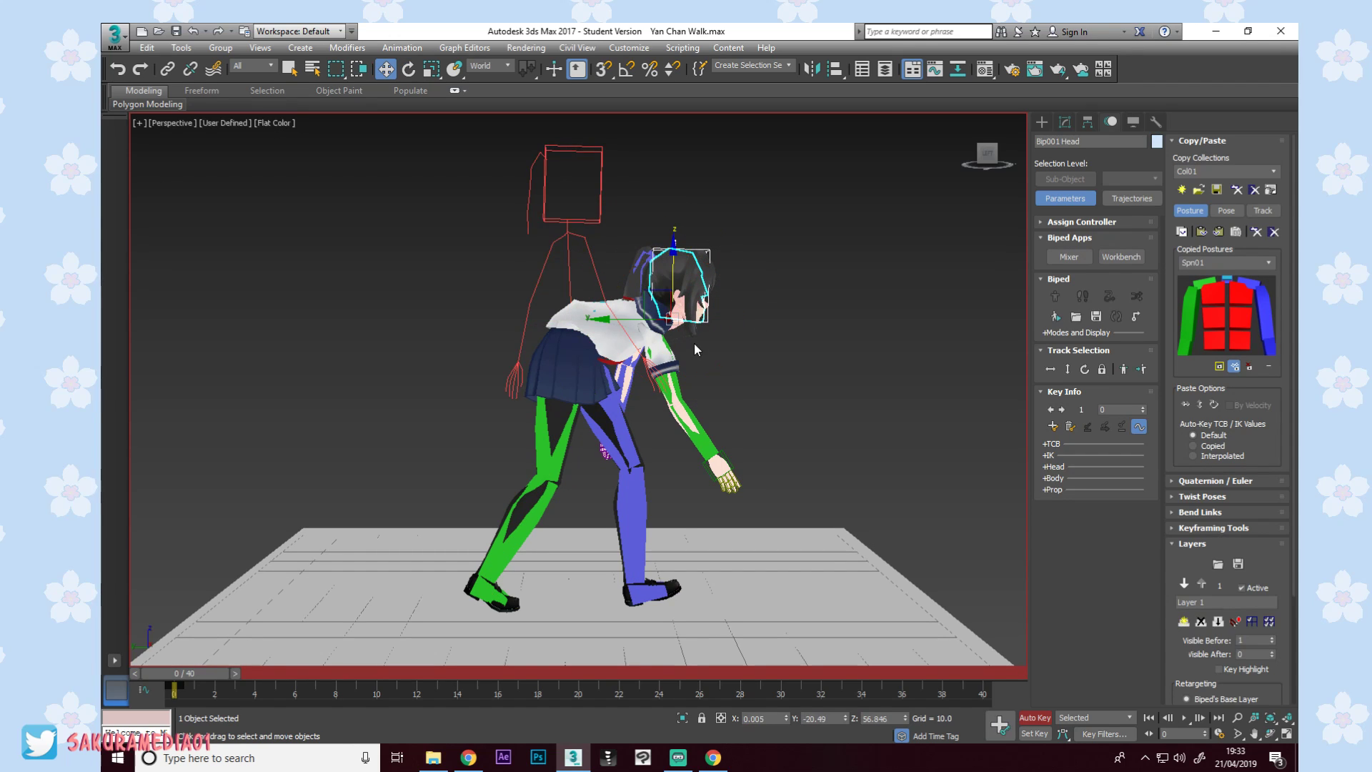
Raise the right and left upper arms forward on Layer 1 at frame 0.
{"action": "left_click", "coordinate": [668, 372]}
{"action": "key", "text": "e"}
{"action": "left_click_drag", "start_coordinate": [712, 321], "coordinate": [663, 332]}
{"action": "key", "text": "w"}
{"action": "middle_click_drag", "start_coordinate": [651, 327], "coordinate": [758, 332], "text": "alt"}
{"action": "left_click", "coordinate": [782, 334]}
{"action": "key", "text": "e"}
{"action": "left_click_drag", "start_coordinate": [757, 317], "coordinate": [646, 195]}
{"action": "middle_click_drag", "start_coordinate": [646, 196], "coordinate": [850, 370], "text": "alt"}
Play the walk cycle with the bent-over layered pose, and delete Layer 1 to restore the original motion.
{"action": "left_click", "coordinate": [1184, 718]}
{"action": "scroll", "coordinate": [850, 369], "scroll_direction": "up", "scroll_amount": 5}
{"action": "middle_click_drag", "start_coordinate": [715, 311], "coordinate": [729, 403]}
{"action": "scroll", "coordinate": [828, 487], "scroll_direction": "down", "scroll_amount": 3}
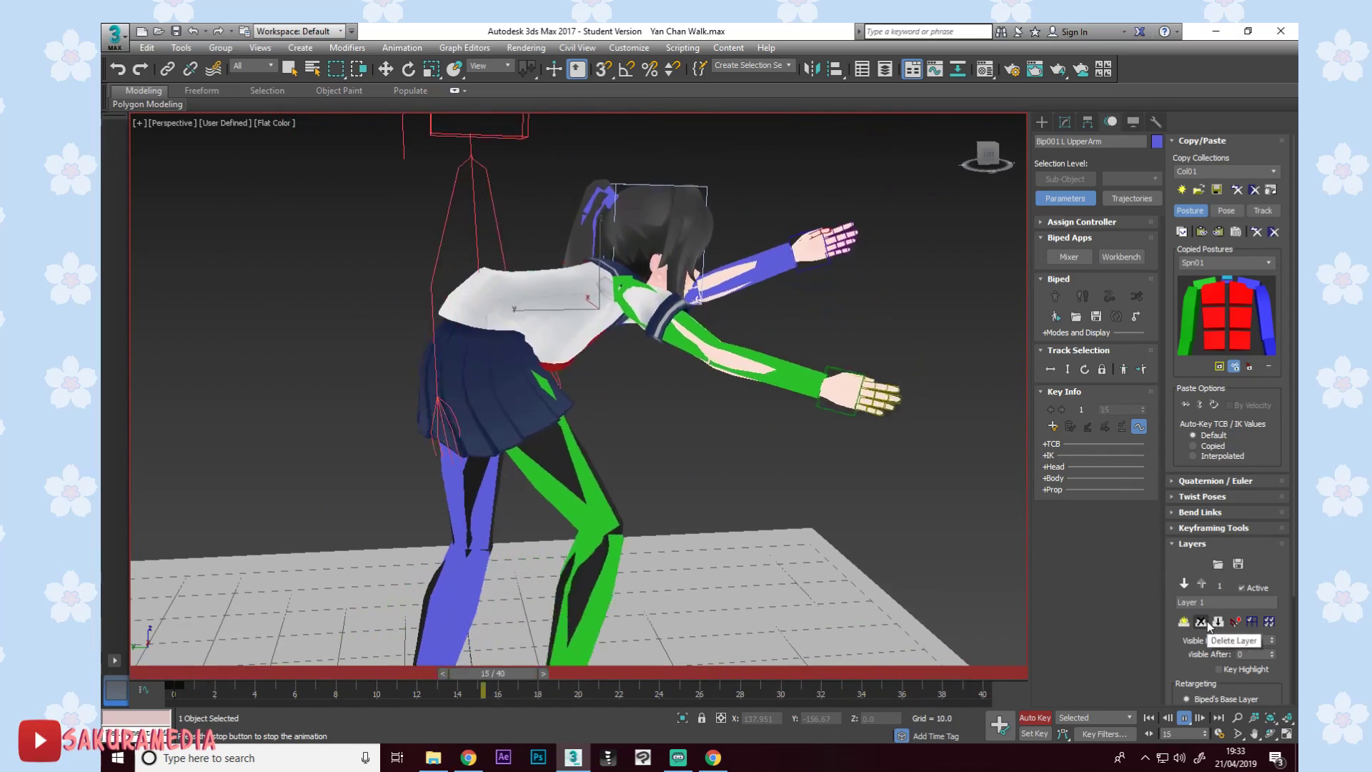
{"action": "scroll", "coordinate": [717, 495], "scroll_direction": "down", "scroll_amount": 4}
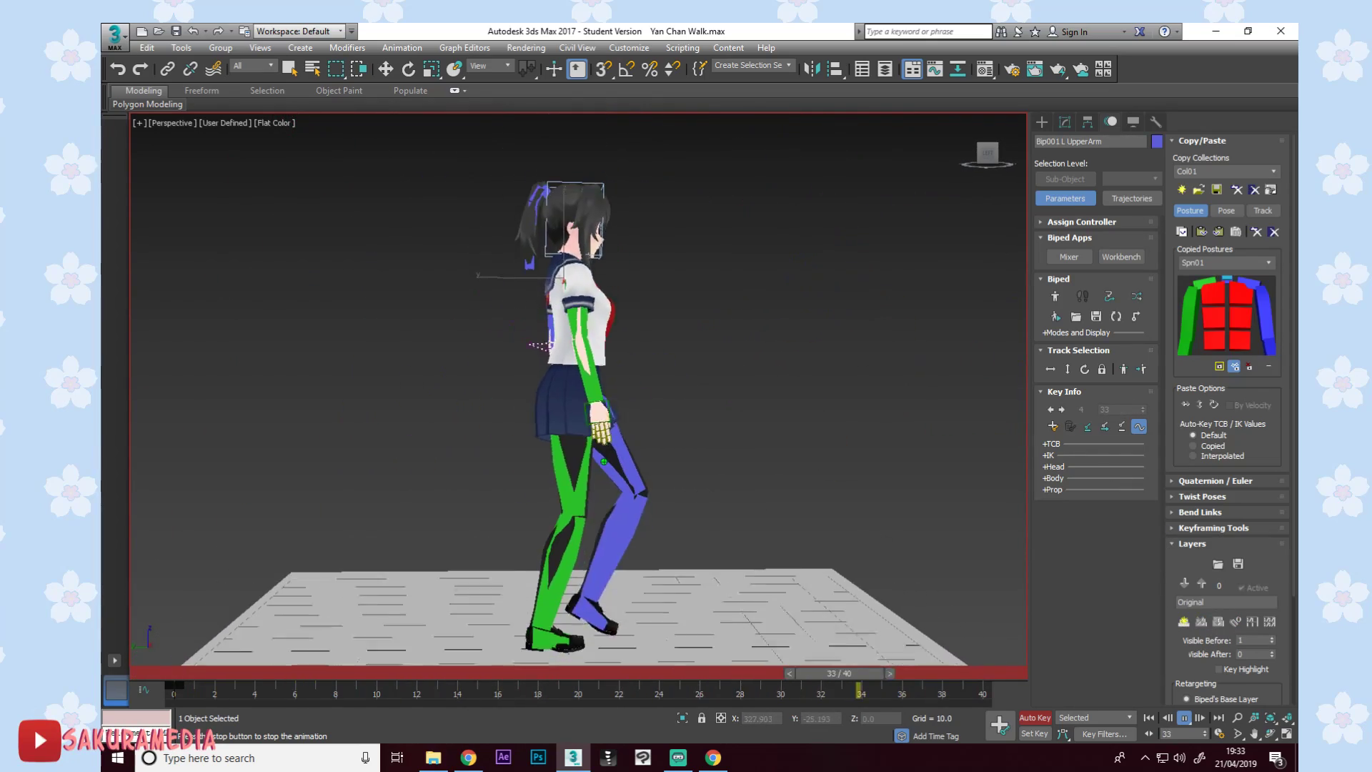
{"action": "middle_click_drag", "start_coordinate": [632, 471], "coordinate": [698, 389], "text": "alt"}
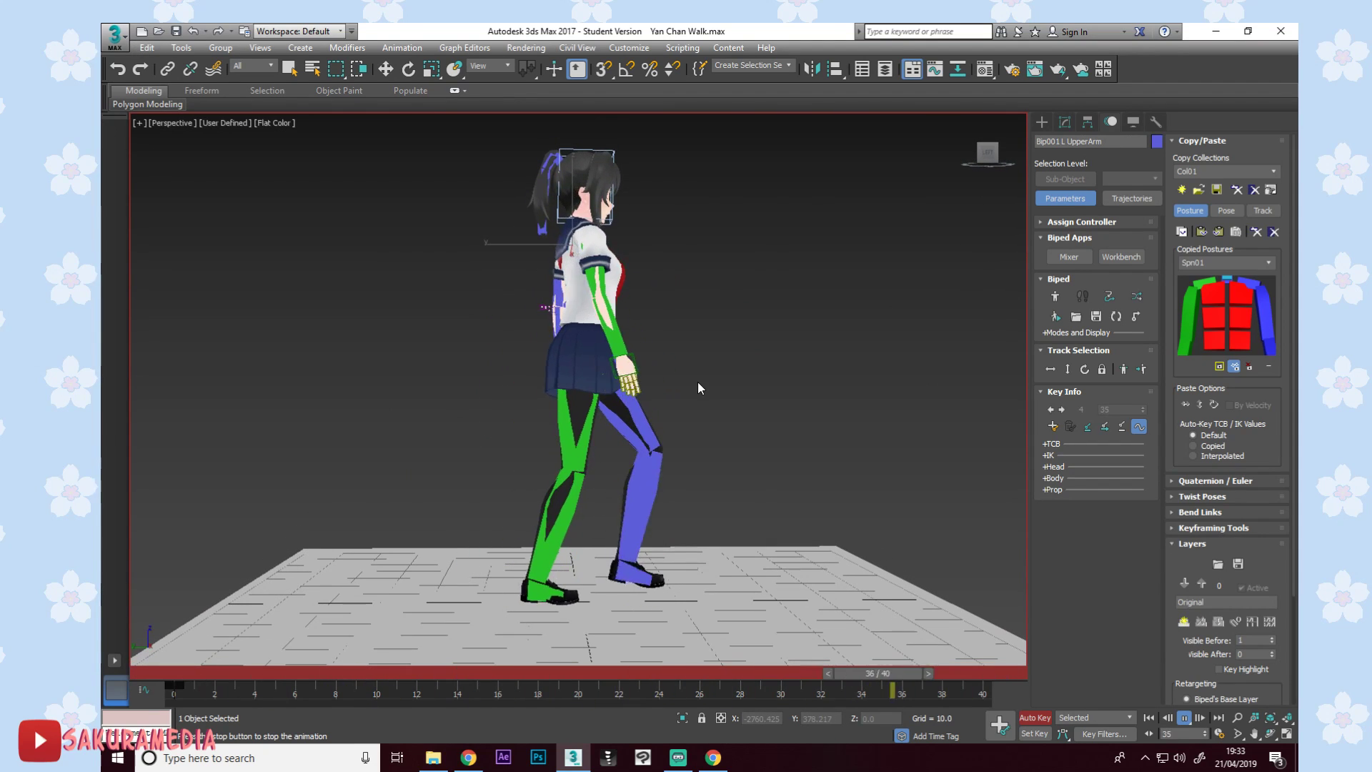
Stop the playback at frame 0 and select the biped's horizontal body track.
{"action": "scroll", "coordinate": [666, 408], "scroll_direction": "up", "scroll_amount": 8}
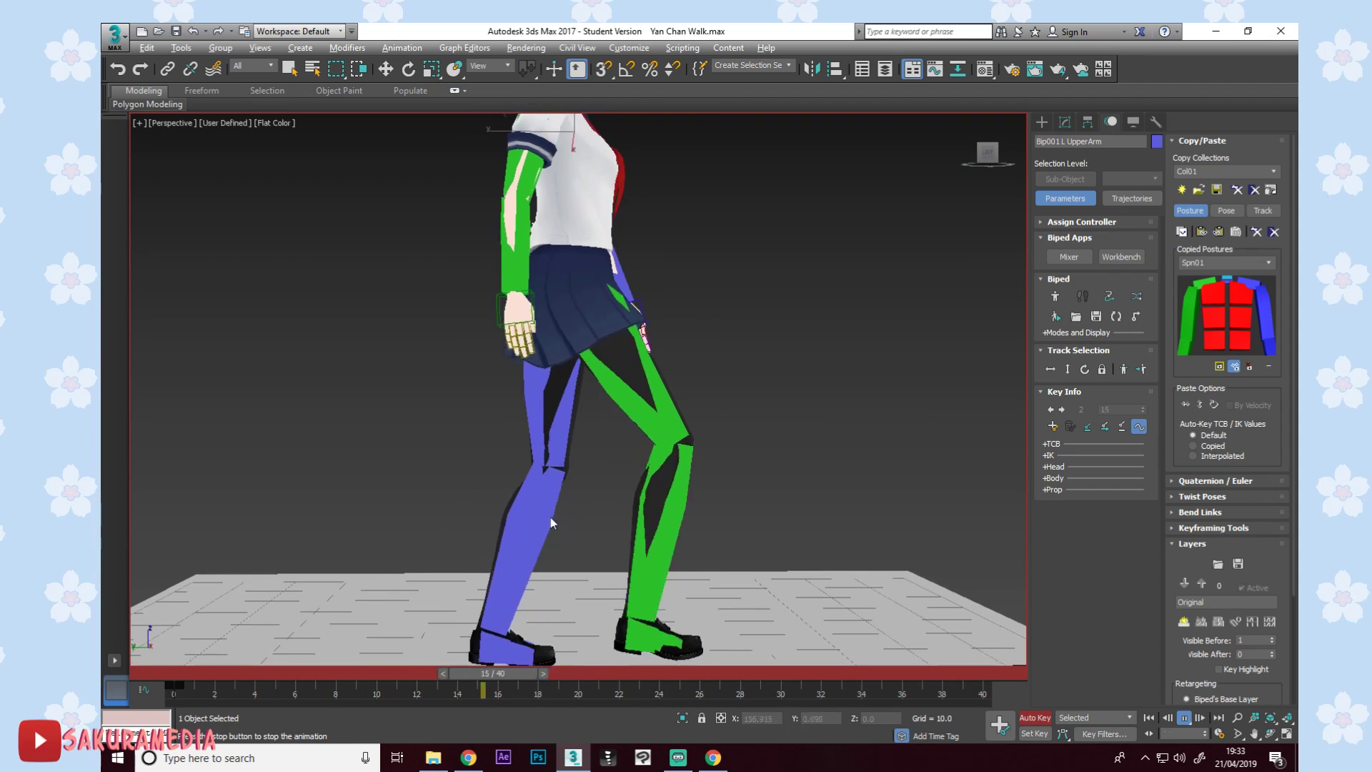
{"action": "scroll", "coordinate": [565, 390], "scroll_direction": "down", "scroll_amount": 5}
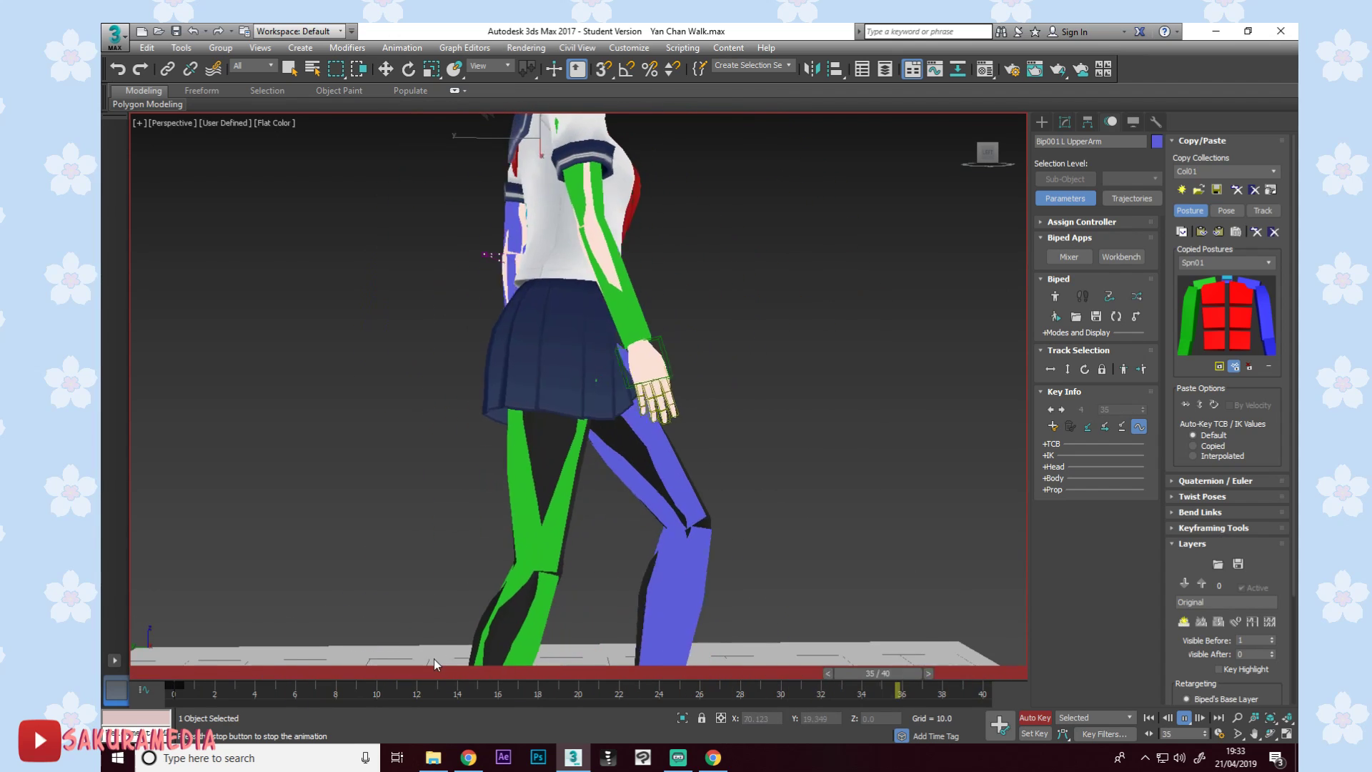
{"action": "left_click", "coordinate": [174, 674]}
{"action": "key", "text": "e"}
{"action": "left_click", "coordinate": [1050, 370]}
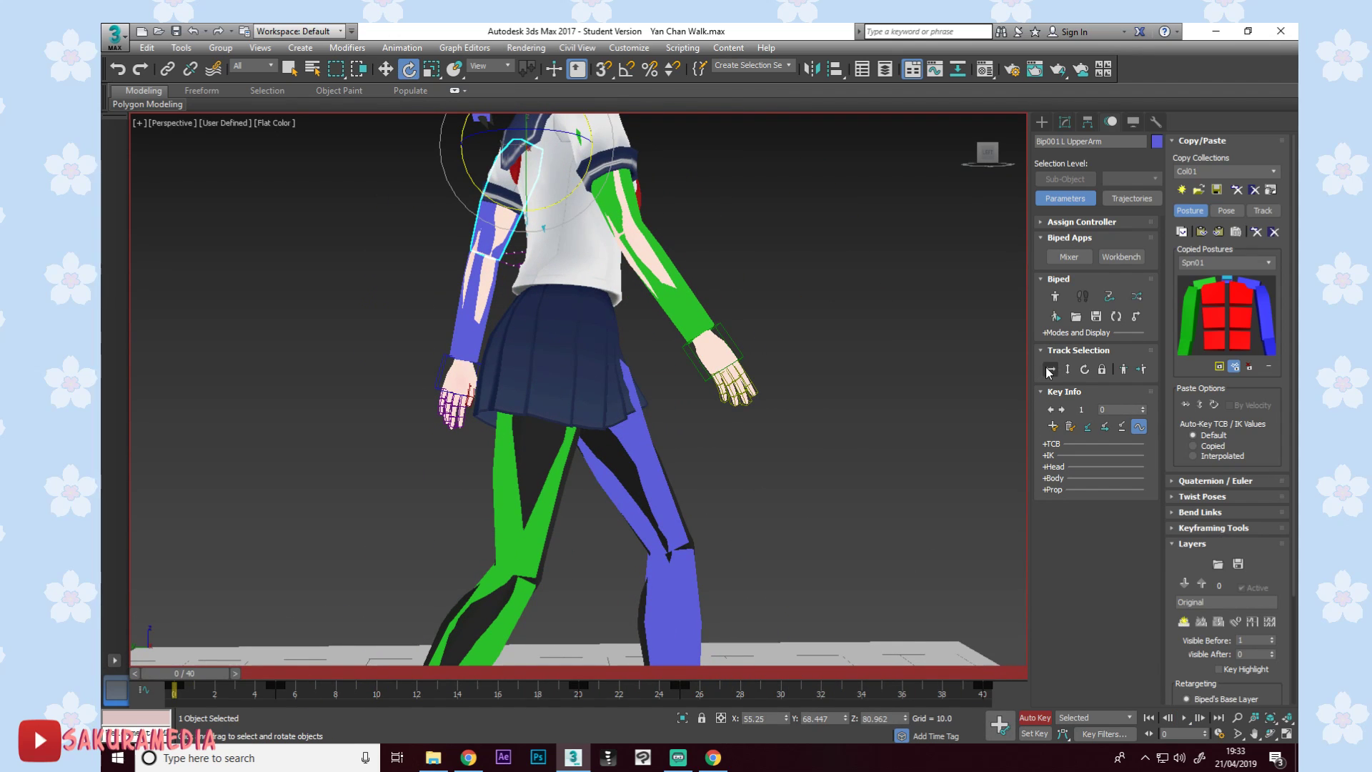
Examine the body's position at frame 0 in wireframe from the front and side, and restore the shaded view.
{"action": "key", "text": "F3"}
{"action": "middle_click_drag", "start_coordinate": [578, 386], "coordinate": [464, 386], "text": "alt"}
{"action": "middle_click_drag", "start_coordinate": [822, 416], "coordinate": [665, 397], "text": "alt"}
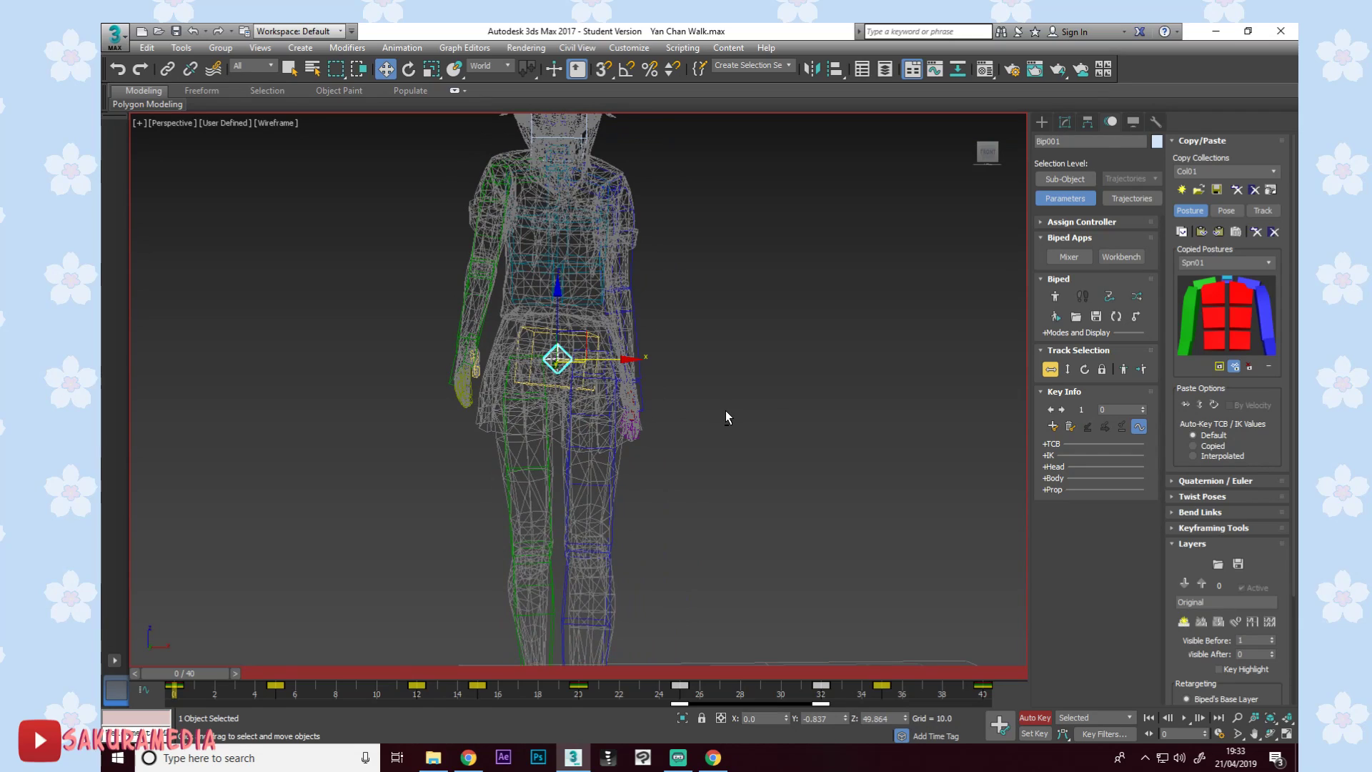
{"action": "middle_click_drag", "start_coordinate": [800, 435], "coordinate": [783, 433], "text": "alt"}
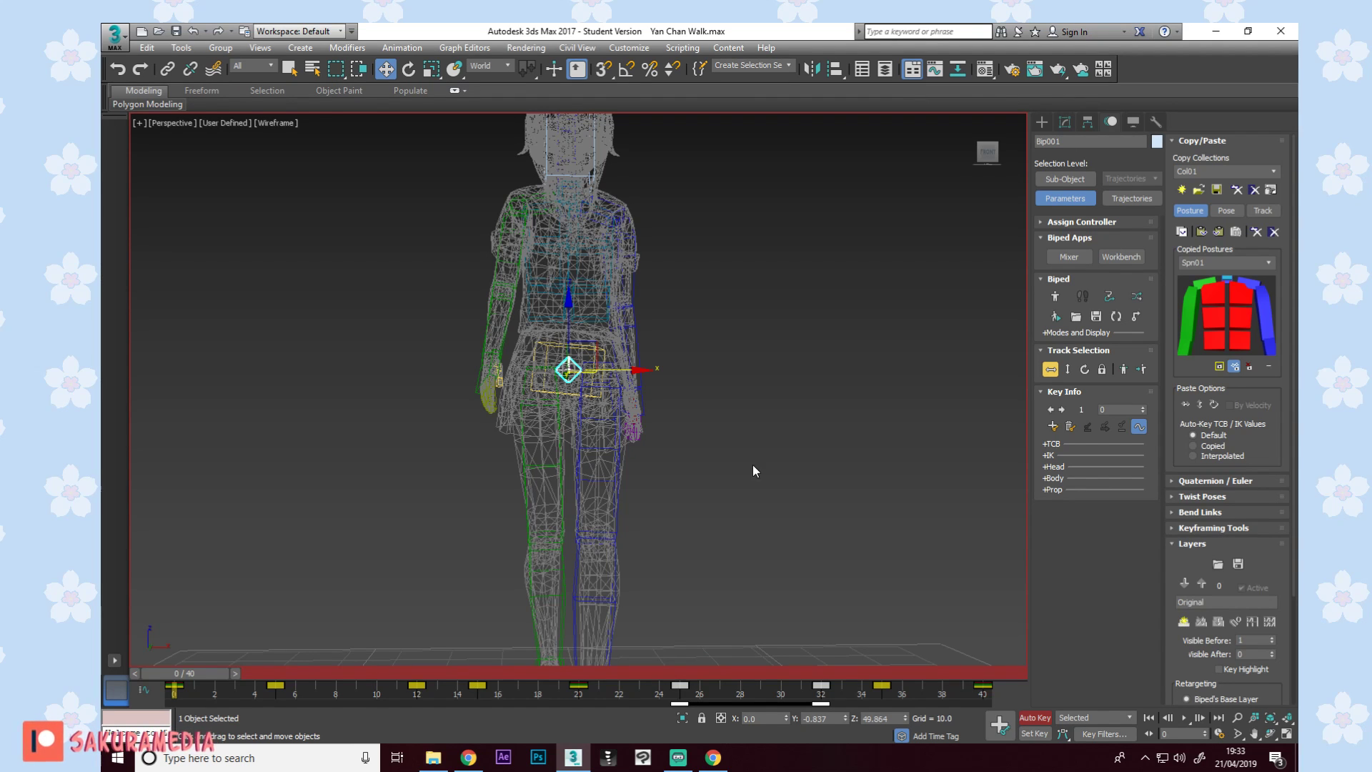
{"action": "middle_click_drag", "start_coordinate": [758, 457], "coordinate": [515, 346], "text": "alt"}
{"action": "mouse_move", "coordinate": [640, 349]}
{"action": "middle_mouse_down", "text": "alt"}
{"action": "mouse_move", "coordinate": [593, 352]}
{"action": "mouse_move", "coordinate": [771, 353]}
{"action": "mouse_move", "coordinate": [693, 338]}
{"action": "middle_mouse_up", "text": "alt"}
{"action": "key", "text": "F3"}
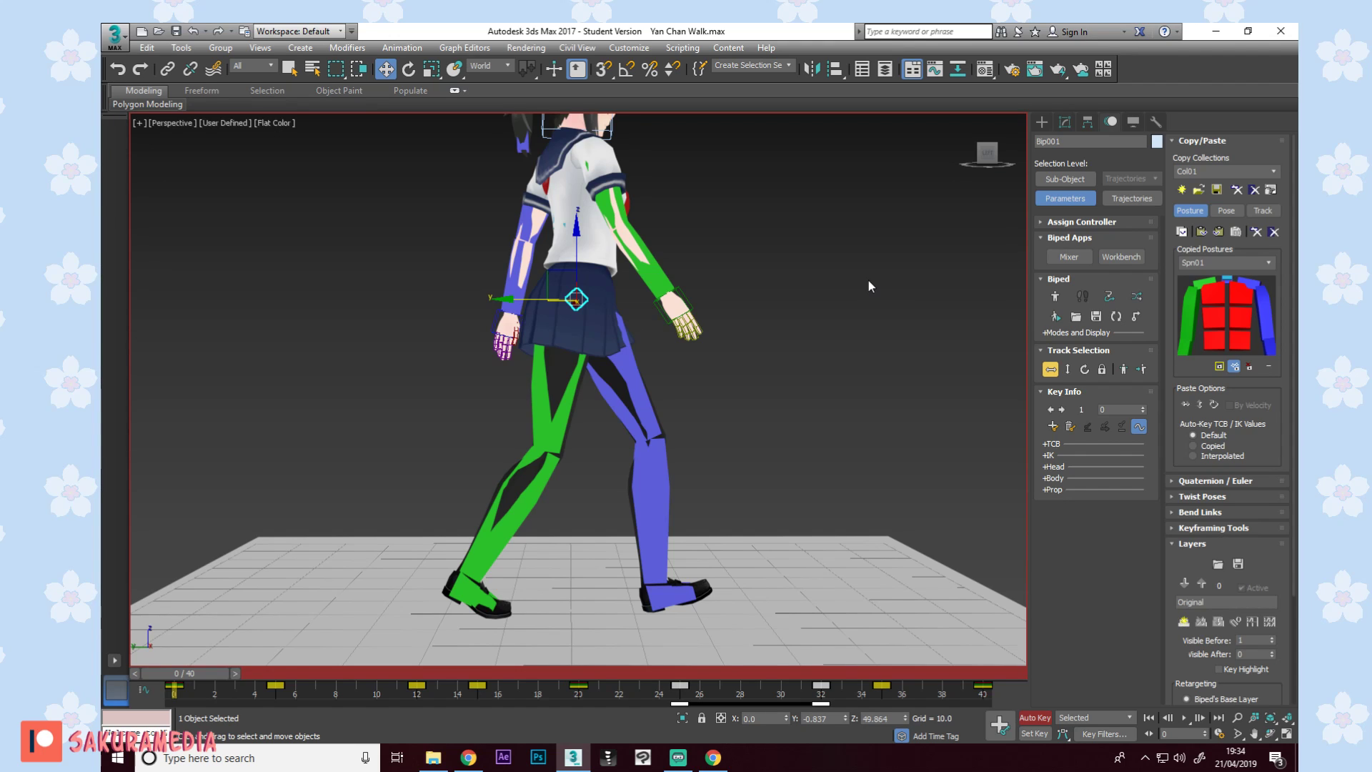
Play the walk cycle from a front view, zooming out and in on the character, and return to frame 0.
{"action": "middle_click_drag", "start_coordinate": [860, 276], "coordinate": [728, 313], "text": "alt"}
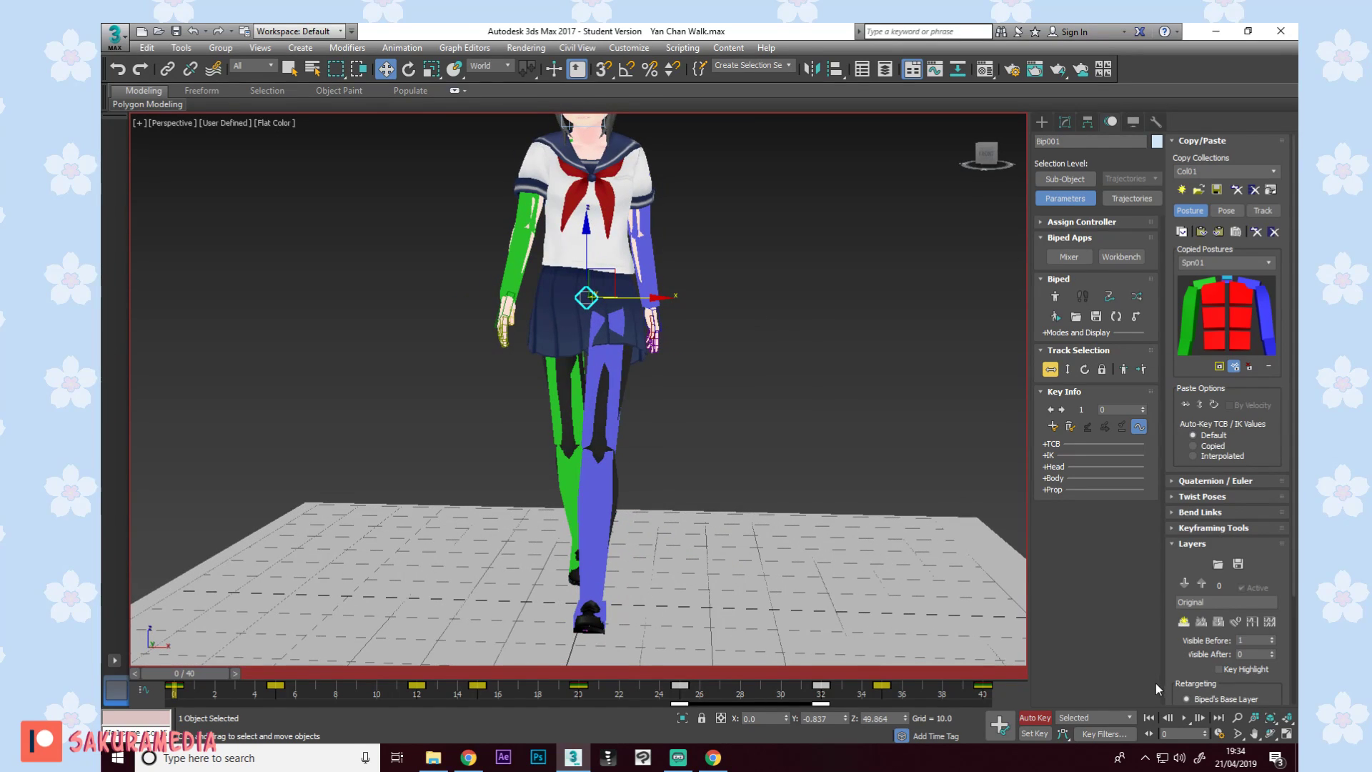
{"action": "left_click", "coordinate": [1183, 717]}
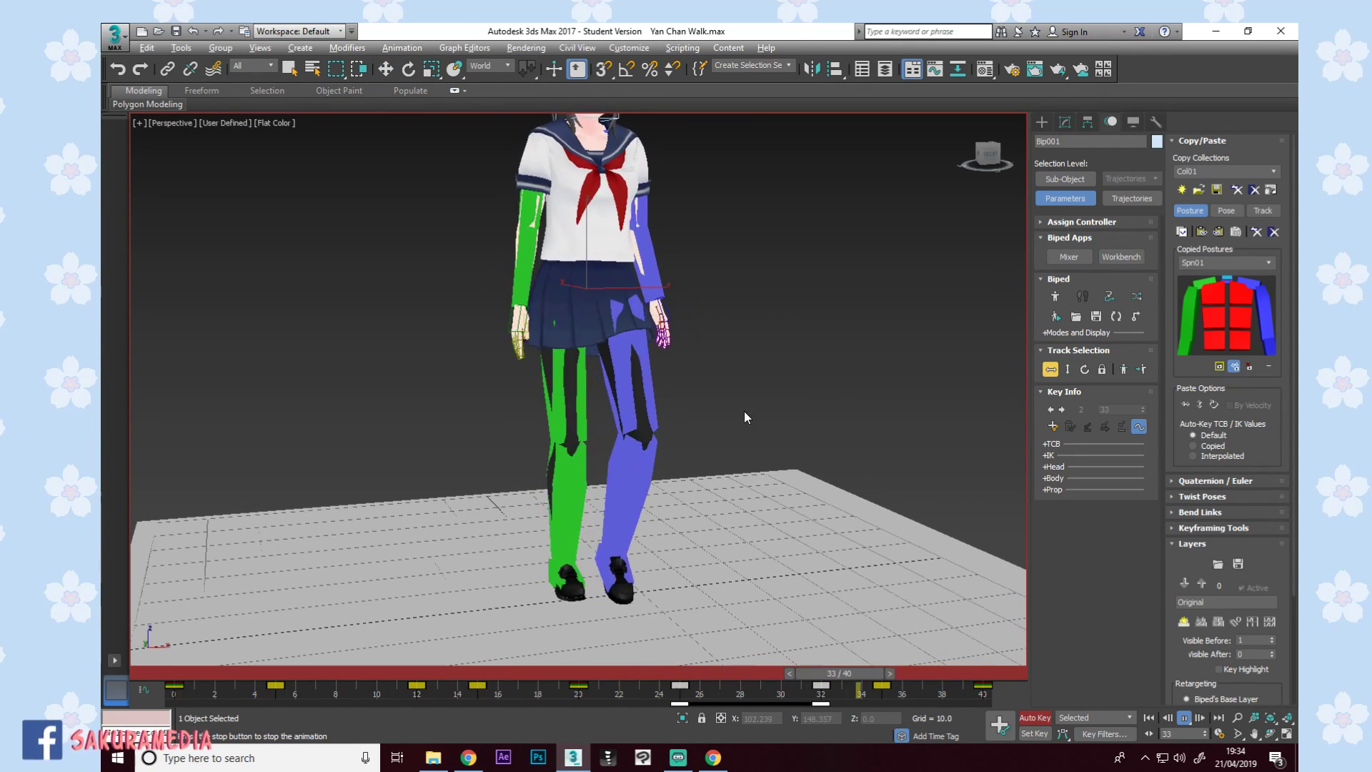
{"action": "middle_click_drag", "start_coordinate": [740, 413], "coordinate": [725, 415], "text": "alt"}
{"action": "scroll", "coordinate": [727, 429], "scroll_direction": "down", "scroll_amount": 5}
{"action": "scroll", "coordinate": [727, 449], "scroll_direction": "up", "scroll_amount": 6}
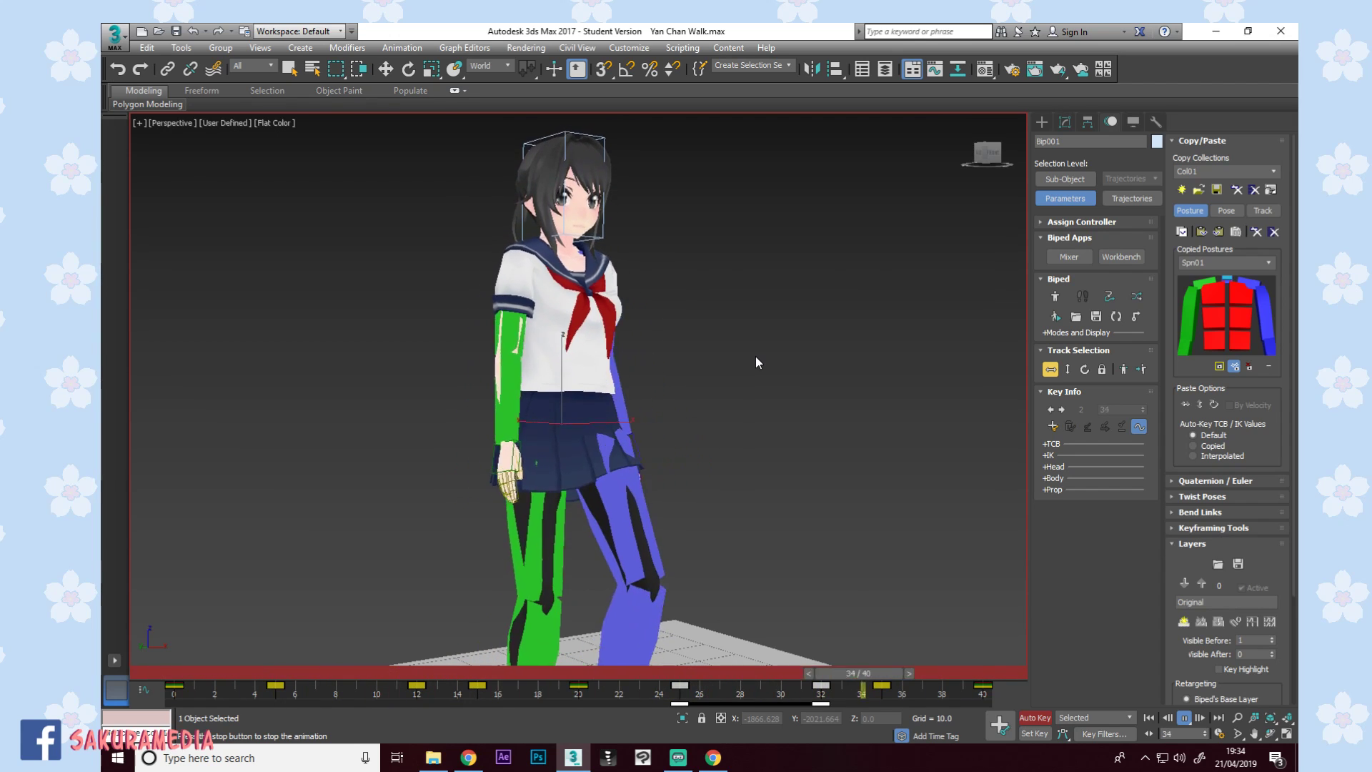
{"action": "key", "text": "Home"}
{"action": "key", "text": "w"}
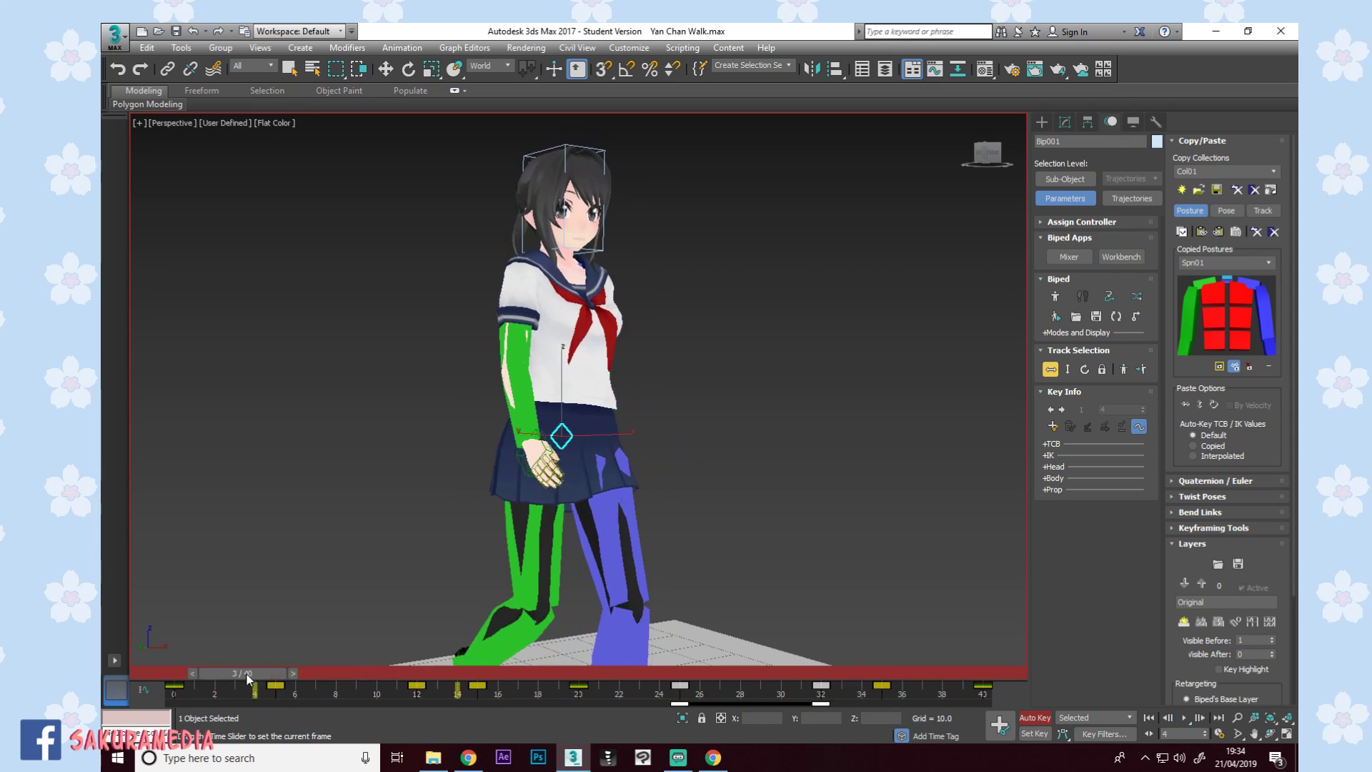
Select the three spine segments one after another from the front to examine them at frame 0.
{"action": "middle_click_drag", "start_coordinate": [479, 539], "coordinate": [684, 341], "text": "alt"}
{"action": "left_click", "coordinate": [555, 356]}
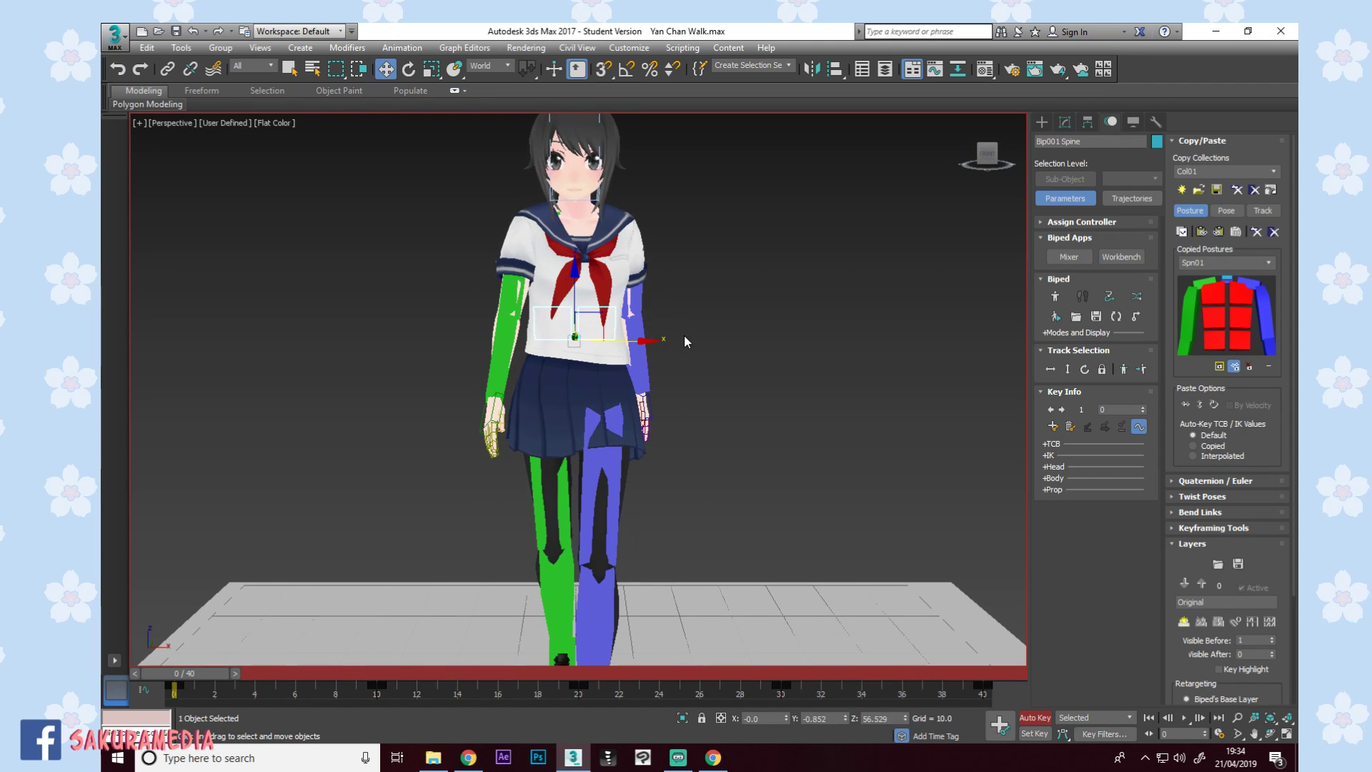
{"action": "left_click", "coordinate": [608, 268]}
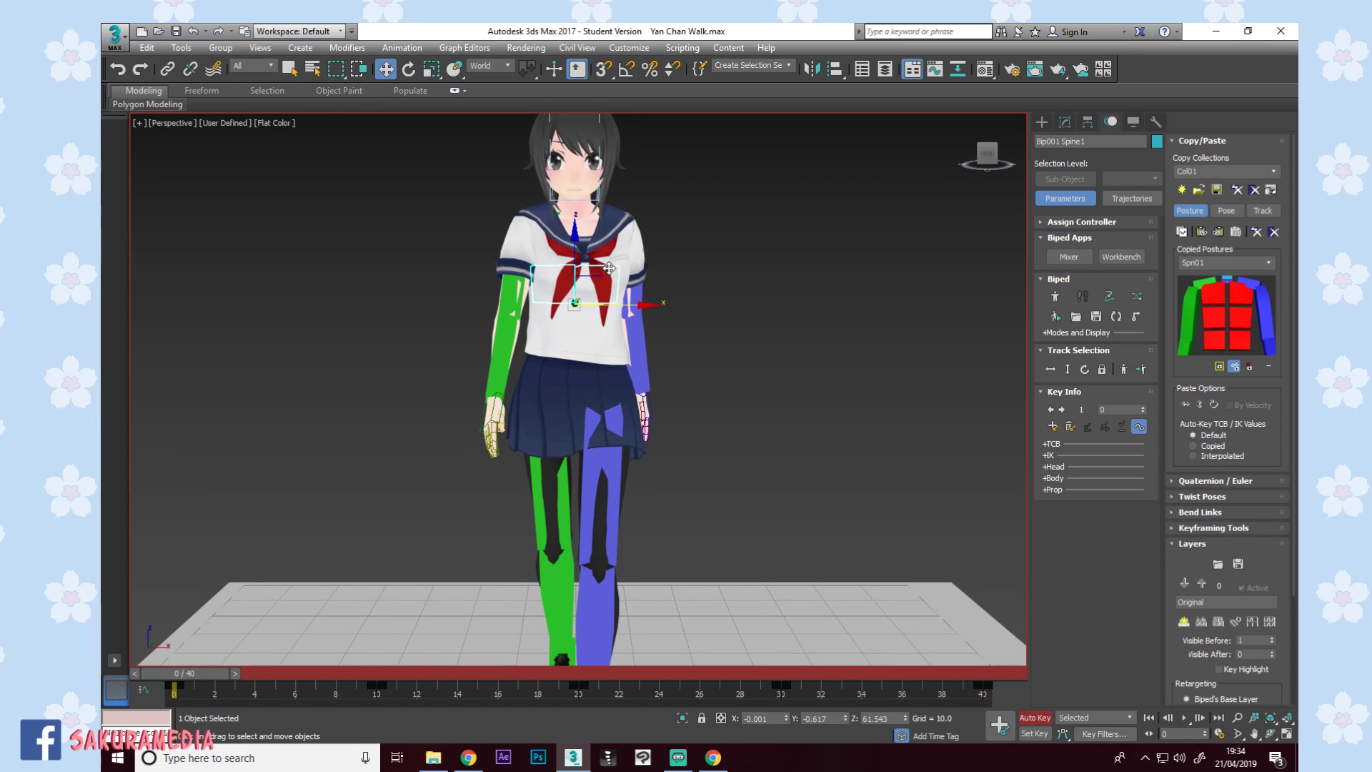
{"action": "left_click", "coordinate": [606, 243]}
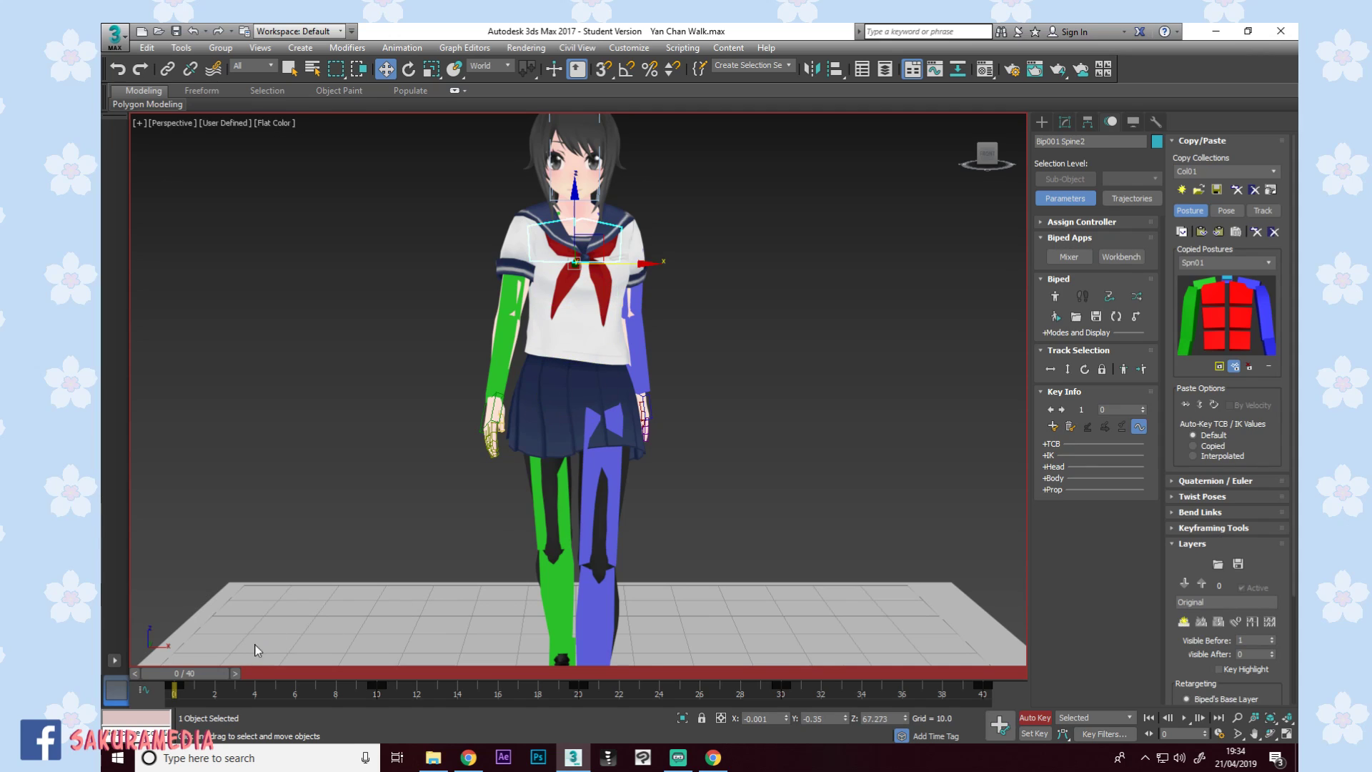
Examine the ponytail, right upper arm and head bones at frame 0 from the front and side.
{"action": "left_click", "coordinate": [577, 235]}
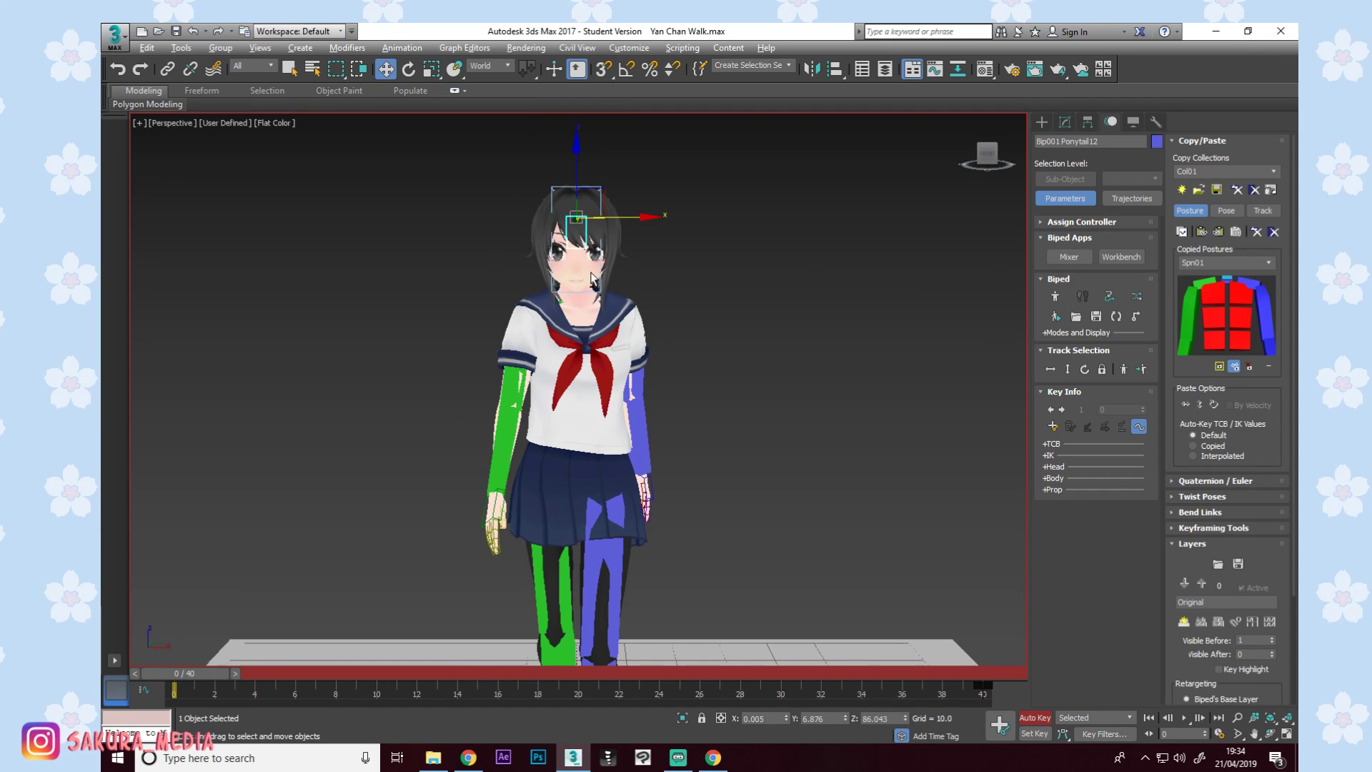
{"action": "scroll", "coordinate": [590, 252], "scroll_direction": "up", "scroll_amount": 3}
{"action": "left_click", "coordinate": [473, 368]}
{"action": "middle_click_drag", "start_coordinate": [473, 368], "coordinate": [578, 377], "text": "alt"}
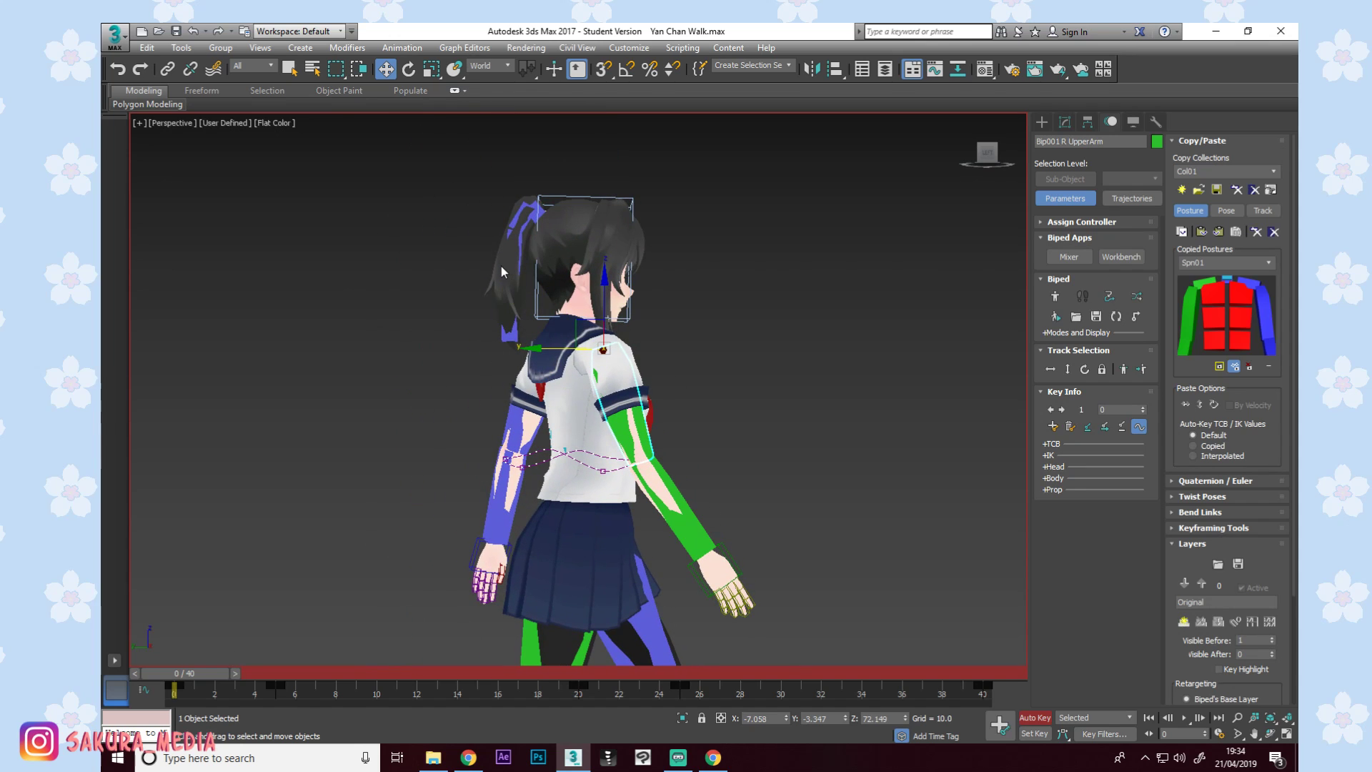
{"action": "left_click", "coordinate": [506, 247]}
{"action": "middle_click_drag", "start_coordinate": [667, 286], "coordinate": [490, 285], "text": "alt"}
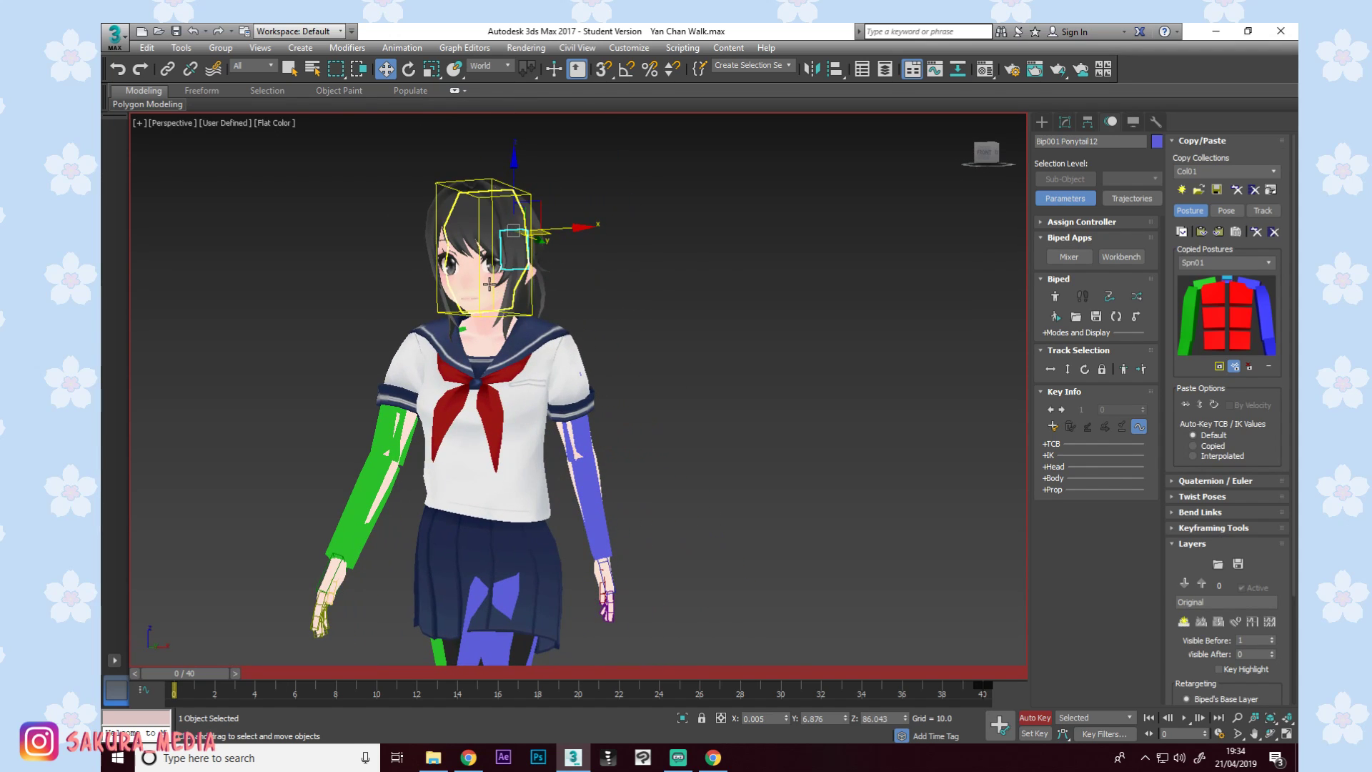
{"action": "middle_click_drag", "start_coordinate": [553, 329], "coordinate": [736, 329], "text": "alt"}
{"action": "scroll", "coordinate": [773, 359], "scroll_direction": "down", "scroll_amount": 3}
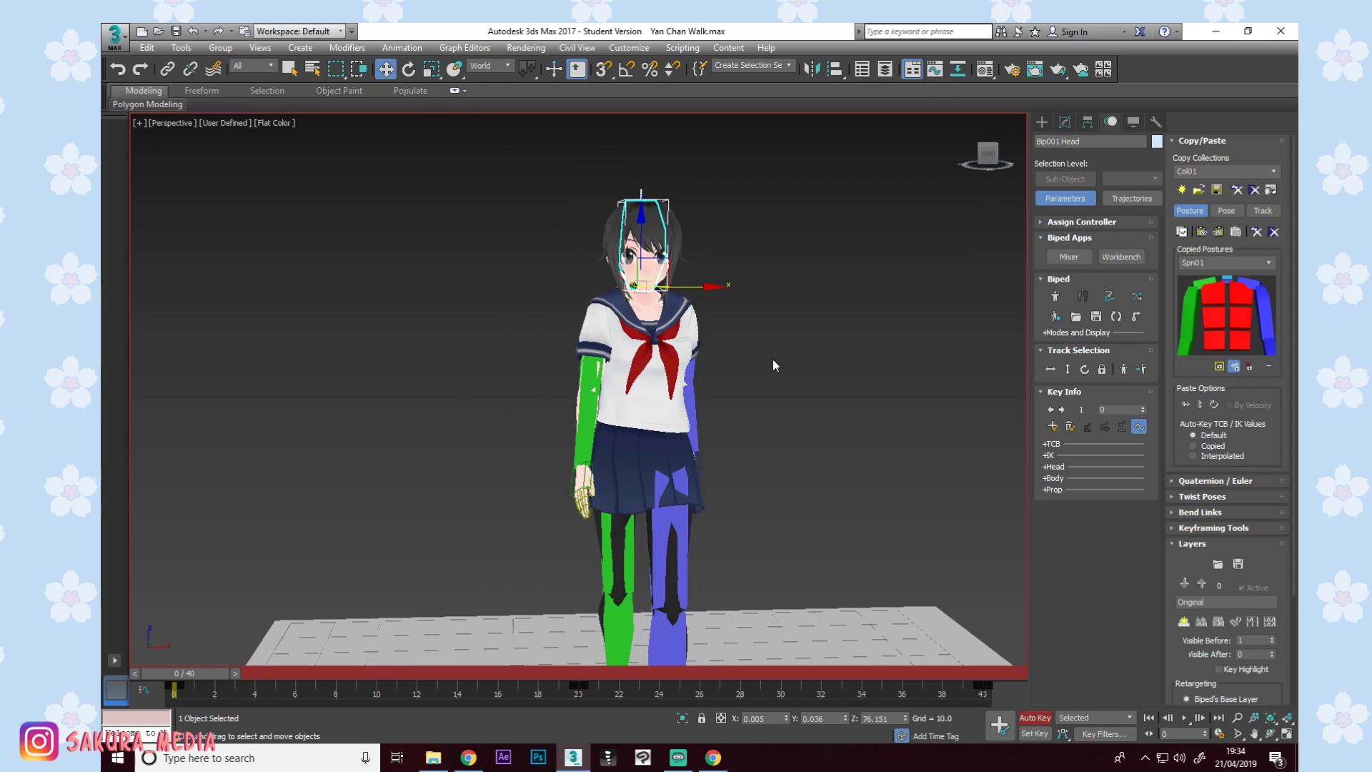
{"action": "scroll", "coordinate": [693, 227], "scroll_direction": "up", "scroll_amount": 3}
{"action": "middle_click_drag", "start_coordinate": [693, 229], "coordinate": [723, 297], "text": "alt"}
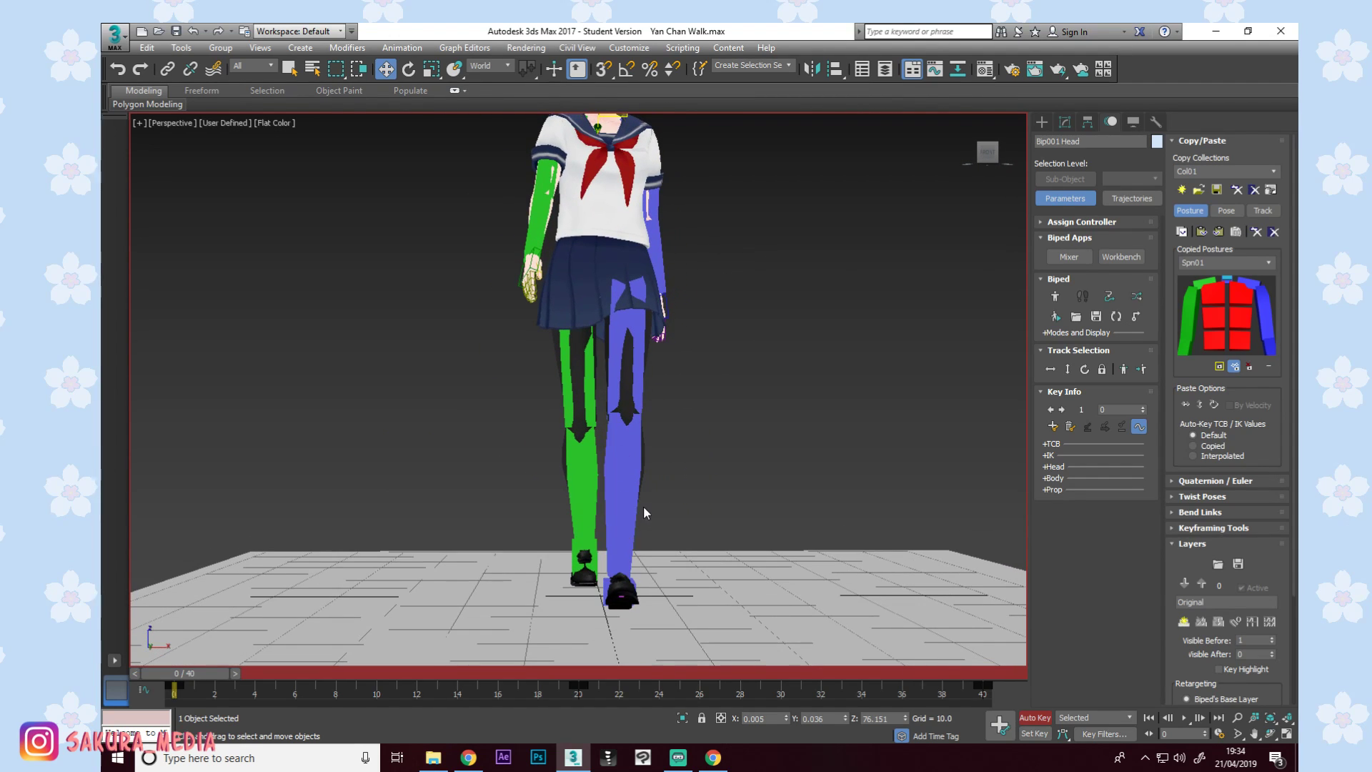
Shift the body slightly sideways toward the supporting left leg at frame 12 on the horizontal body track.
{"action": "left_click", "coordinate": [1051, 369]}
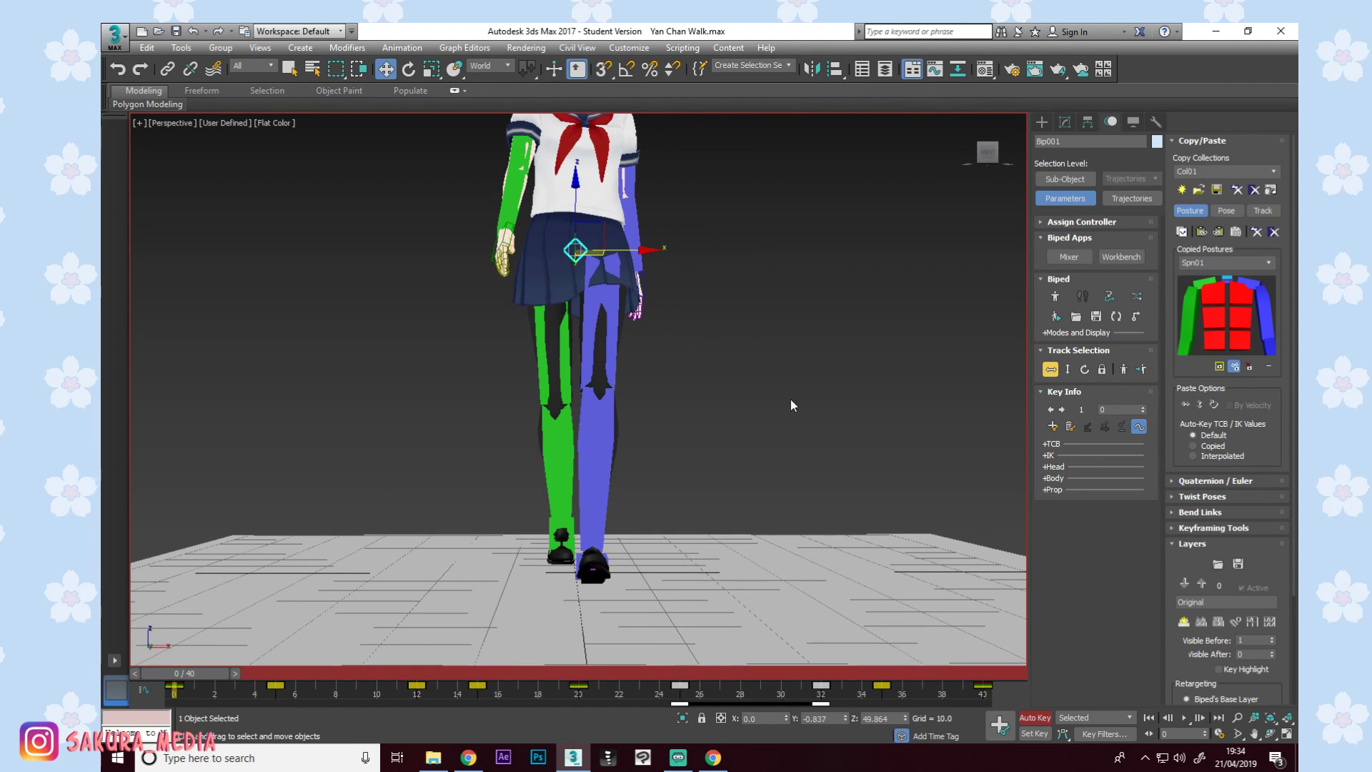
{"action": "middle_click_drag", "start_coordinate": [815, 400], "coordinate": [734, 431]}
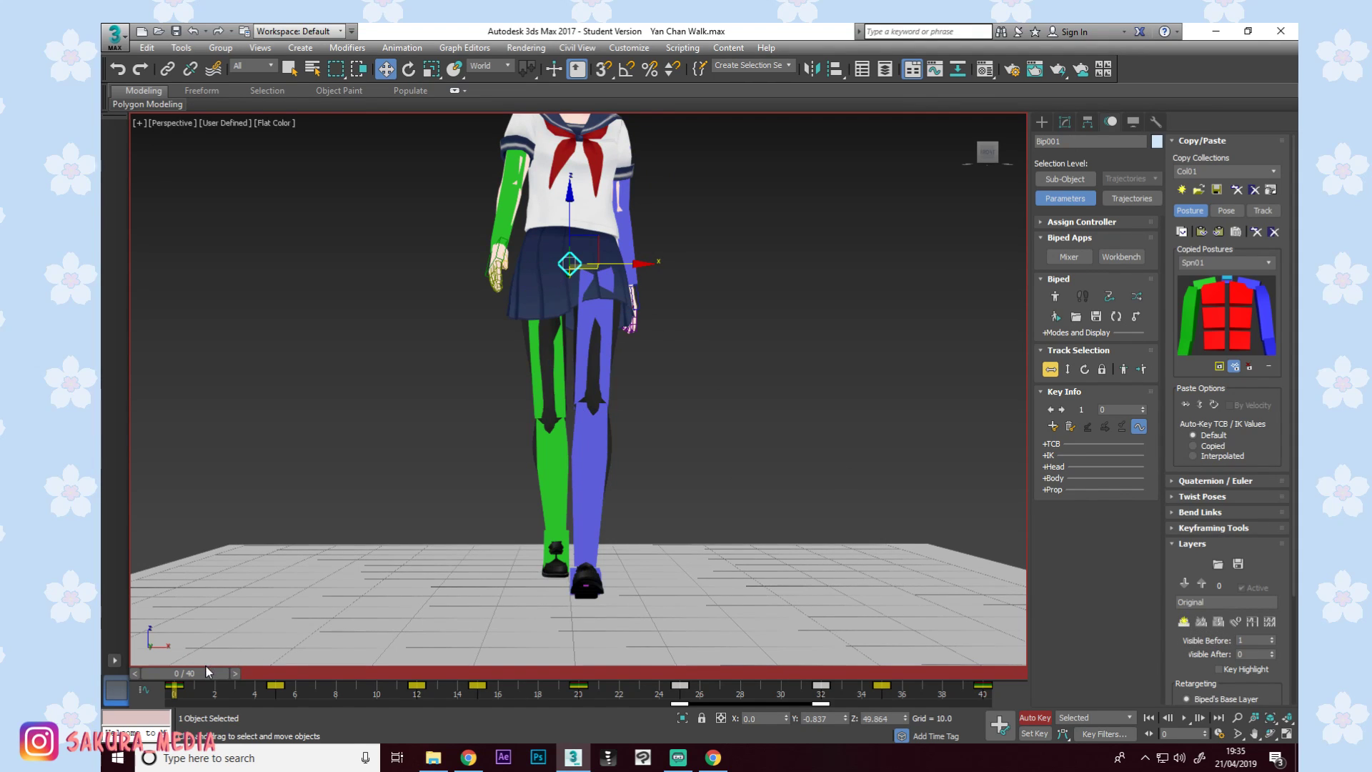
{"action": "left_click_drag", "start_coordinate": [207, 666], "coordinate": [427, 669]}
{"action": "key", "text": "w"}
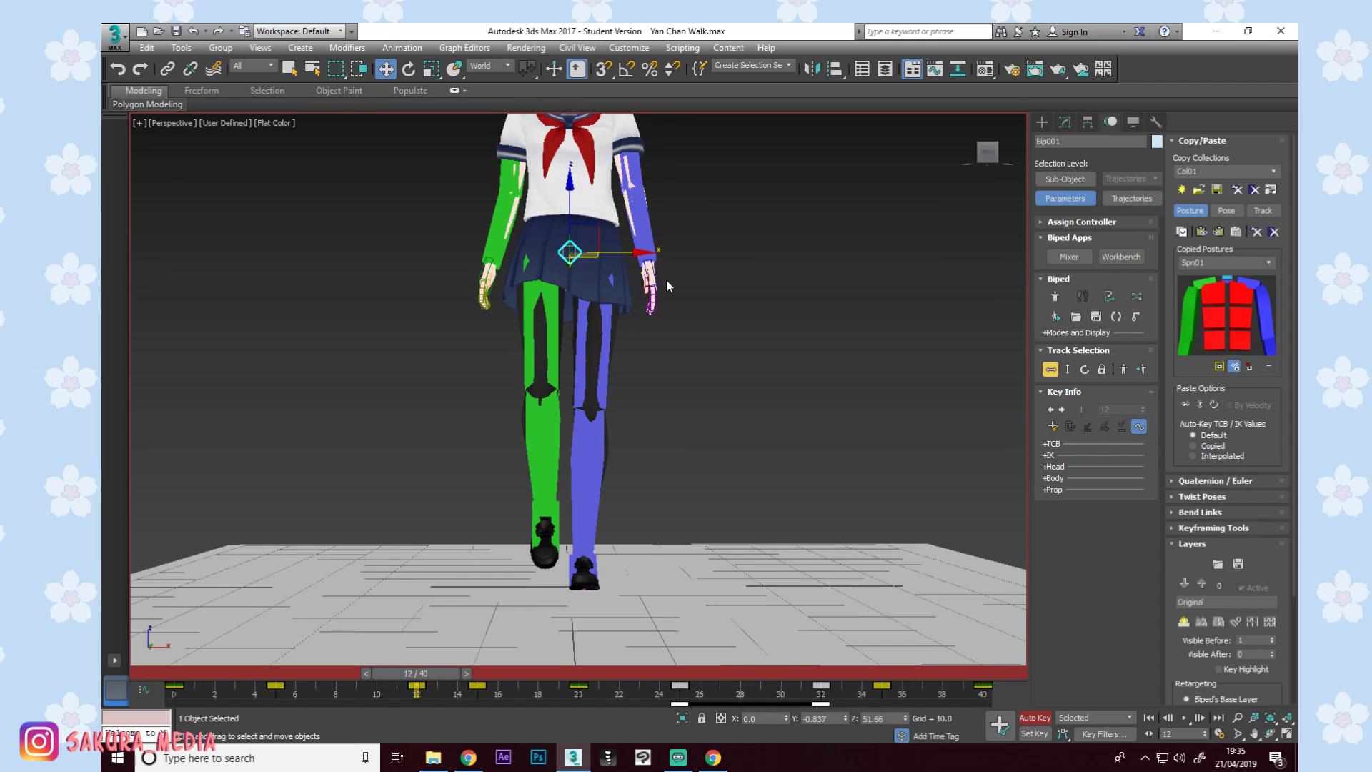
{"action": "left_click_drag", "start_coordinate": [608, 254], "coordinate": [619, 254]}
Try shifting the body sideways to X -1.1 at frame 32, and undo the move.
{"action": "left_click_drag", "start_coordinate": [414, 674], "coordinate": [815, 676]}
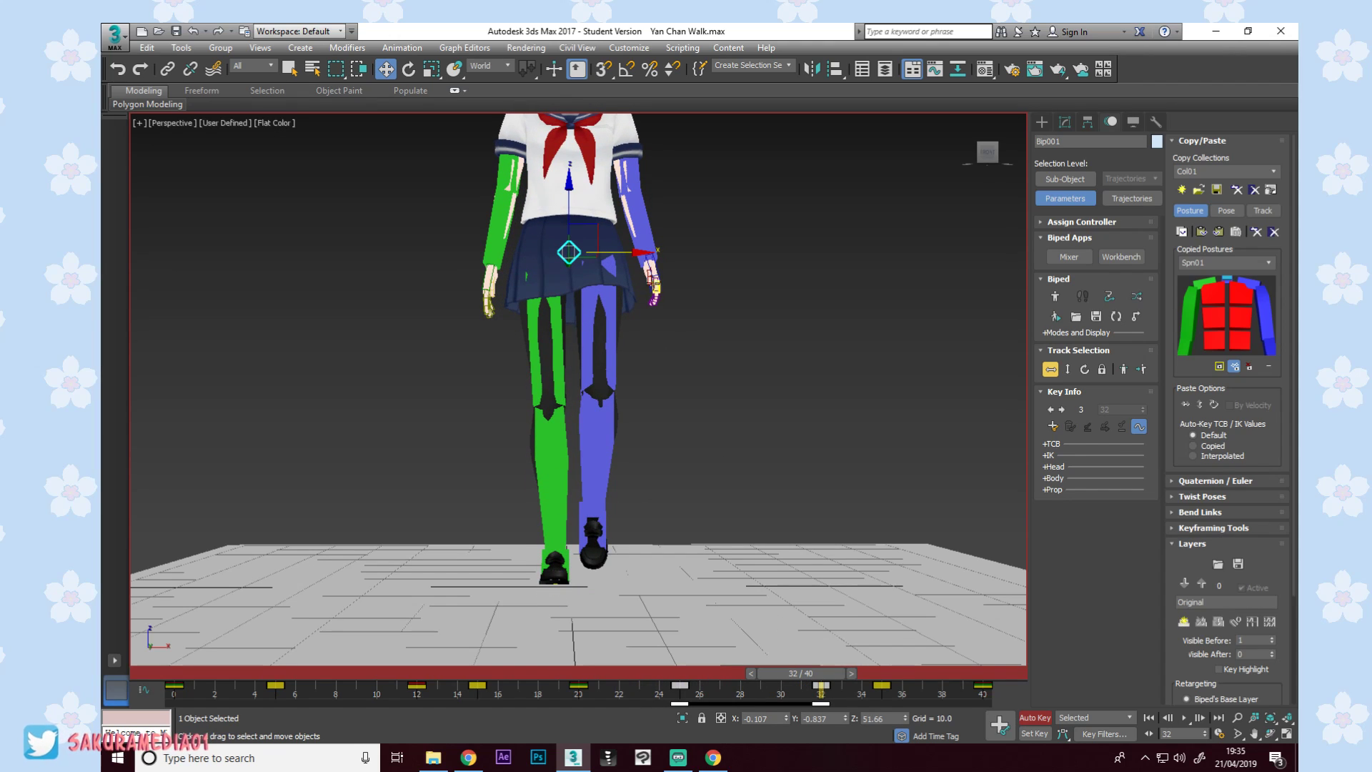
{"action": "left_click_drag", "start_coordinate": [620, 257], "coordinate": [614, 257]}
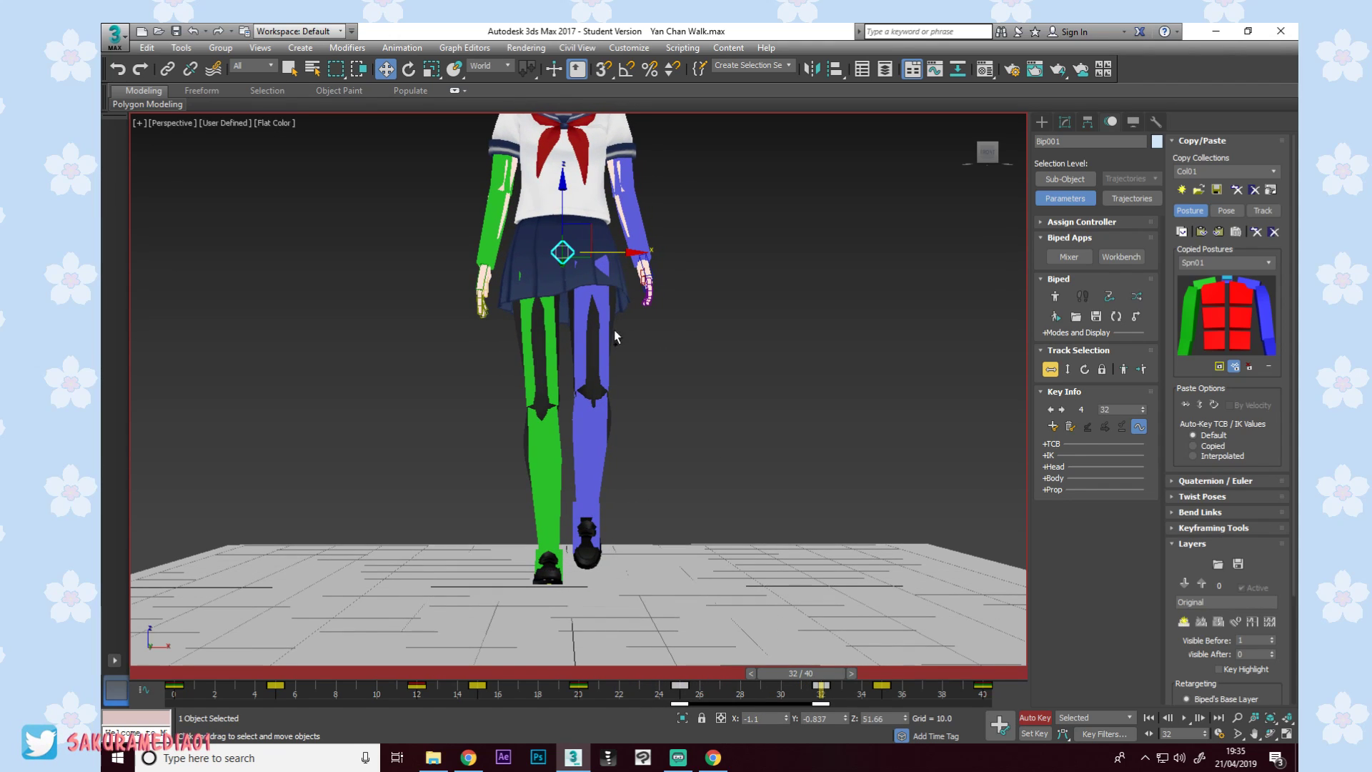
{"action": "key", "text": "ctrl+z"}
Set sliding keys for the right foot at frames 22, 25, 30, 35 and 40.
{"action": "left_click", "coordinate": [557, 565]}
{"action": "mouse_move", "coordinate": [786, 675]}
{"action": "left_mouse_down"}
{"action": "mouse_move", "coordinate": [612, 672]}
{"action": "mouse_move", "coordinate": [778, 671]}
{"action": "mouse_move", "coordinate": [759, 672]}
{"action": "left_mouse_up"}
{"action": "key", "text": "w"}
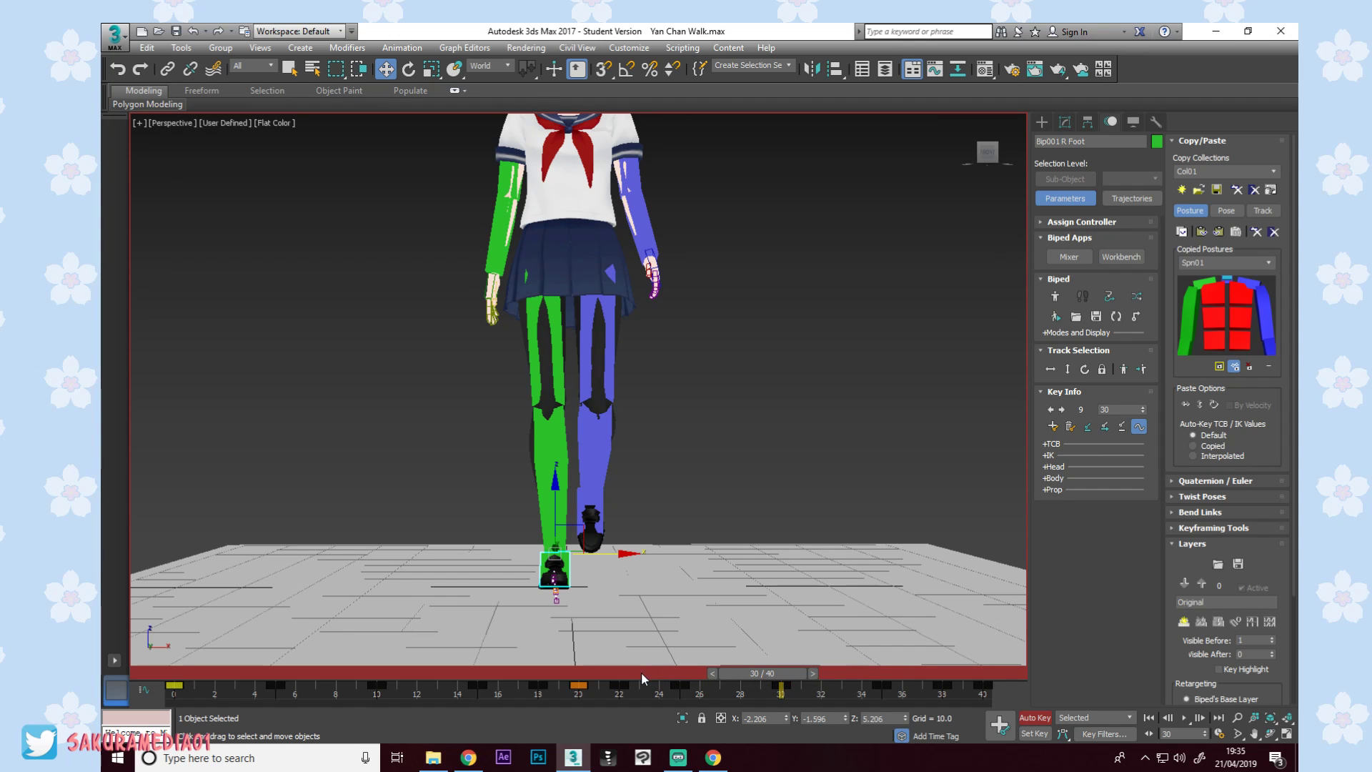
{"action": "left_click", "coordinate": [612, 674]}
{"action": "middle_click_drag", "start_coordinate": [651, 554], "coordinate": [549, 516], "text": "alt"}
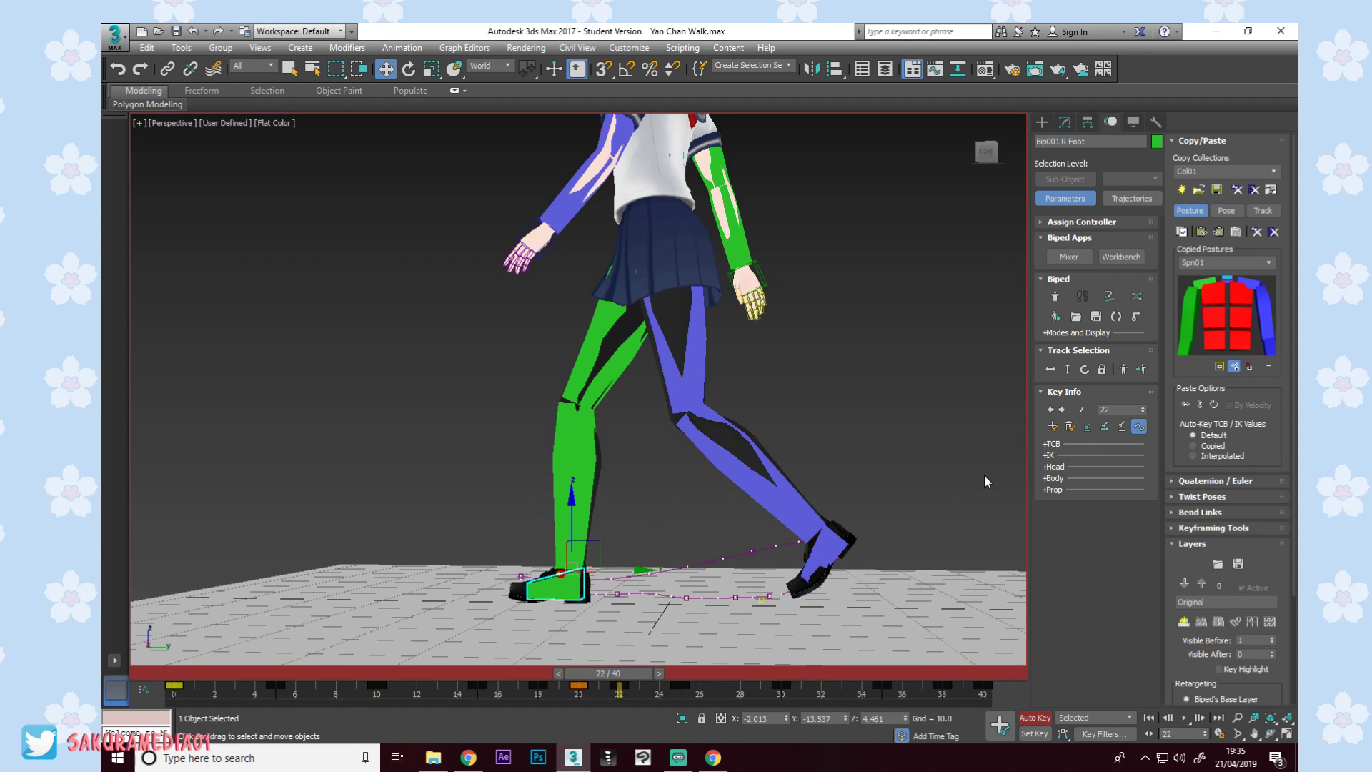
{"action": "left_click_drag", "start_coordinate": [615, 674], "coordinate": [763, 673]}
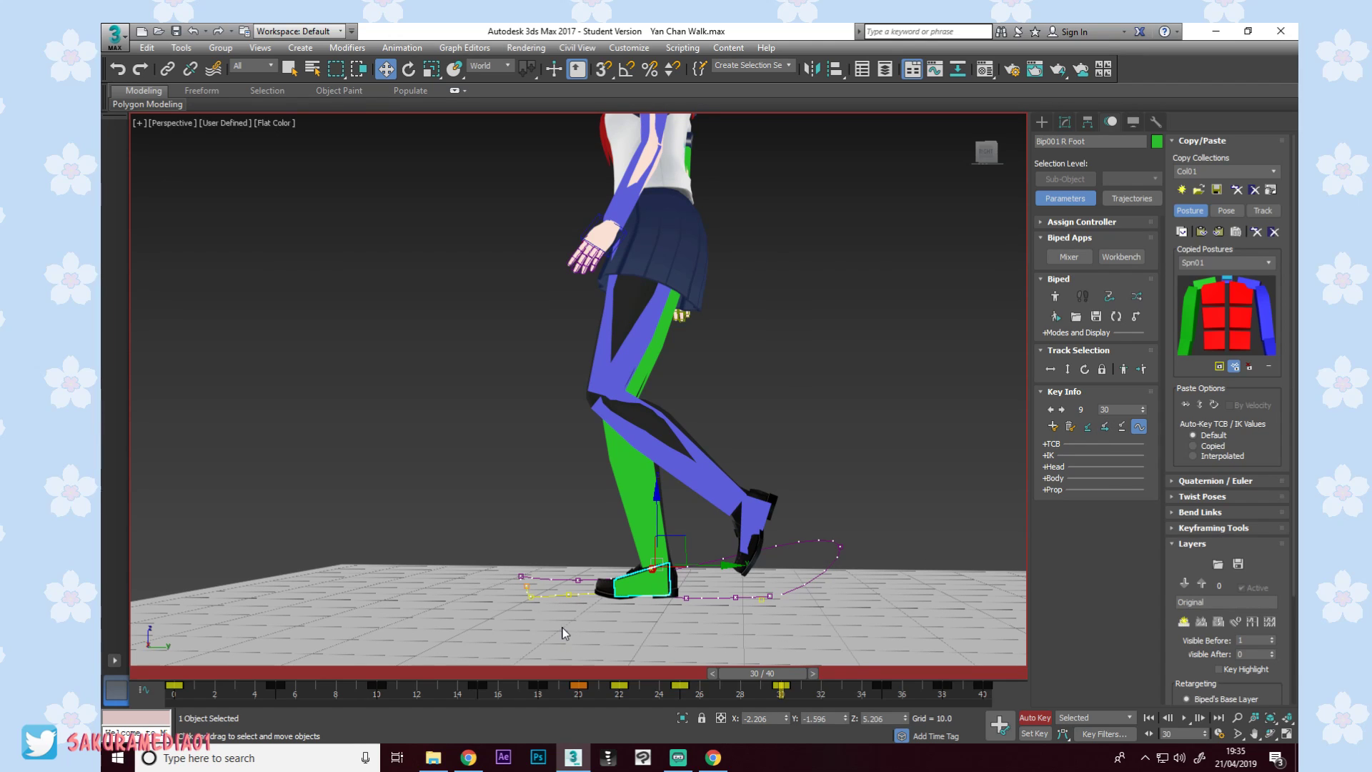
{"action": "left_click_drag", "start_coordinate": [775, 679], "coordinate": [882, 676]}
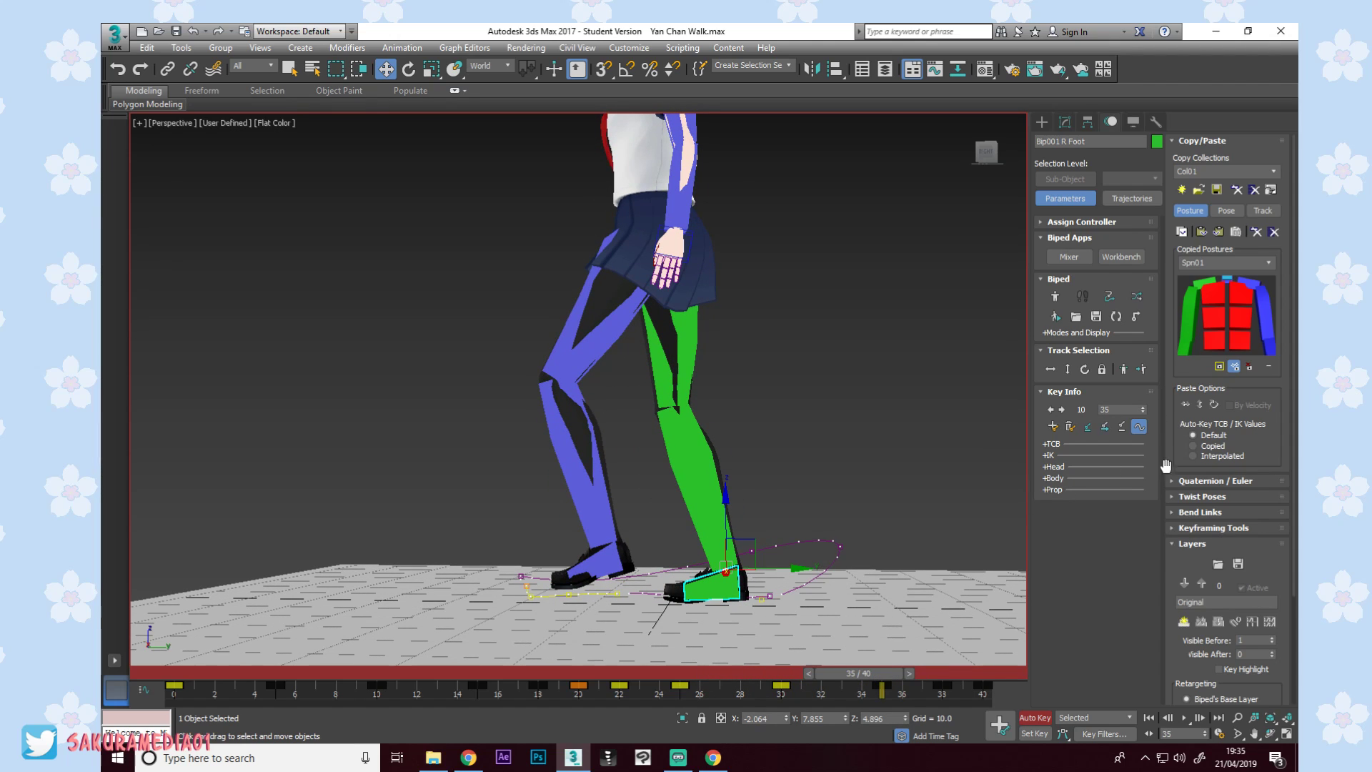
{"action": "left_click_drag", "start_coordinate": [902, 669], "coordinate": [997, 669]}
{"action": "left_click", "coordinate": [1106, 429]}
Shift the body slightly sideways toward the supporting right leg at frame 32.
{"action": "middle_click_drag", "start_coordinate": [822, 442], "coordinate": [802, 463], "text": "alt"}
{"action": "left_click", "coordinate": [1068, 369]}
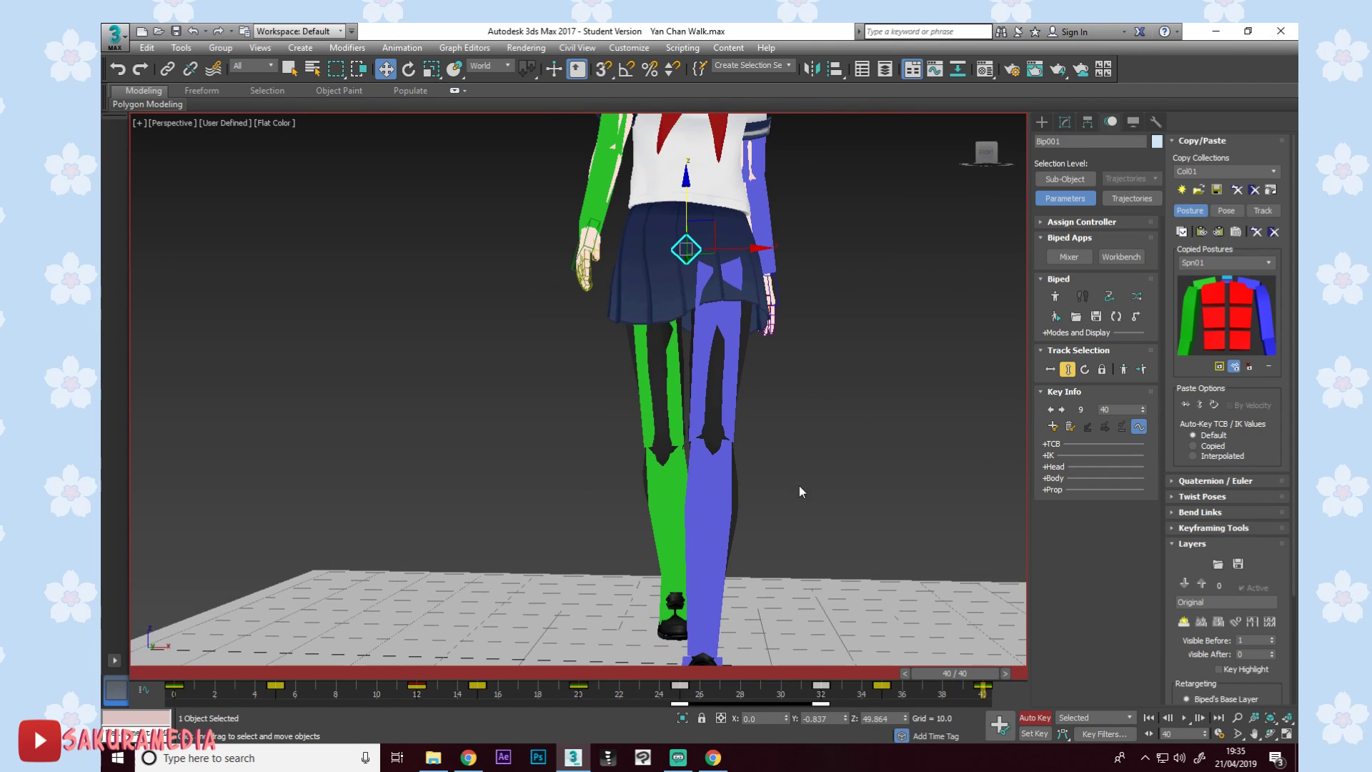
{"action": "left_click", "coordinate": [825, 675]}
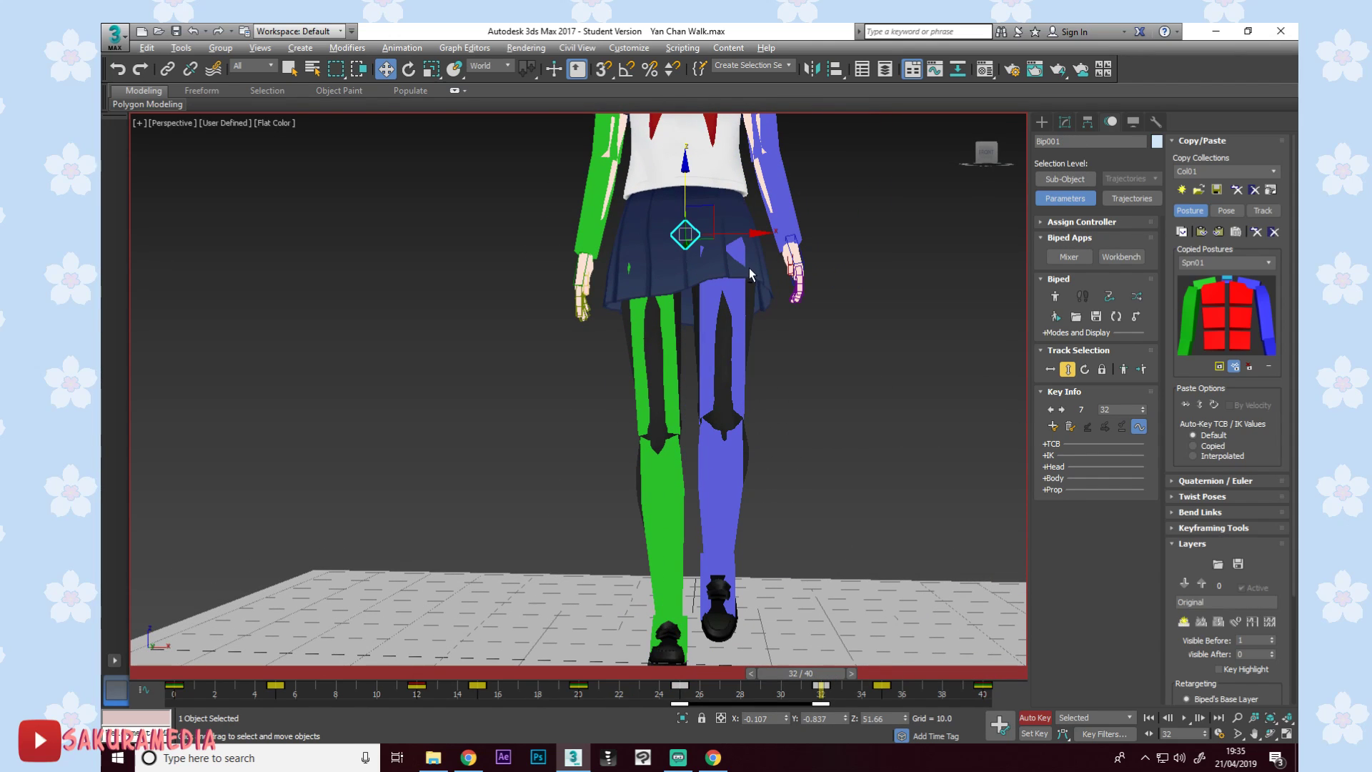
{"action": "middle_click_drag", "start_coordinate": [752, 264], "coordinate": [749, 247]}
{"action": "left_click_drag", "start_coordinate": [741, 220], "coordinate": [729, 222]}
Play the walk cycle and check the sideways weight shift from the front.
{"action": "left_click_drag", "start_coordinate": [835, 673], "coordinate": [1141, 726]}
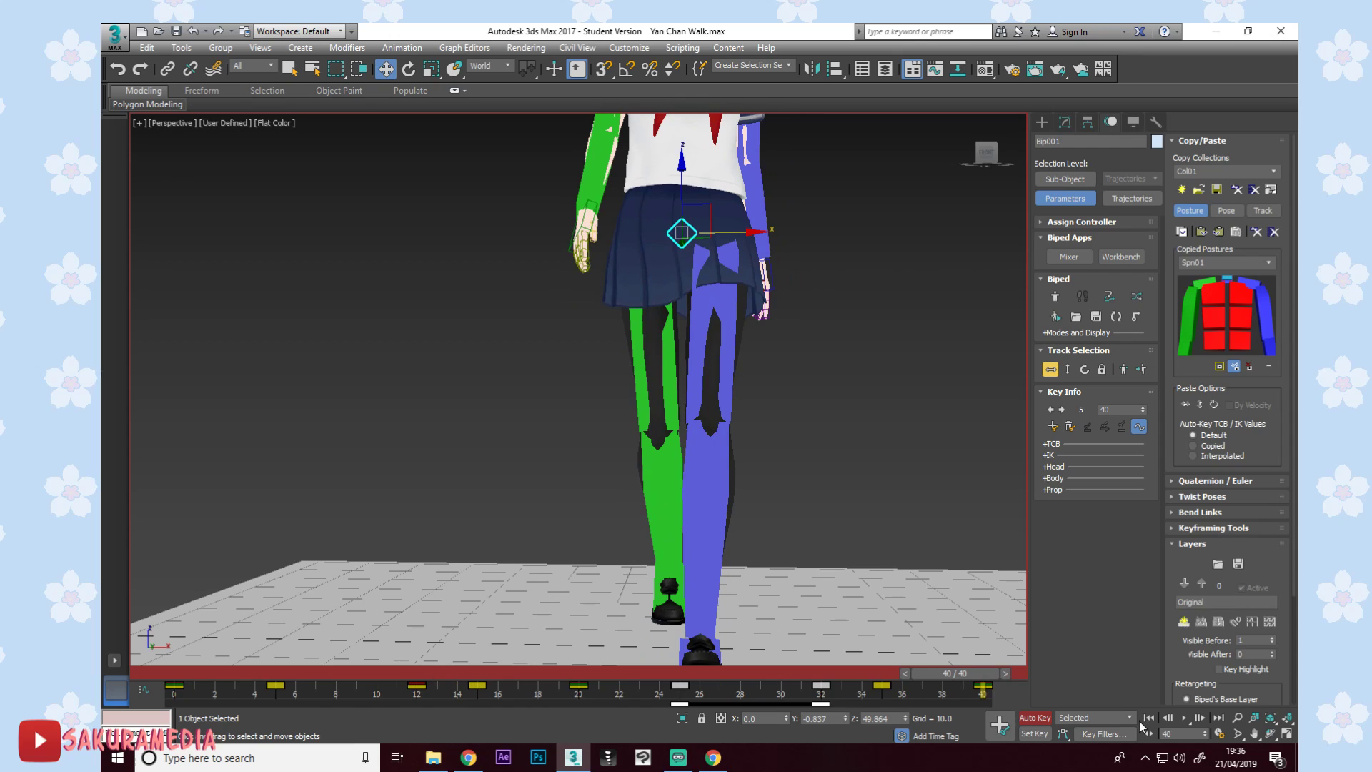
{"action": "left_click", "coordinate": [1184, 718]}
{"action": "scroll", "coordinate": [821, 521], "scroll_direction": "down", "scroll_amount": 5}
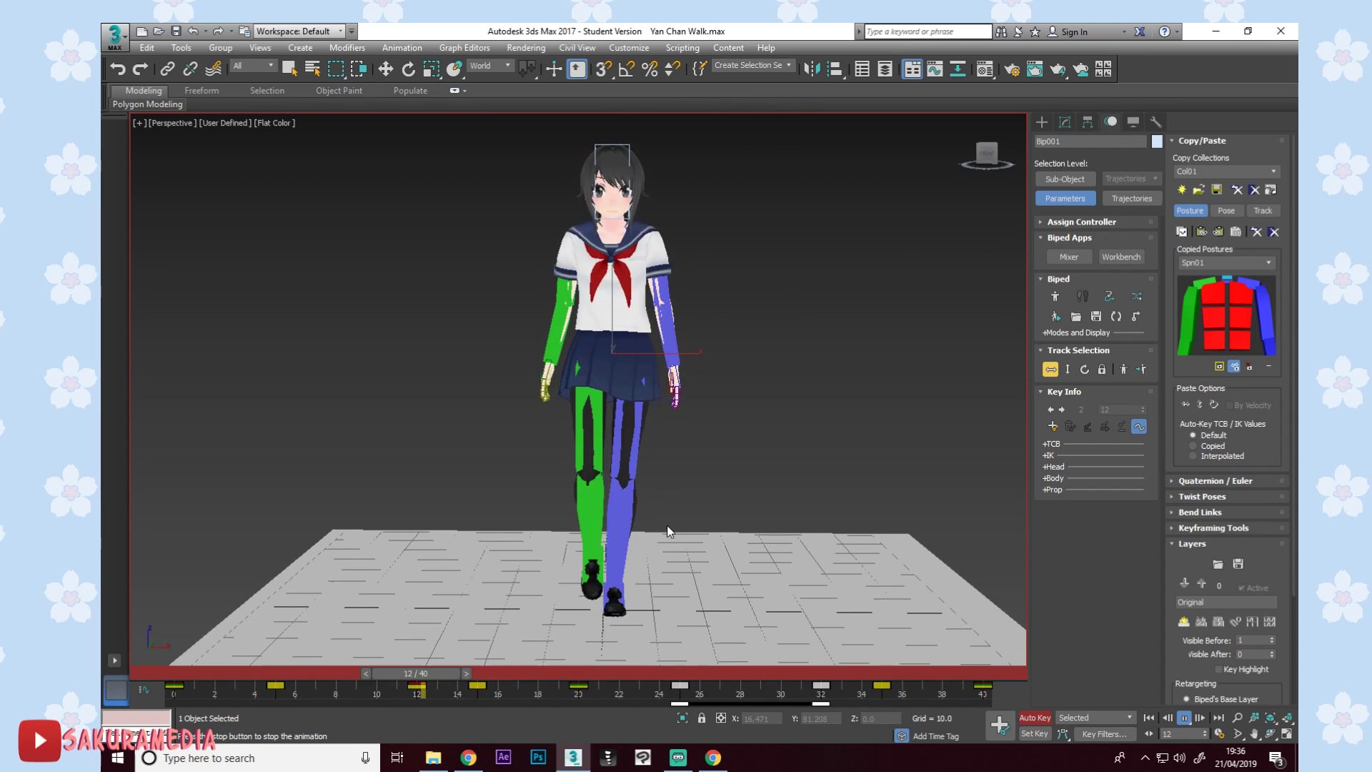
{"action": "middle_click_drag", "start_coordinate": [554, 475], "coordinate": [649, 410], "text": "alt"}
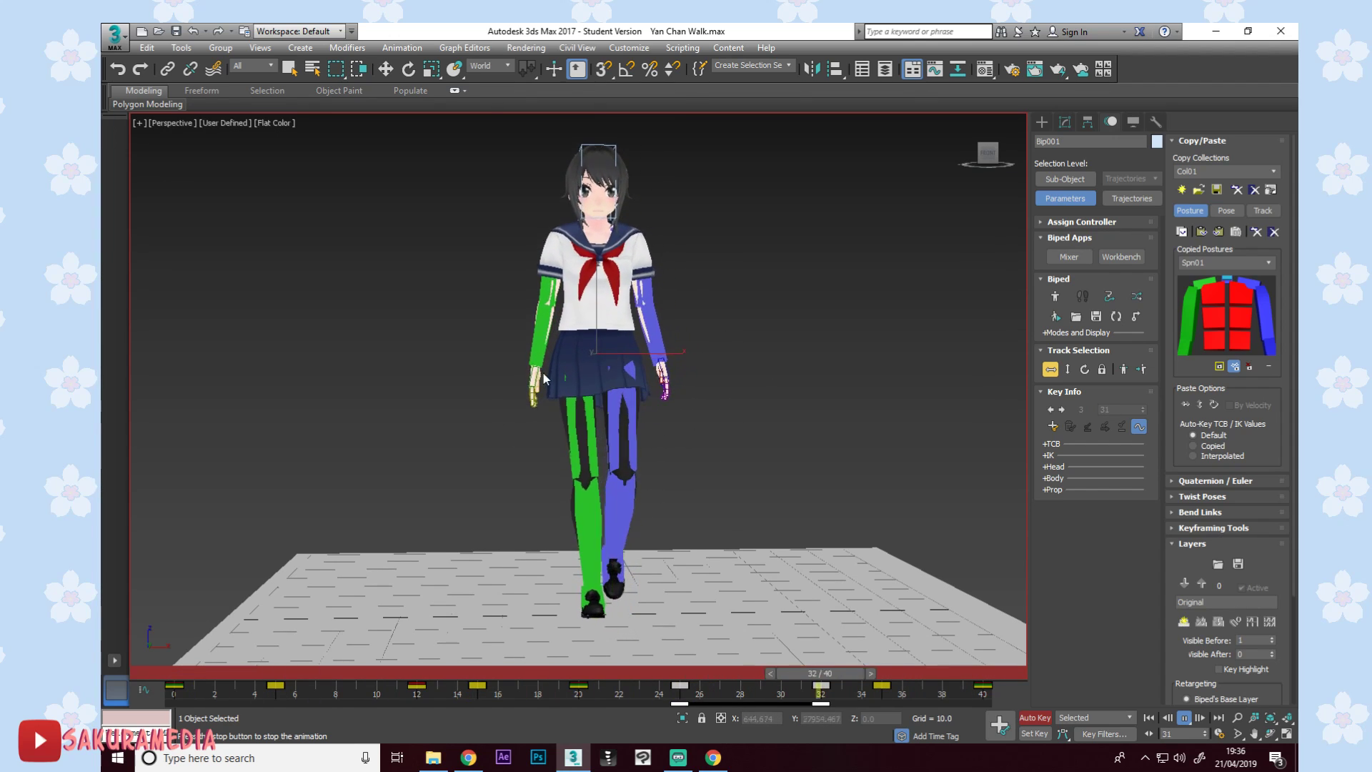
{"action": "middle_click_drag", "start_coordinate": [540, 370], "coordinate": [621, 414], "text": "alt"}
Return to frame 0 and examine the full walking pose from the front and side.
{"action": "left_click_drag", "start_coordinate": [452, 674], "coordinate": [185, 666]}
{"action": "key", "text": "w"}
{"action": "middle_click_drag", "start_coordinate": [629, 307], "coordinate": [749, 412], "text": "alt"}
{"action": "scroll", "coordinate": [754, 443], "scroll_direction": "up", "scroll_amount": 2}
{"action": "middle_click_drag", "start_coordinate": [760, 466], "coordinate": [623, 439], "text": "alt"}
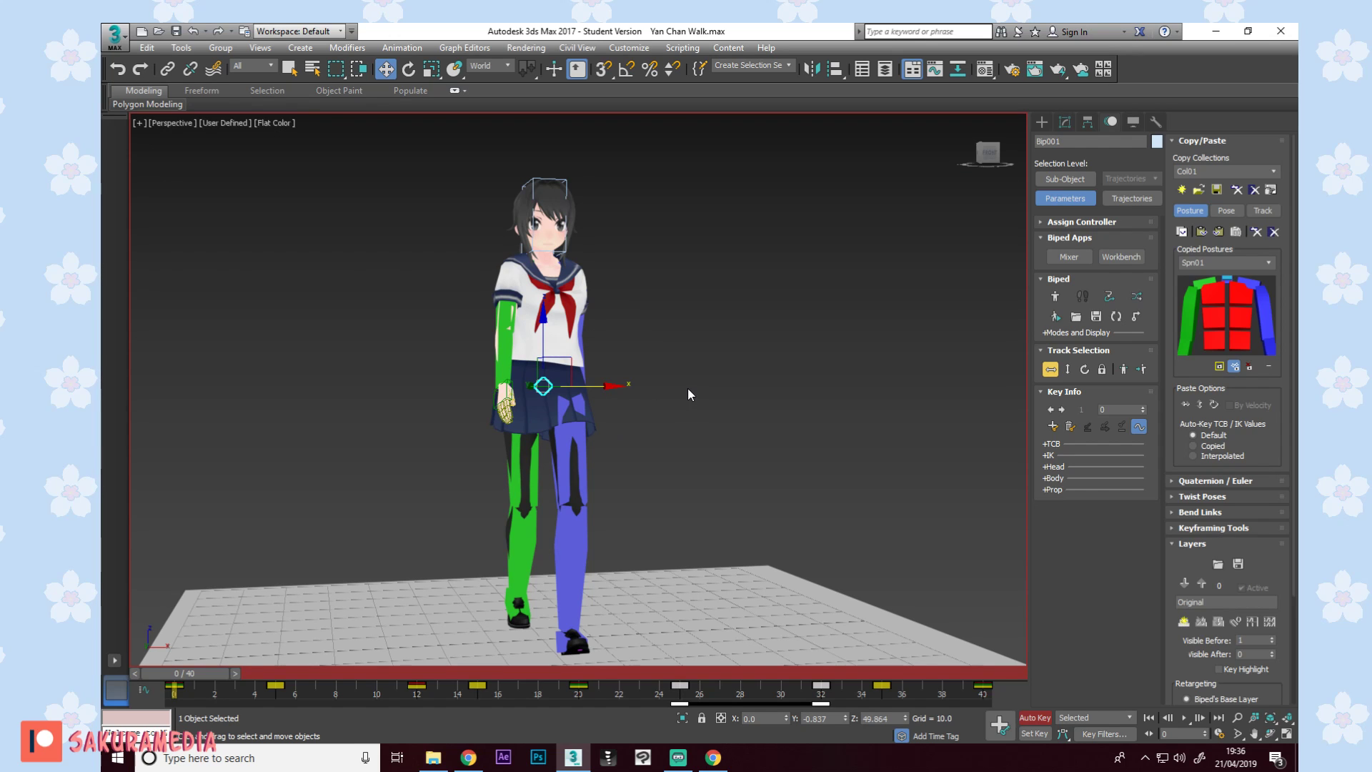
{"action": "middle_click_drag", "start_coordinate": [688, 386], "coordinate": [556, 327], "text": "alt"}
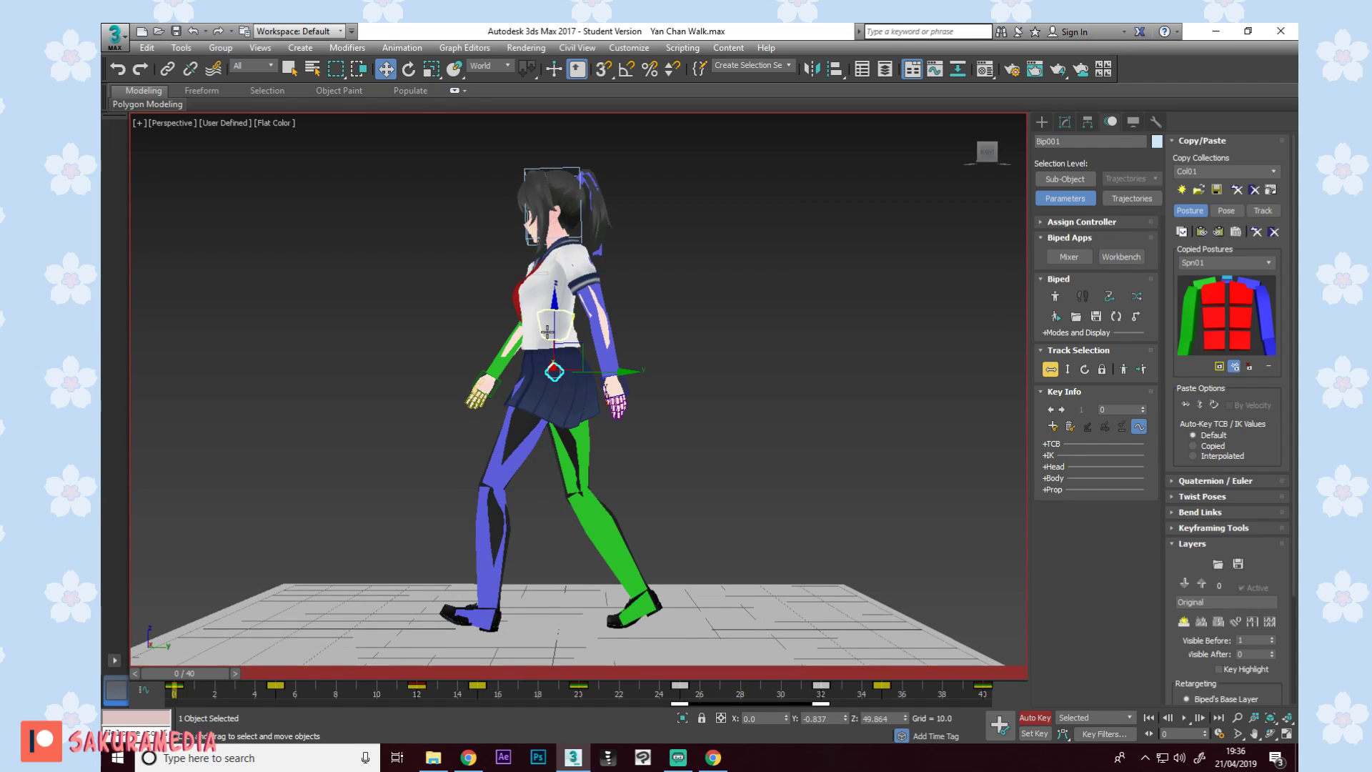
{"action": "middle_click_drag", "start_coordinate": [681, 335], "coordinate": [713, 346], "text": "alt"}
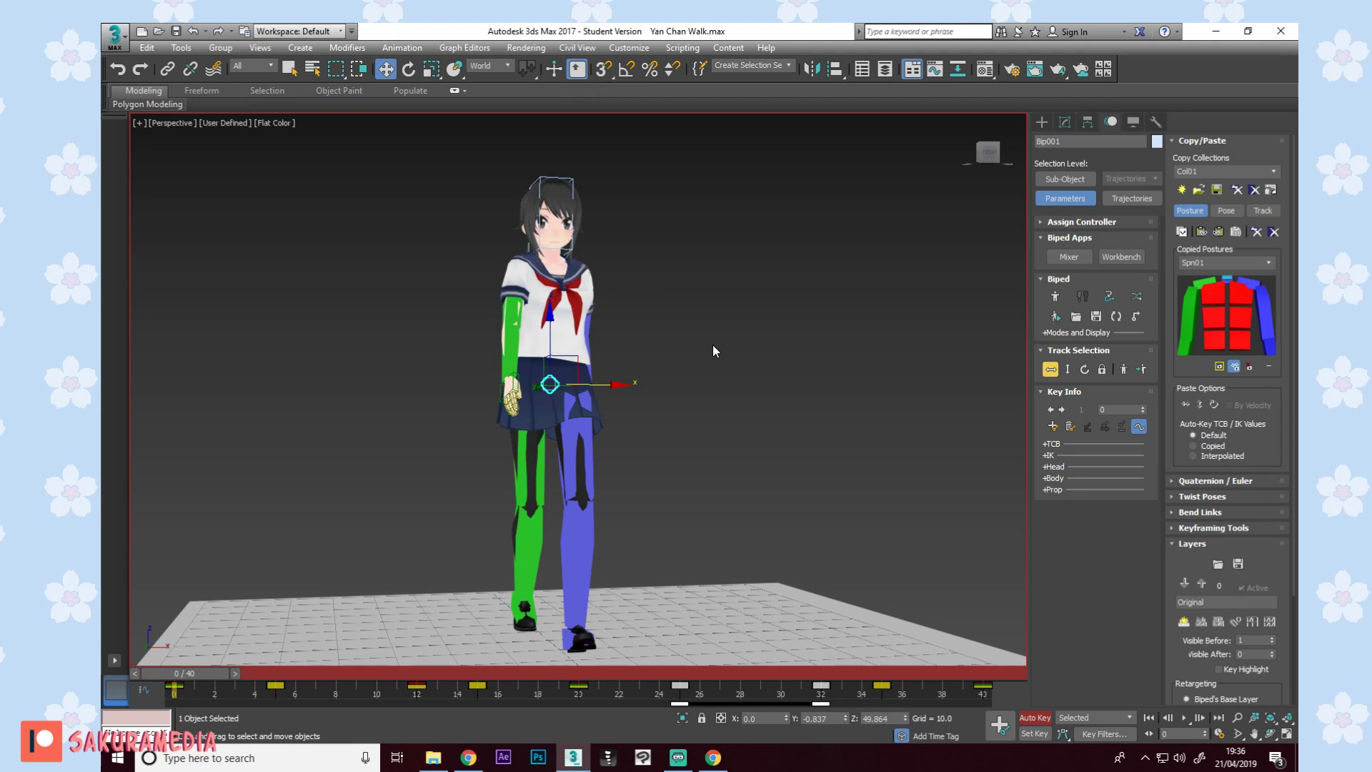
Rotate the biped's right upper arm slightly outward from the body at frame 11 of the walk cycle.
{"action": "middle_click_drag", "start_coordinate": [709, 345], "coordinate": [762, 386], "text": "alt"}
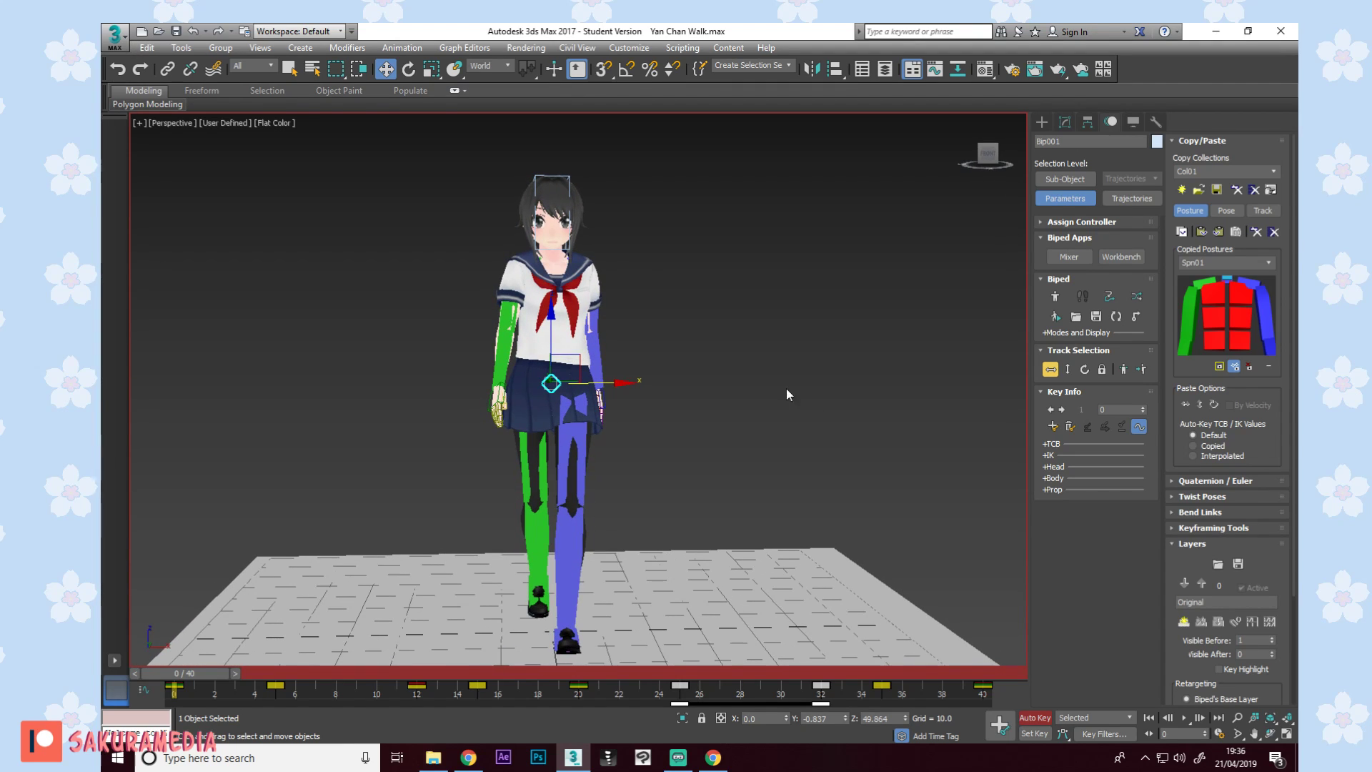
{"action": "left_click_drag", "start_coordinate": [184, 673], "coordinate": [150, 635]}
{"action": "middle_click_drag", "start_coordinate": [569, 492], "coordinate": [562, 453], "text": "alt"}
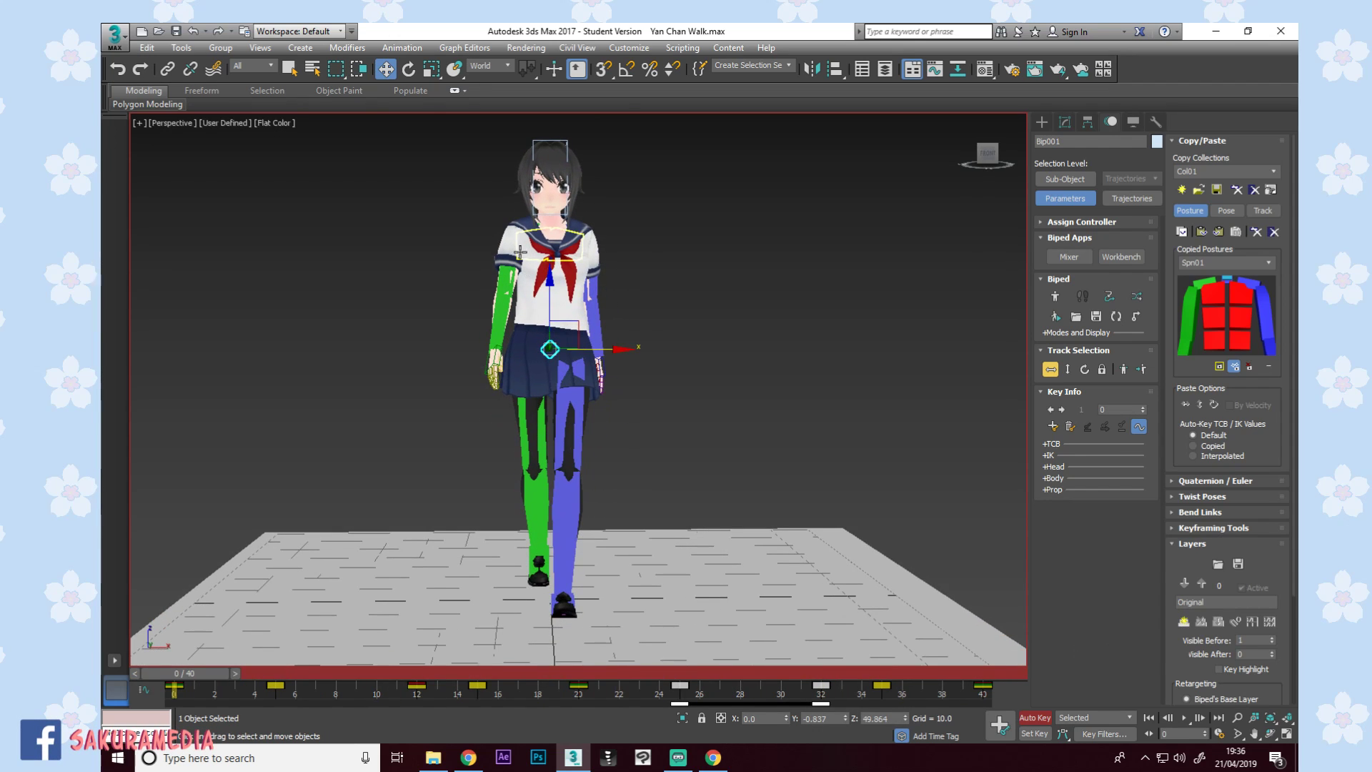
{"action": "left_click", "coordinate": [502, 292]}
{"action": "key", "text": "e"}
{"action": "left_click_drag", "start_coordinate": [223, 675], "coordinate": [298, 668]}
{"action": "left_click_drag", "start_coordinate": [528, 268], "coordinate": [539, 209]}
{"action": "left_click_drag", "start_coordinate": [288, 673], "coordinate": [401, 672]}
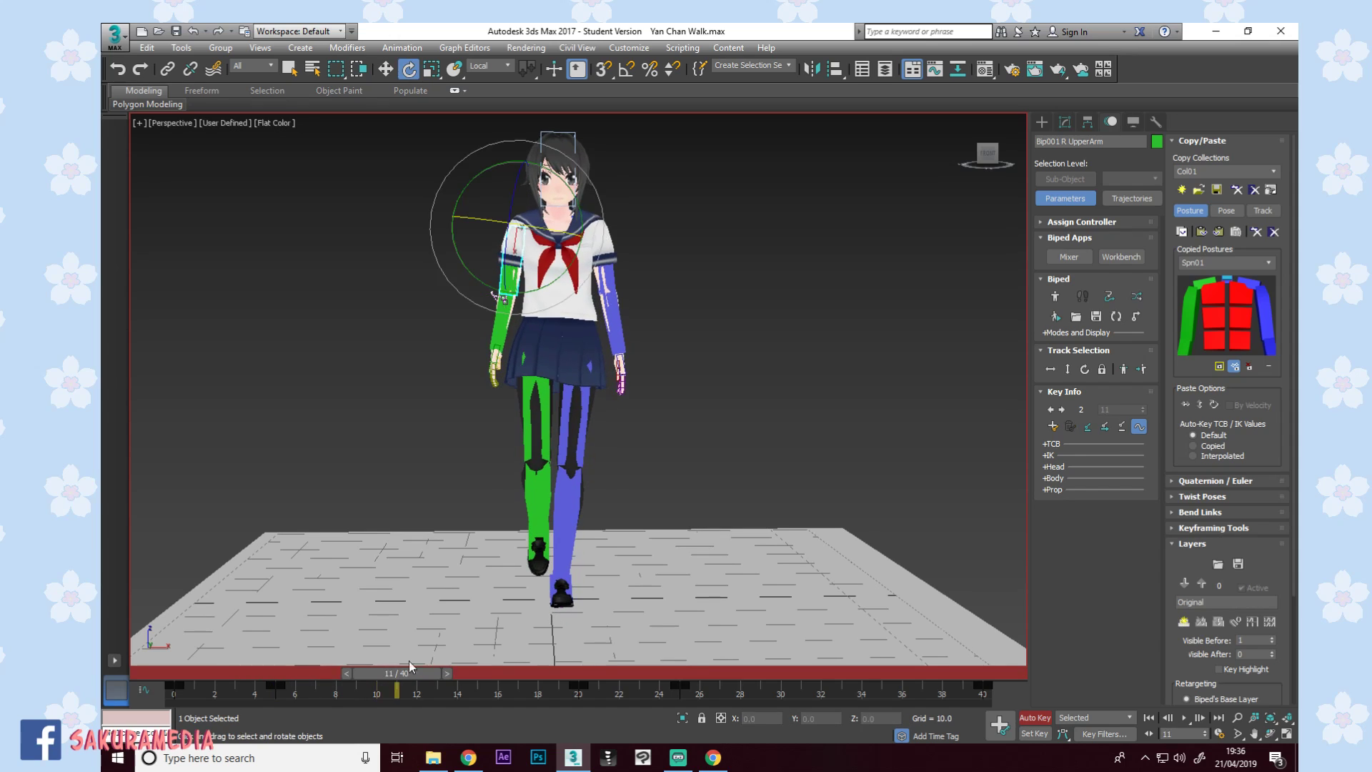
{"action": "left_click_drag", "start_coordinate": [548, 195], "coordinate": [559, 191]}
Rotate the right upper arm slightly outward at frame 32 and check the arm through frame 40.
{"action": "left_click_drag", "start_coordinate": [422, 672], "coordinate": [585, 659]}
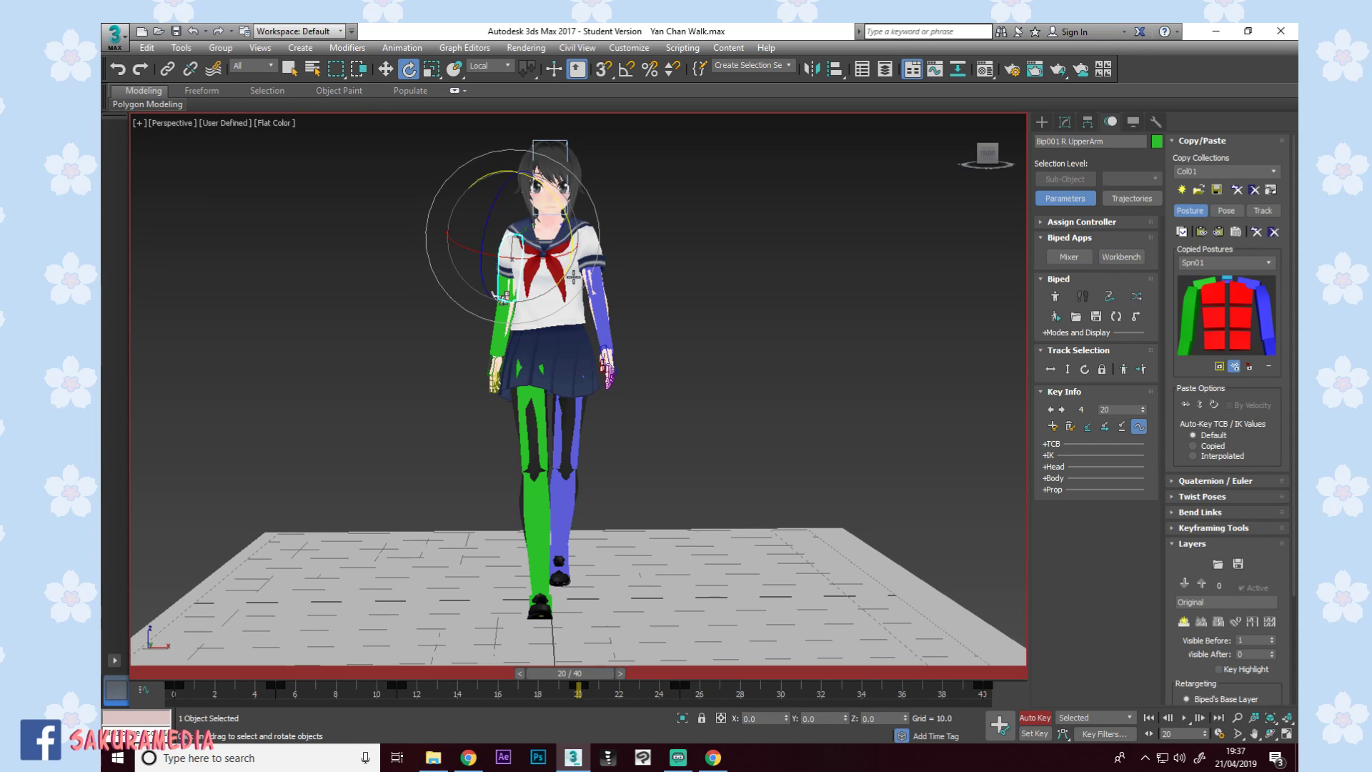
{"action": "left_click_drag", "start_coordinate": [576, 677], "coordinate": [822, 659]}
{"action": "key", "text": "e"}
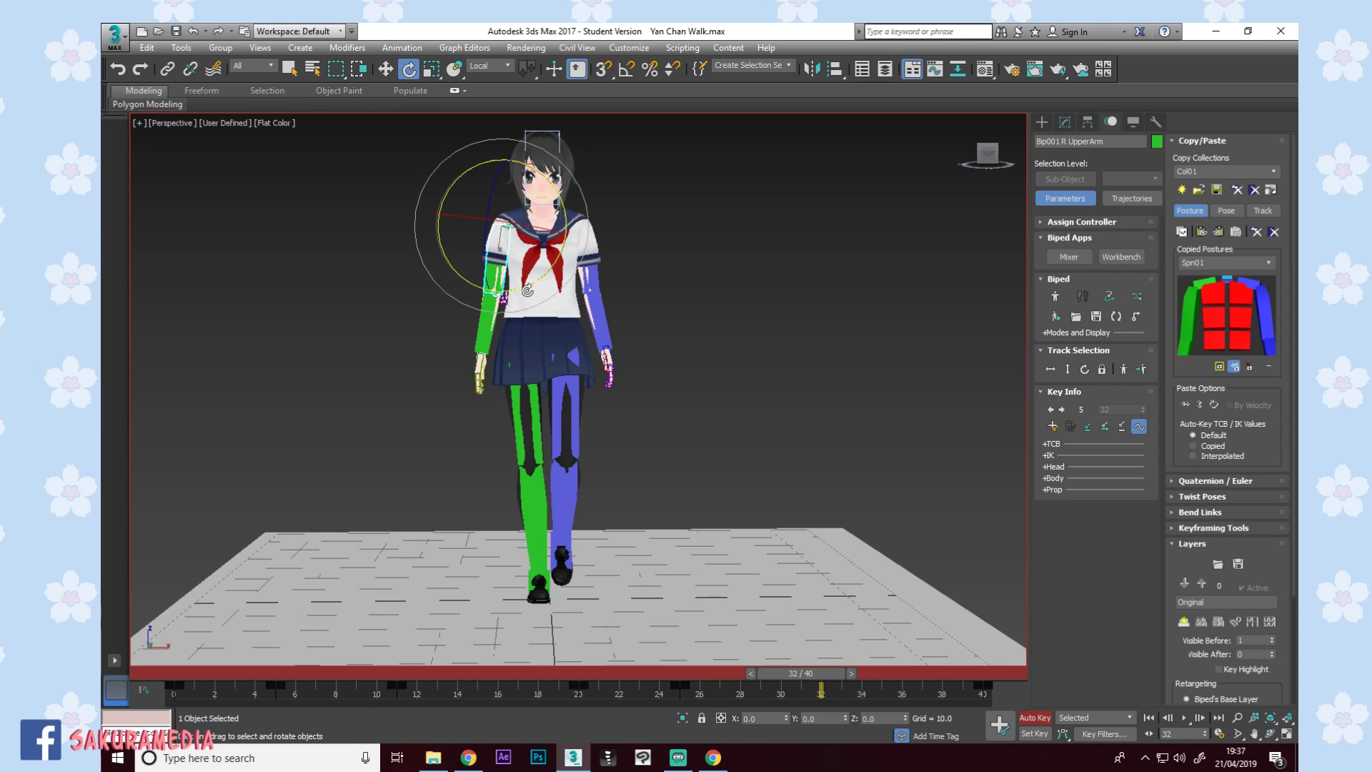
{"action": "left_click_drag", "start_coordinate": [541, 283], "coordinate": [537, 284]}
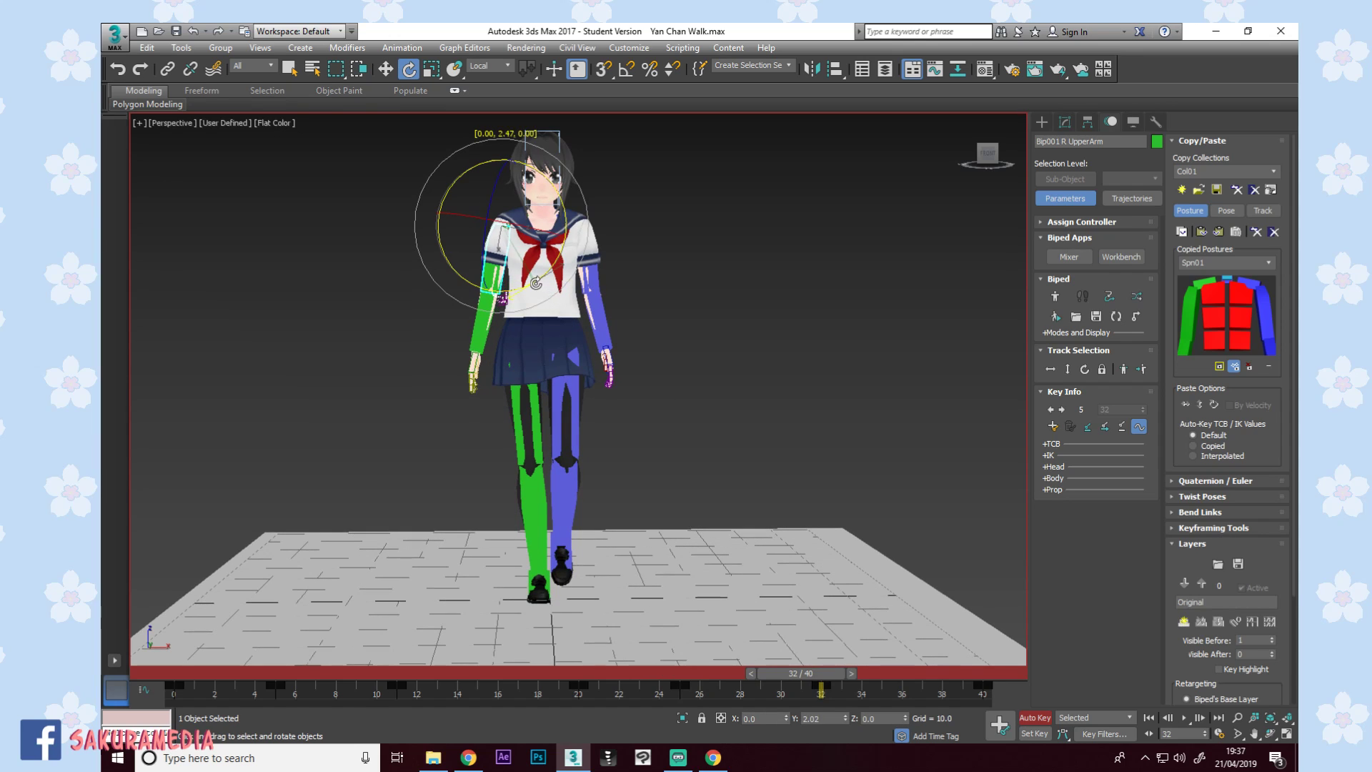
{"action": "left_click_drag", "start_coordinate": [822, 672], "coordinate": [1070, 671]}
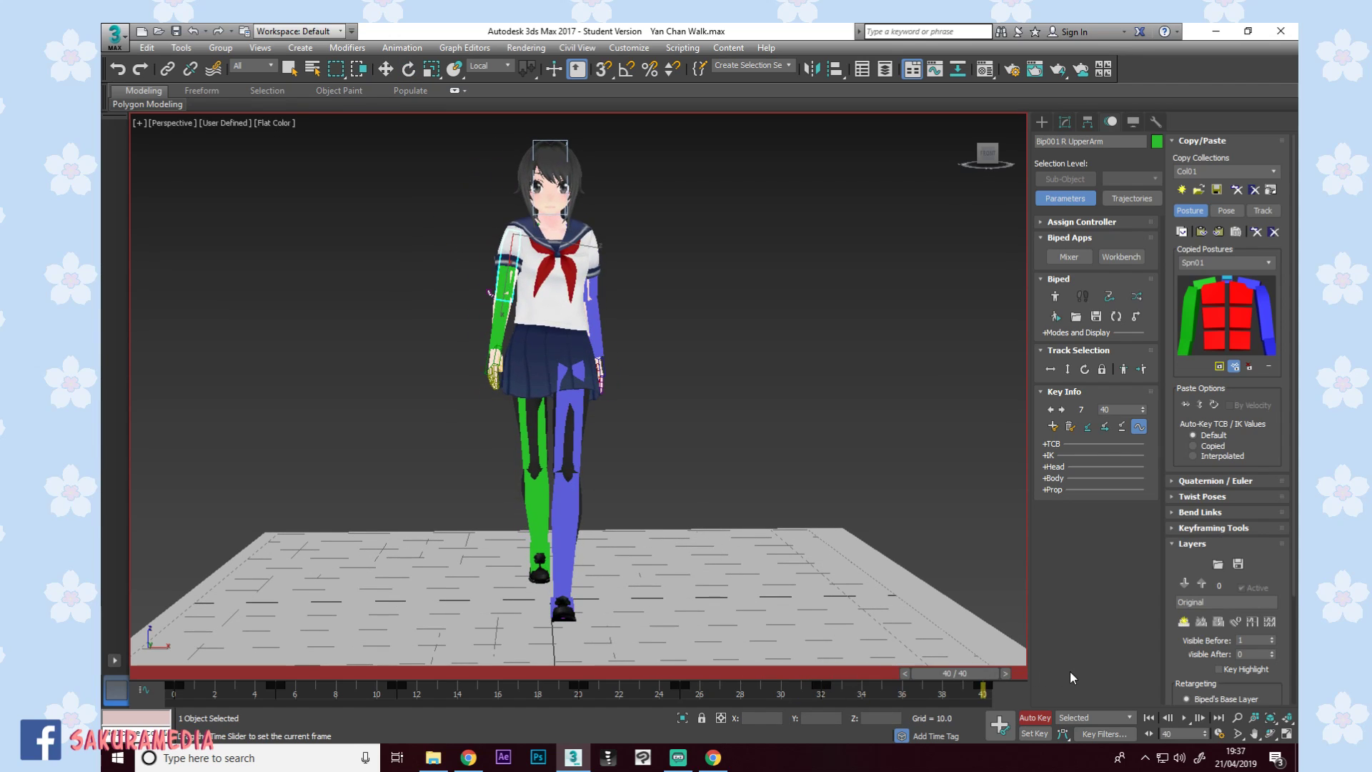
Show the right upper arm's rotation curves in a maximized Animation Workbench.
{"action": "left_click", "coordinate": [1106, 259]}
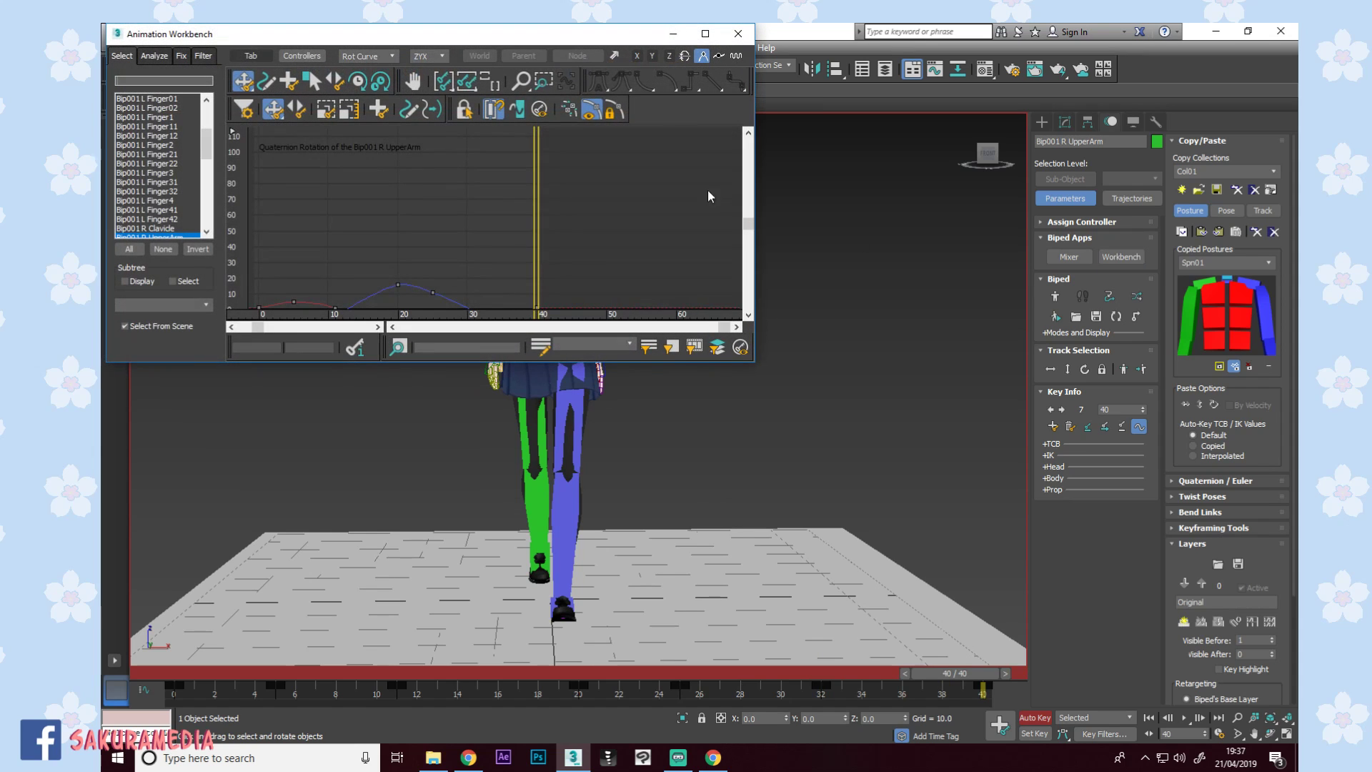
{"action": "left_click_drag", "start_coordinate": [562, 37], "coordinate": [754, 161]}
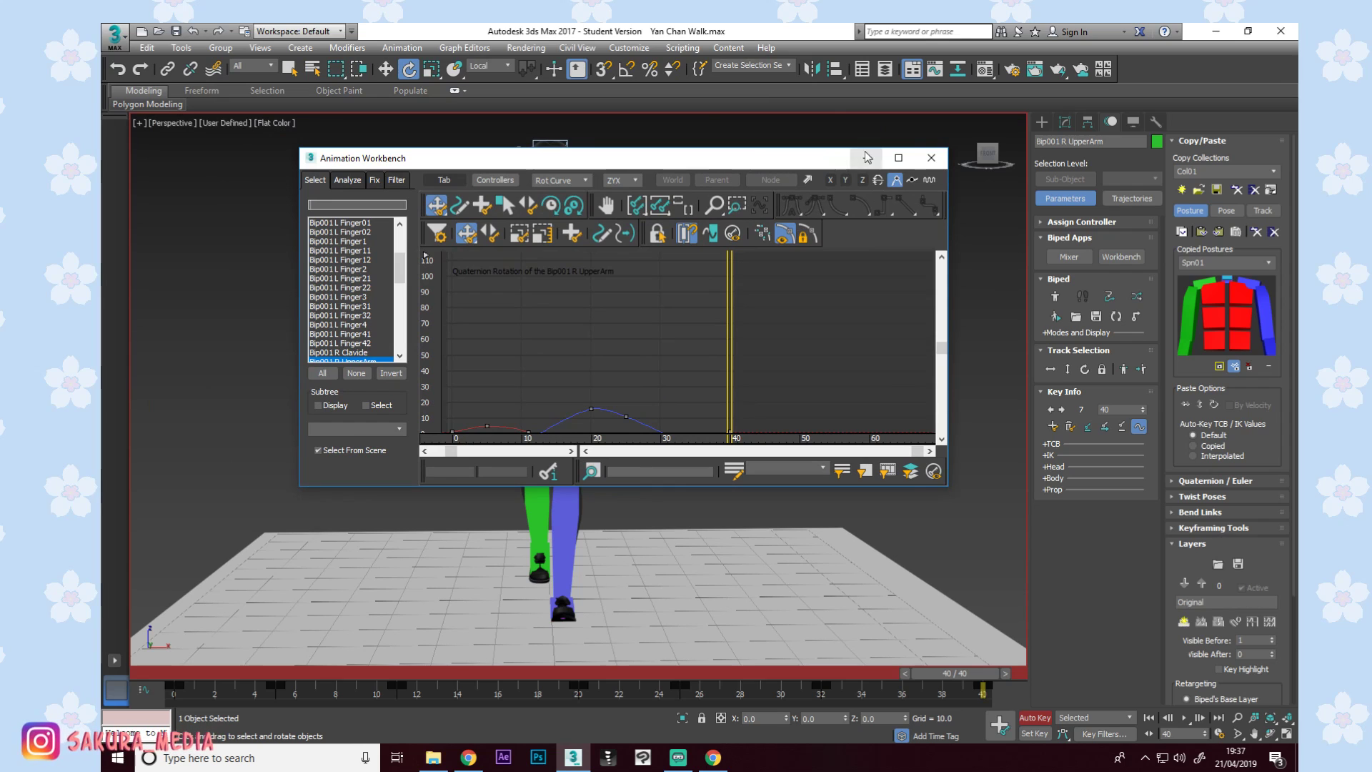
{"action": "left_click", "coordinate": [899, 157]}
{"action": "mouse_move", "coordinate": [615, 425]}
{"action": "middle_mouse_down"}
{"action": "mouse_move", "coordinate": [743, 306]}
{"action": "mouse_move", "coordinate": [719, 294]}
{"action": "mouse_move", "coordinate": [674, 404]}
{"action": "middle_mouse_up"}
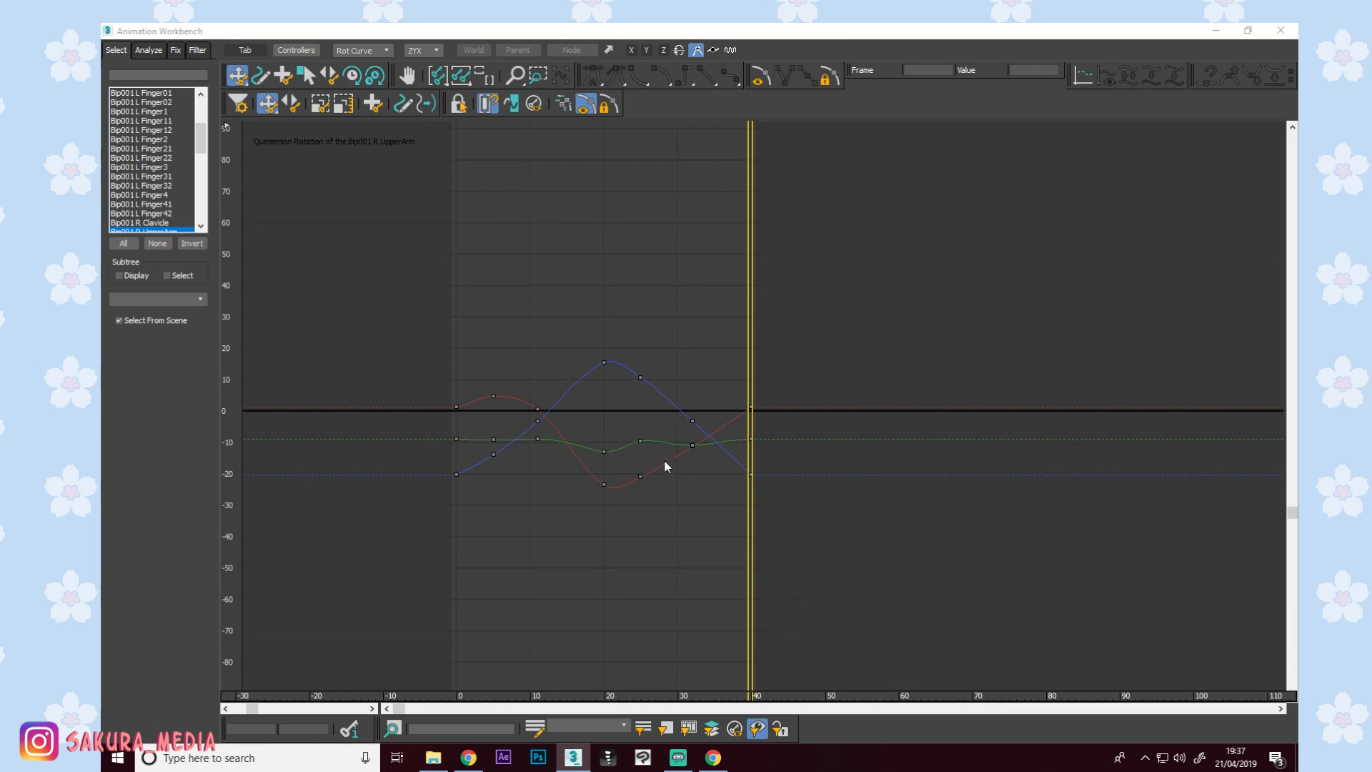
{"action": "middle_click_drag", "start_coordinate": [666, 465], "coordinate": [676, 399]}
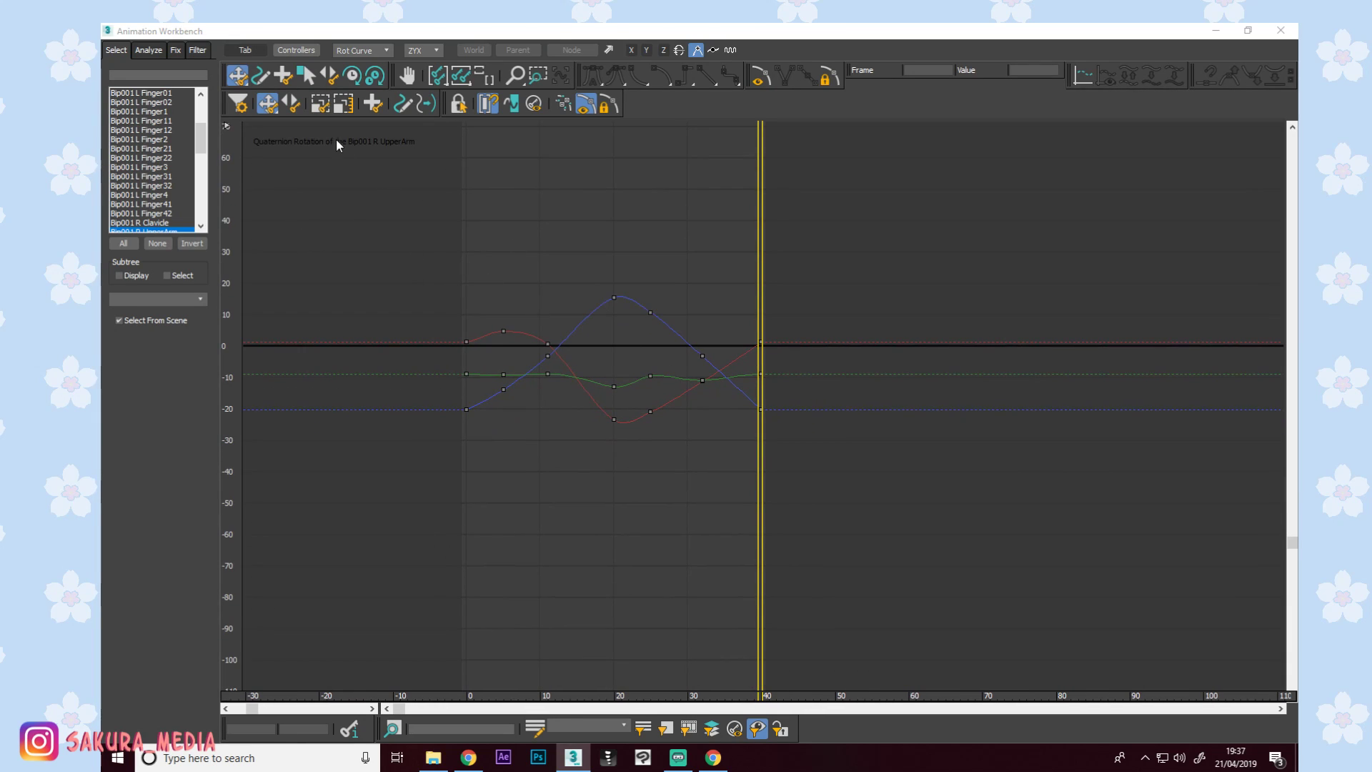
{"action": "middle_click_drag", "start_coordinate": [576, 362], "coordinate": [582, 399], "text": "ctrl+alt"}
Smooth the arm's green rotation curve with keys at about -13.909 on frame 25 and -8.840 on frame 11, slightly raising frame 5, and close the workbench.
{"action": "left_click", "coordinate": [780, 402]}
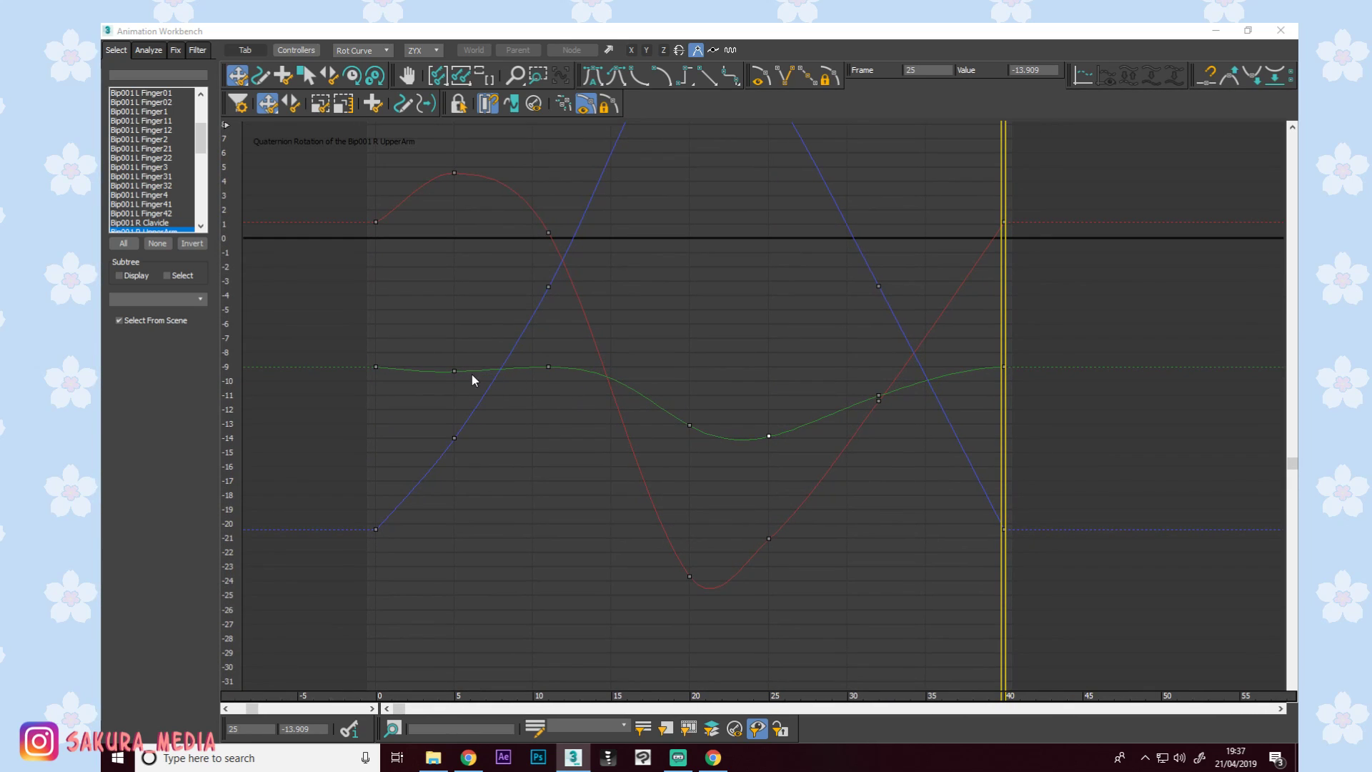
{"action": "left_click_drag", "start_coordinate": [455, 370], "coordinate": [455, 366]}
{"action": "middle_click_drag", "start_coordinate": [627, 353], "coordinate": [584, 307]}
{"action": "middle_click_drag", "start_coordinate": [818, 300], "coordinate": [811, 391], "text": "ctrl+alt"}
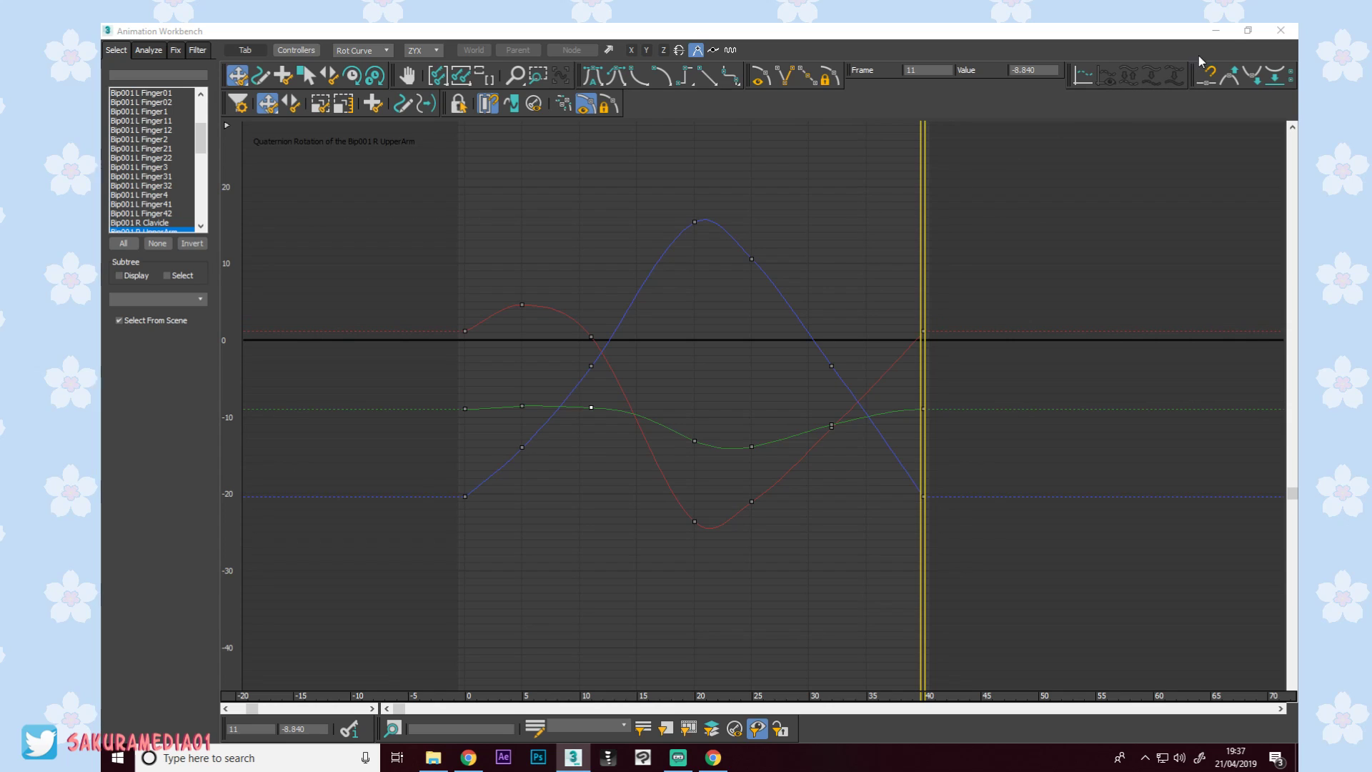
{"action": "left_click", "coordinate": [1278, 30]}
Play the walk cycle and check the right arm's swing from the side and the front.
{"action": "mouse_move", "coordinate": [658, 337]}
{"action": "middle_mouse_down", "text": "alt"}
{"action": "mouse_move", "coordinate": [762, 349]}
{"action": "mouse_move", "coordinate": [675, 354]}
{"action": "mouse_move", "coordinate": [671, 315]}
{"action": "middle_mouse_up", "text": "alt"}
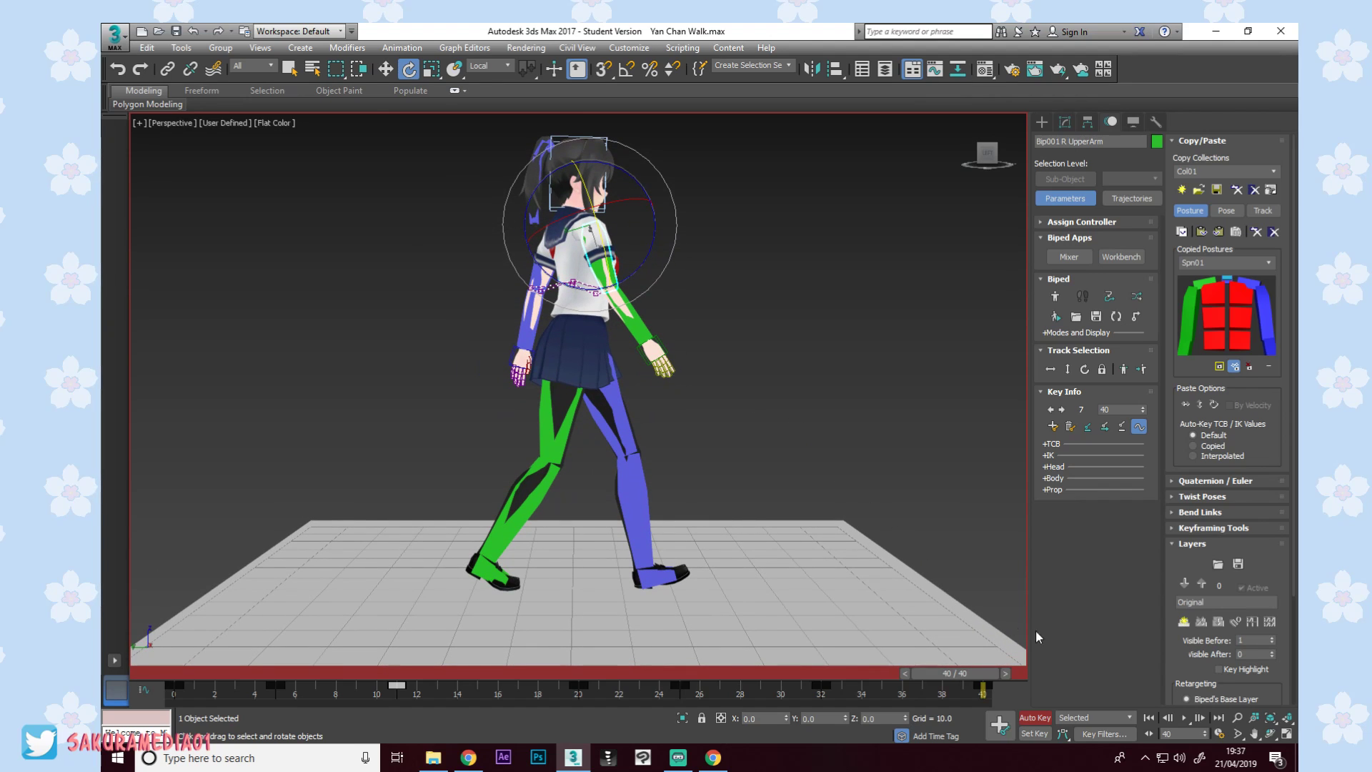
{"action": "left_click", "coordinate": [1190, 719]}
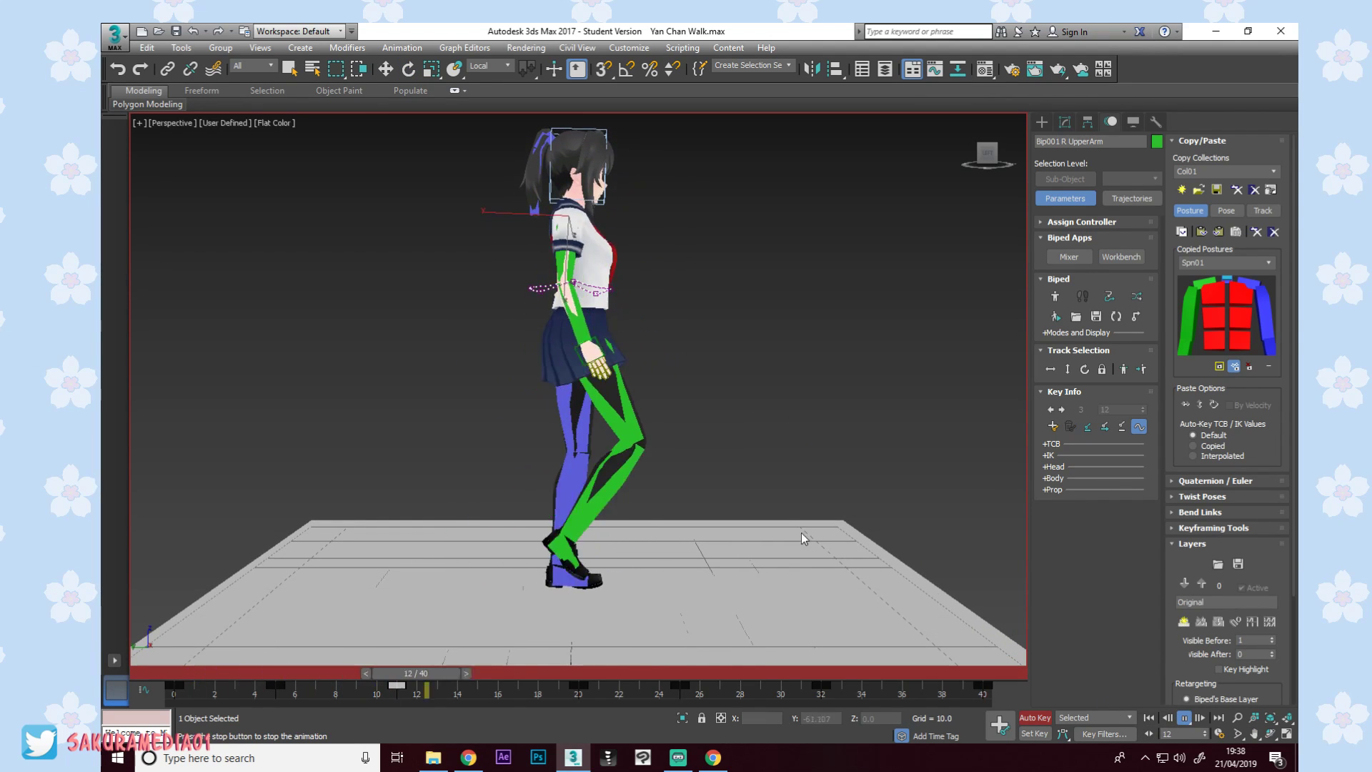
{"action": "middle_click_drag", "start_coordinate": [659, 371], "coordinate": [491, 367], "text": "alt"}
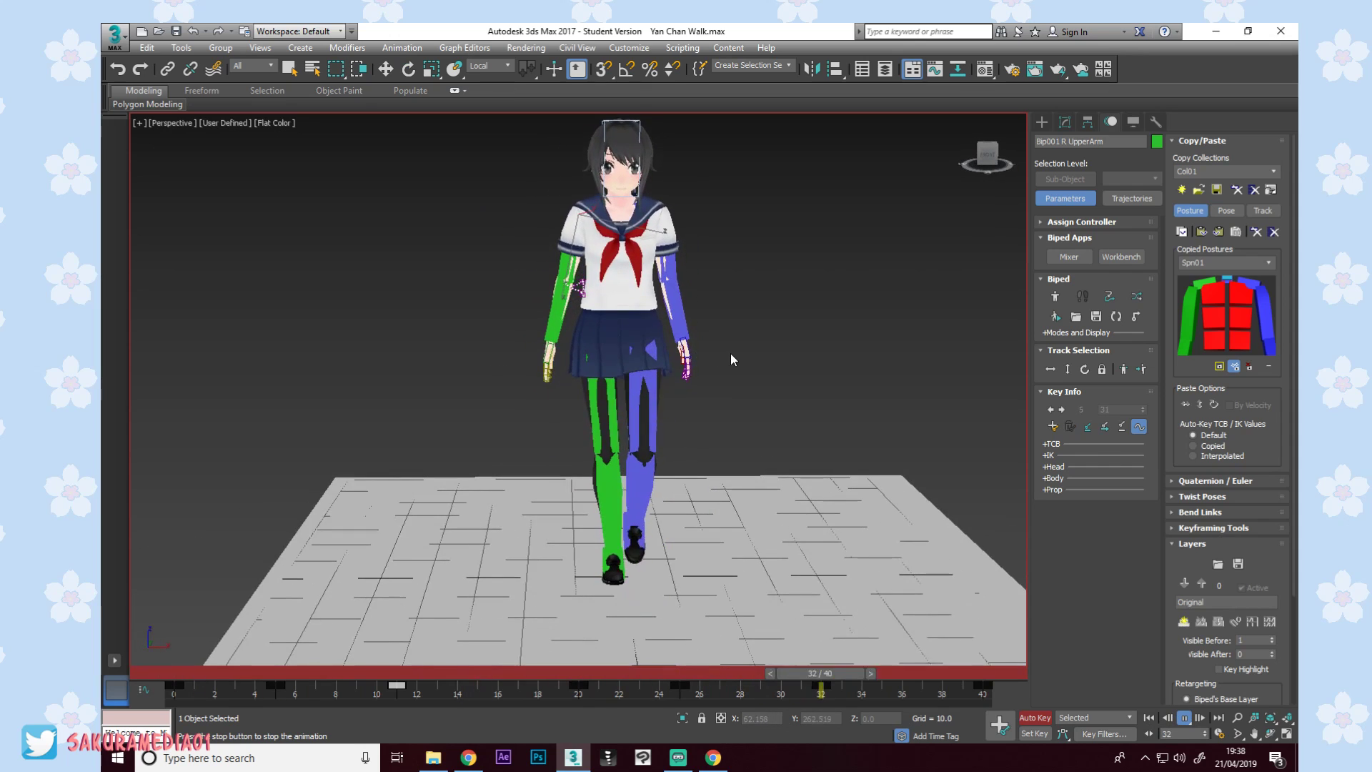
{"action": "middle_click_drag", "start_coordinate": [729, 353], "coordinate": [710, 338], "text": "alt"}
{"action": "key", "text": "/"}
{"action": "key", "text": "e"}
{"action": "middle_click_drag", "start_coordinate": [634, 342], "coordinate": [744, 336], "text": "alt"}
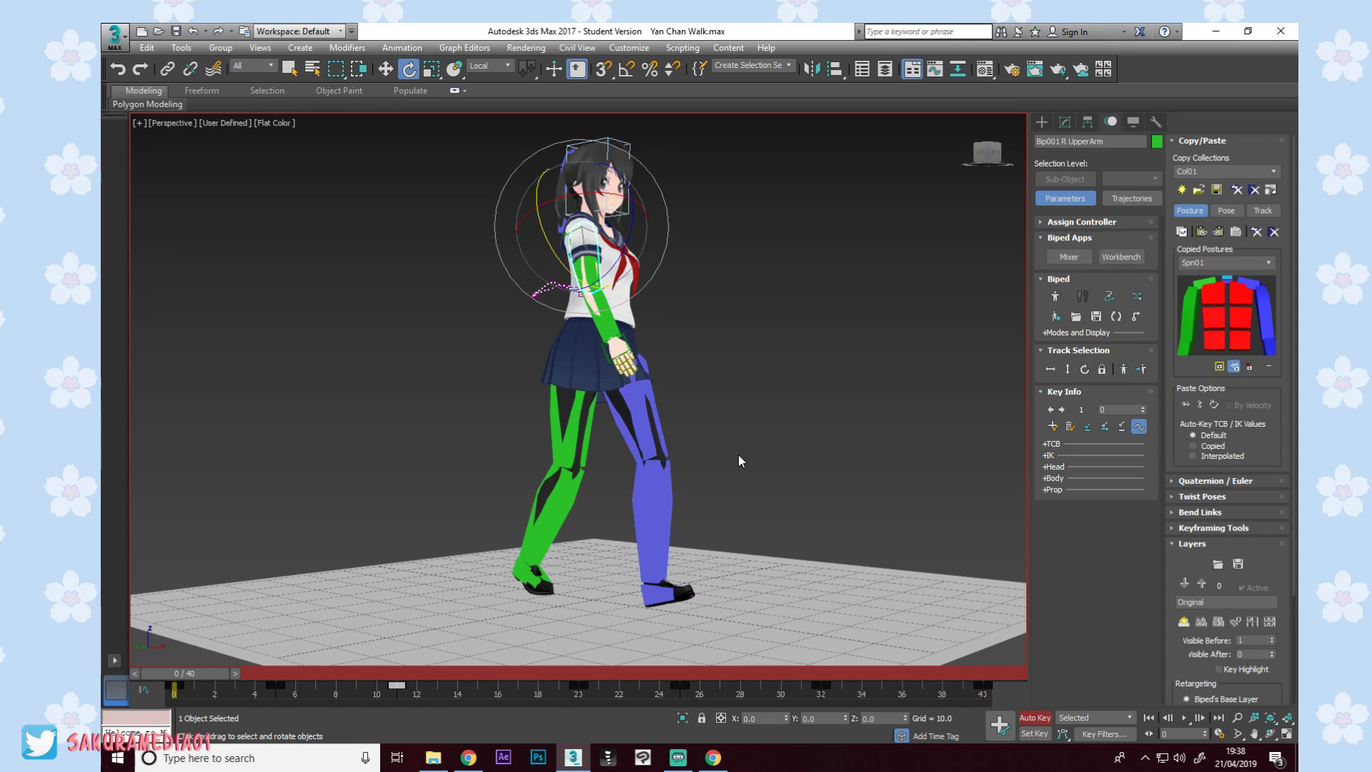
Select the right thigh and examine the leg pose from frame 0 through frame 40.
{"action": "middle_click_drag", "start_coordinate": [689, 406], "coordinate": [634, 378], "text": "alt"}
{"action": "left_click", "coordinate": [617, 386]}
{"action": "middle_click_drag", "start_coordinate": [701, 429], "coordinate": [624, 642], "text": "alt"}
{"action": "left_click_drag", "start_coordinate": [226, 673], "coordinate": [985, 659]}
{"action": "key", "text": "e"}
{"action": "middle_click_drag", "start_coordinate": [879, 564], "coordinate": [839, 538], "text": "alt"}
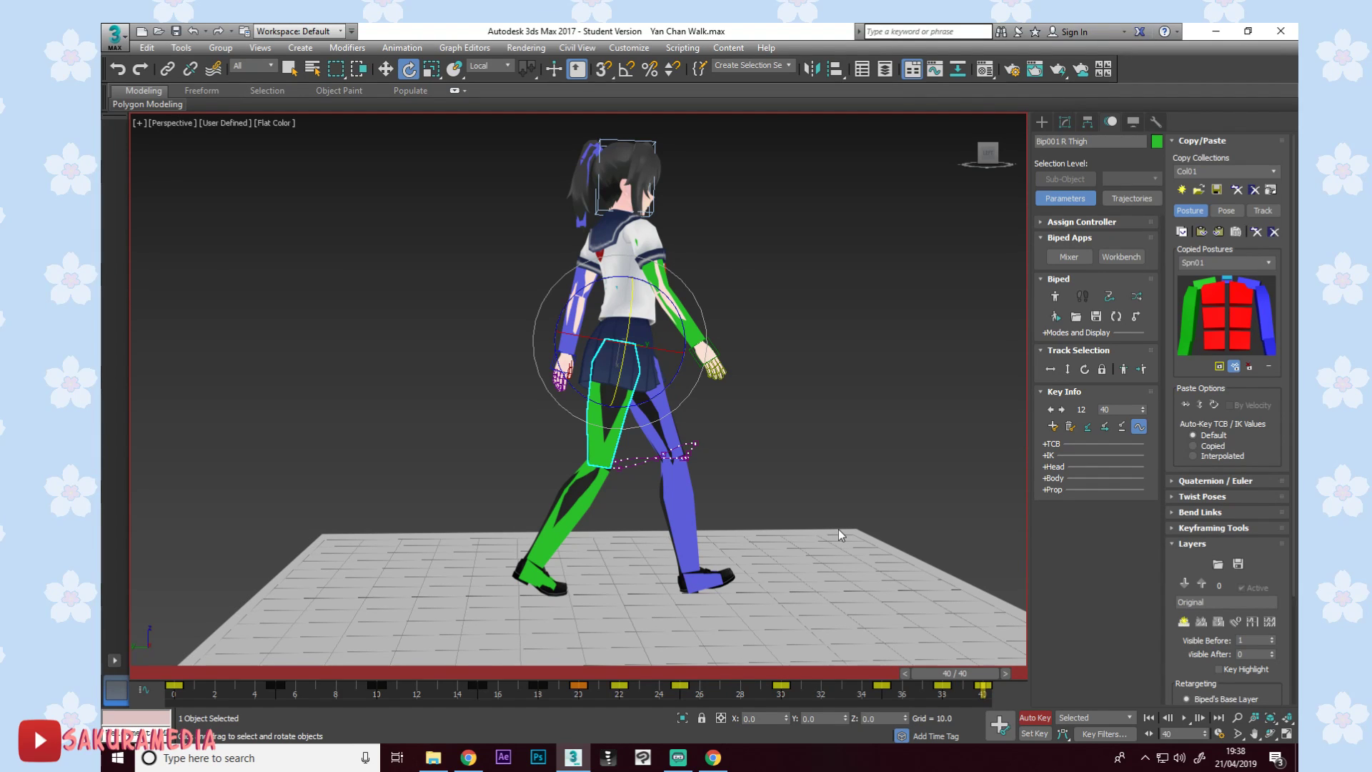
Deselect everything and play the looping walk cycle, reviewing the full-body motion from several angles.
{"action": "left_click", "coordinate": [781, 464]}
{"action": "middle_click_drag", "start_coordinate": [781, 465], "coordinate": [774, 433], "text": "alt"}
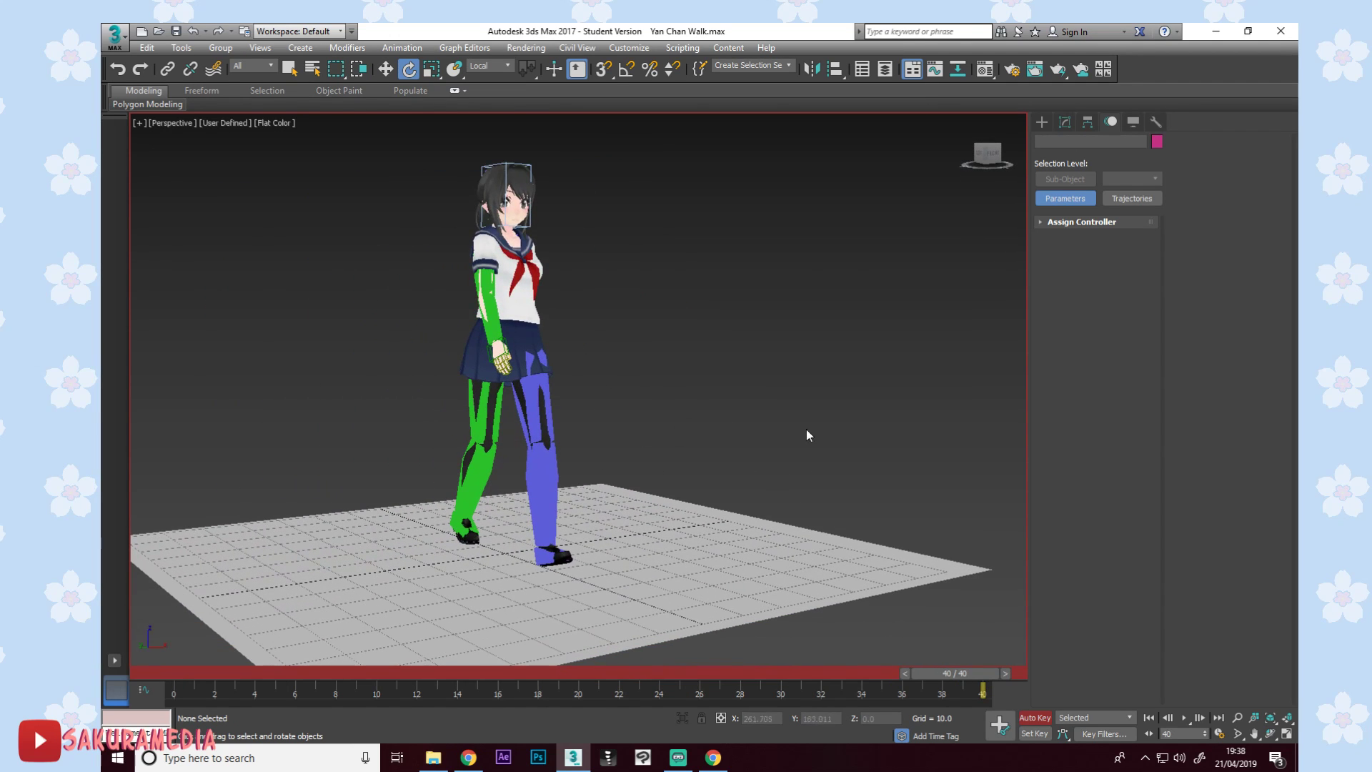
{"action": "left_click", "coordinate": [1184, 717]}
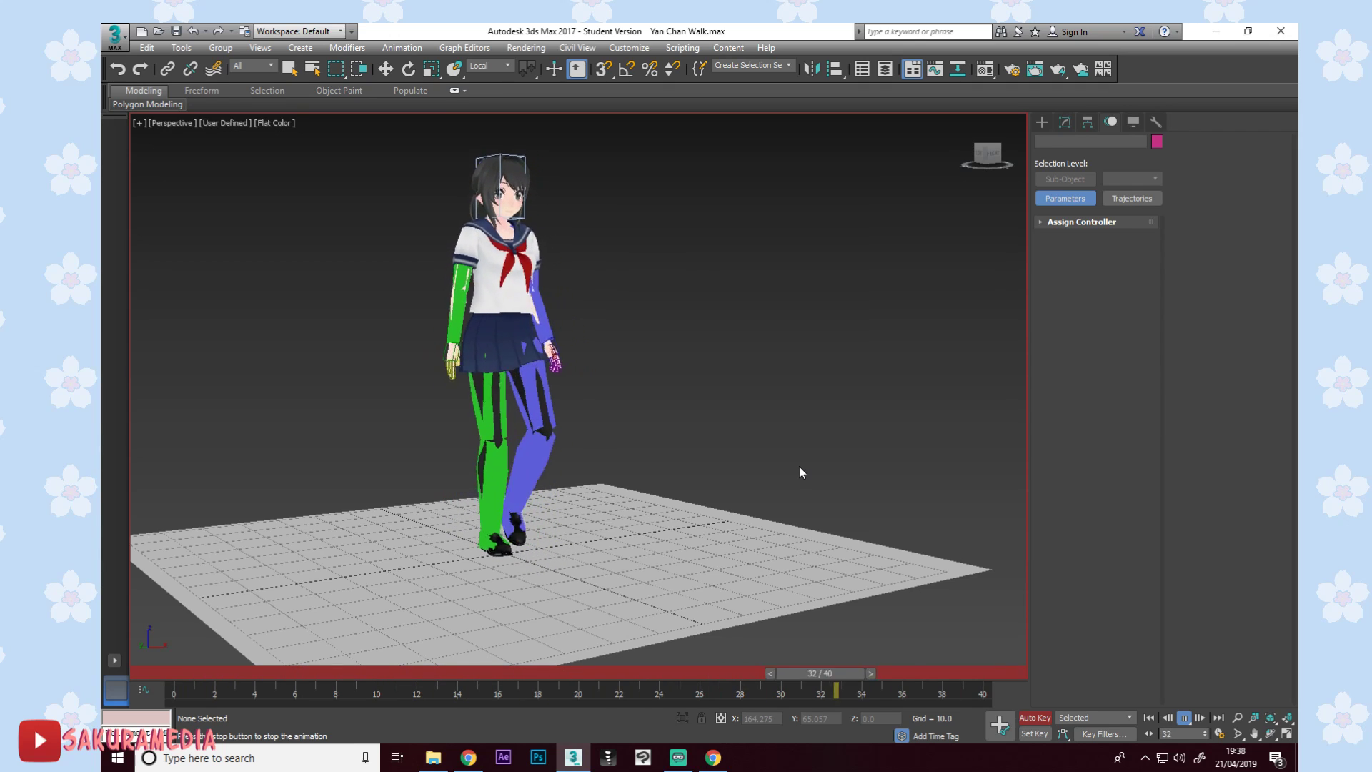
{"action": "middle_click_drag", "start_coordinate": [827, 436], "coordinate": [628, 422], "text": "alt"}
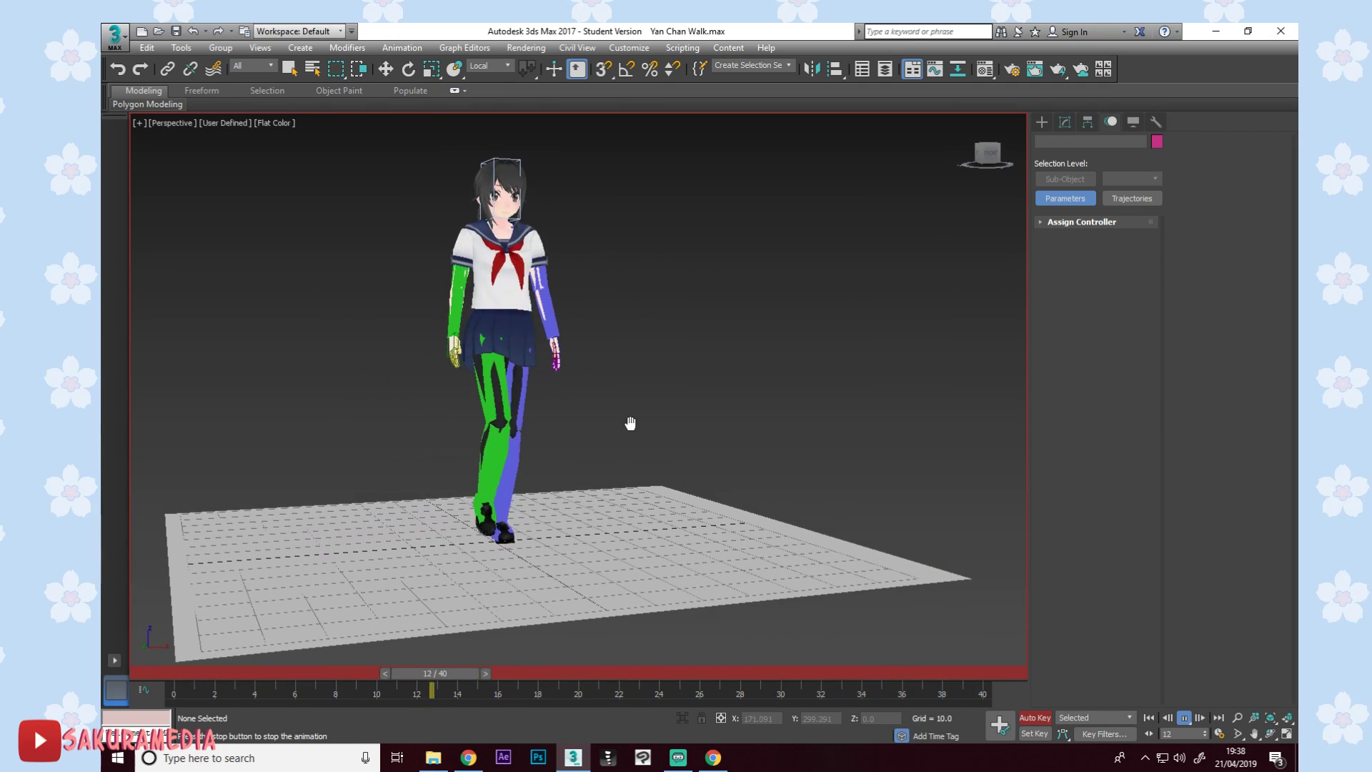
{"action": "middle_click_drag", "start_coordinate": [682, 498], "coordinate": [660, 411], "text": "alt"}
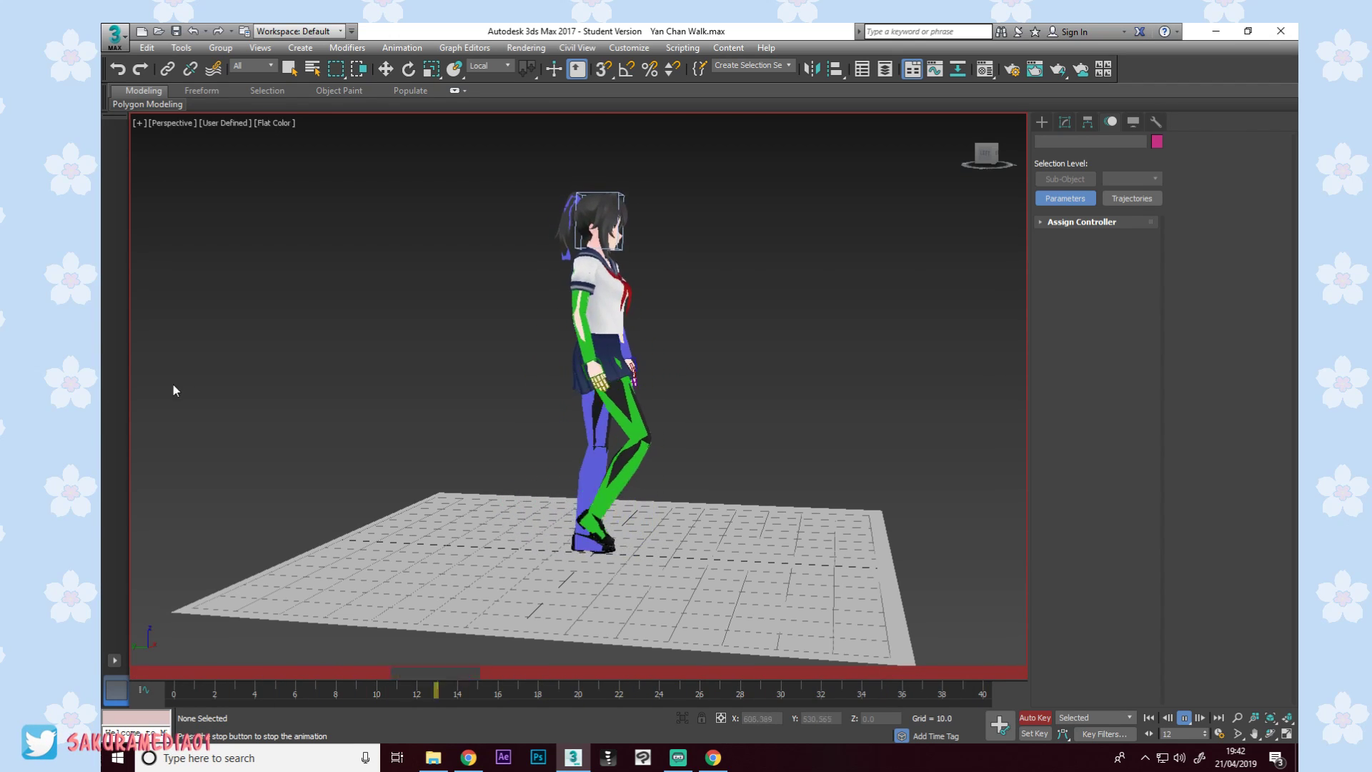
{"action": "middle_click_drag", "start_coordinate": [622, 422], "coordinate": [694, 469], "text": "alt"}
{"action": "scroll", "coordinate": [582, 428], "scroll_direction": "up", "scroll_amount": 3}
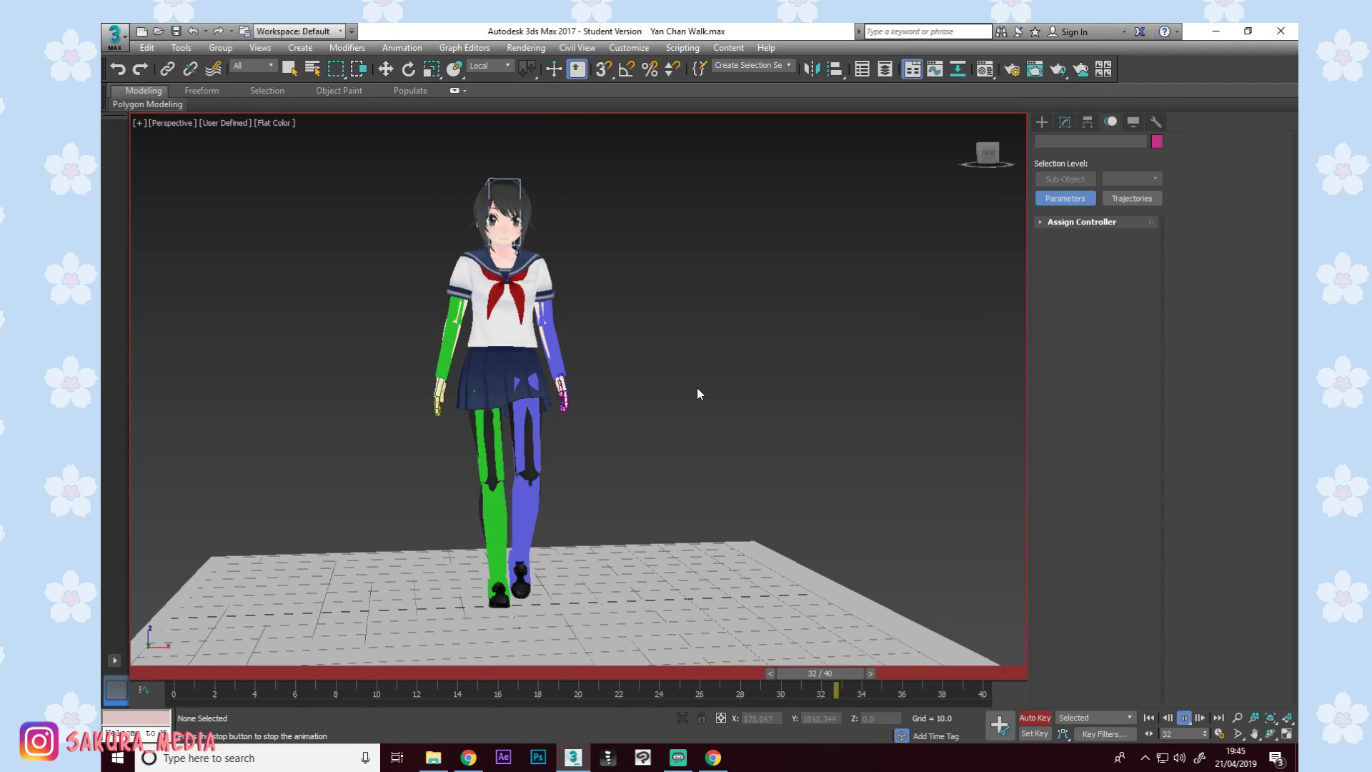
{"action": "middle_click_drag", "start_coordinate": [663, 379], "coordinate": [722, 439], "text": "alt"}
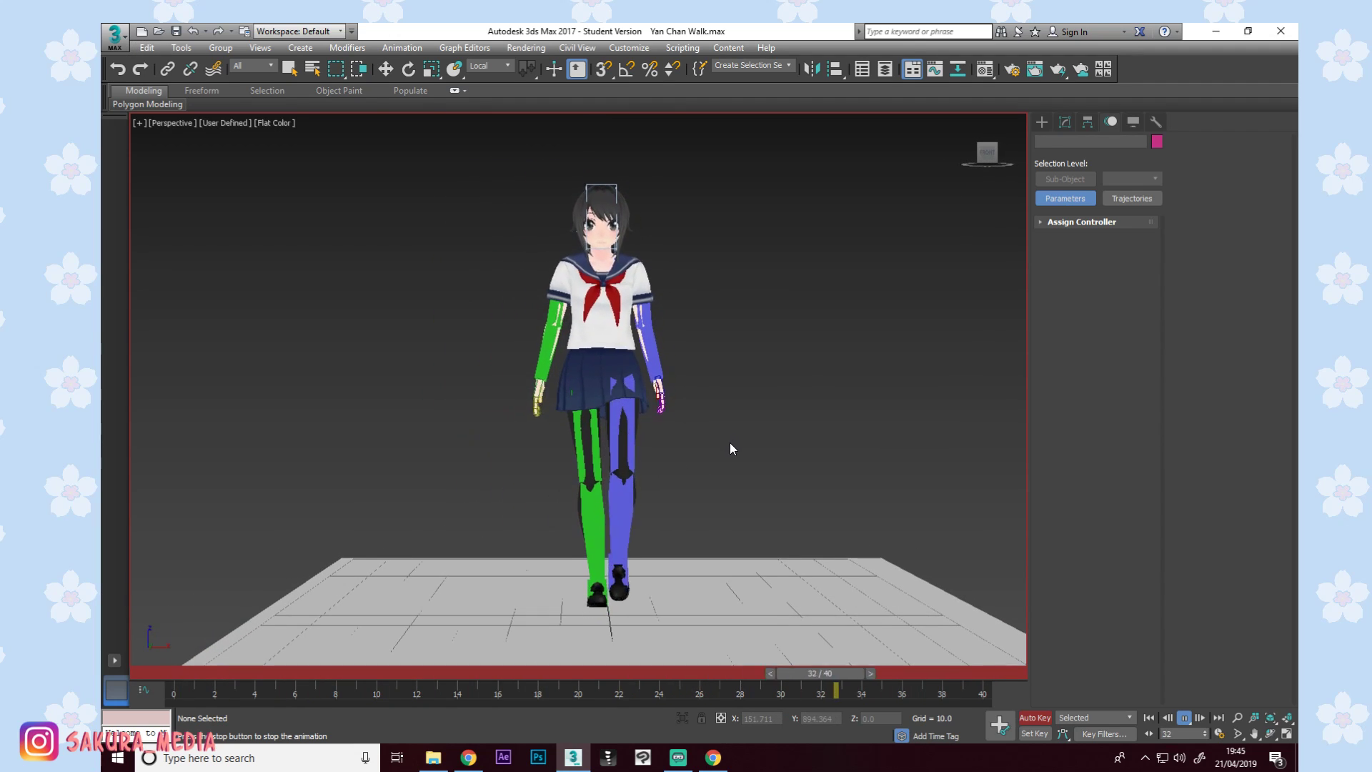